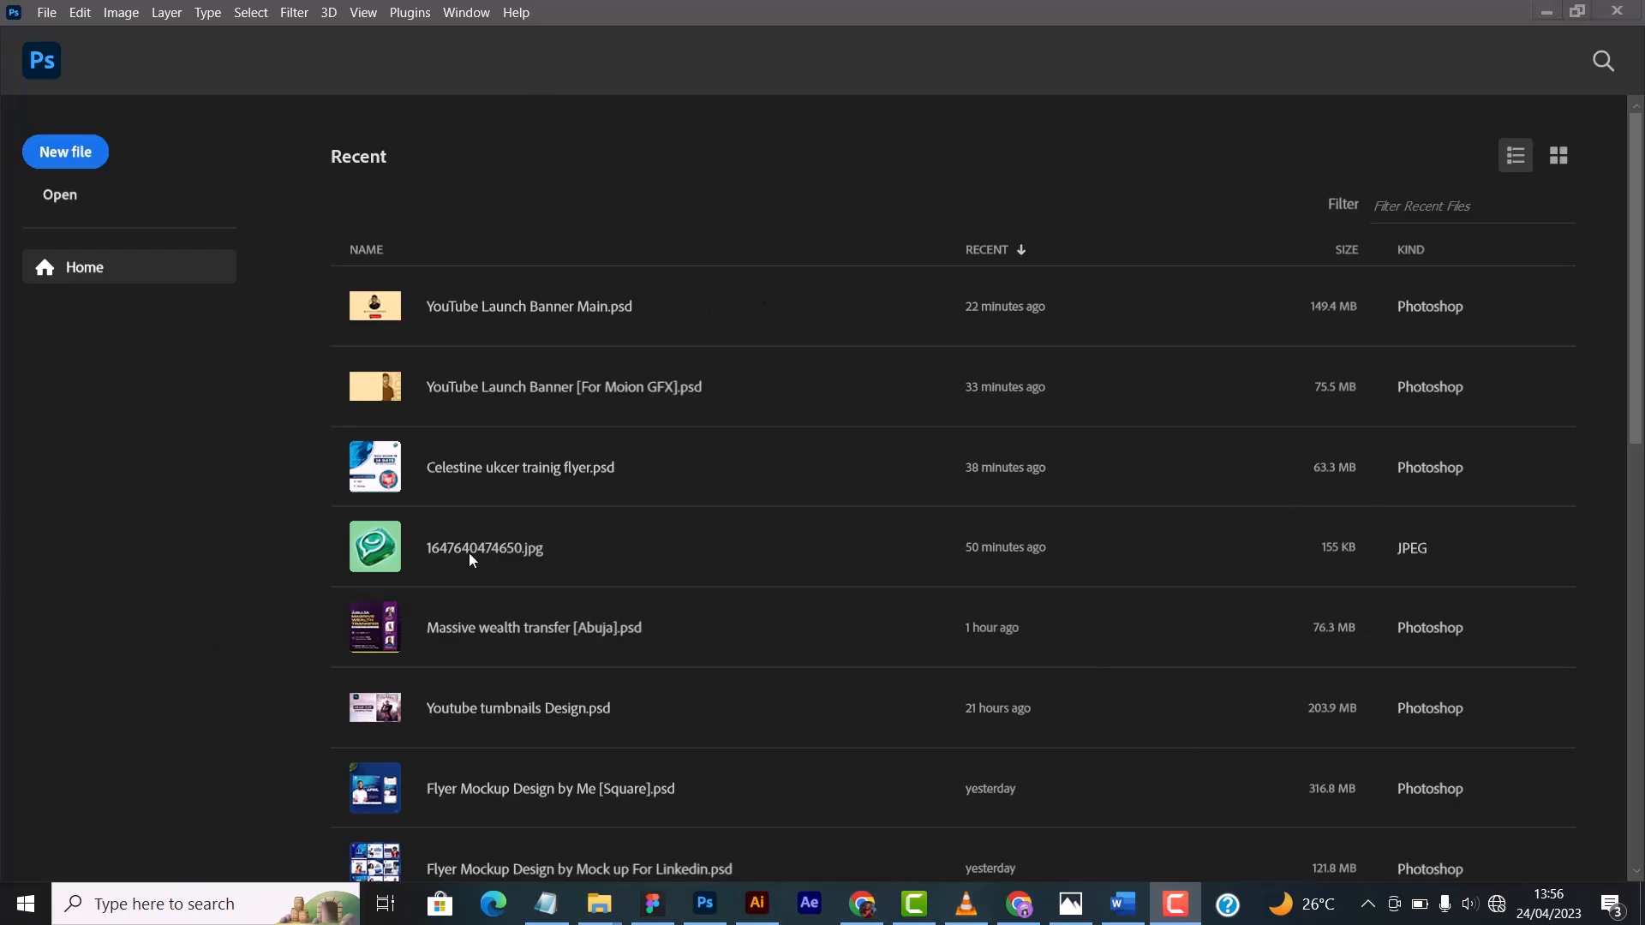
- Look through the list of recent files on the home screen
scroll(435, 388, "down", 1)
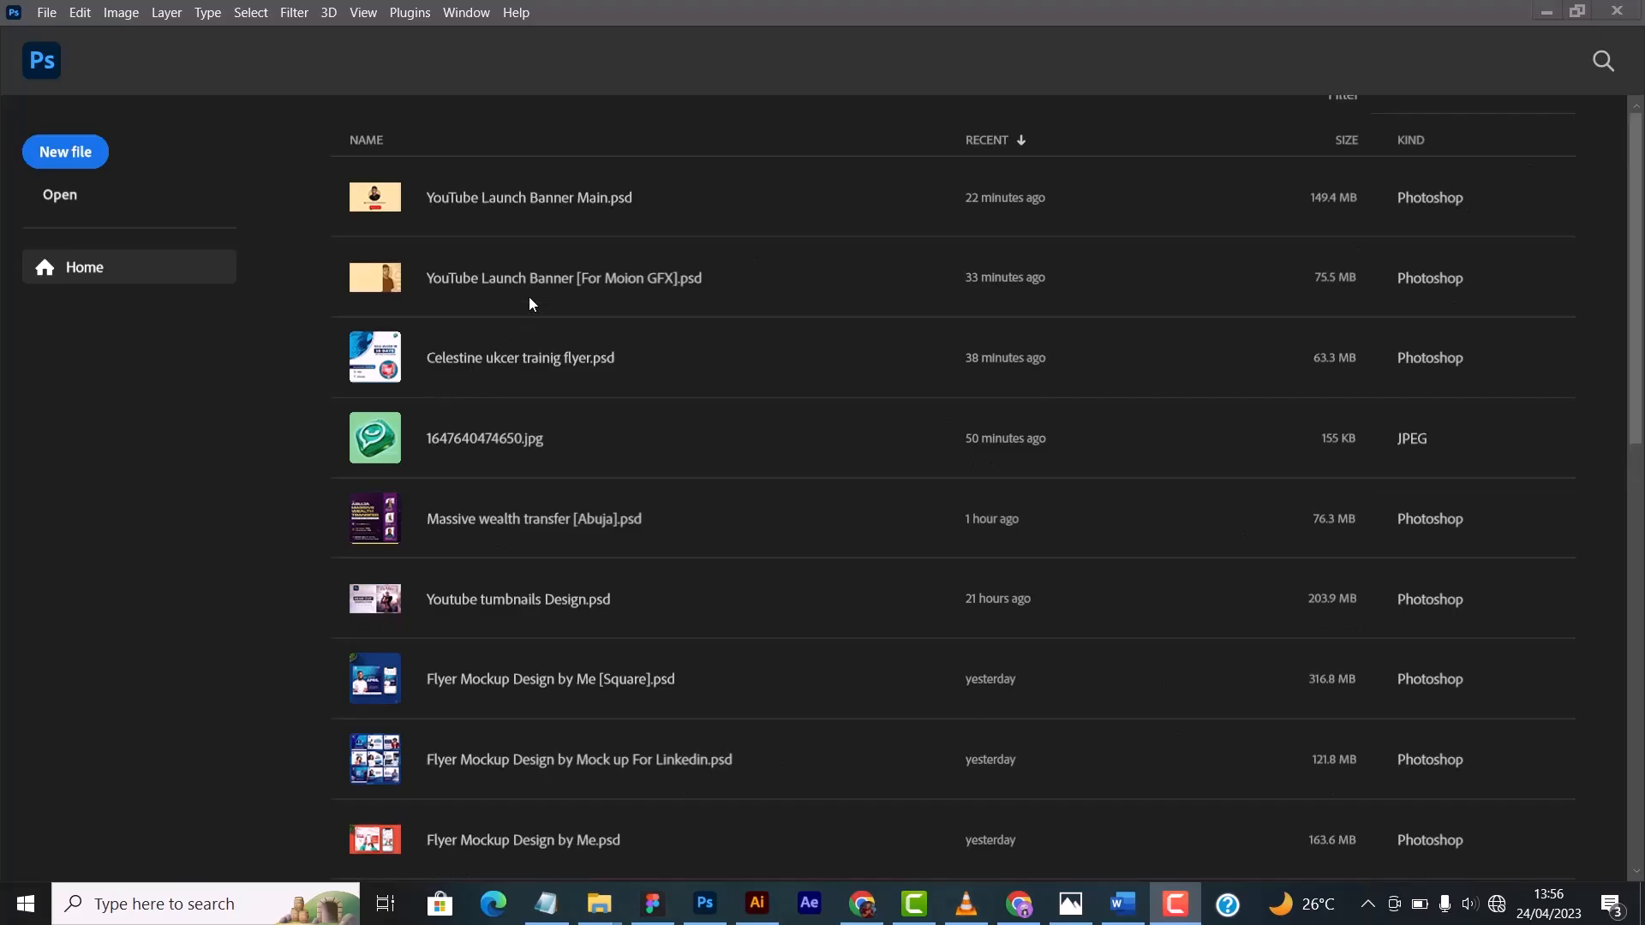
scroll(984, 337, "up", 1)
scroll(942, 492, "down", 4)
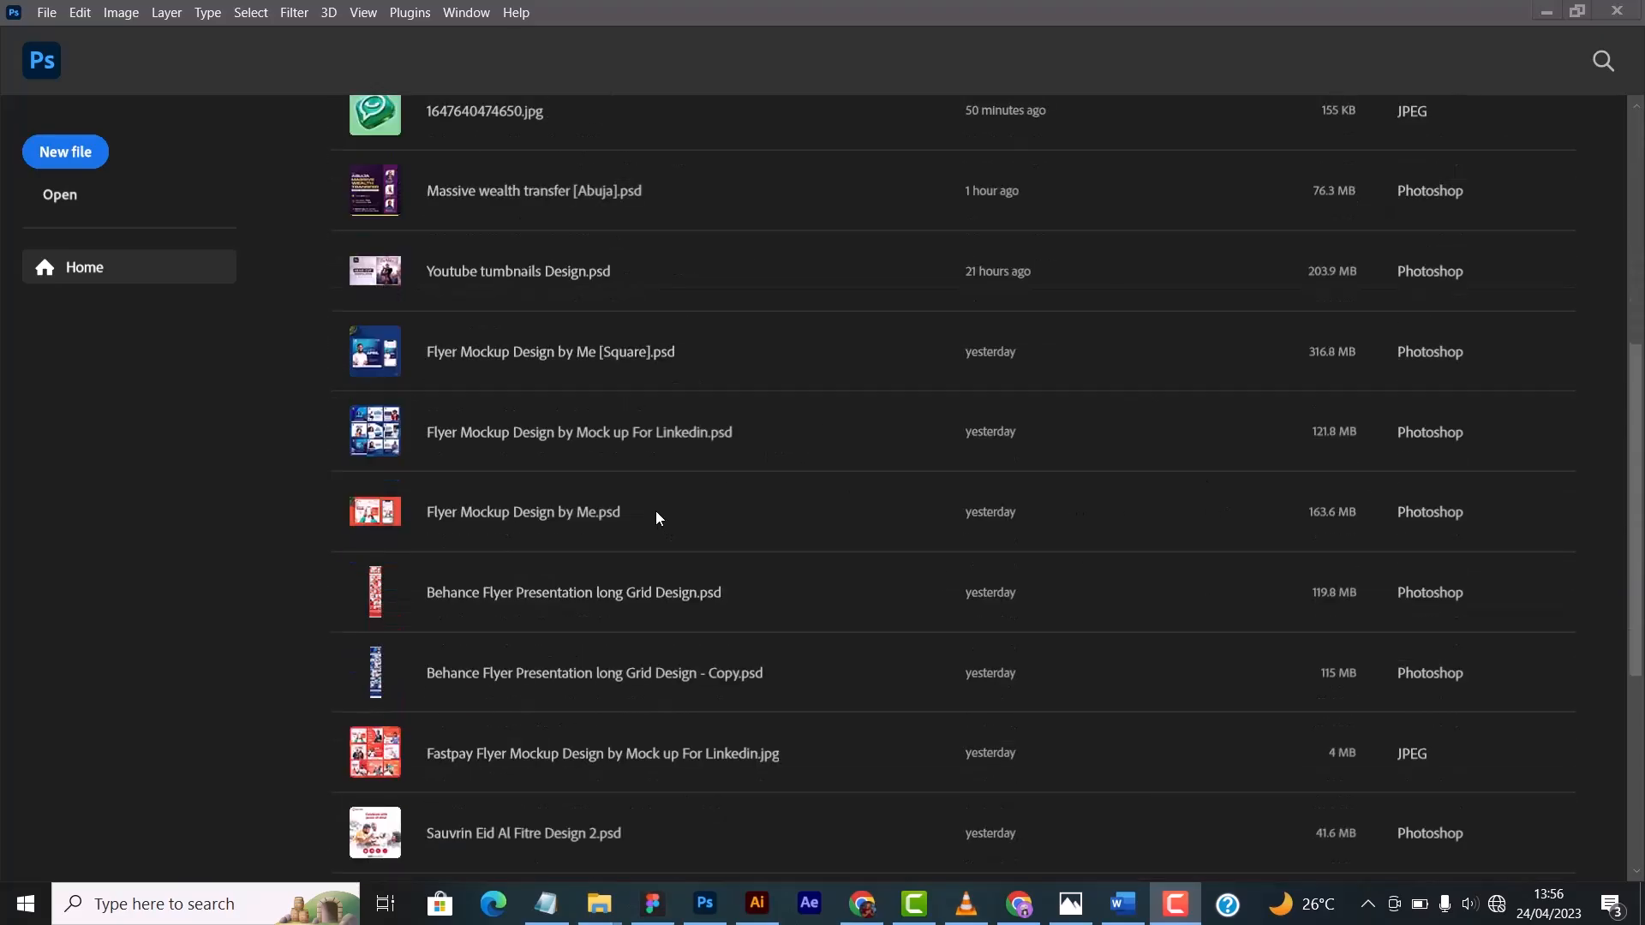
scroll(656, 511, "down", 5)
scroll(649, 514, "up", 8)
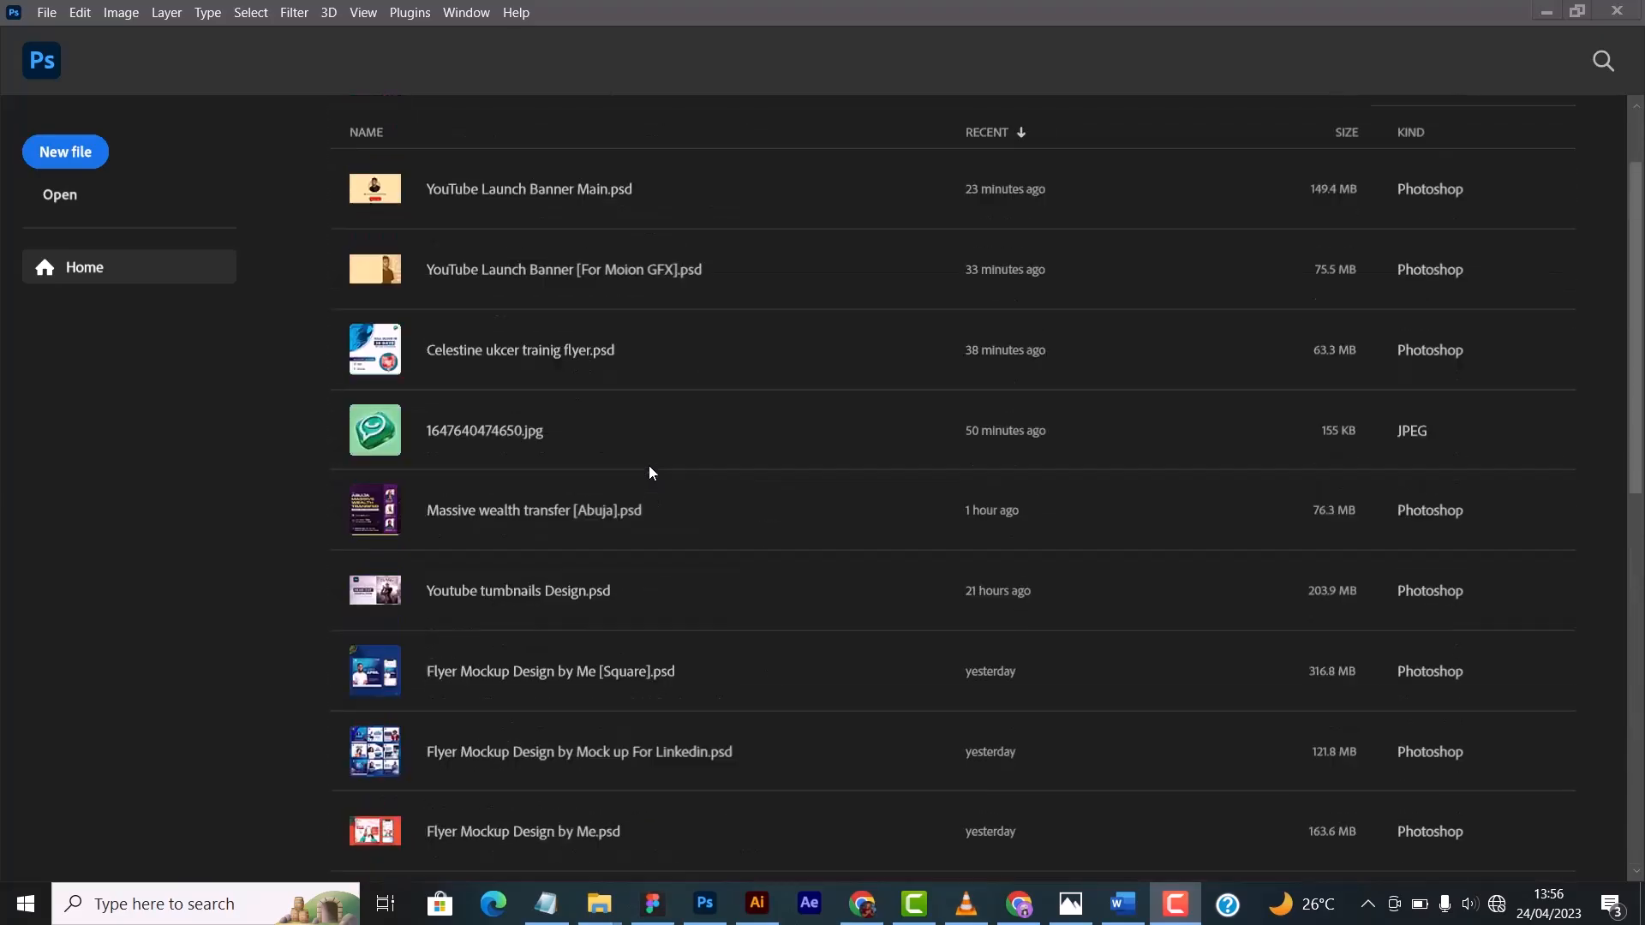
scroll(650, 469, "up", 1)
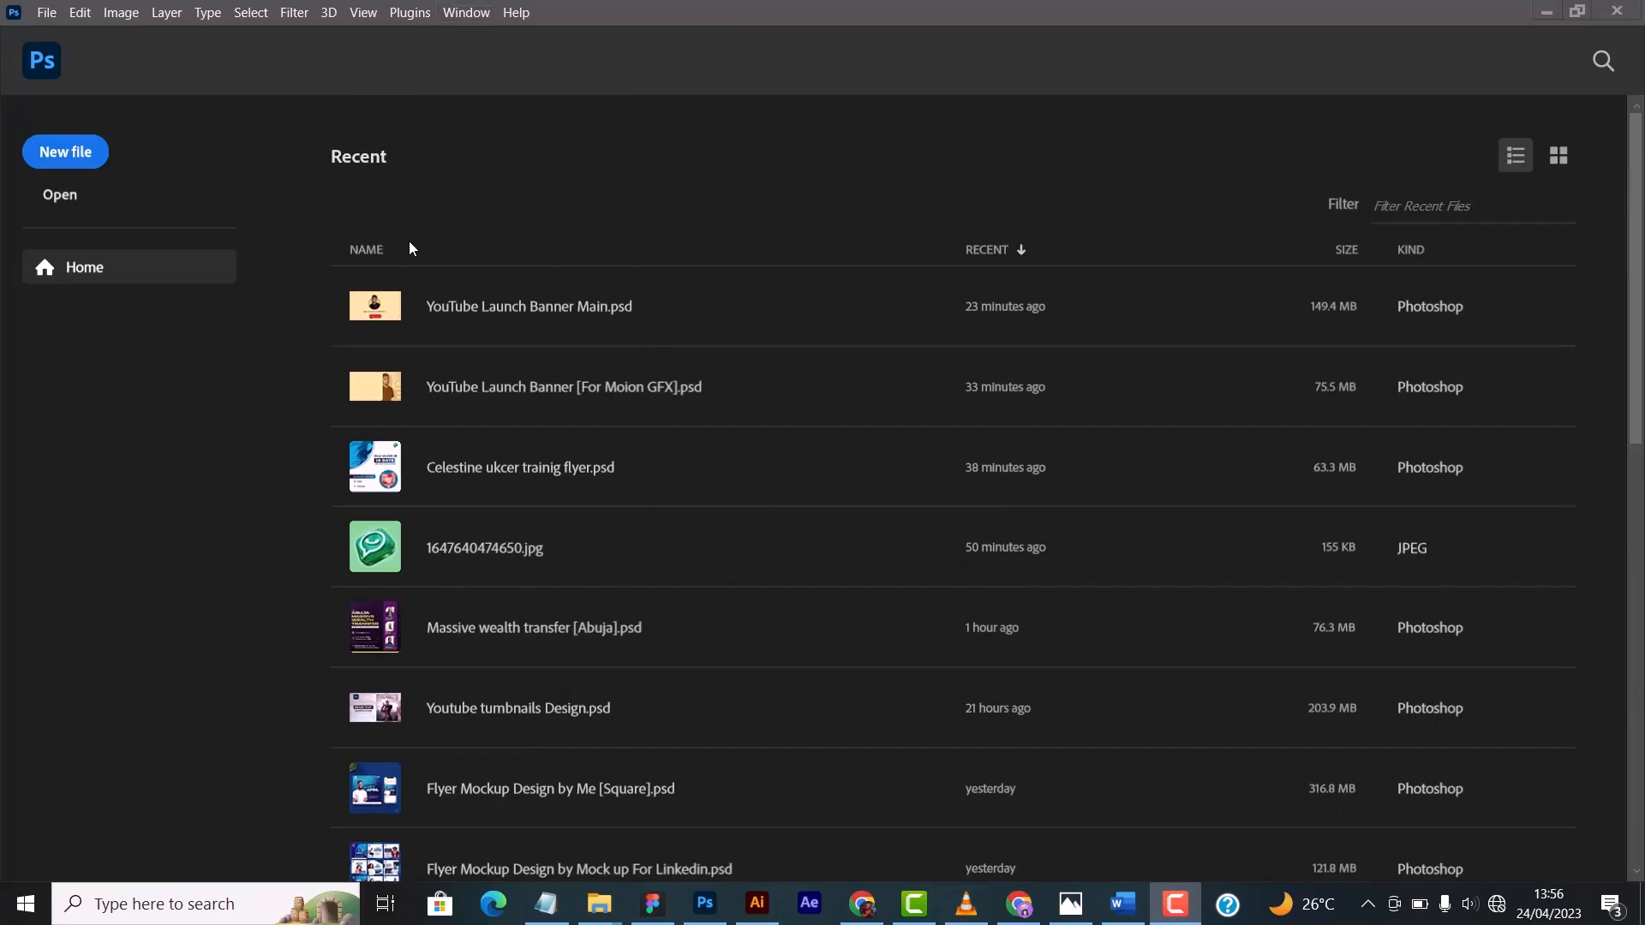
scroll(664, 427, "down", 4)
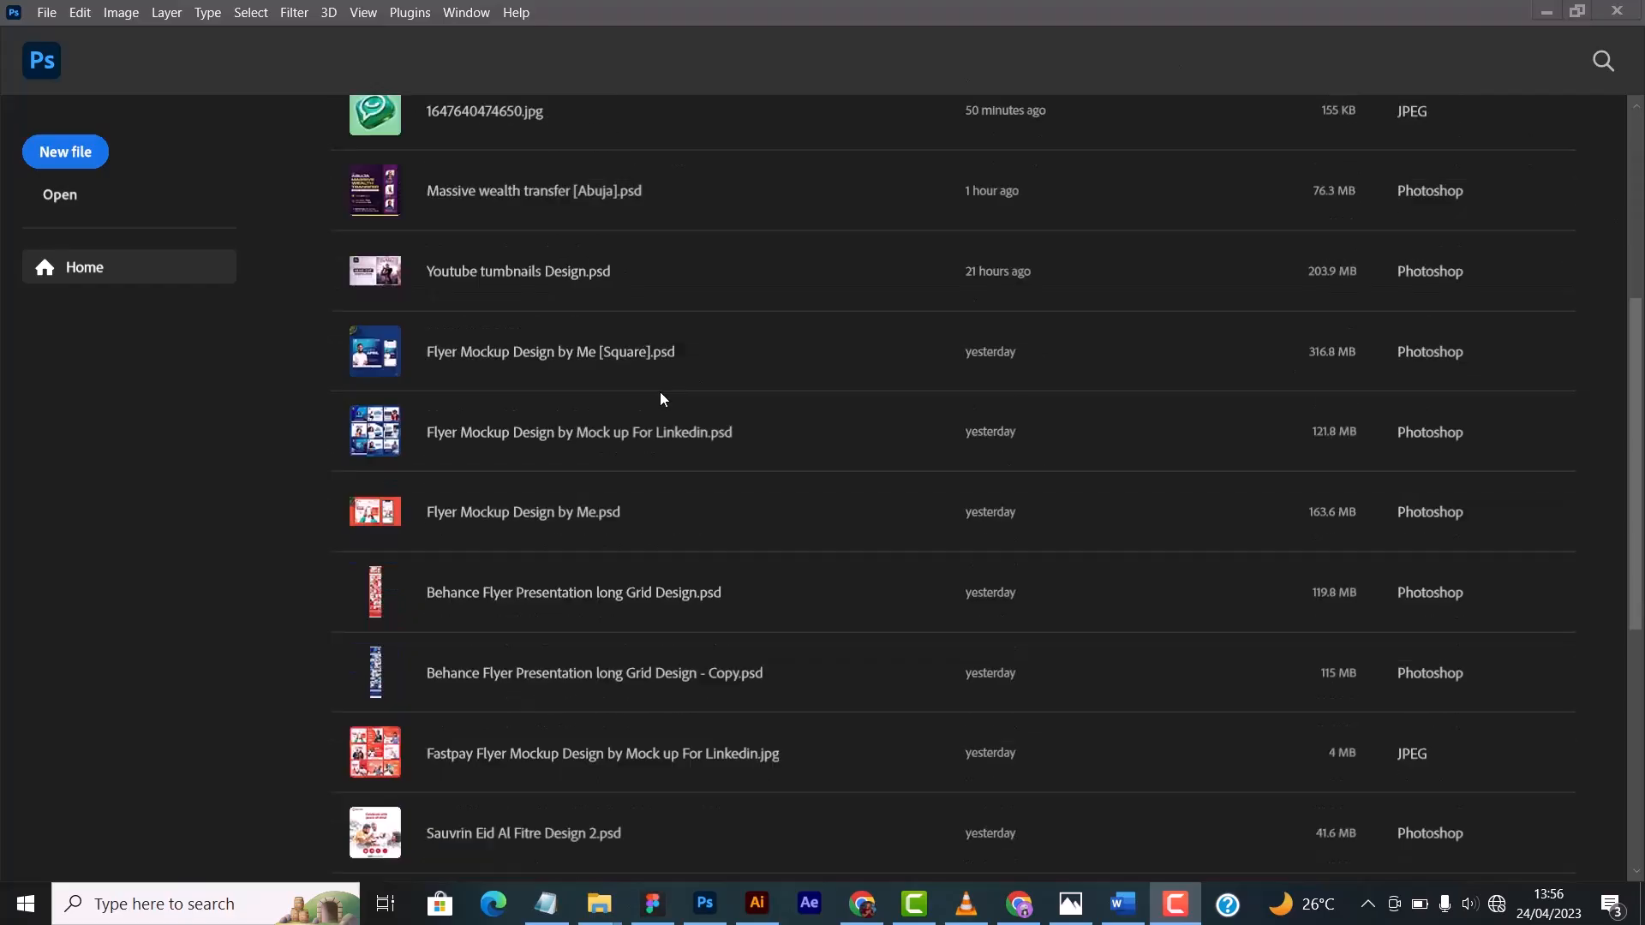
scroll(511, 423, "down", 1)
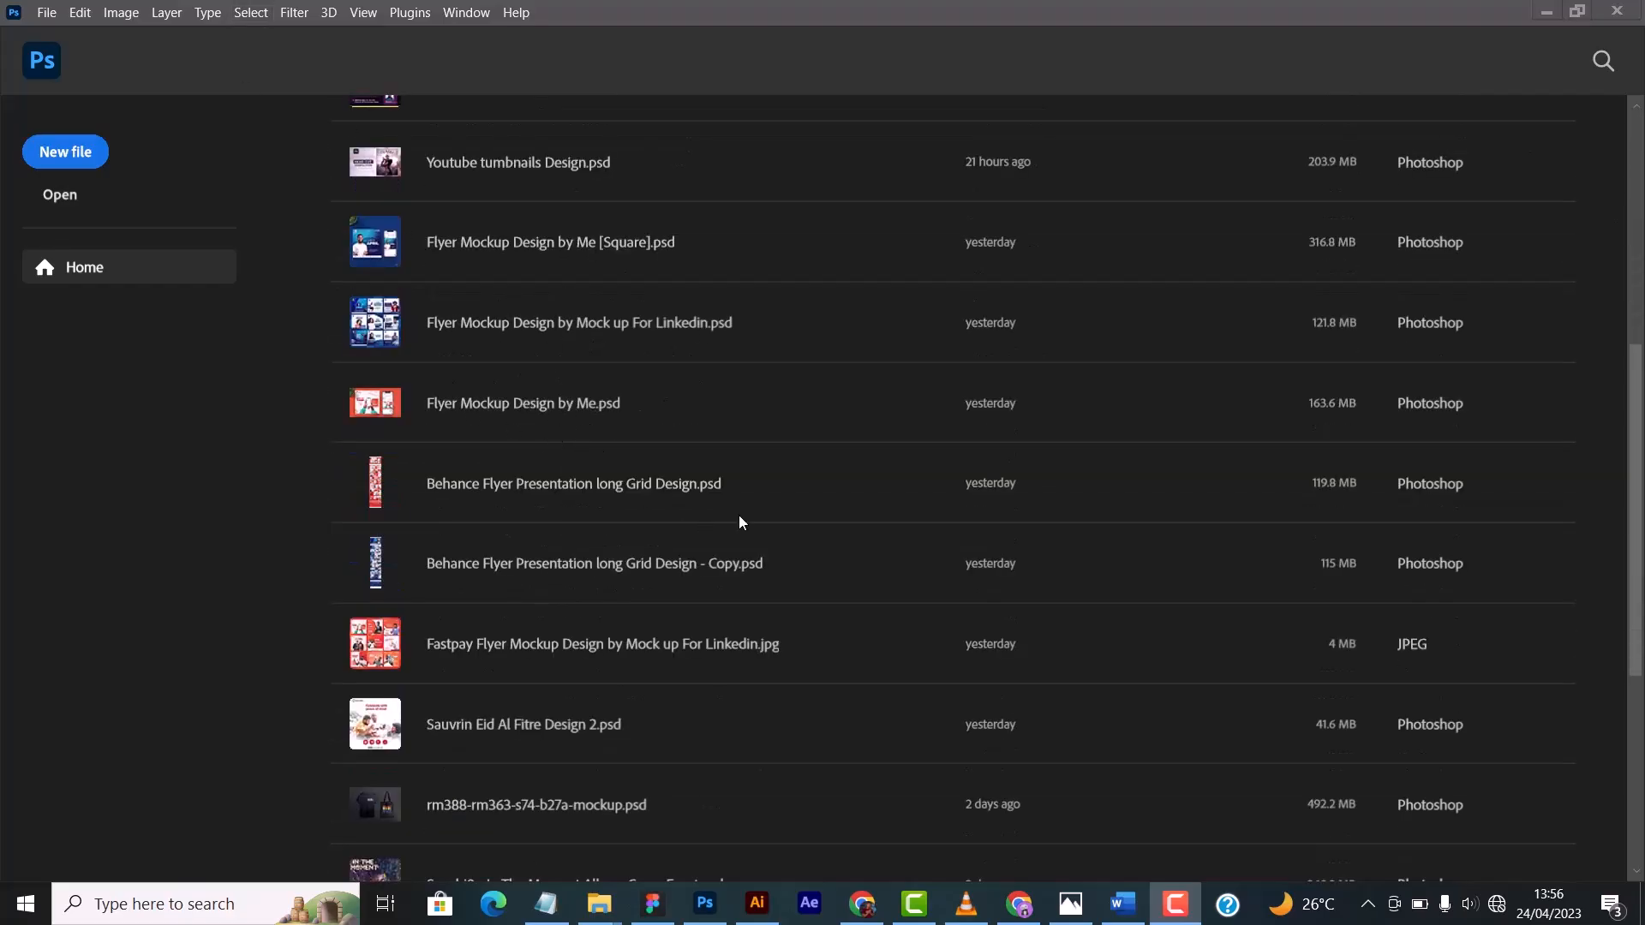
scroll(955, 414, "up", 4)
scroll(848, 437, "down", 1)
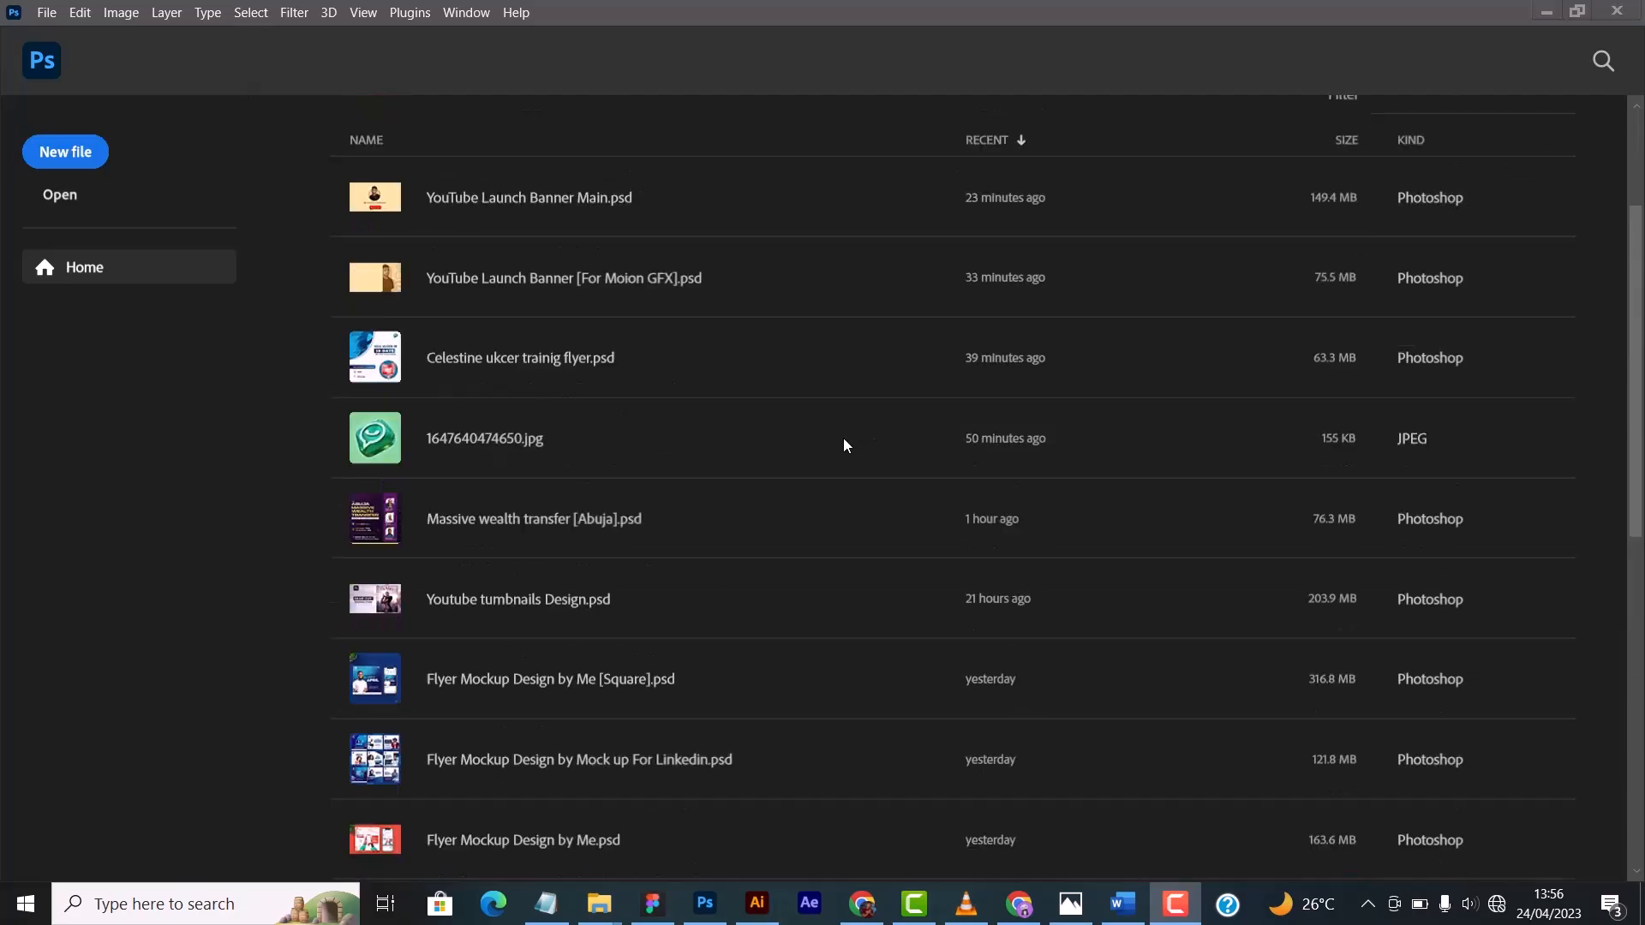
scroll(844, 445, "down", 2)
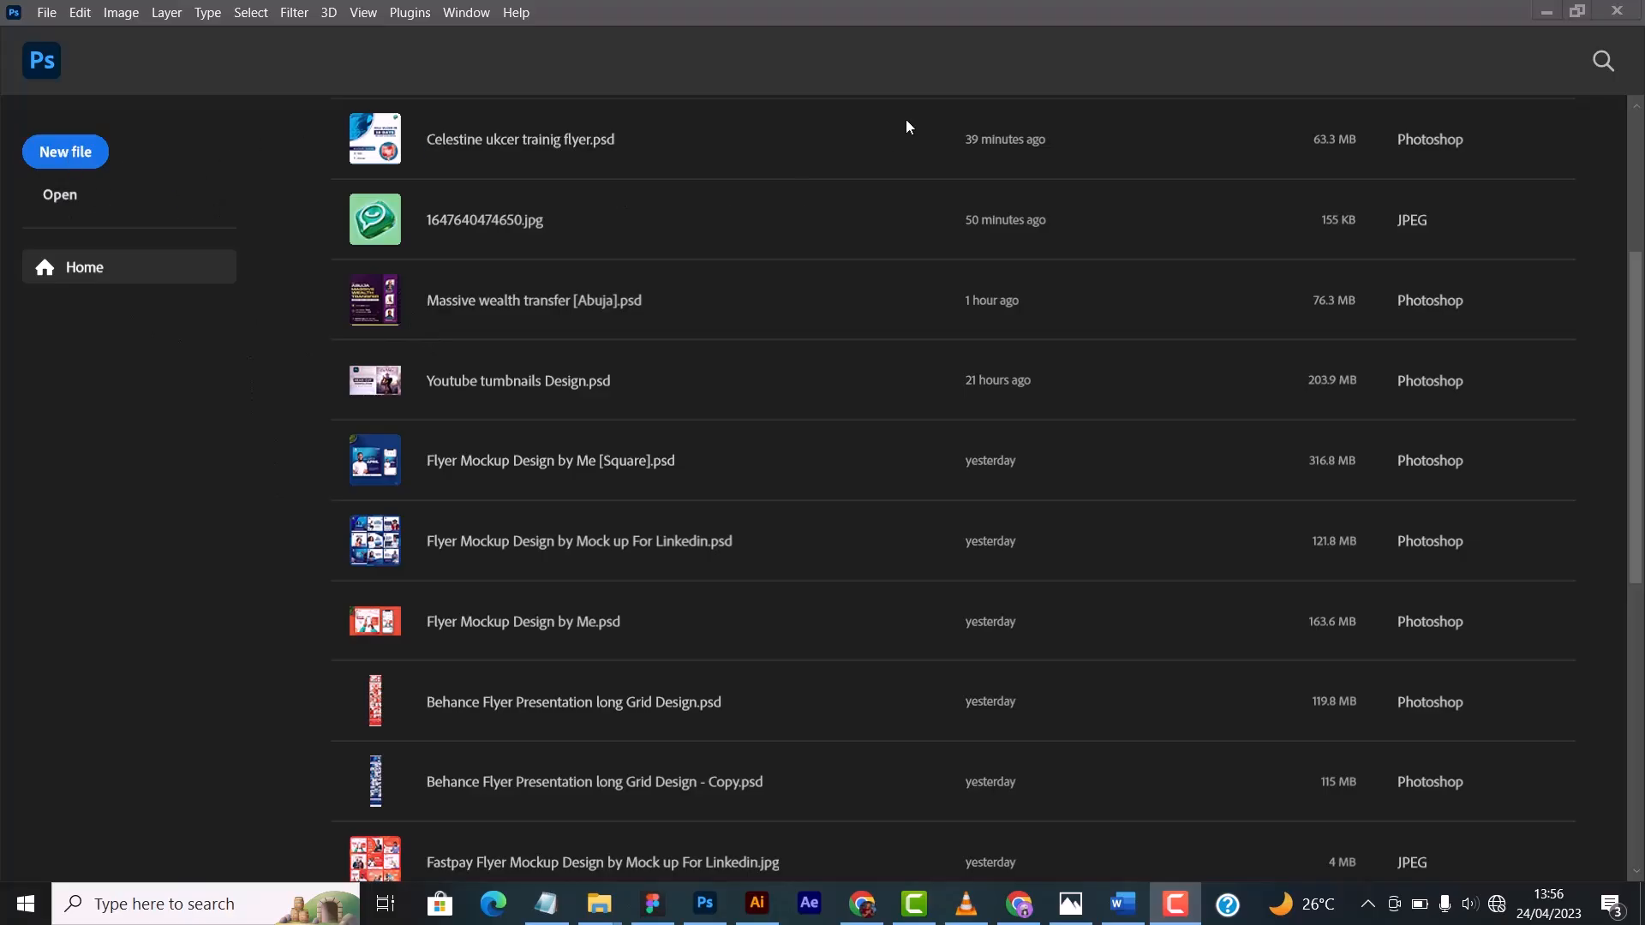
- Create a new 2000 x 2000 pixel document at 300 pixels/centimeter, RGB Color 8 bit, with a white background
left_click(86, 154)
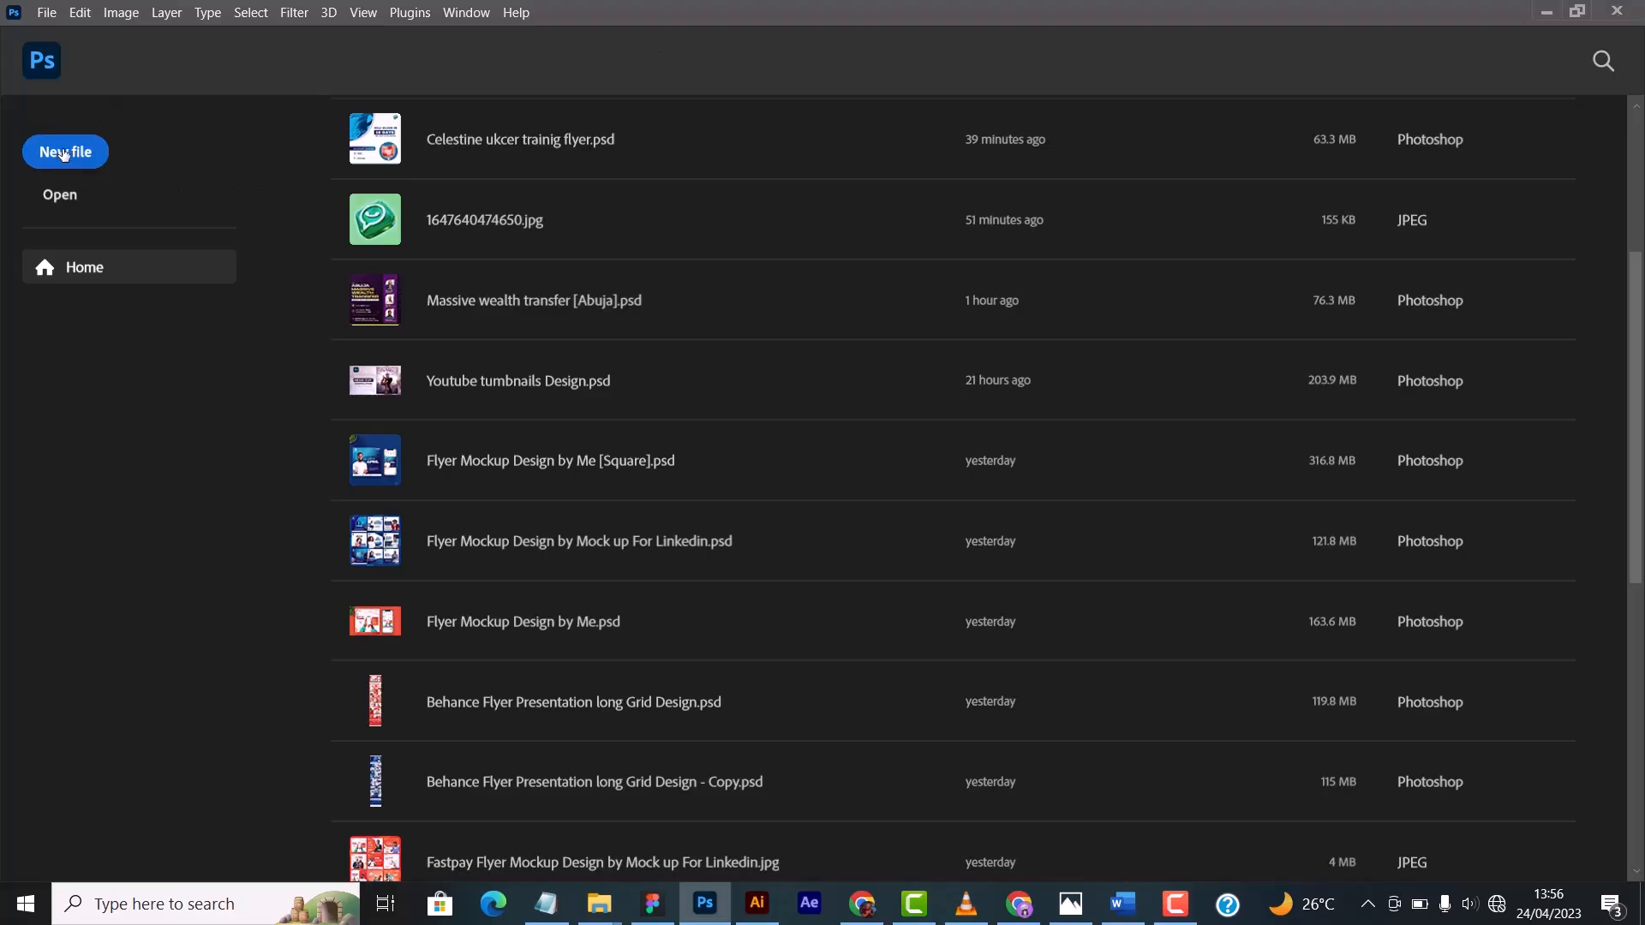
left_click(62, 157)
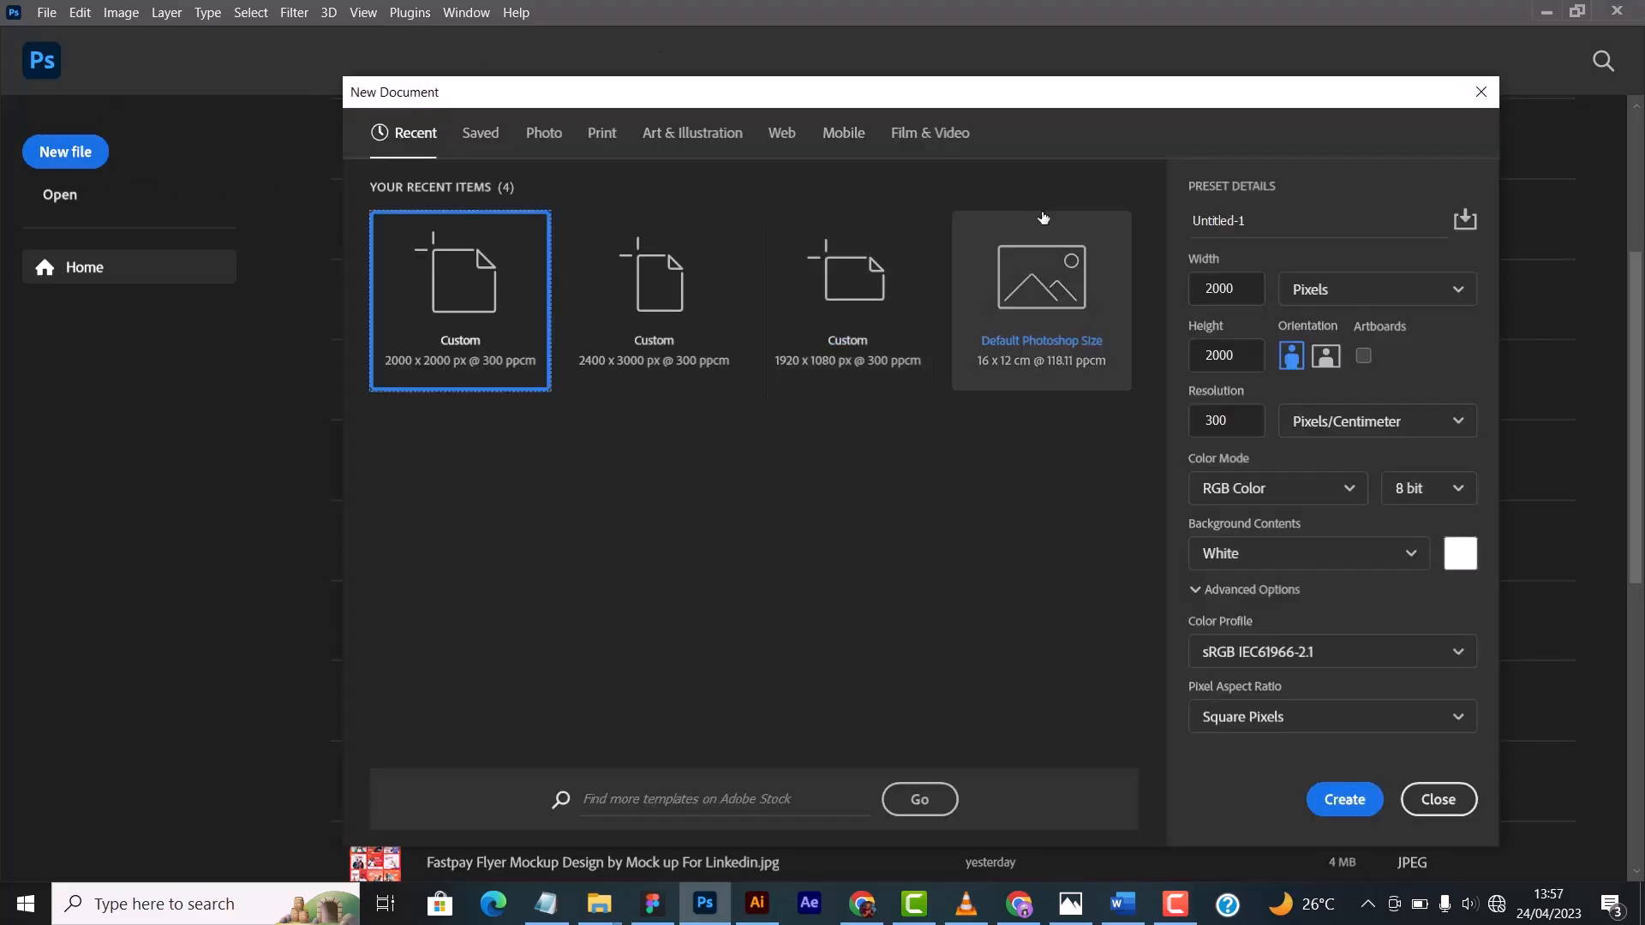
left_click_drag(1029, 98, 984, 106)
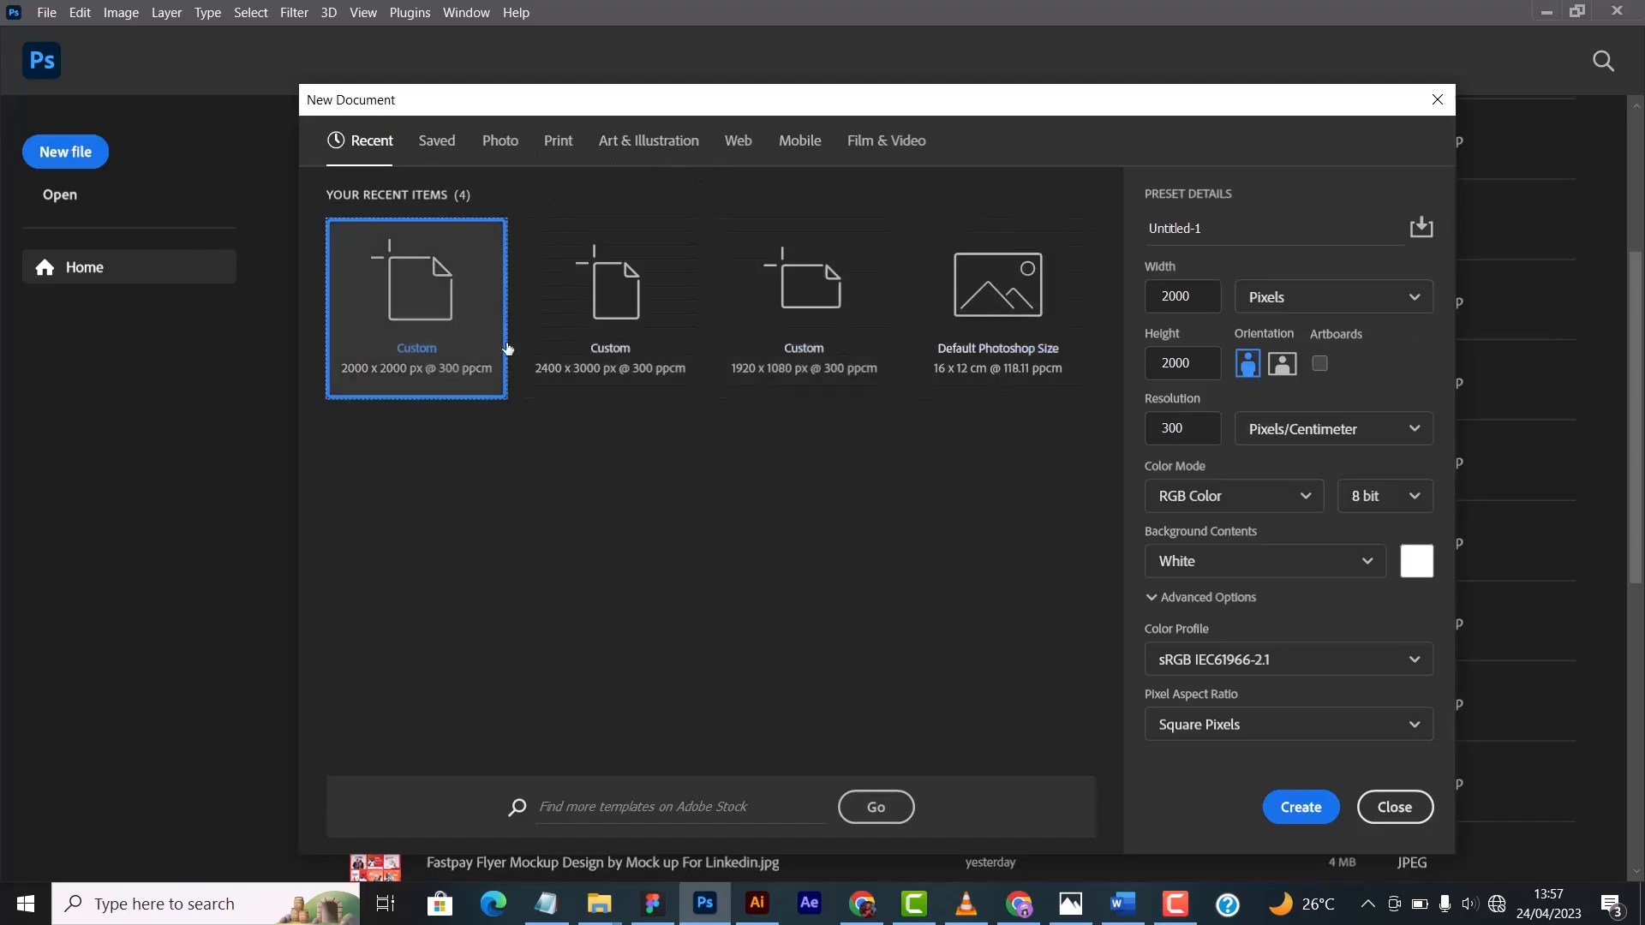
left_click(1405, 297)
left_click(1392, 297)
left_click(1381, 297)
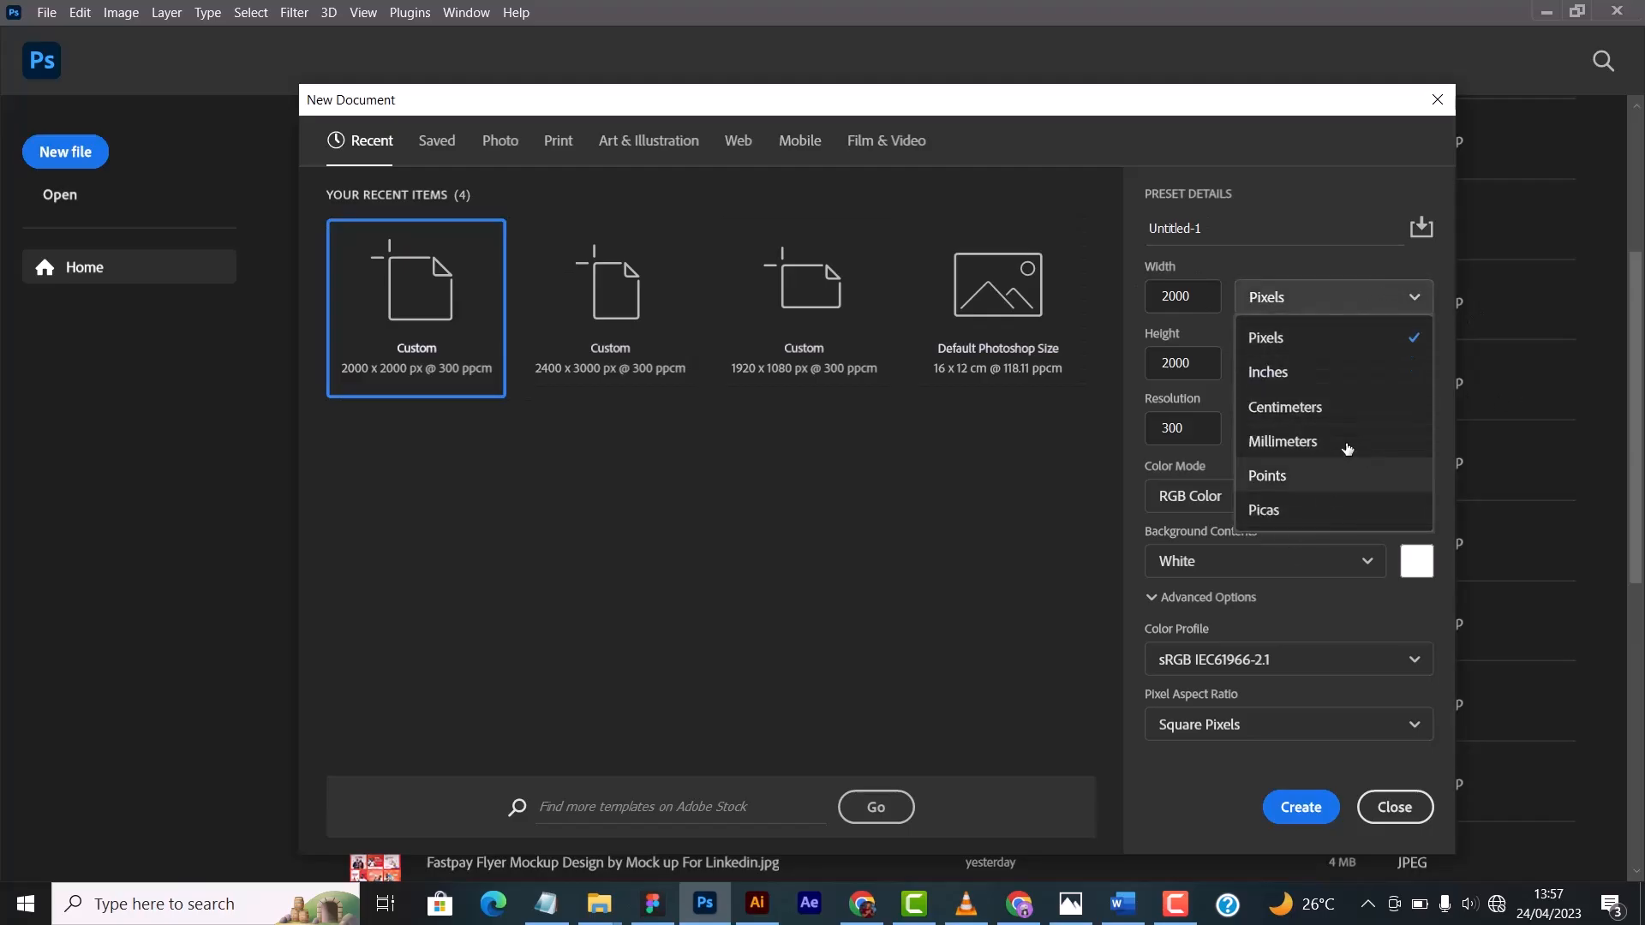
left_click(1301, 298)
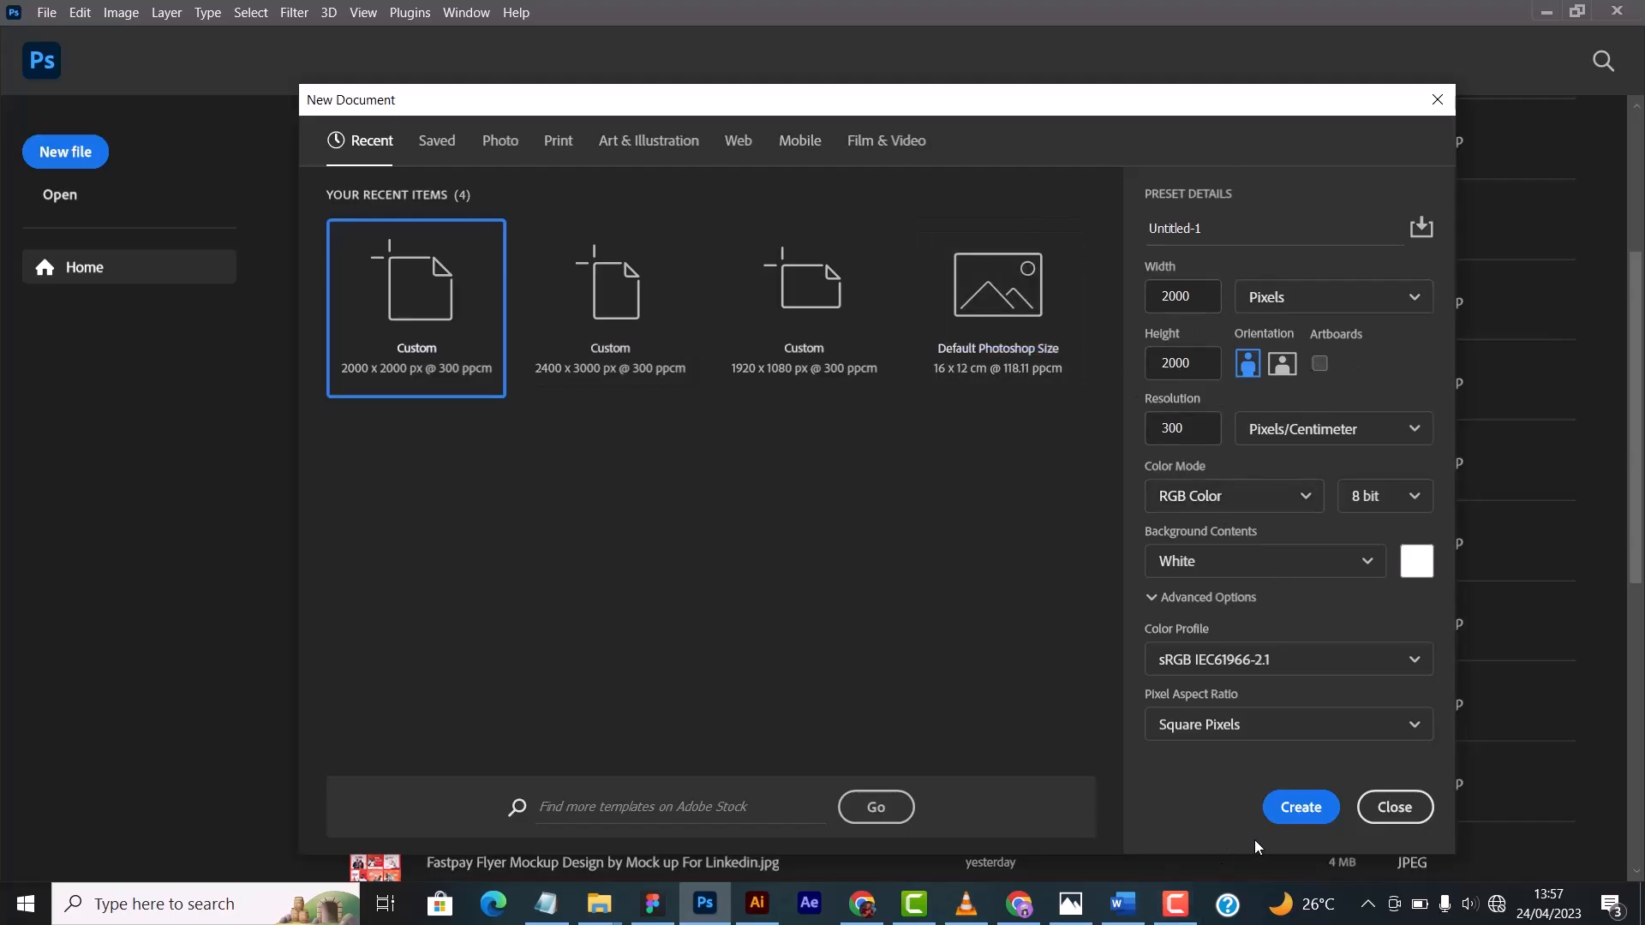
left_click(1286, 814)
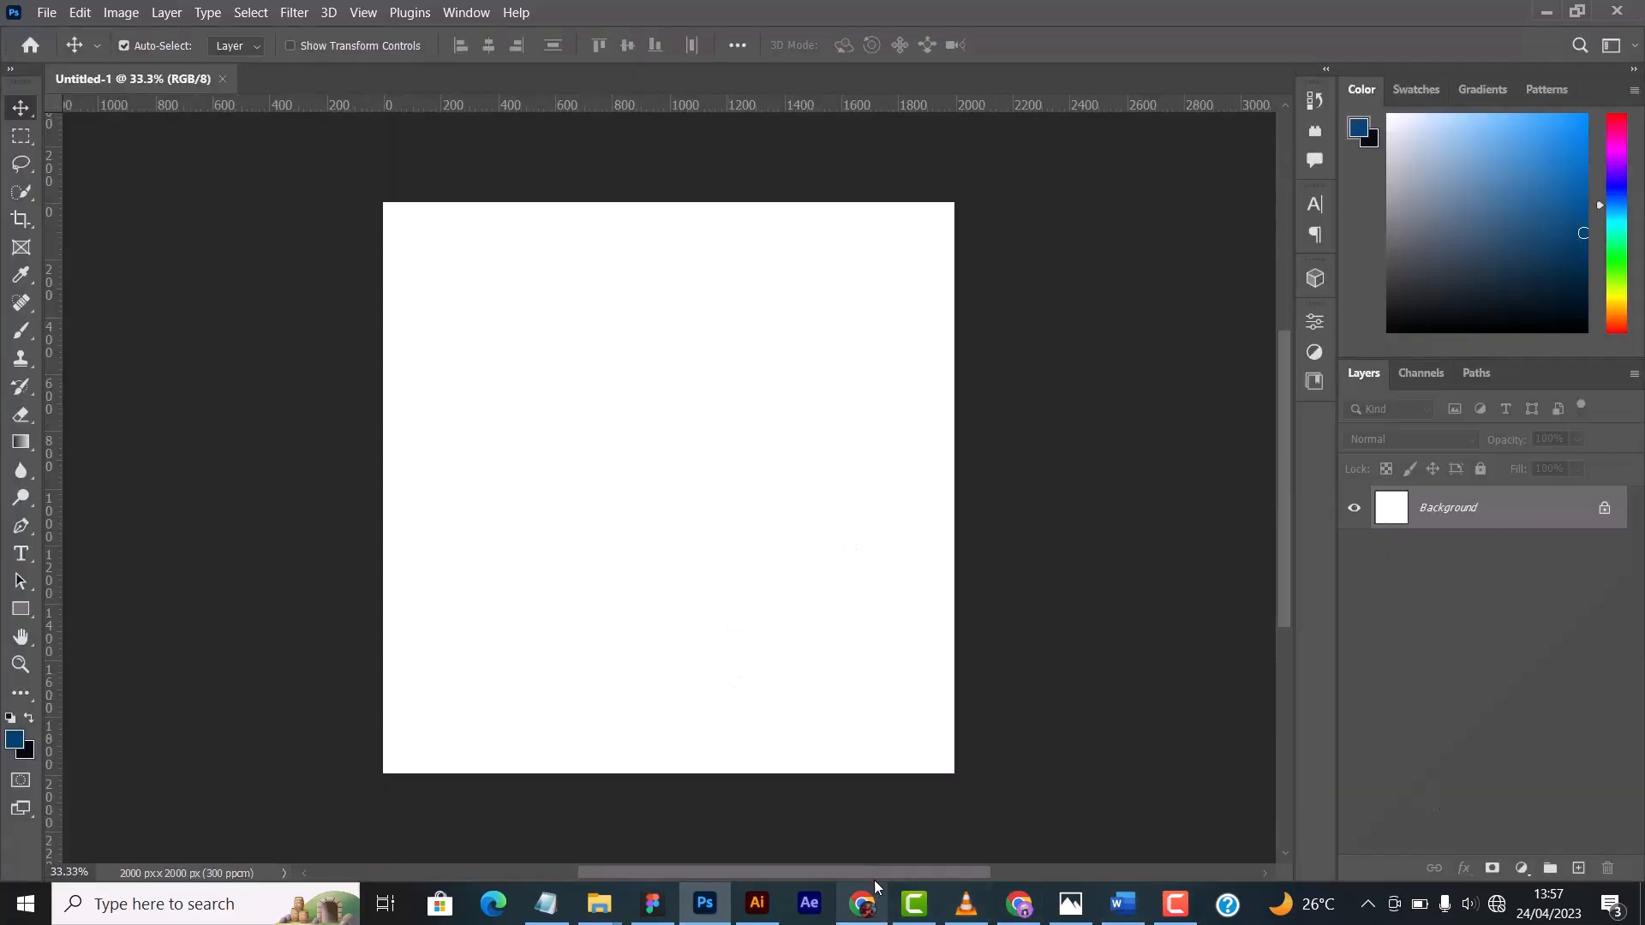
- Place the proud-confident female entrepreneur photo from the Premium folder onto the blank canvas
mouse_move(882, 873)
left_mouse_down()
mouse_move(801, 874)
mouse_move(853, 873)
left_mouse_up()
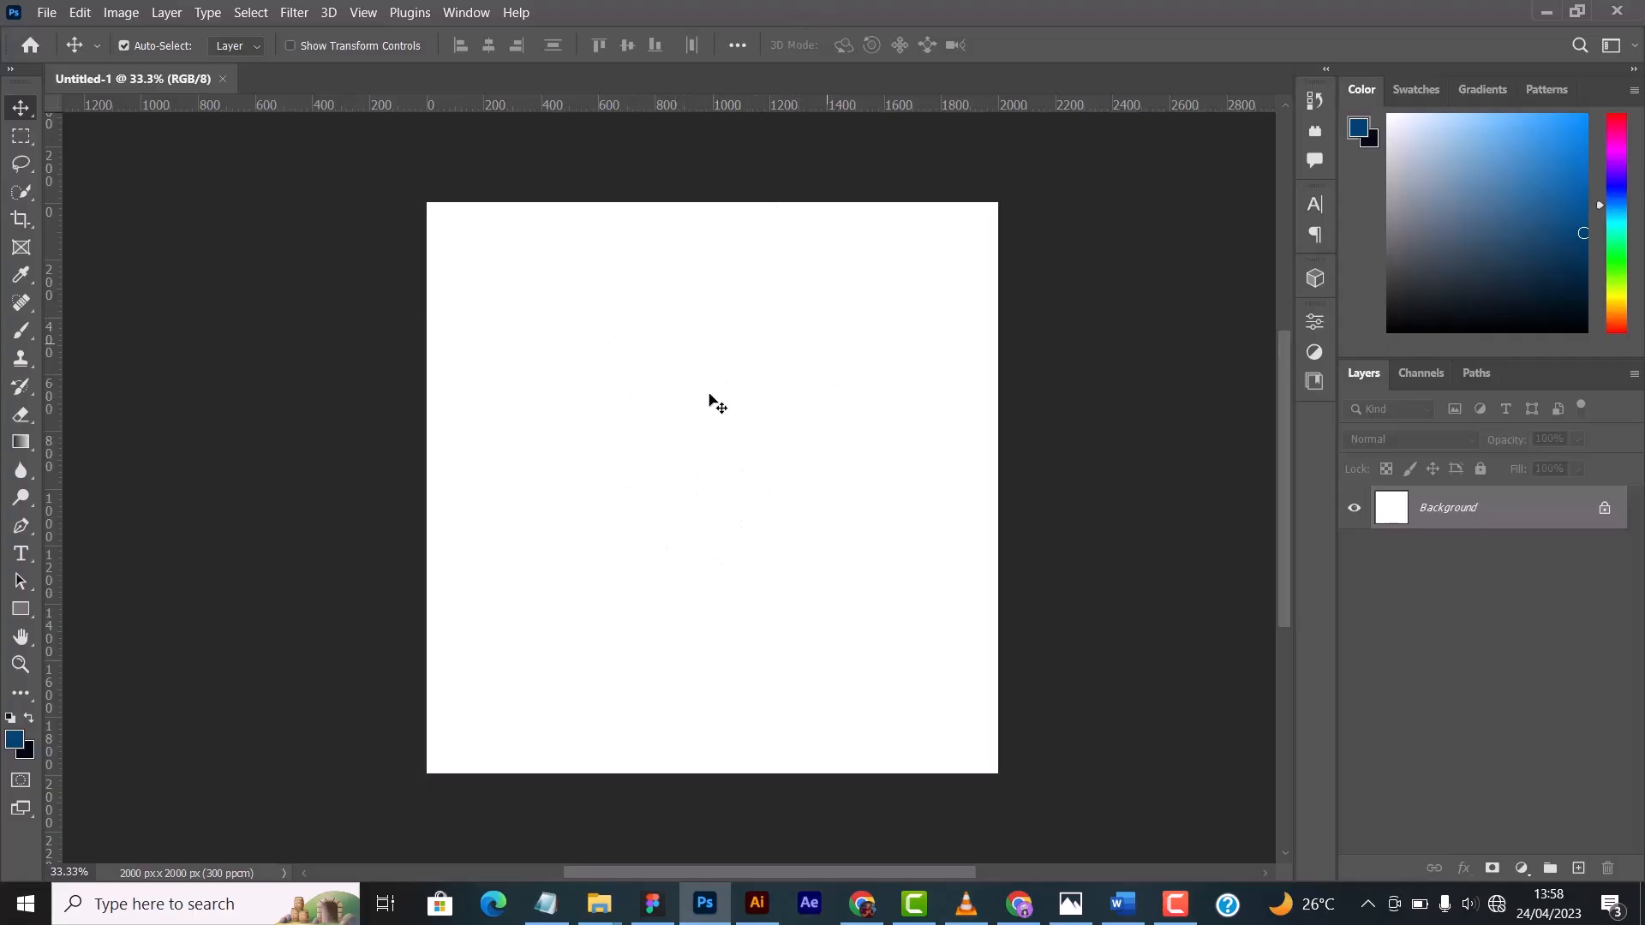
mouse_move(599, 904)
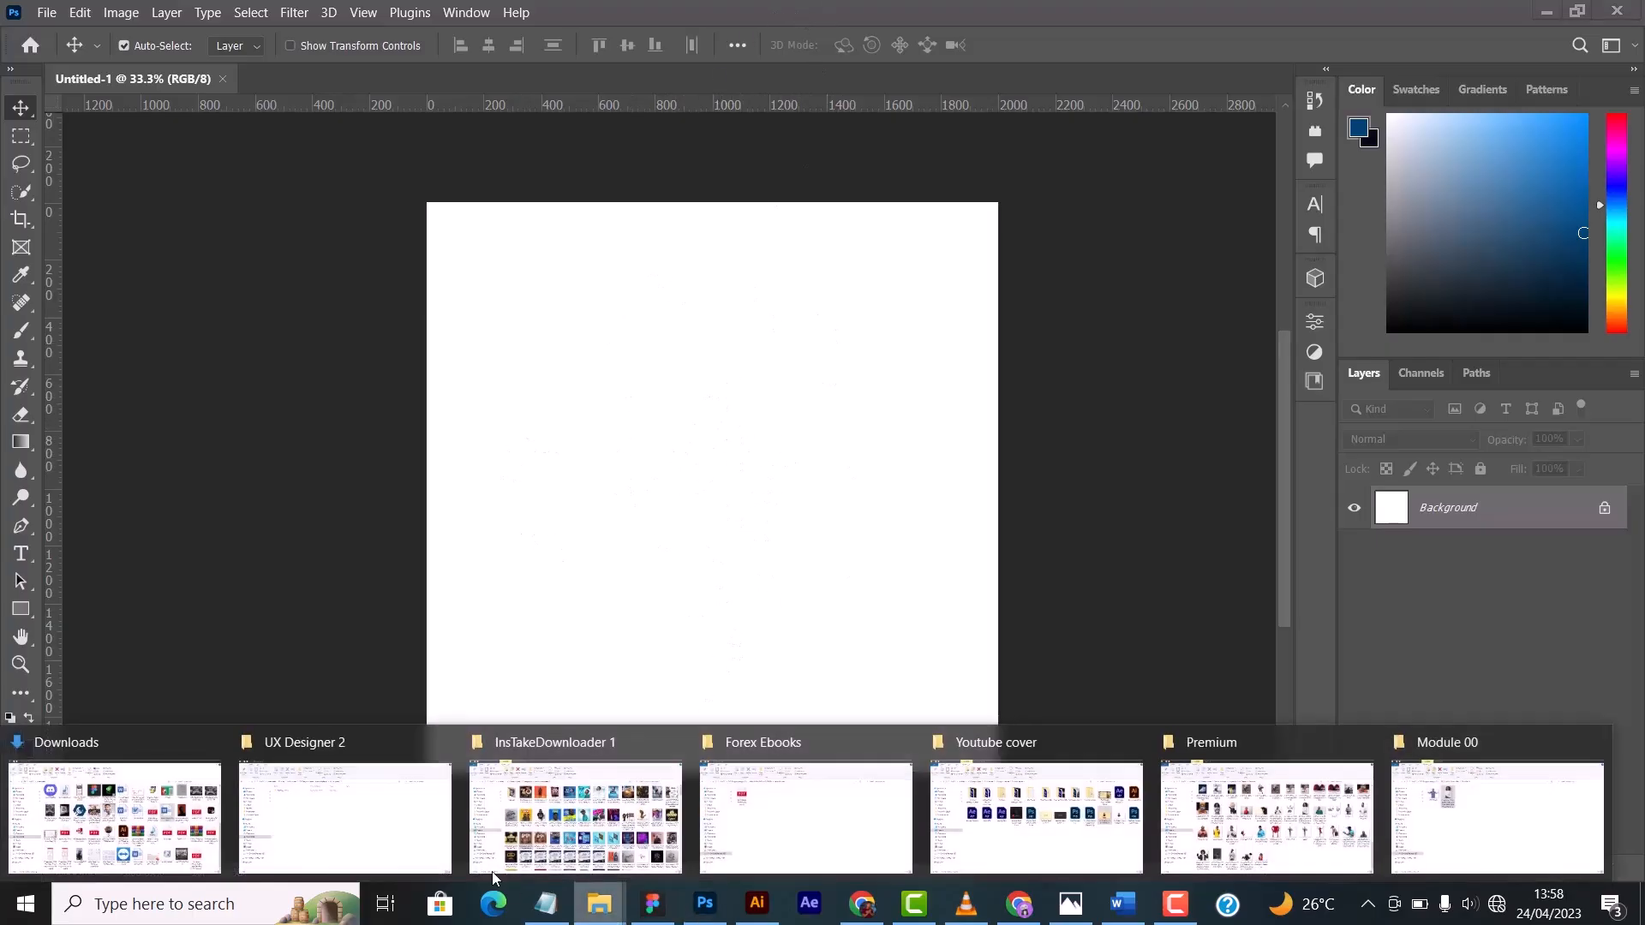
left_click(673, 742)
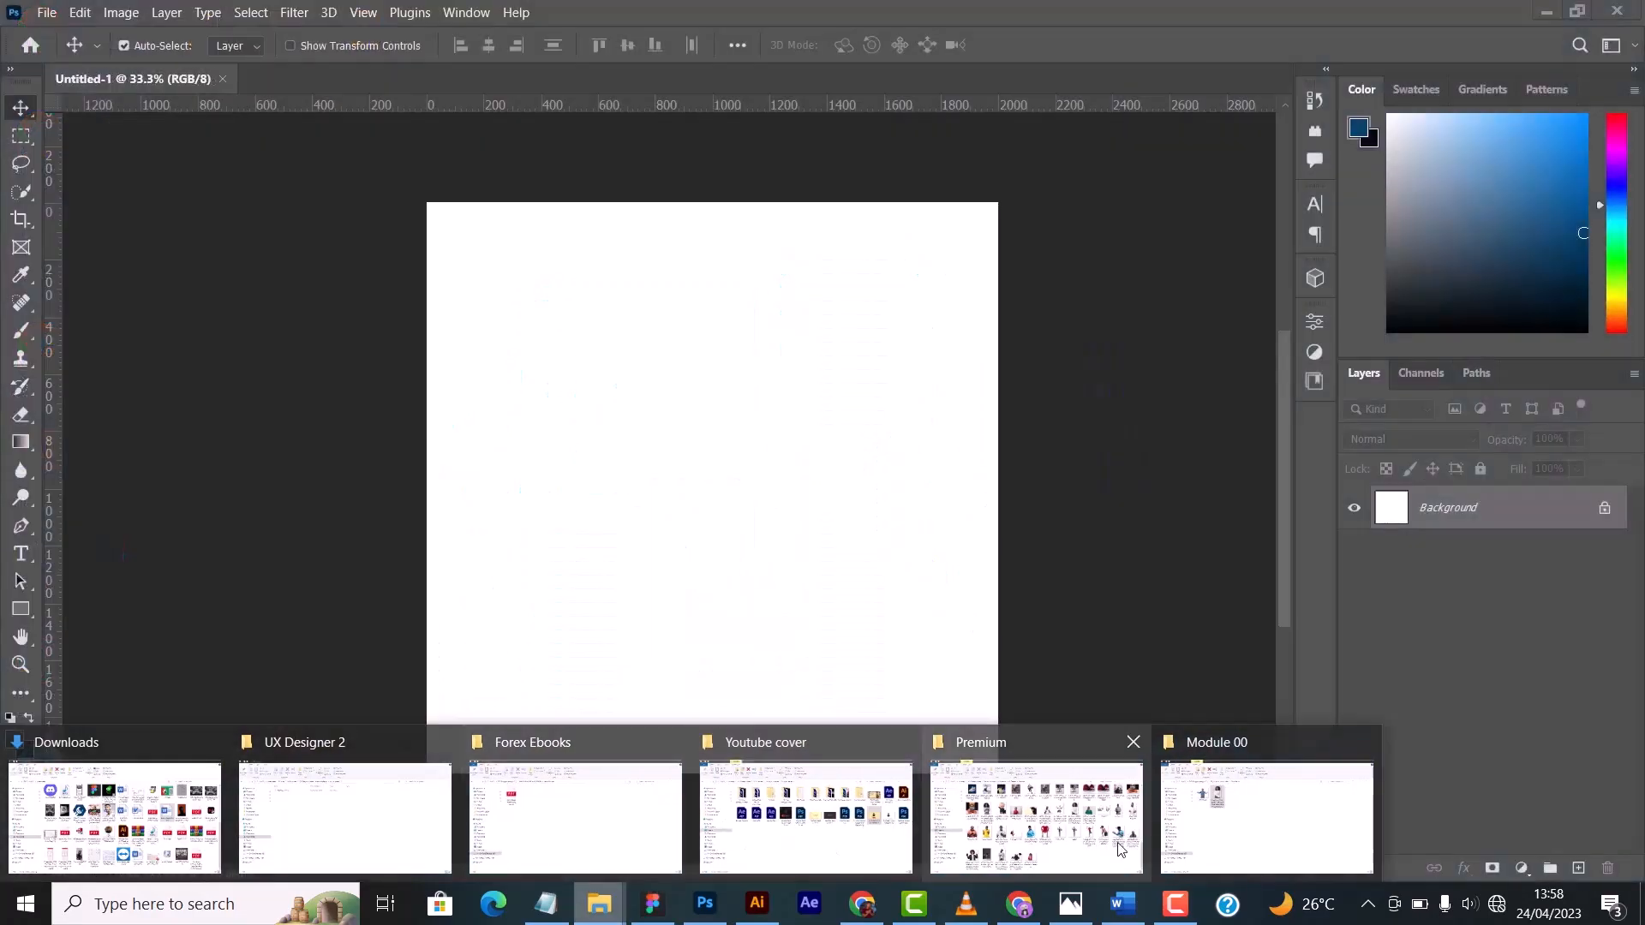
left_click(1015, 870)
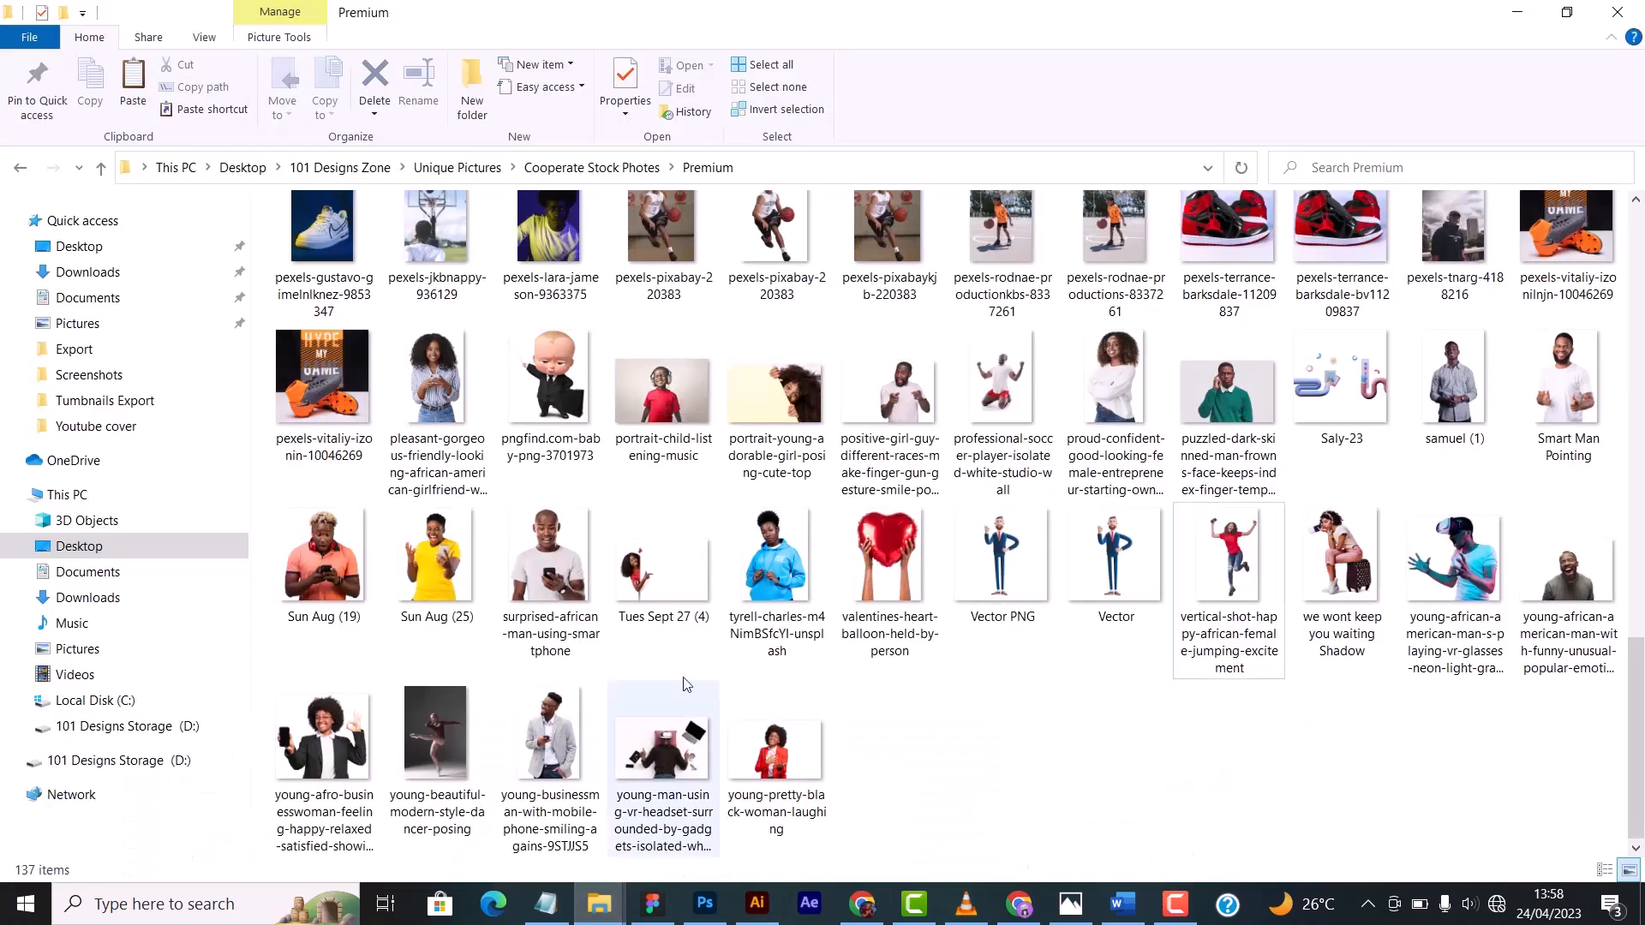
left_click_drag(1127, 381, 771, 425)
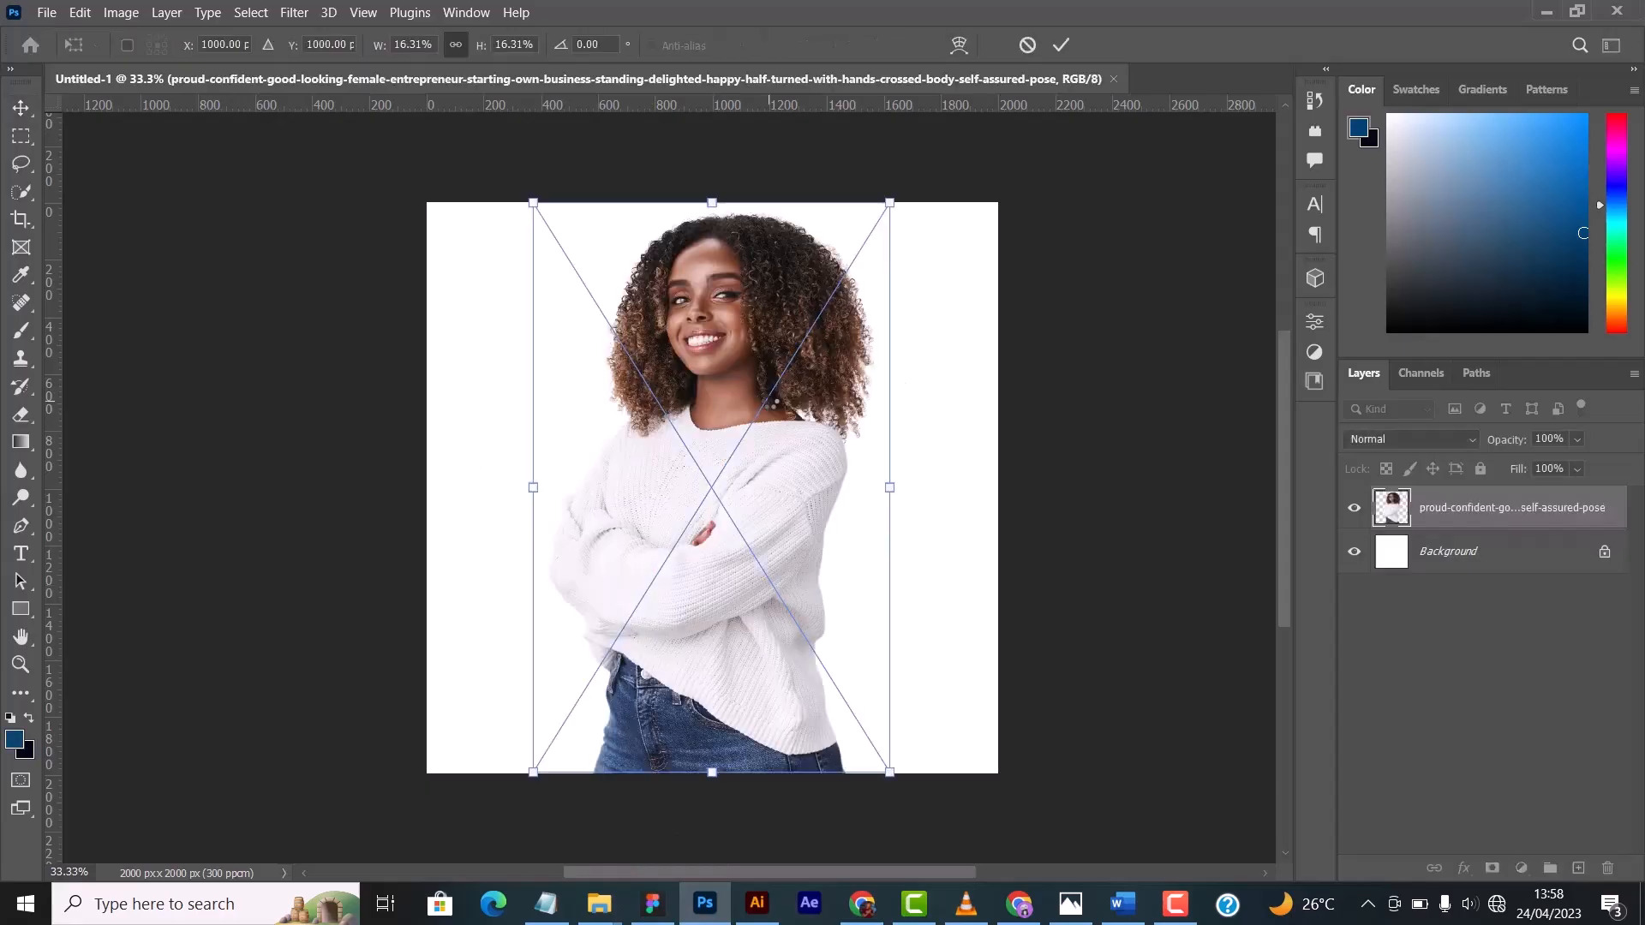
- Enlarge the placed photo proportionally to about 19.56% and position its centre near X 1124, Y 1237 px
left_click_drag(769, 339, 769, 361)
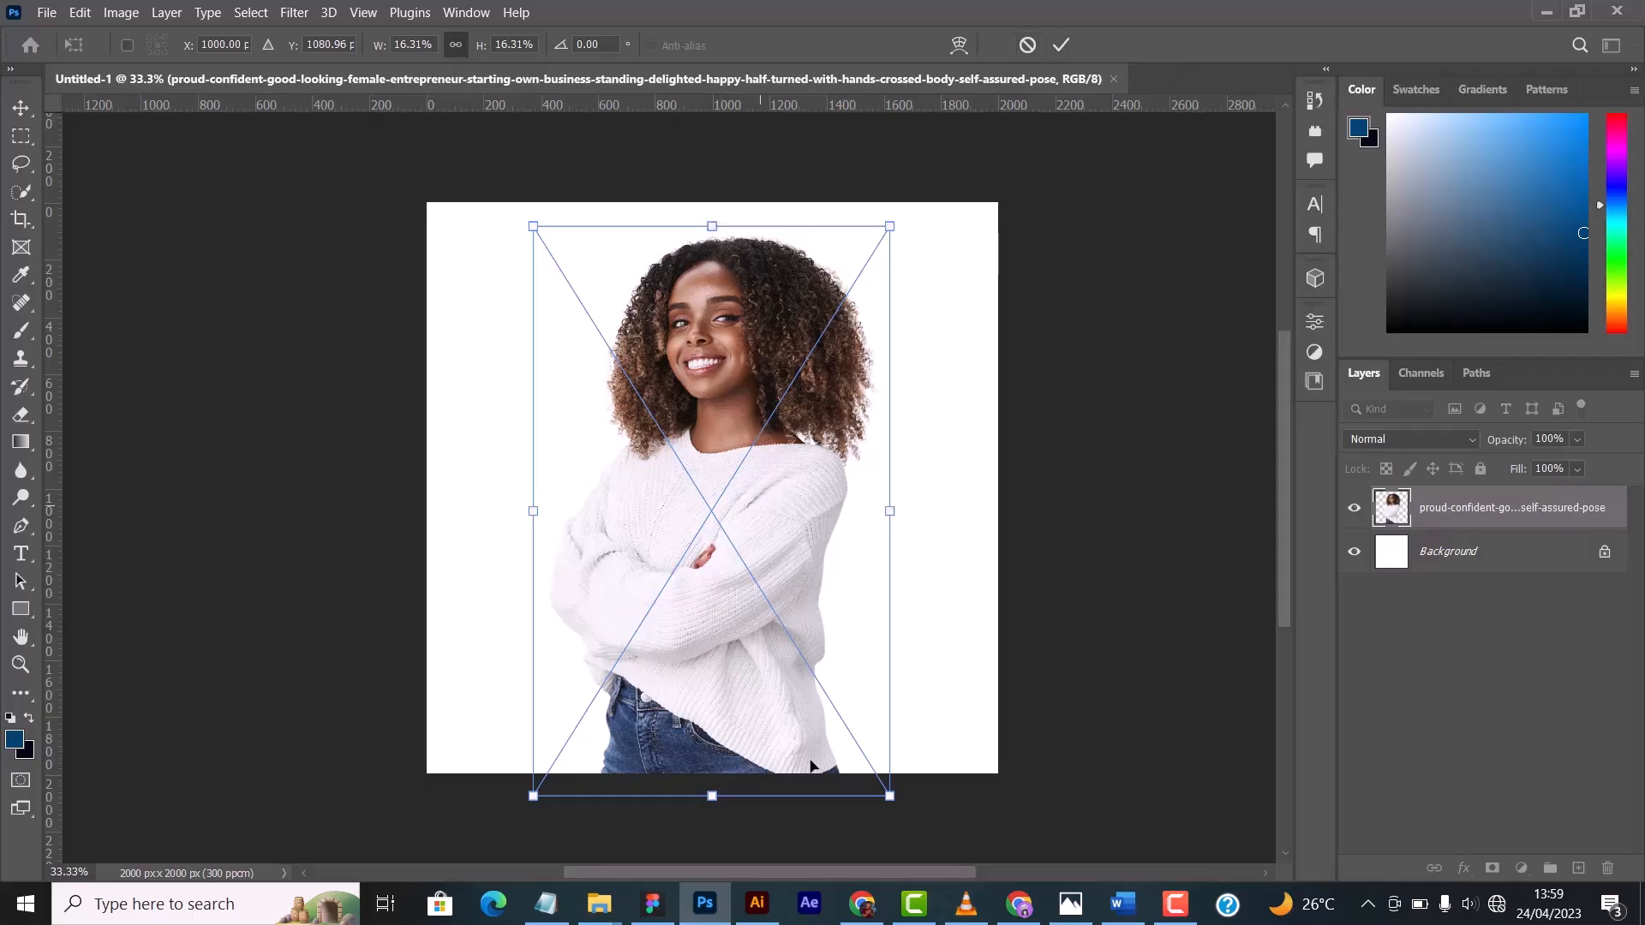
left_click_drag(891, 508, 965, 494)
left_click_drag(789, 426, 778, 482)
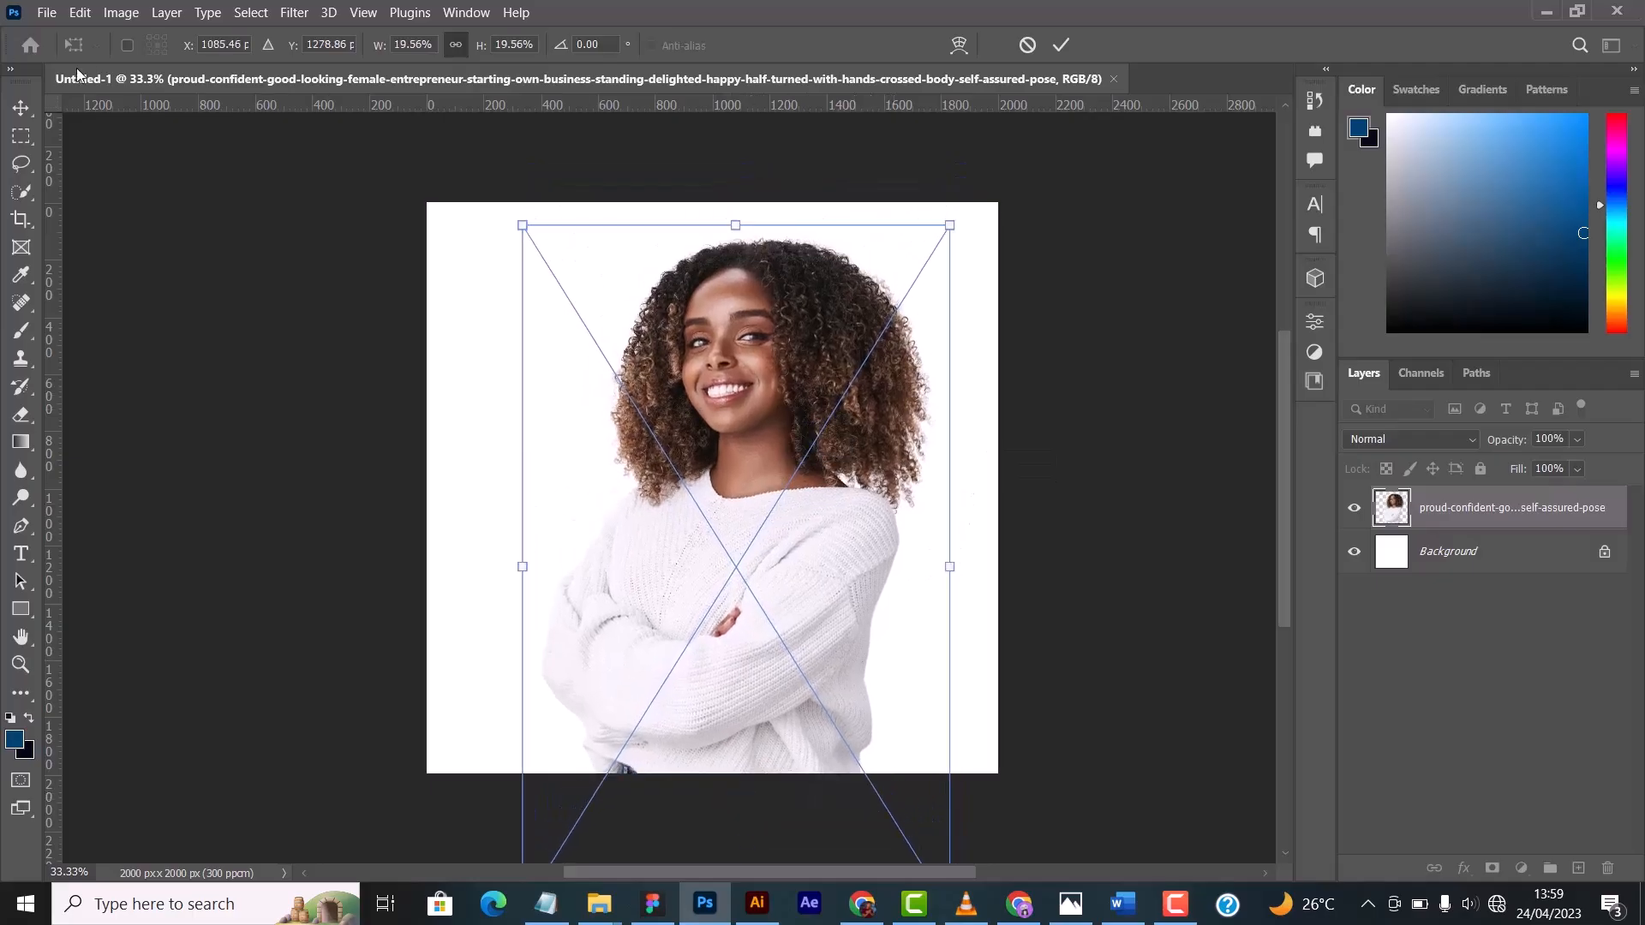
left_click_drag(810, 425, 720, 386)
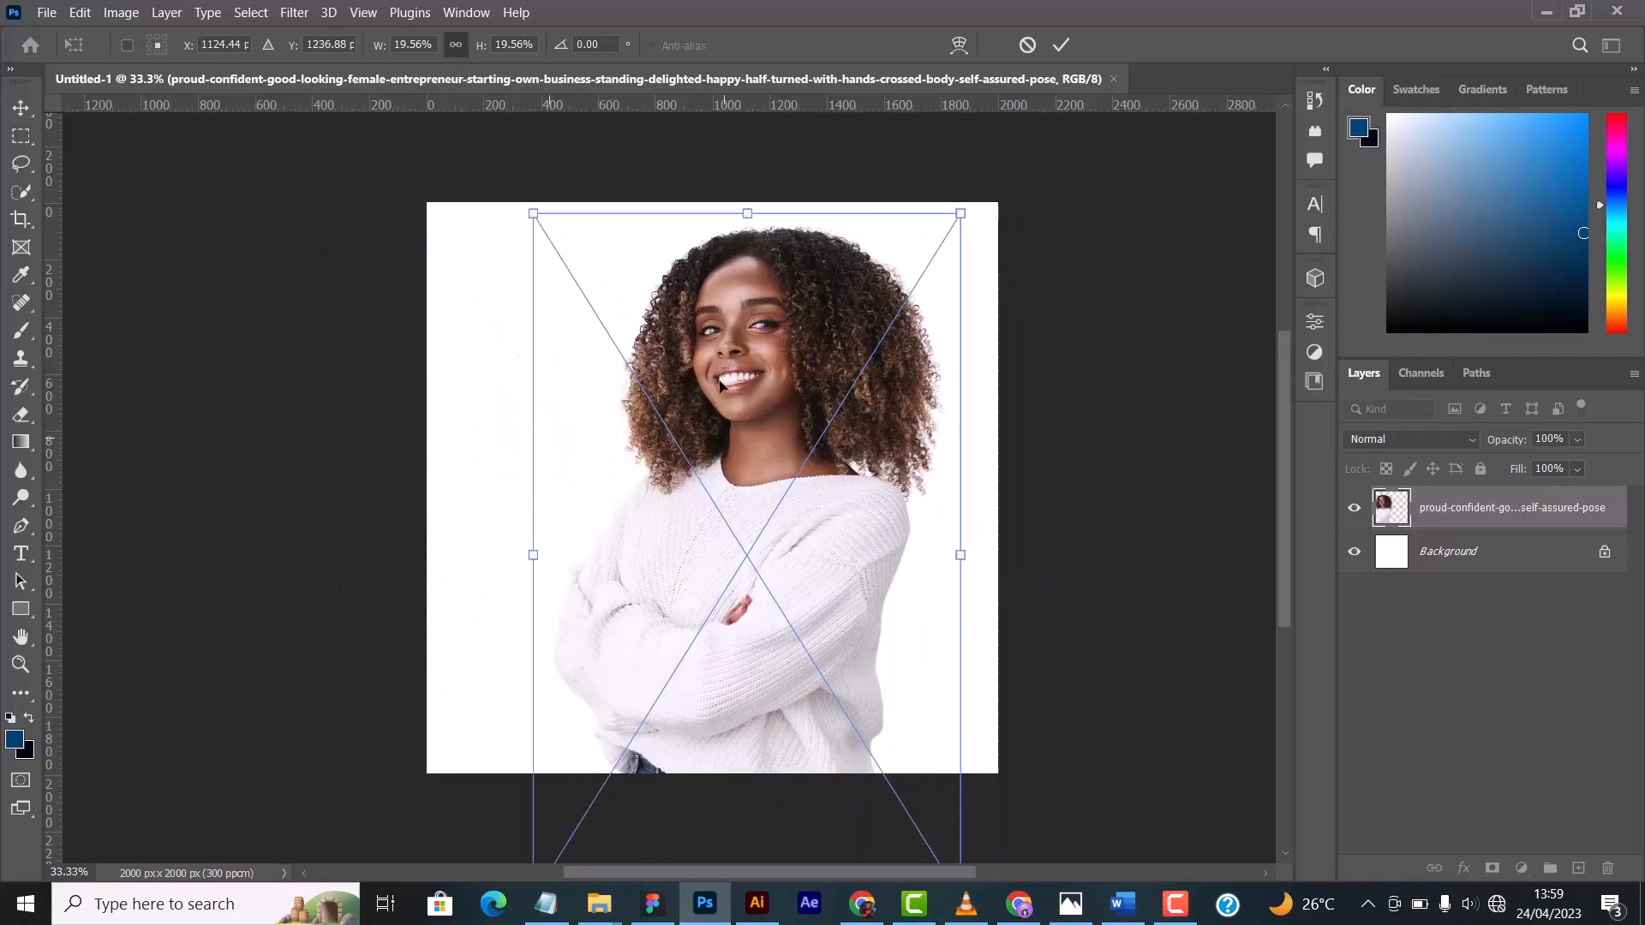
- Flip the placed photo horizontally
right_click(775, 370)
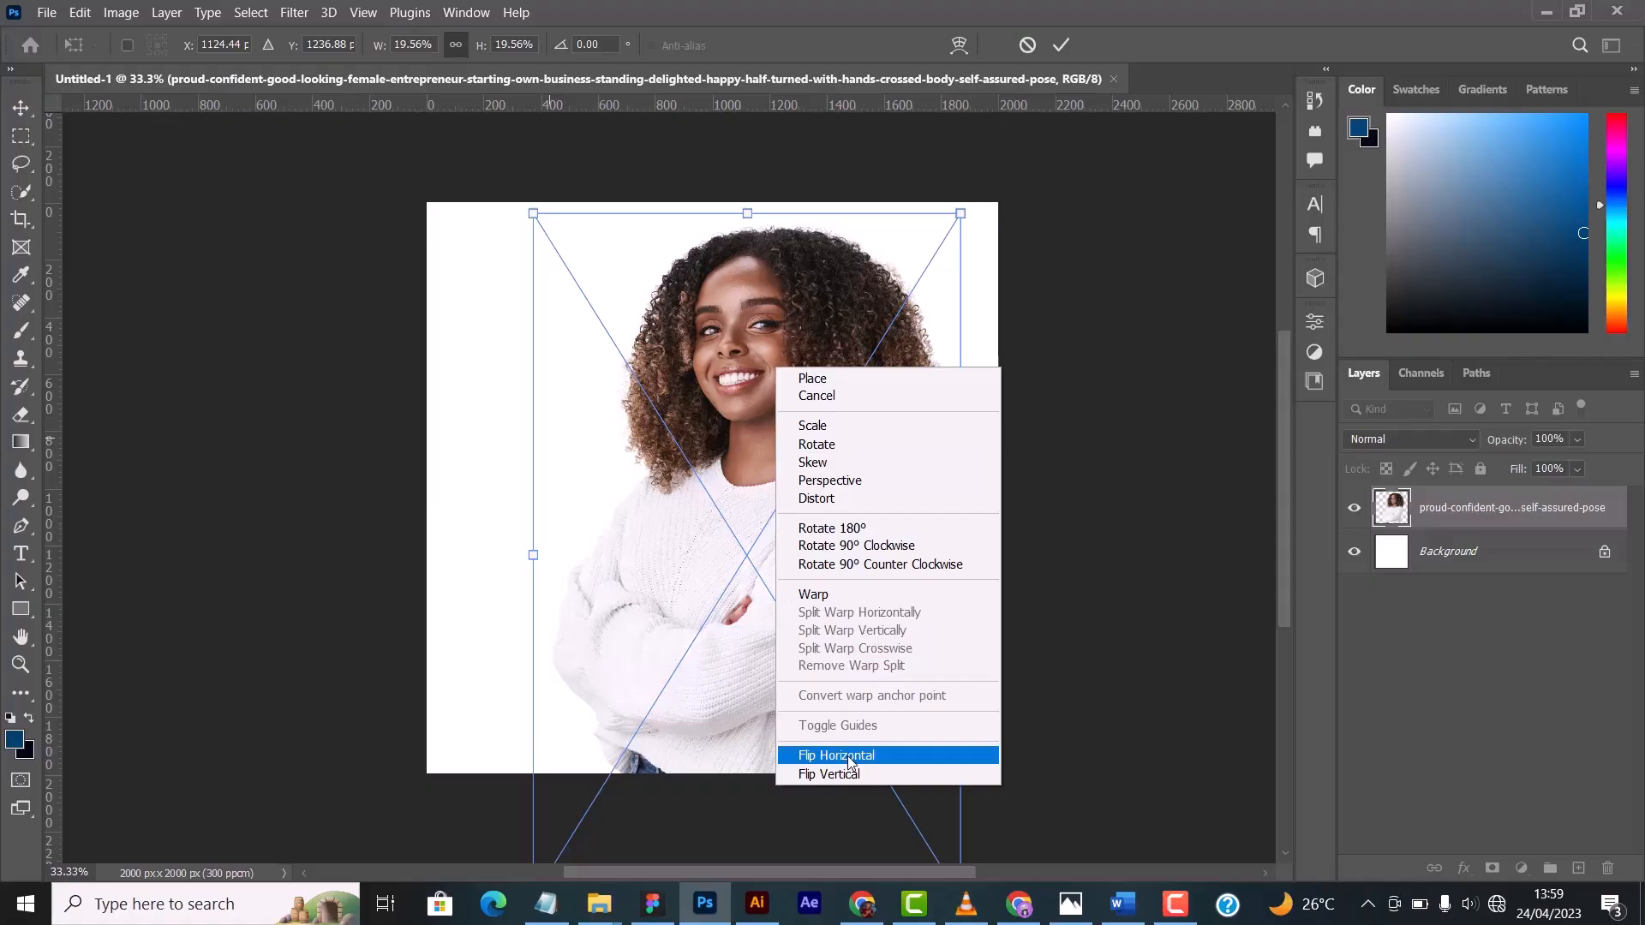
left_click(836, 756)
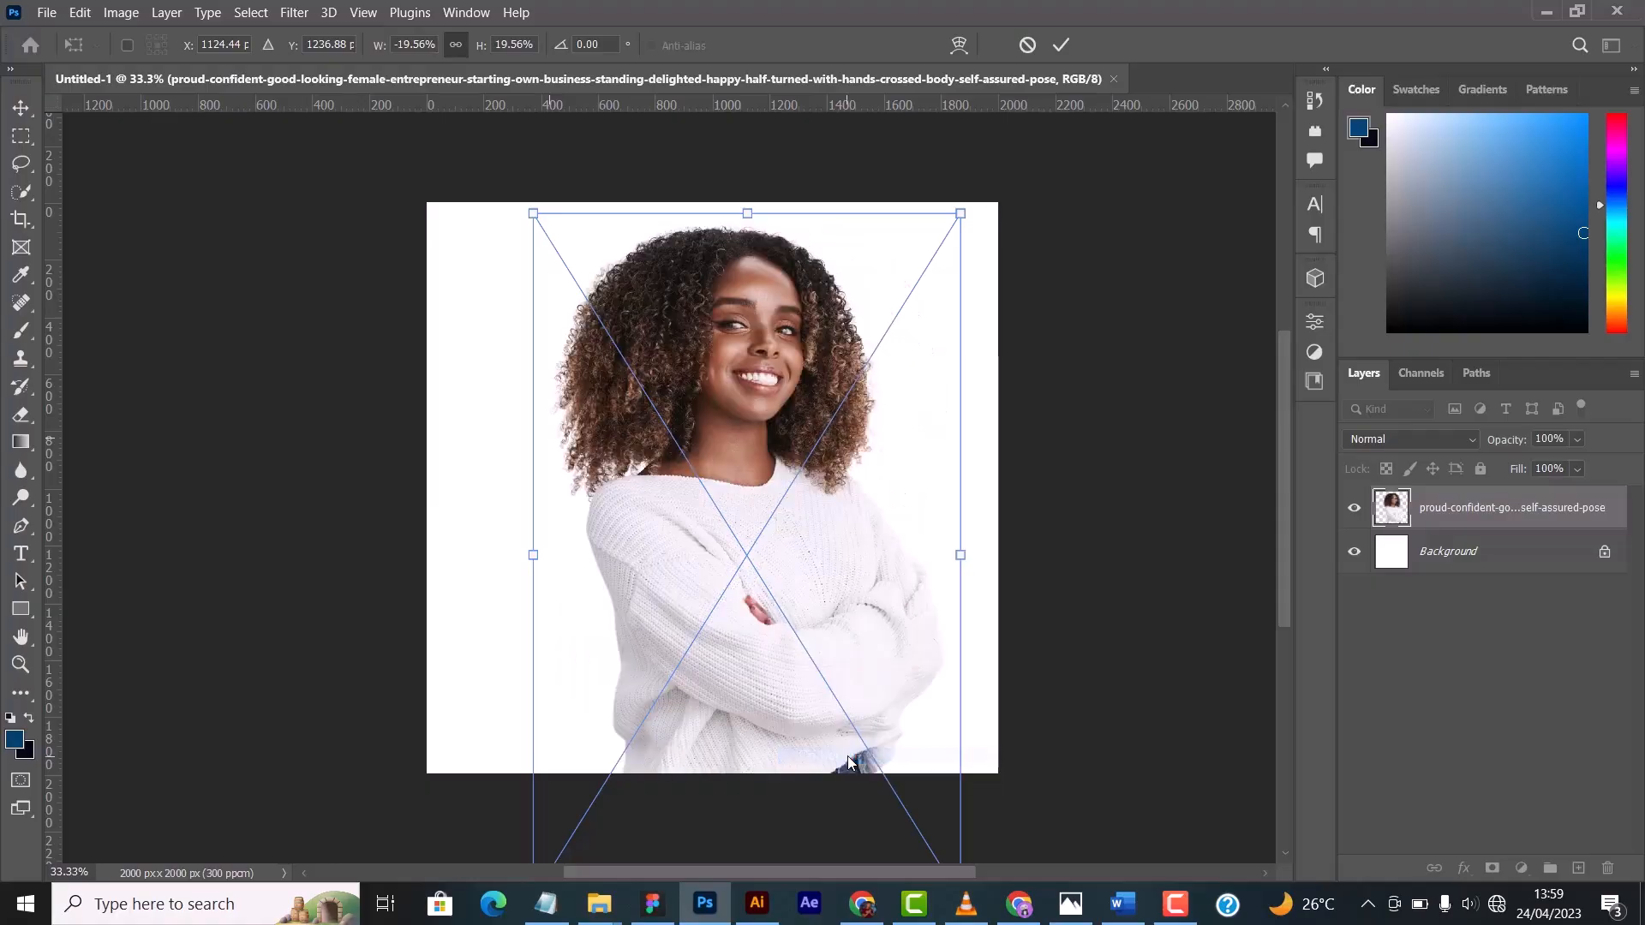
- Flip the photo vertically and move it up so its centre sits at about X 1031, Y 910 px
right_click(730, 503)
left_click(769, 485)
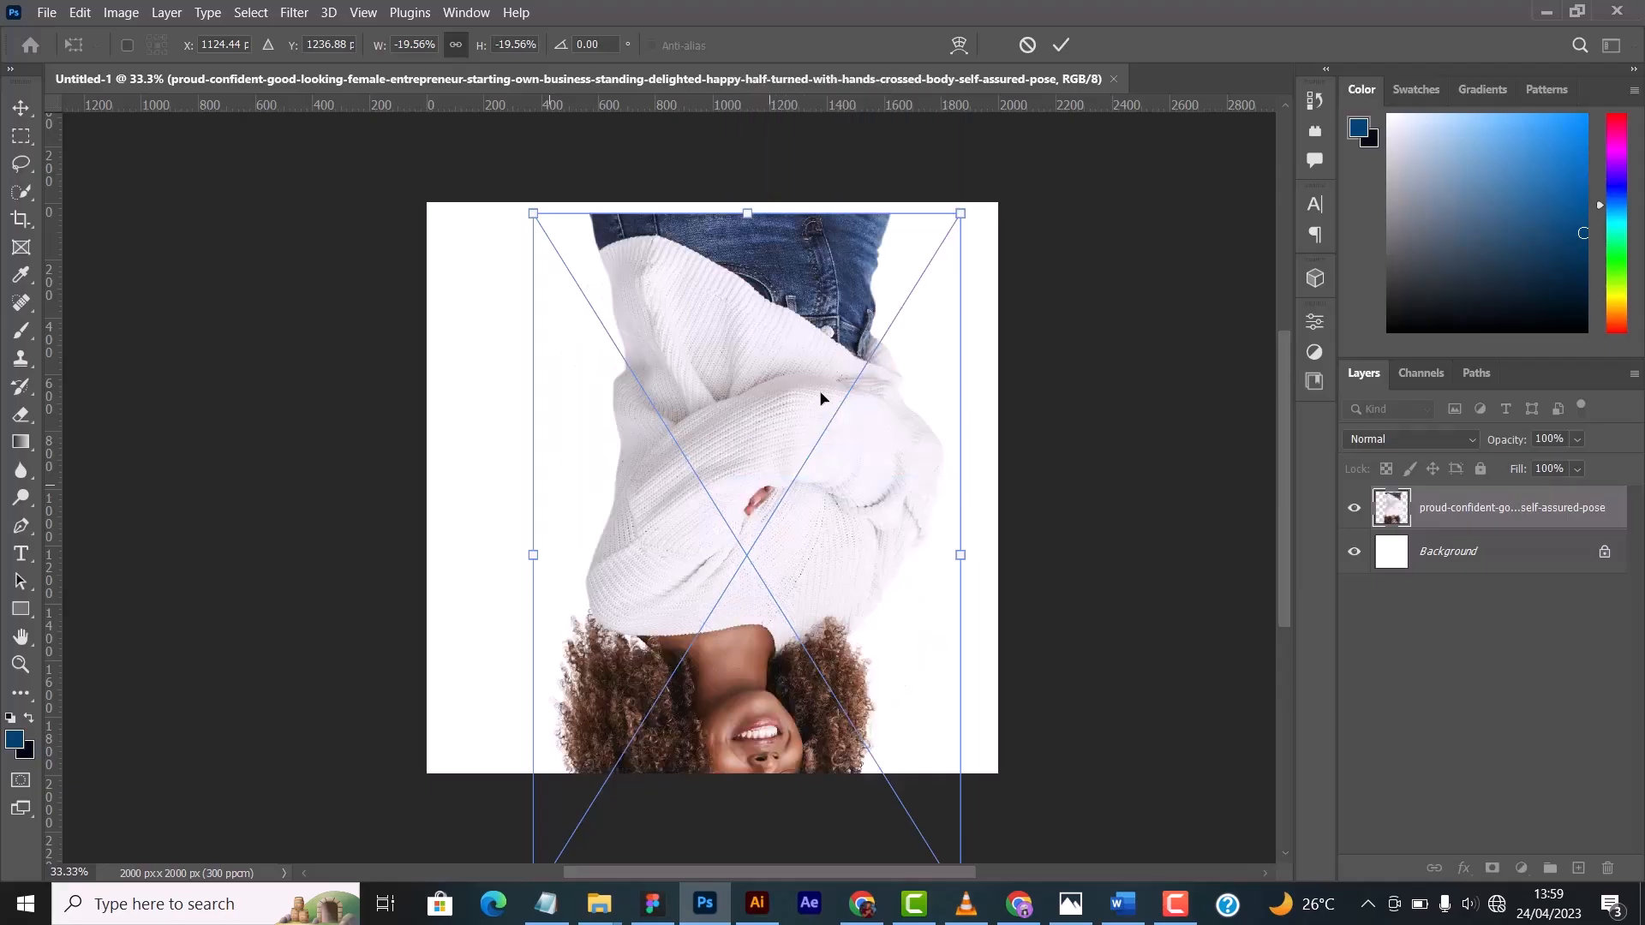
left_click_drag(860, 735, 834, 642)
- Flip the photo vertically back upright and move it down to about Y 1348 px
right_click(777, 492)
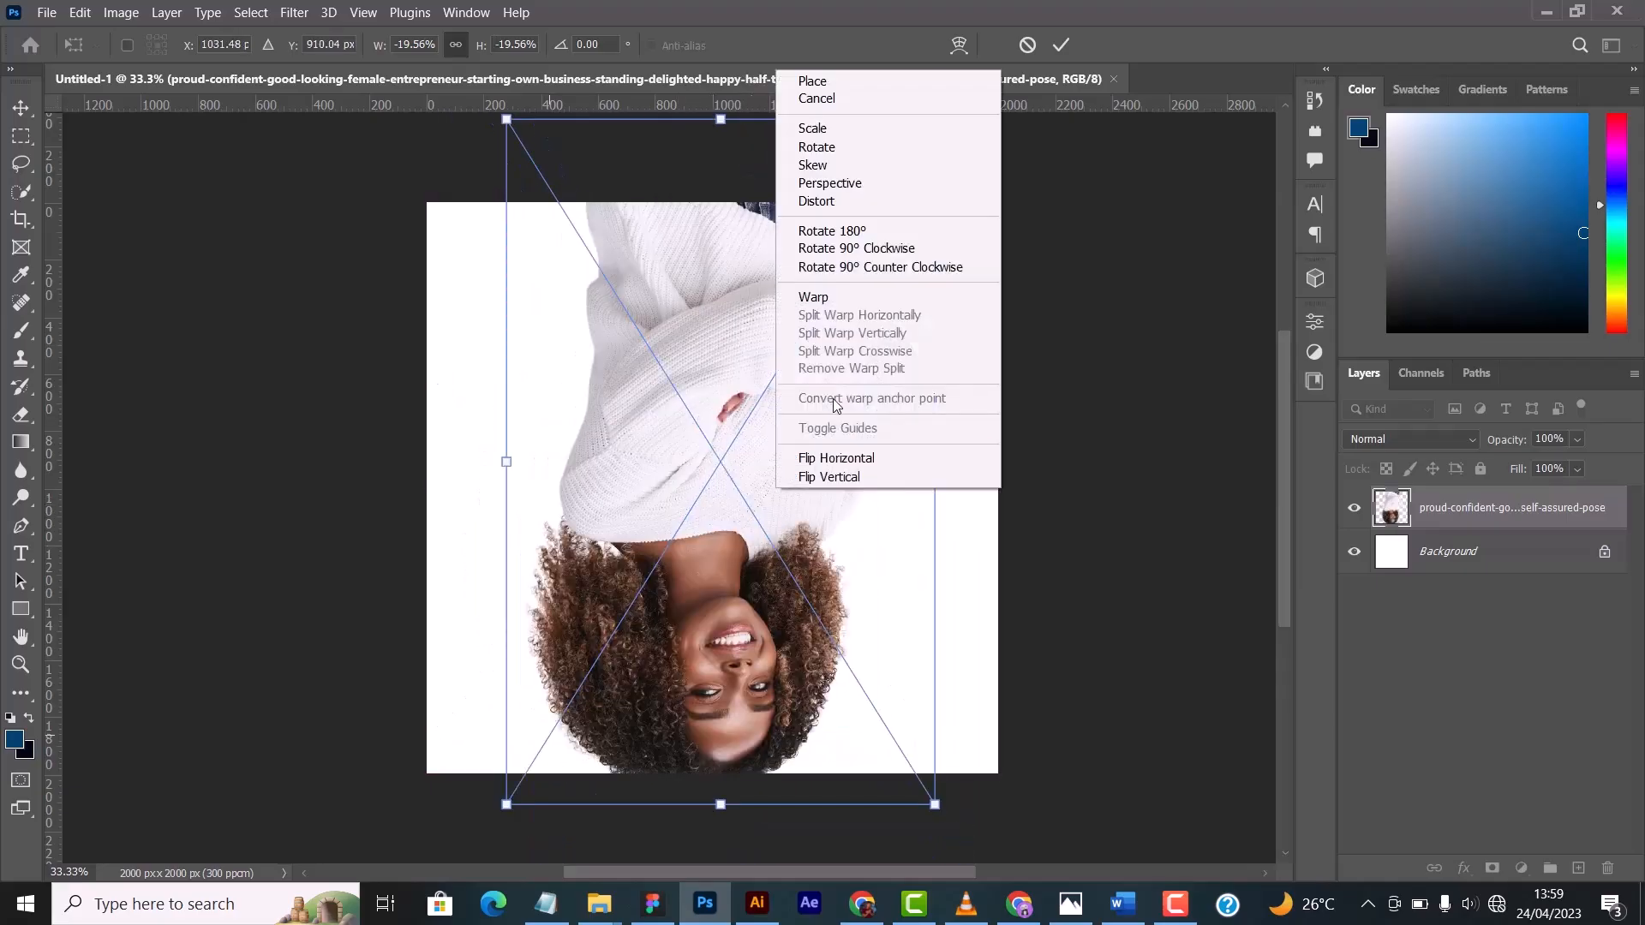
left_click(830, 476)
left_click_drag(728, 435, 727, 560)
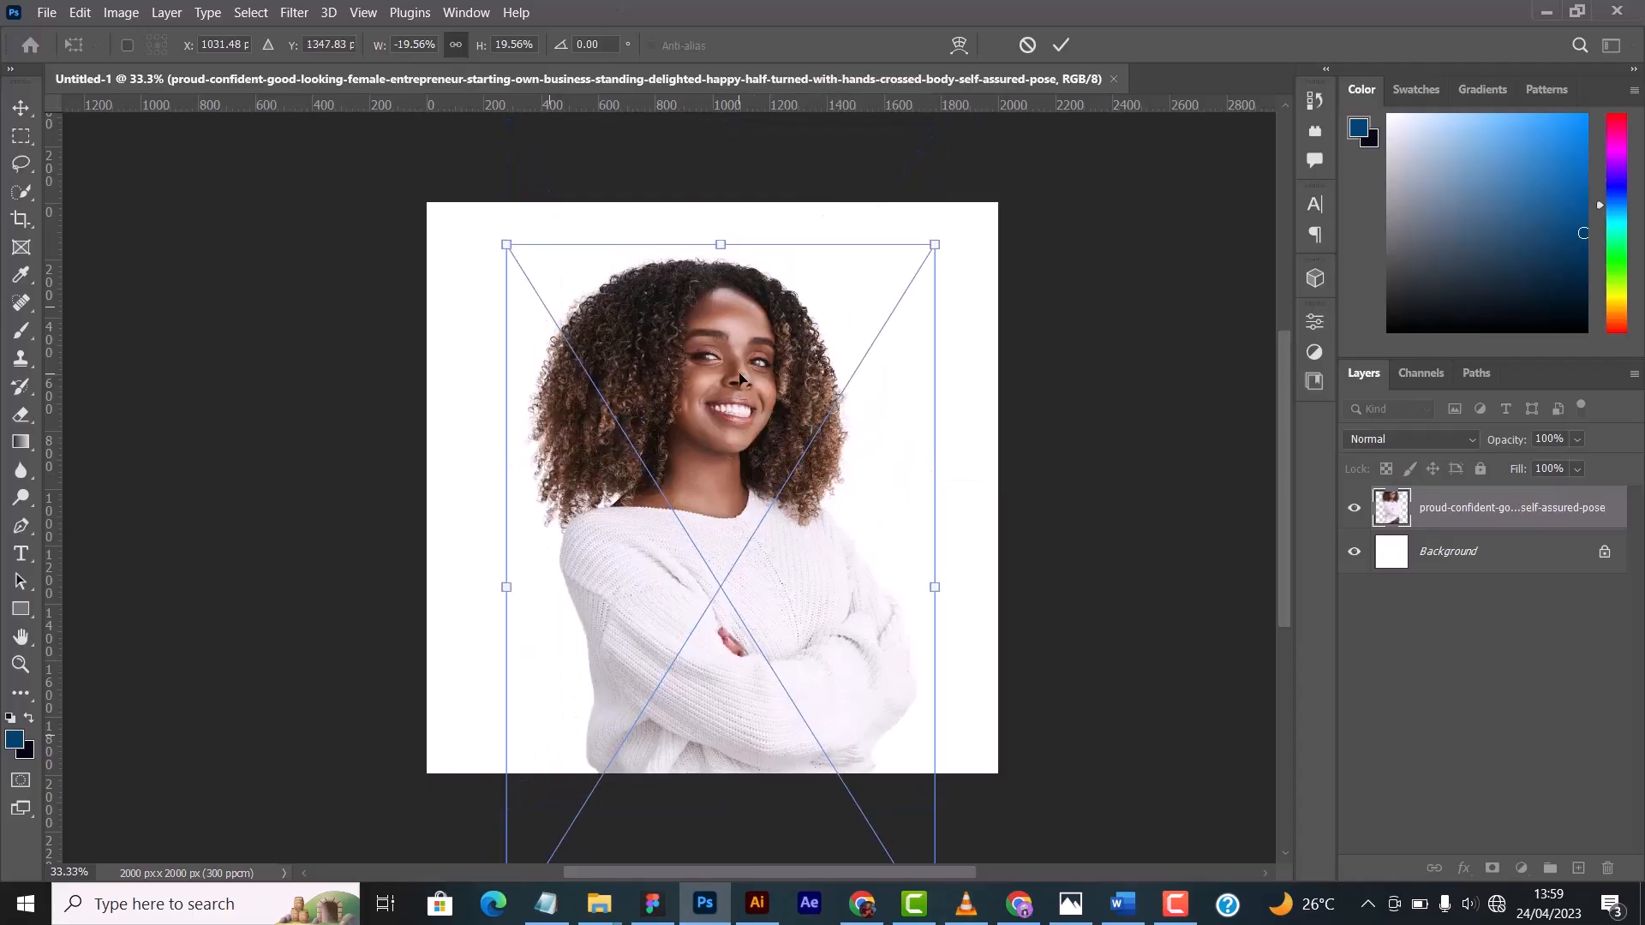
- Try skewing the photo by pulling its upper right corner inward and its upper left corner down
right_click(741, 375)
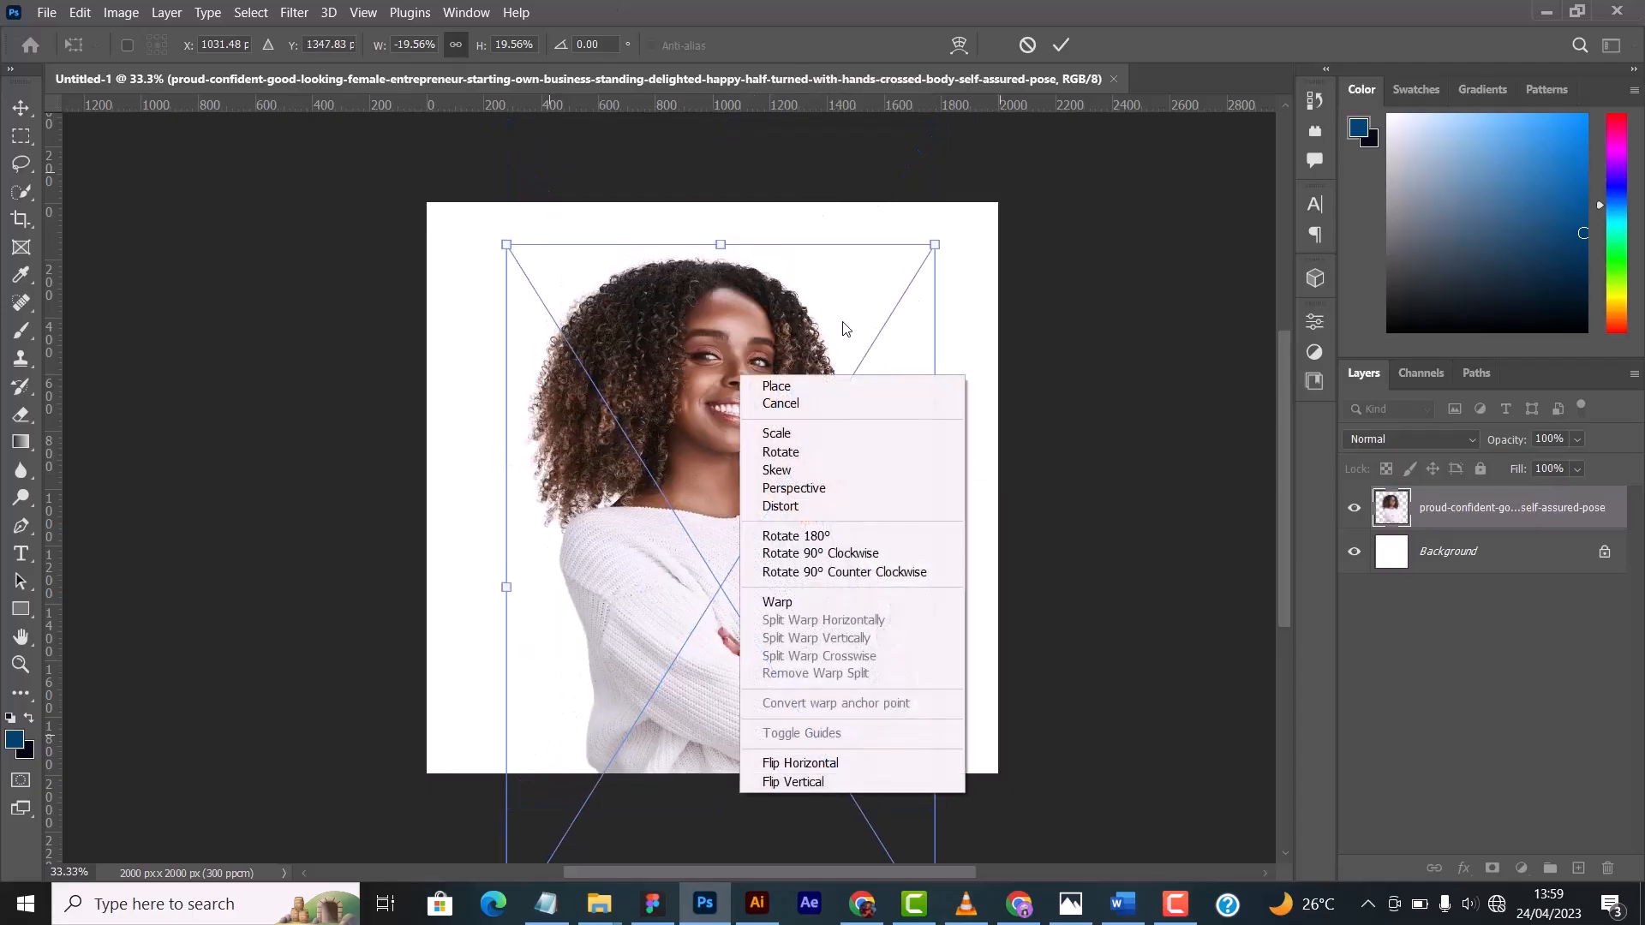
left_click(791, 473)
left_click_drag(936, 250, 794, 250)
left_click_drag(506, 249, 506, 306)
left_click_drag(641, 279, 649, 282)
left_click_drag(735, 325, 819, 314)
- Undo the skew changes to the photo
key("ctrl+z")
key("ctrl+z")
key("ctrl+z")
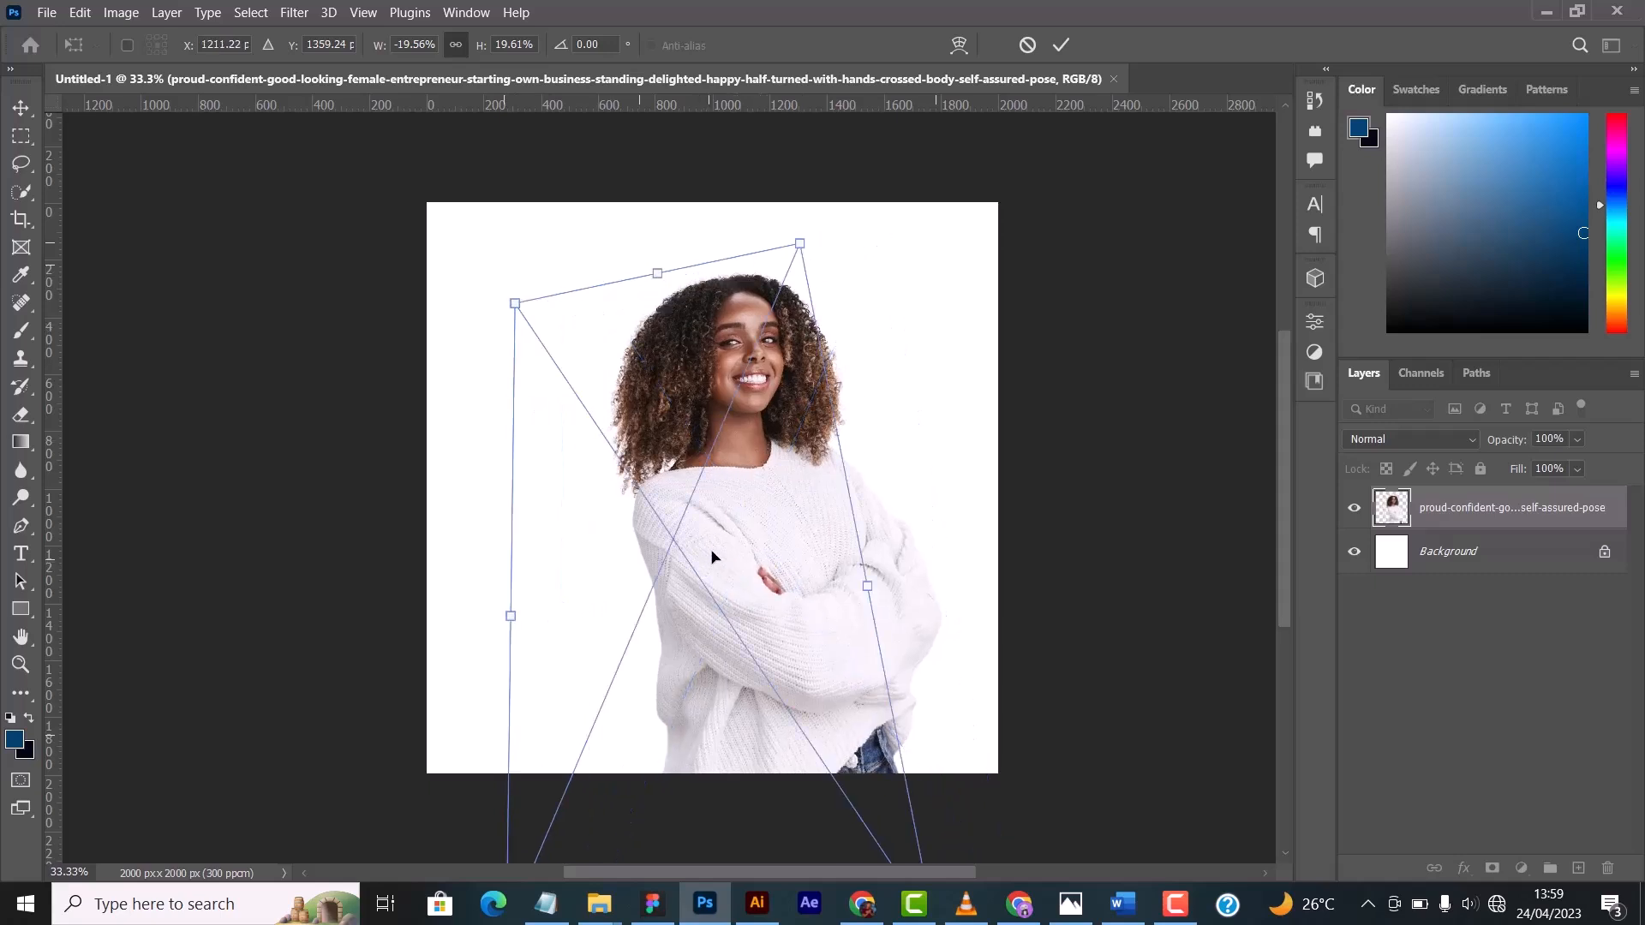
key("ctrl+z")
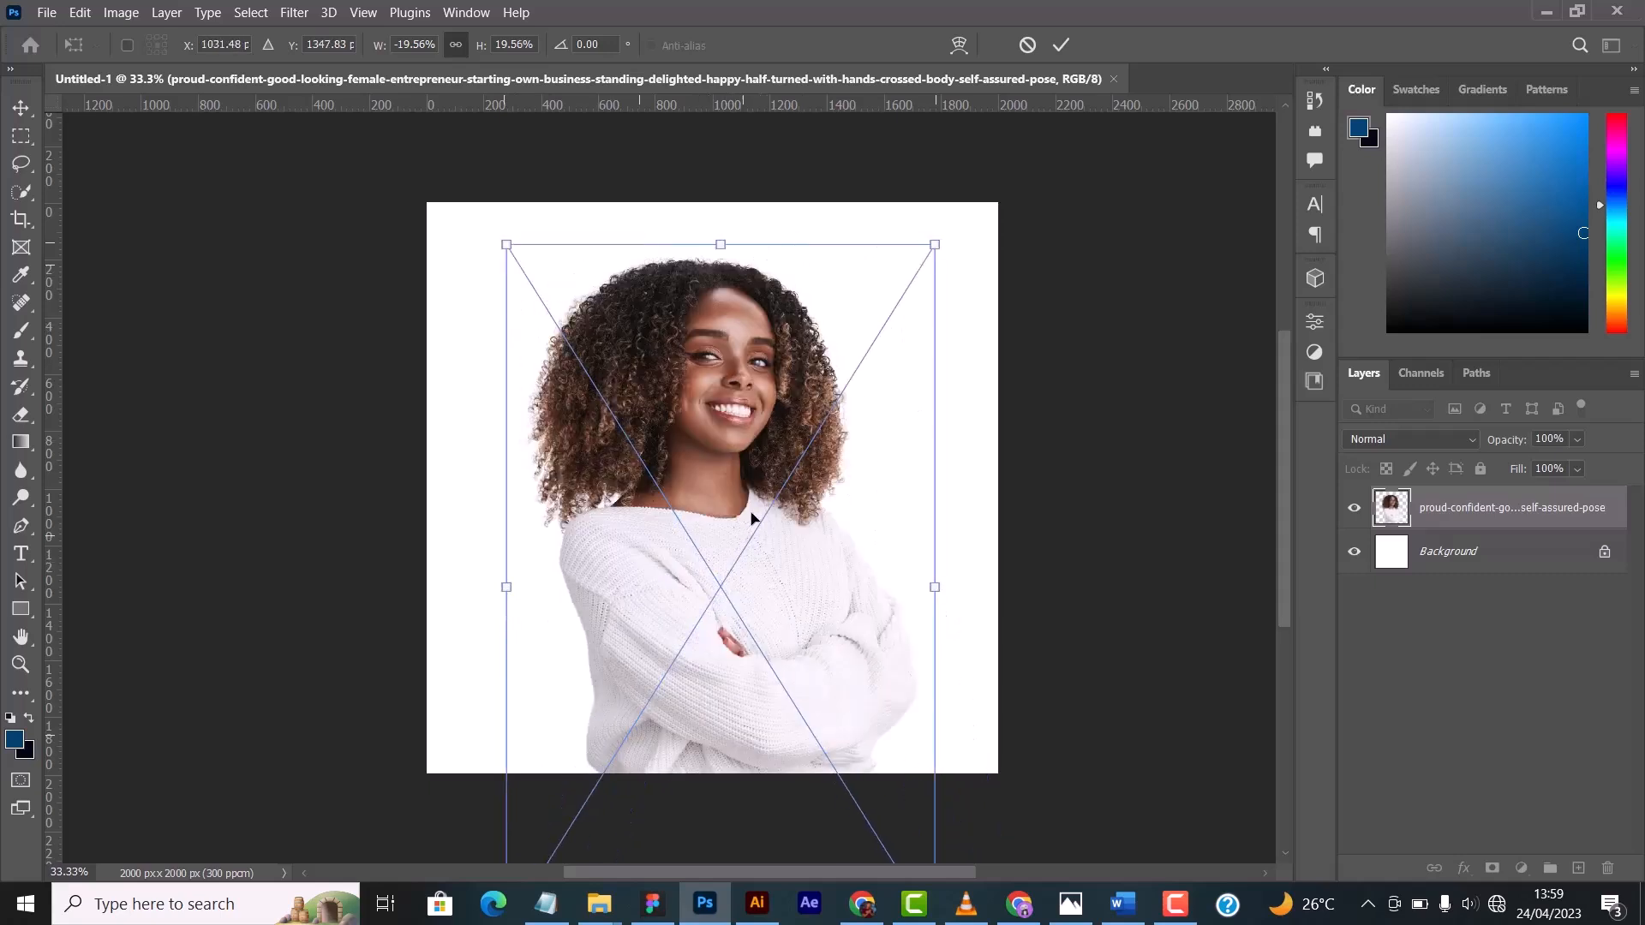
key("ctrl+z")
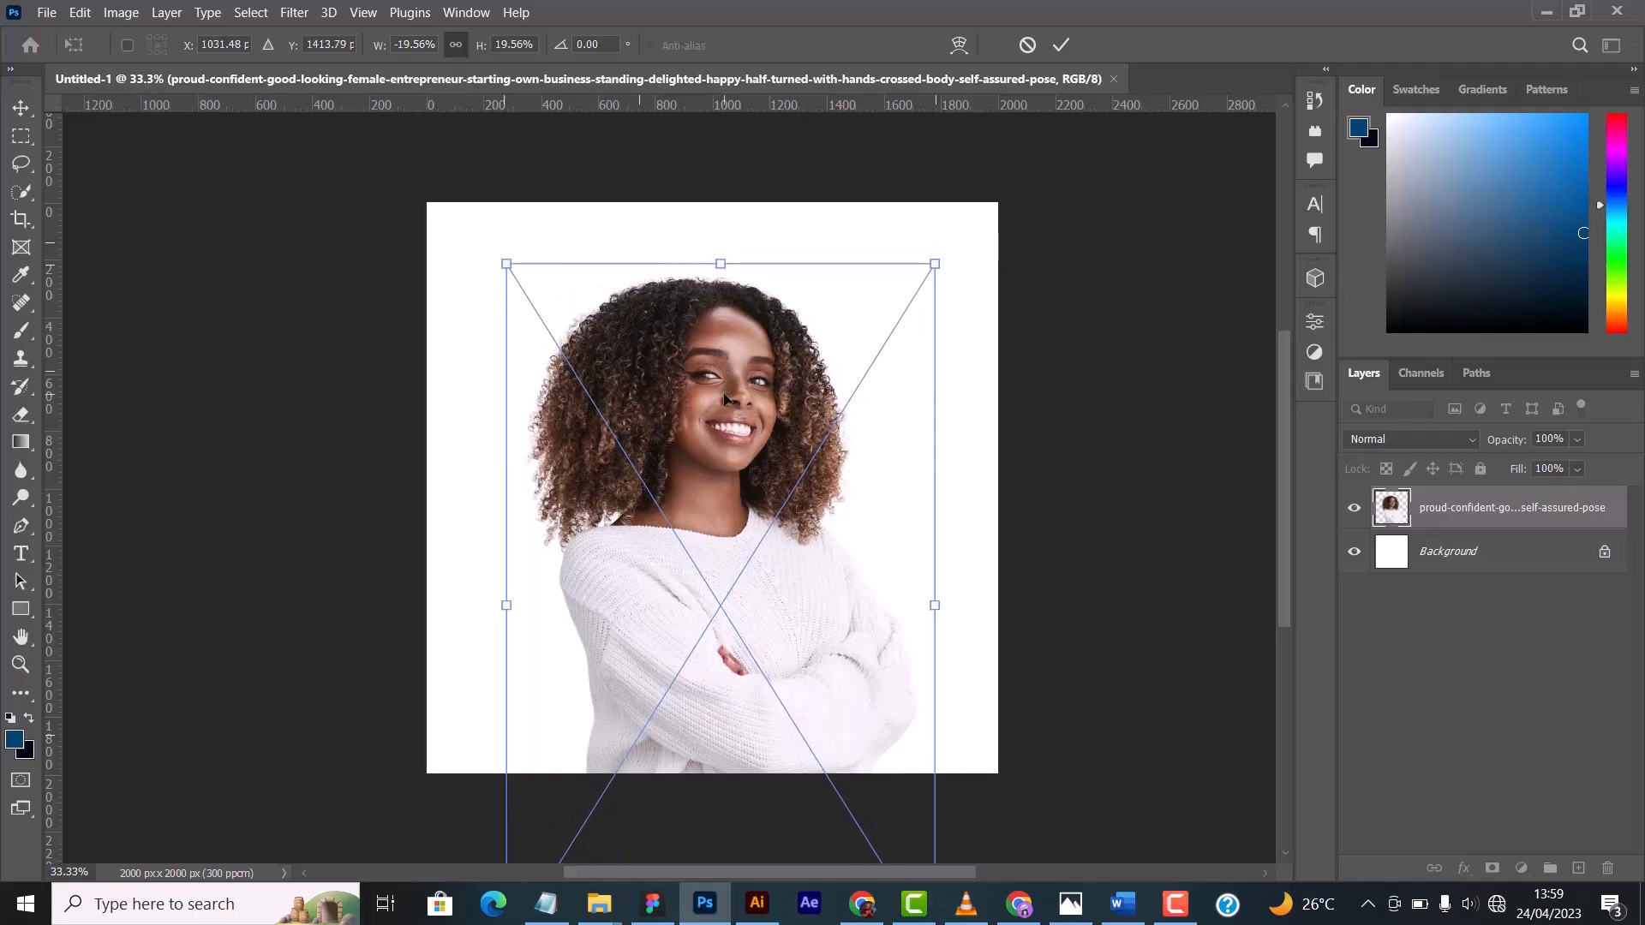
- Flip the photo horizontally and move it to the right part of the canvas, near X 1580, Y 1291 px
left_click_drag(769, 471, 589, 451)
right_click(596, 586)
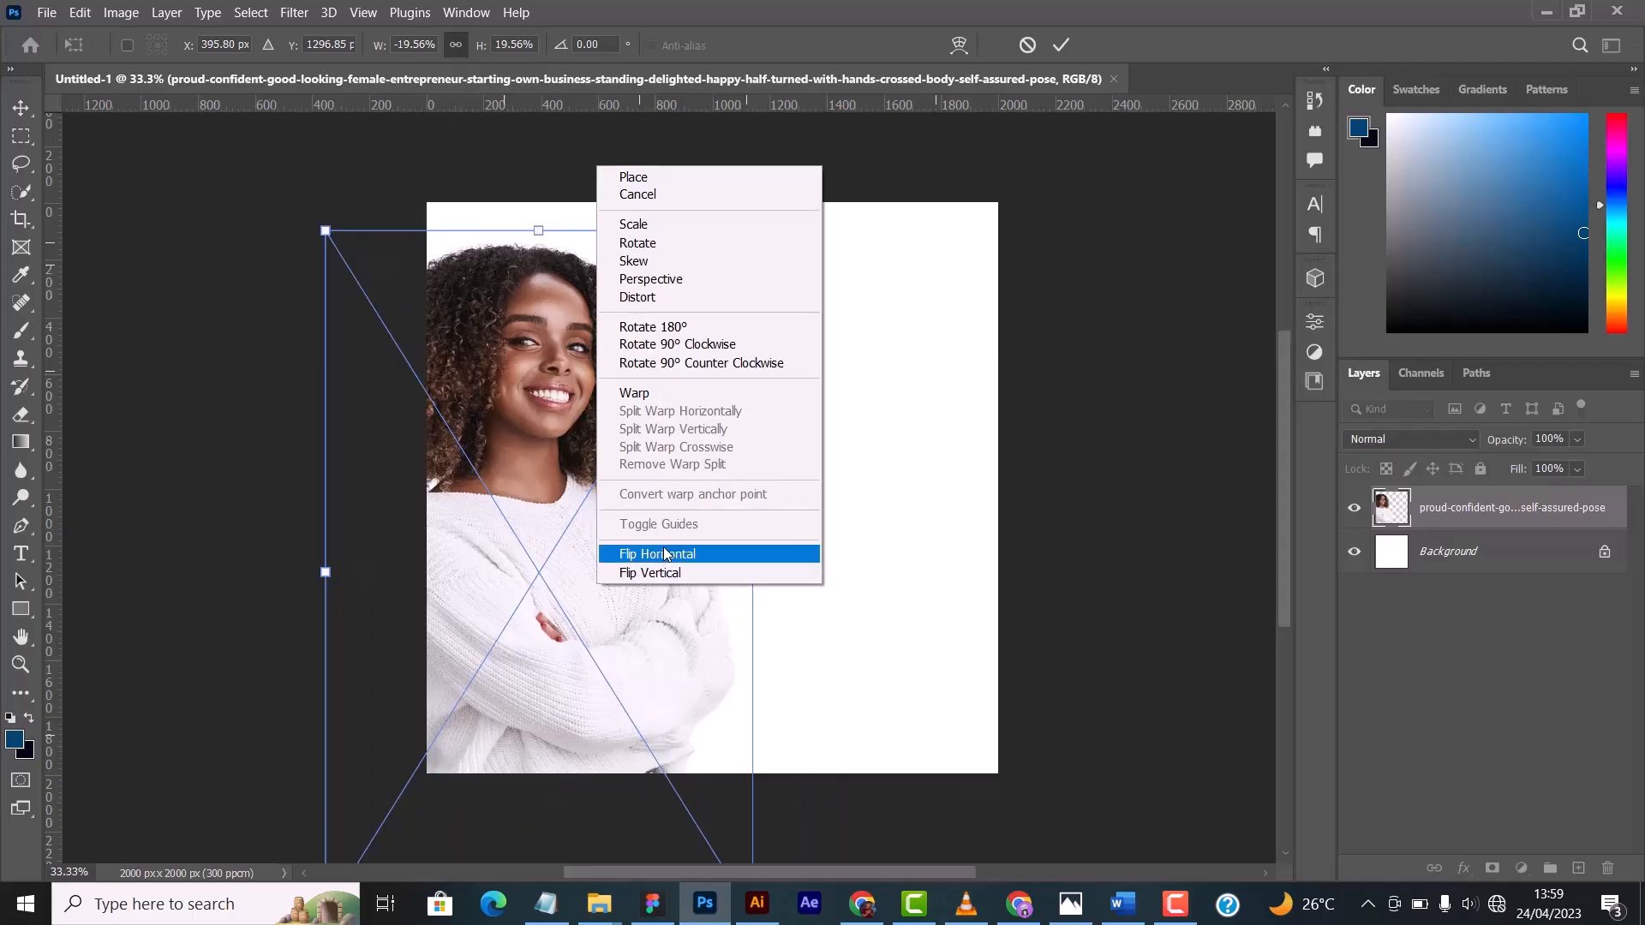
left_click(667, 553)
left_click_drag(543, 519, 887, 546)
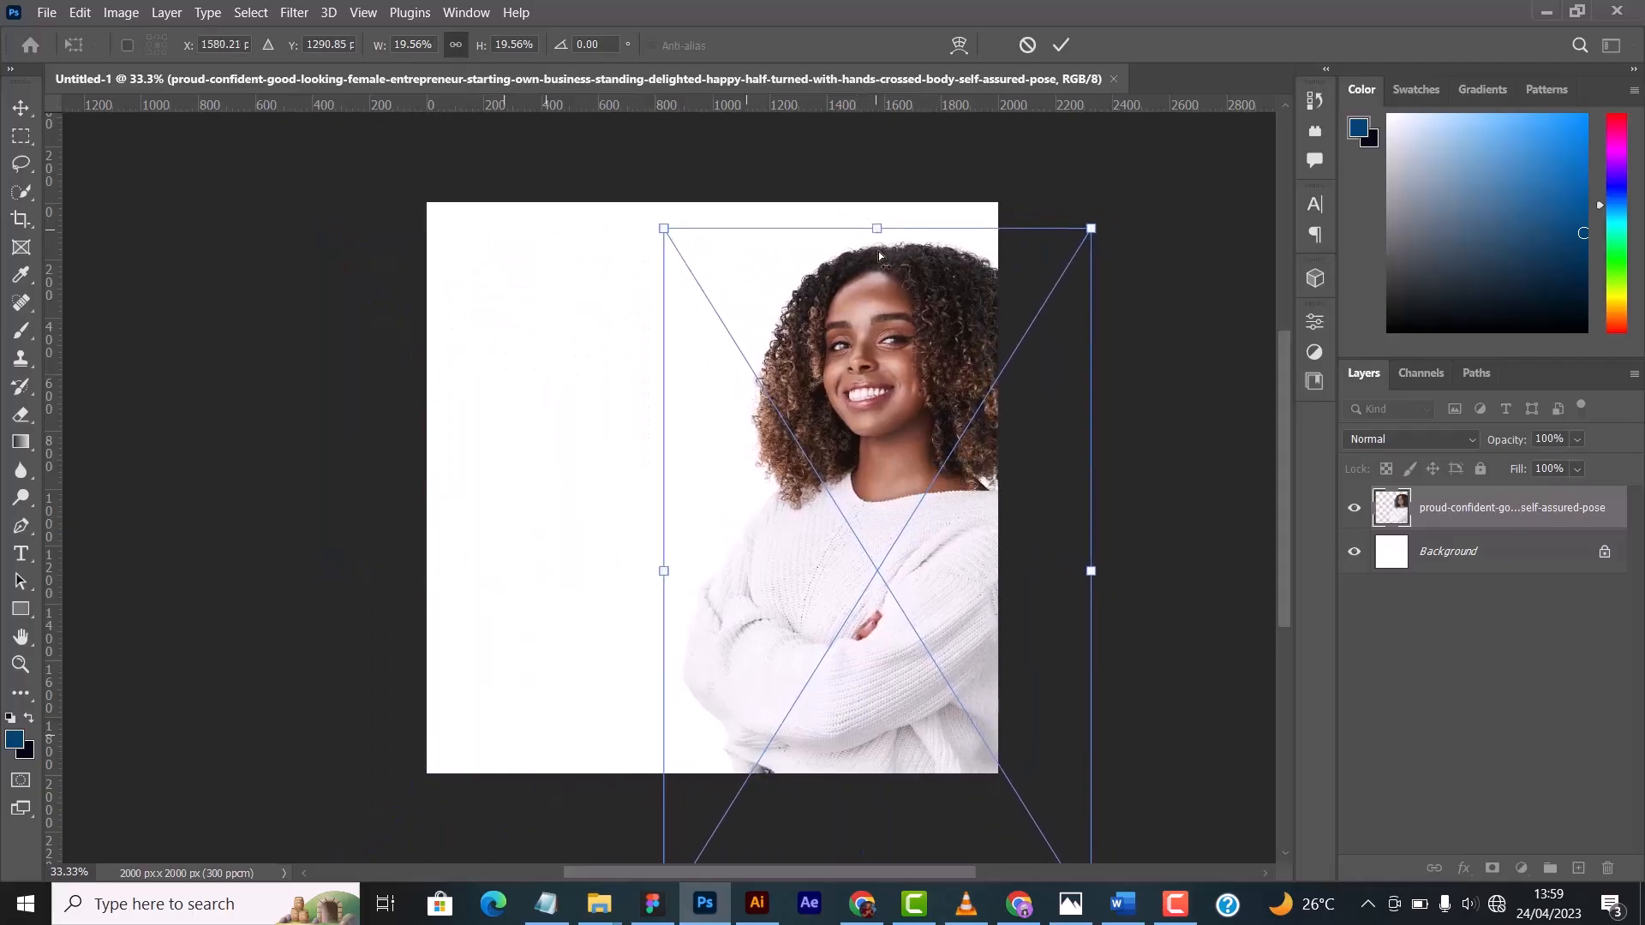
left_click_drag(878, 255, 879, 239)
- Undo the last horizontal flip and the recent moves of the photo
key("ctrl+z")
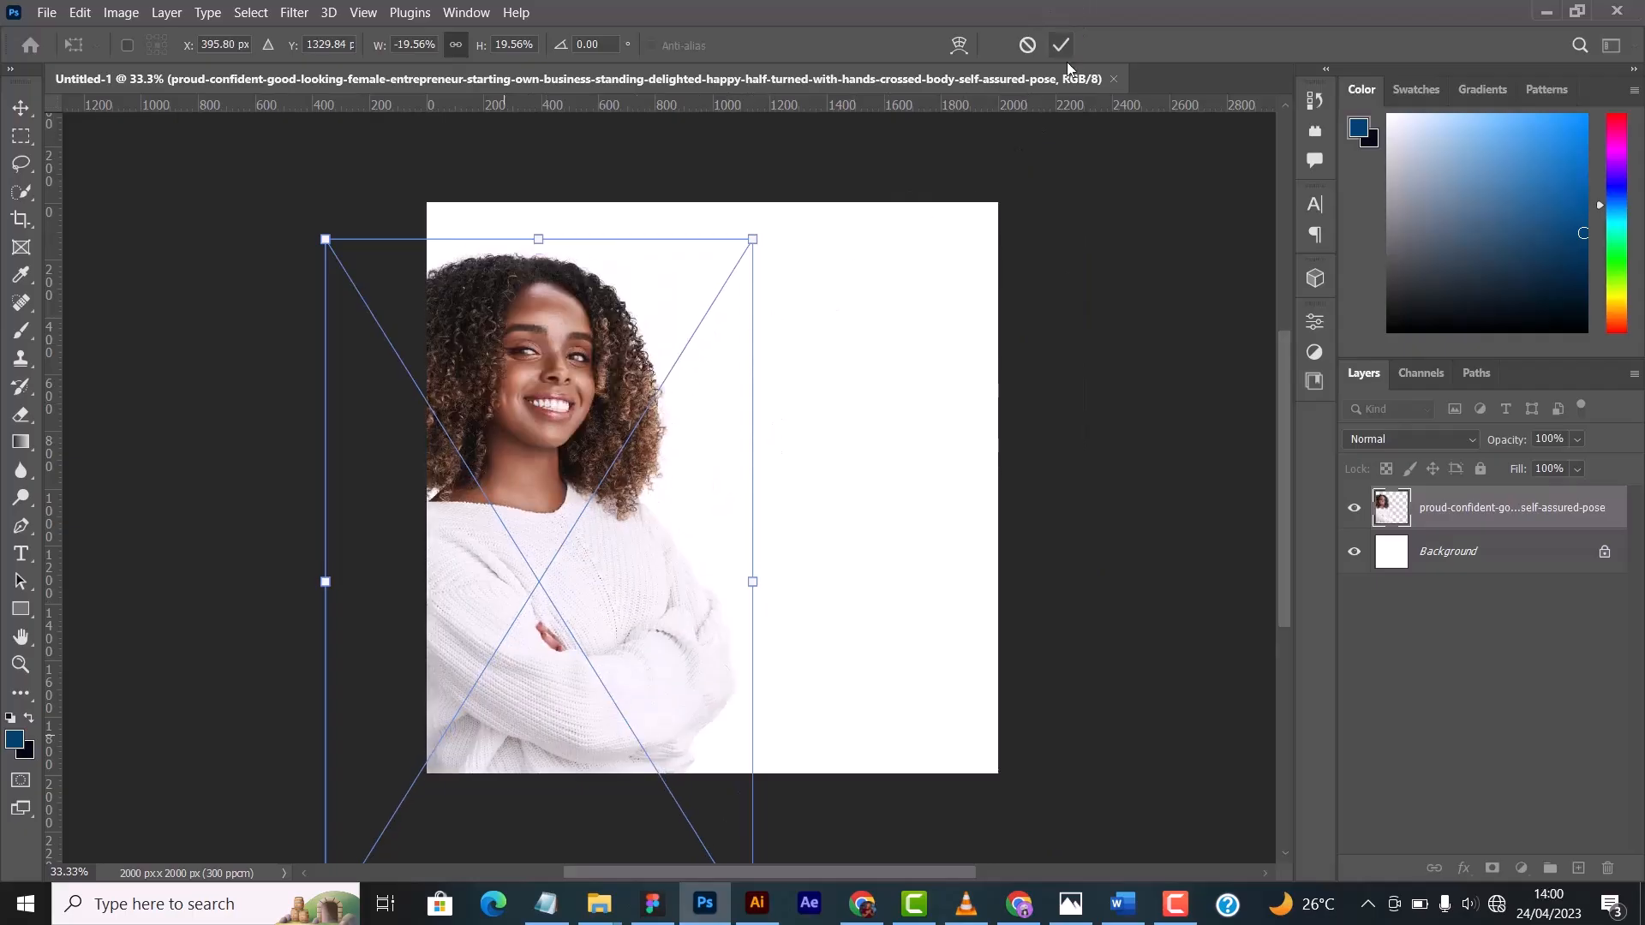
key("ctrl+z")
- Undo the photo's remaining flip and move changes, and apply the transform
key("ctrl+z")
key("ctrl+z")
key("ctrl+z")
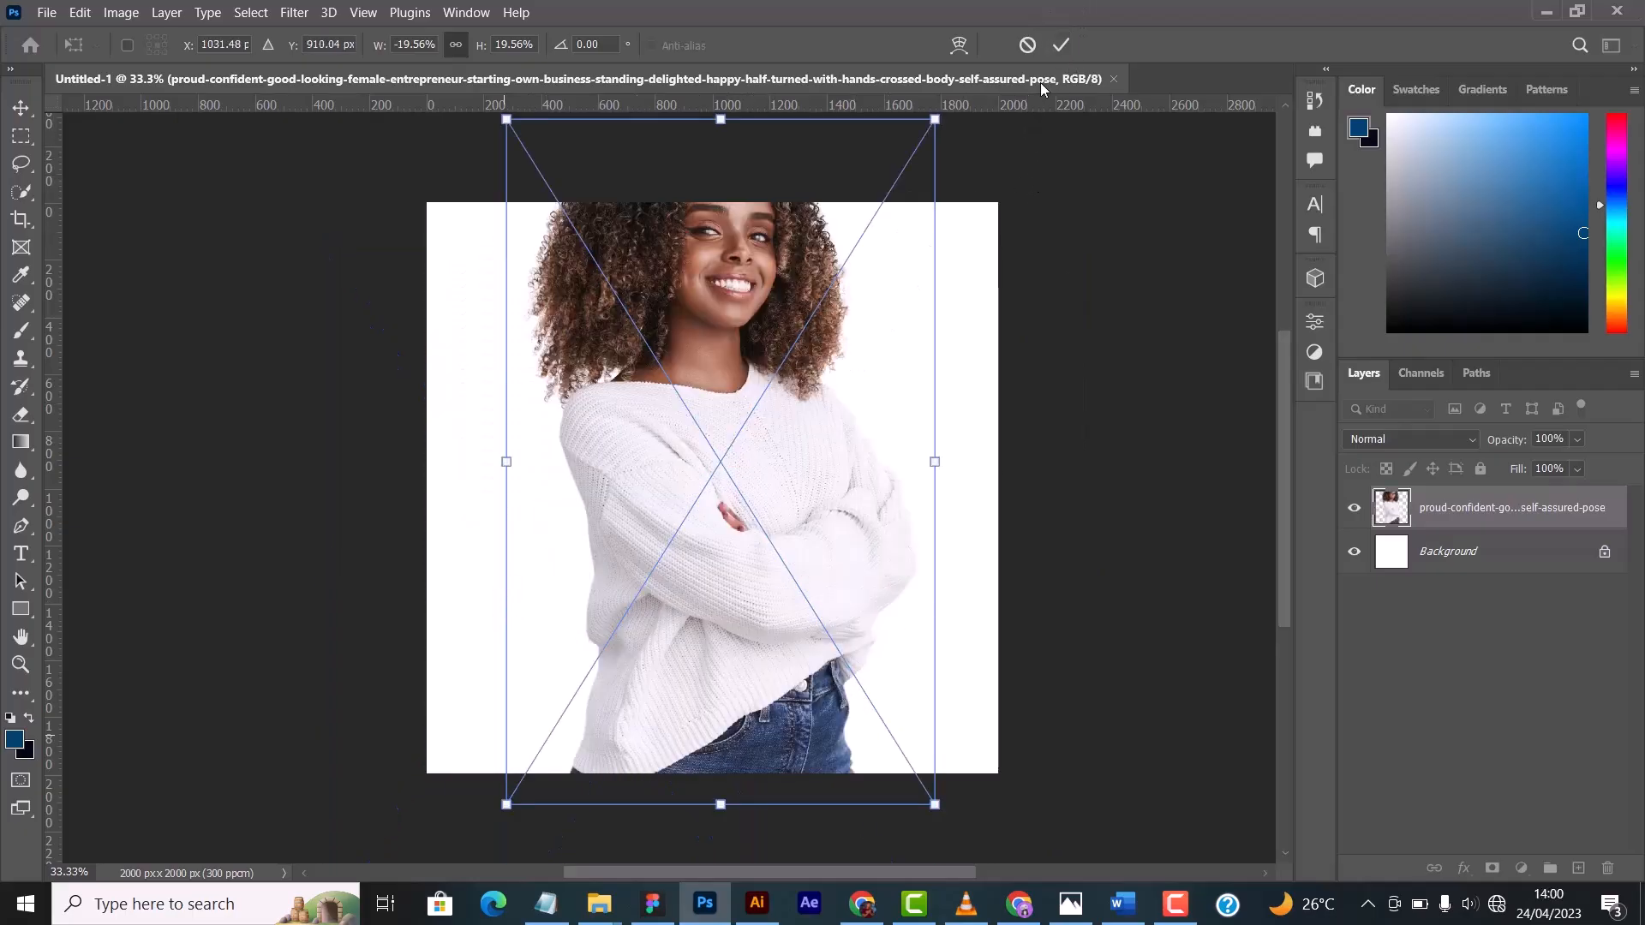
key("ctrl+z")
key("ctrl+z")
key("ctrl+z")
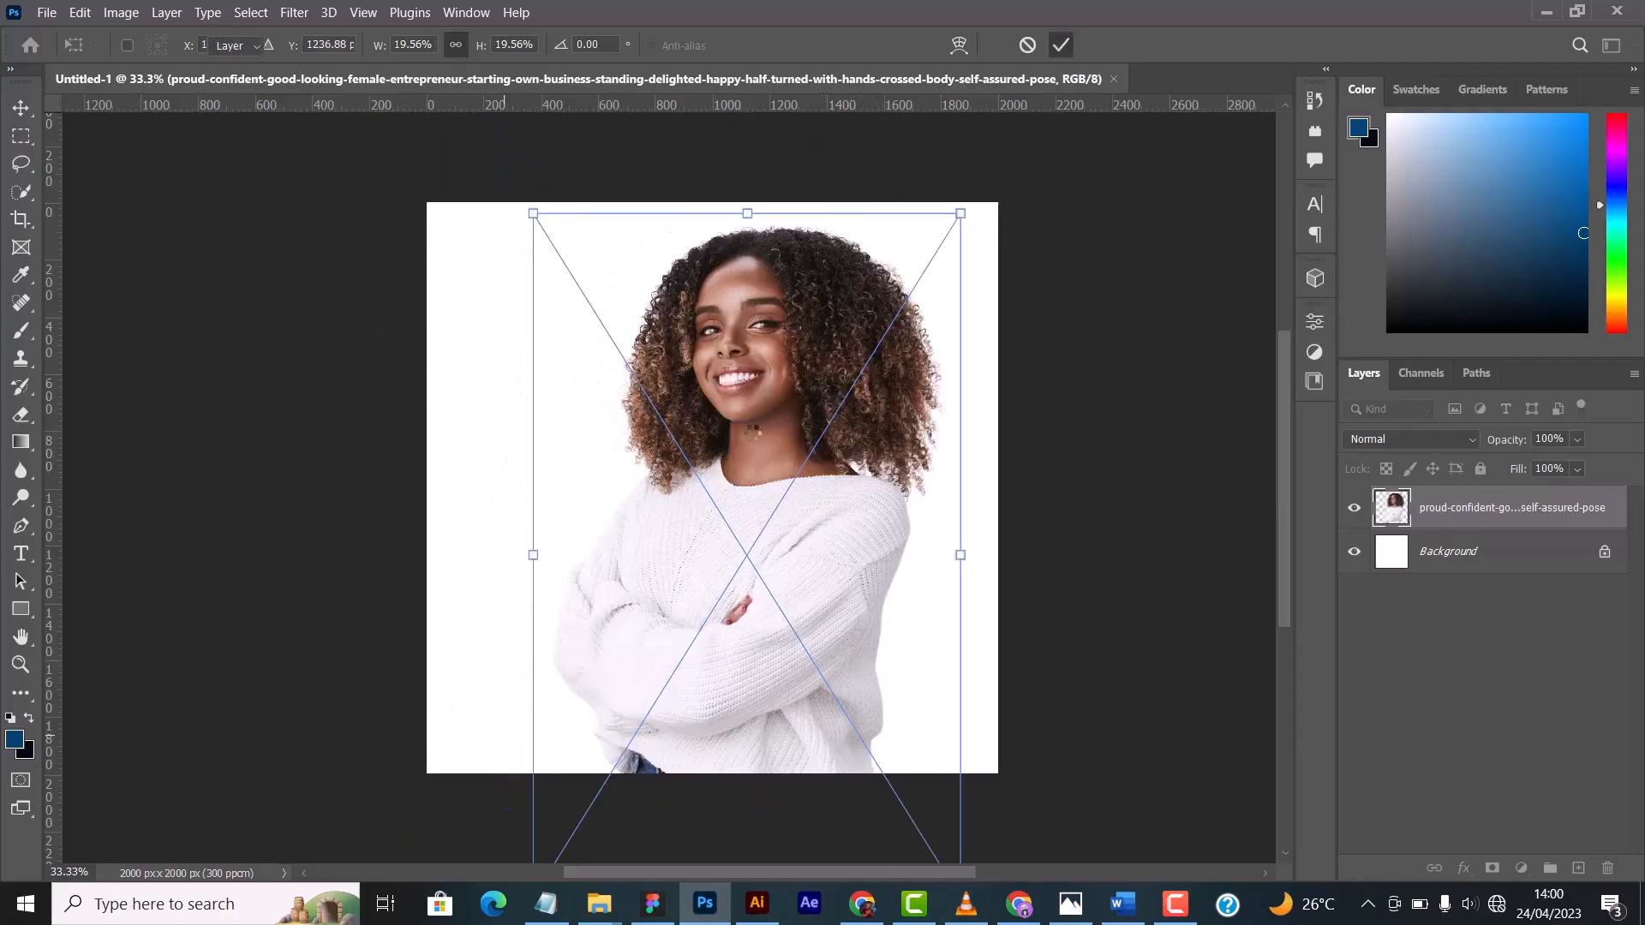
key("Return")
- Move the photo to the right side of the canvas so the woman's hair runs past the right edge
left_click_drag(758, 514, 851, 520)
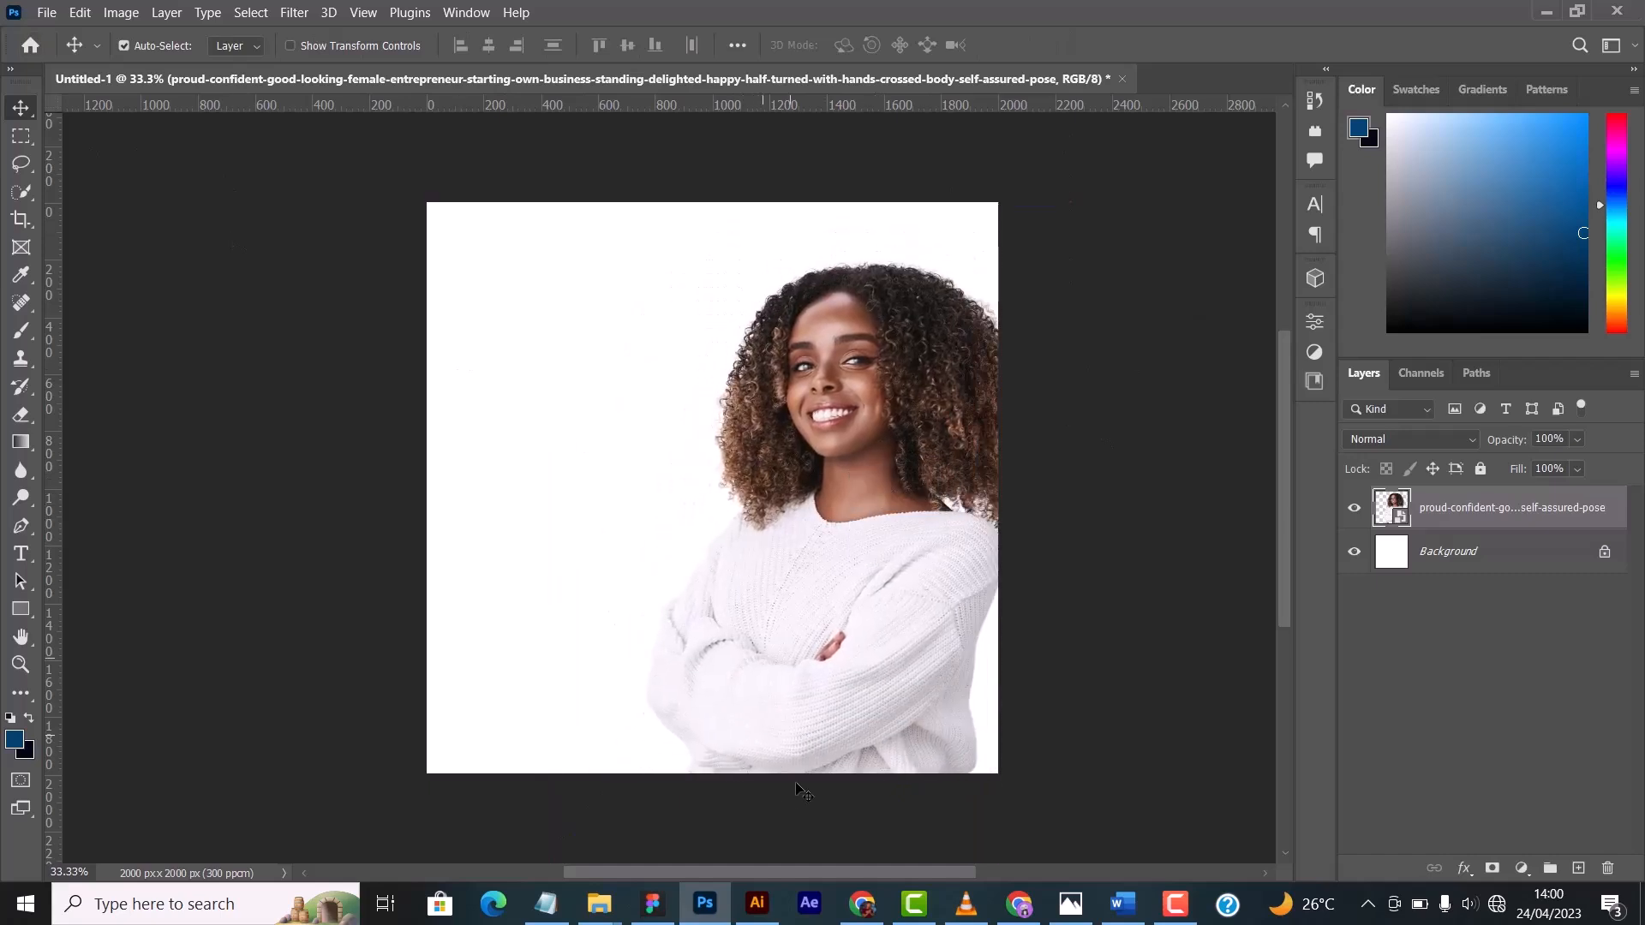
left_click_drag(835, 588, 850, 582)
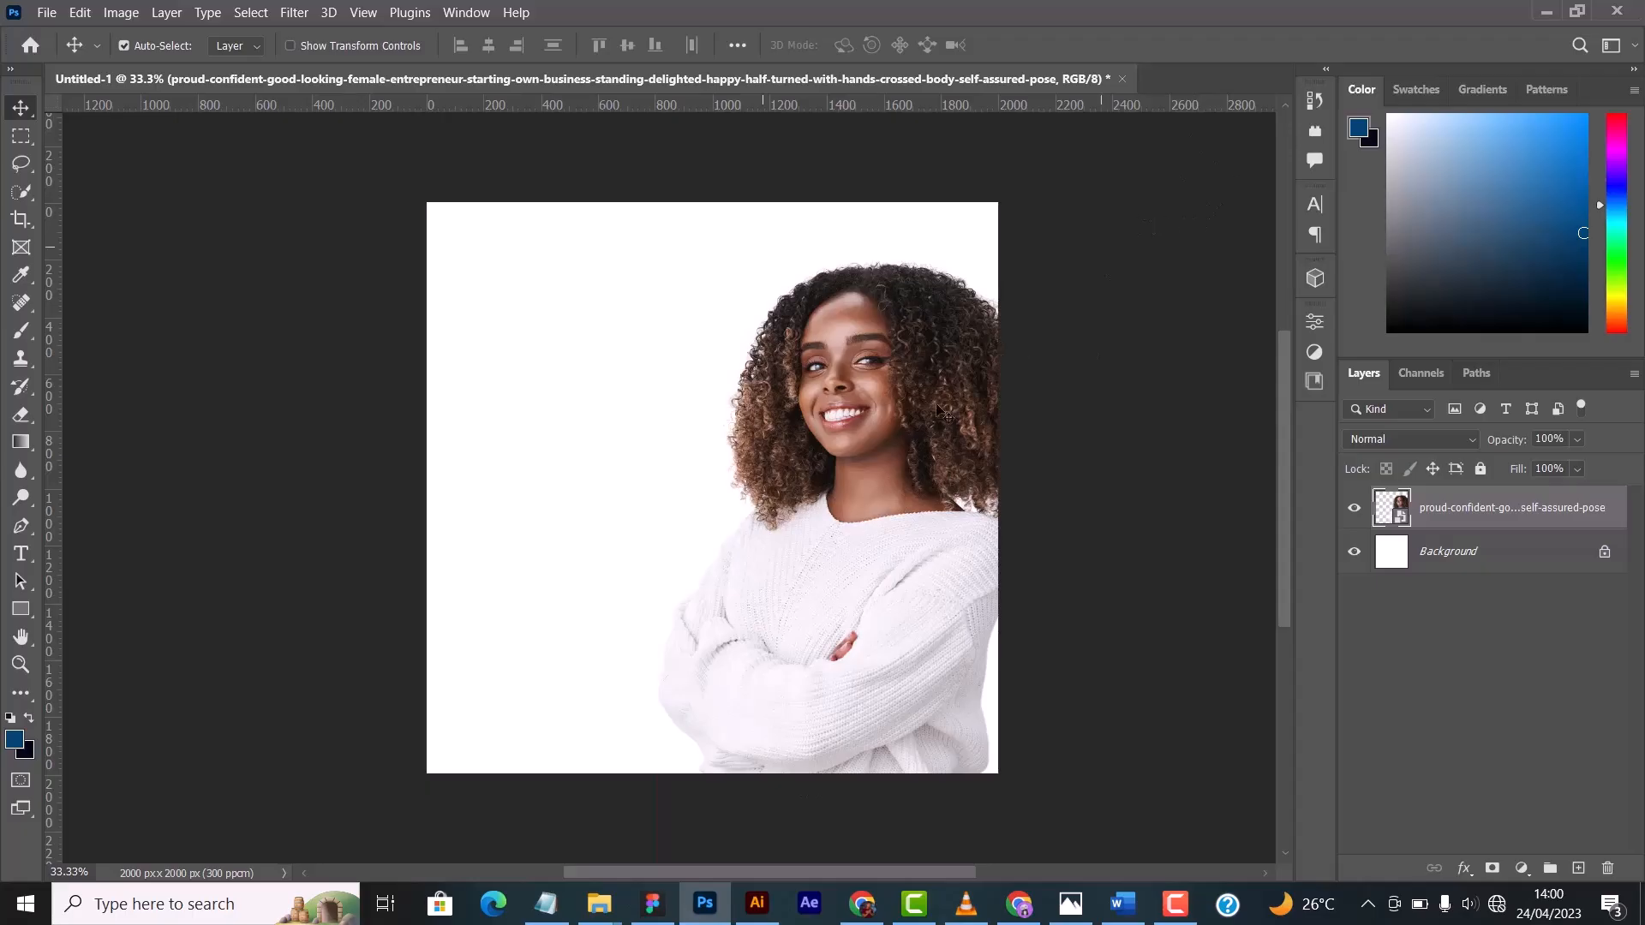
left_click_drag(881, 657, 908, 365)
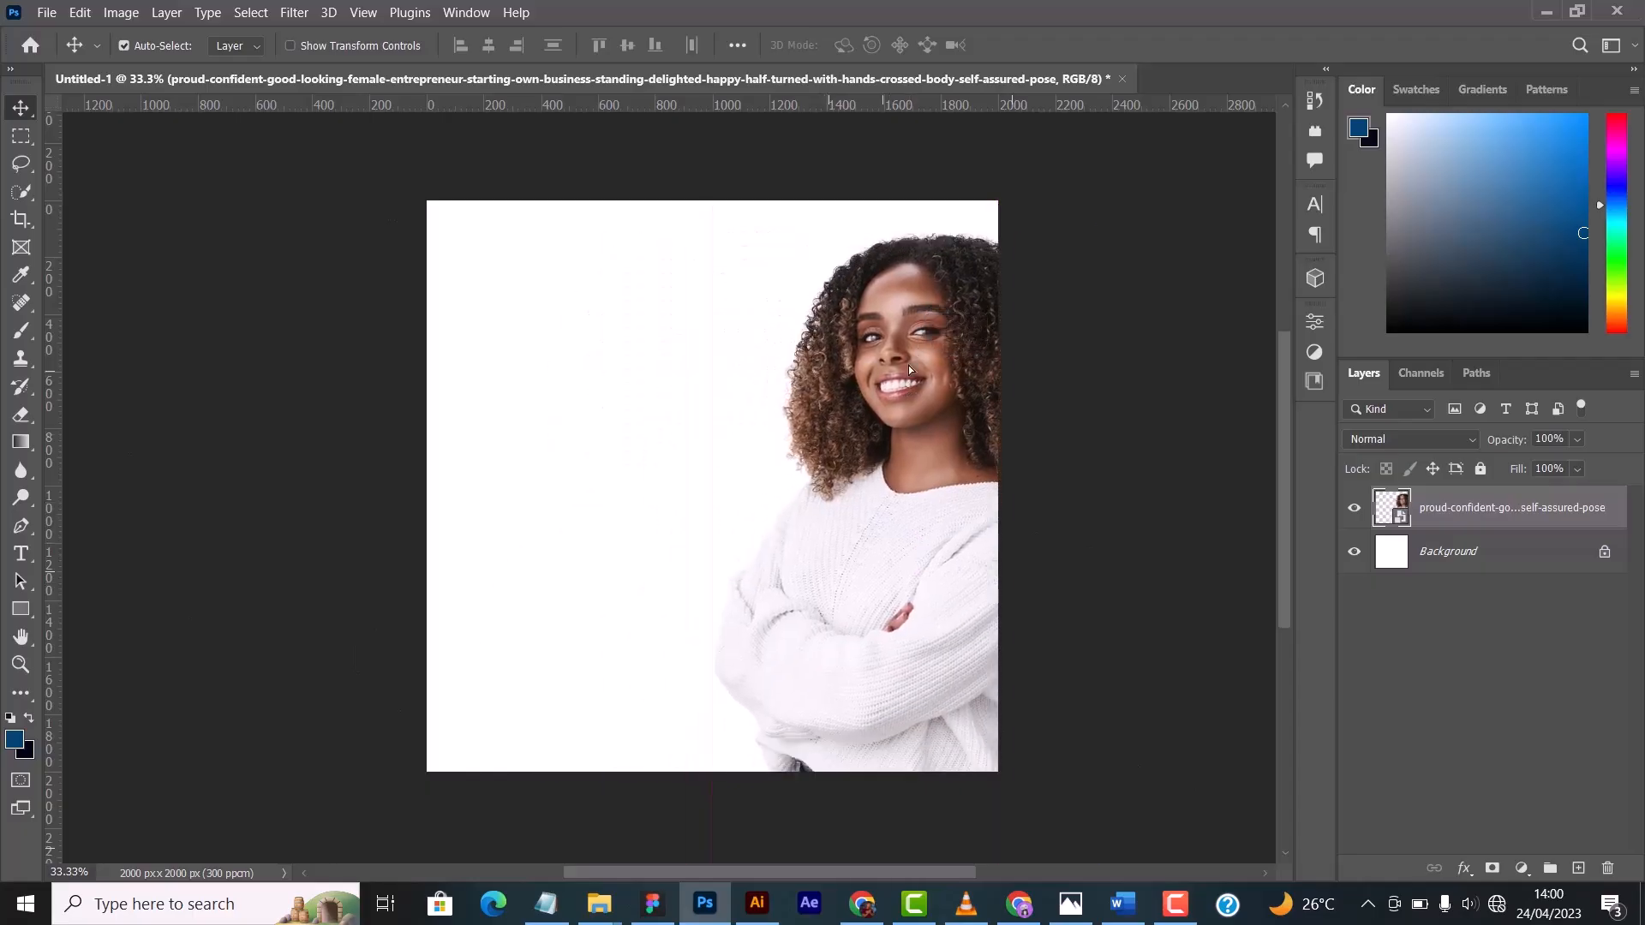
- Draw practice rectangular marquee selections on the blank area, finishing with one around the woman's forehead and eyes
left_click(21, 136)
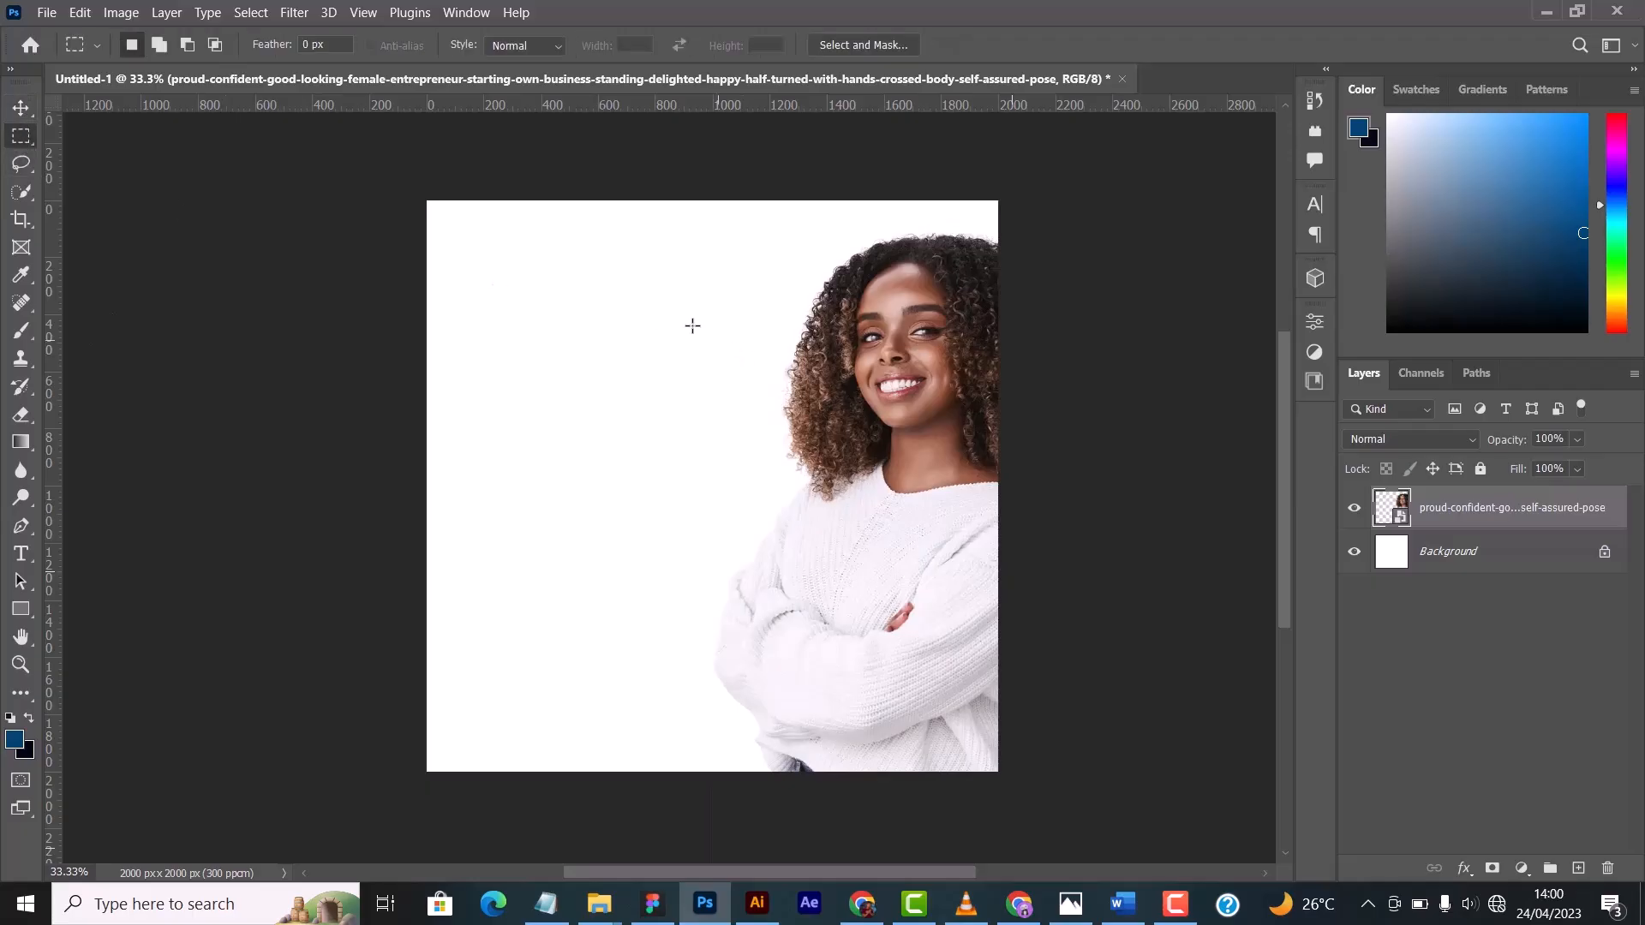
left_click_drag(539, 304, 684, 384)
mouse_move(521, 281)
left_mouse_down()
mouse_move(691, 383)
mouse_move(742, 329)
left_mouse_up()
left_click_drag(508, 243, 745, 316)
left_click_drag(477, 387, 668, 440)
left_click_drag(839, 280, 973, 336)
- Copy the selected eye area to a new layer and move the copy to the blank area beside the woman
left_click(22, 163)
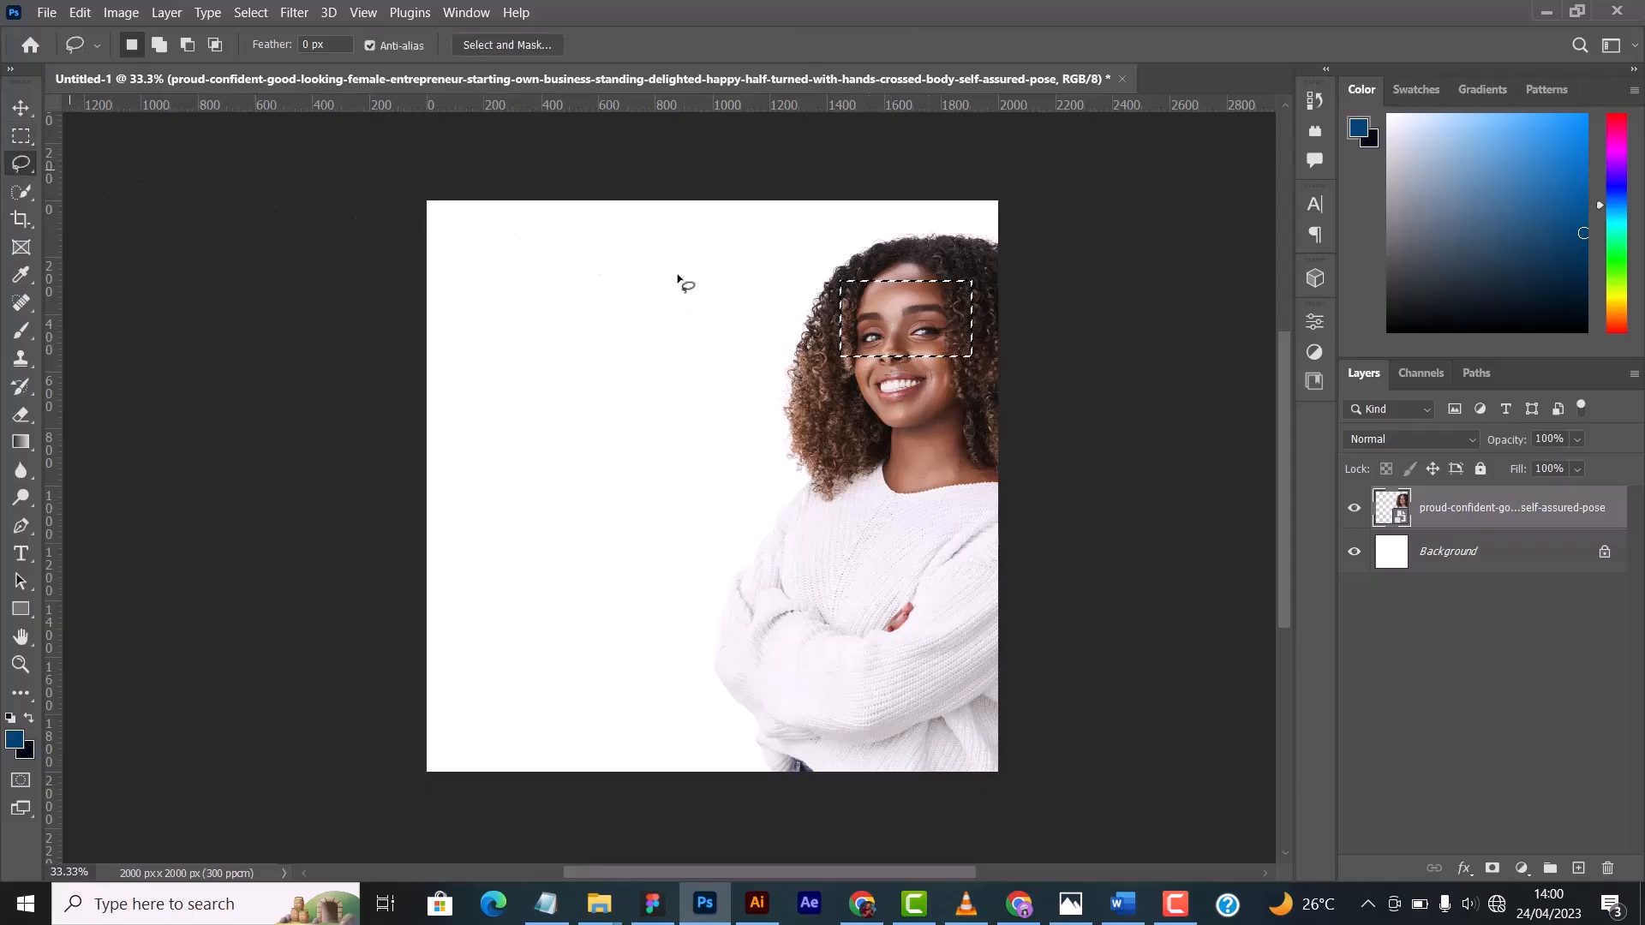
right_click(897, 333)
left_click(977, 477)
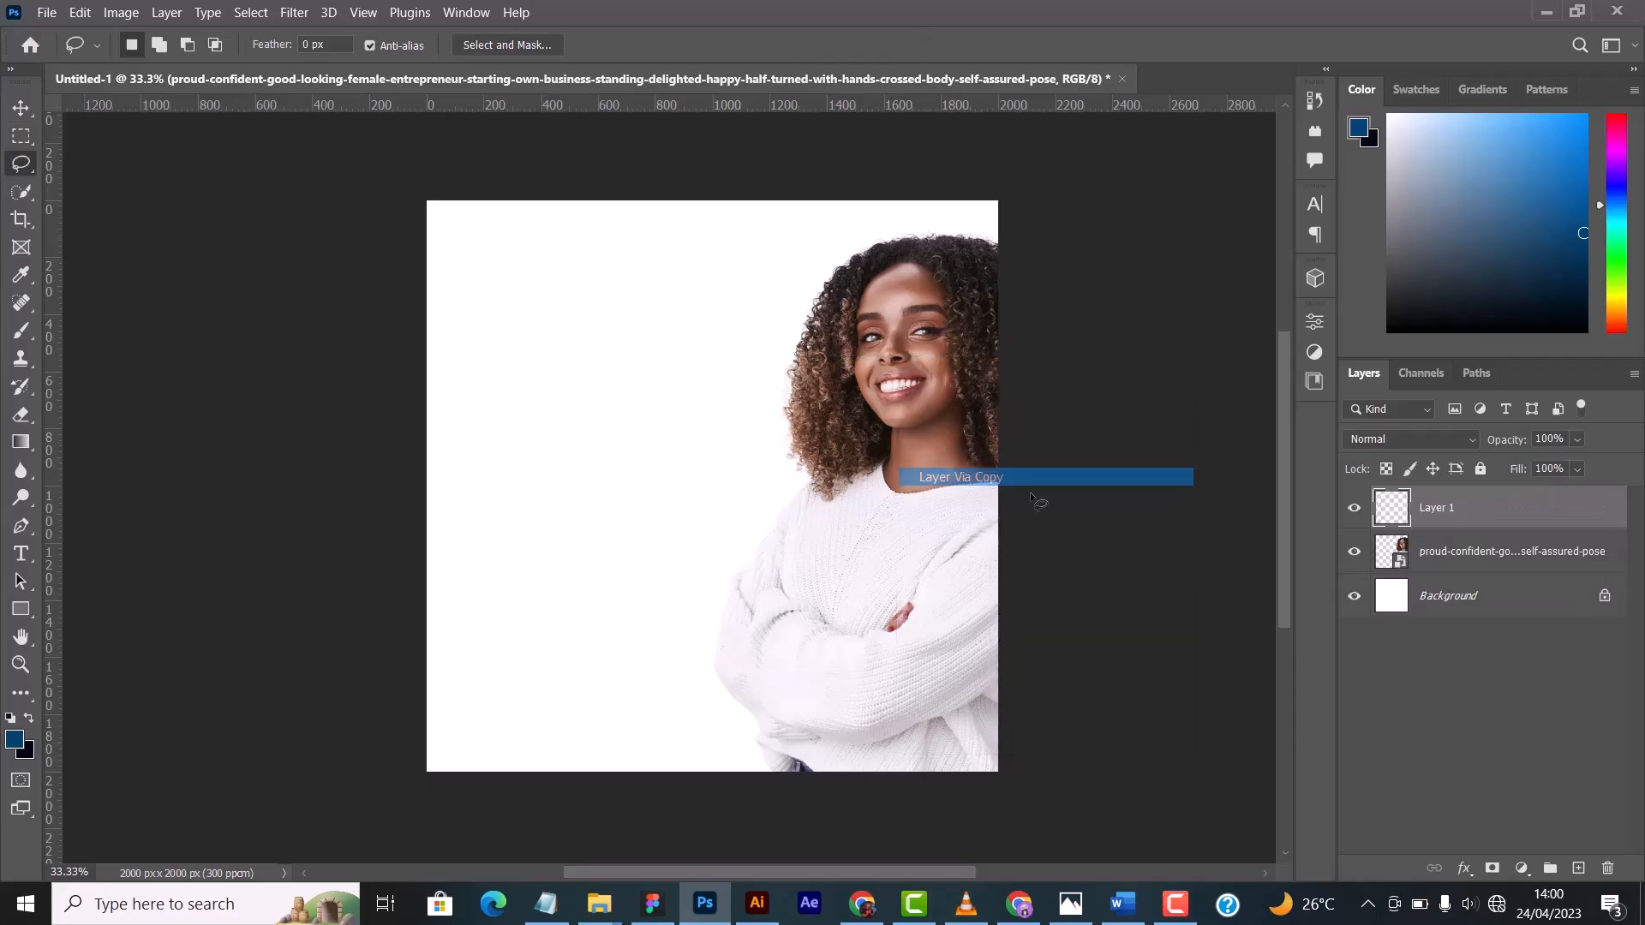
left_click(23, 106)
left_click_drag(934, 352, 598, 379)
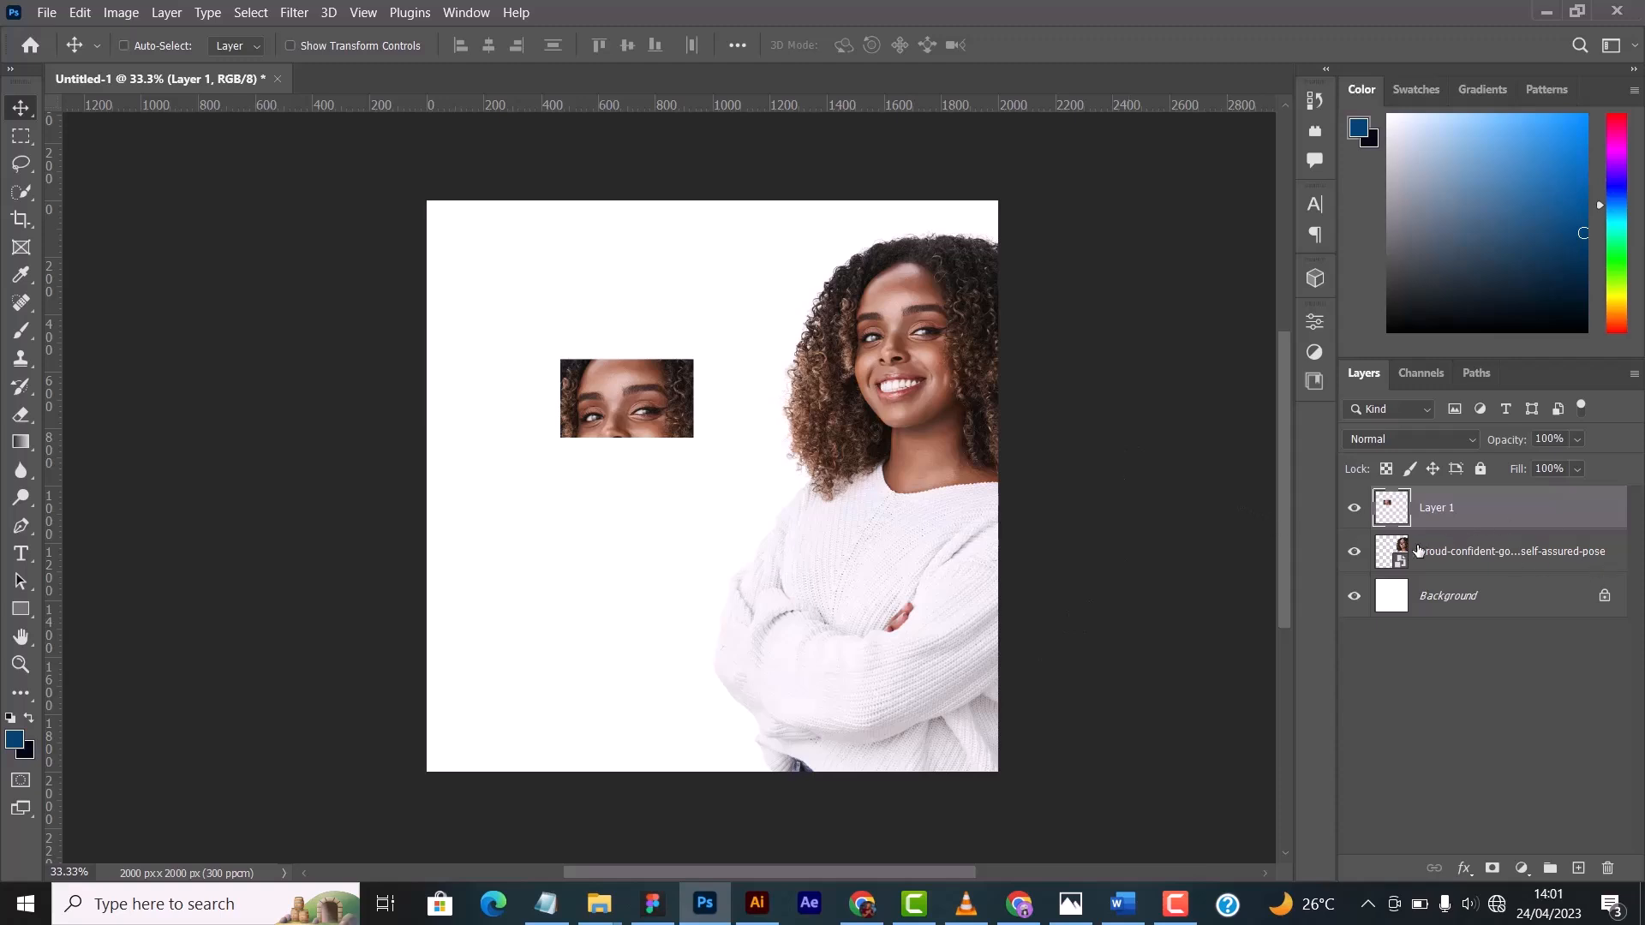
- Undo the move and the copied eye layer, and clear the rectangular selection
key("ctrl+z")
left_click(1372, 504, "ctrl")
key("ctrl+e")
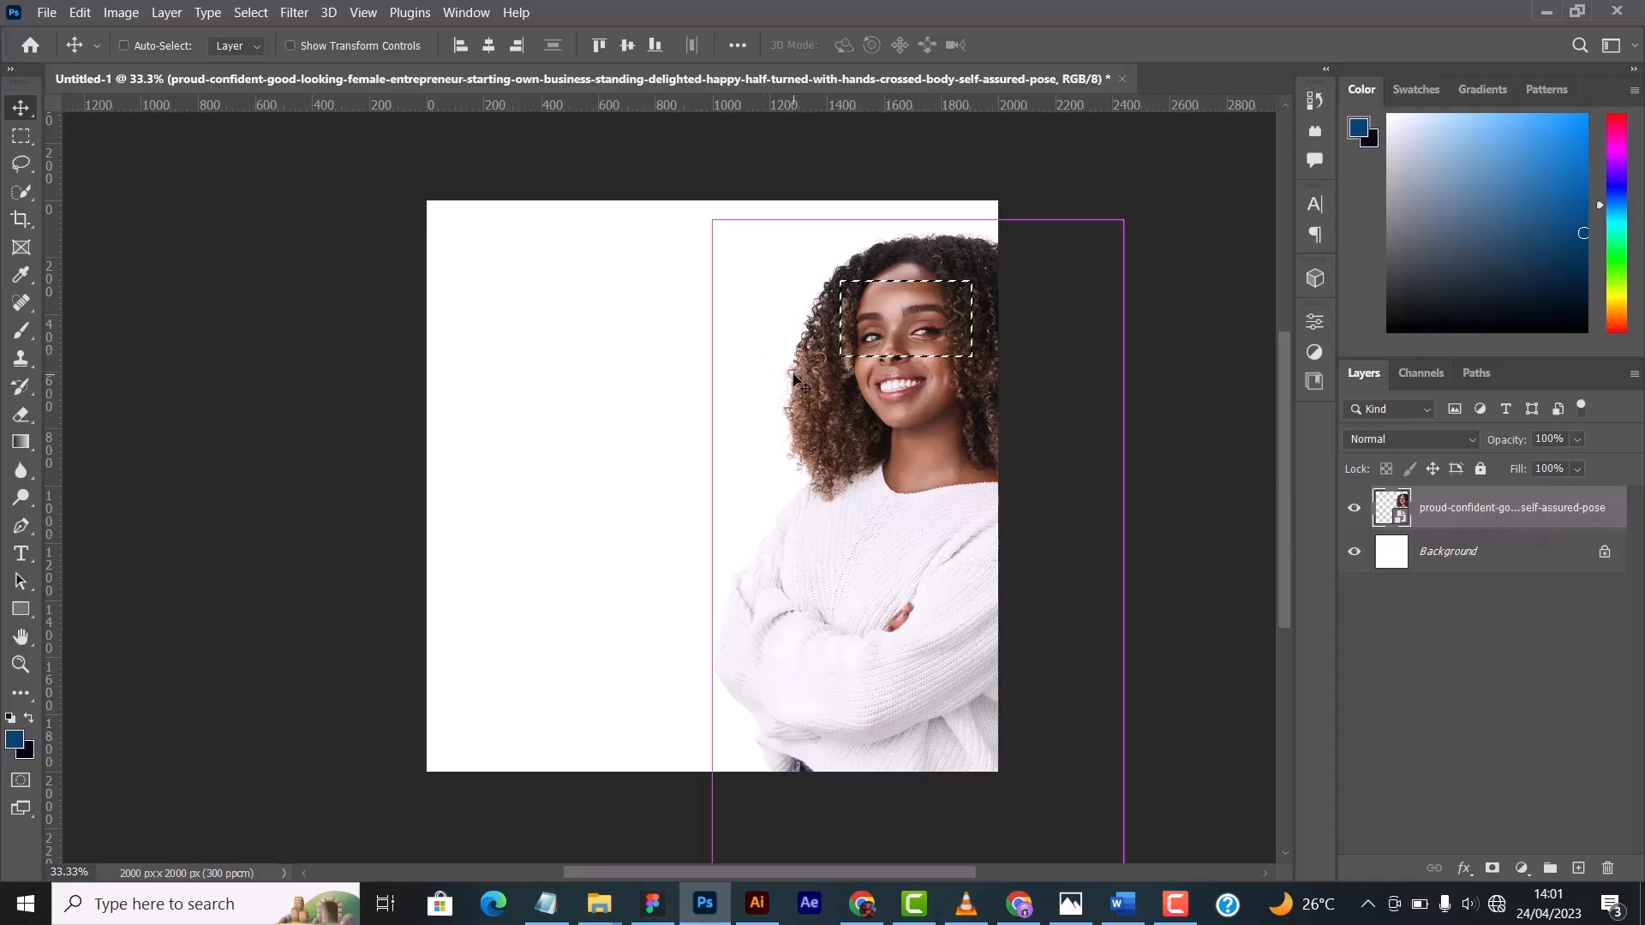
key("ctrl+d")
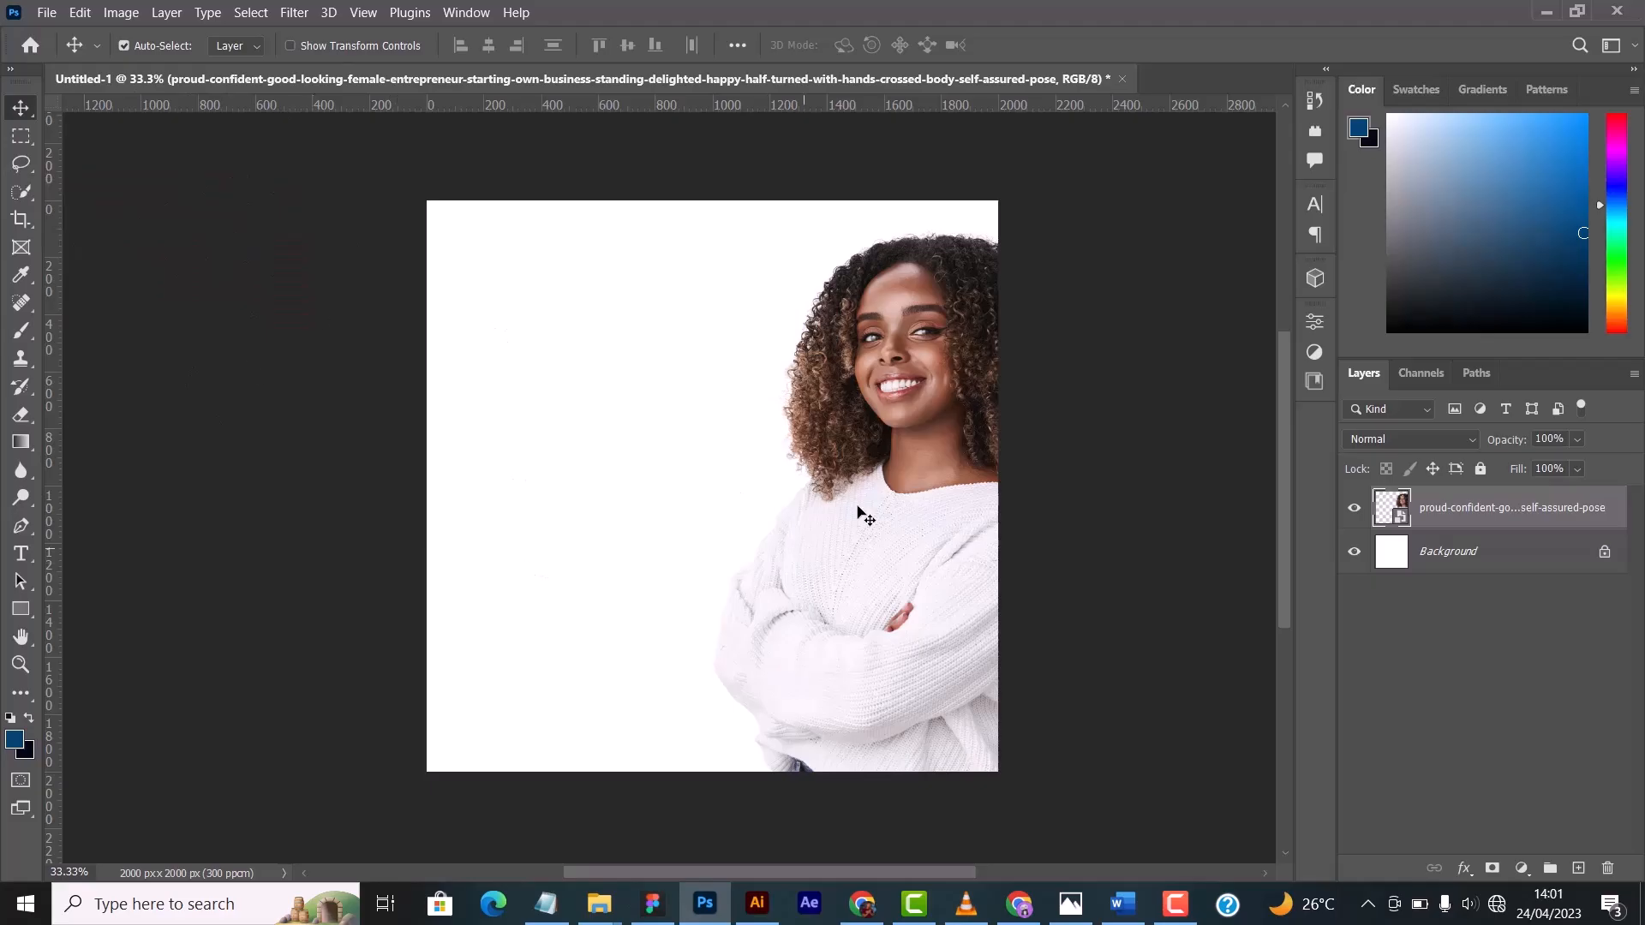
- Shift the photo slightly left and down, and lasso a freehand selection around the woman's head and hair
left_click_drag(907, 419, 881, 433)
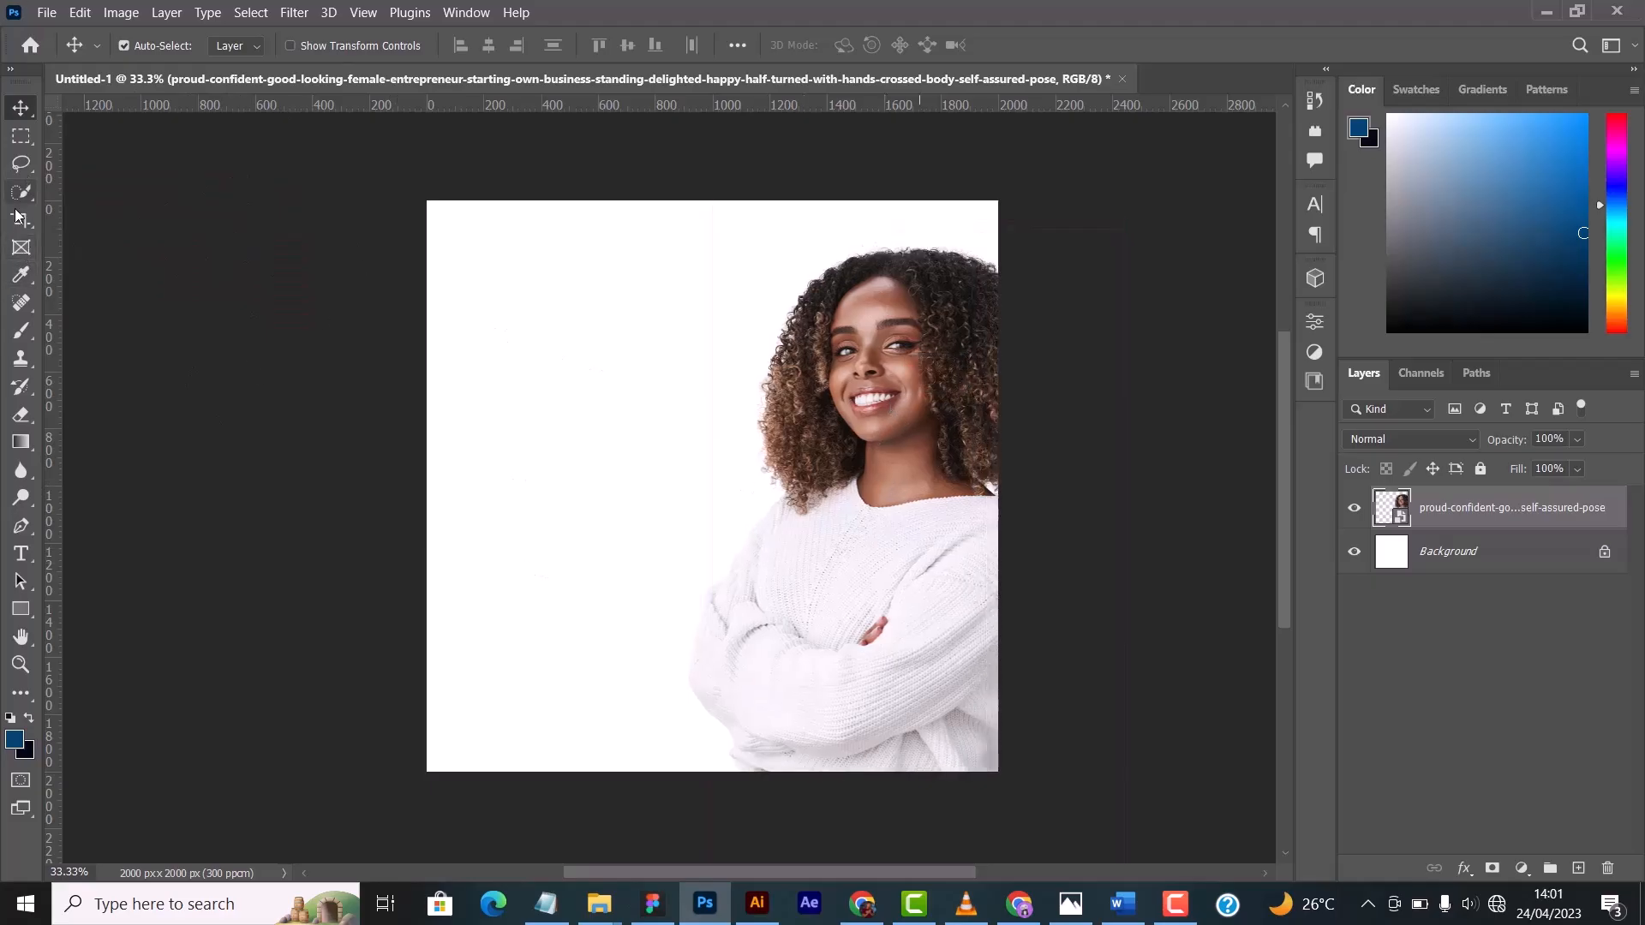
left_click(23, 171)
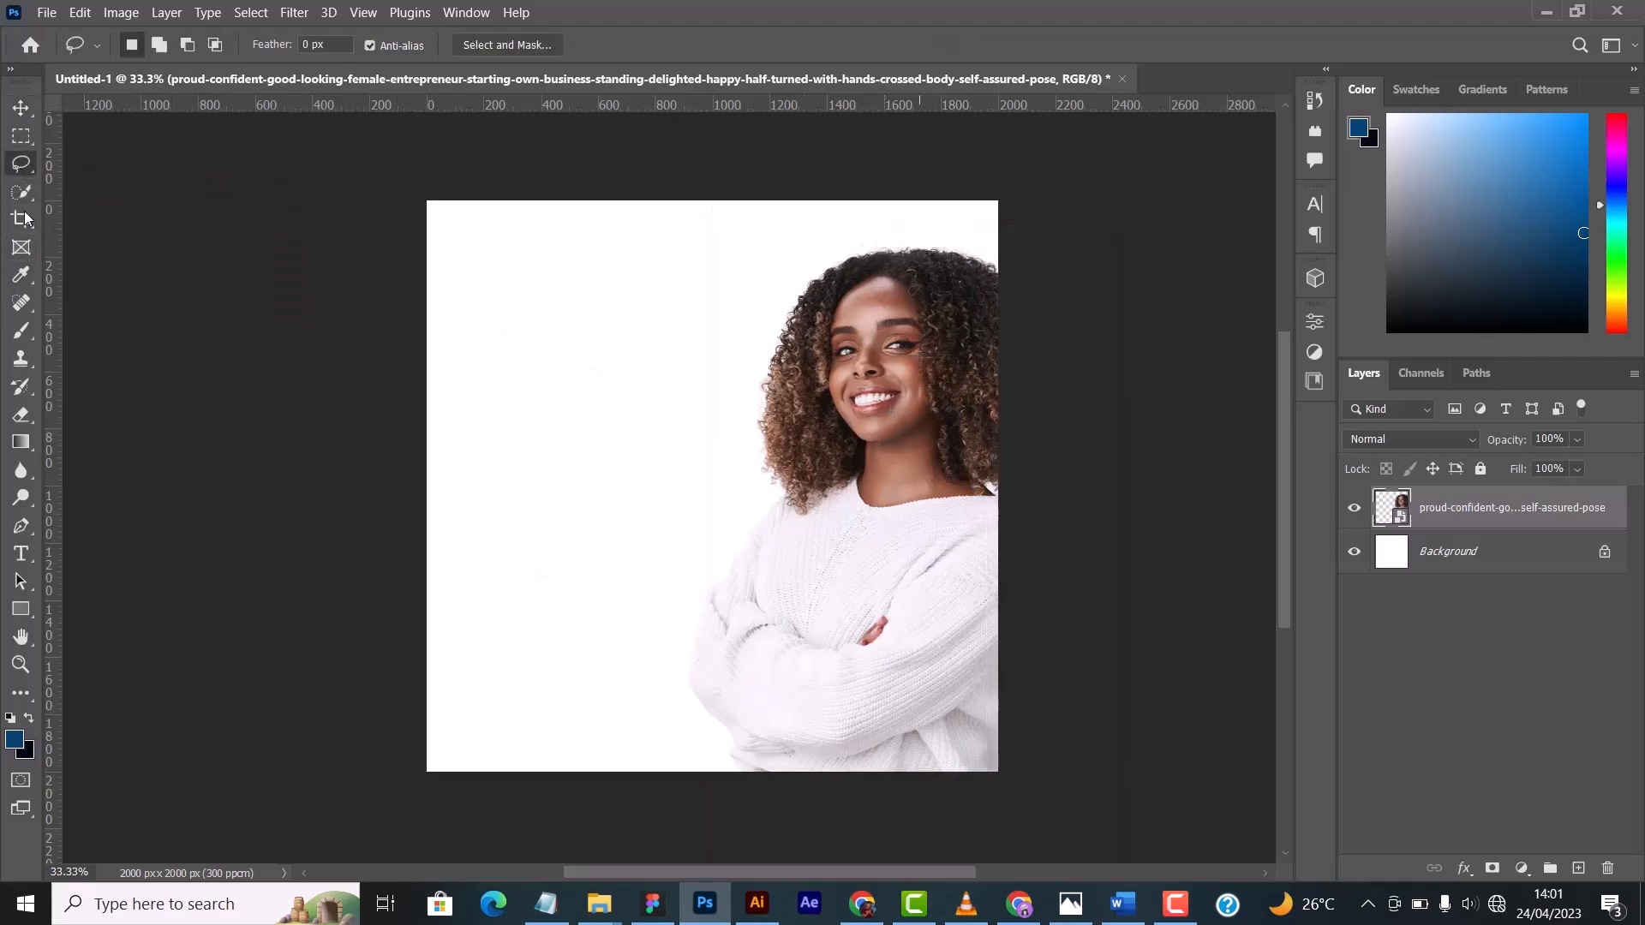
left_click_drag(881, 412, 867, 393)
mouse_move(806, 228)
left_mouse_down()
mouse_move(694, 250)
mouse_move(581, 328)
mouse_move(556, 434)
mouse_move(613, 541)
mouse_move(688, 568)
mouse_move(754, 488)
mouse_move(808, 515)
mouse_move(840, 494)
mouse_move(868, 521)
mouse_move(995, 522)
mouse_move(1108, 452)
mouse_move(1139, 210)
mouse_move(965, 190)
mouse_move(823, 200)
mouse_move(797, 251)
left_mouse_up()
- Copy the lassoed head area to a new layer
right_click(700, 297)
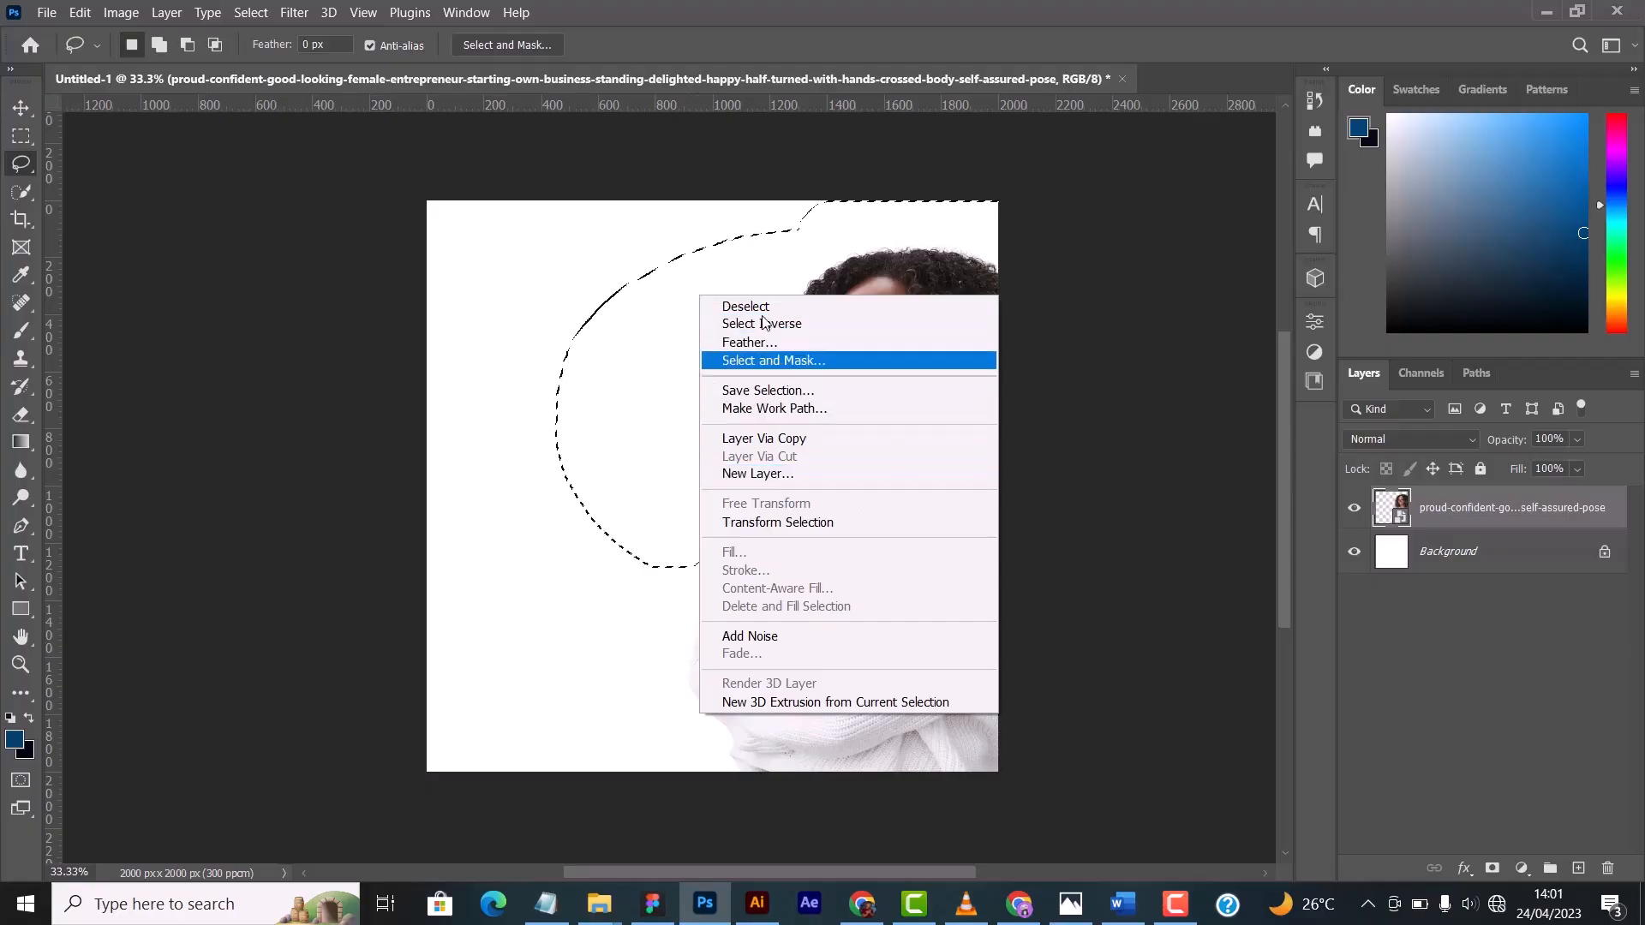
left_click(668, 300)
right_click(776, 328)
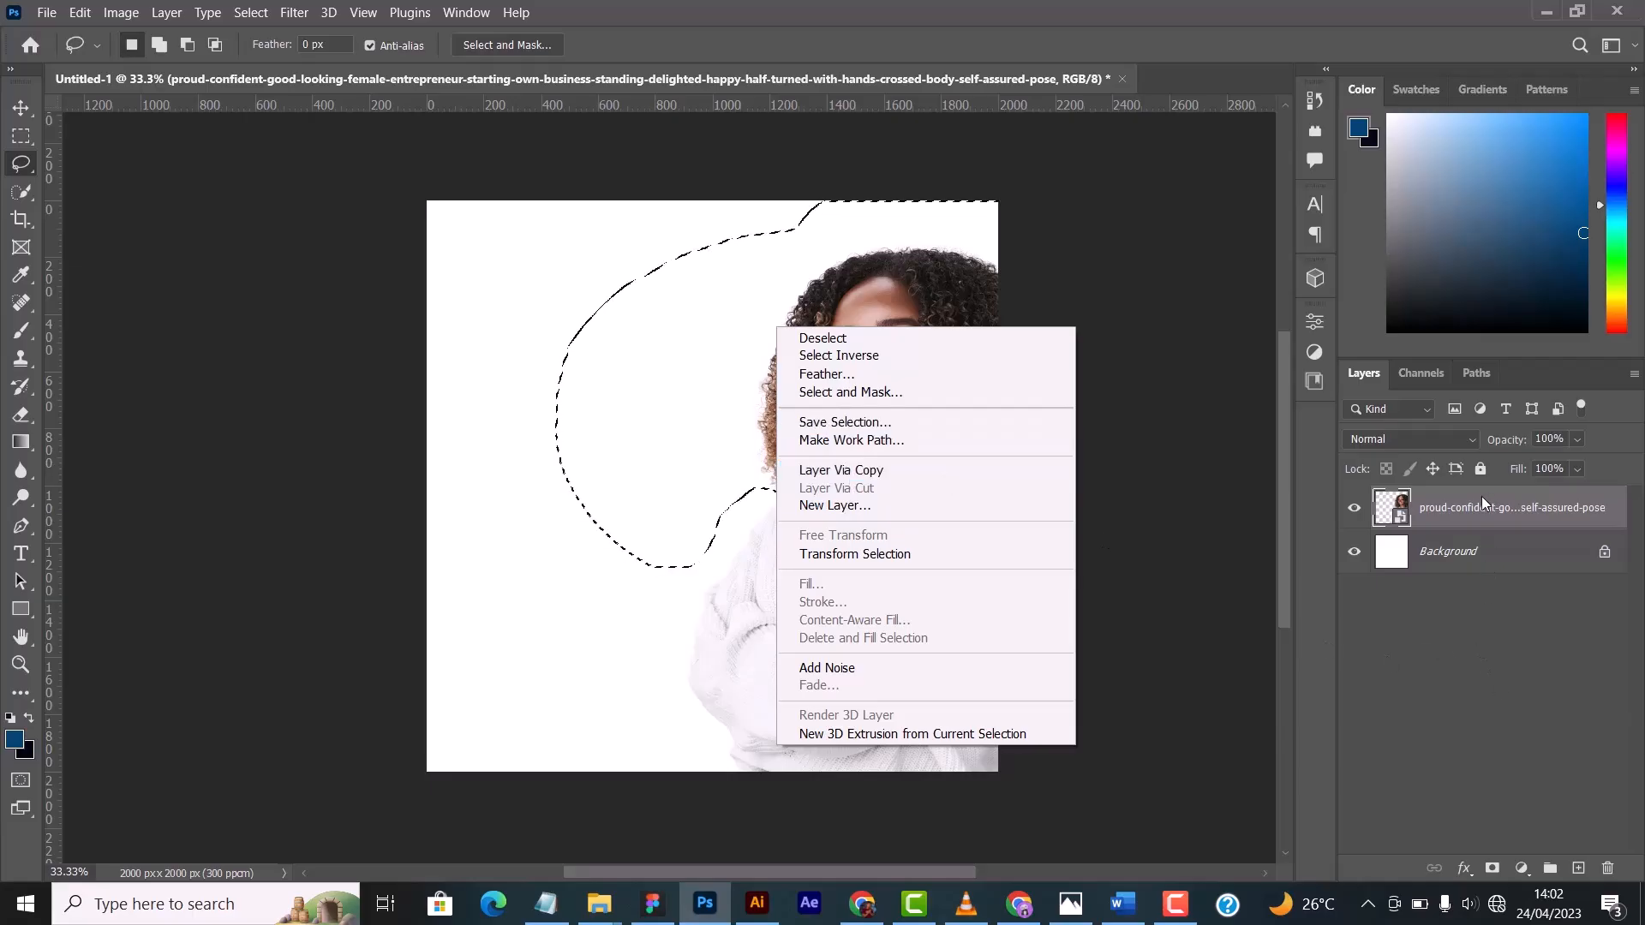
left_click(845, 484)
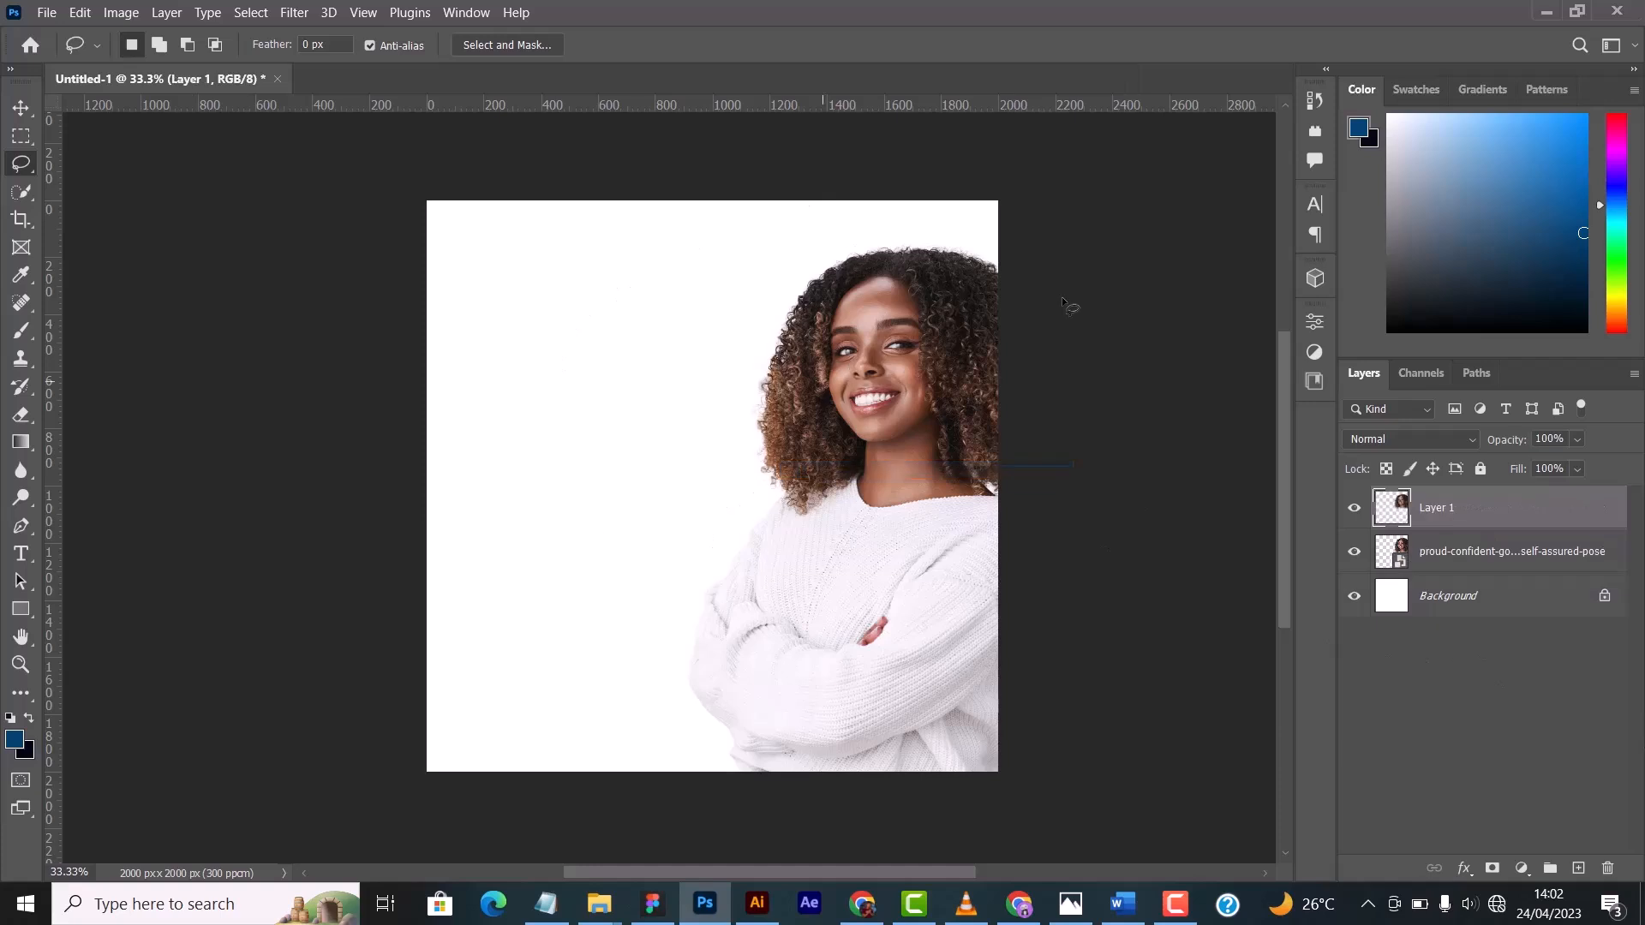
- Try moving the copied head layer around the canvas, and undo the moves
key("v")
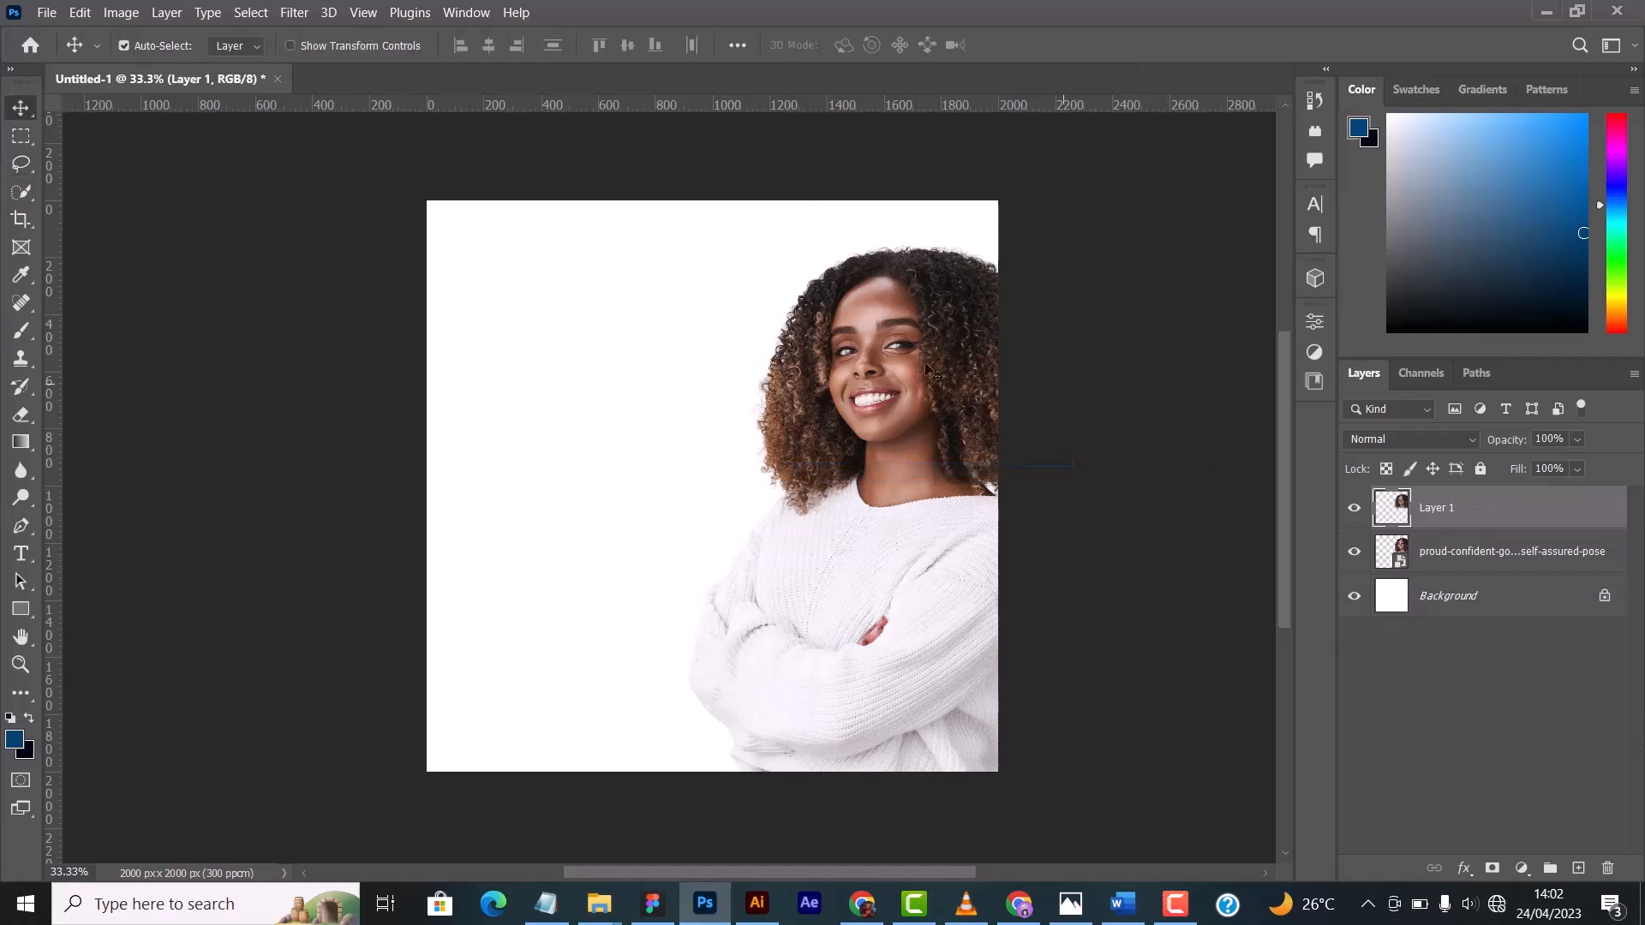
left_click_drag(925, 364, 338, 303)
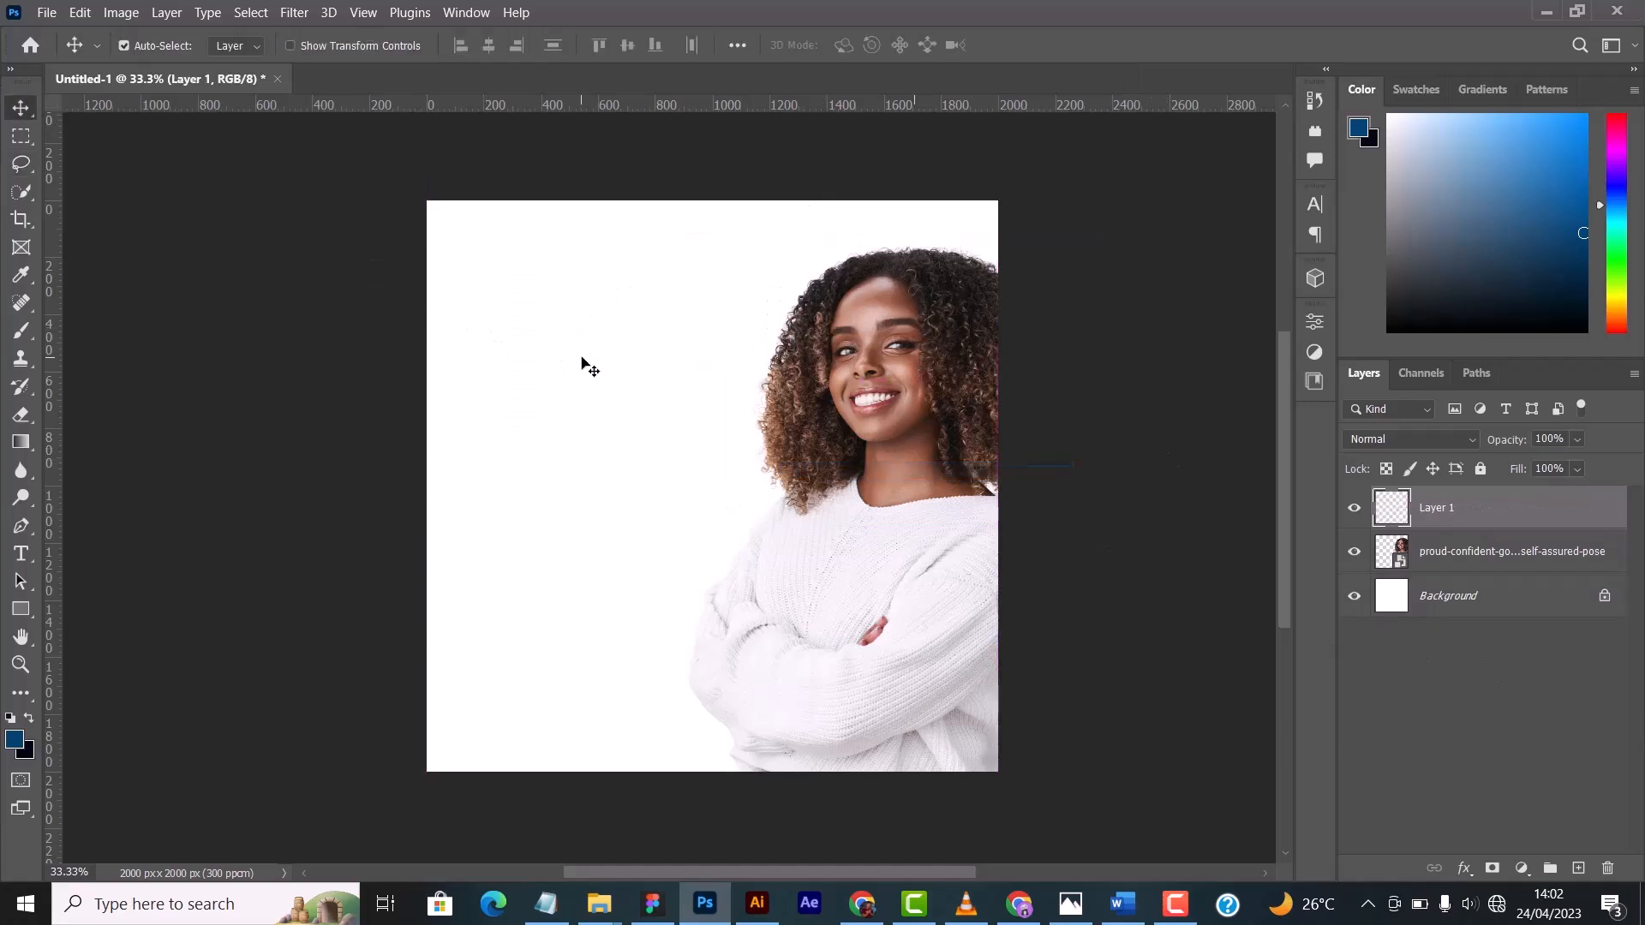
left_click_drag(583, 364, 861, 424)
left_click_drag(969, 414, 581, 288)
key("ctrl+z")
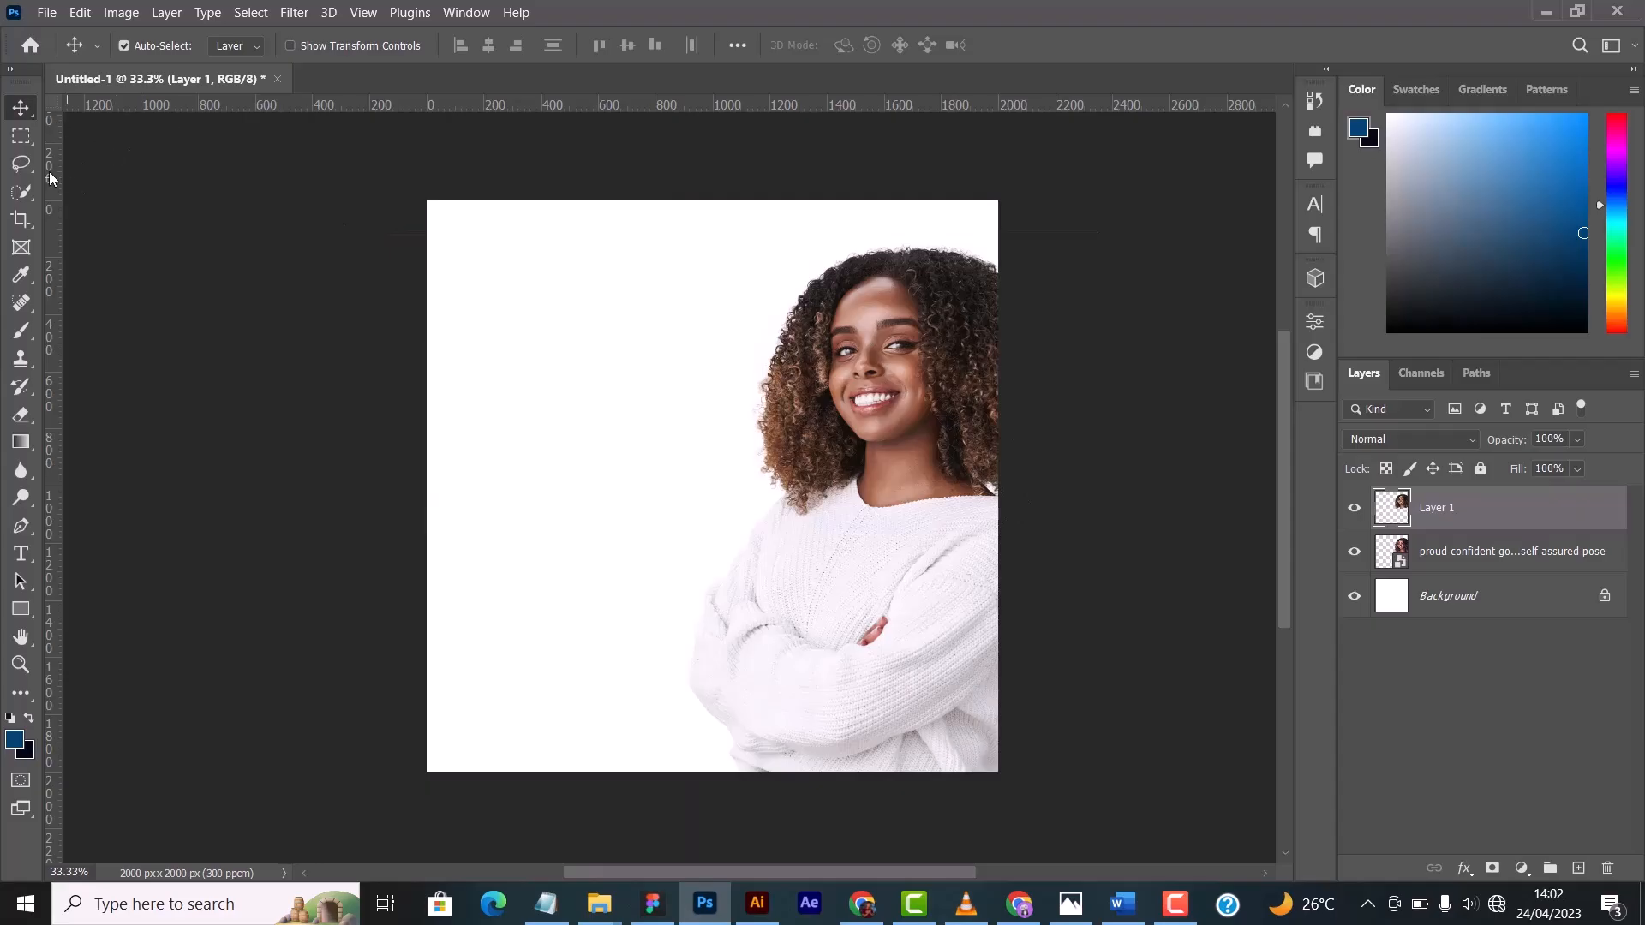
- Remove the copied head layer and clear the freehand selection
left_click(38, 171)
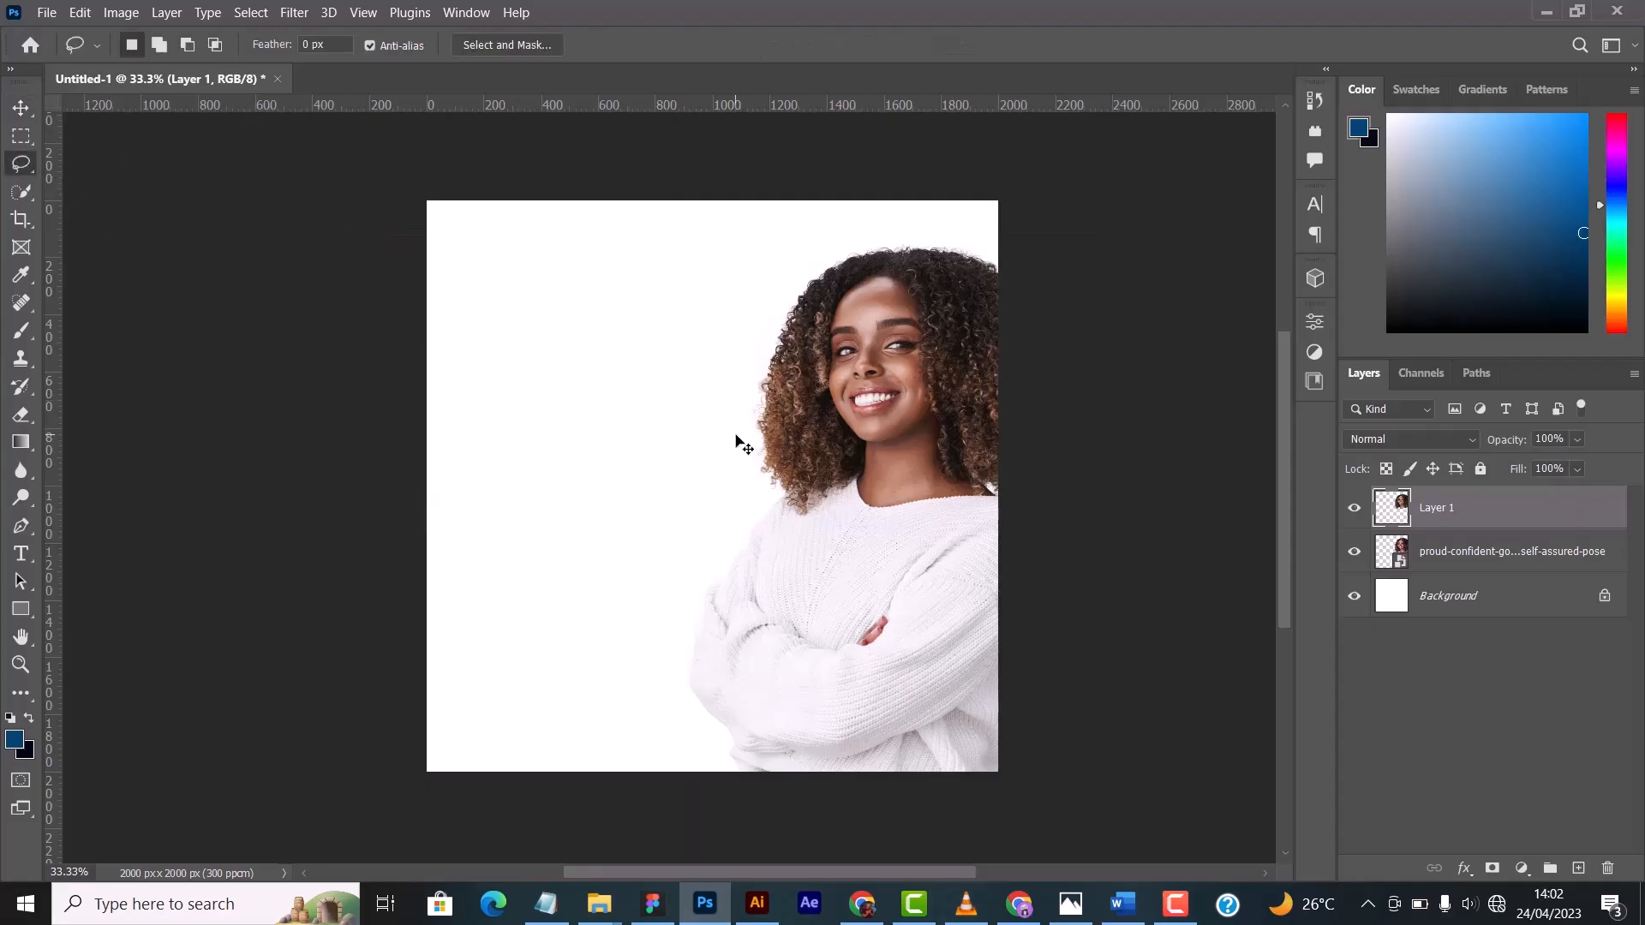
key("Delete")
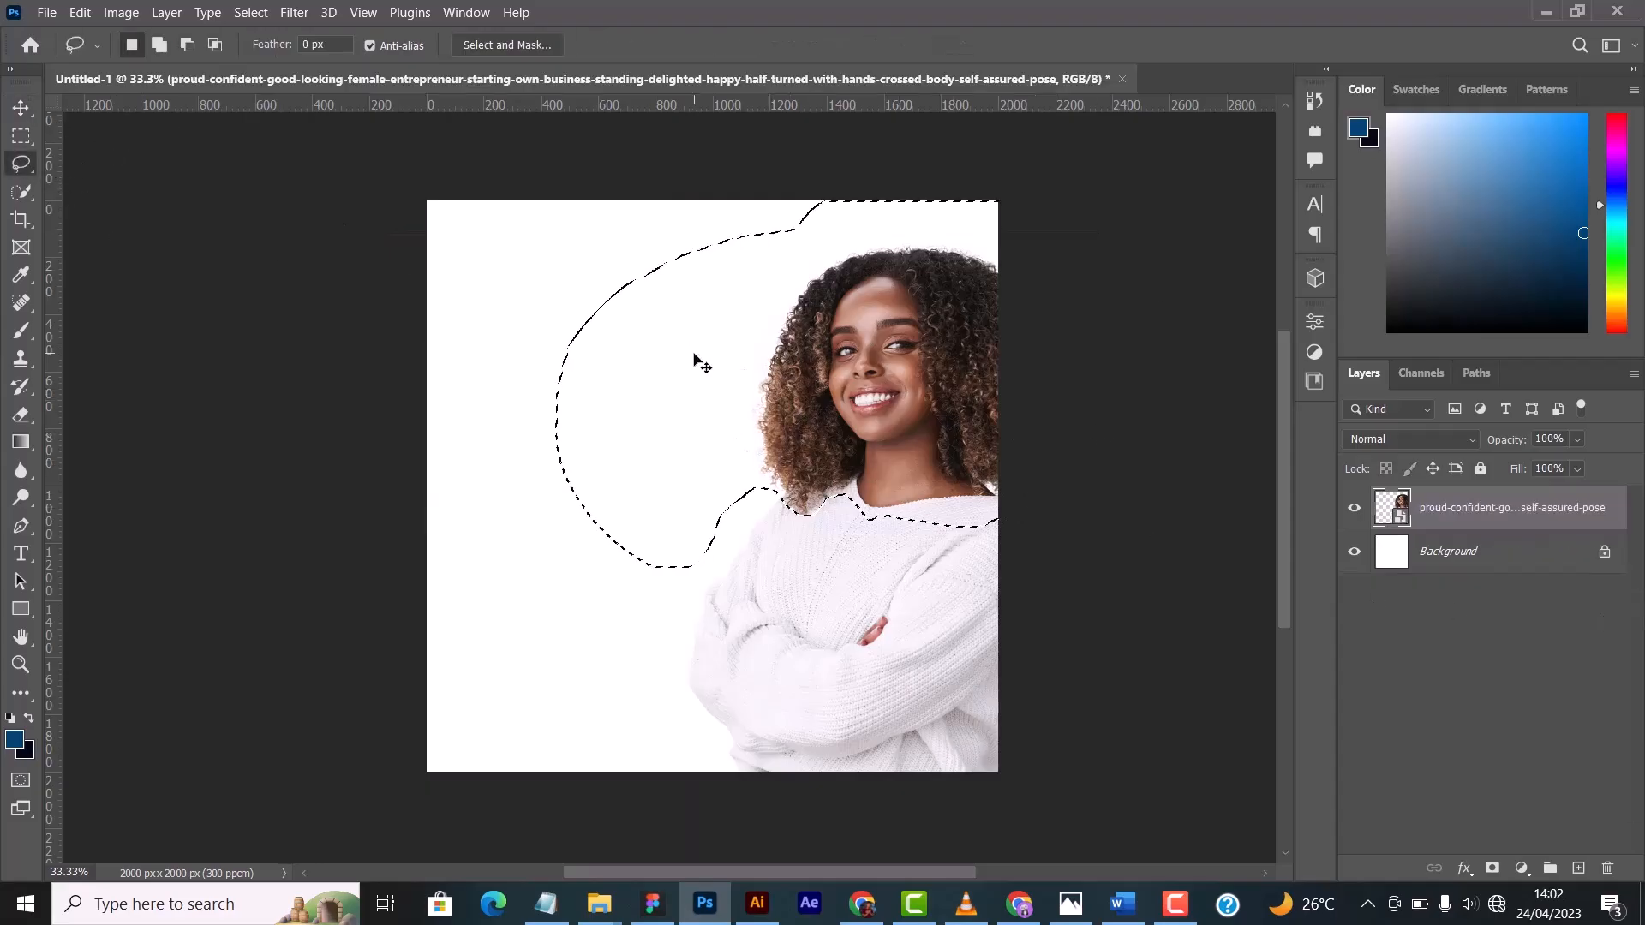
key("ctrl+d")
left_click(22, 107)
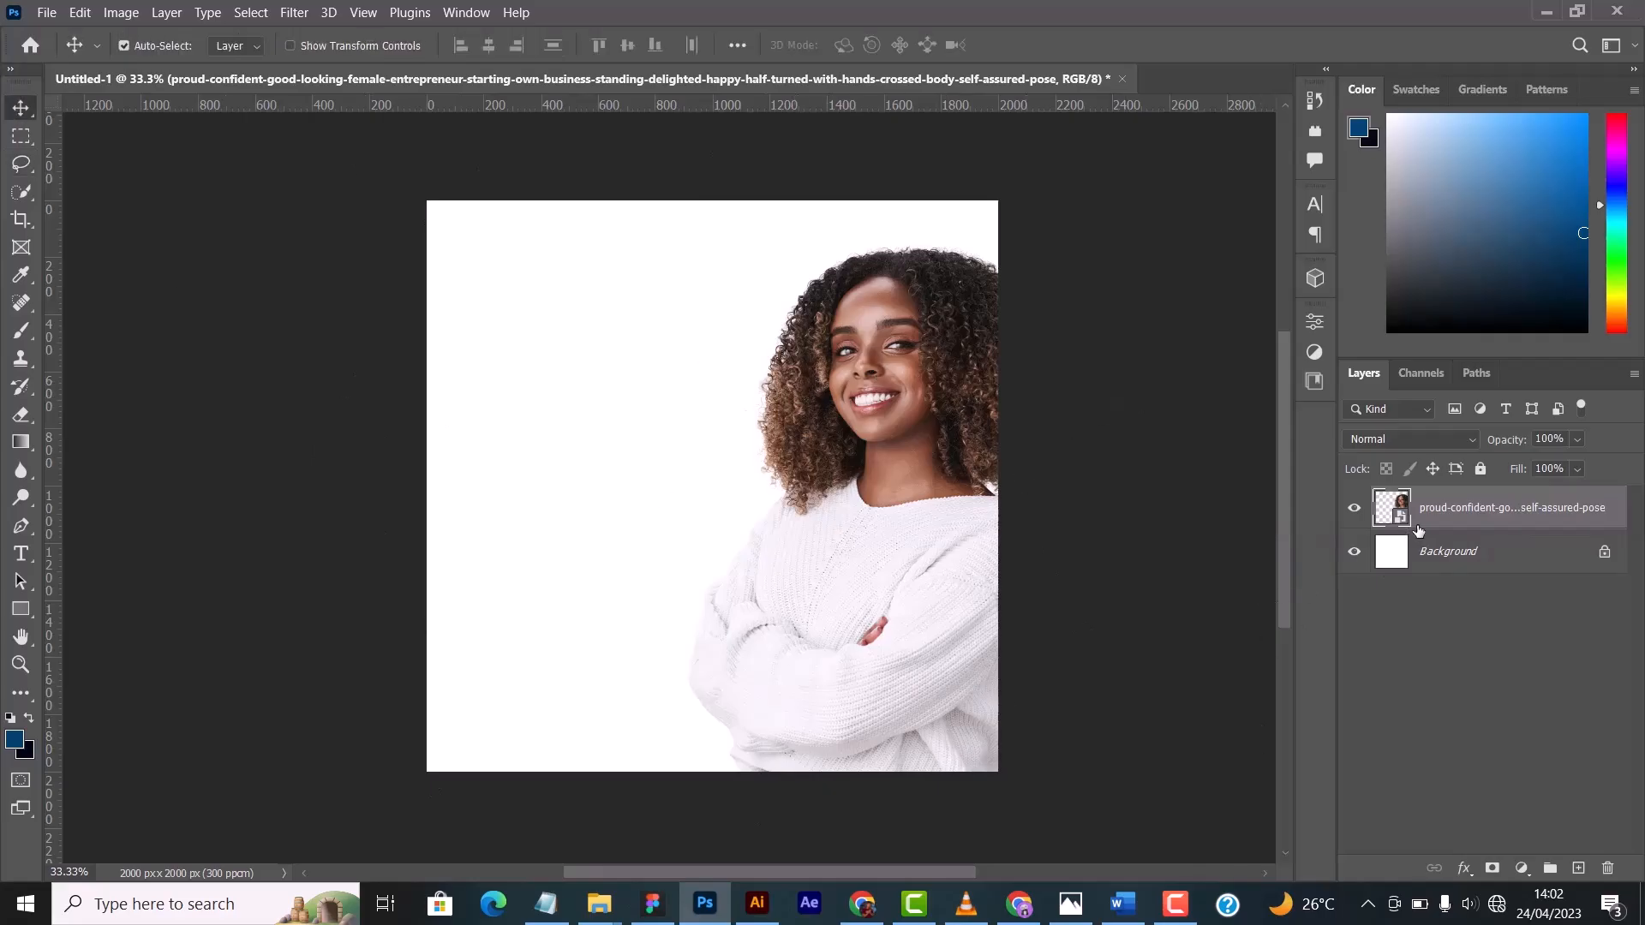
- Toggle the photo layer's visibility off and on several times, leaving it shown
left_click(1355, 506)
left_click(1353, 509)
left_click(1353, 510)
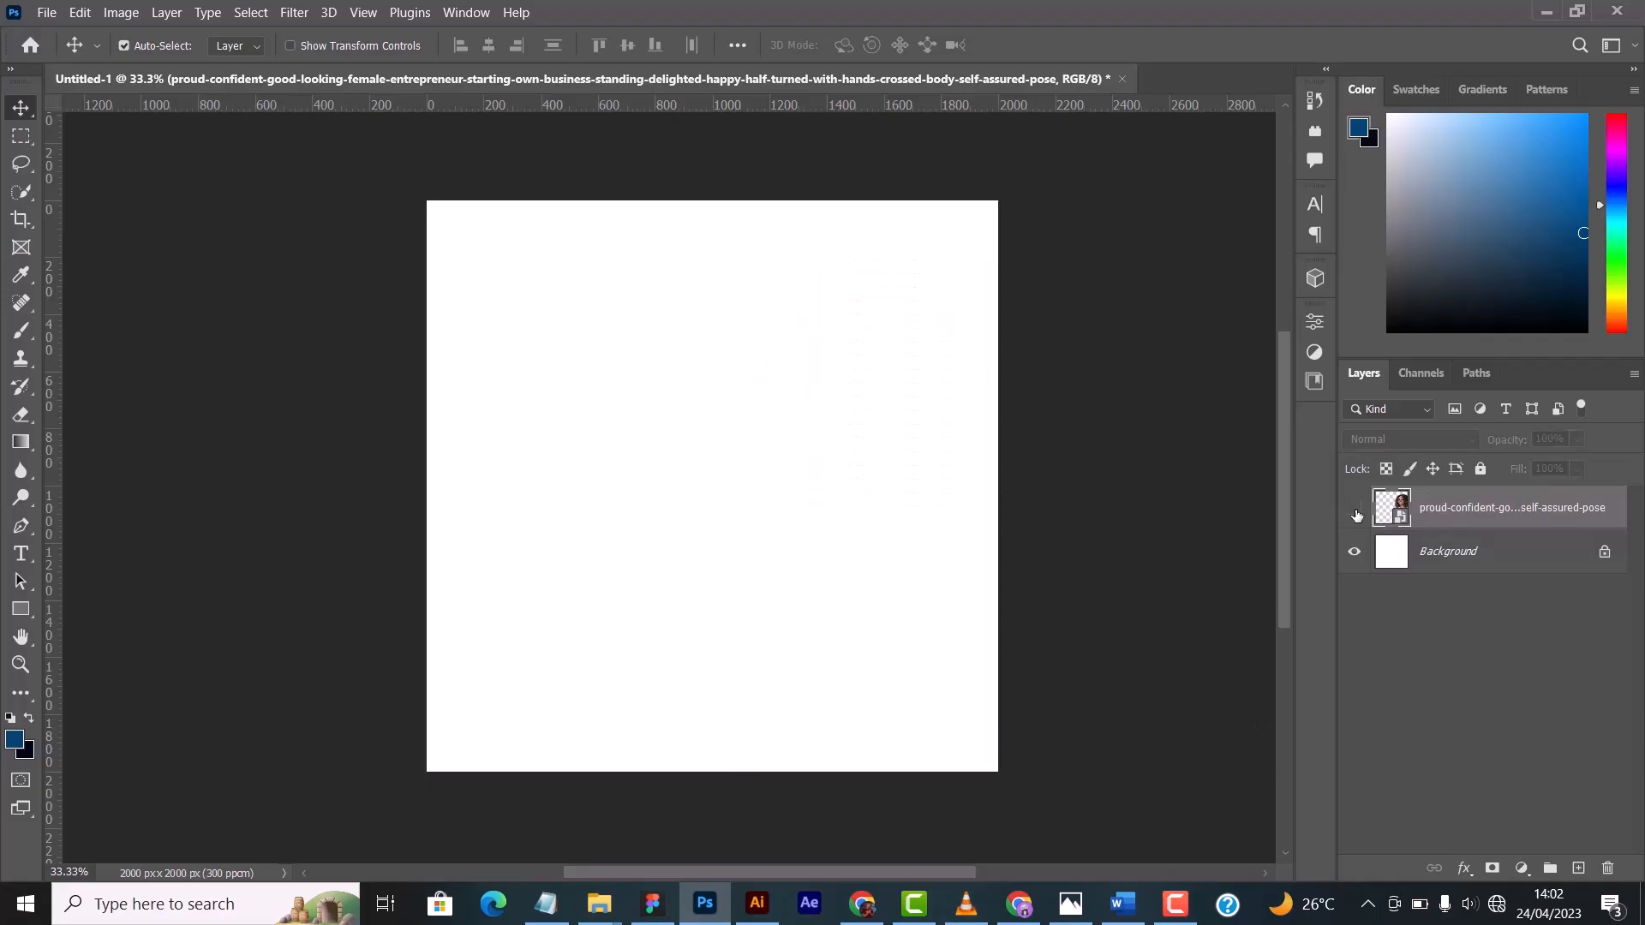
left_click(1355, 512)
left_click(1360, 510)
left_click(1356, 509)
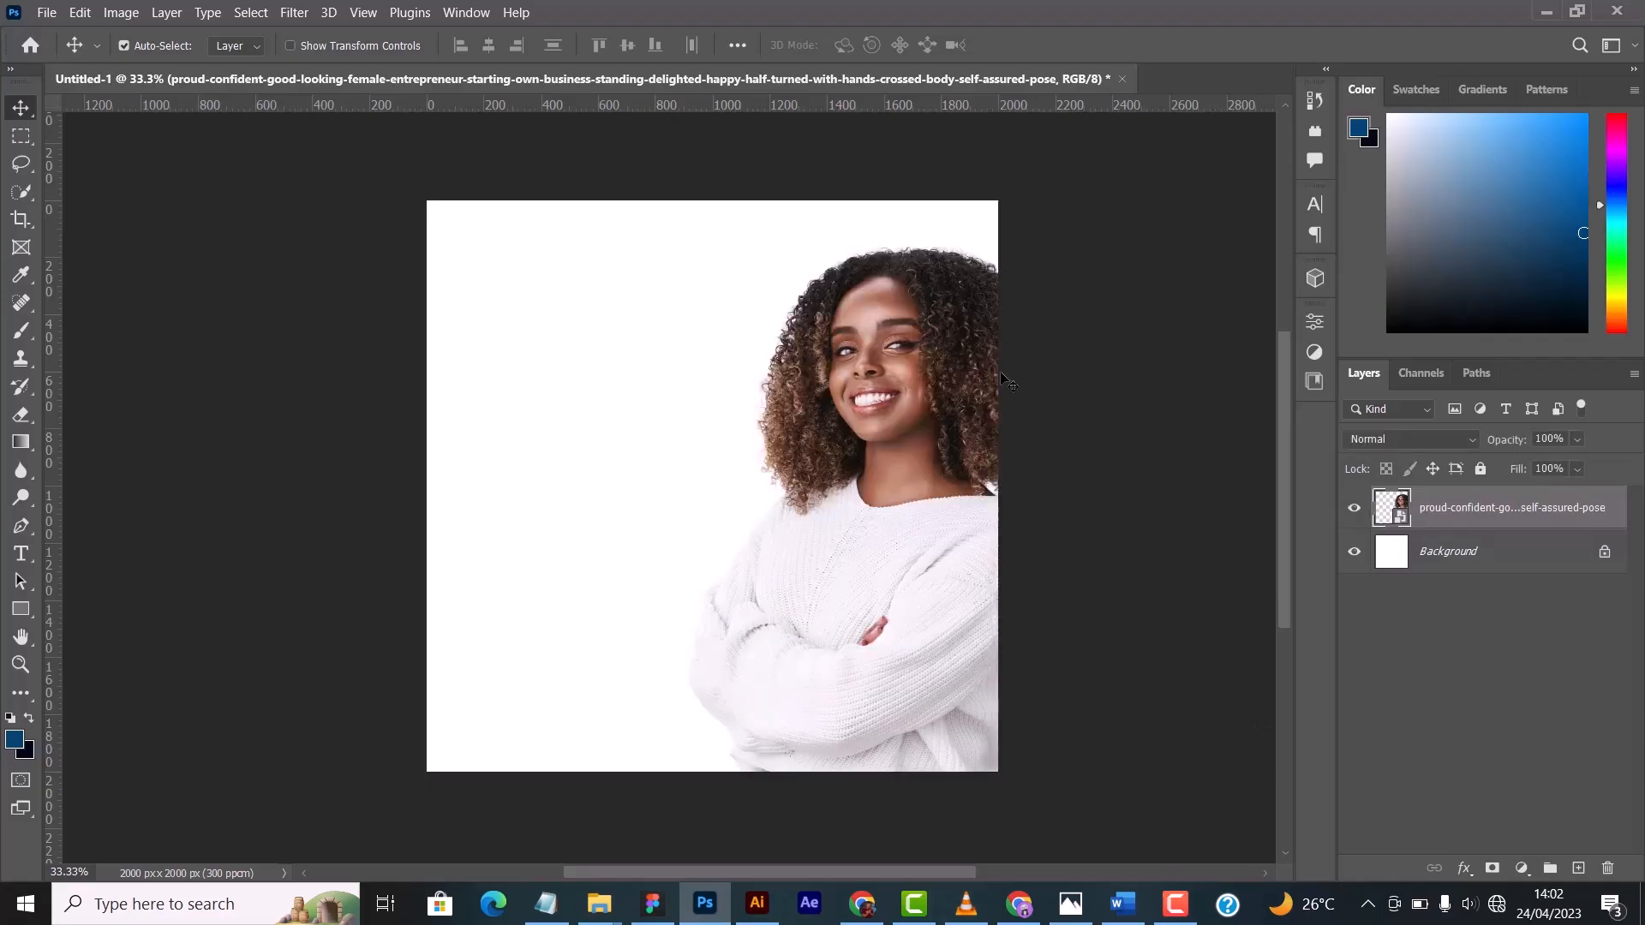
left_click(1357, 513)
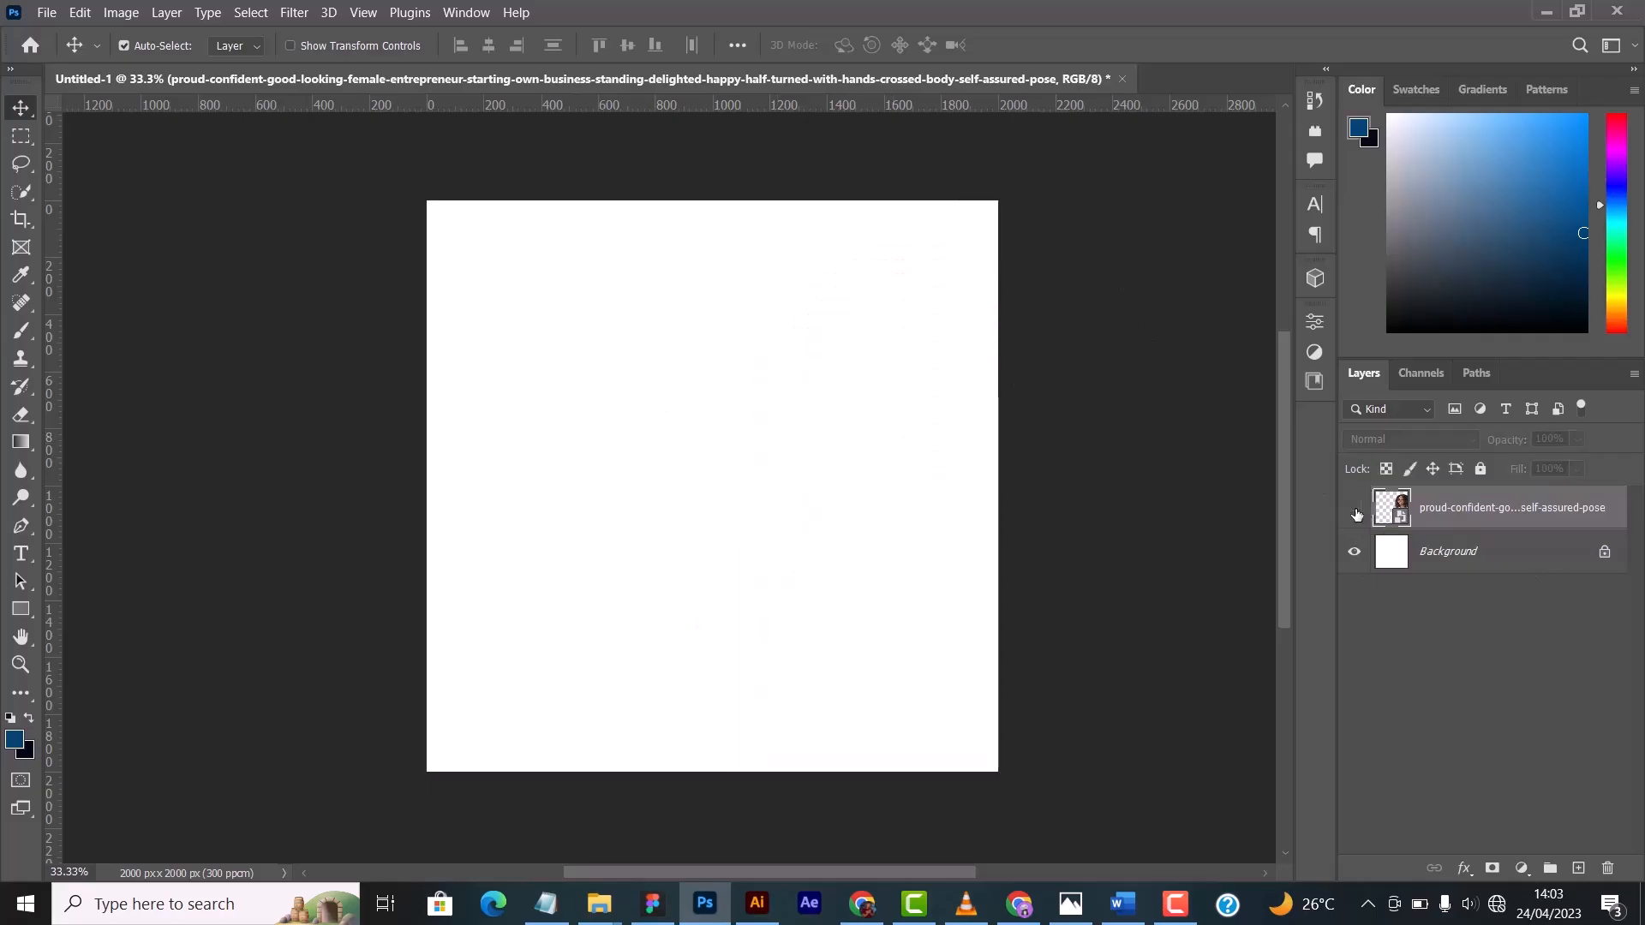
left_click(1357, 513)
- Move the photo left and slightly up so the woman's hair fits fully inside the canvas
left_click_drag(890, 420, 763, 397)
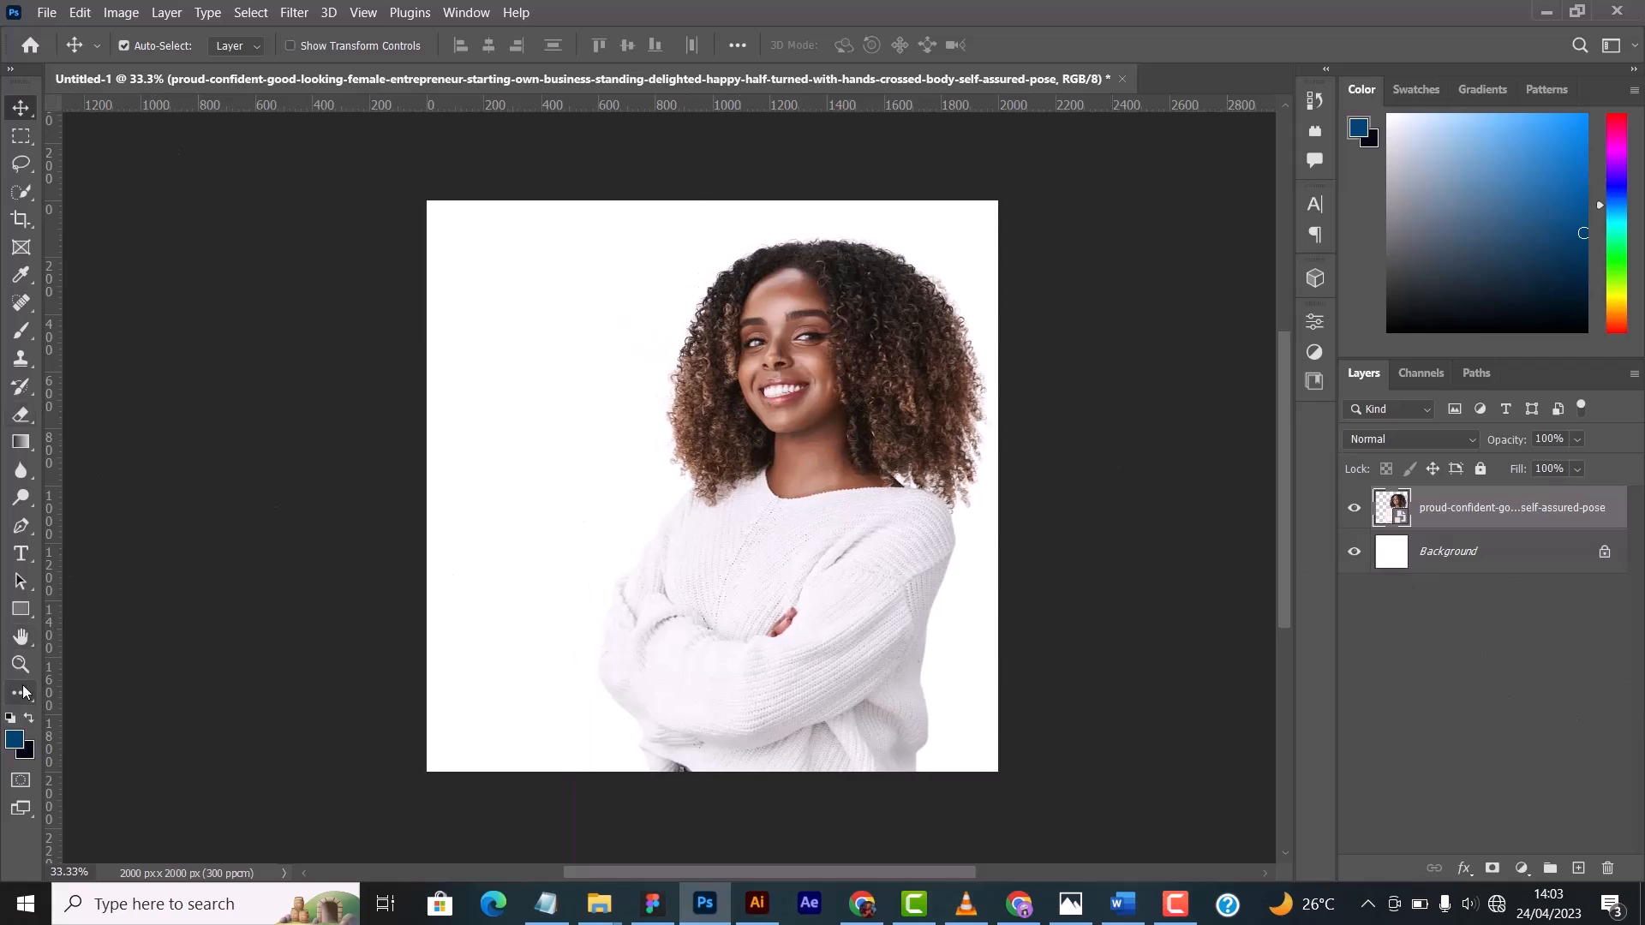
- Draw a rectangle about 2216 px wide across the bottom of the canvas and reduce its height to about 529 px
left_click(20, 609)
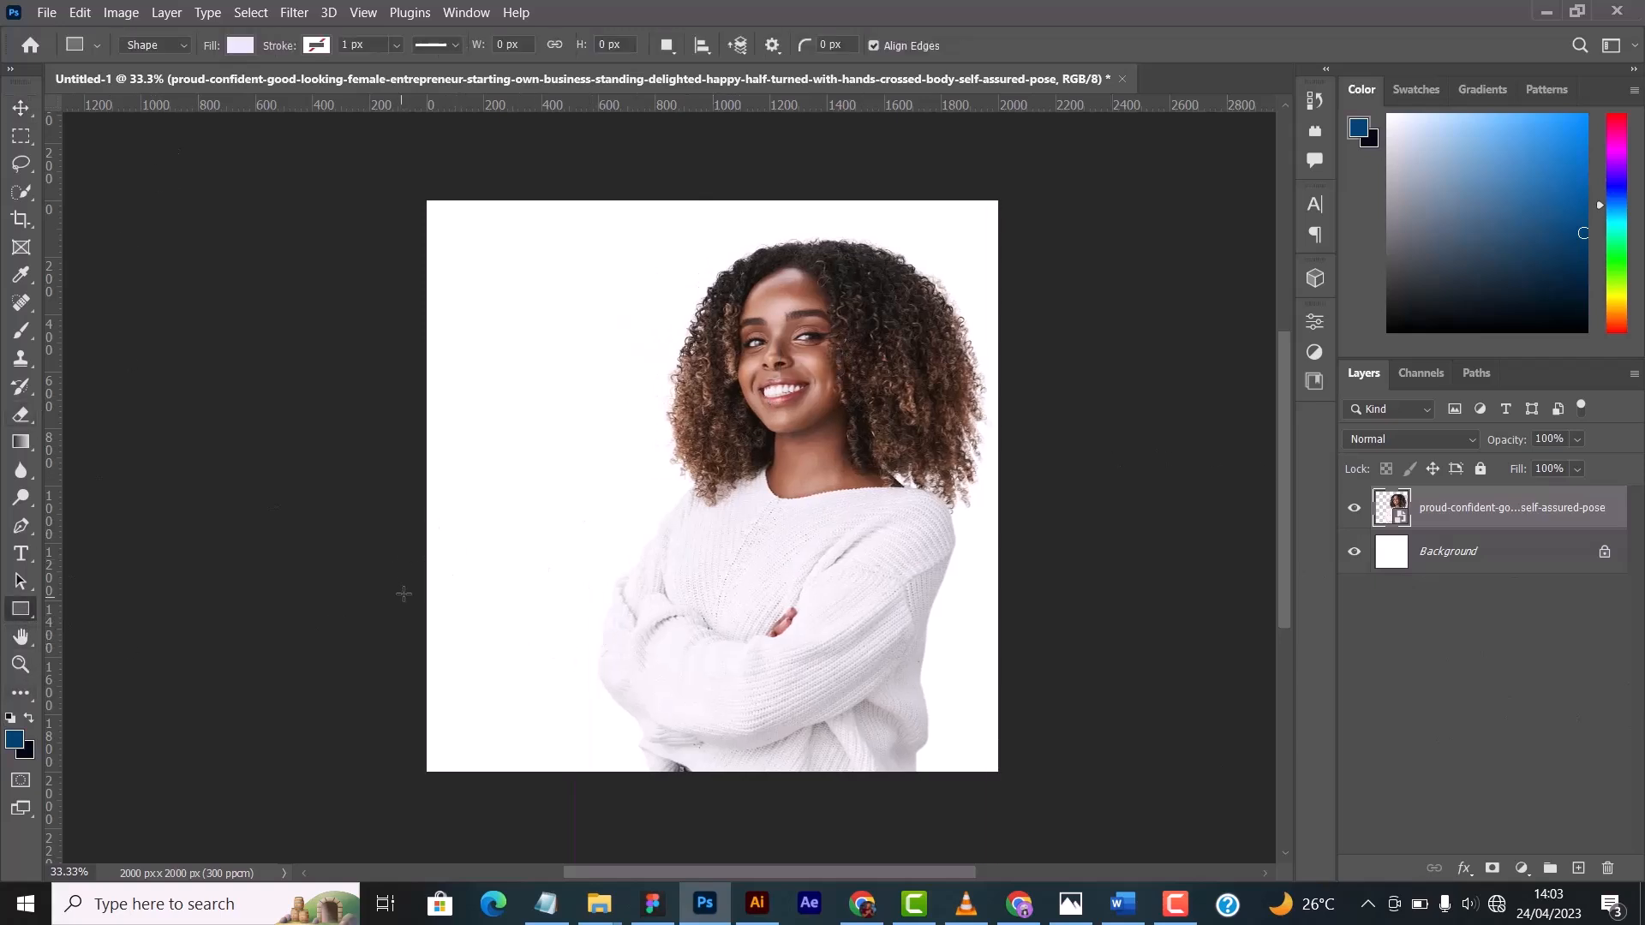
left_click_drag(409, 575, 1042, 775)
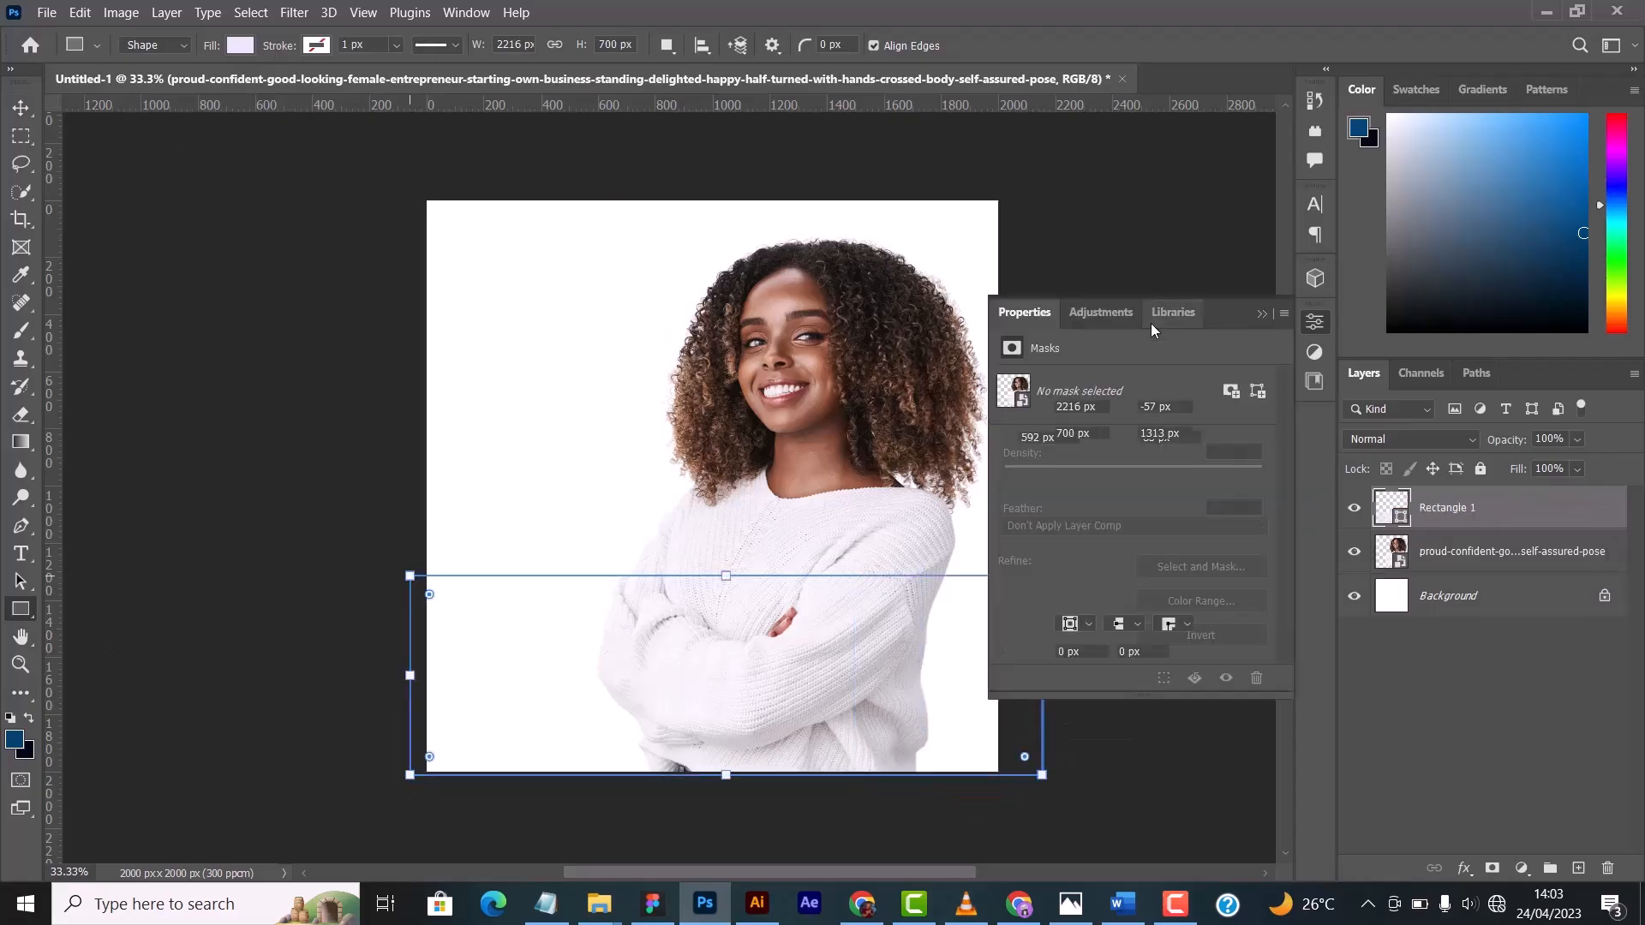
left_click(1261, 314)
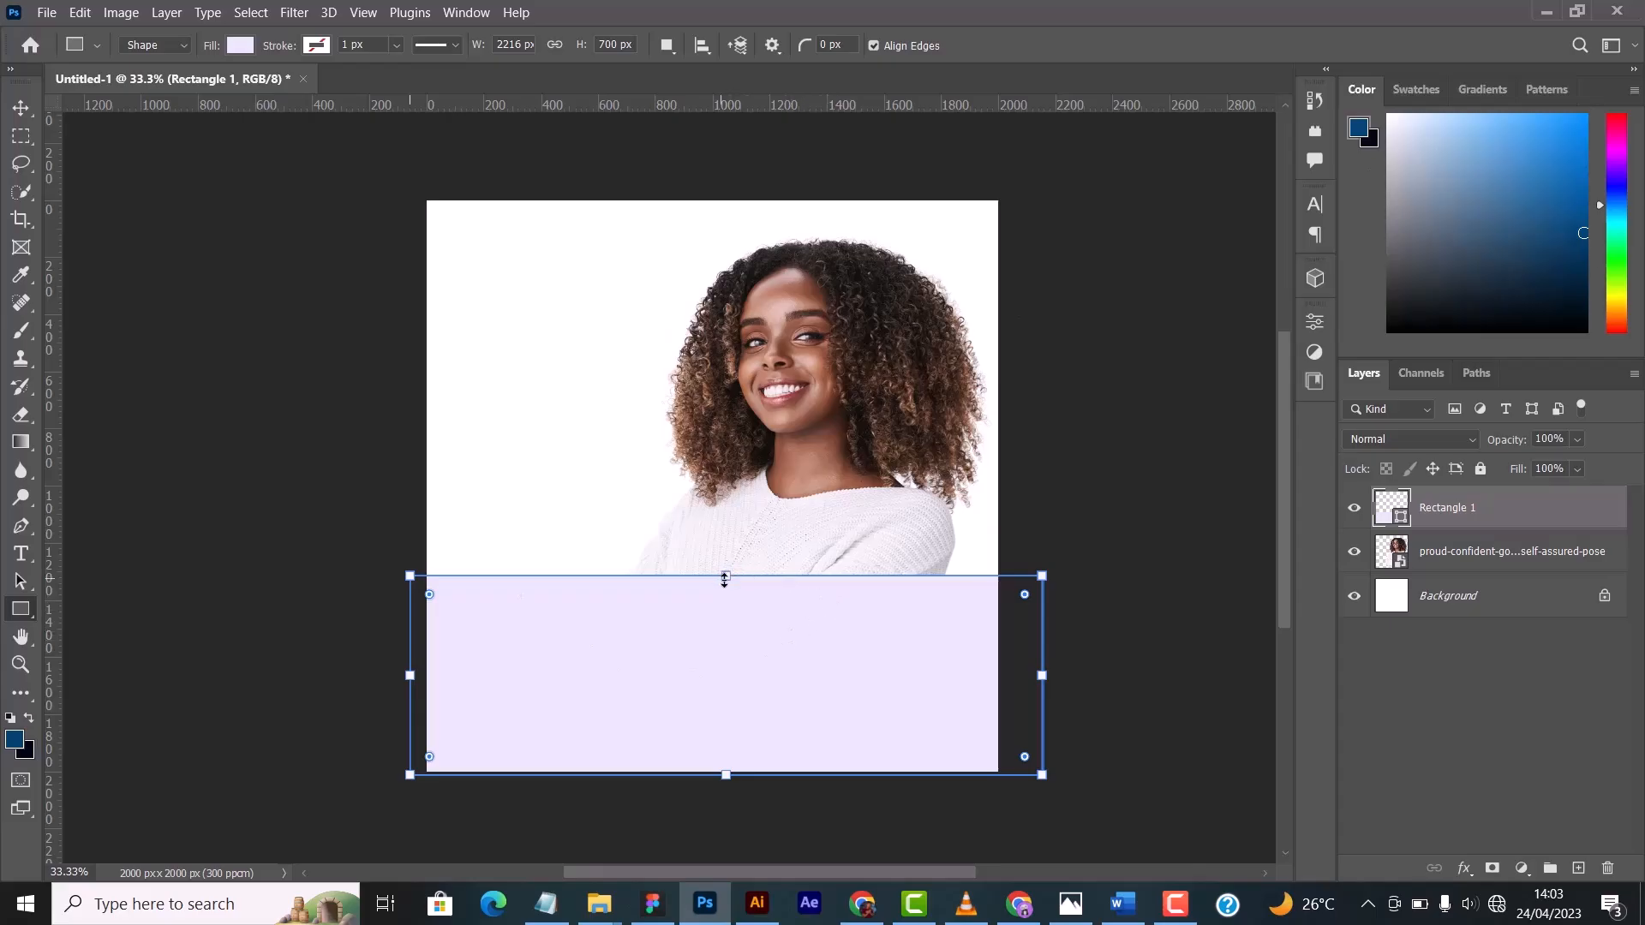
left_click_drag(725, 581, 725, 624)
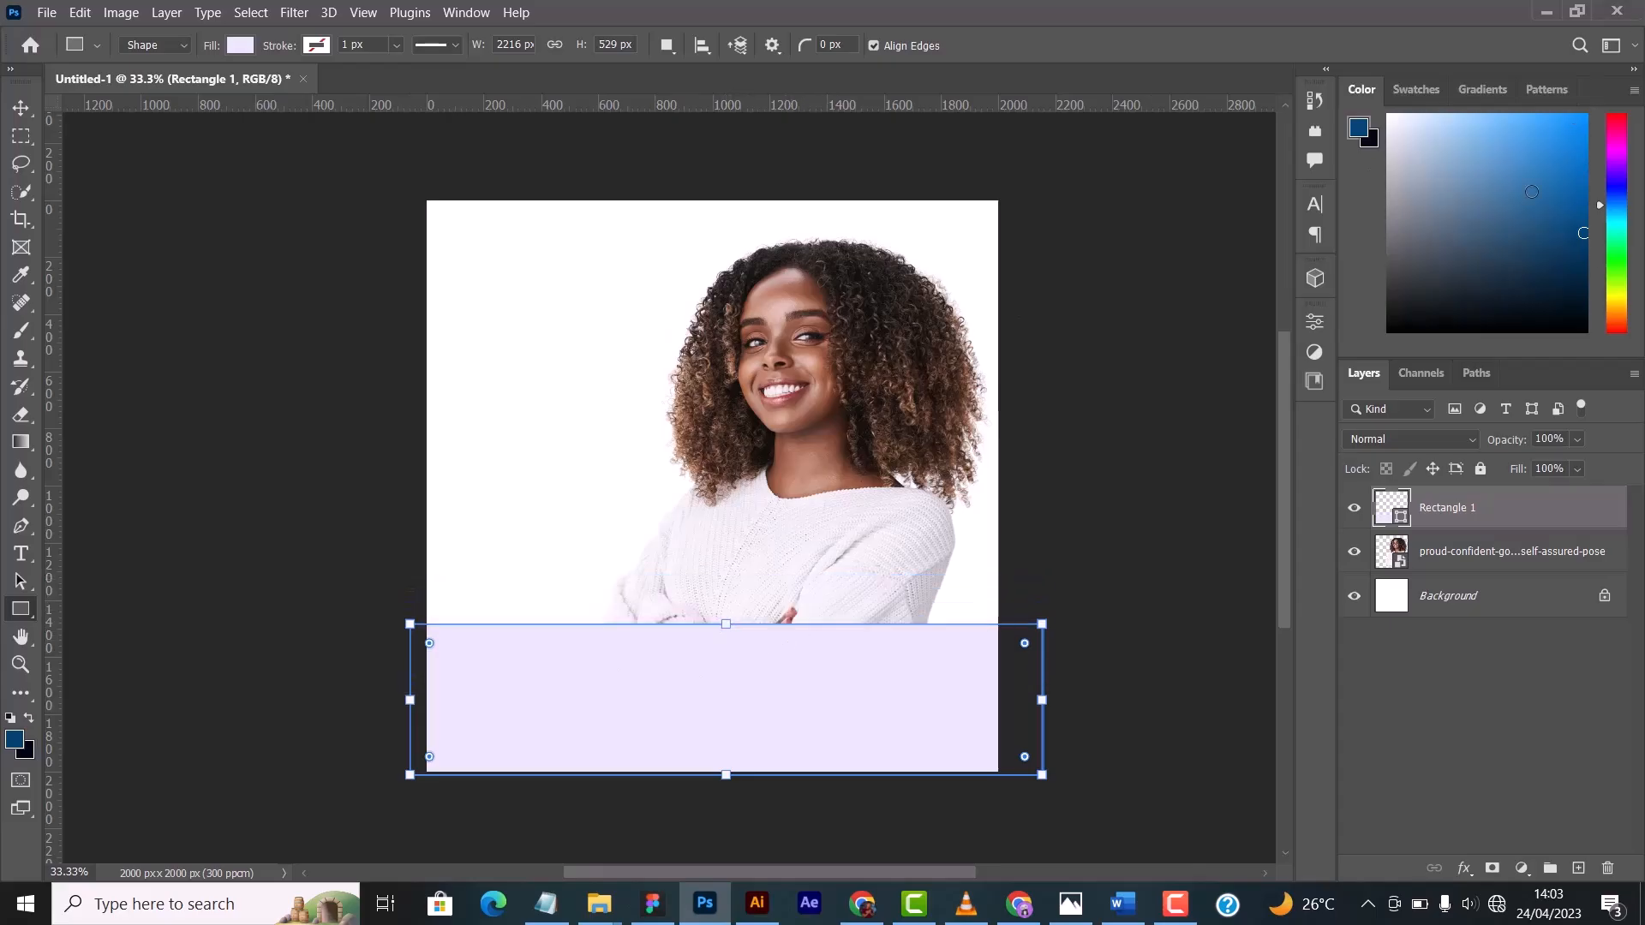
- Try several blue foreground colours and settle on a dark magenta
left_click(1499, 172)
left_click(1538, 258)
key("v")
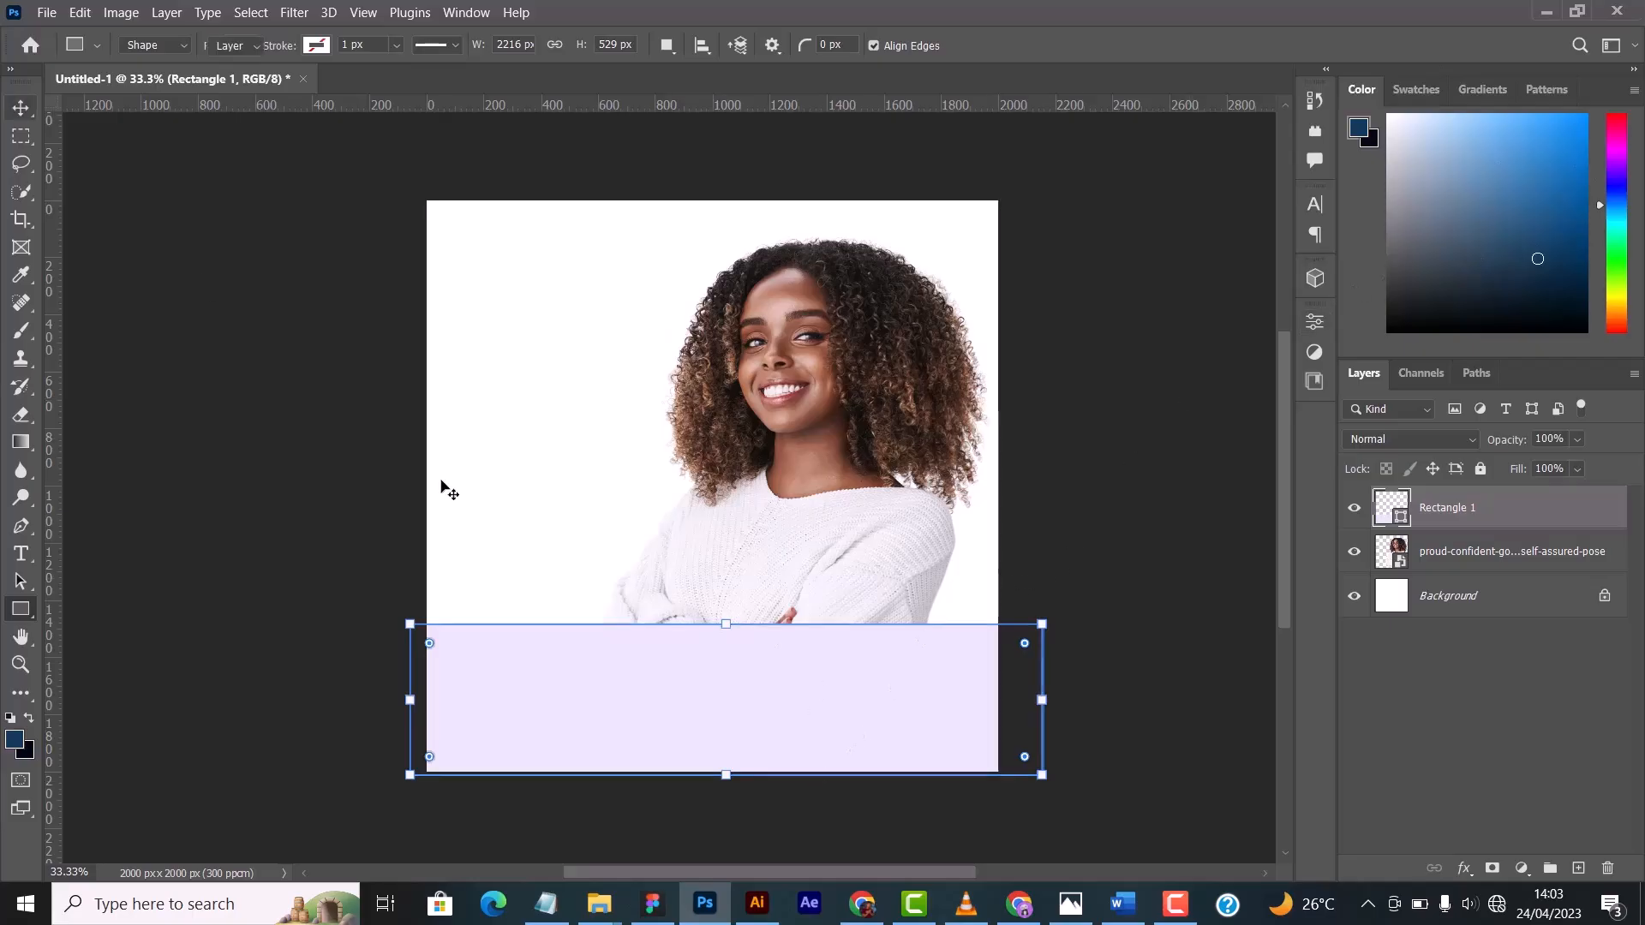
left_click(1586, 215)
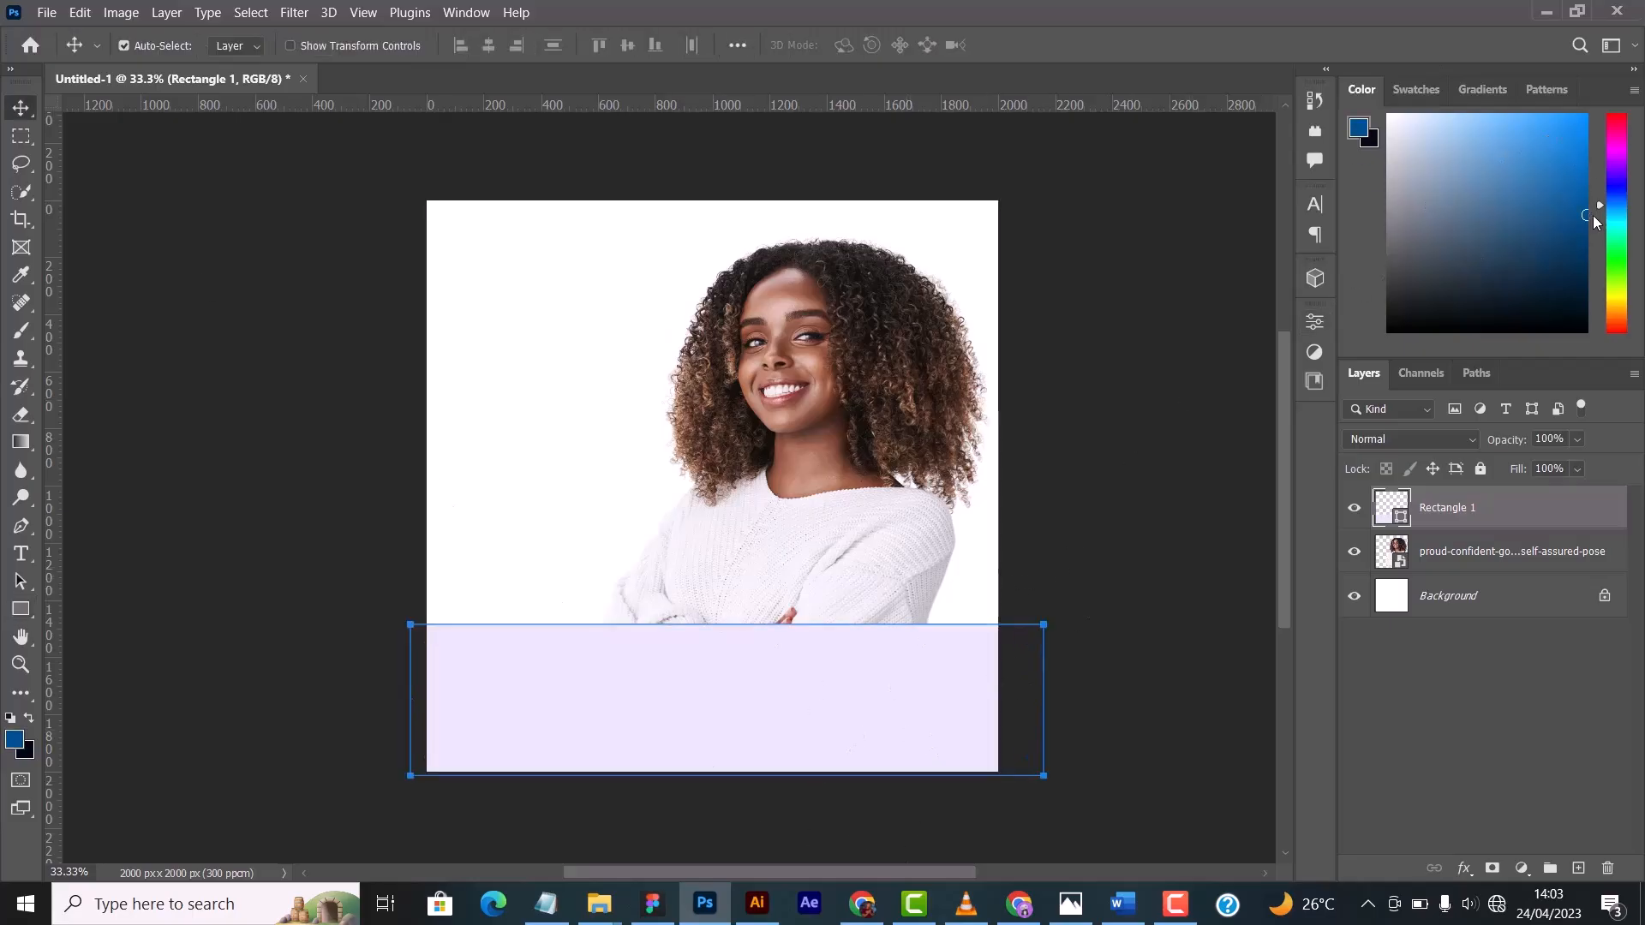
left_click(1619, 140)
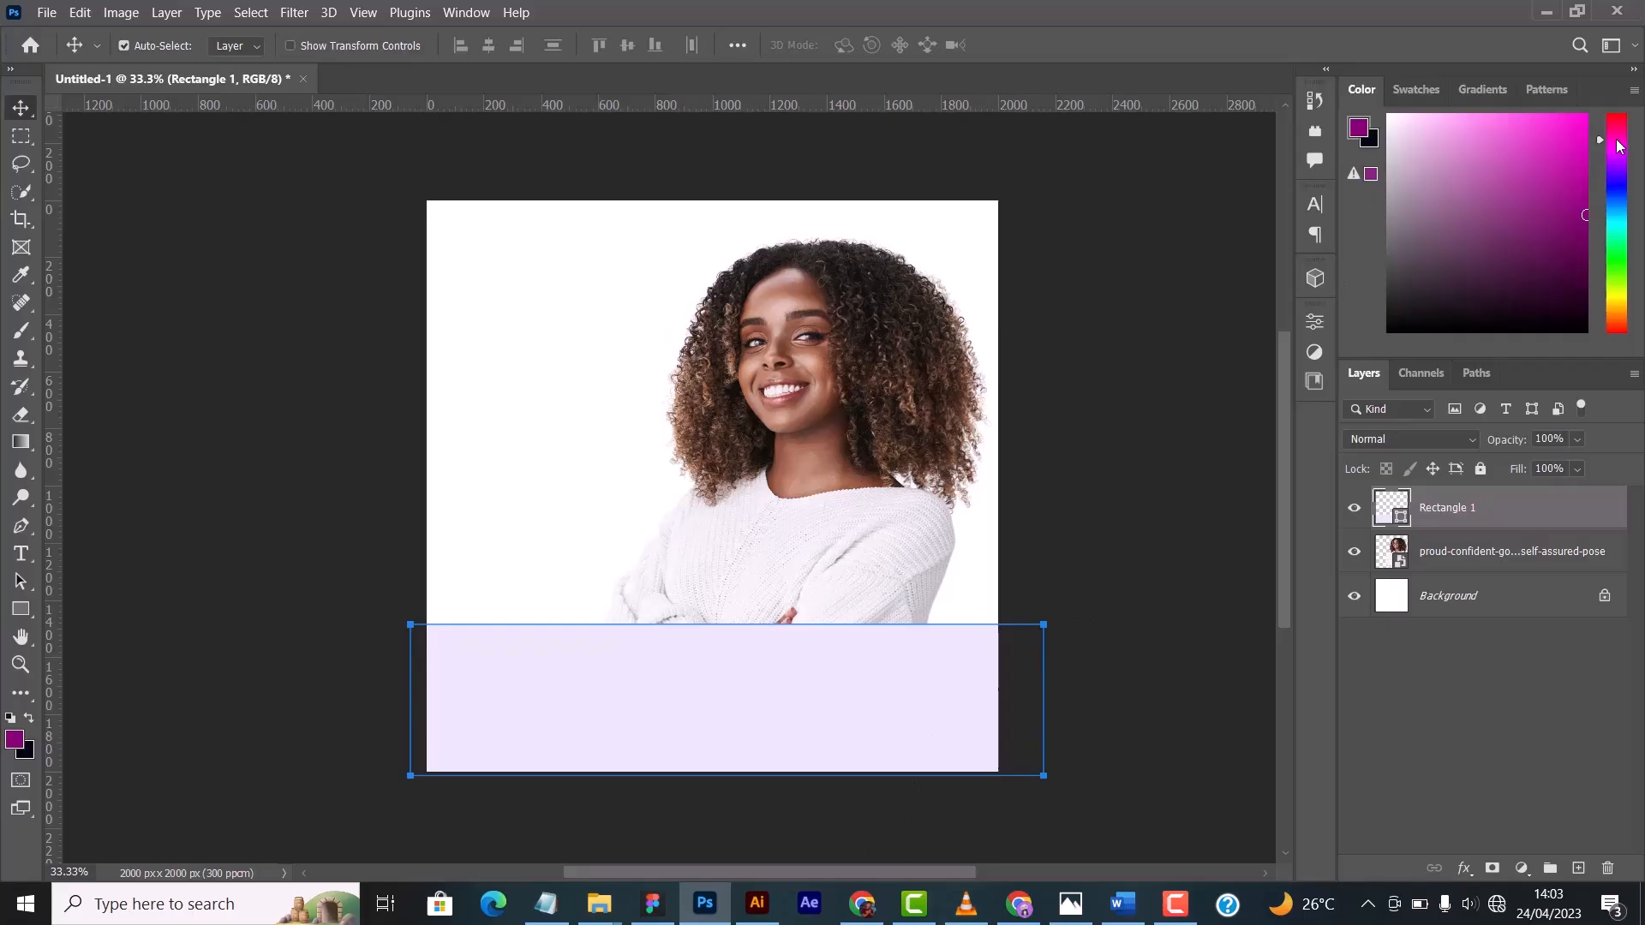
- Change the rectangle's fill colour to dark blue 1b1560
double_click(1401, 516)
mouse_move(1352, 103)
left_mouse_down()
mouse_move(1262, 139)
mouse_move(1335, 84)
left_mouse_up()
left_click(1561, 162)
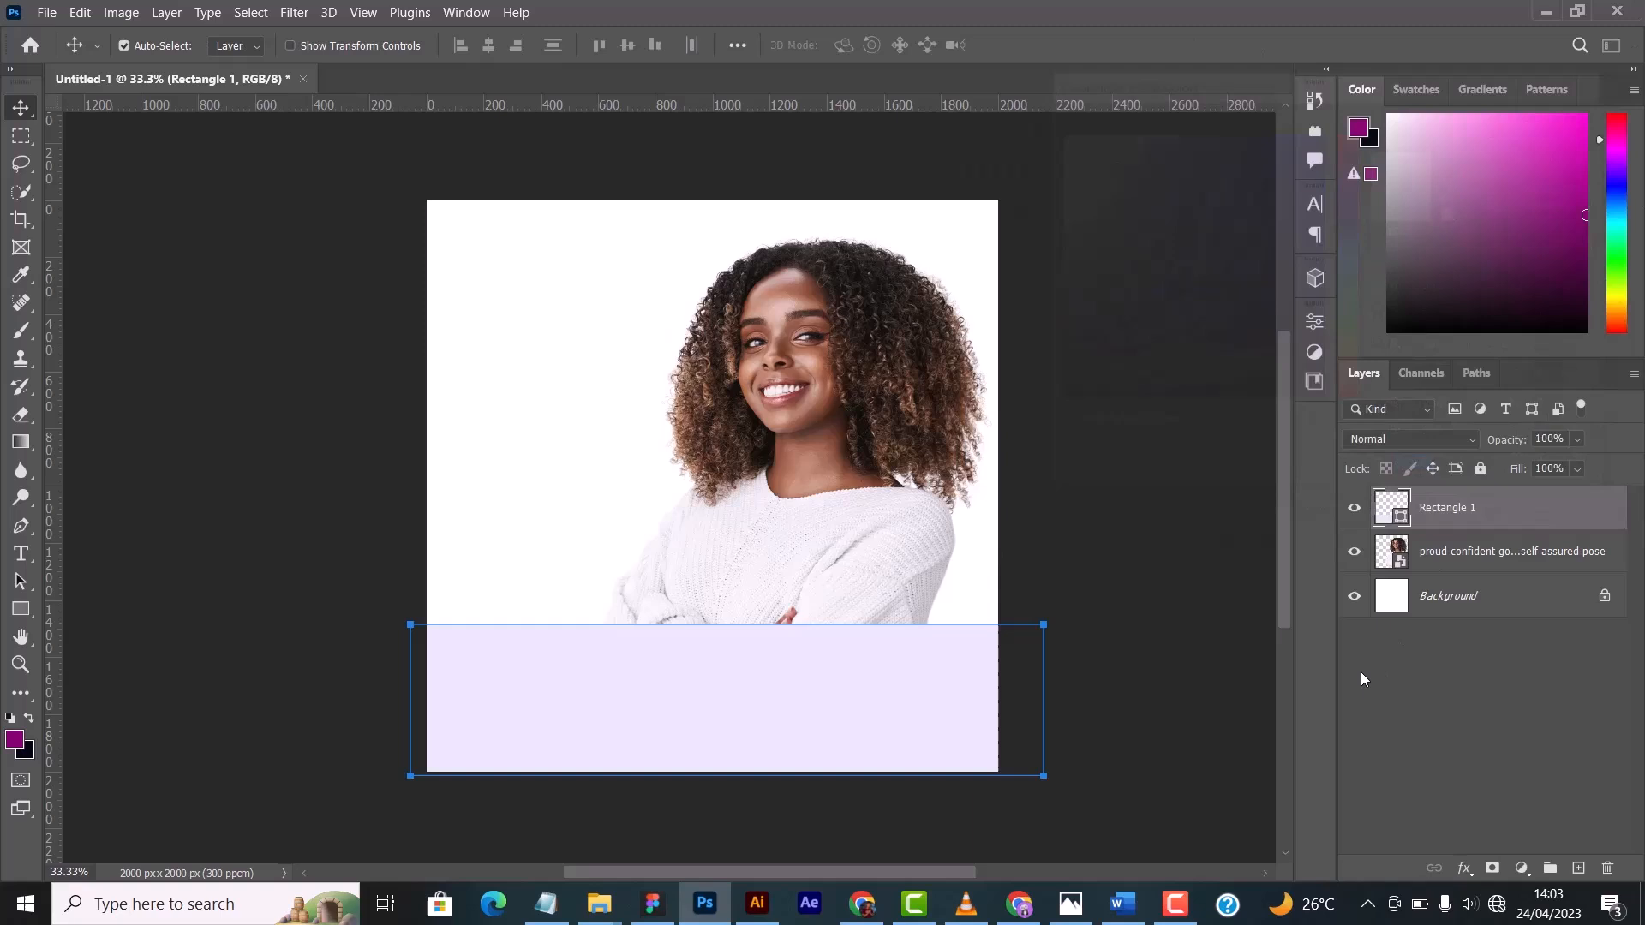
double_click(1402, 517)
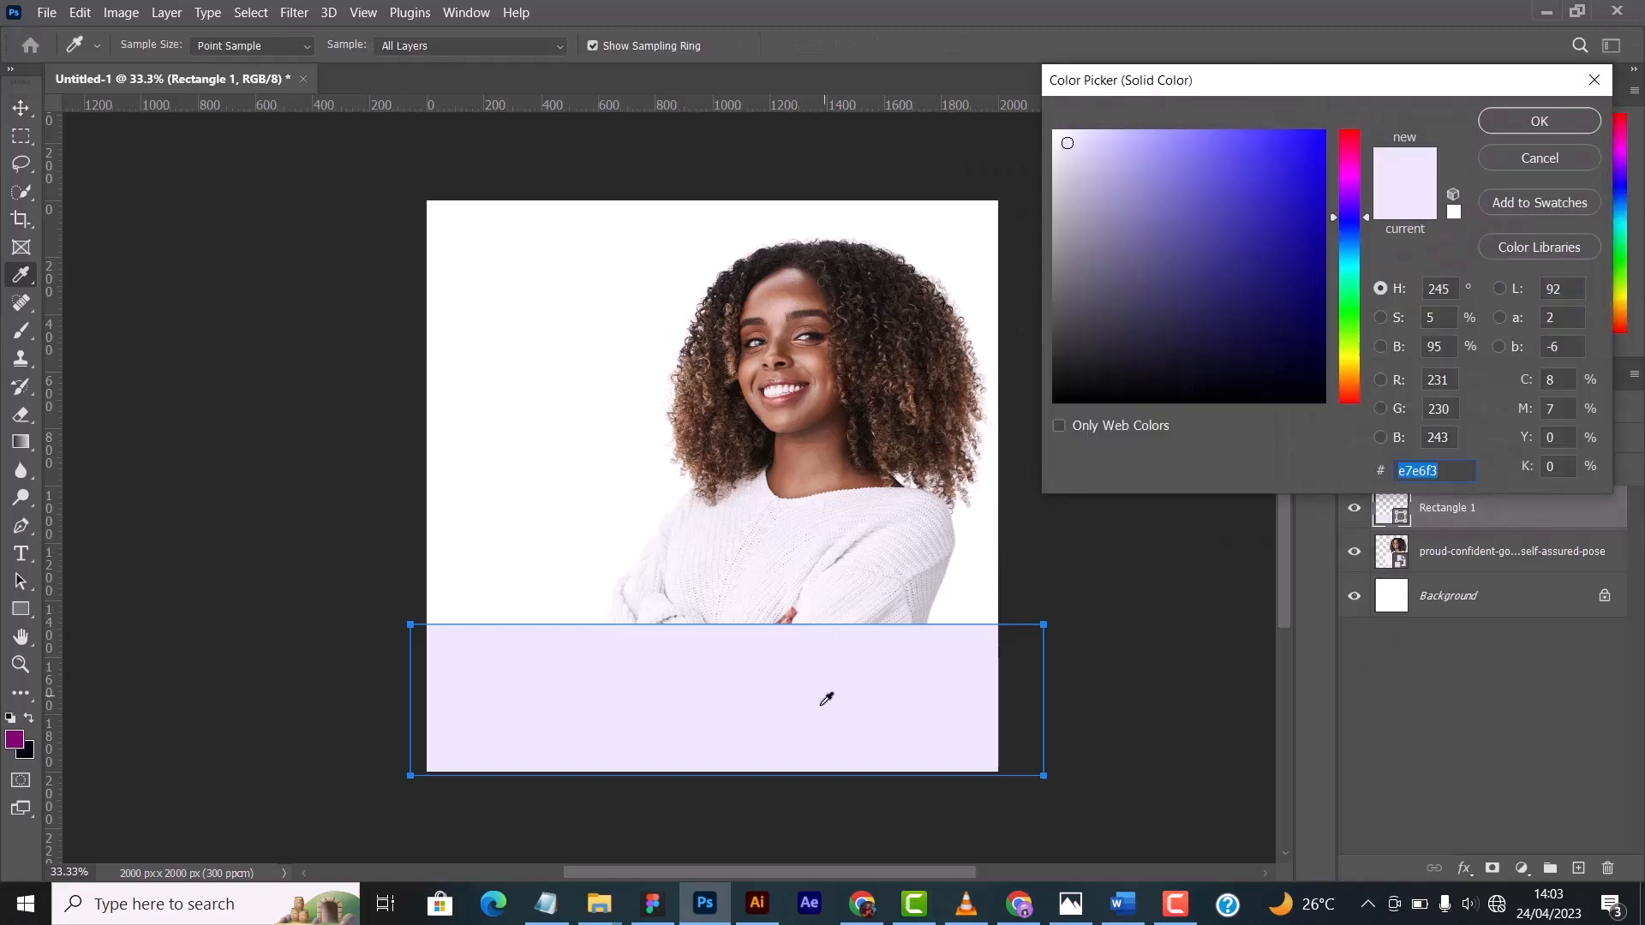
left_click_drag(1412, 89, 1224, 59)
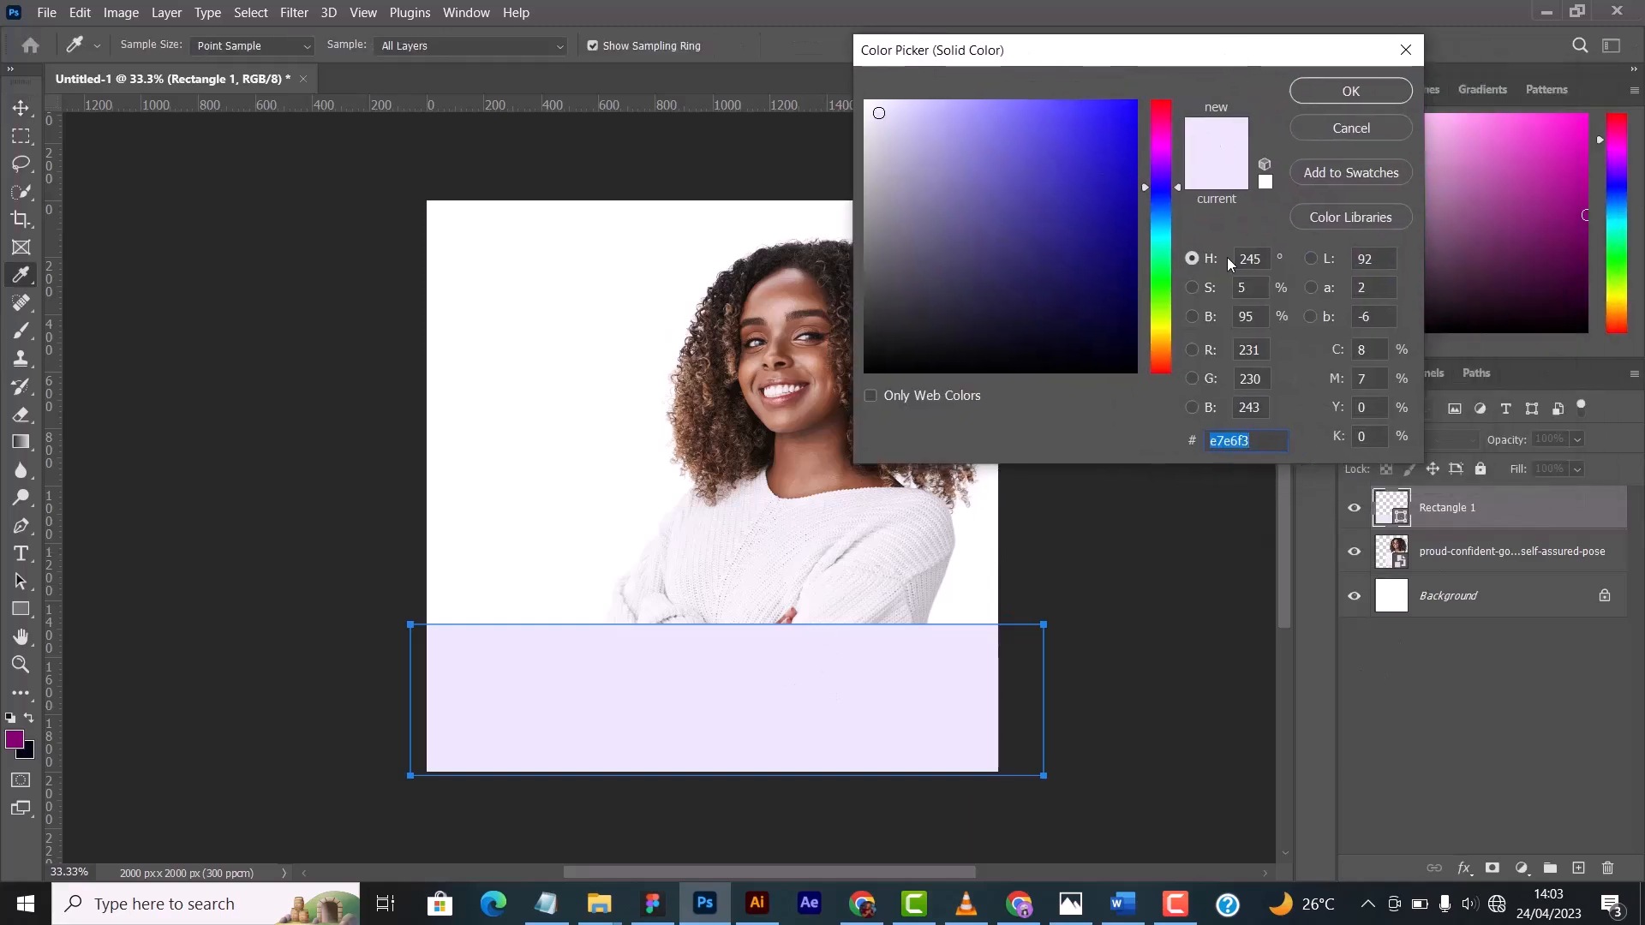
left_click_drag(1096, 186, 1079, 270)
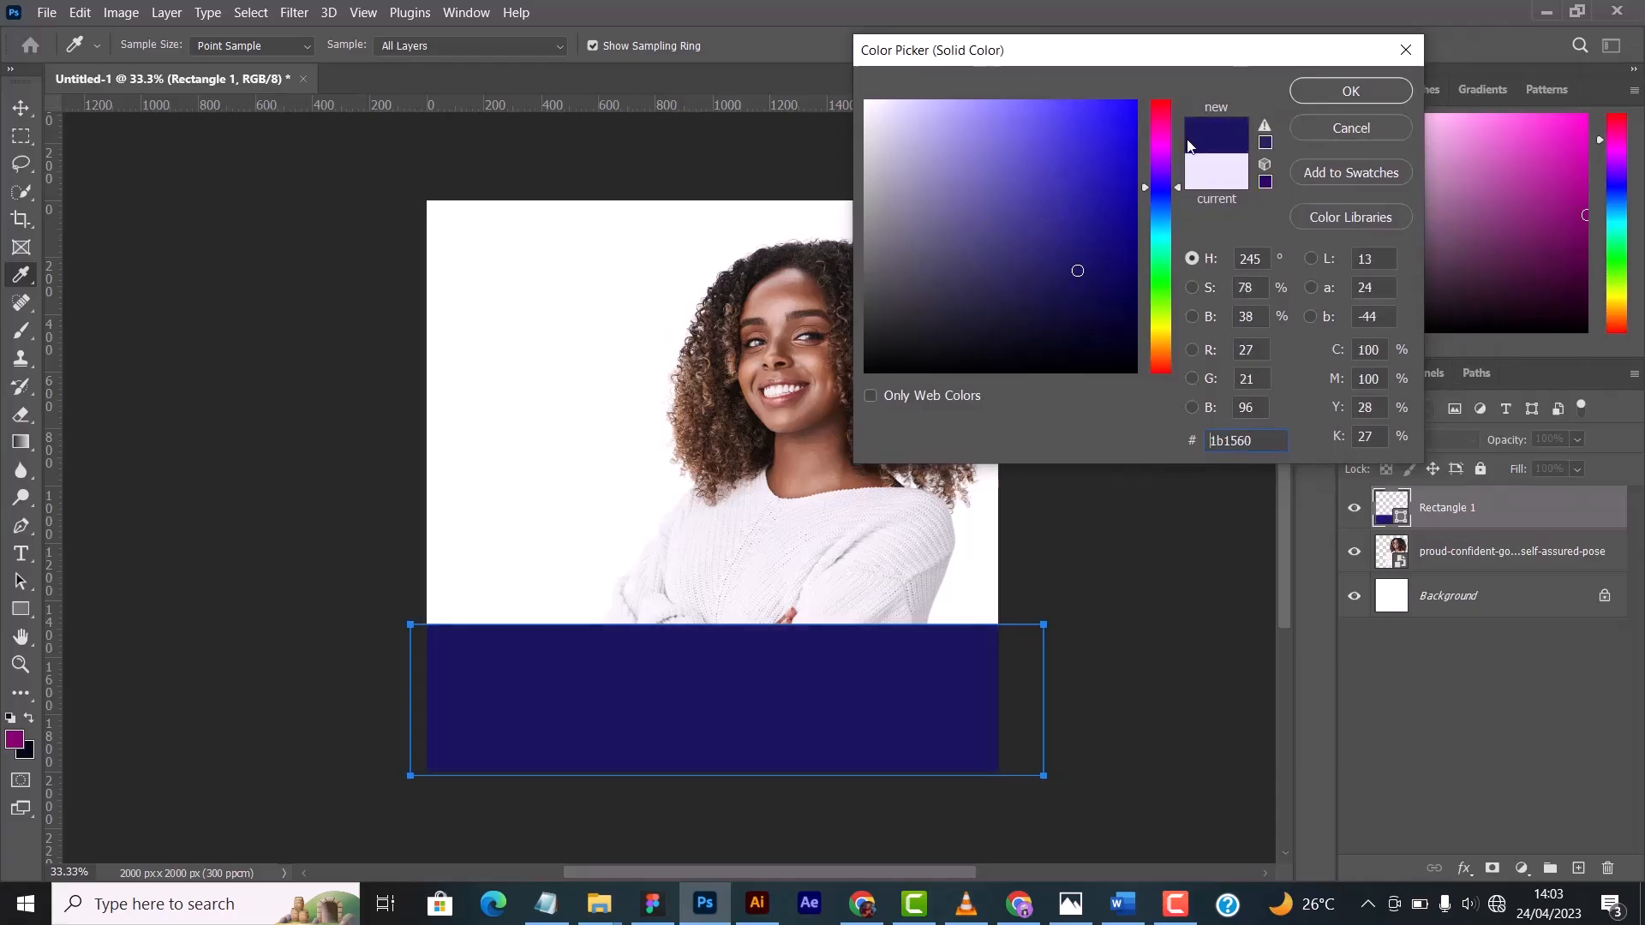
left_click(1371, 92)
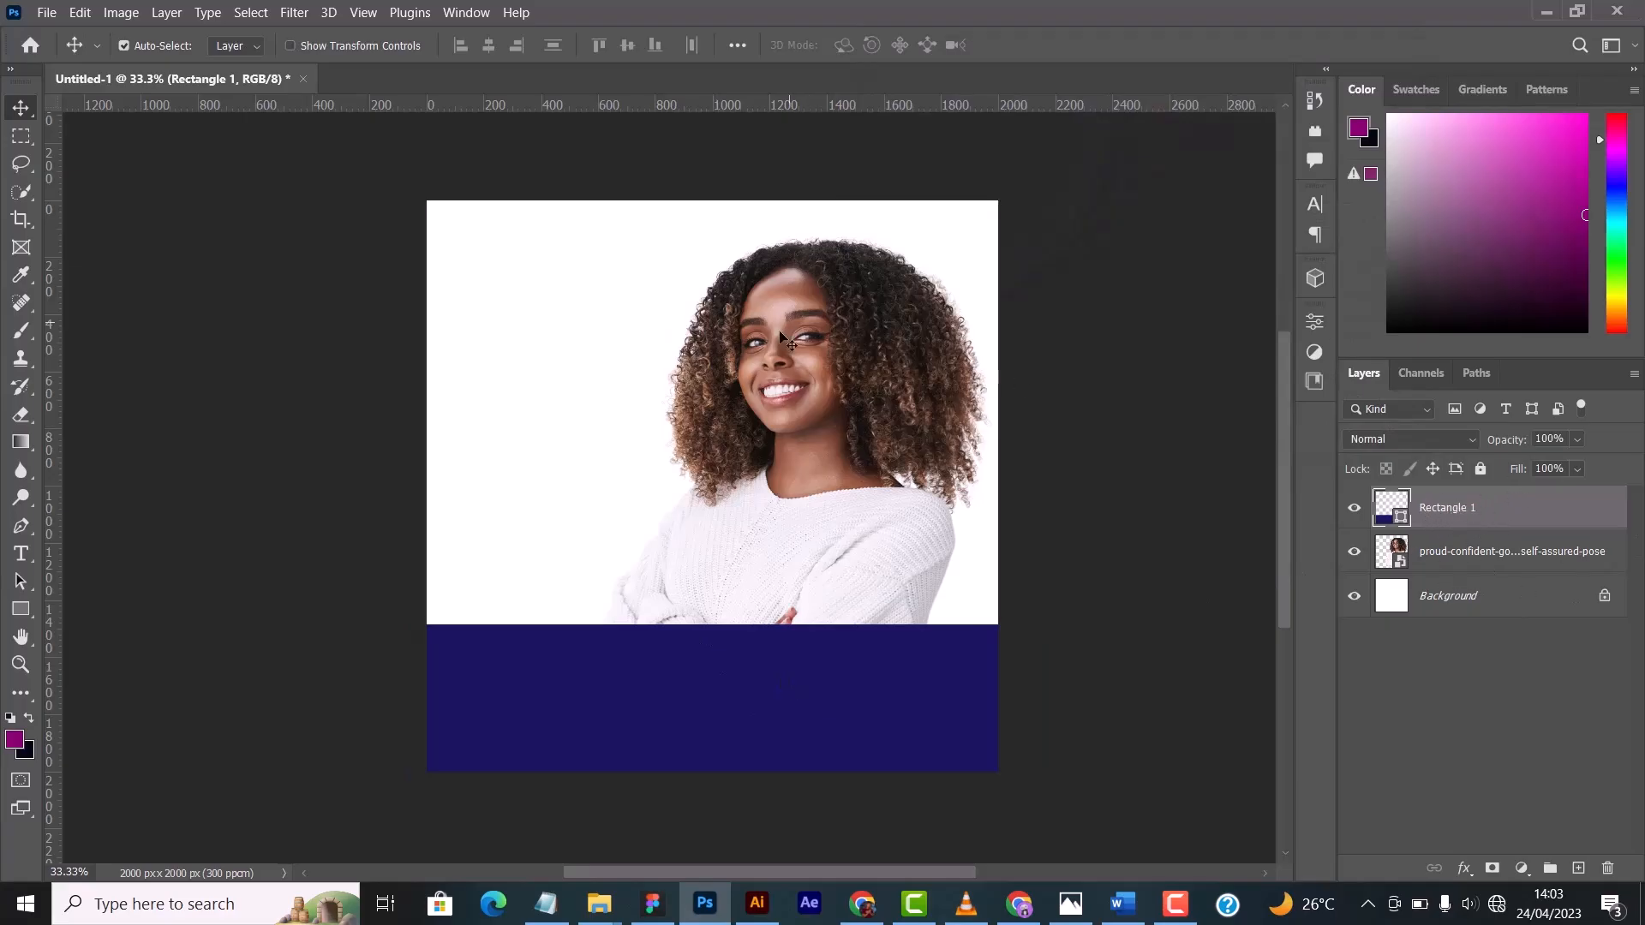
- Move the blue rectangle lower, and try its layer beneath the photo before placing the photo layer back under it
mouse_move(773, 376)
left_mouse_down()
mouse_move(775, 353)
mouse_move(772, 378)
left_mouse_up()
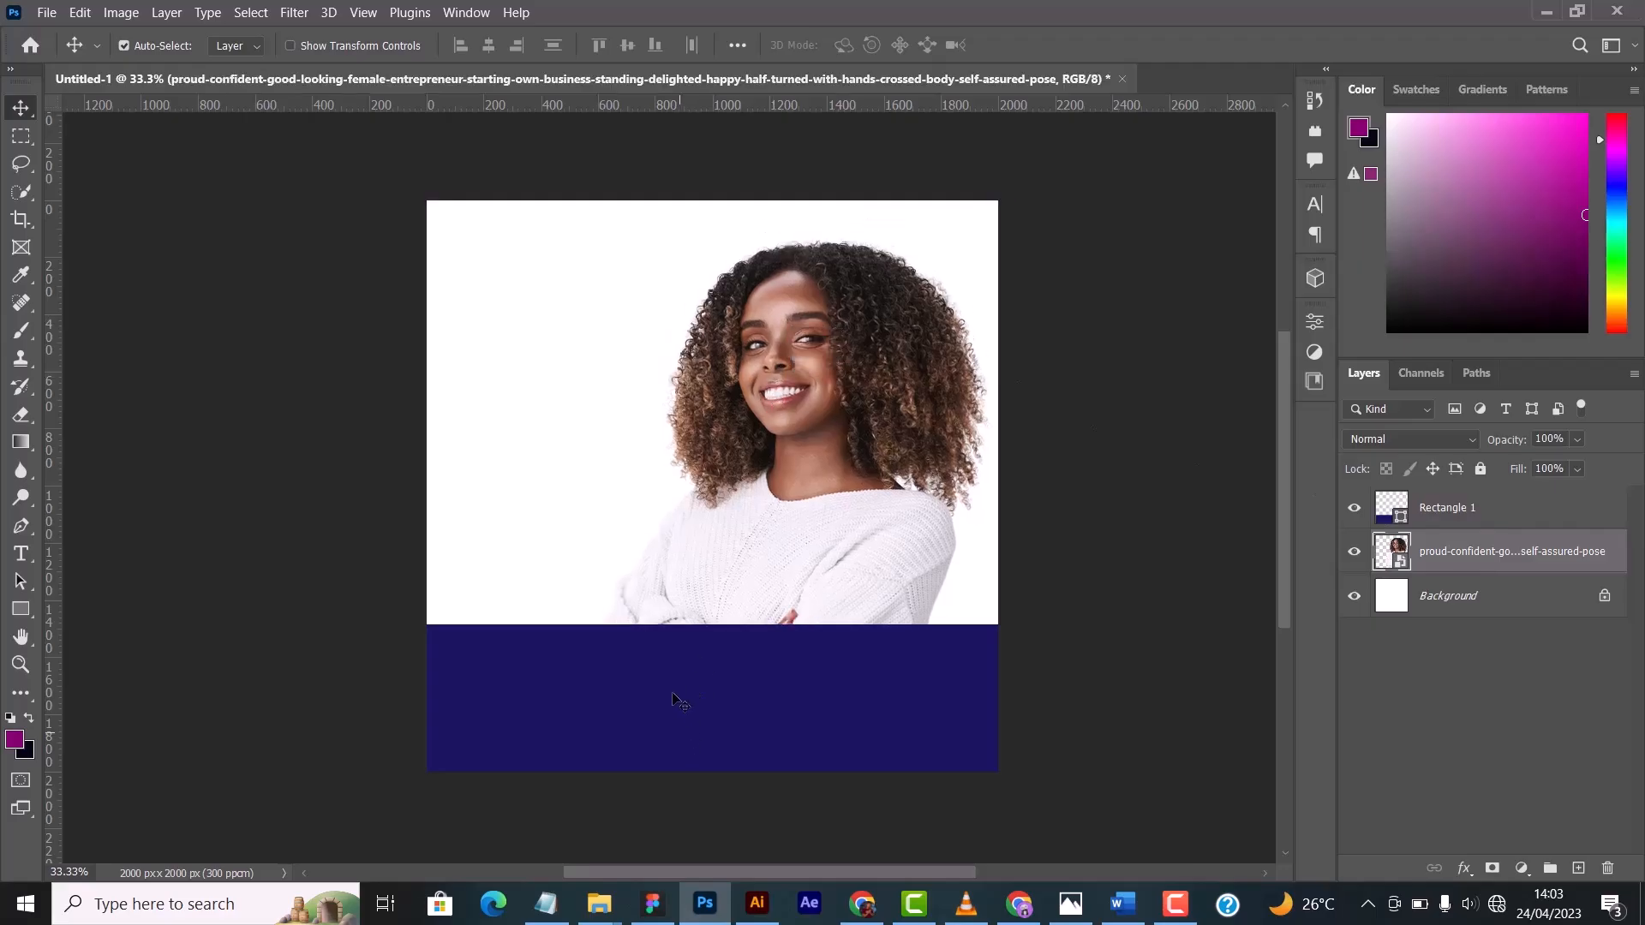
left_click_drag(676, 691, 682, 762)
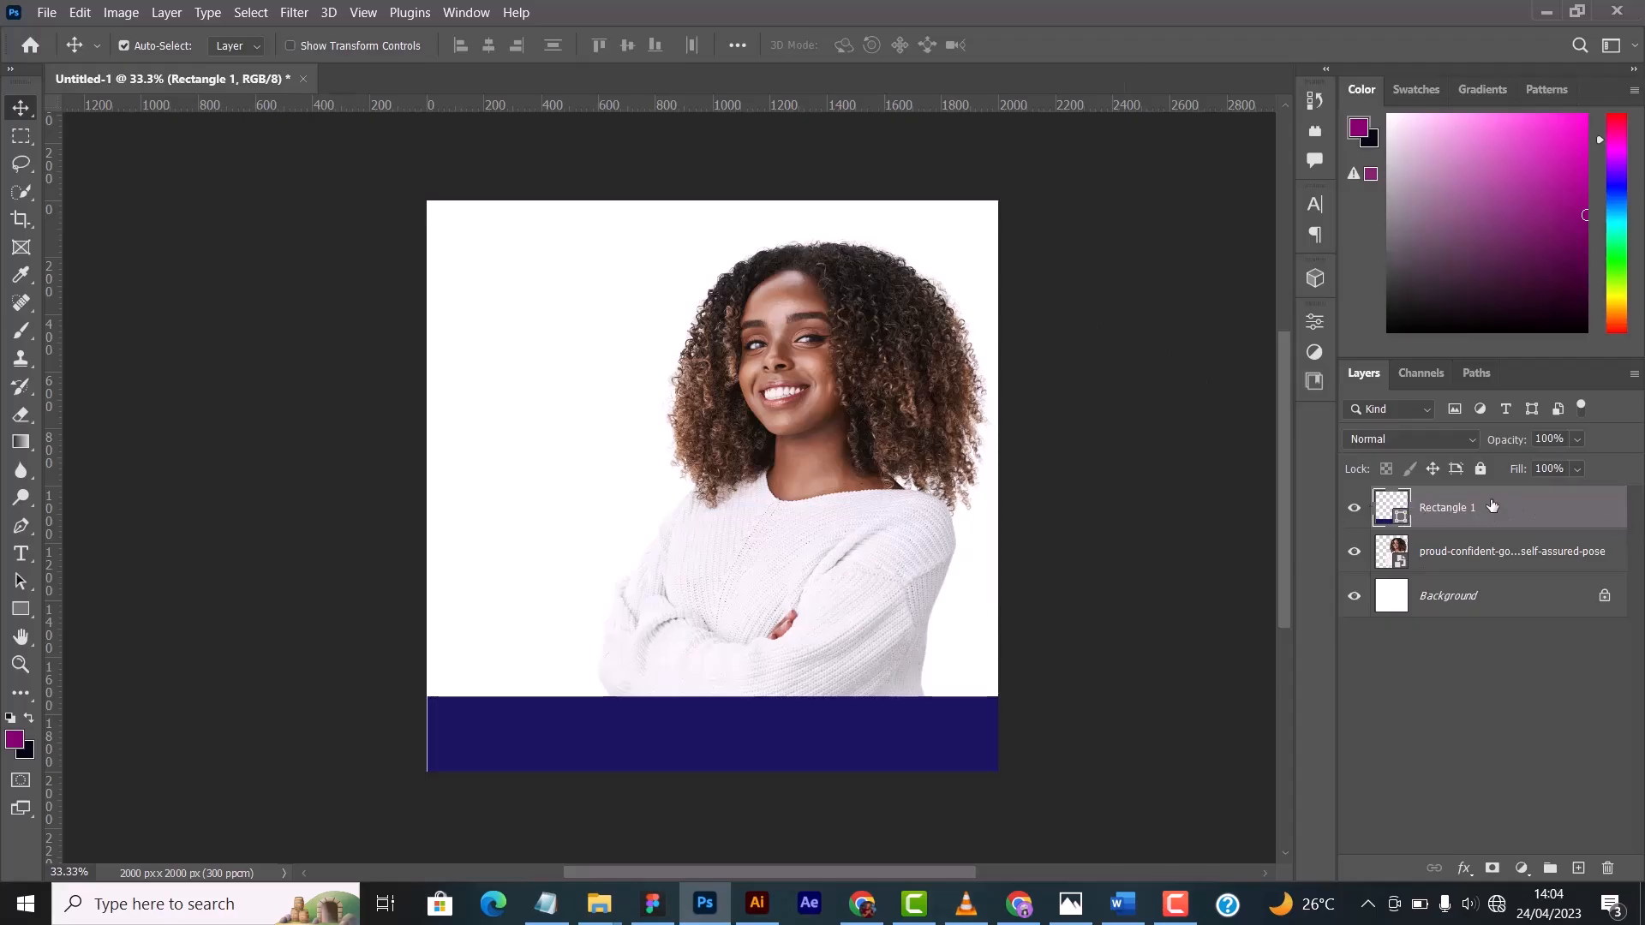
left_click_drag(1524, 524, 1513, 571)
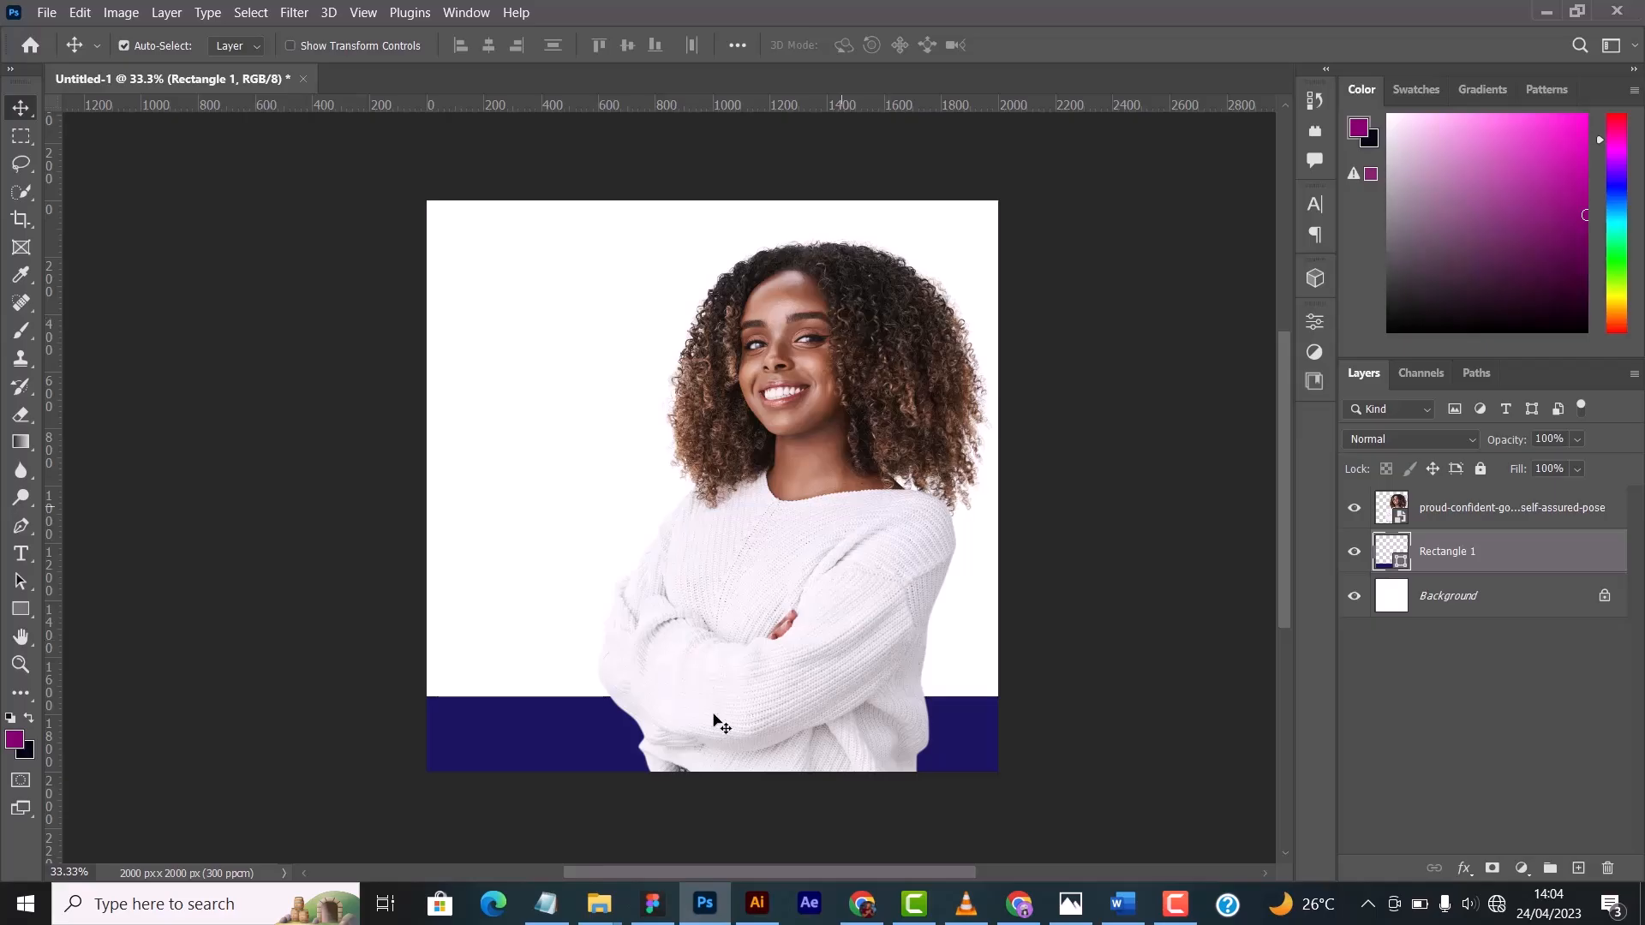
left_click_drag(749, 651, 778, 590)
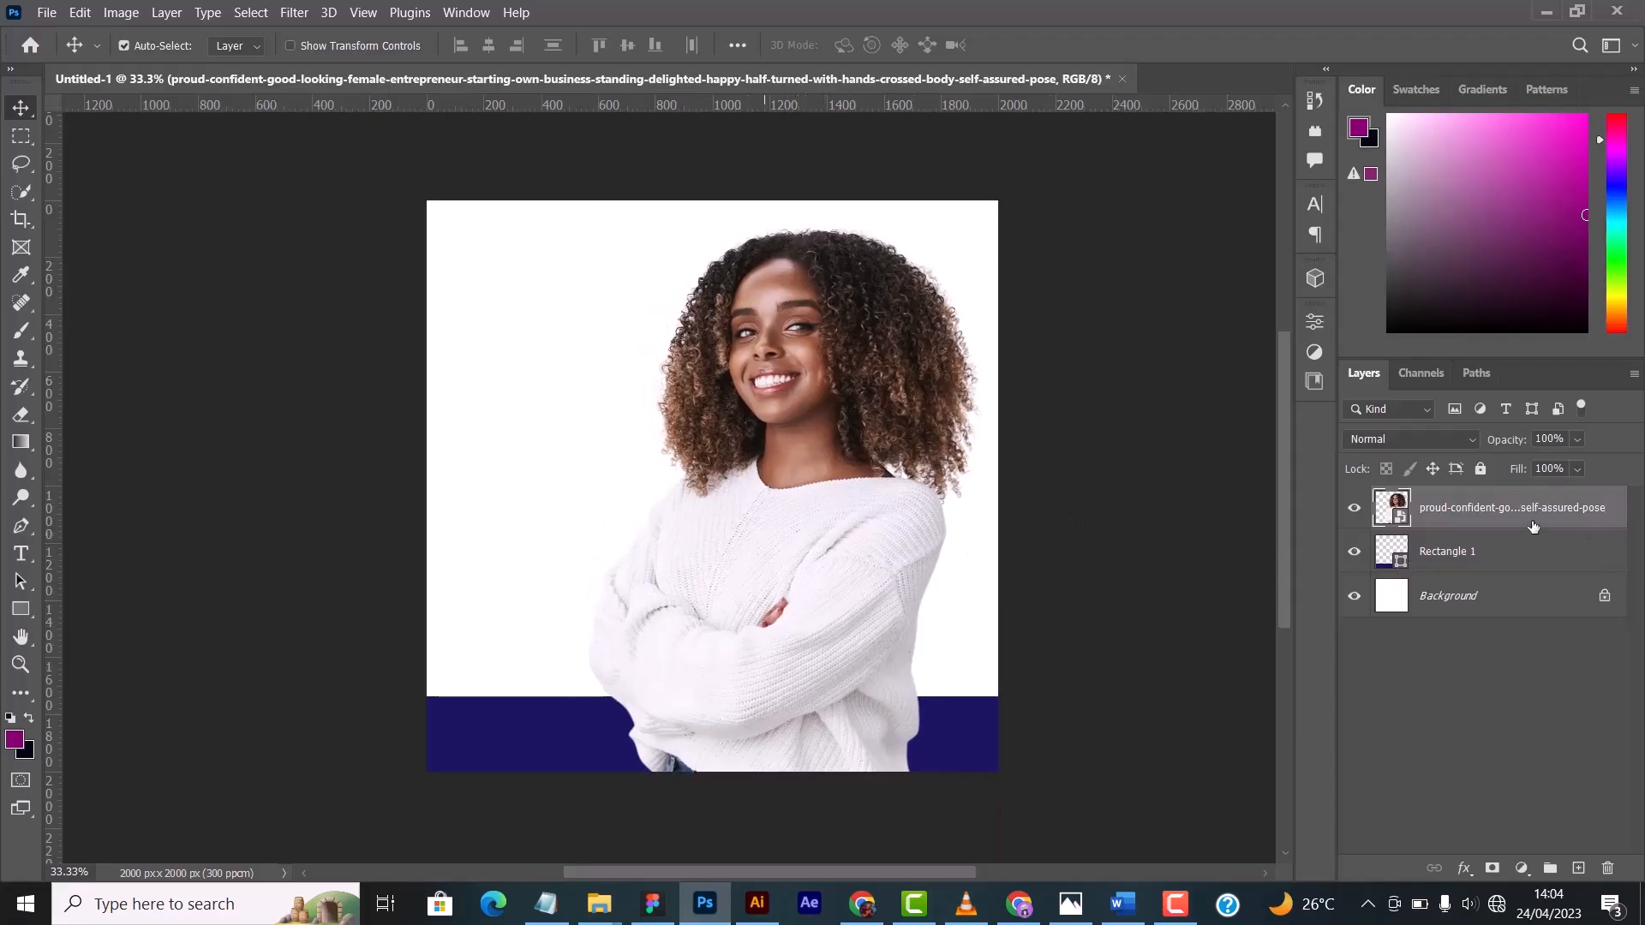
left_click_drag(1533, 526, 1520, 573)
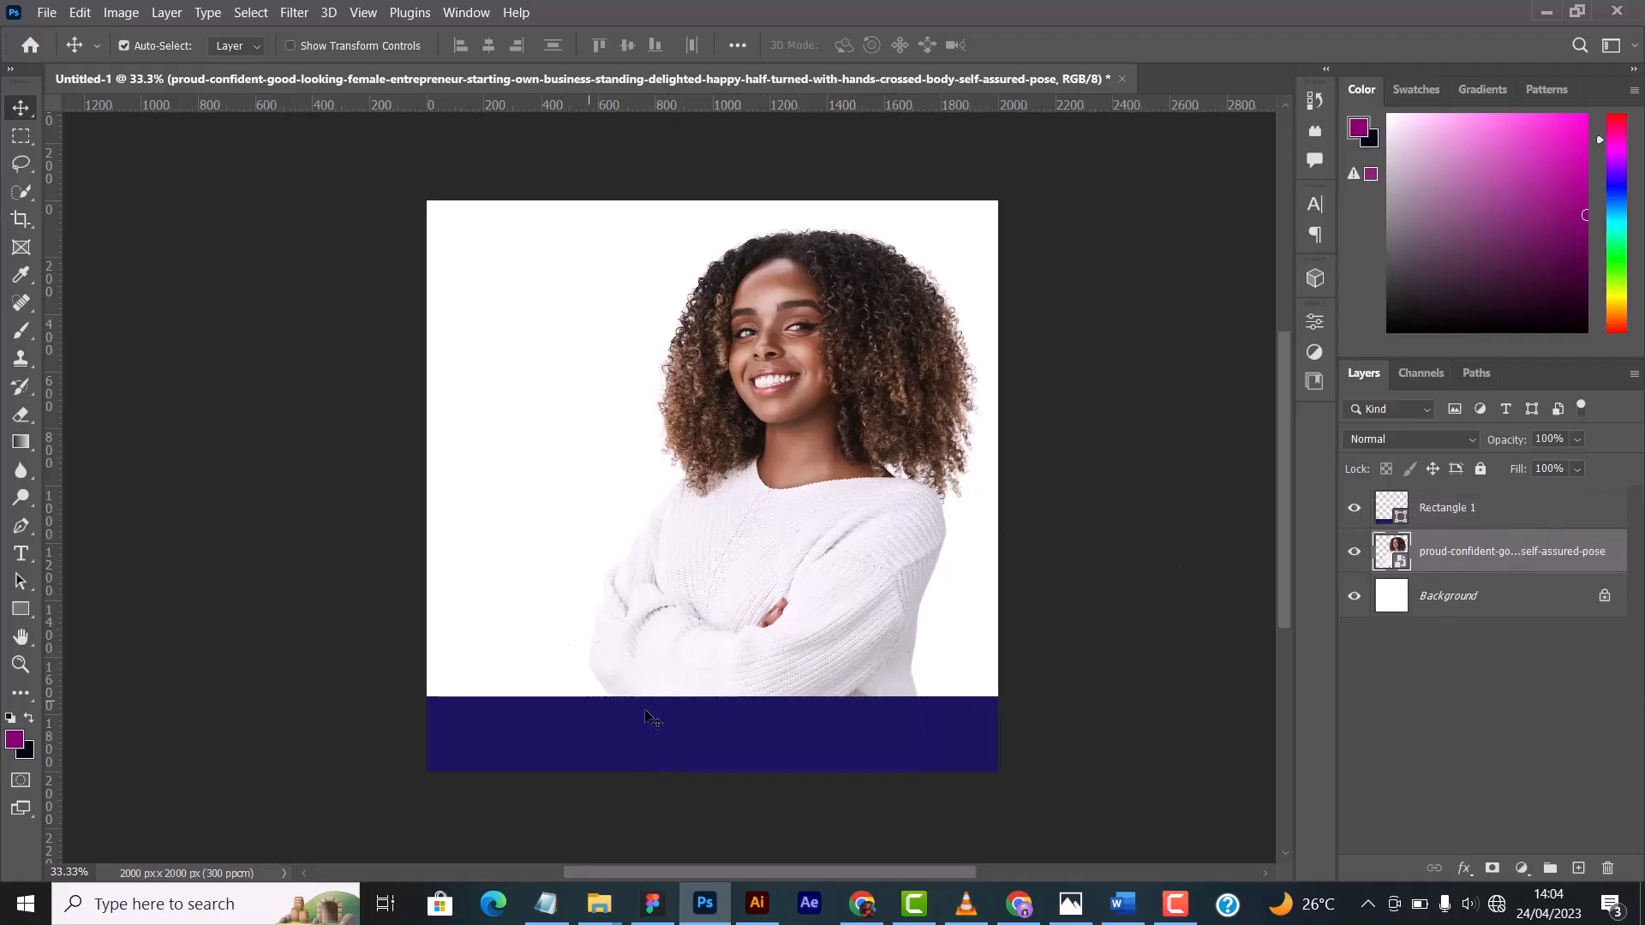
- Shift the photo slightly up and right, and lower the rectangle so only a narrow blue band covers the bottom of the canvas
left_click_drag(824, 501, 842, 486)
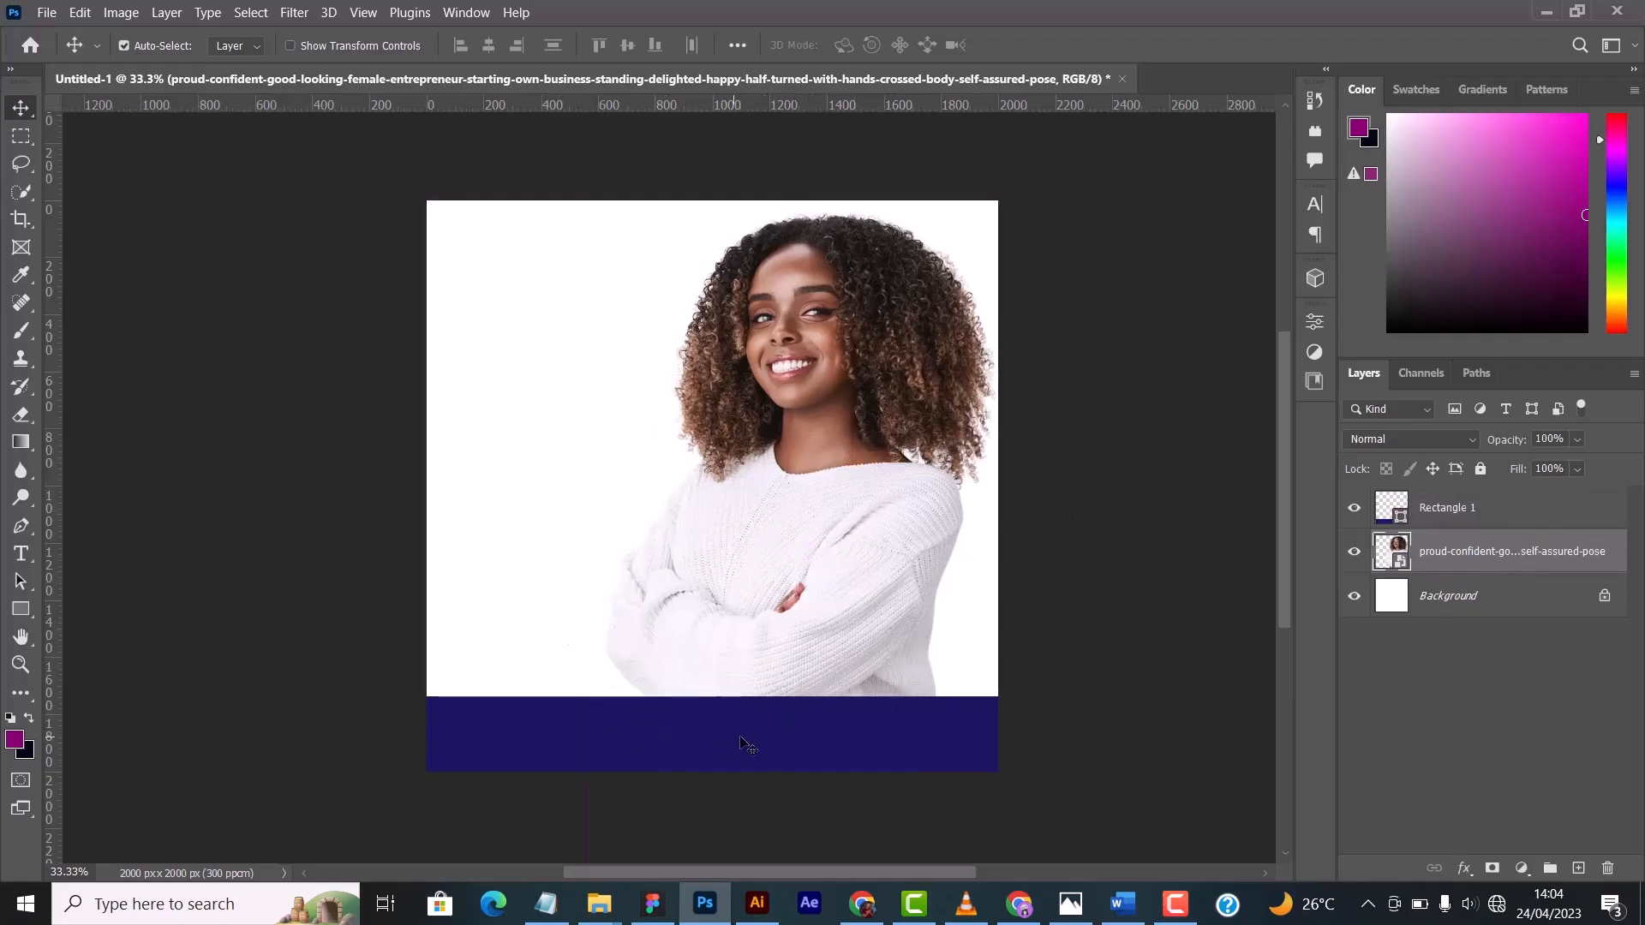
mouse_move(748, 746)
left_mouse_down()
mouse_move(750, 704)
mouse_move(752, 742)
left_mouse_up()
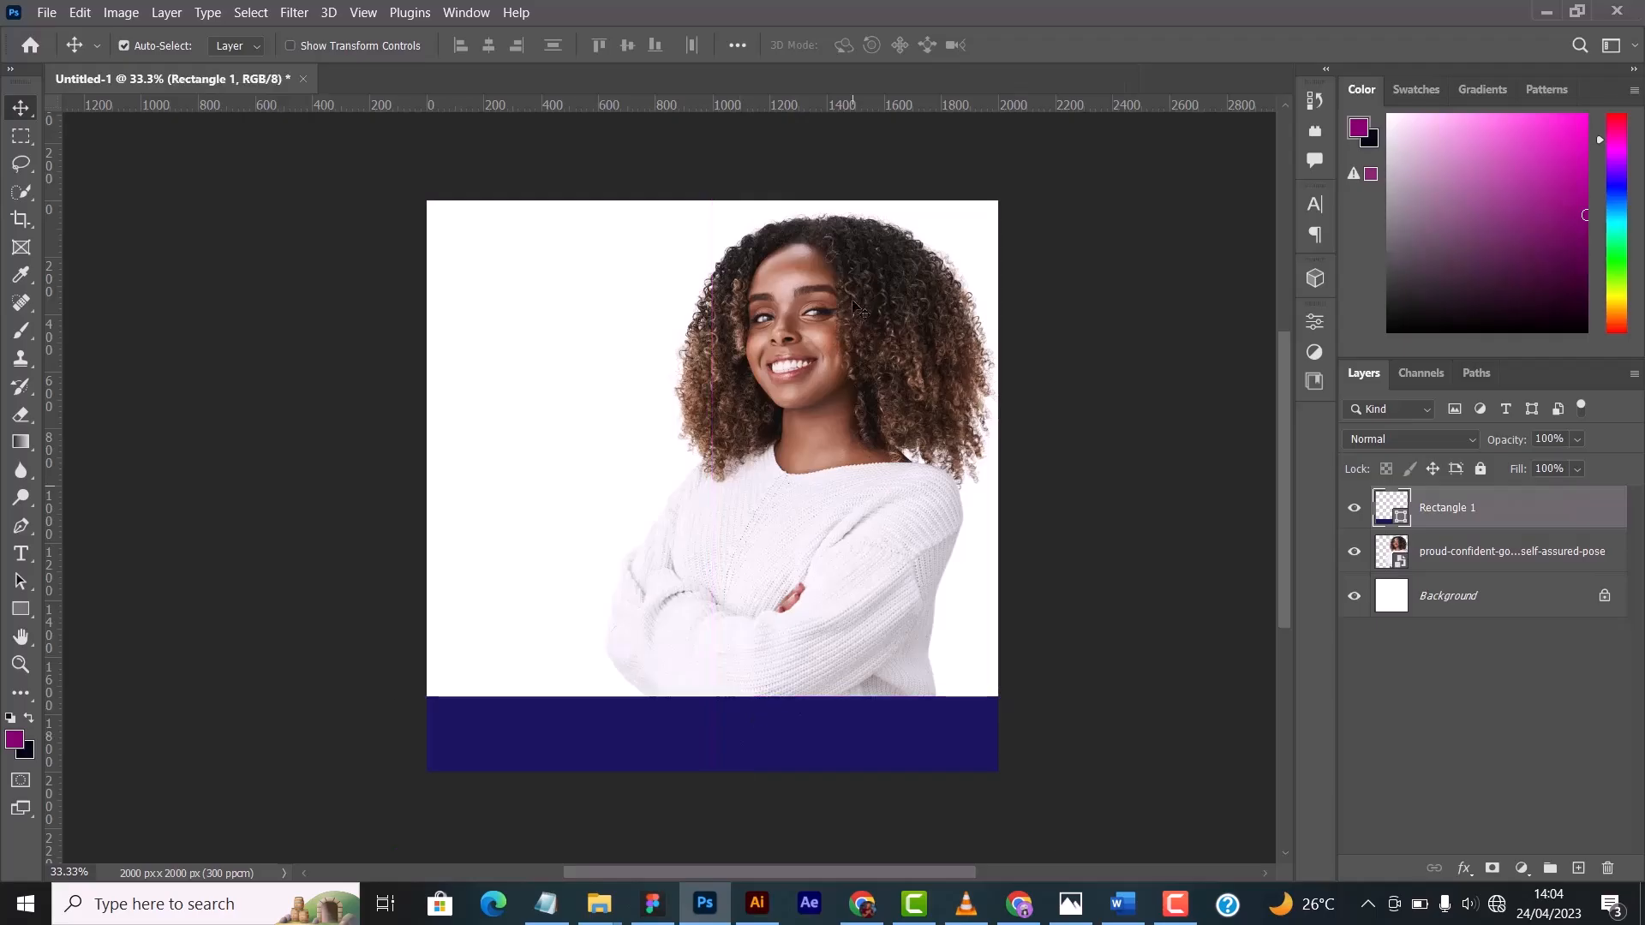
mouse_move(828, 463)
left_mouse_down()
mouse_move(816, 469)
mouse_move(835, 436)
mouse_move(829, 490)
left_mouse_up()
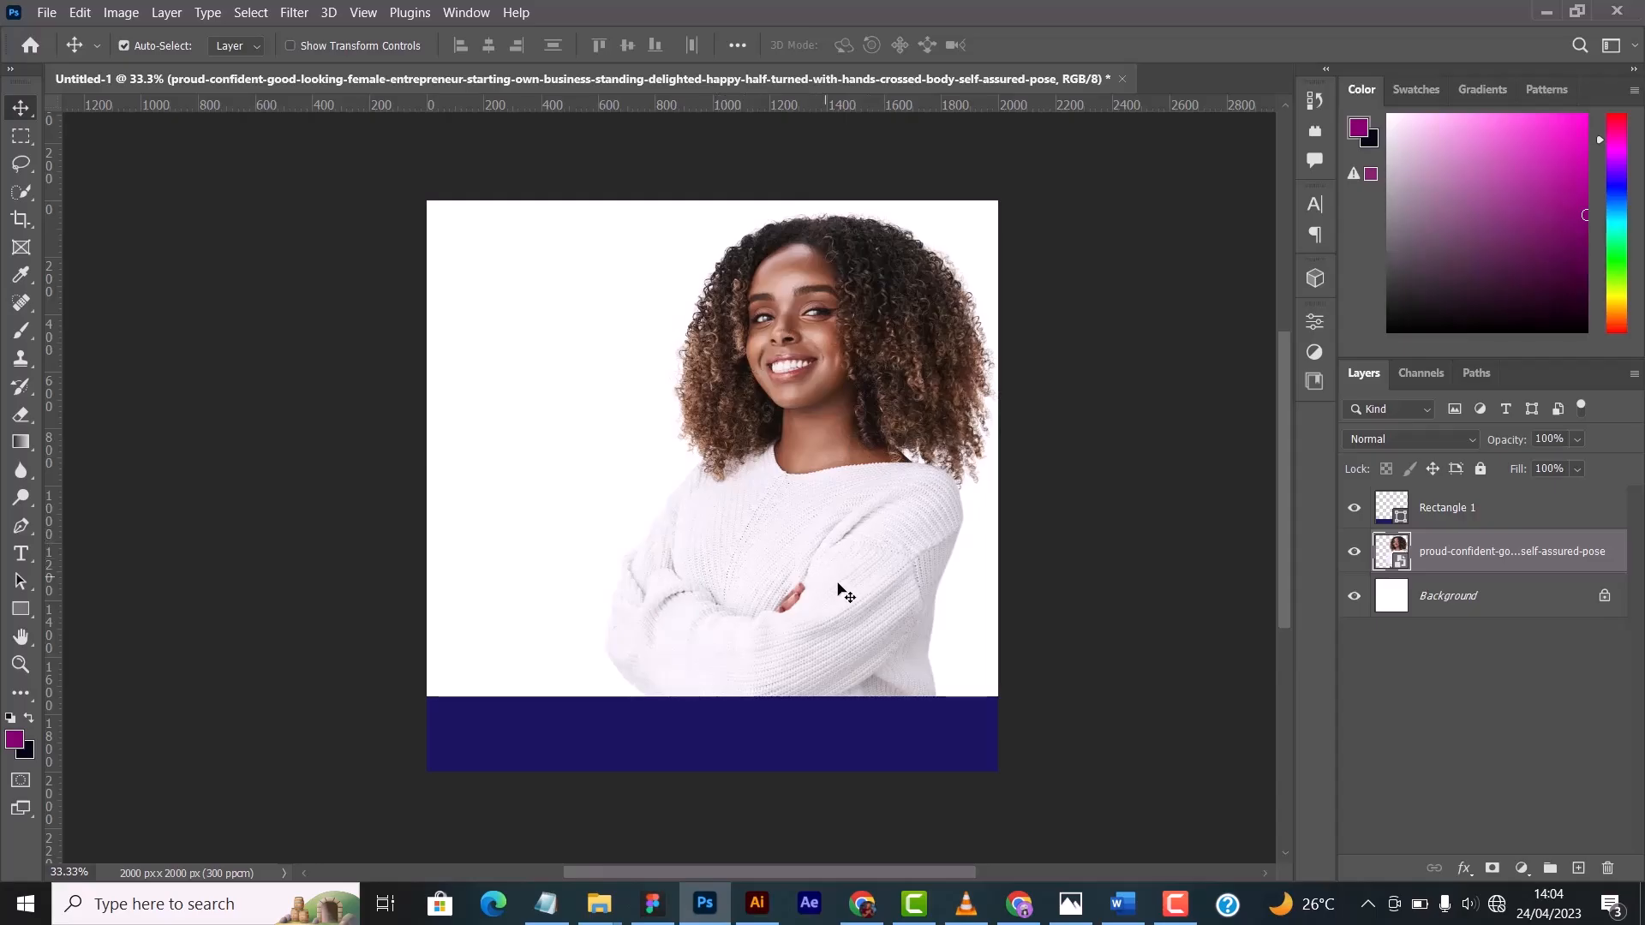
mouse_move(838, 584)
left_mouse_down()
mouse_move(872, 598)
mouse_move(769, 588)
mouse_move(815, 585)
left_mouse_up()
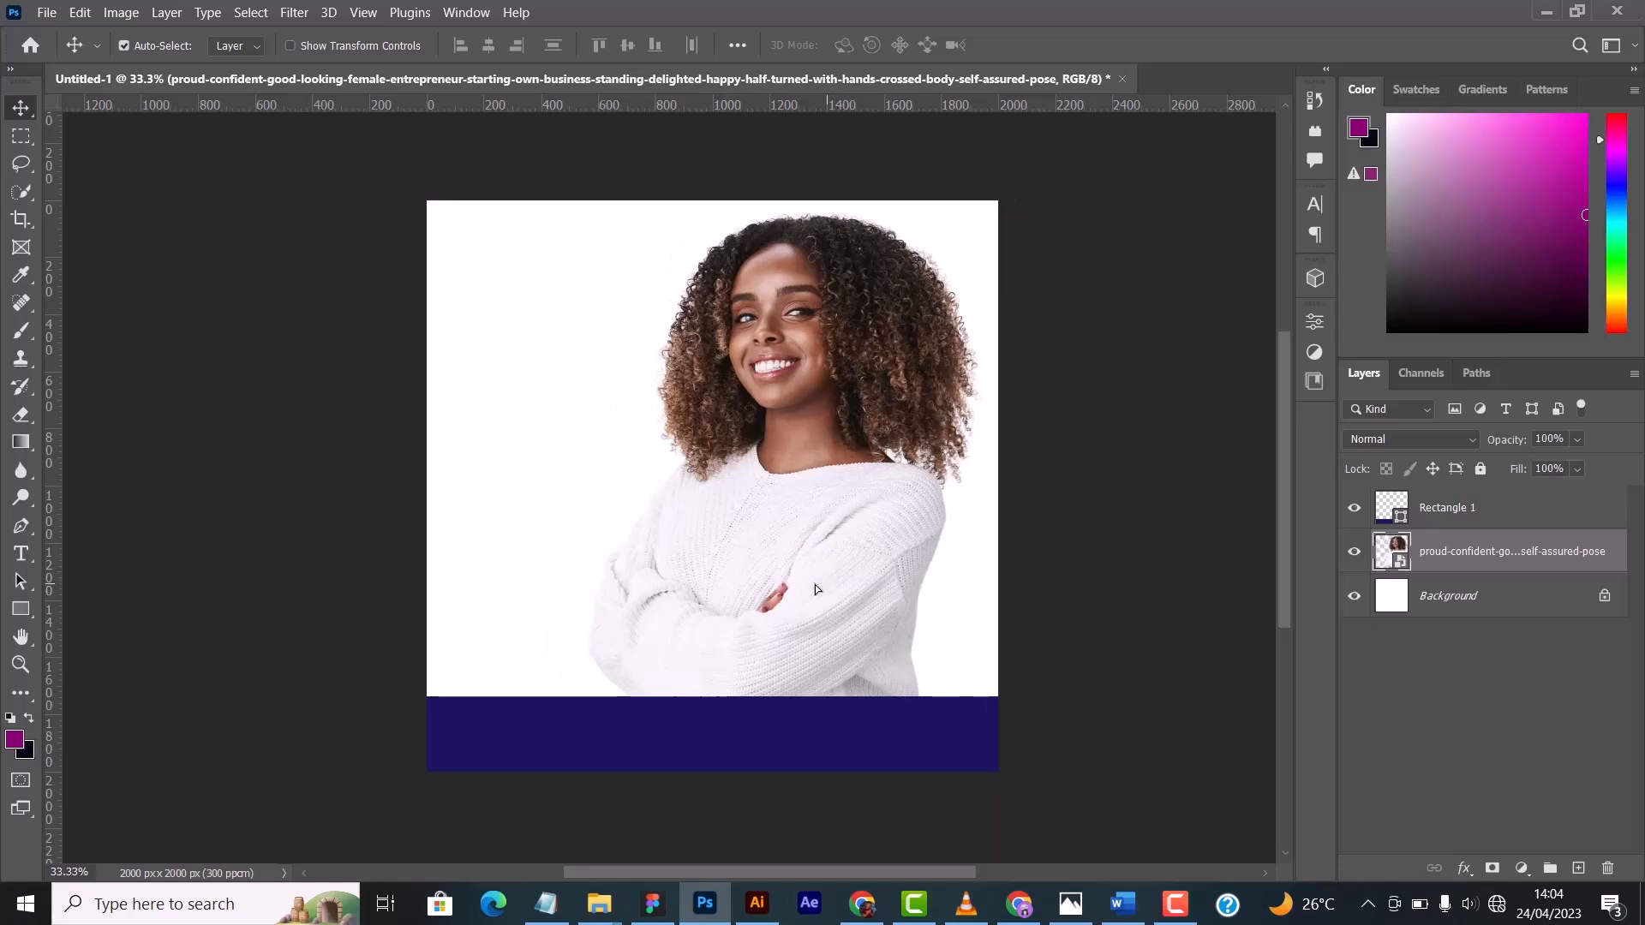
left_click(754, 738)
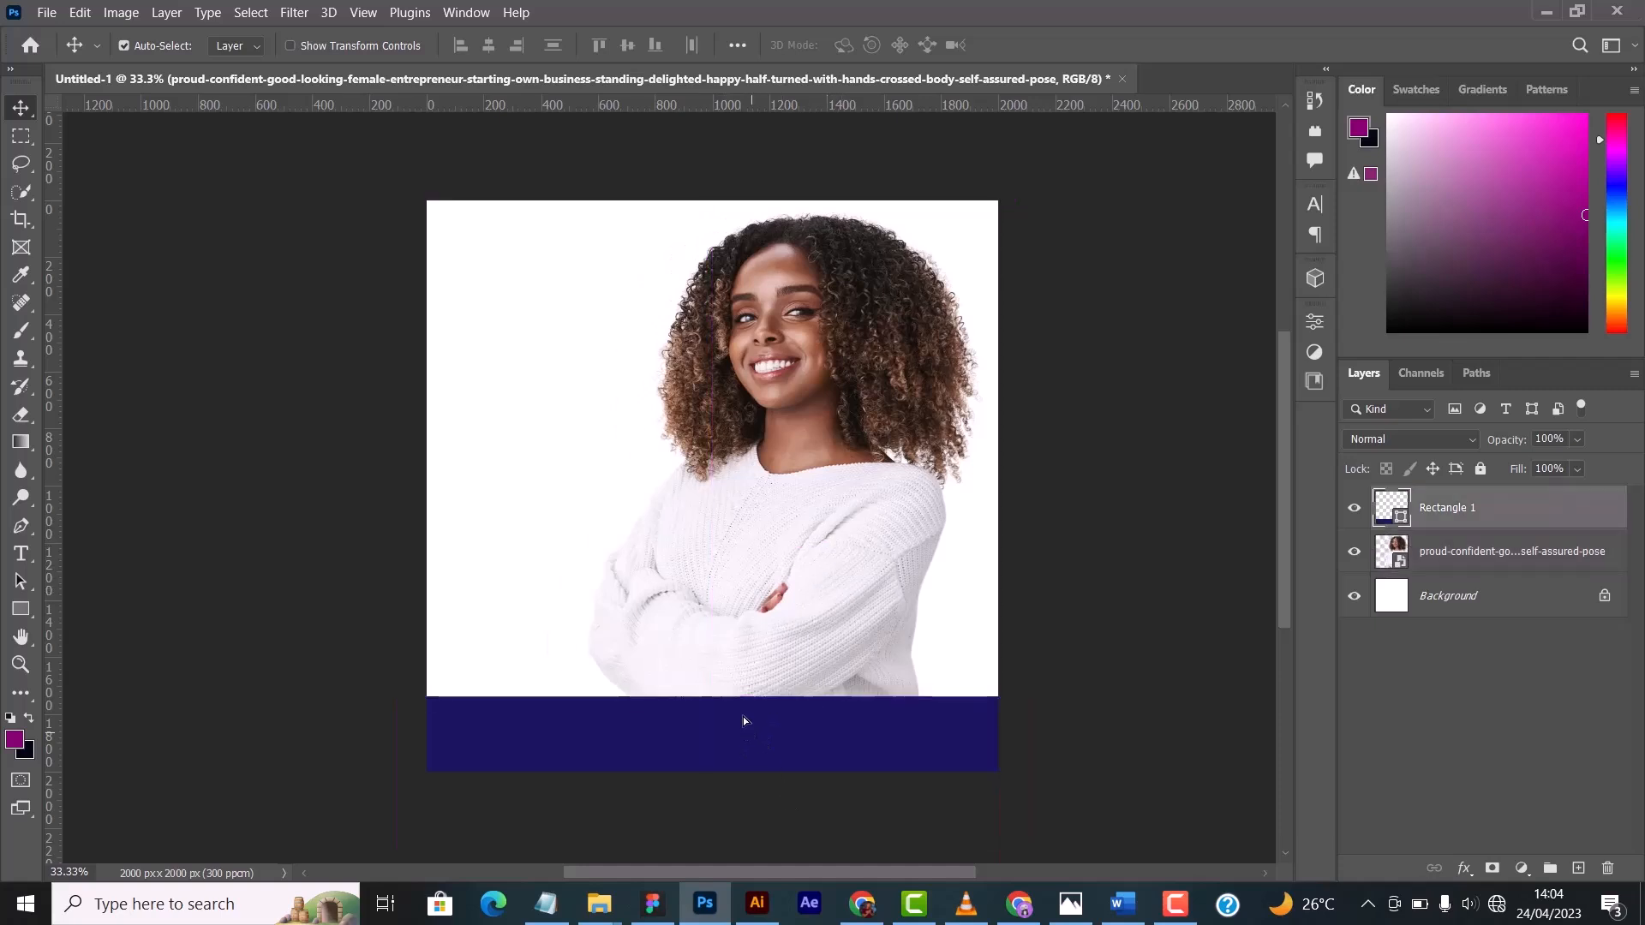
left_click_drag(781, 393, 798, 394)
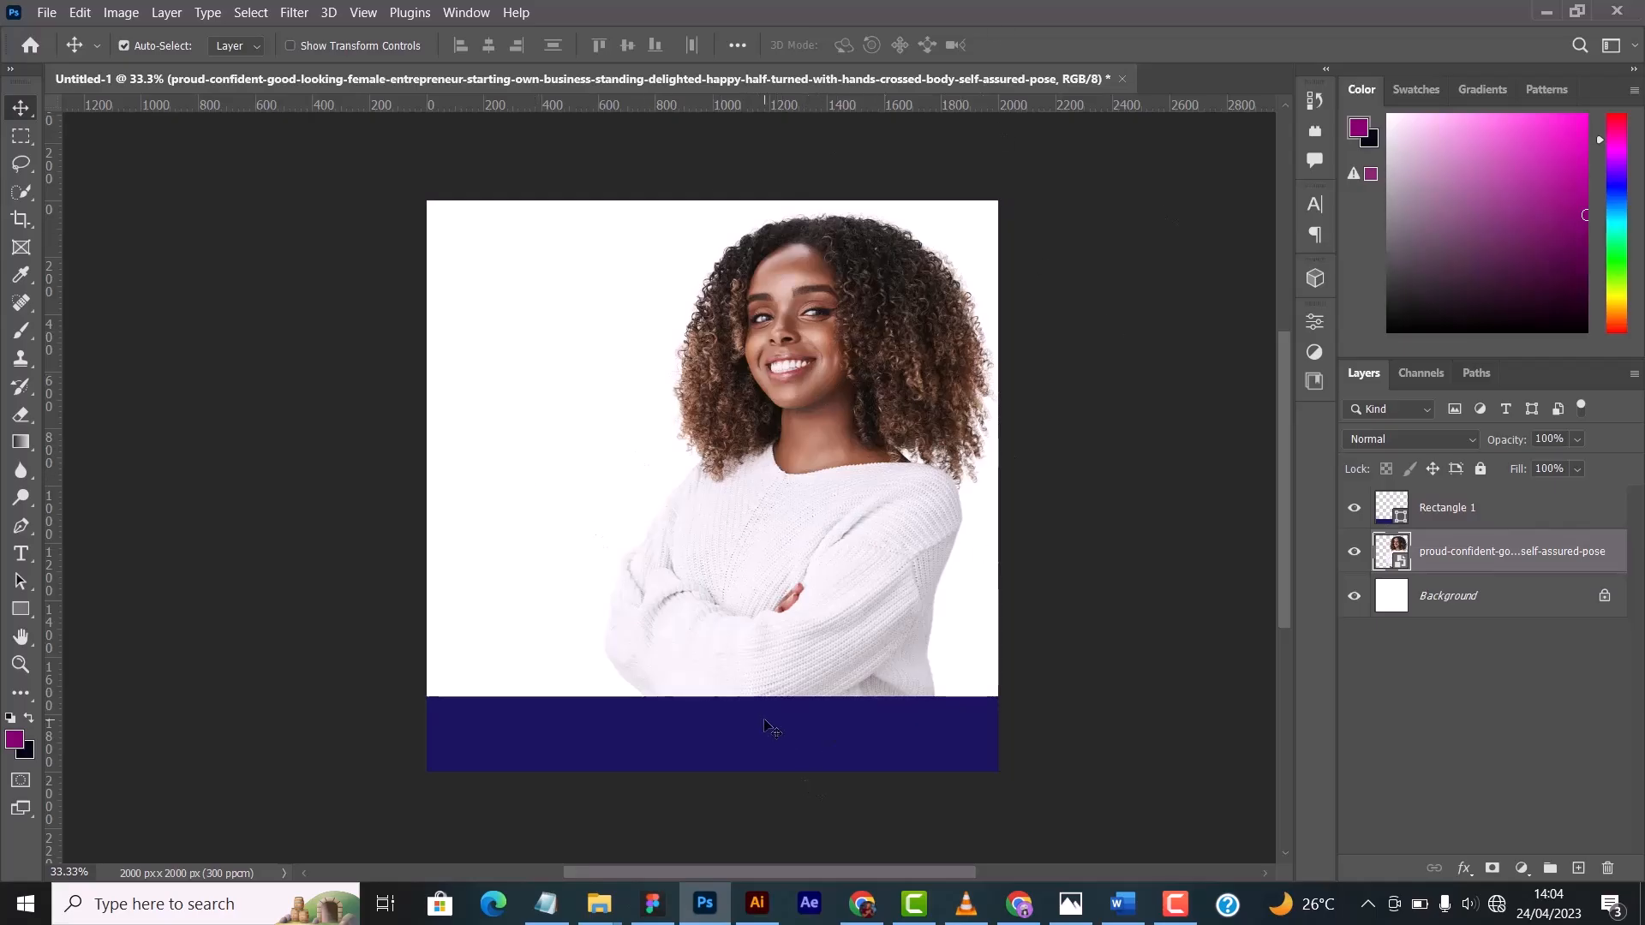
mouse_move(765, 721)
left_mouse_down()
mouse_move(785, 762)
mouse_move(783, 740)
left_mouse_up()
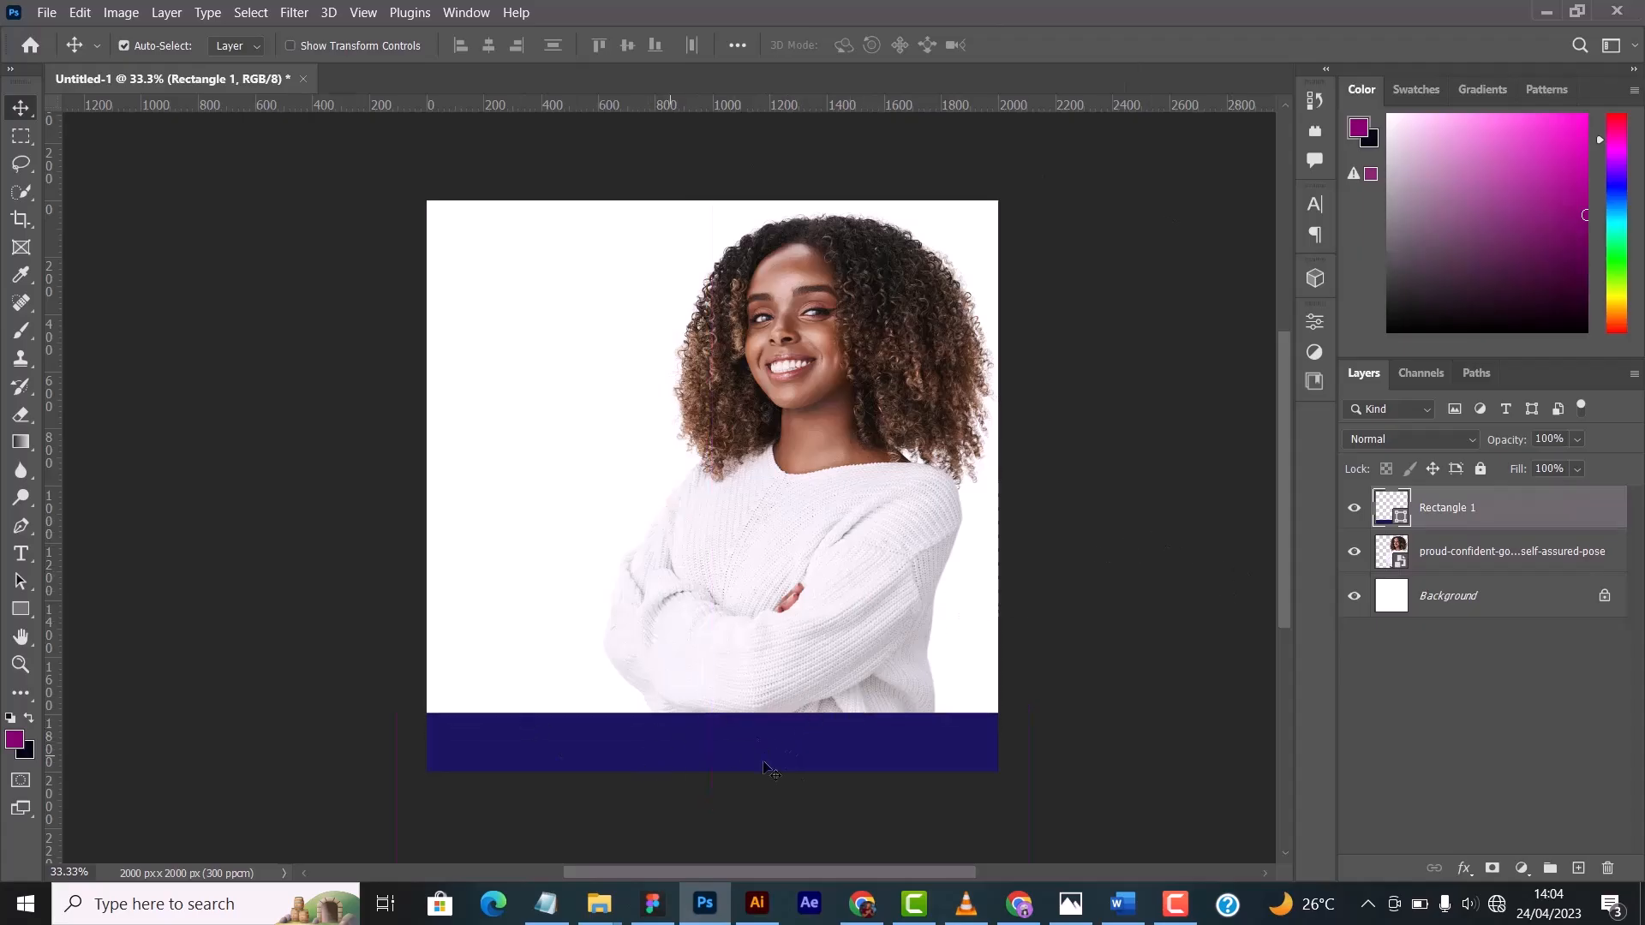
mouse_move(570, 758)
left_mouse_down()
mouse_move(881, 805)
mouse_move(558, 754)
mouse_move(563, 727)
mouse_move(561, 747)
left_mouse_up()
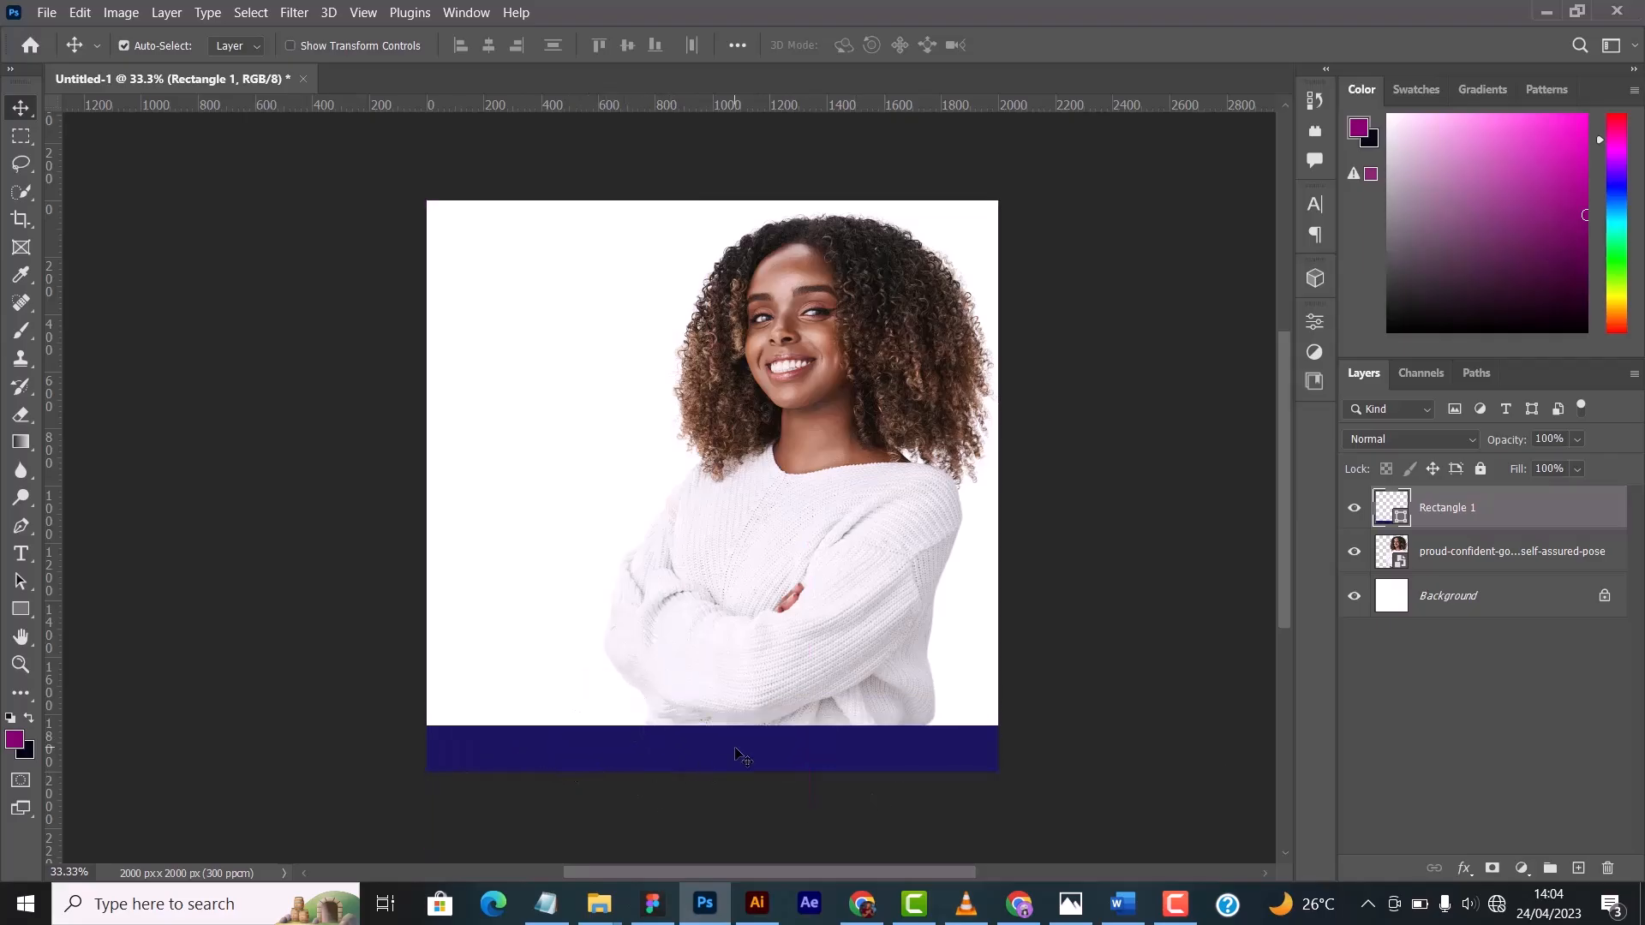
- Add a "Lorem Ipsum" text in Montserrat Bold 8 pt and move it onto the blue band
left_click(20, 553)
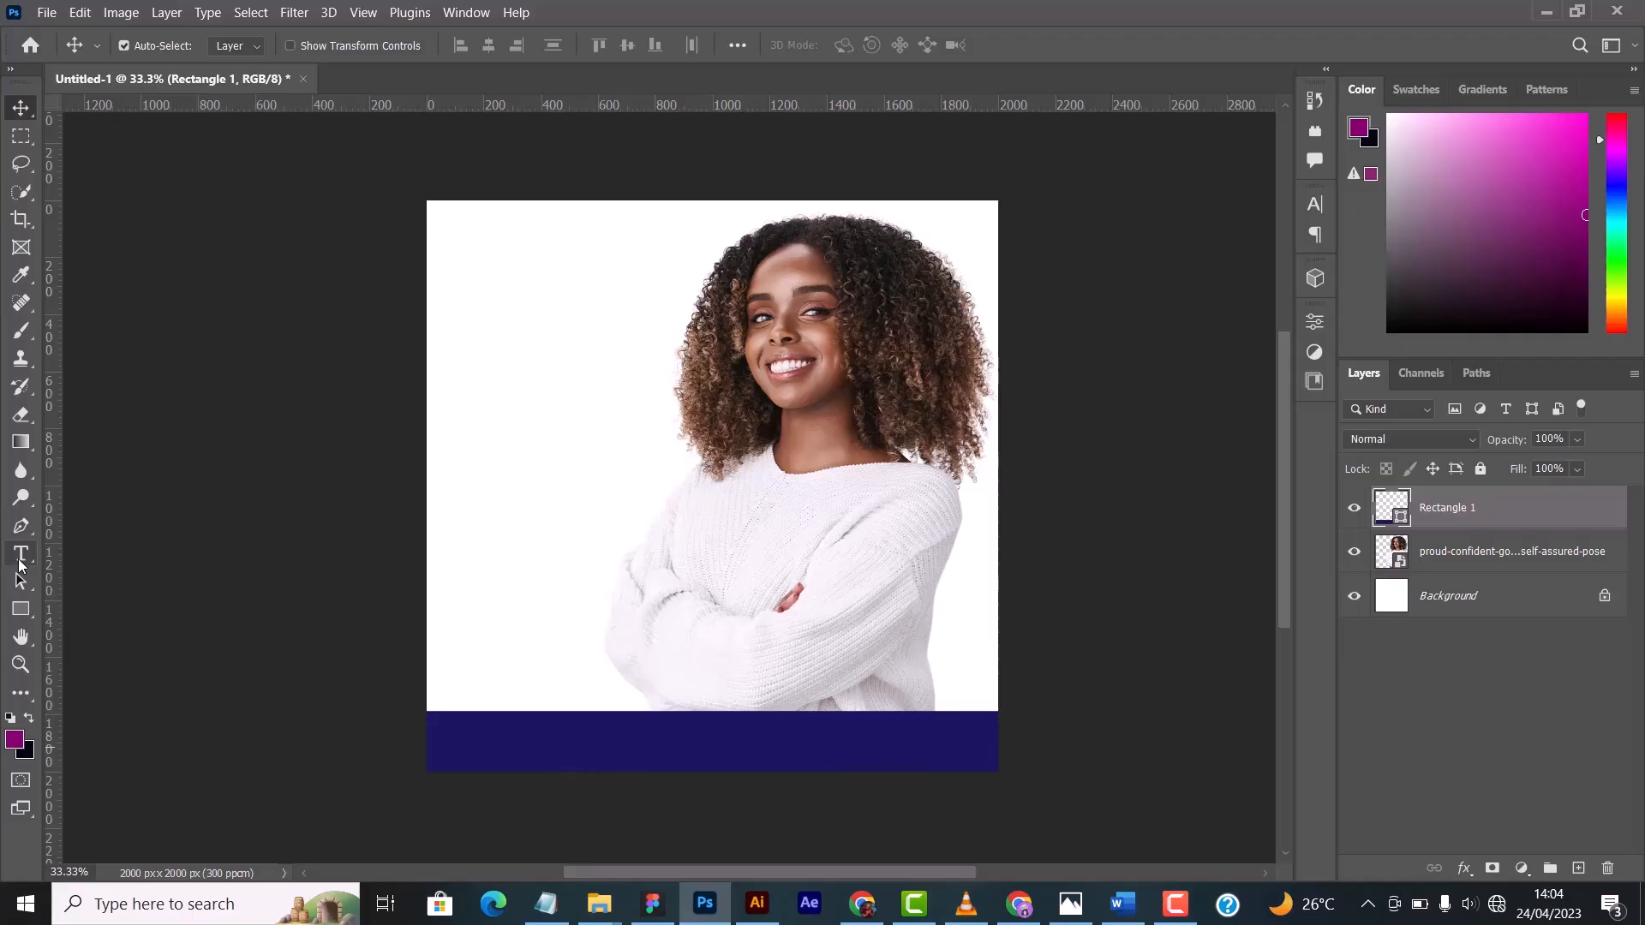
left_click(489, 440)
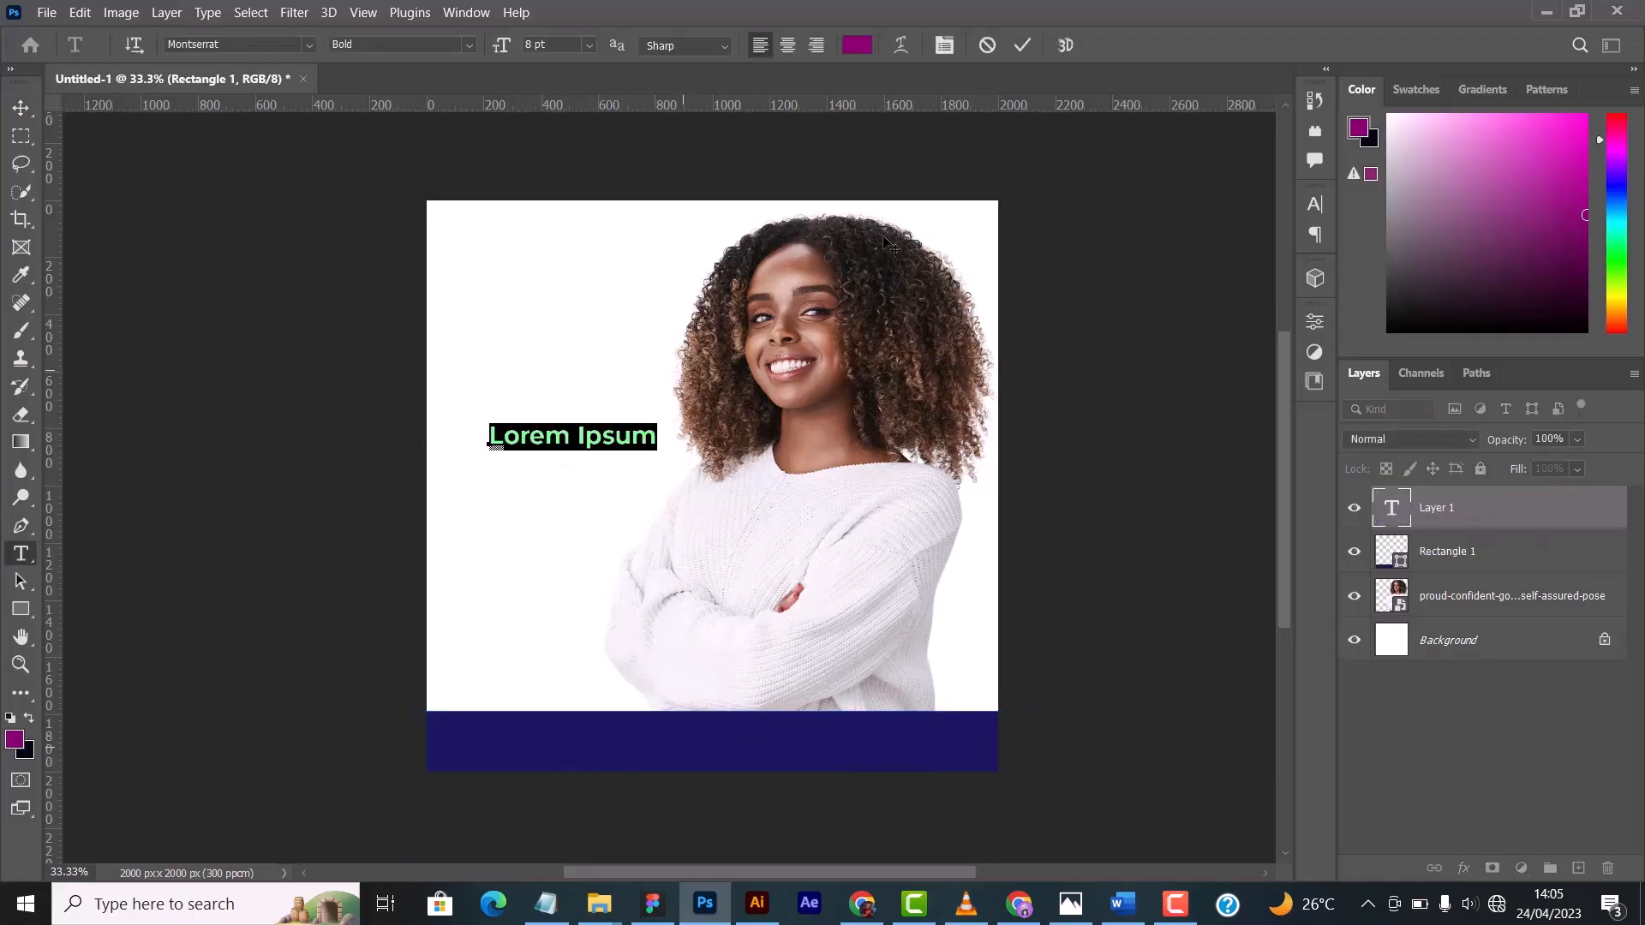
left_click(1022, 44)
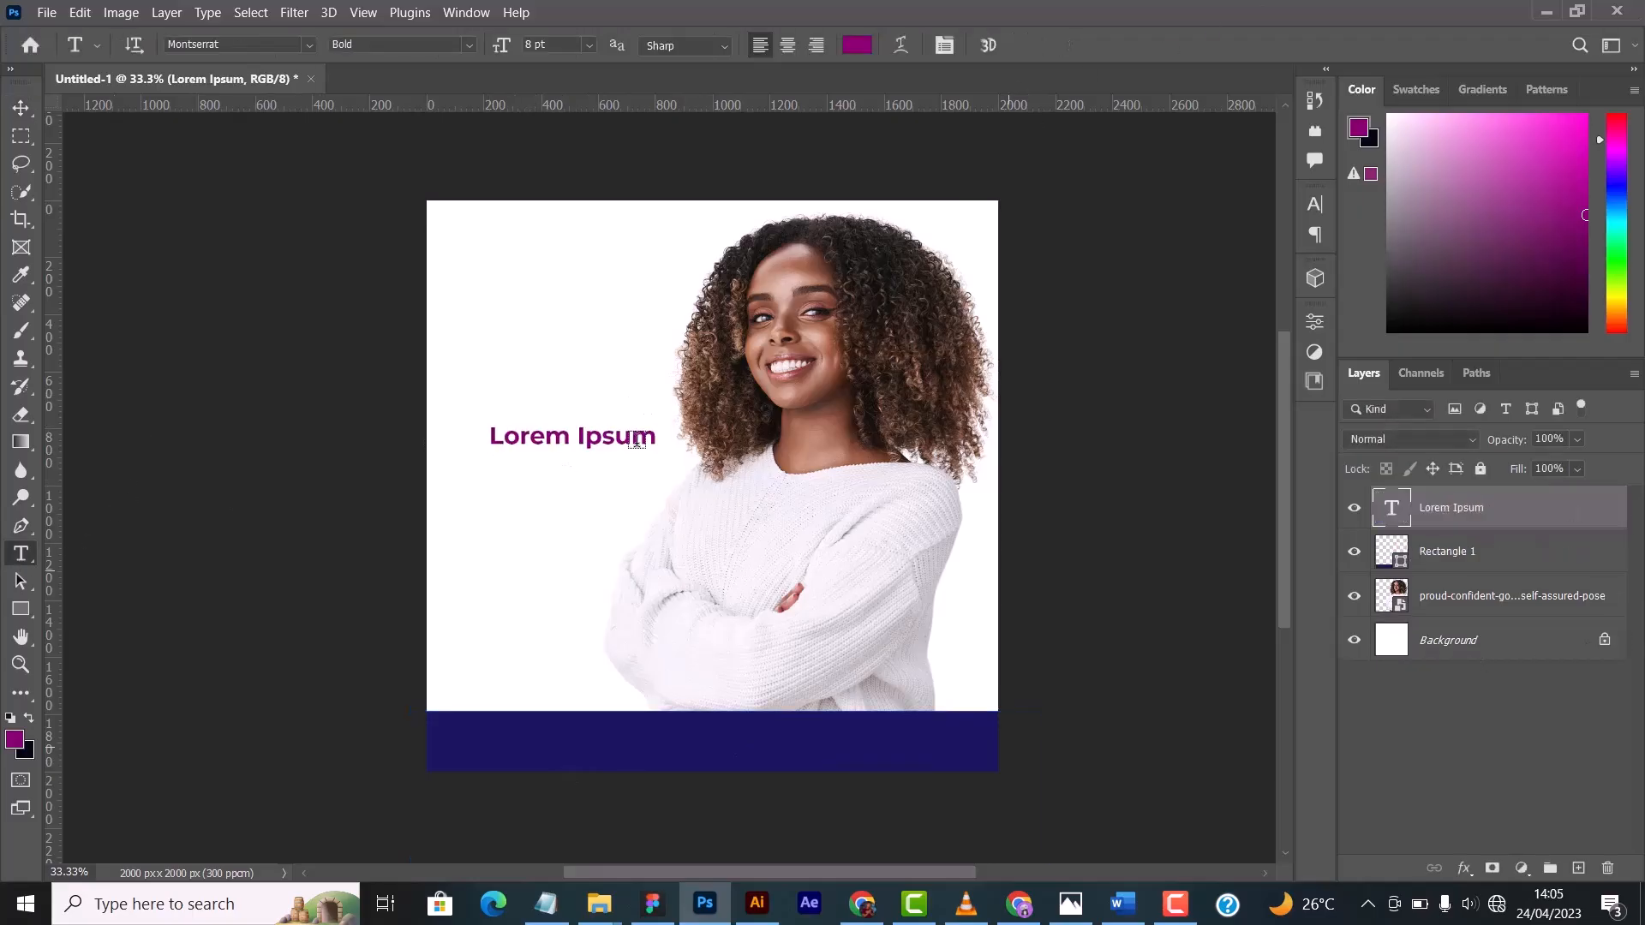
left_click(21, 107)
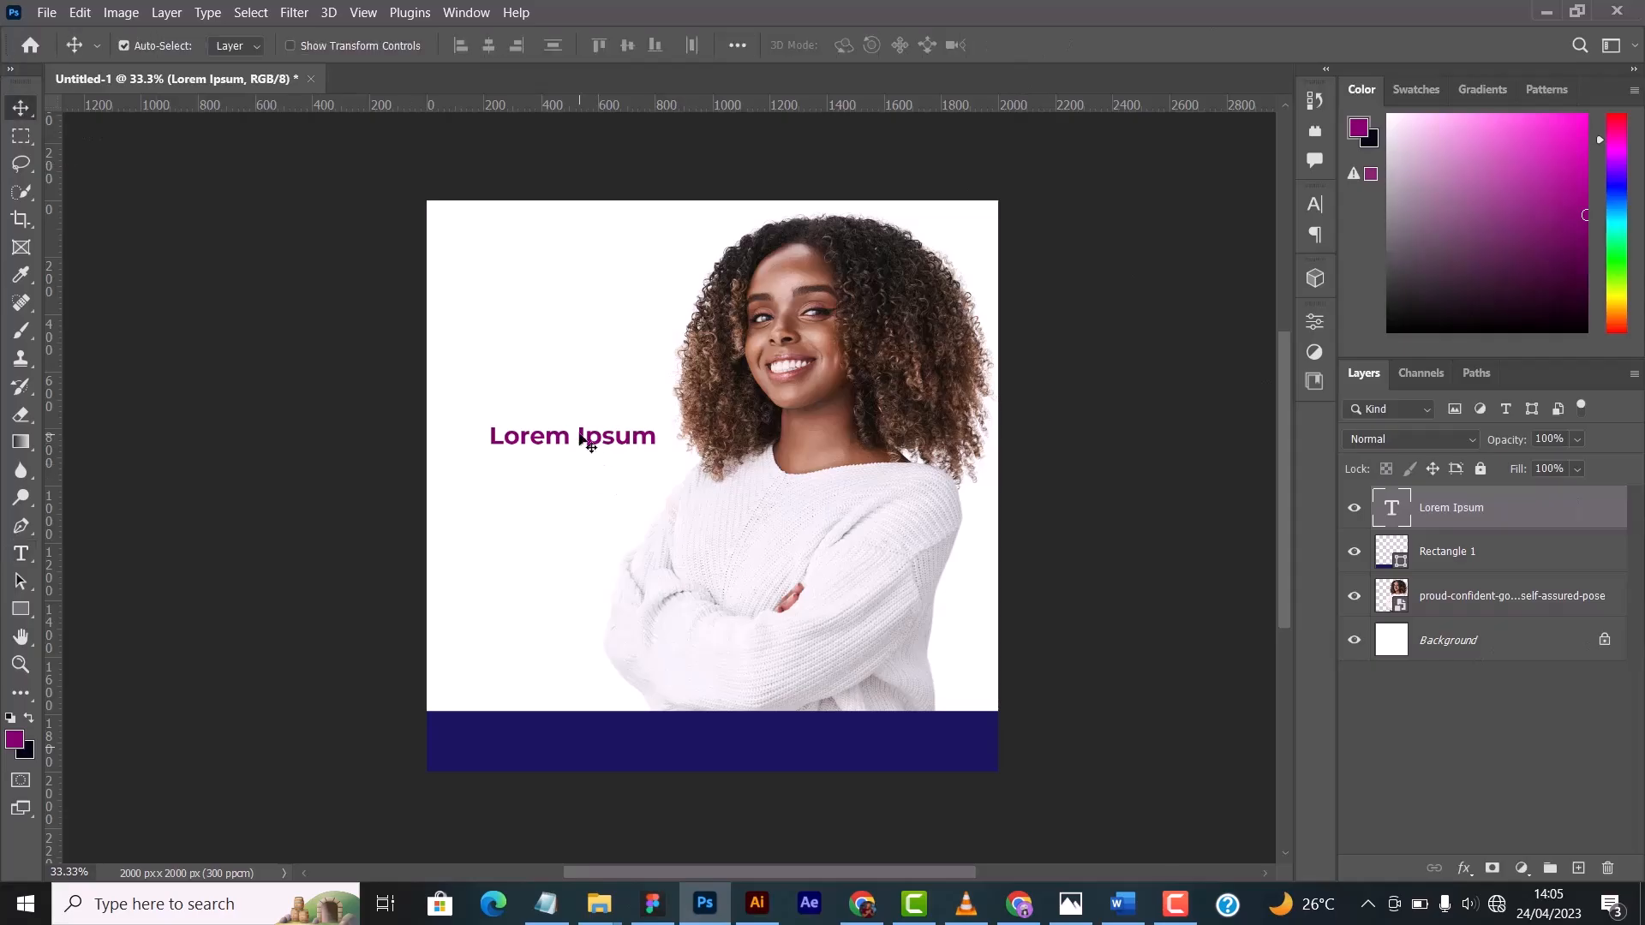
left_click_drag(586, 439, 724, 796)
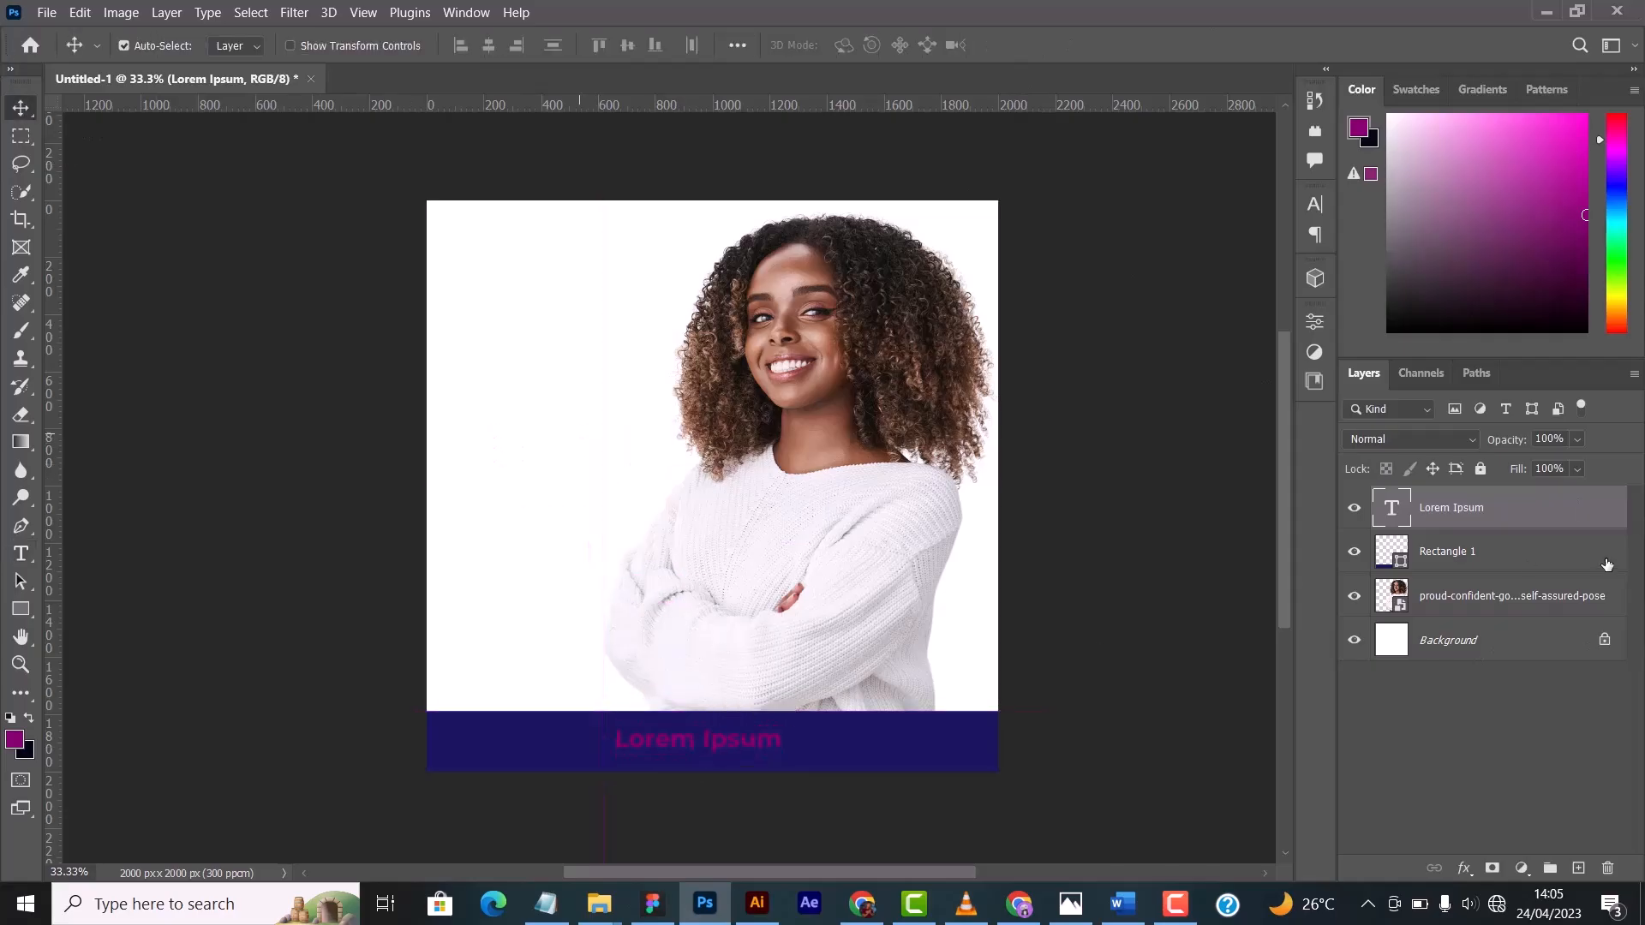
- Set the text colour to white ffffff and nudge the text slightly right on the blue band
left_click(1313, 204)
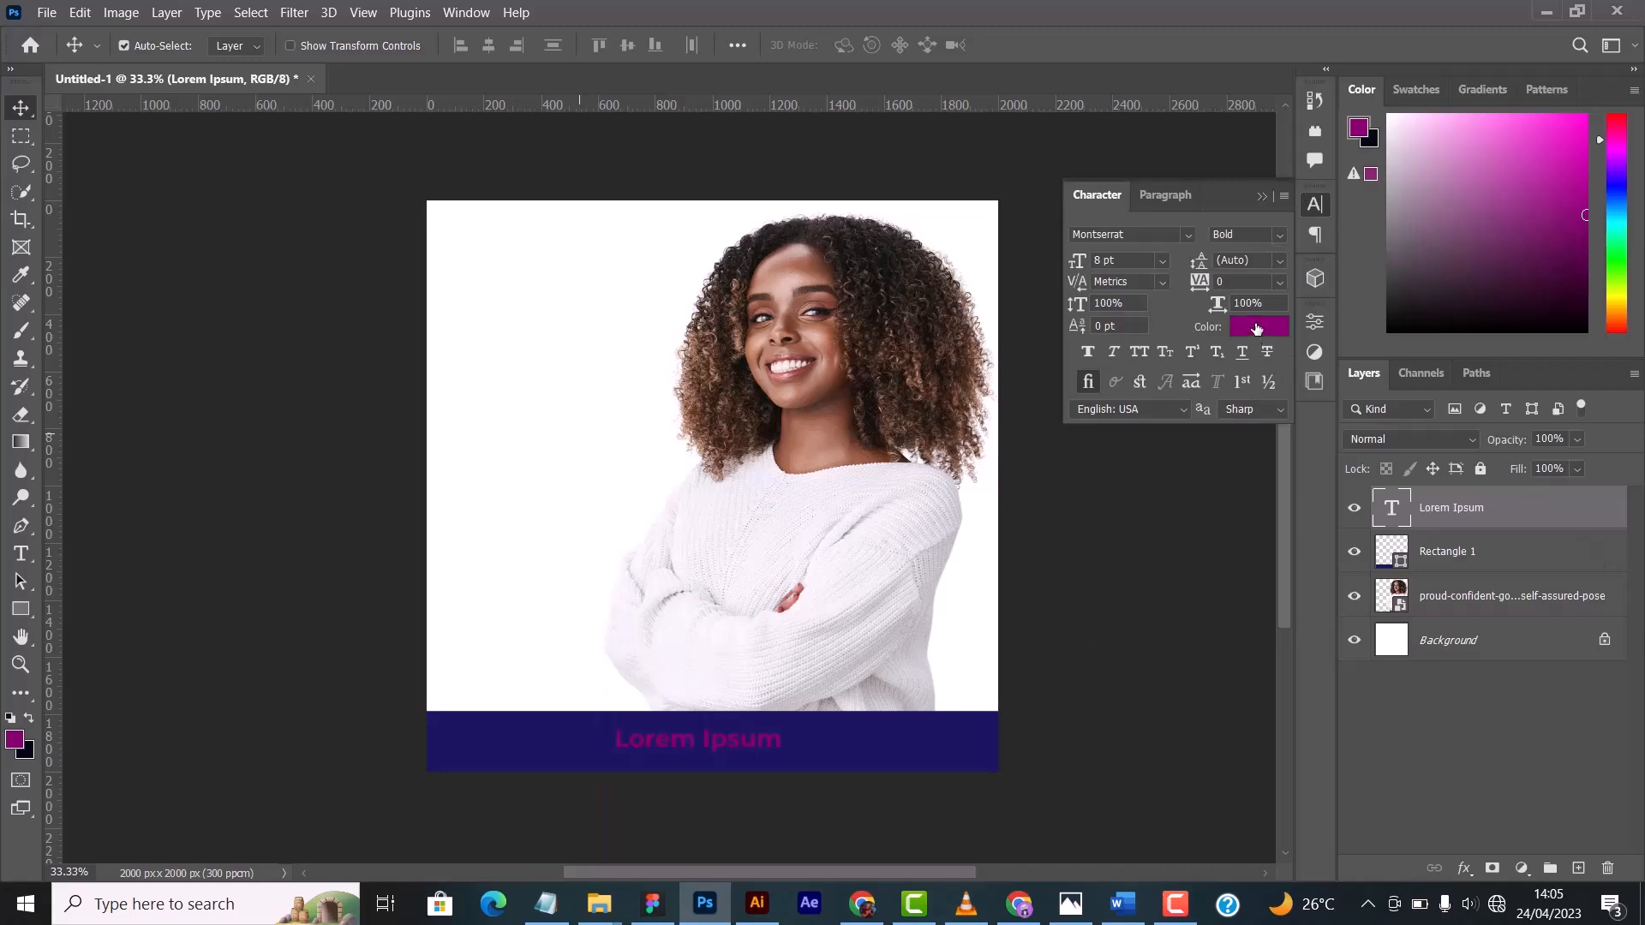
left_click(1256, 329)
left_click(638, 411)
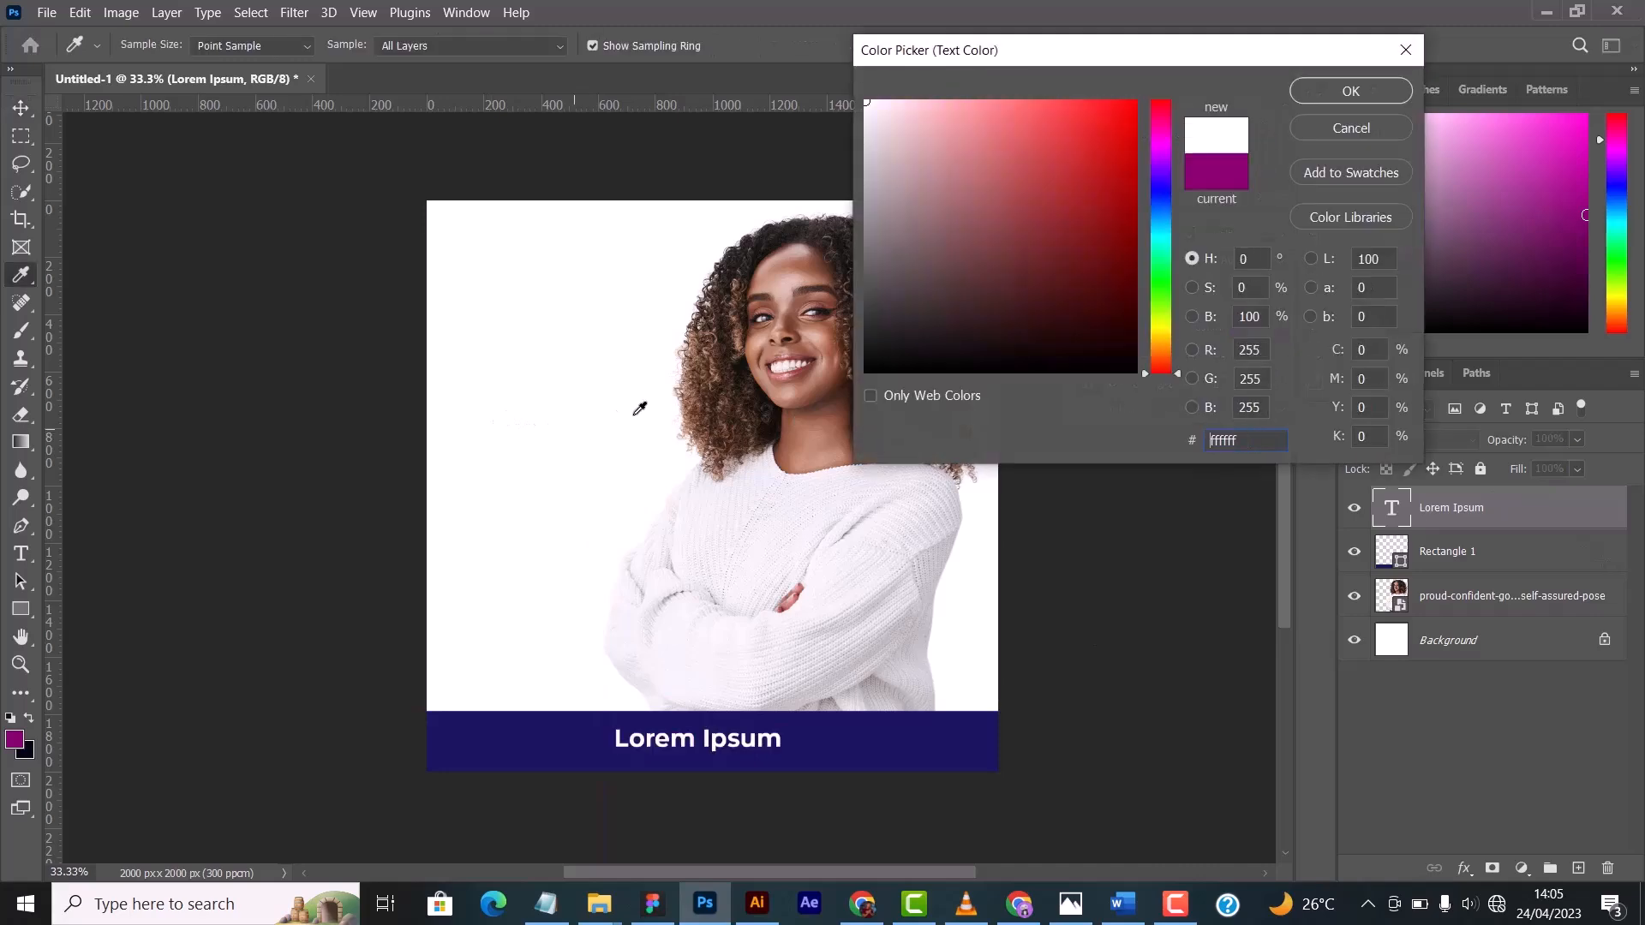
left_click(1364, 96)
left_click_drag(692, 756, 697, 756)
left_click(1257, 186)
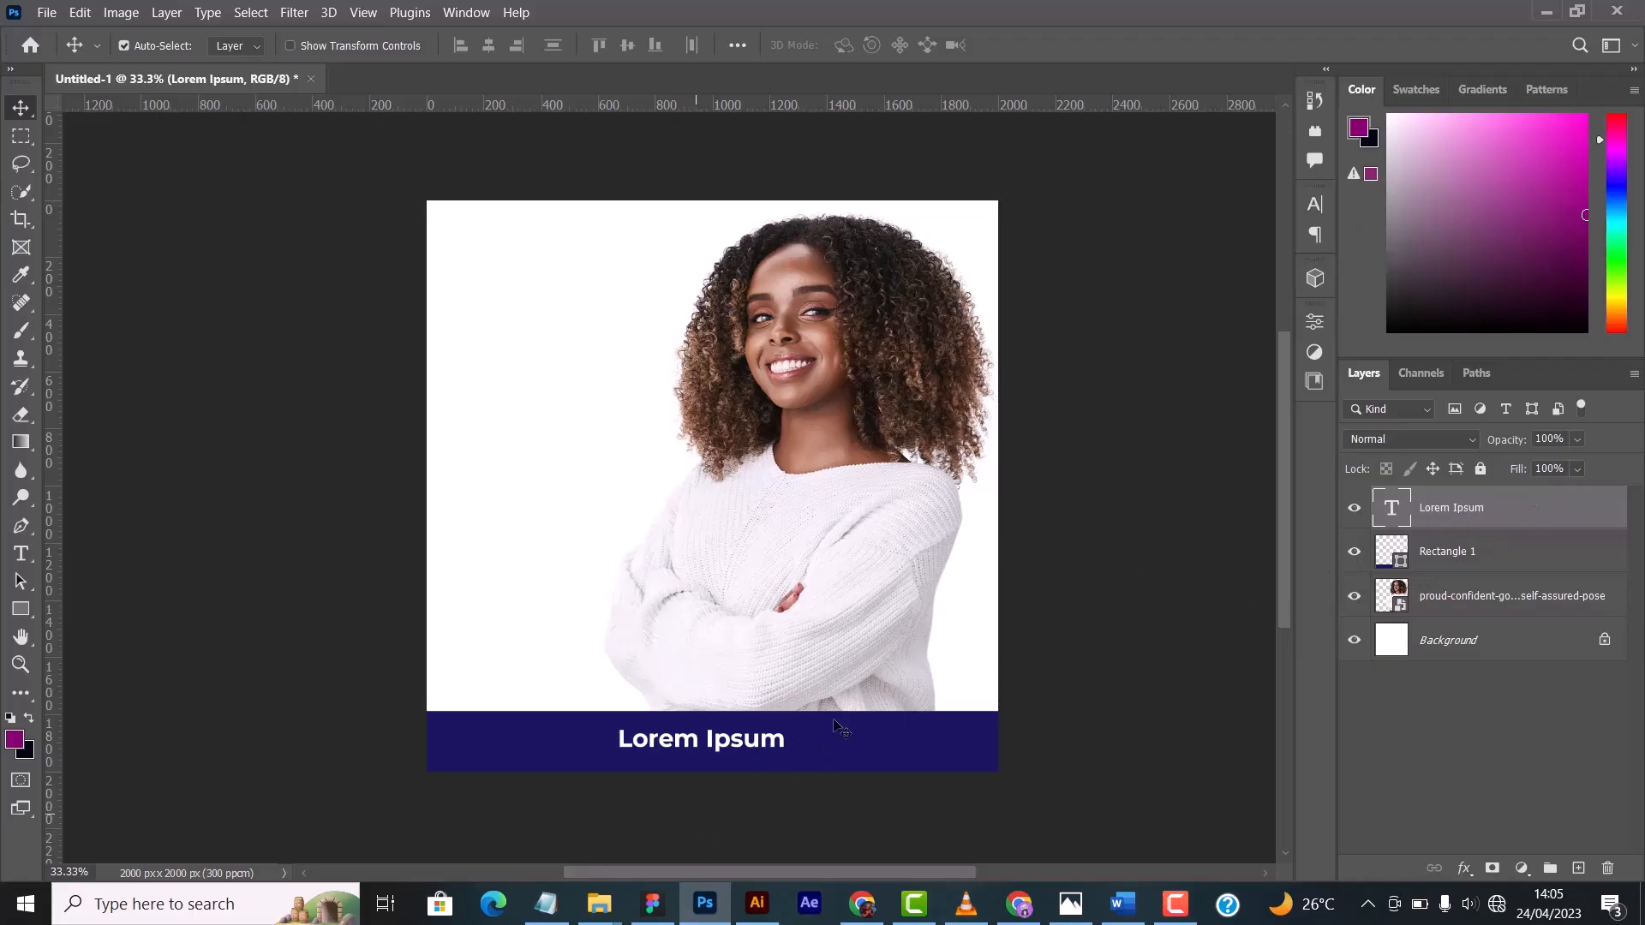
- Demonstrate stacking by placing the text layer beneath the rectangle, moving the rectangle up to expose the text, and restoring the rectangle's position and layer order
left_click_drag(1539, 513, 1513, 576)
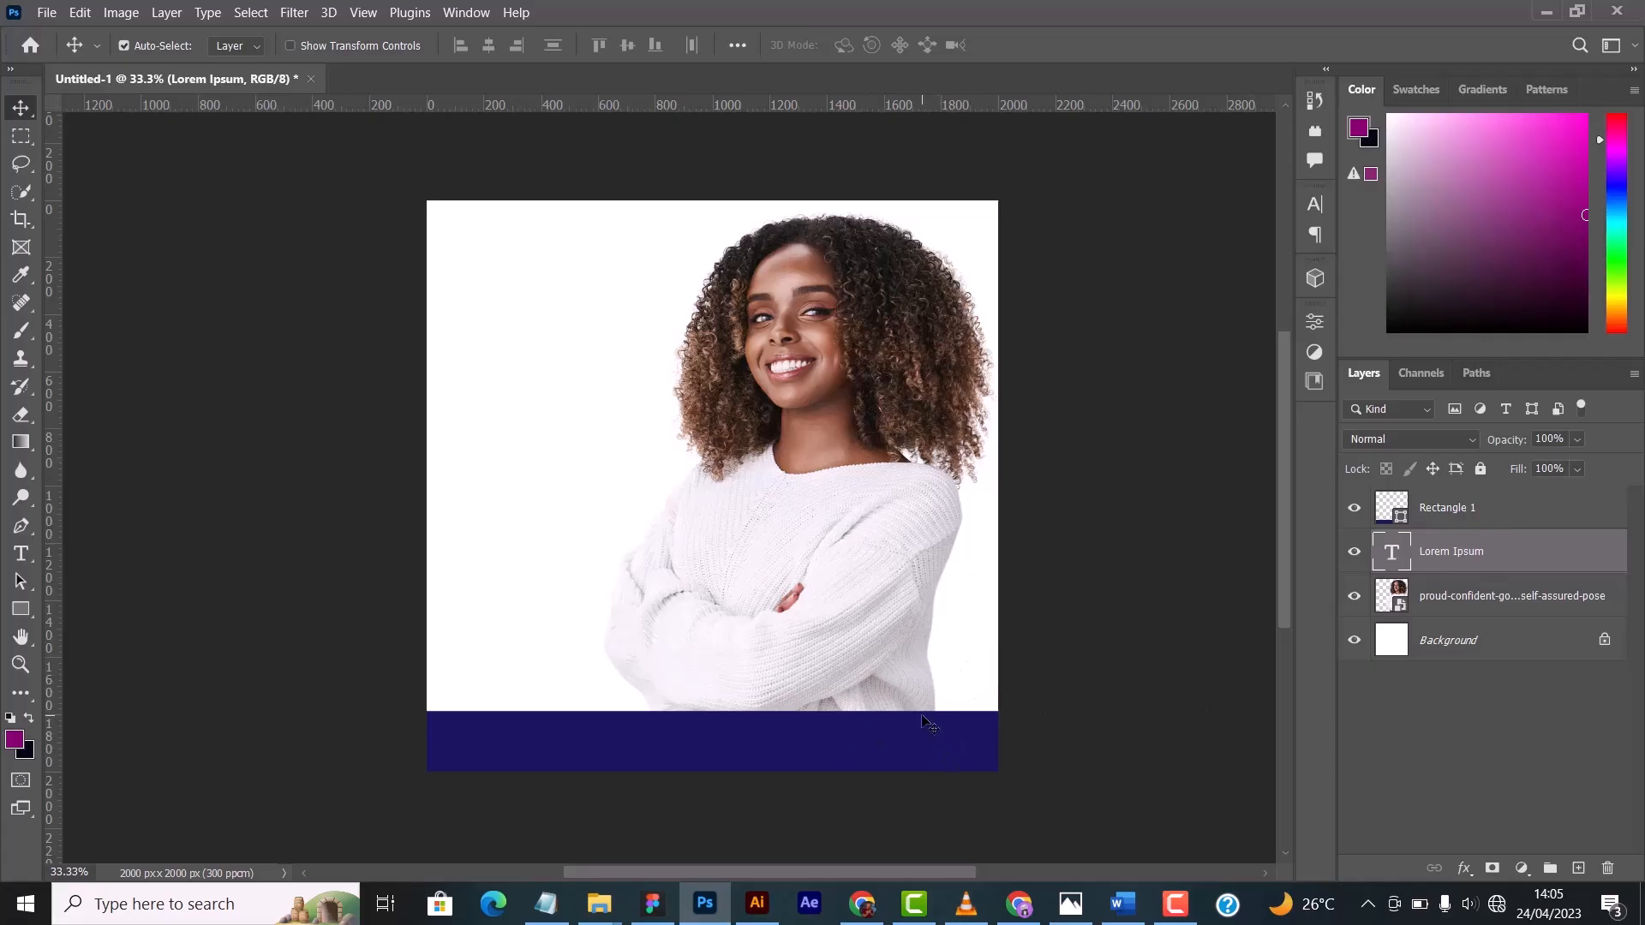
left_click_drag(946, 752, 944, 397)
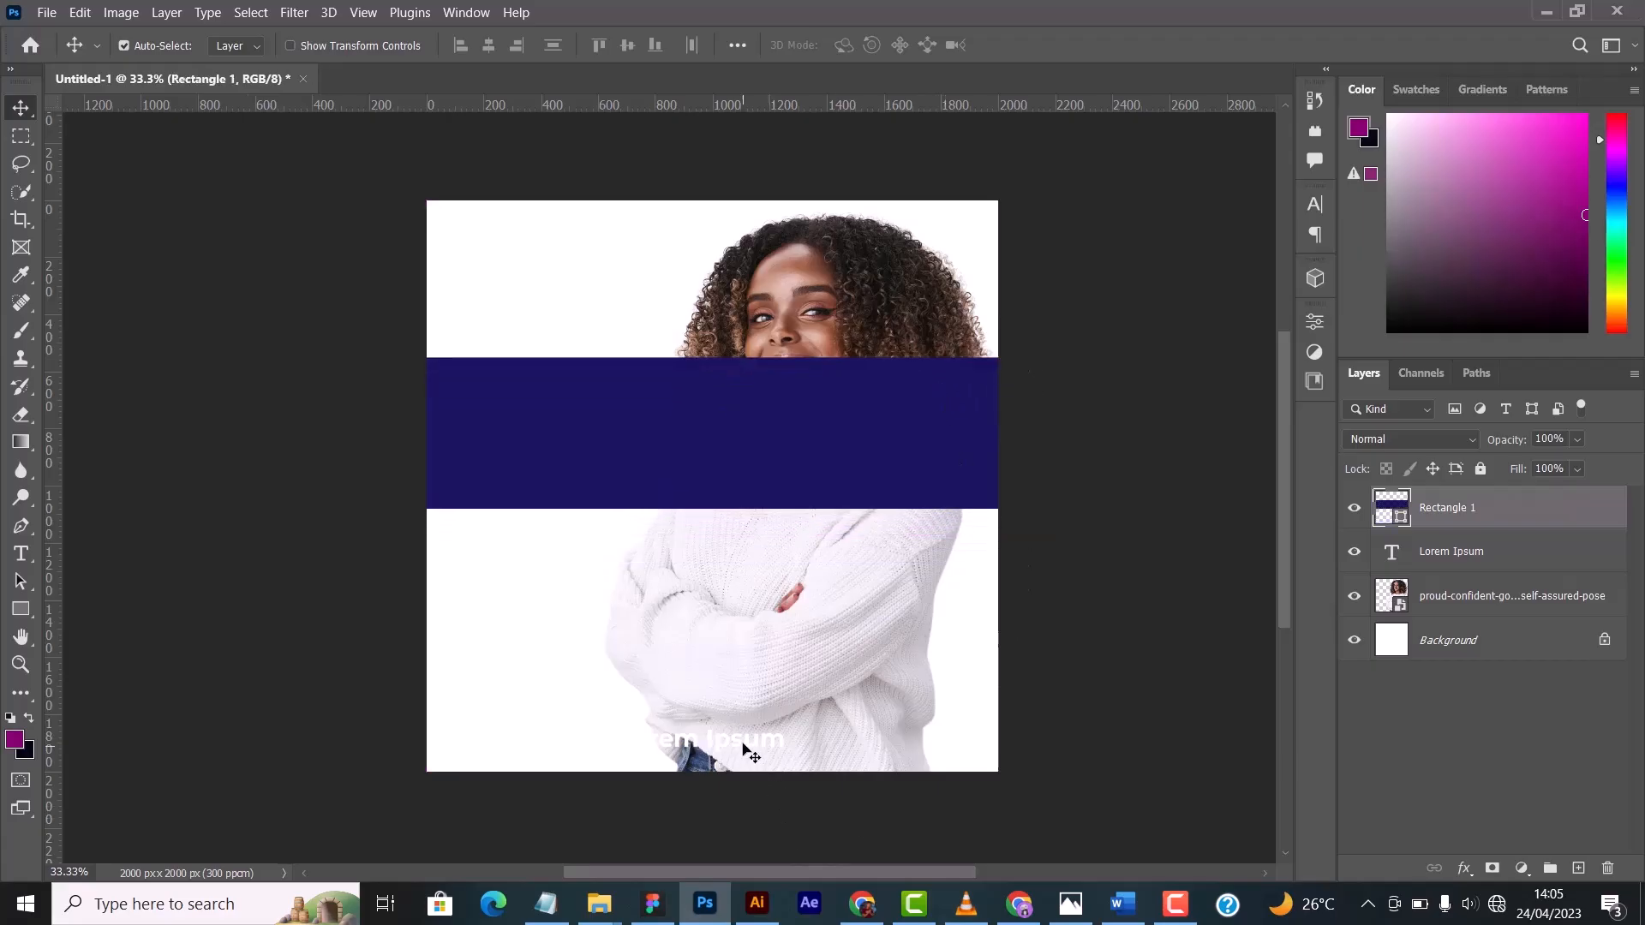
mouse_move(745, 749)
left_mouse_down()
mouse_move(812, 656)
mouse_move(779, 672)
mouse_move(765, 728)
left_mouse_up()
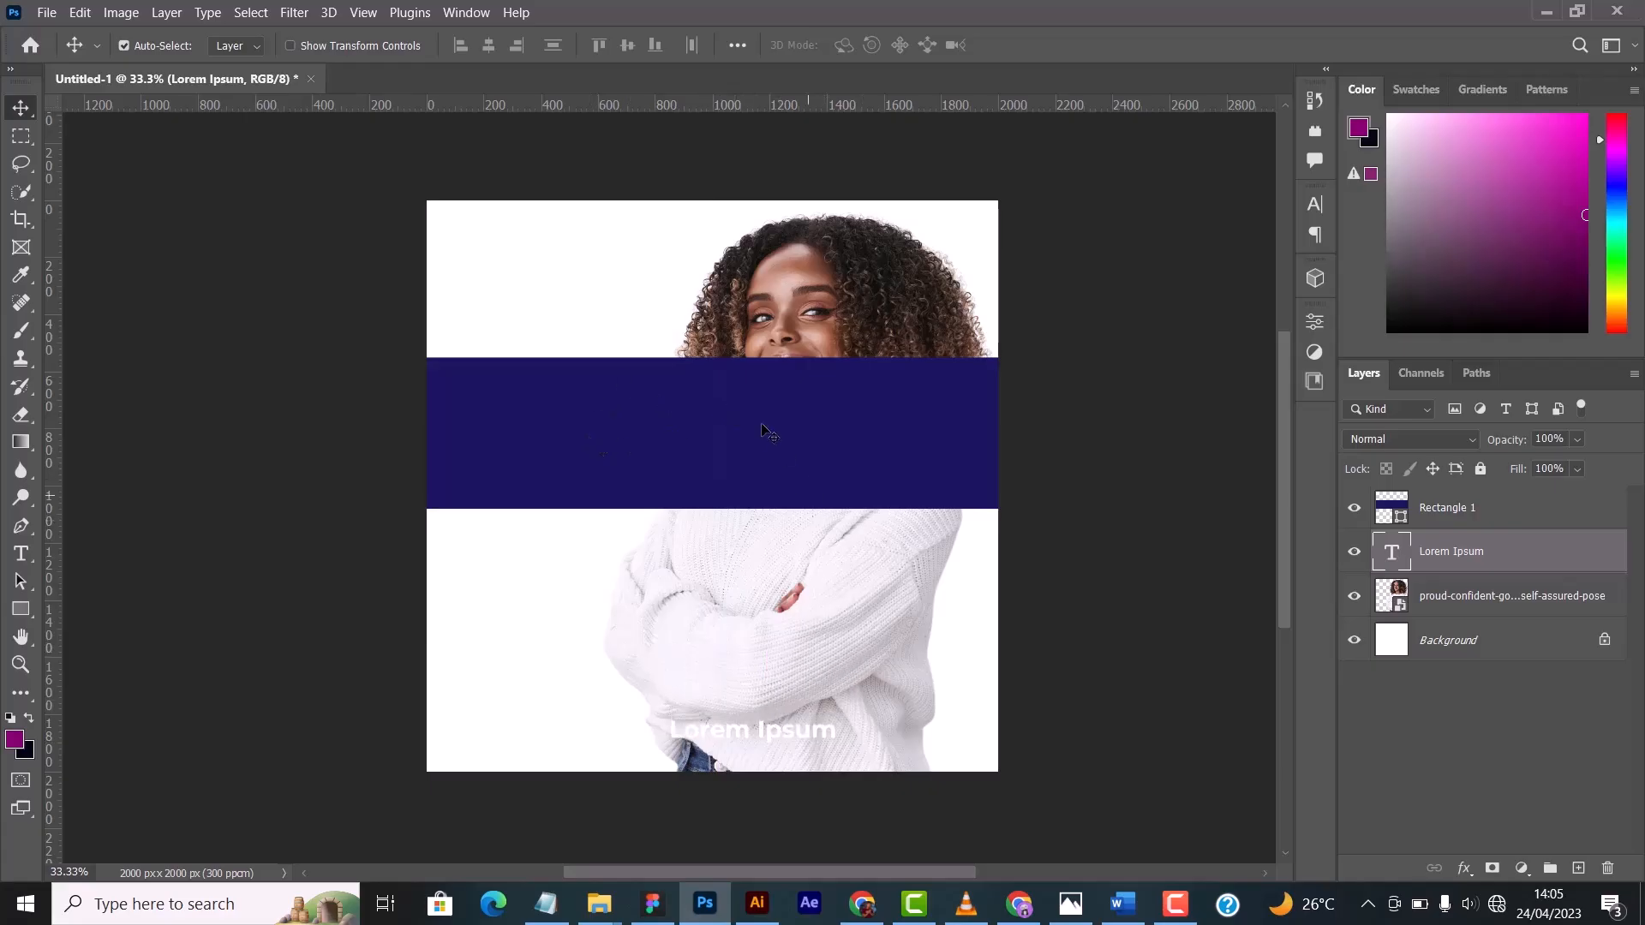
left_click_drag(762, 430, 771, 783)
left_click_drag(1506, 529, 1495, 573)
- Adjust the layout by moving the photo farther right and bringing the text closer to the centre of the low blue band
left_click_drag(874, 752, 898, 724)
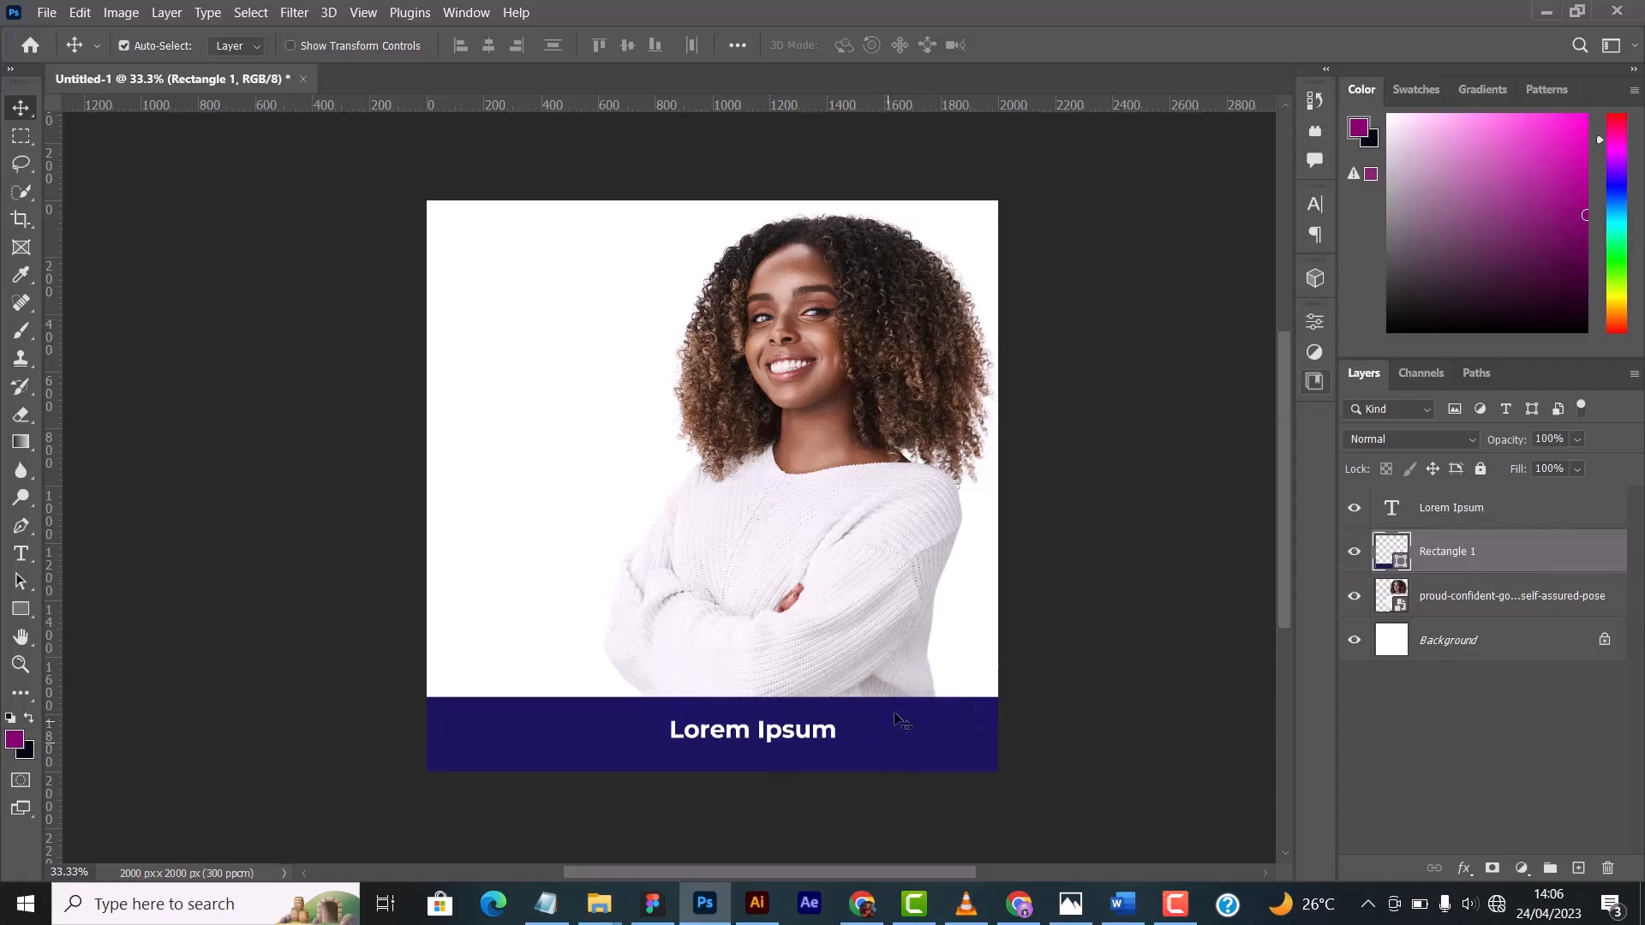
left_click_drag(773, 733, 753, 749)
left_click_drag(773, 476, 838, 475)
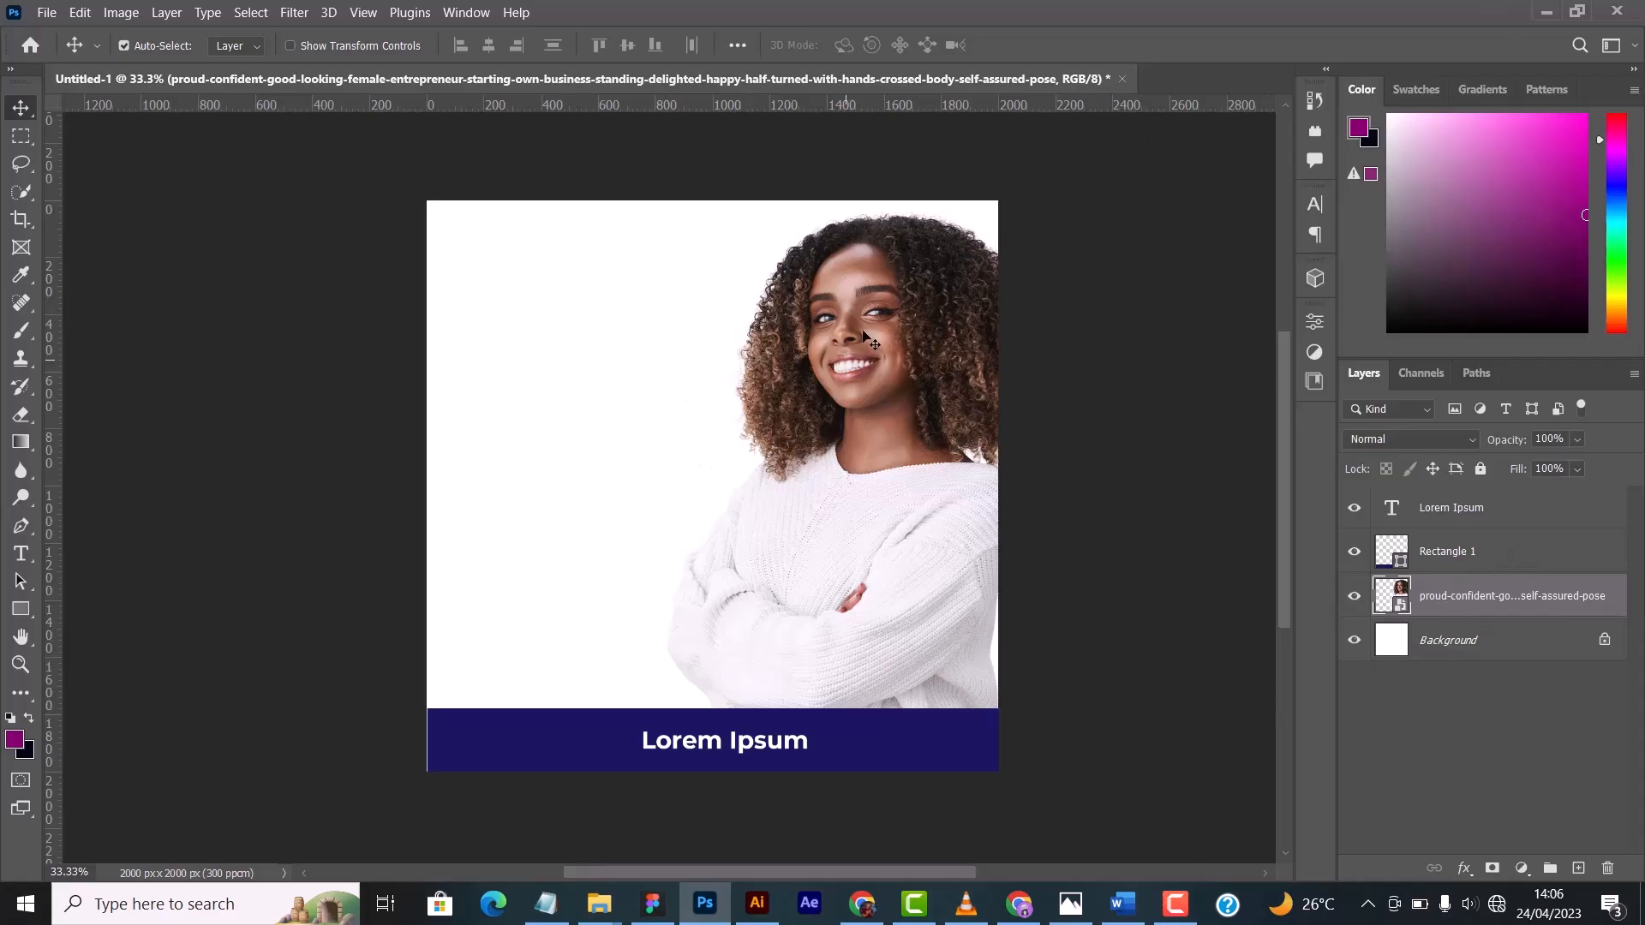
mouse_move(865, 334)
left_mouse_down()
mouse_move(855, 291)
mouse_move(857, 335)
left_mouse_up()
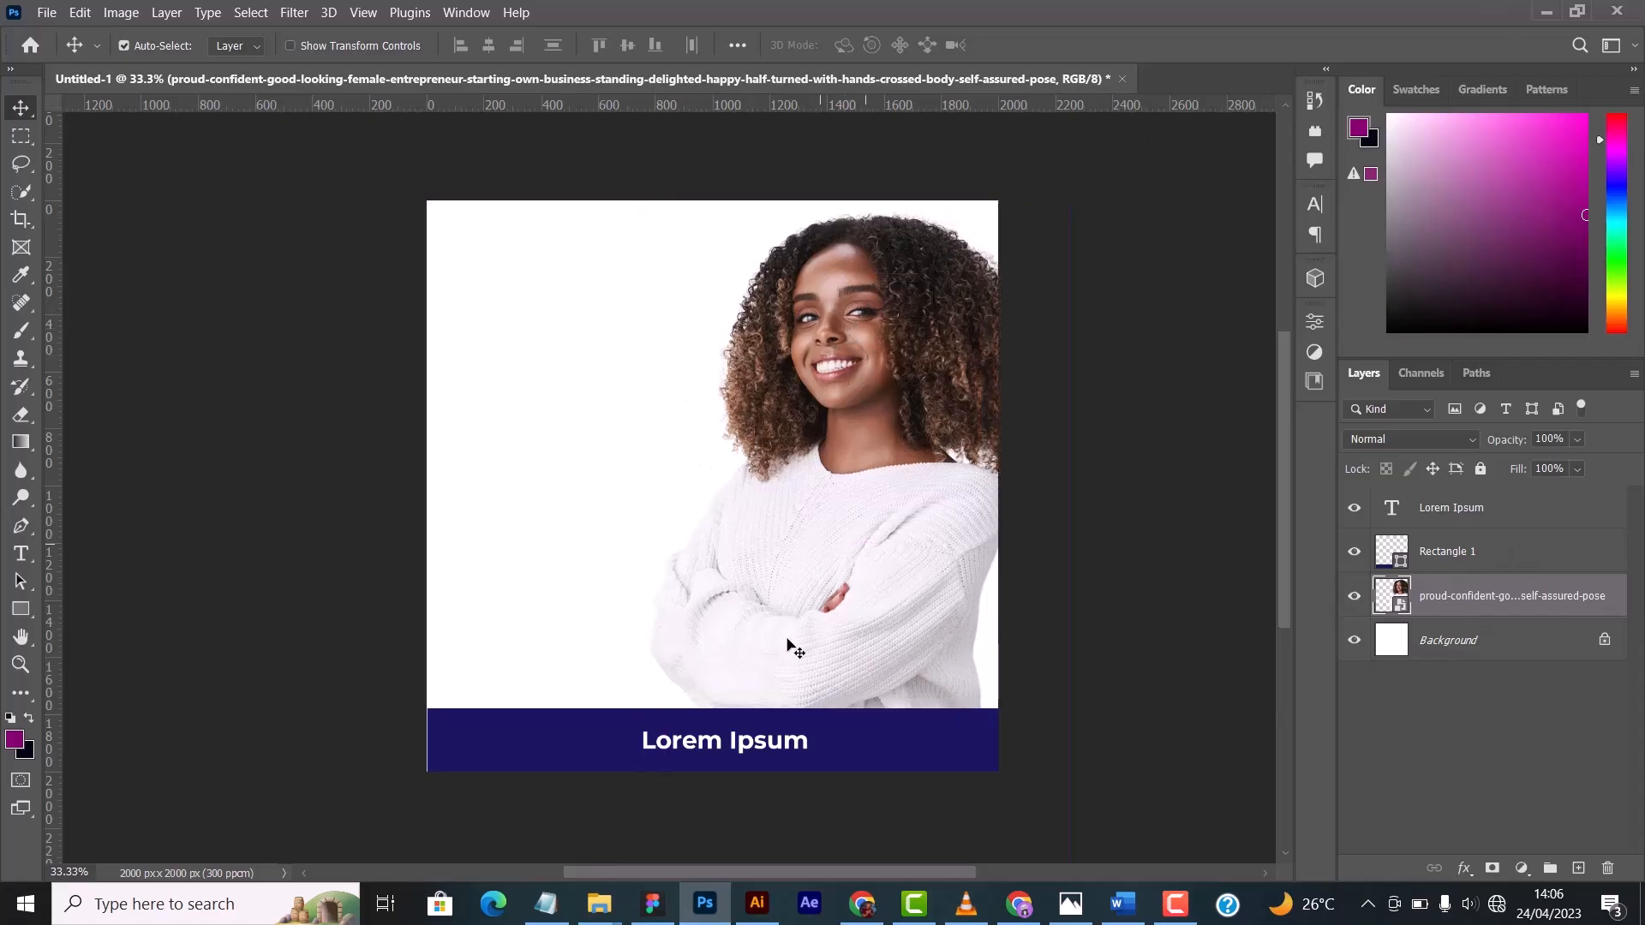
left_click(520, 752)
left_click_drag(520, 753, 677, 745)
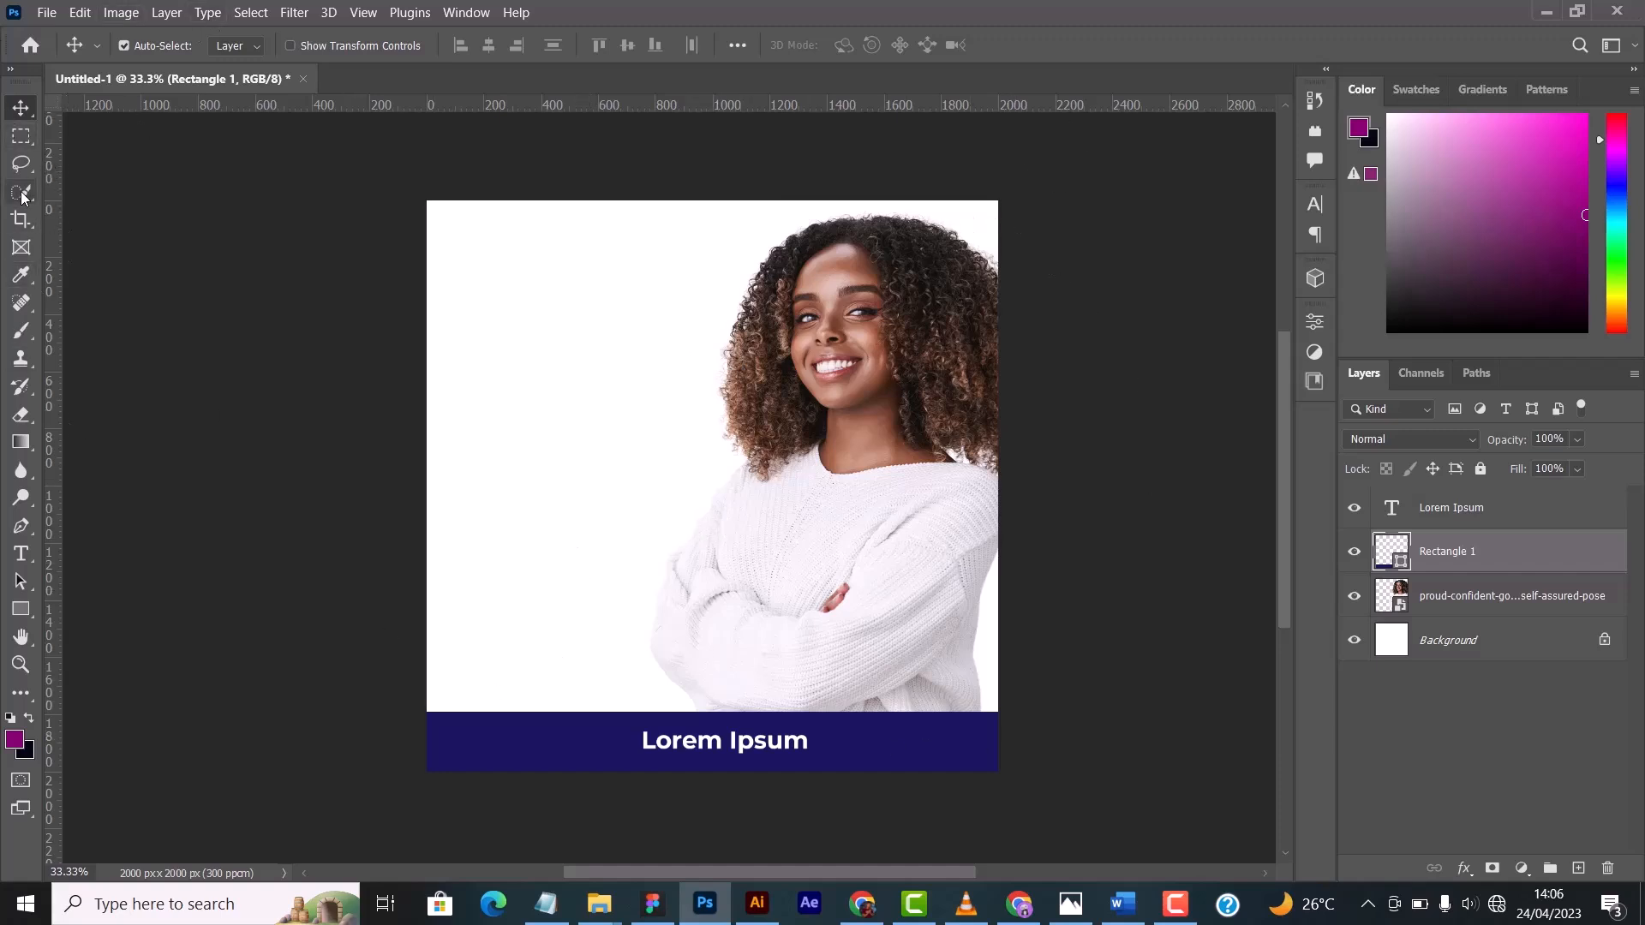
- Try adjusting the crop frame on the canvas with the Crop tool, and cancel the crop
left_click(21, 220)
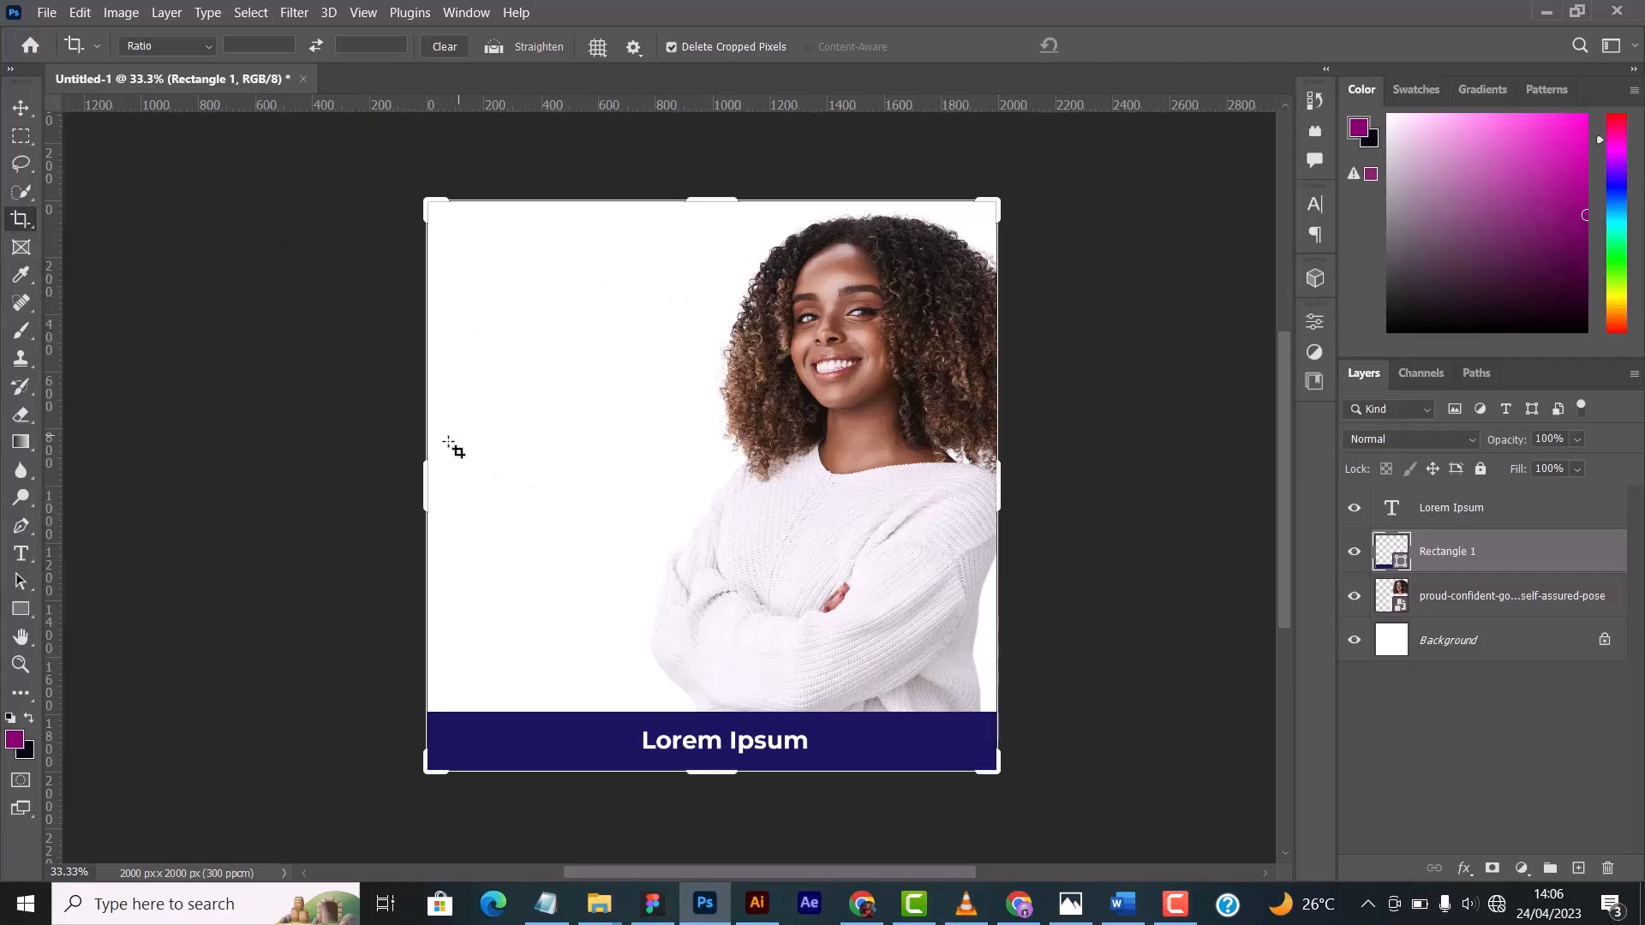
mouse_move(742, 215)
left_mouse_down()
mouse_move(1131, 152)
mouse_move(1023, 223)
left_mouse_up()
key("ctrl+z")
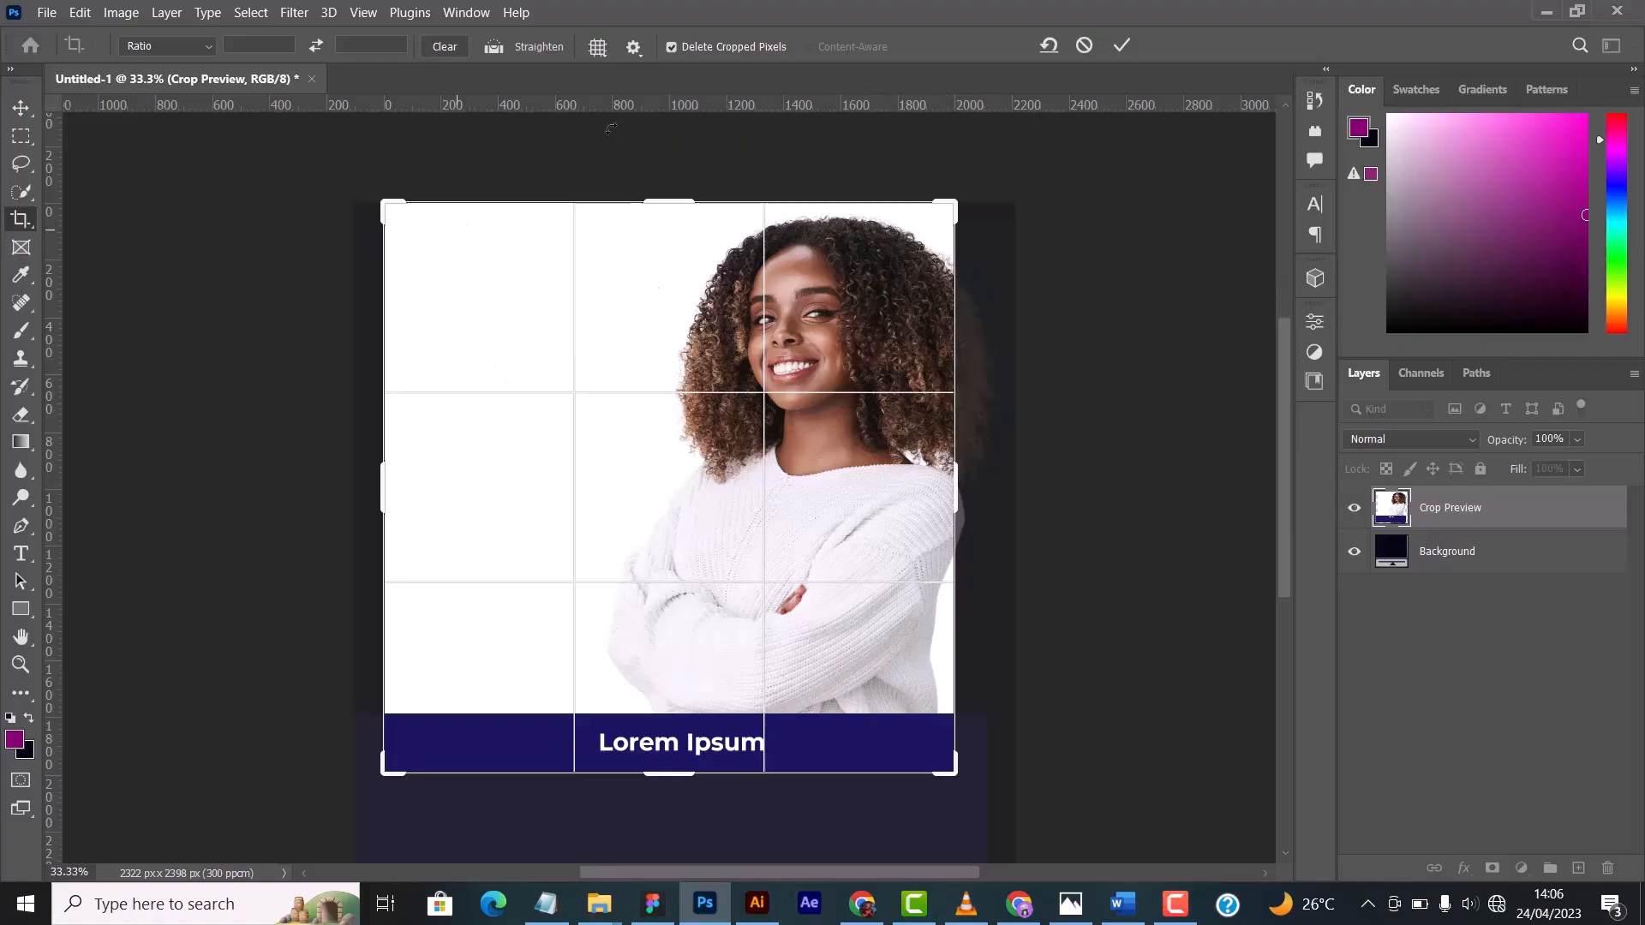
left_click(1084, 45)
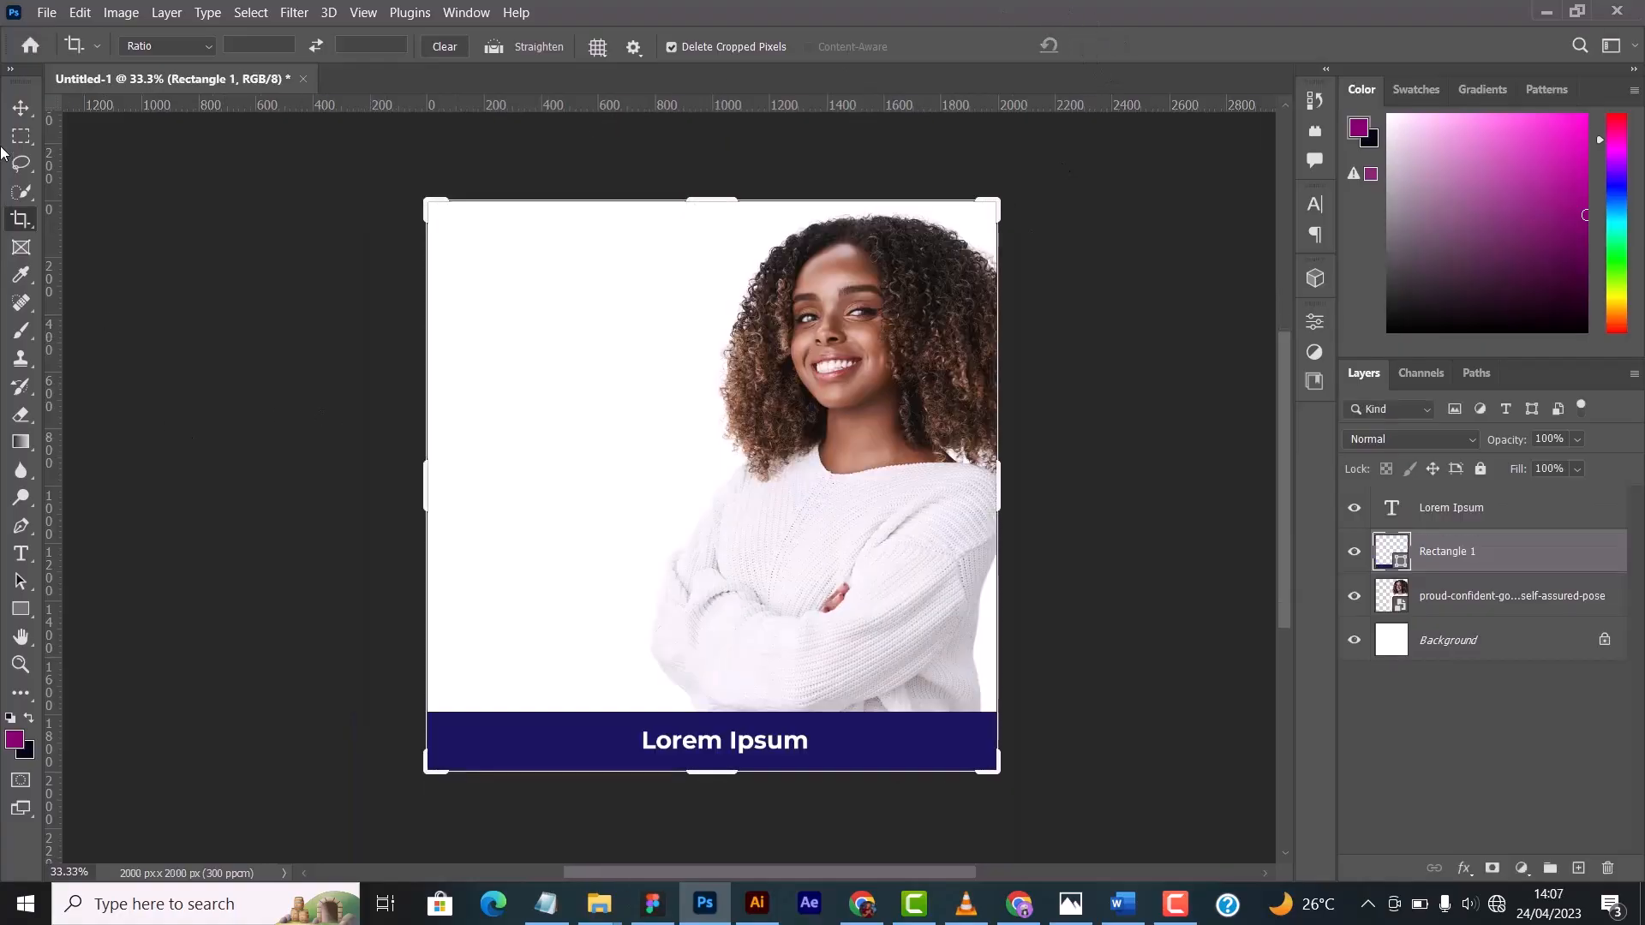
- Try extending the crop frame beyond the canvas's left and upper edges, narrow it again from the left, and cancel the crop
left_click(20, 108)
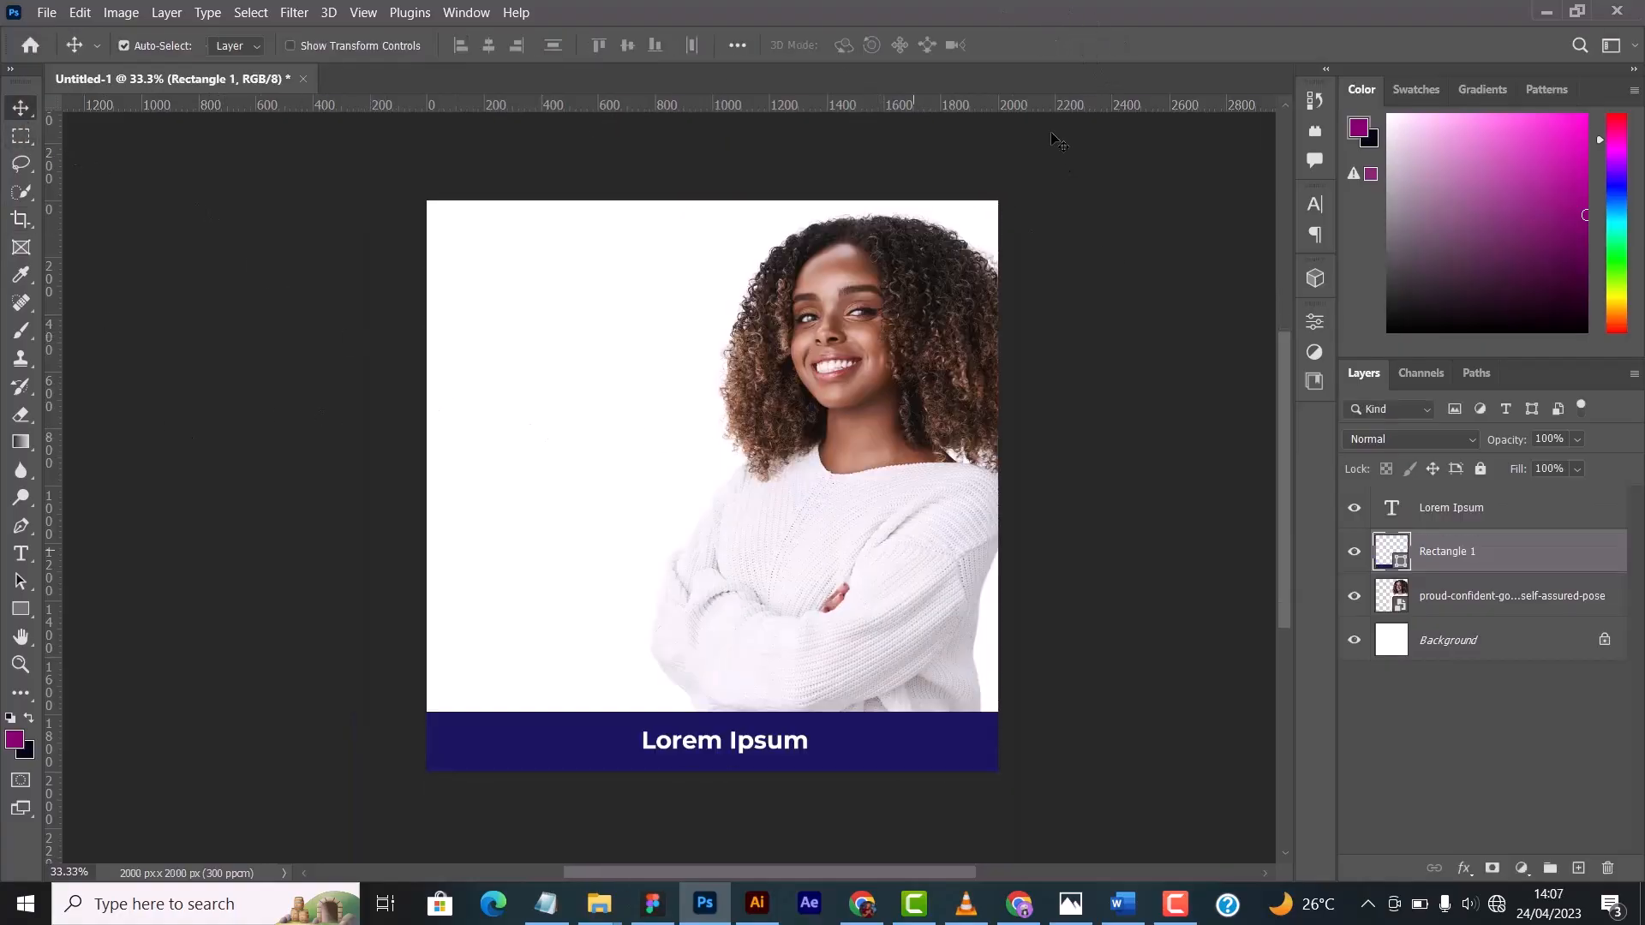
left_click(21, 220)
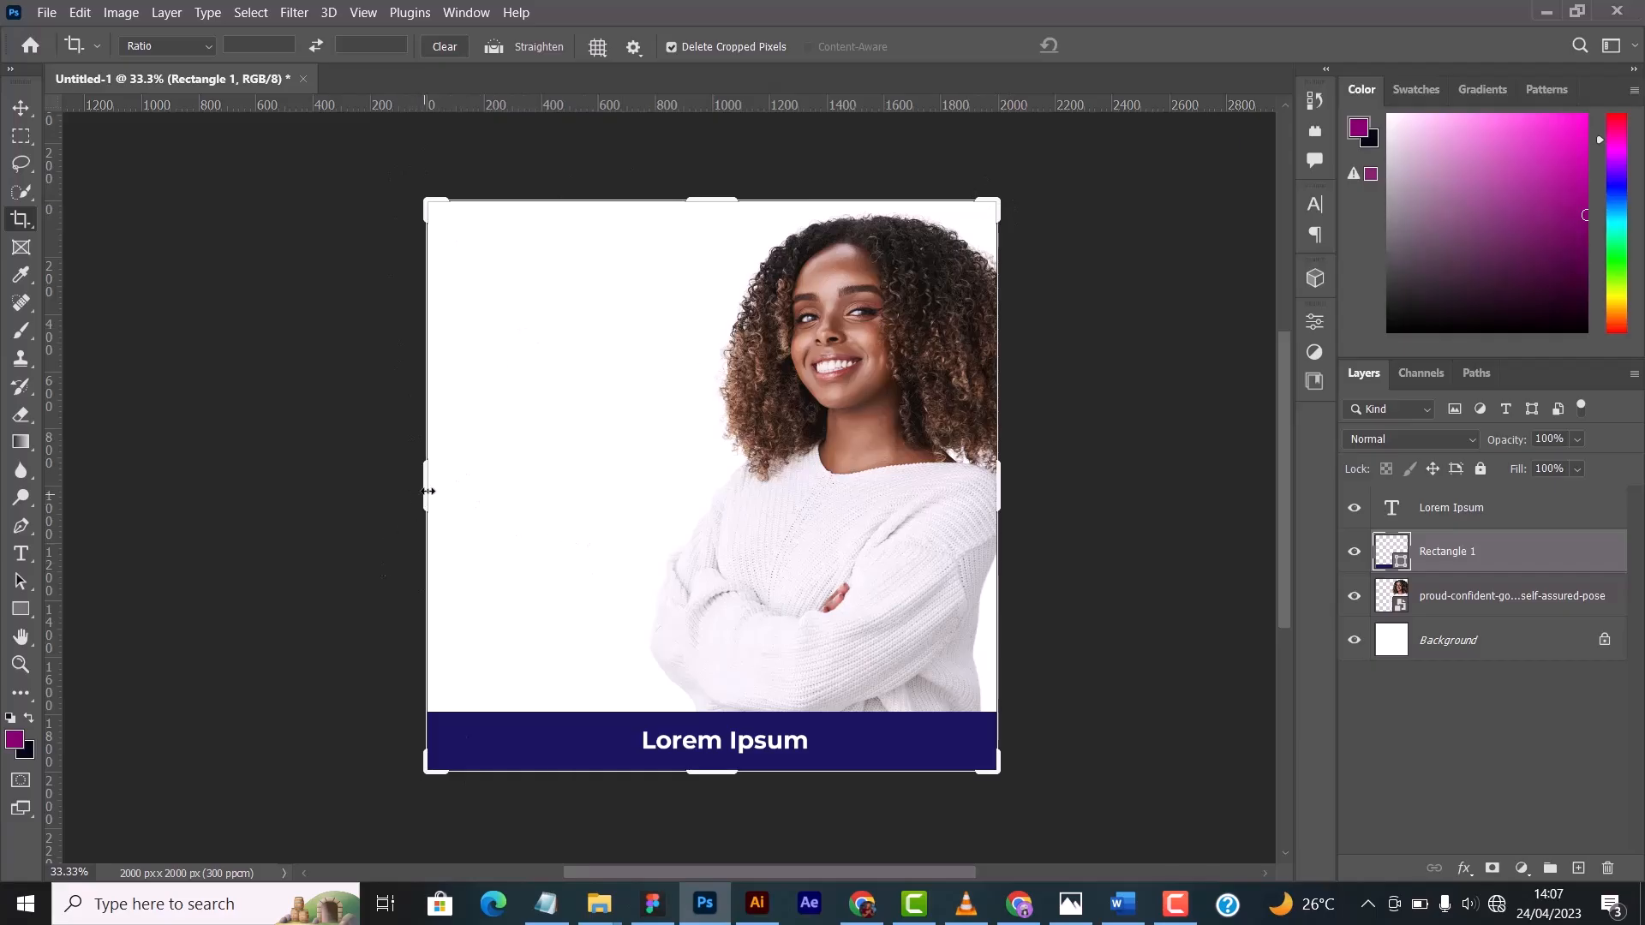
left_click_drag(429, 489, 336, 491)
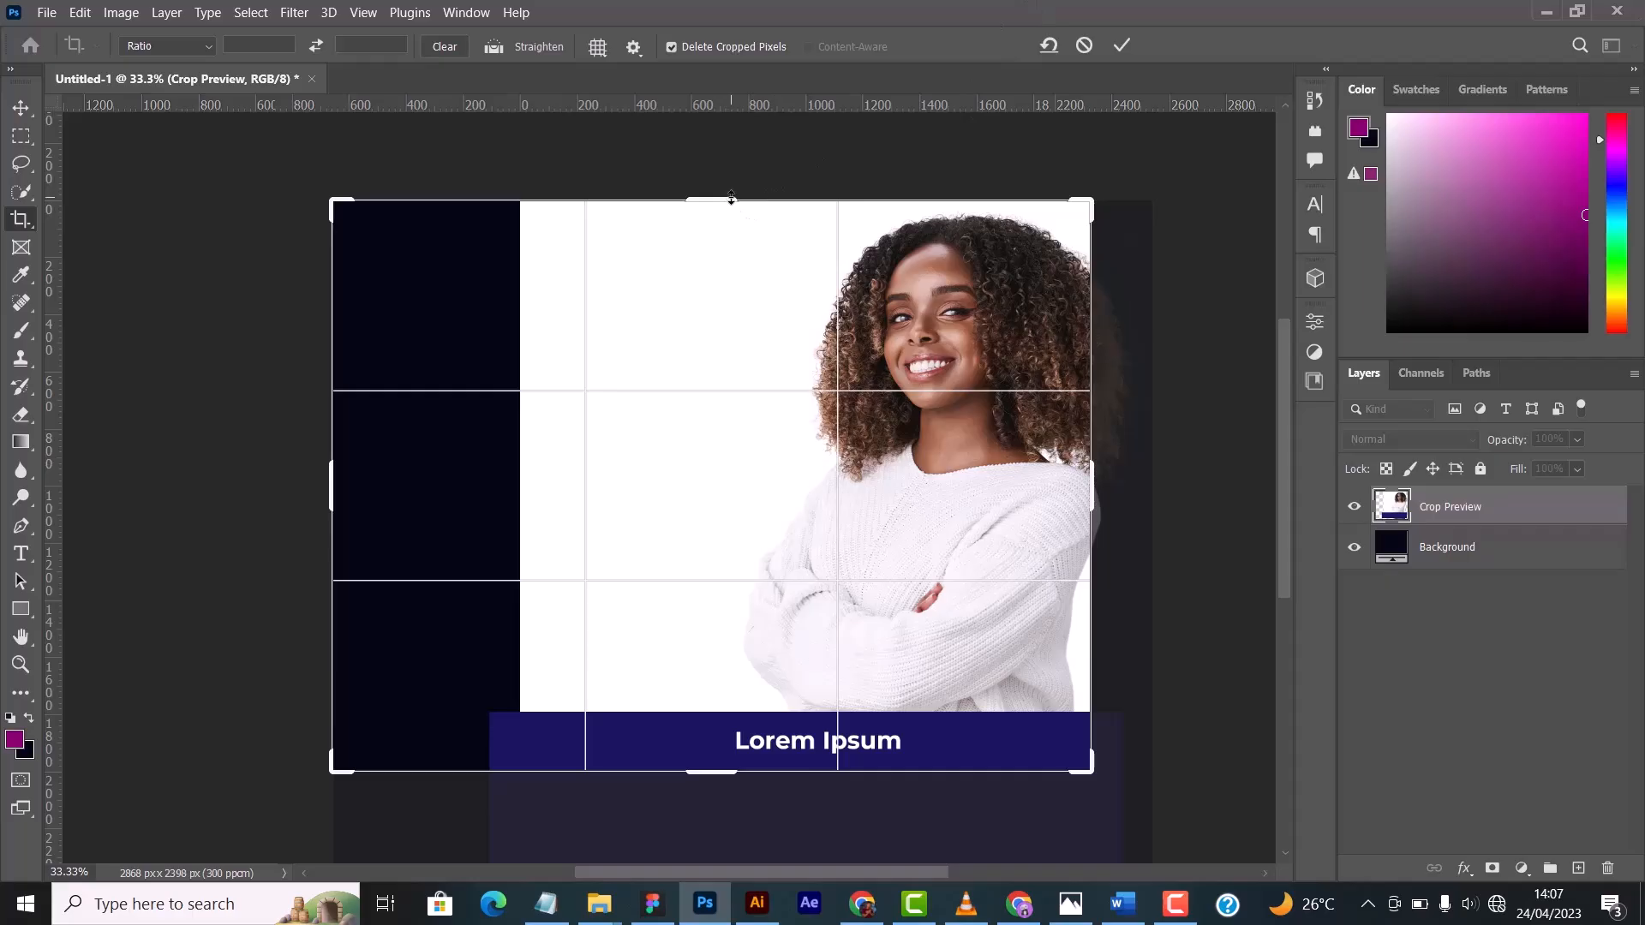
left_click_drag(731, 198, 719, 146)
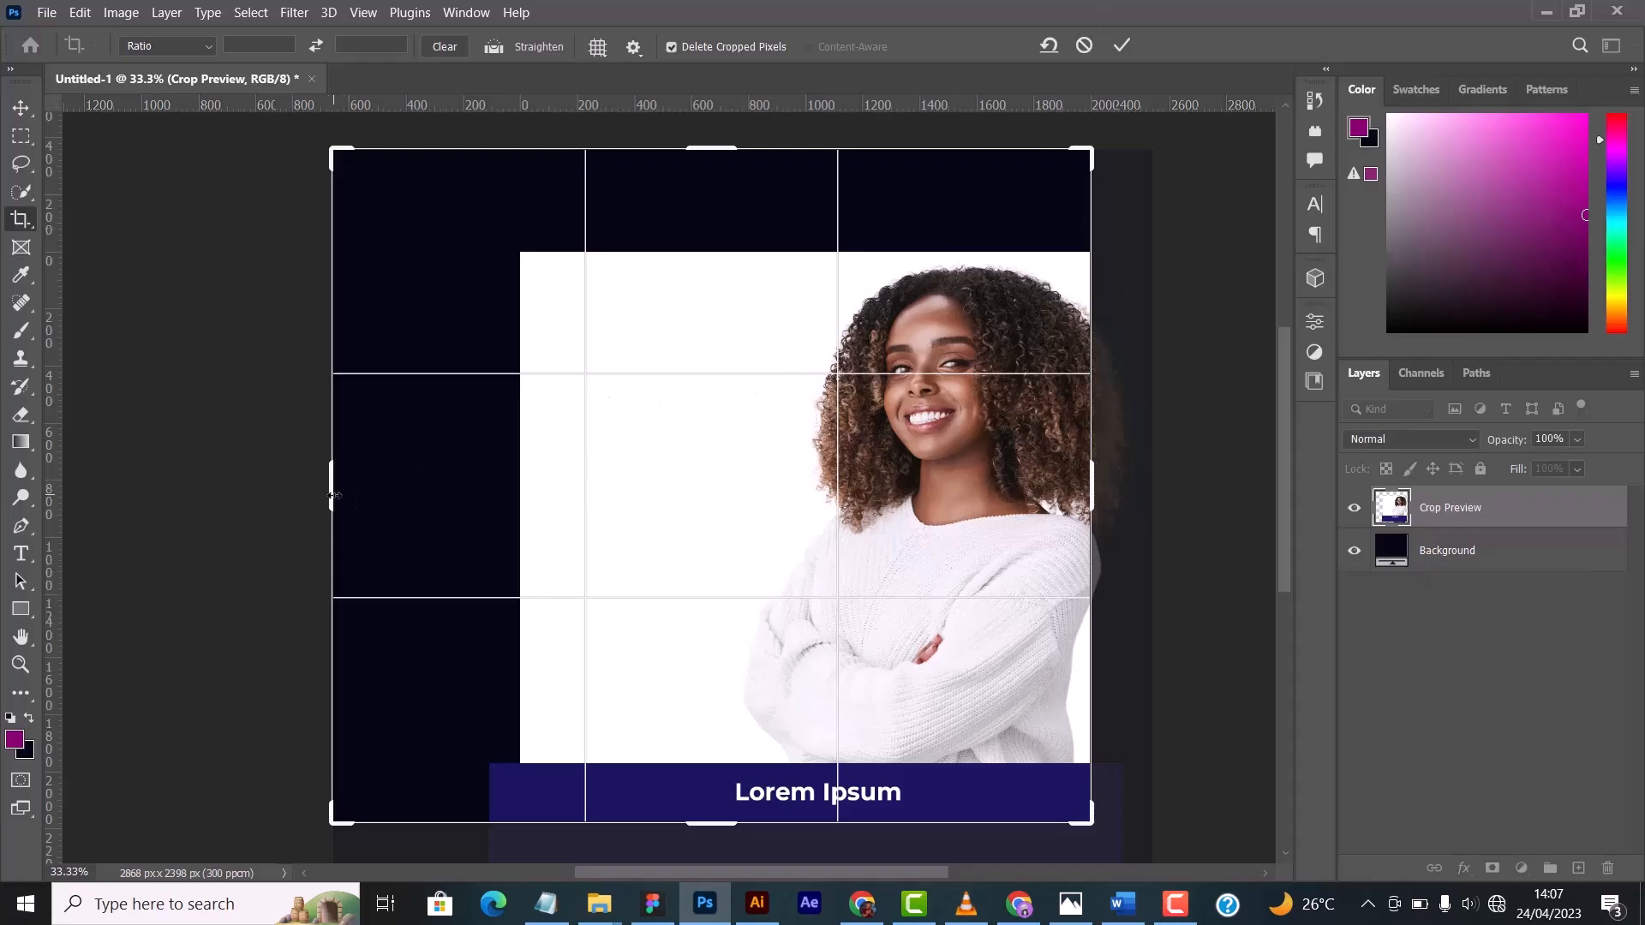
left_click_drag(334, 496, 410, 496)
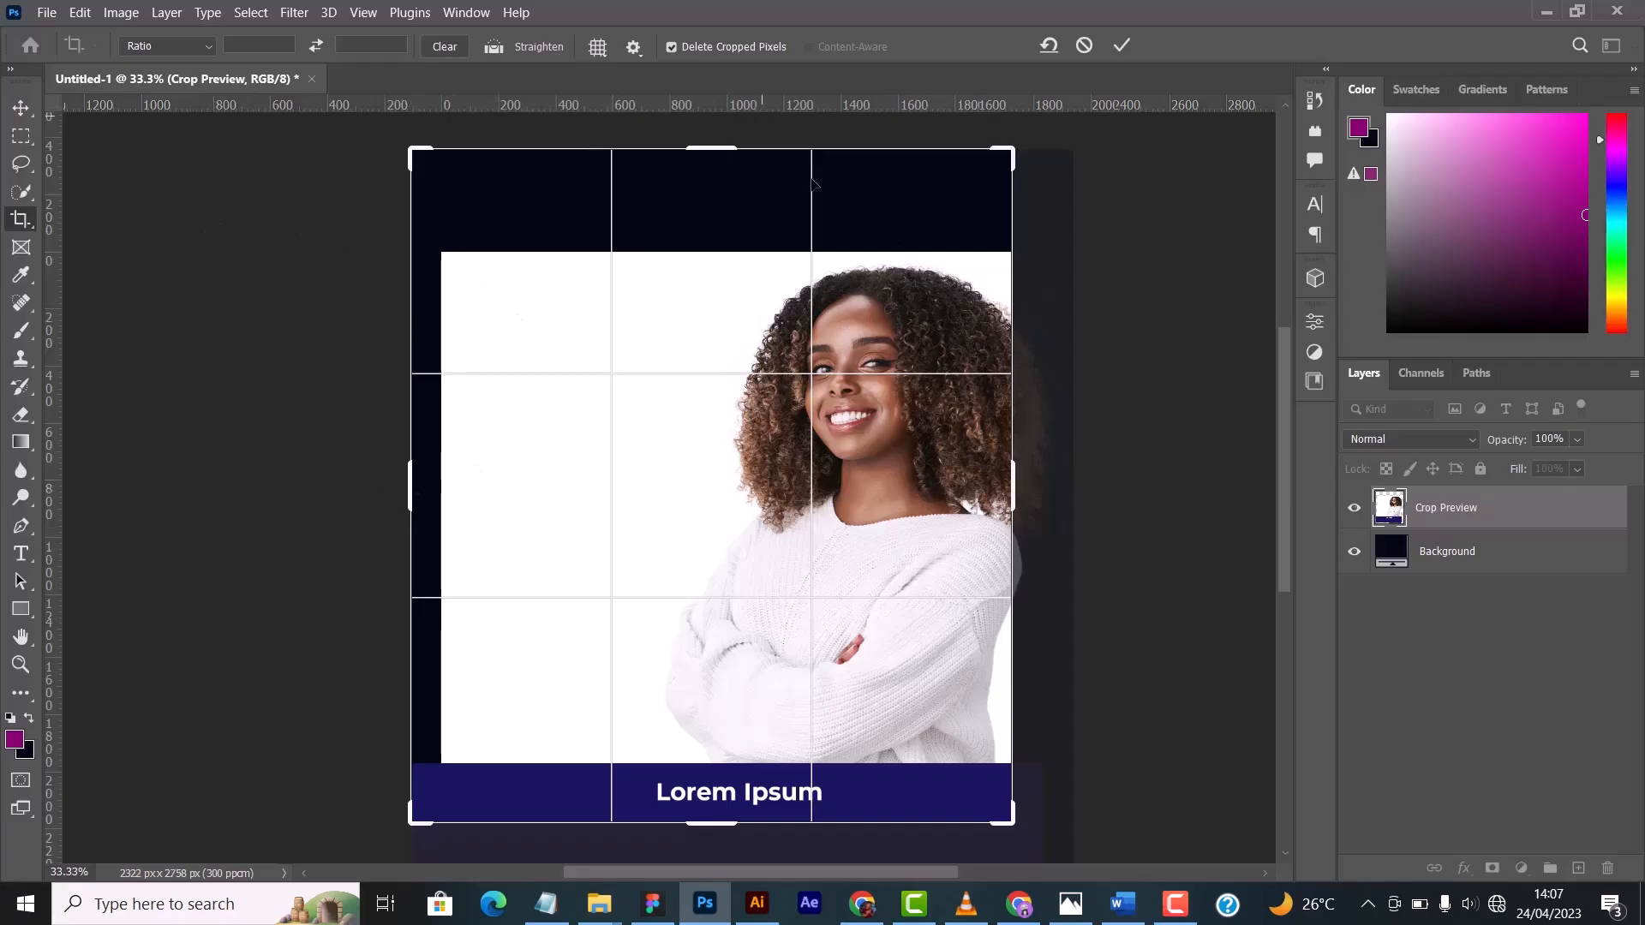
left_click(1083, 44)
left_click(23, 108)
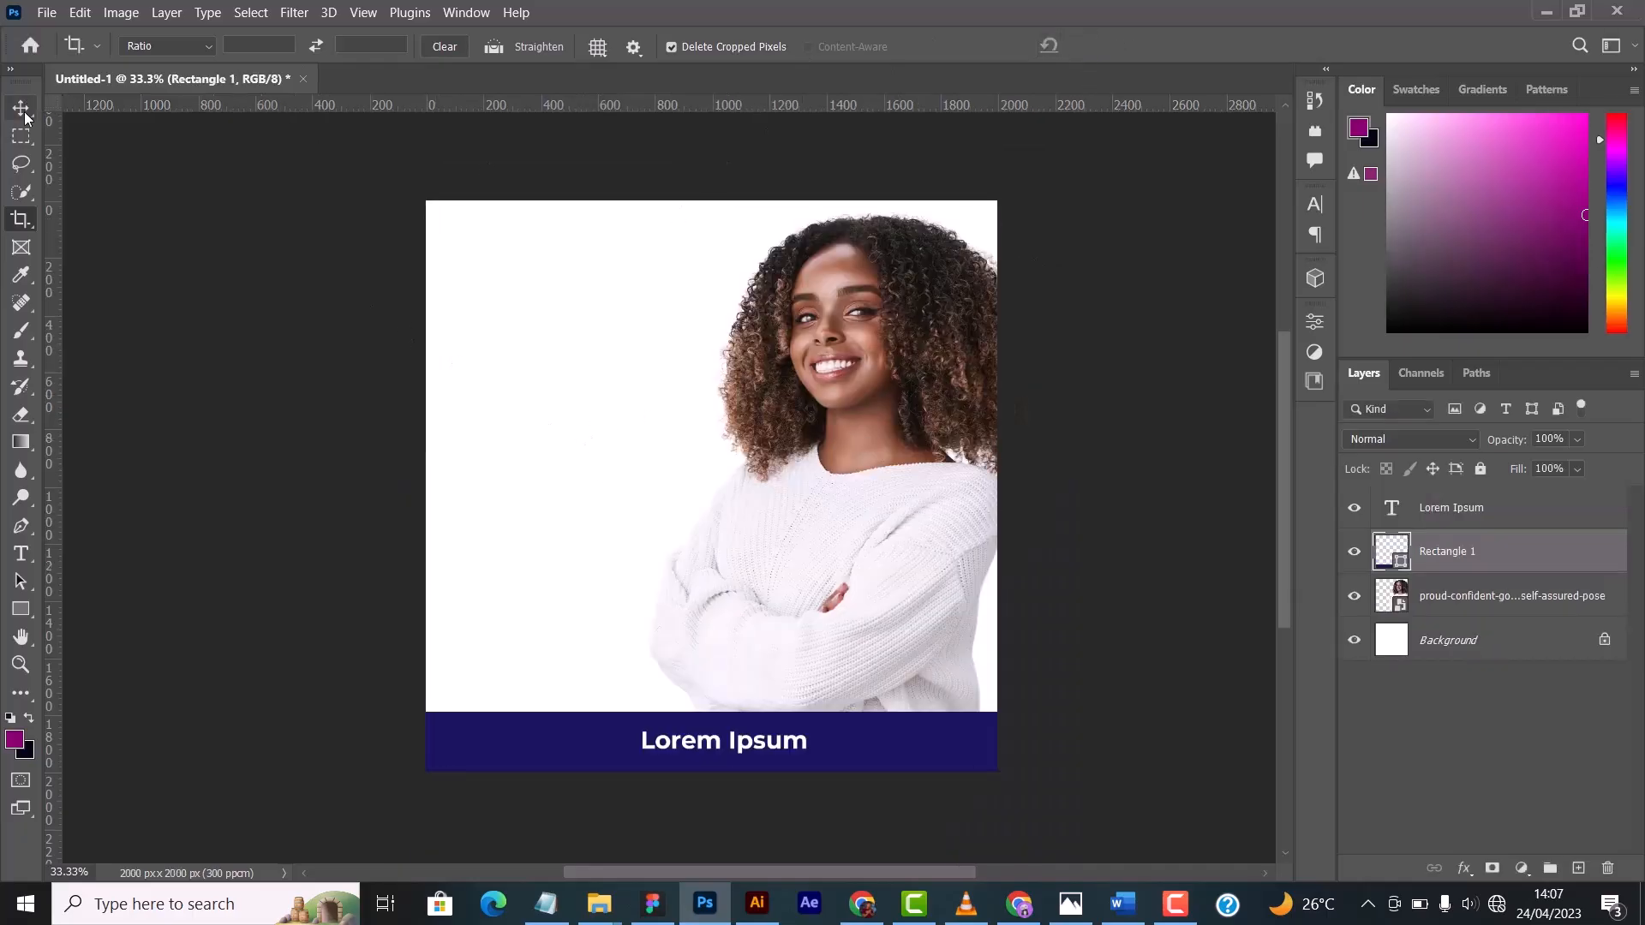
left_click(23, 252)
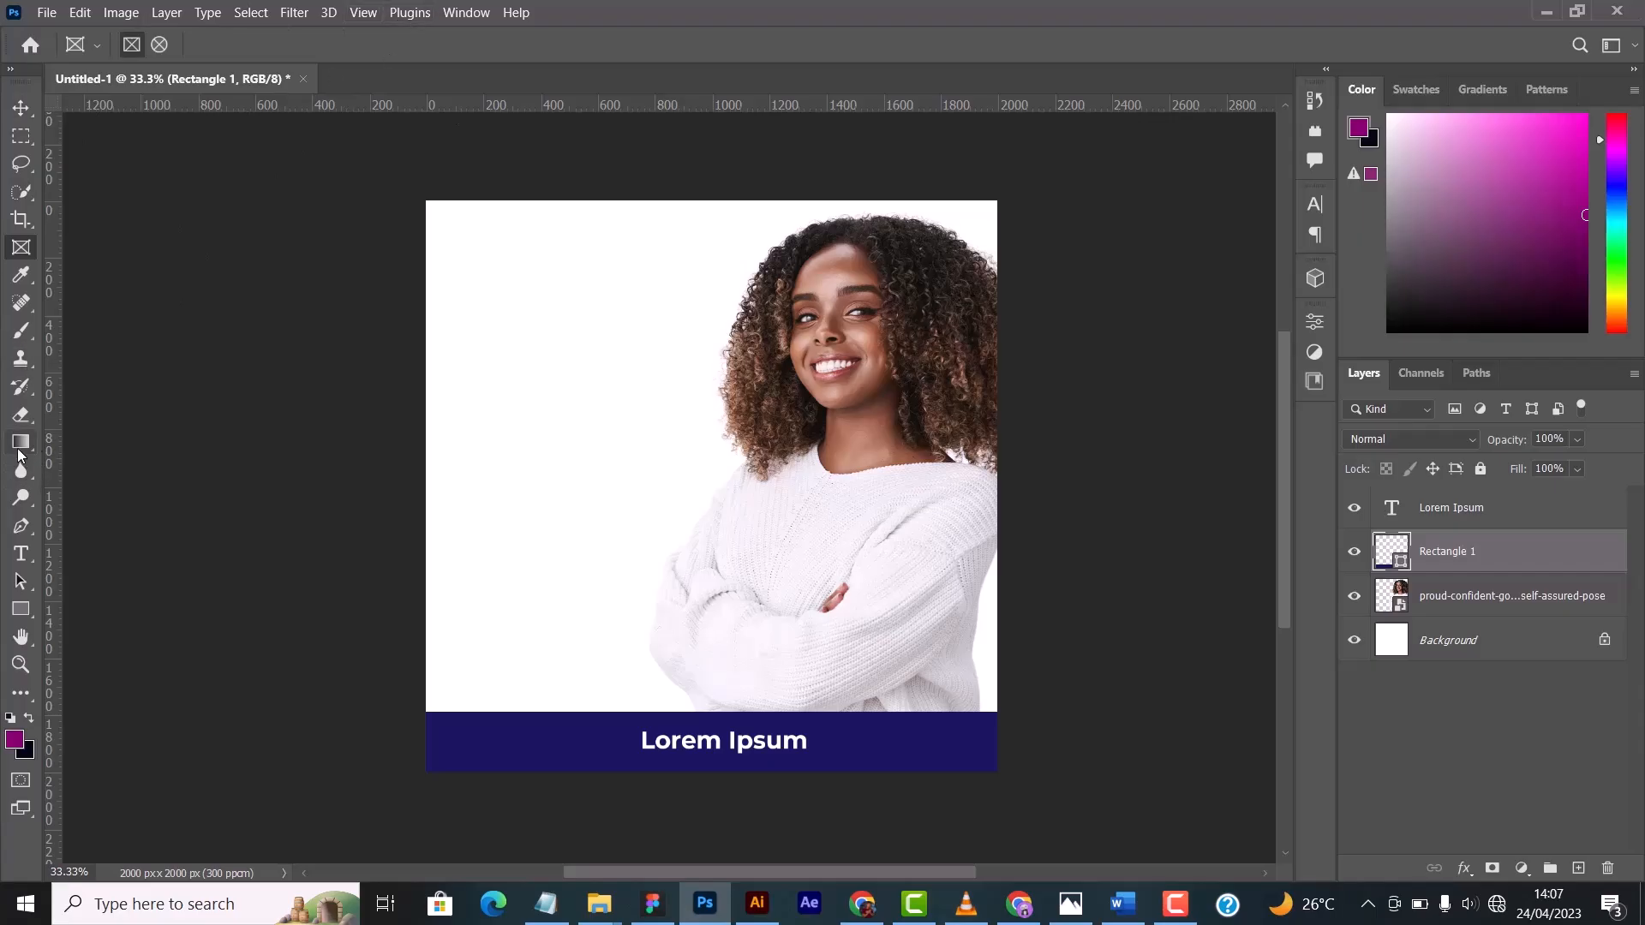
left_click(20, 608)
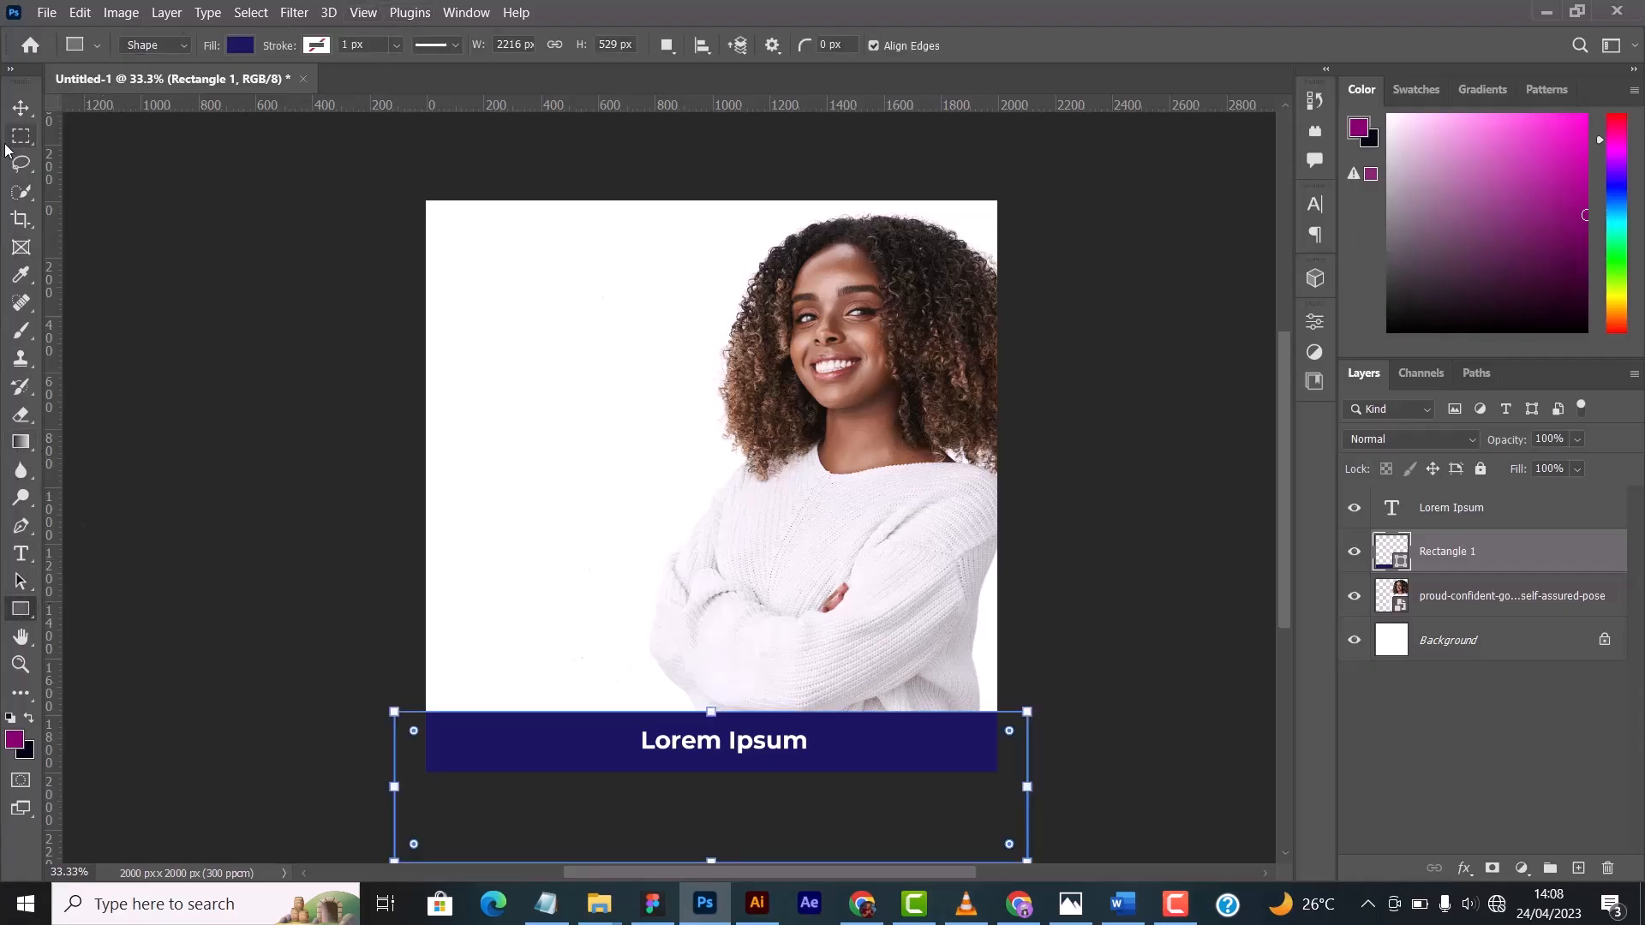
left_click(20, 107)
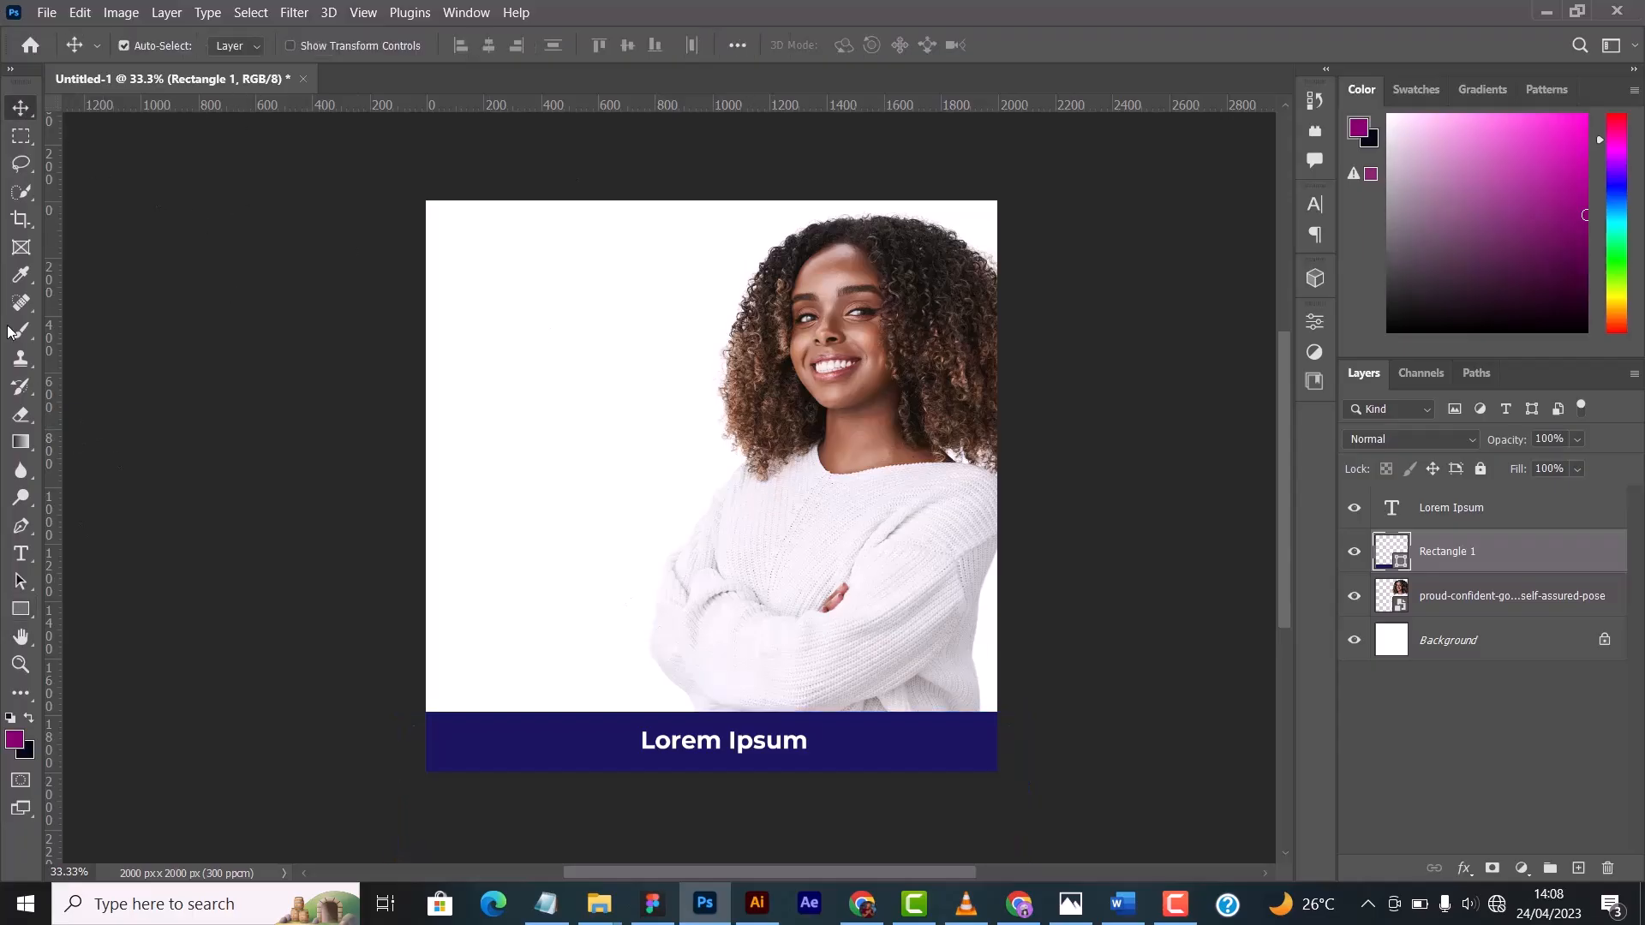
left_click(21, 276)
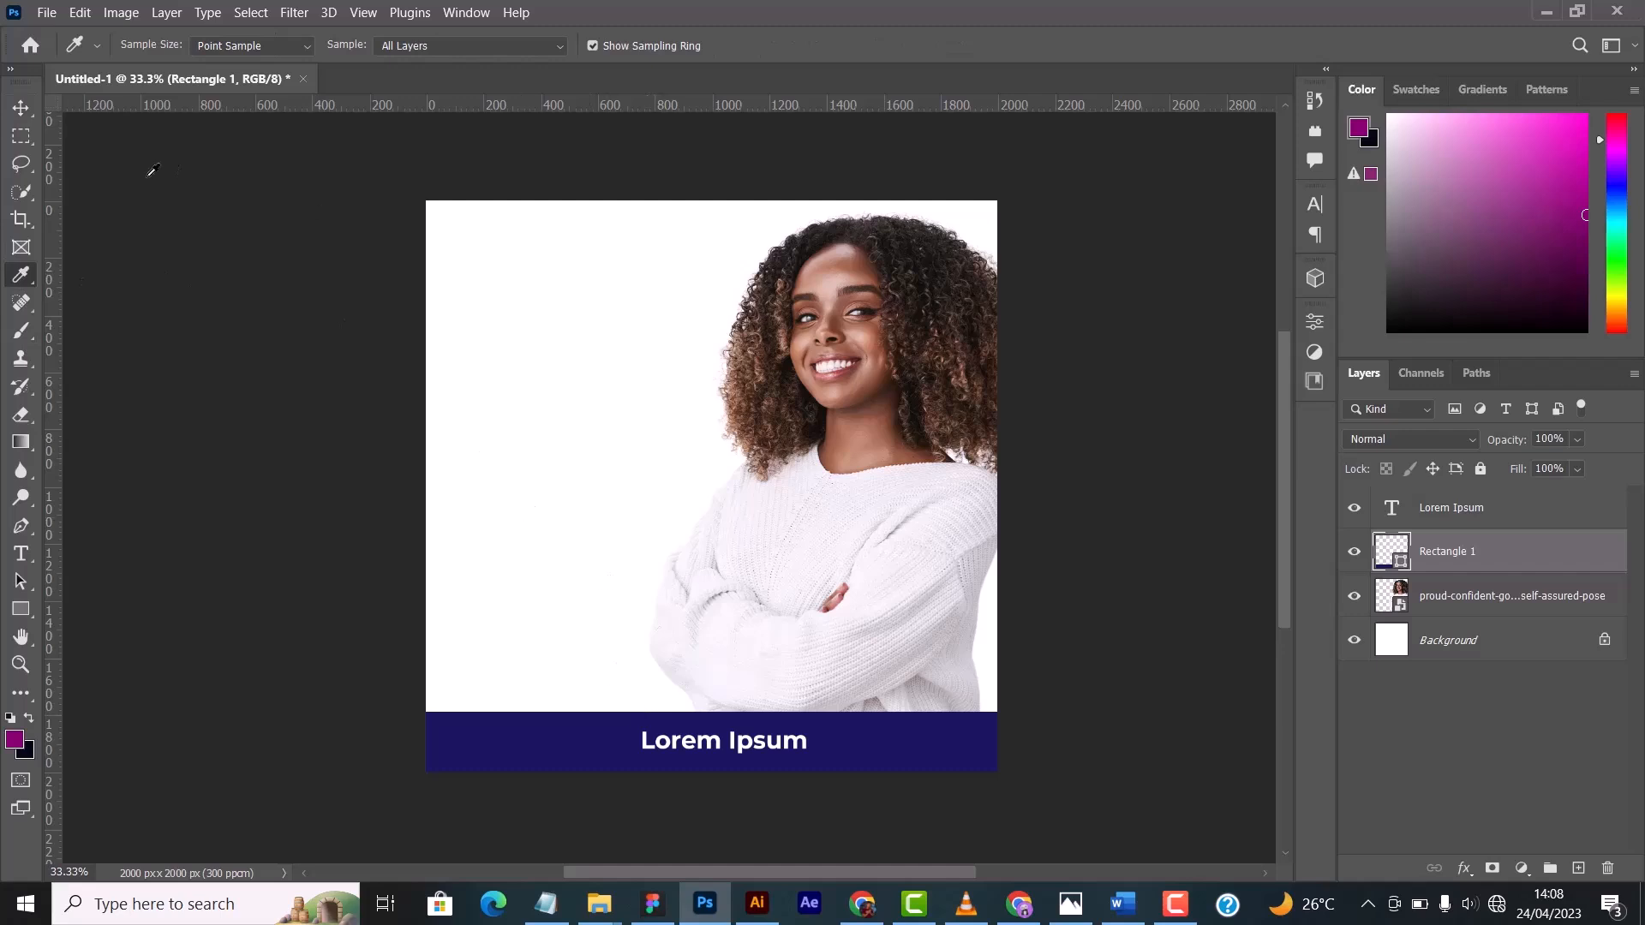
key("v")
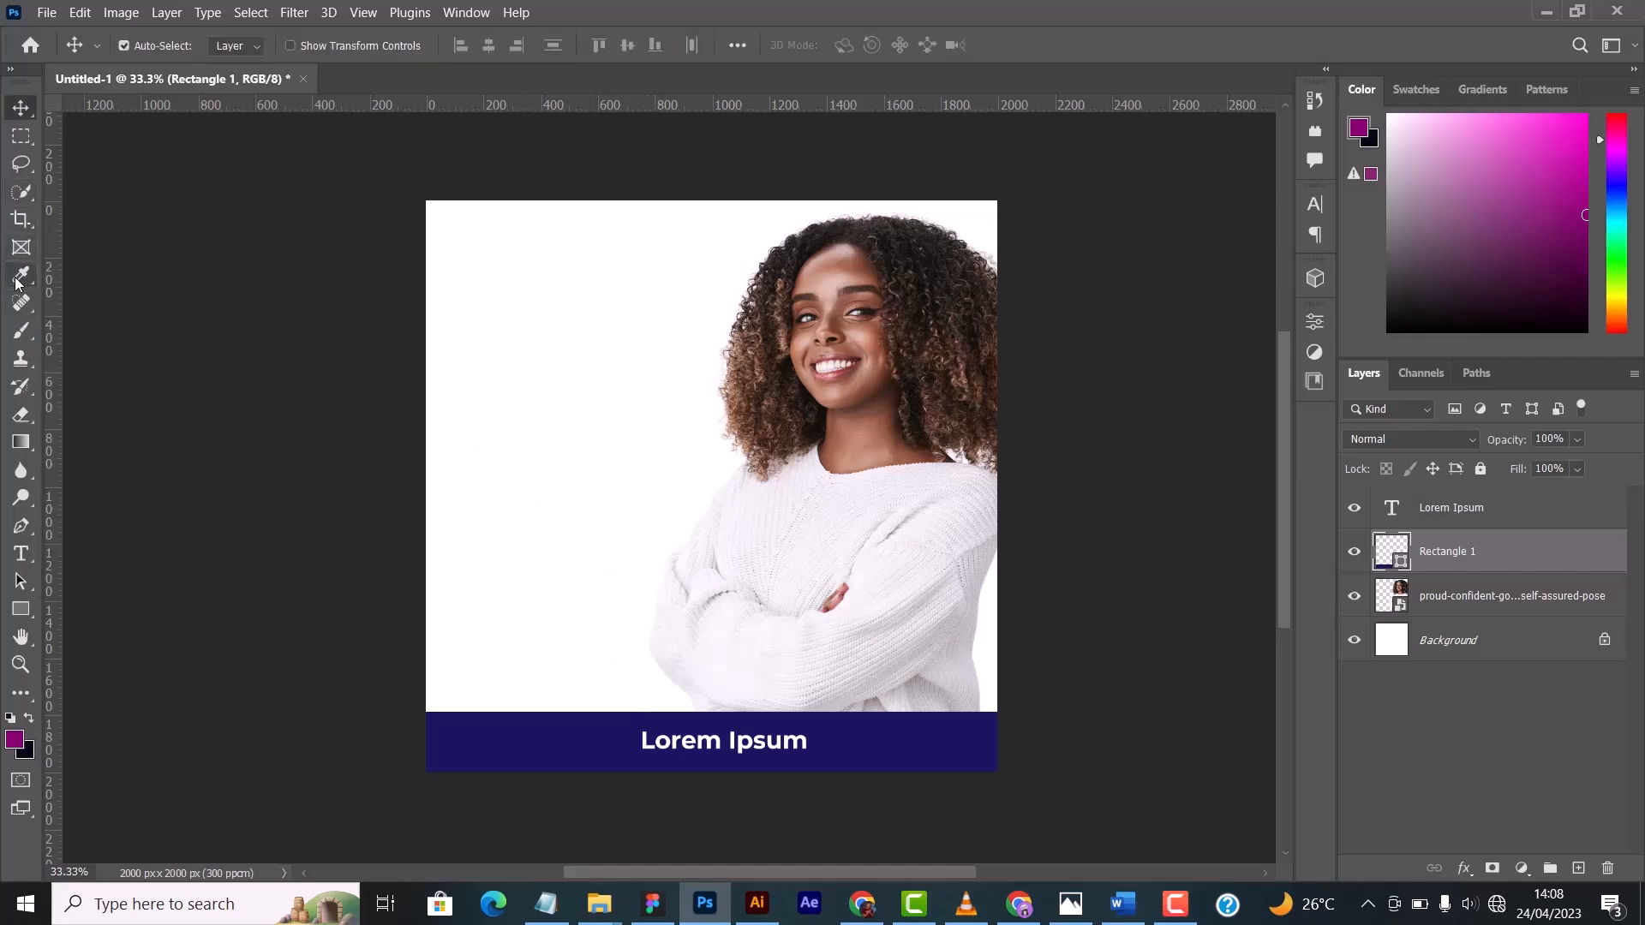
- Sample foreground colours with the Eyedropper from the white background, the woman's face, the blue band and the brown hair beside her face
left_click(19, 278)
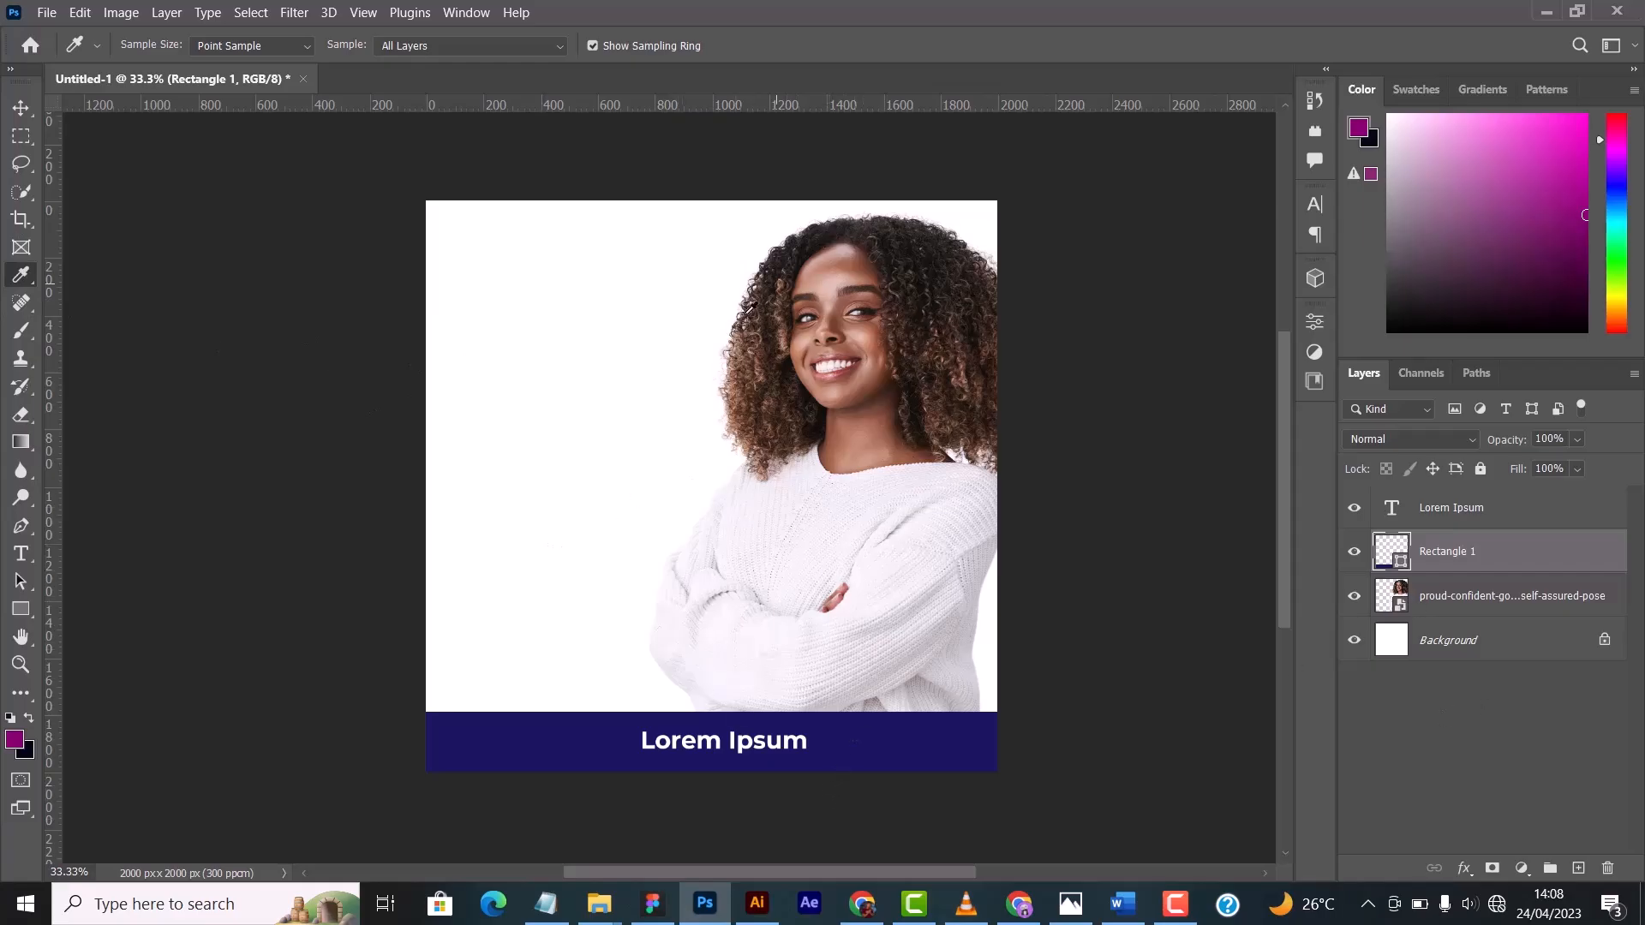
left_click(607, 297)
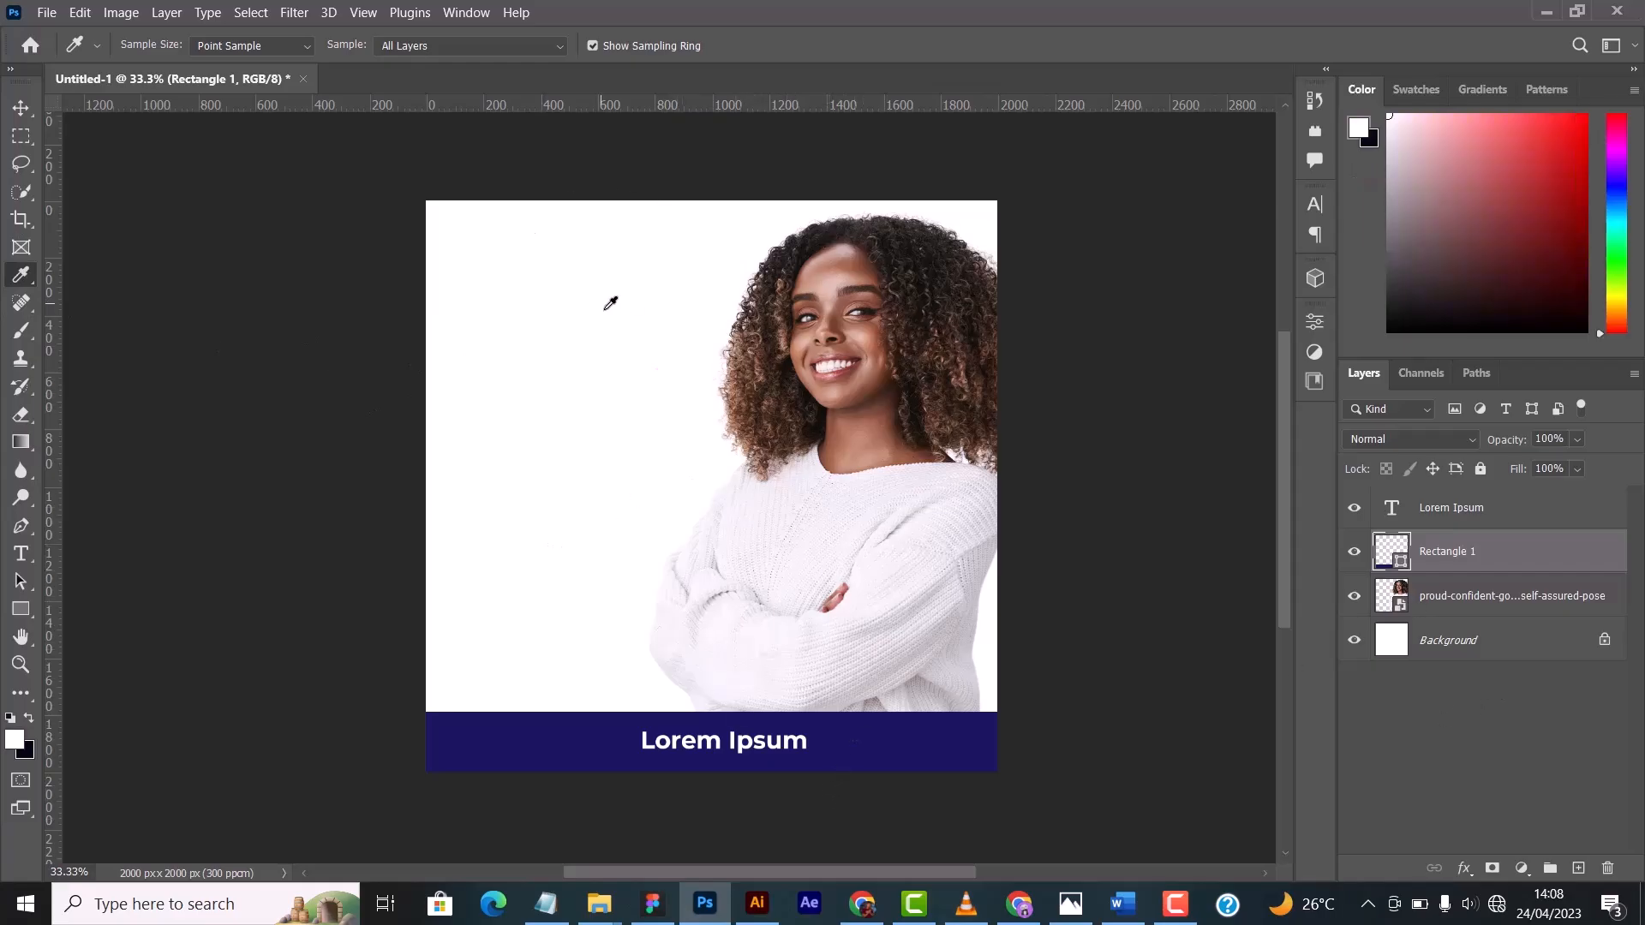
left_click(822, 316)
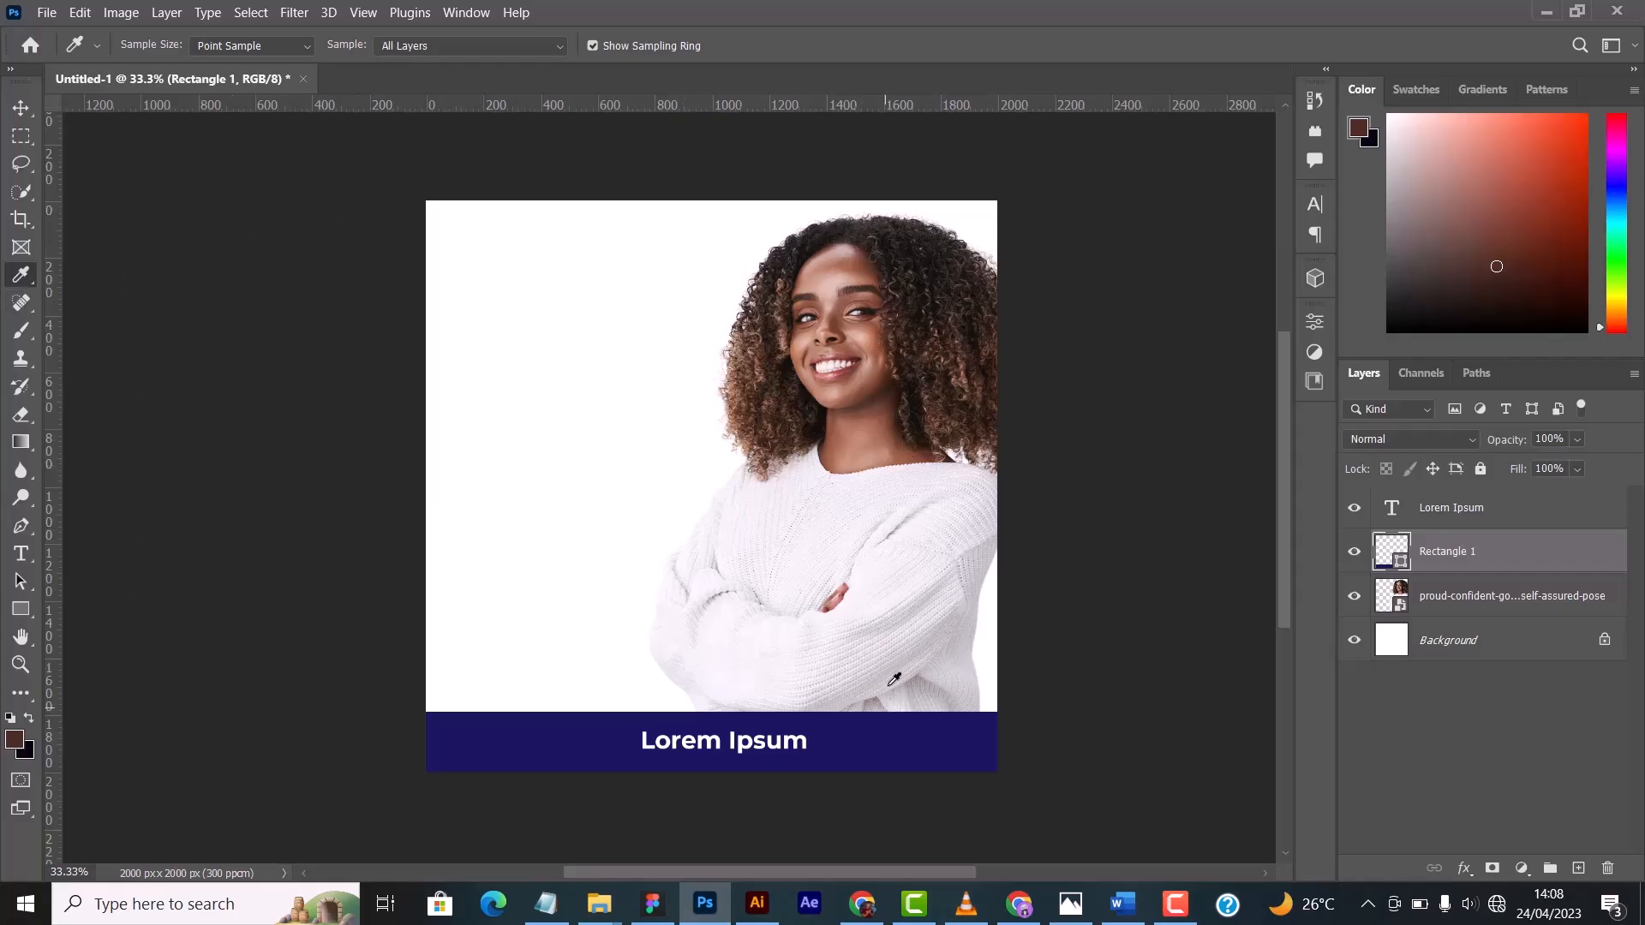
left_click(897, 728)
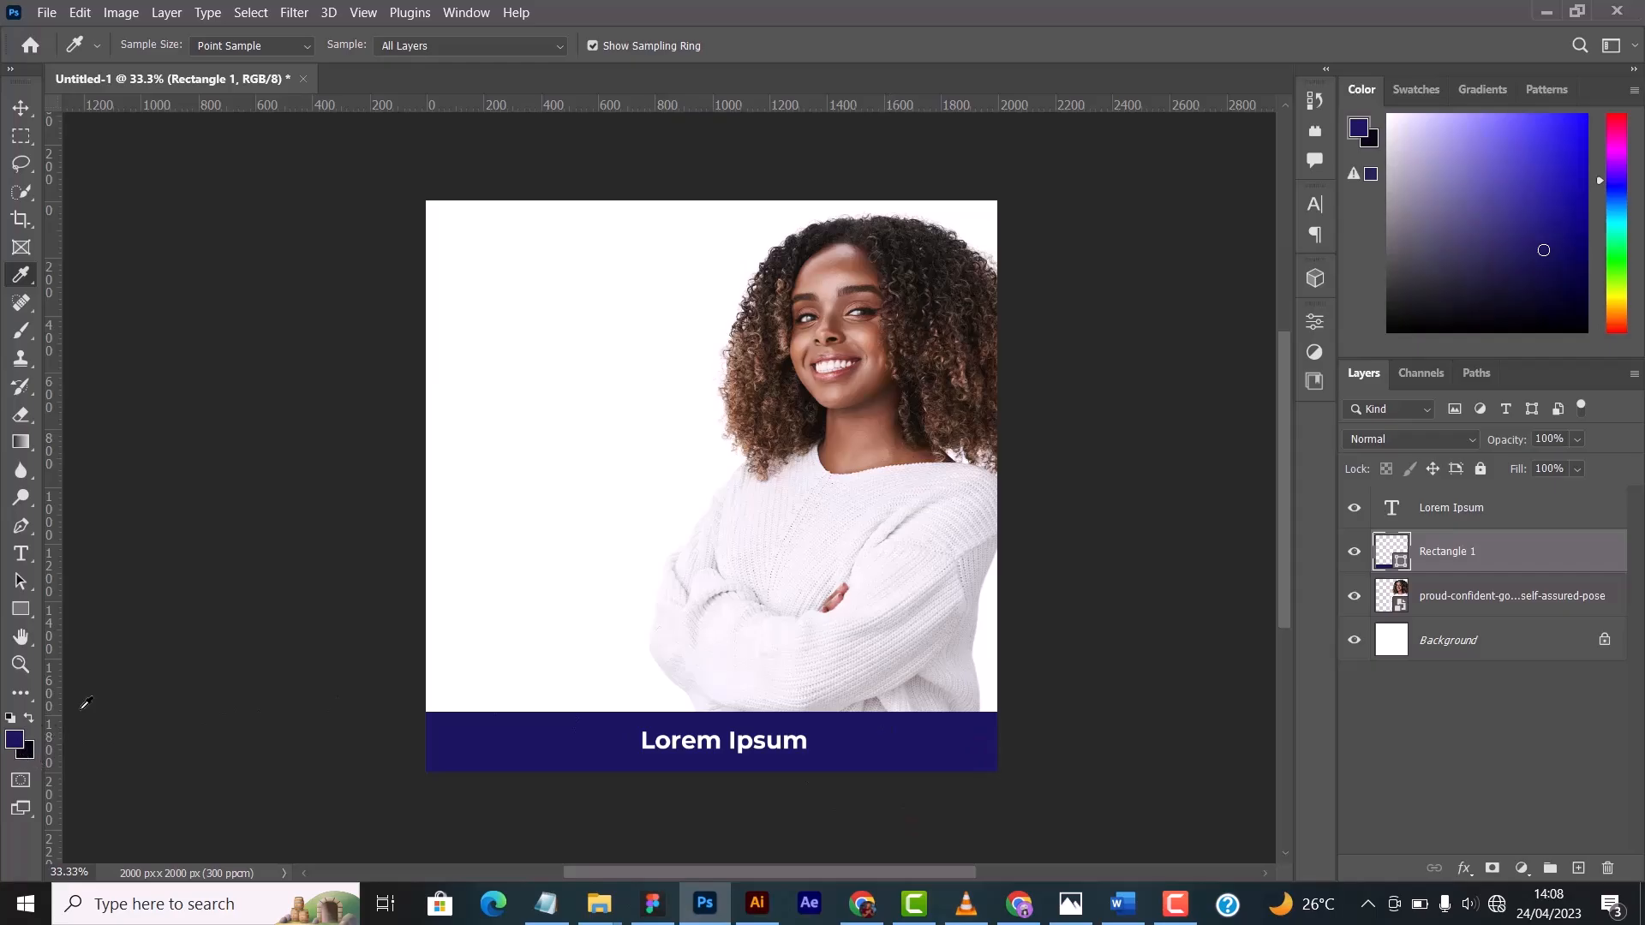
left_click(776, 335)
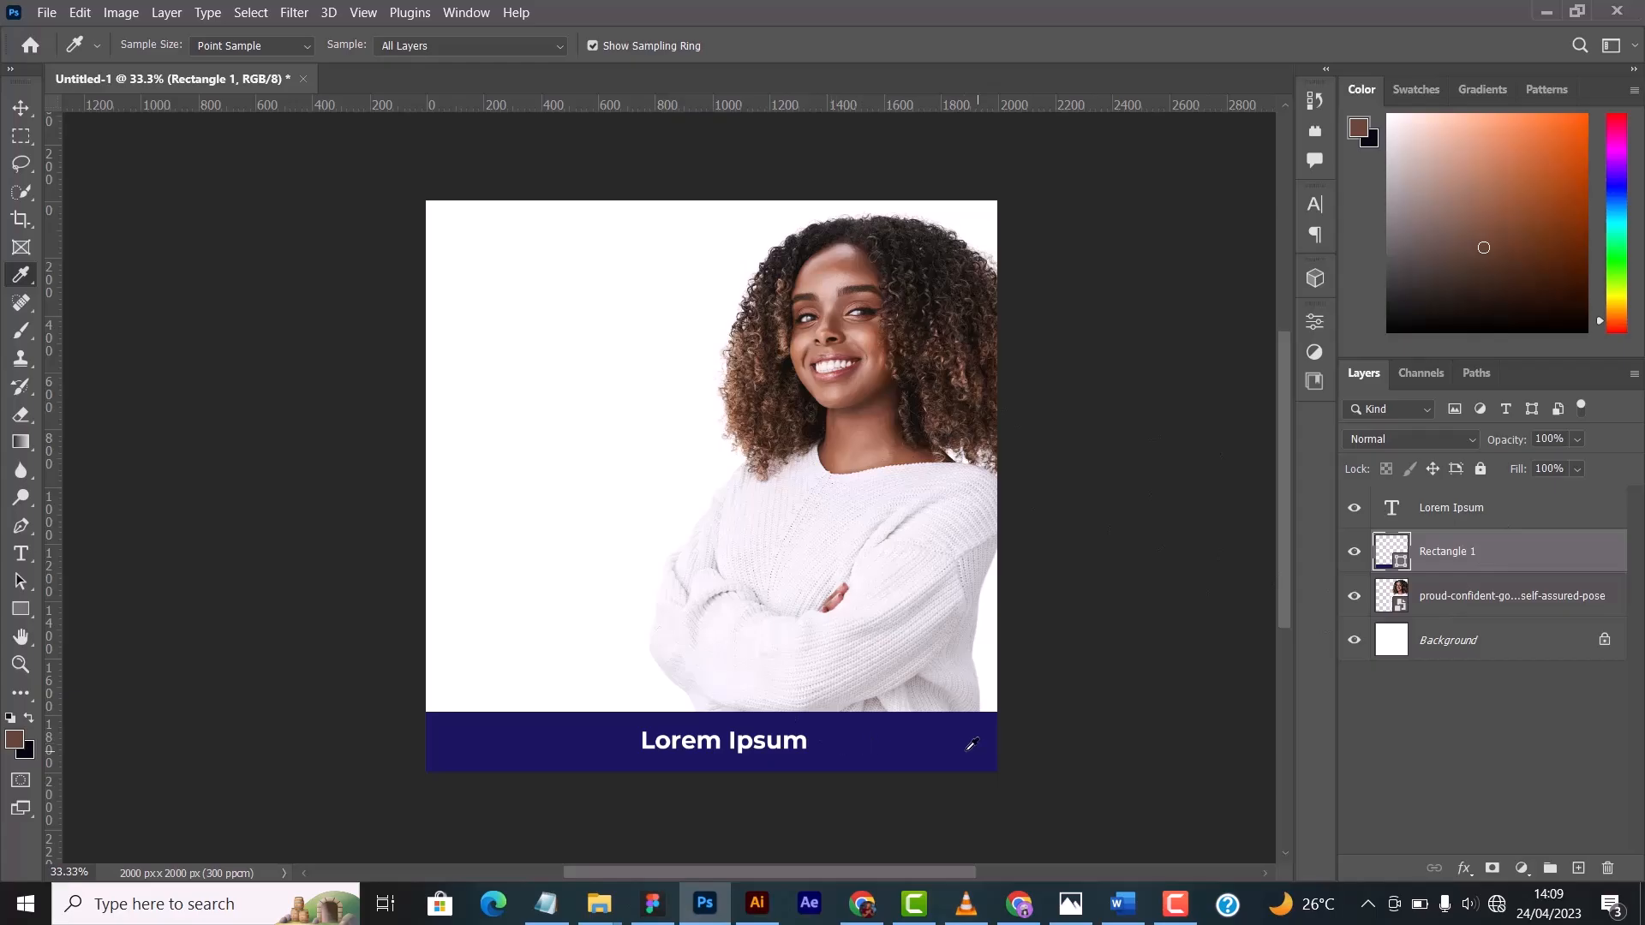
- Try recolouring the rectangle with colours sampled from the woman's forehead, sweater, fingers and hair, and cancel the colour change
double_click(1402, 563)
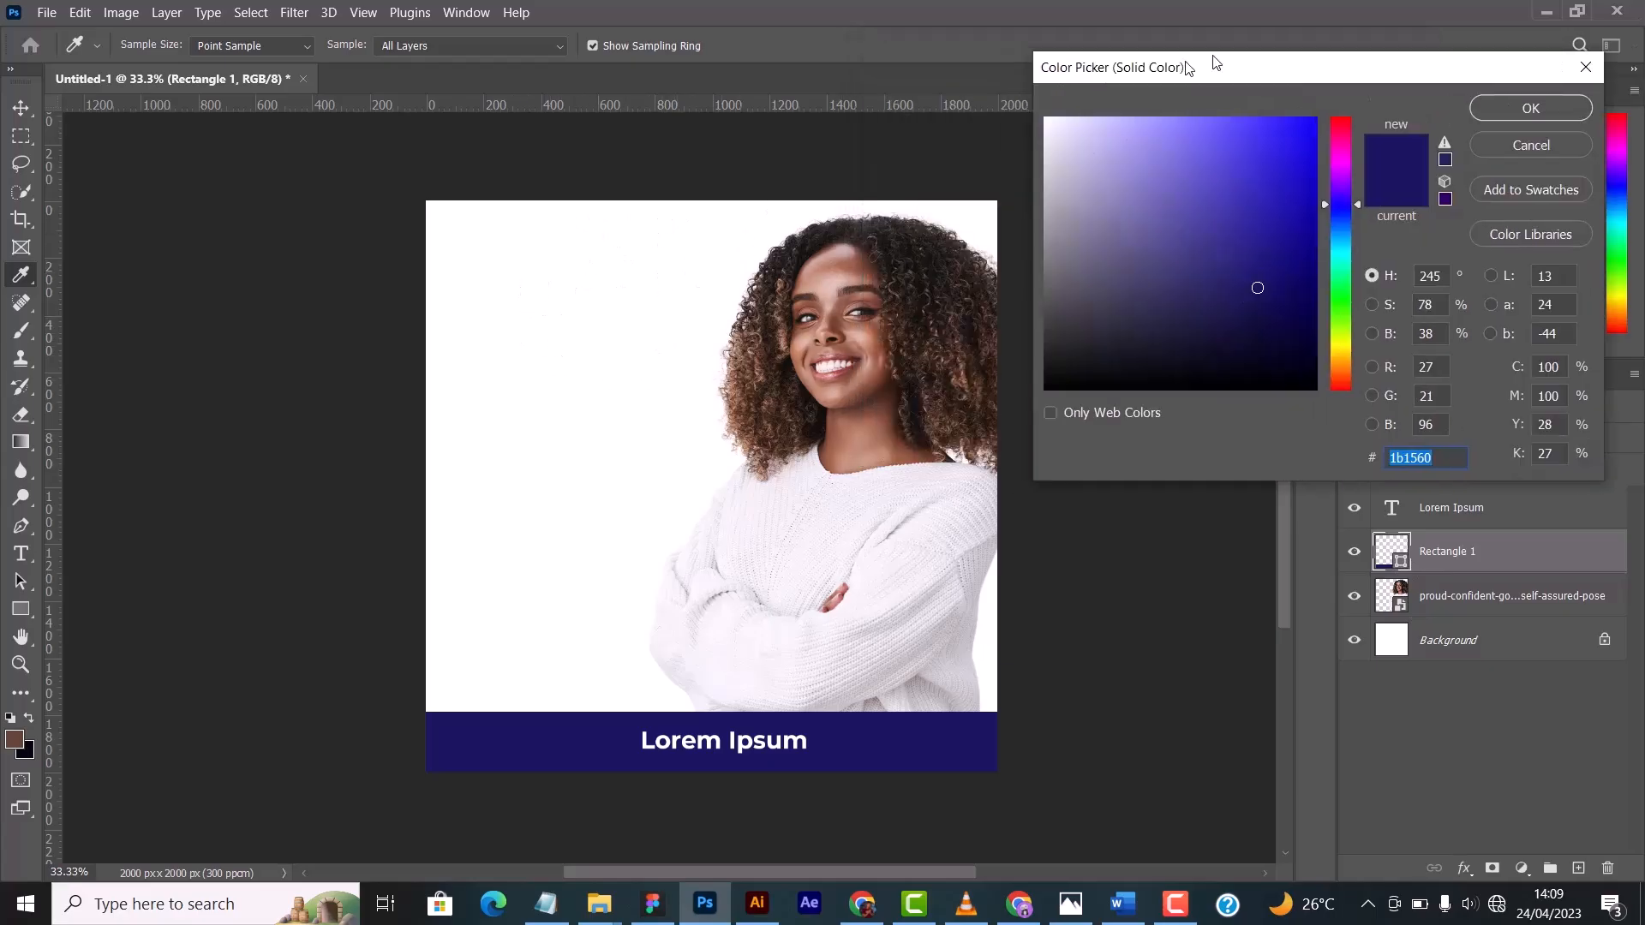
left_click_drag(1000, 52, 1232, 48)
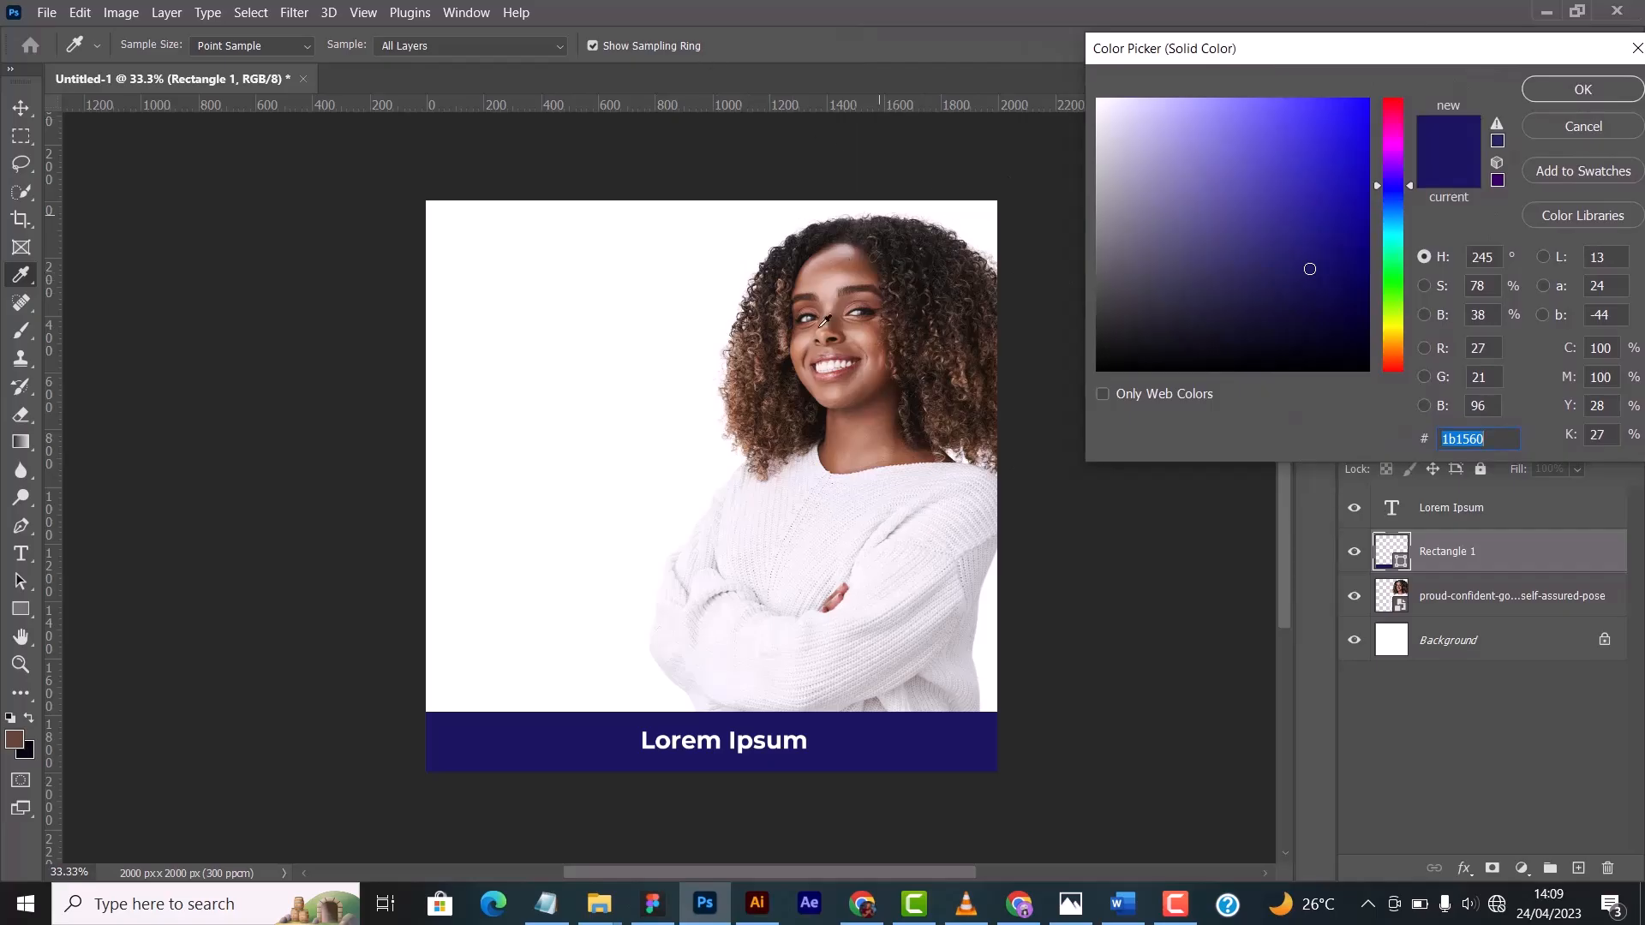
left_click_drag(1329, 59, 1299, 75)
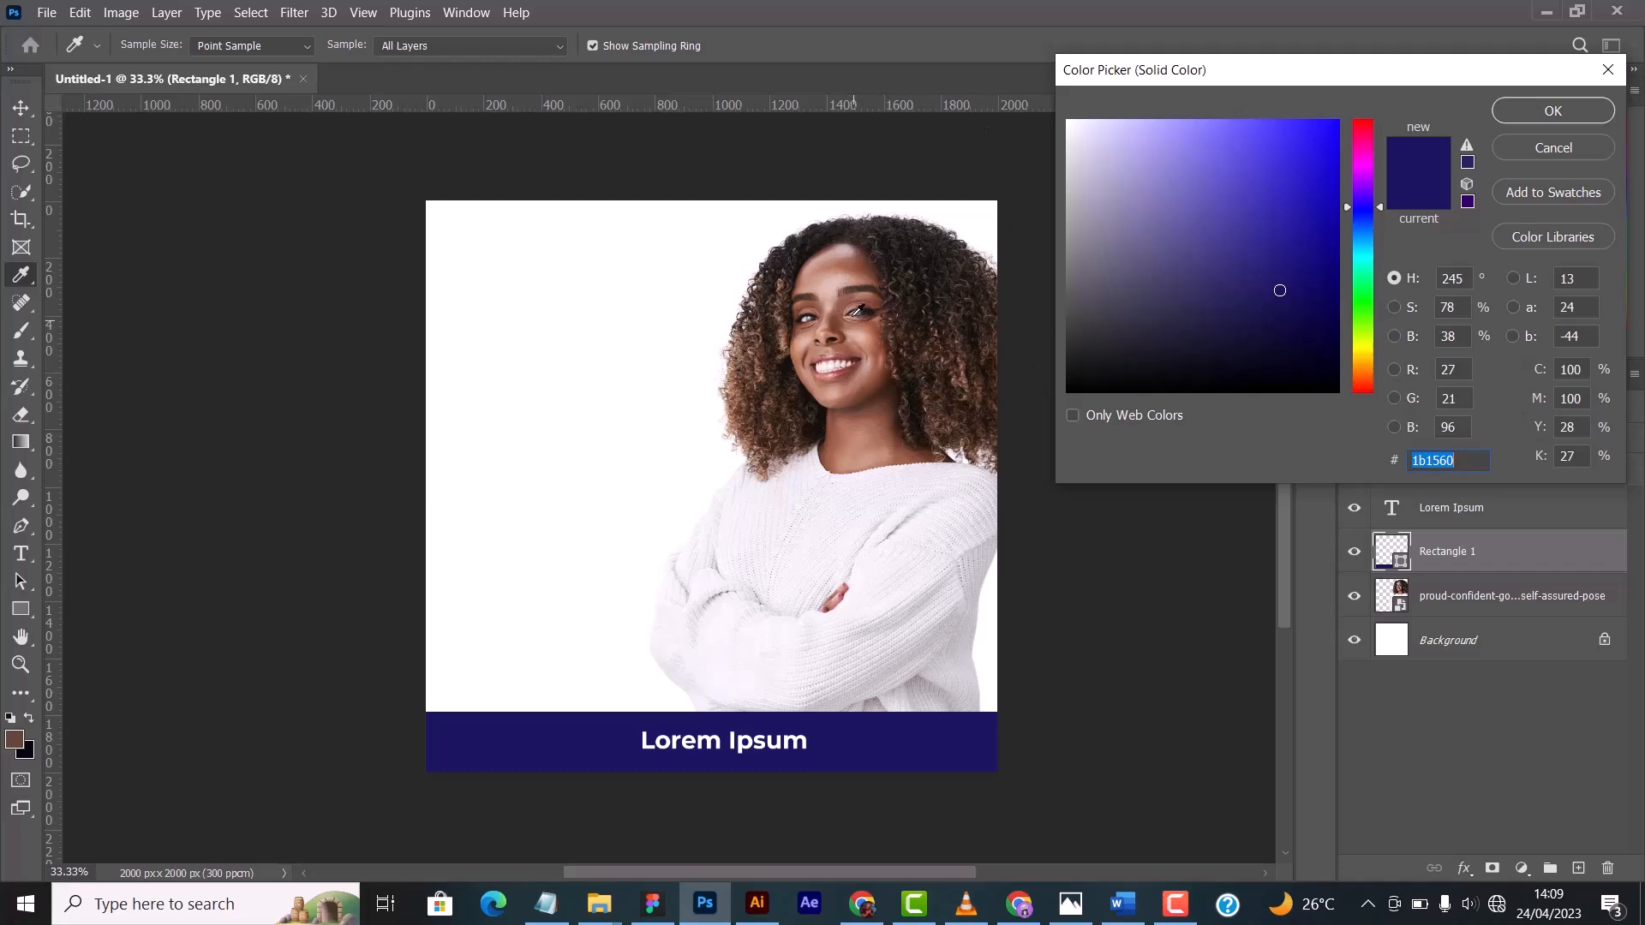
left_click(844, 259)
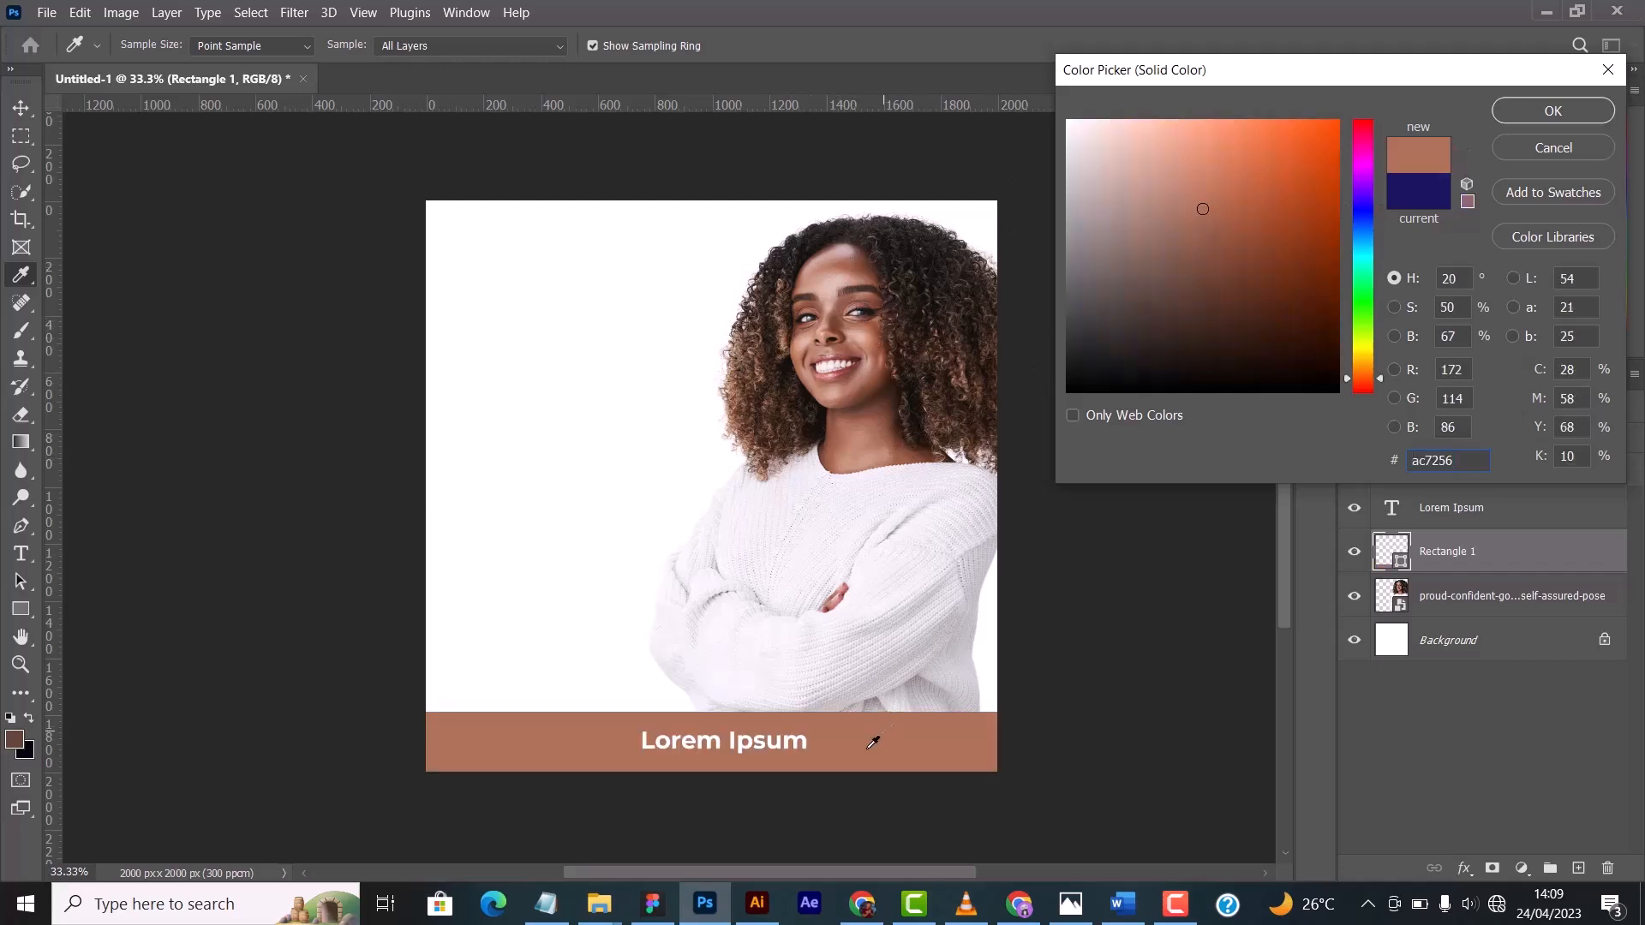
left_click(907, 558)
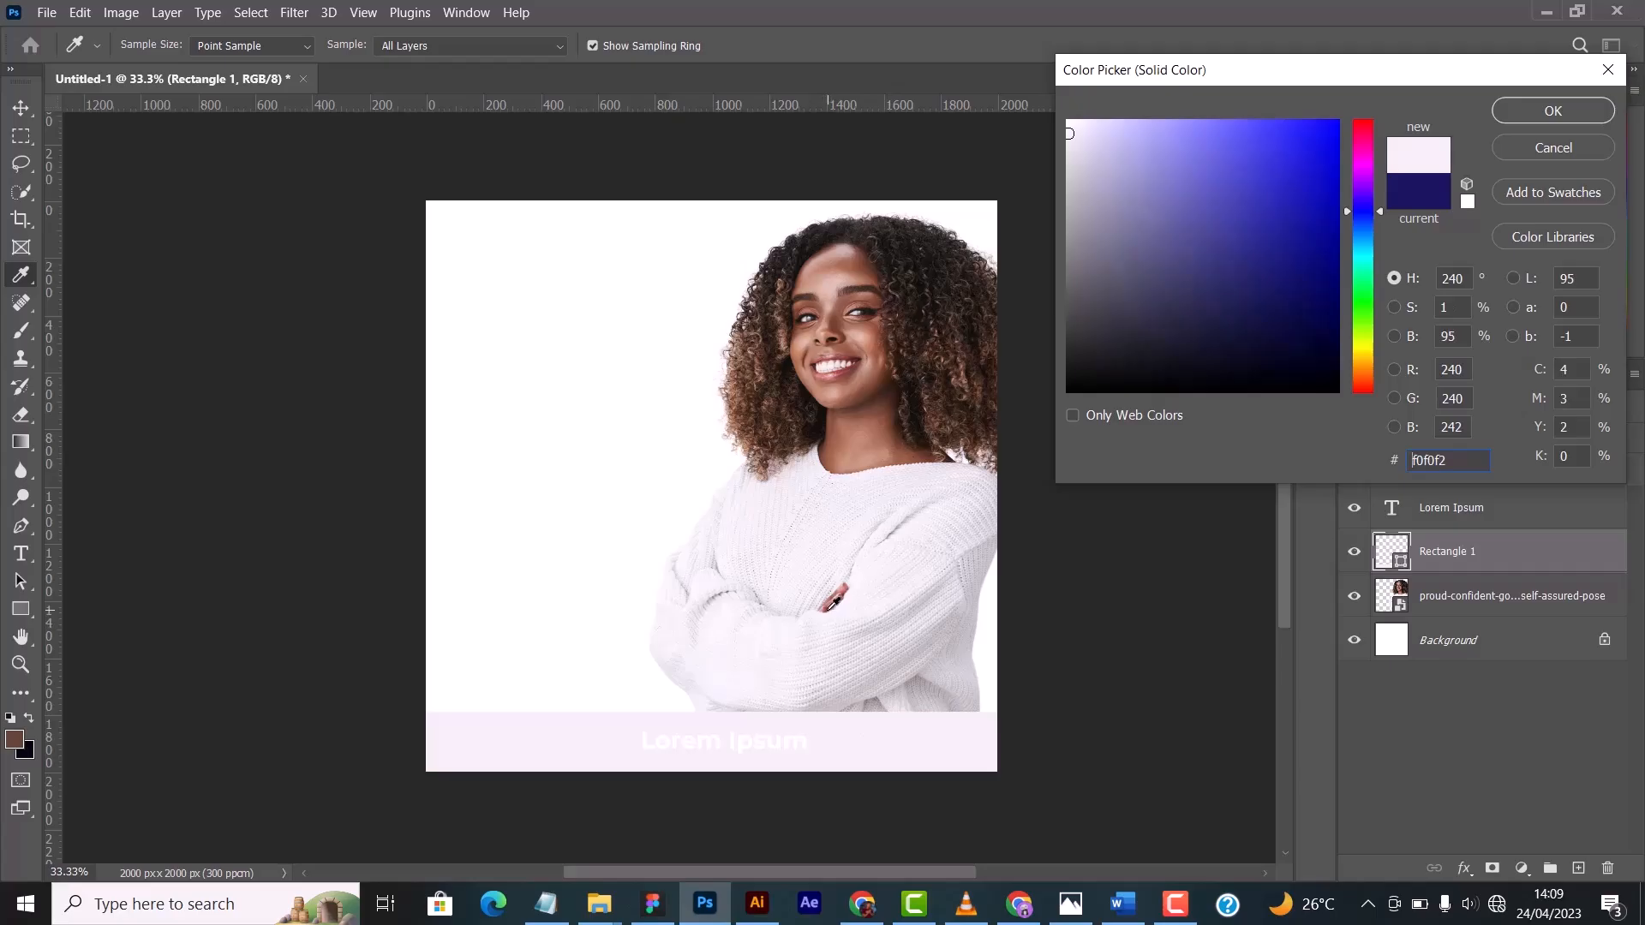
left_click(832, 603)
left_click_drag(892, 511, 866, 331)
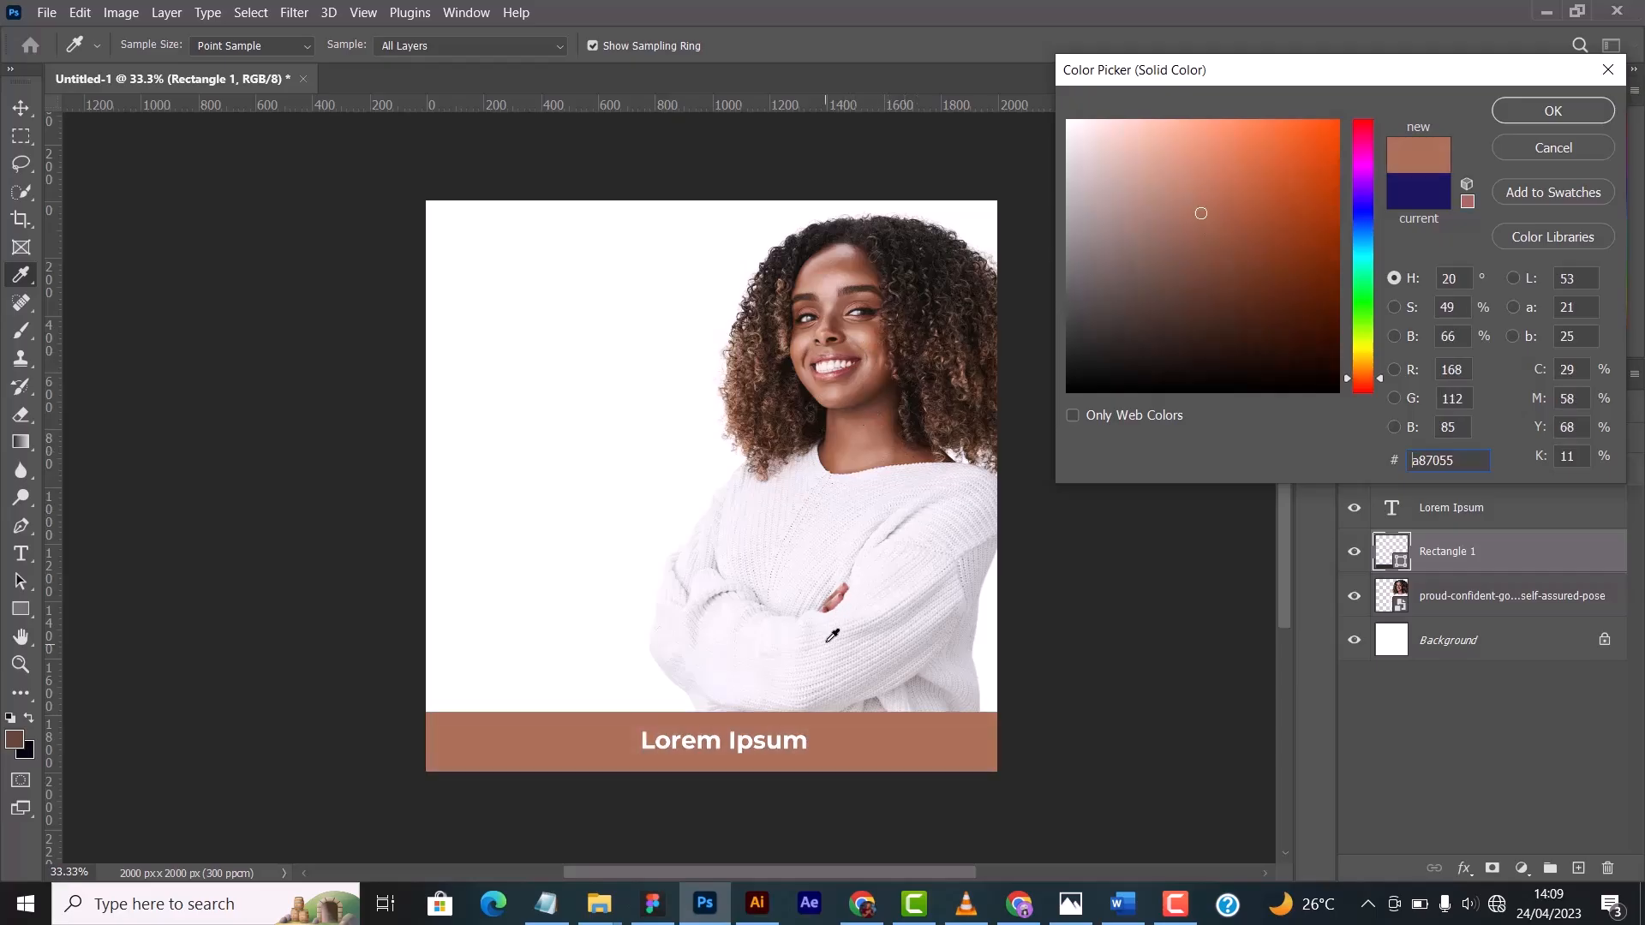
left_click(829, 605)
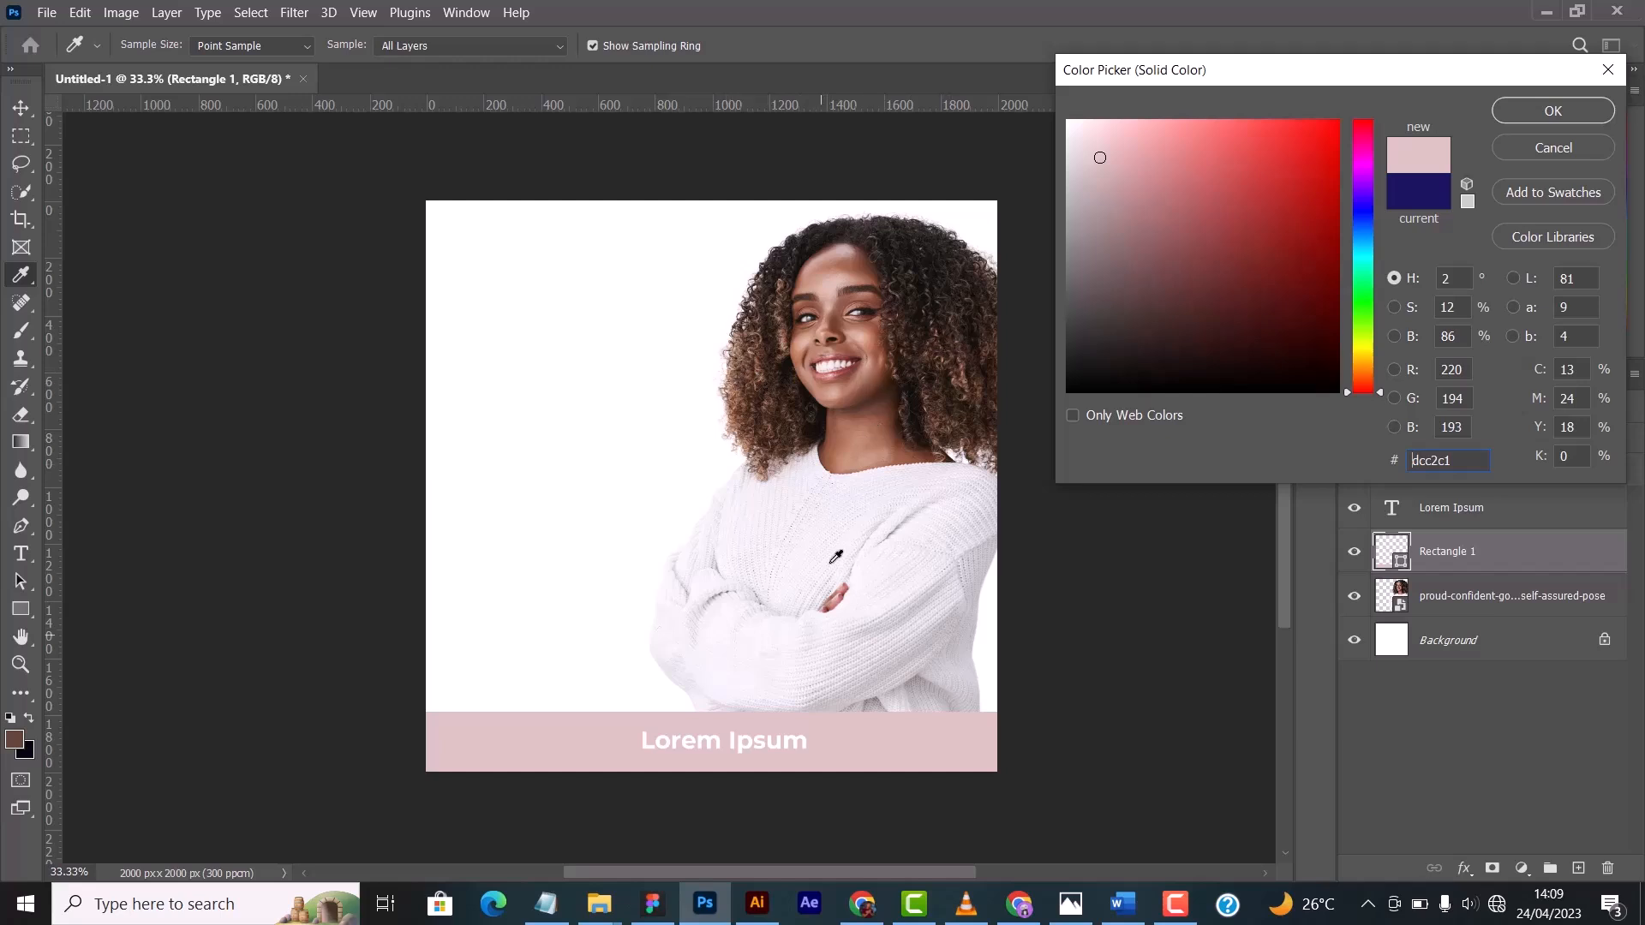
left_click(761, 421)
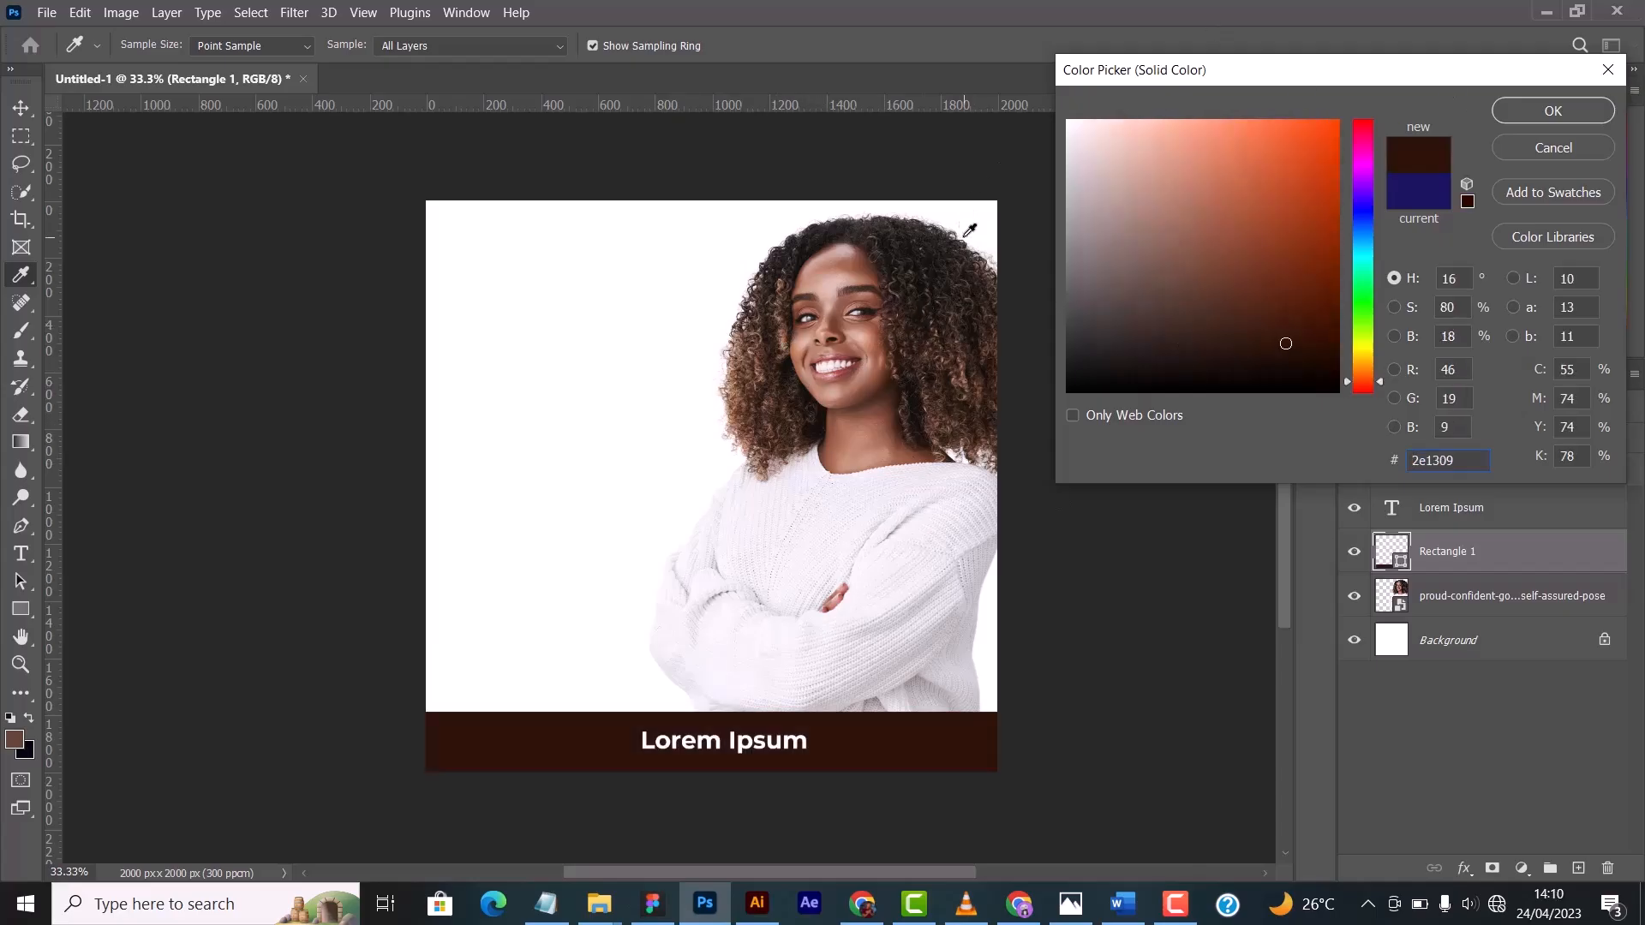
left_click(1554, 147)
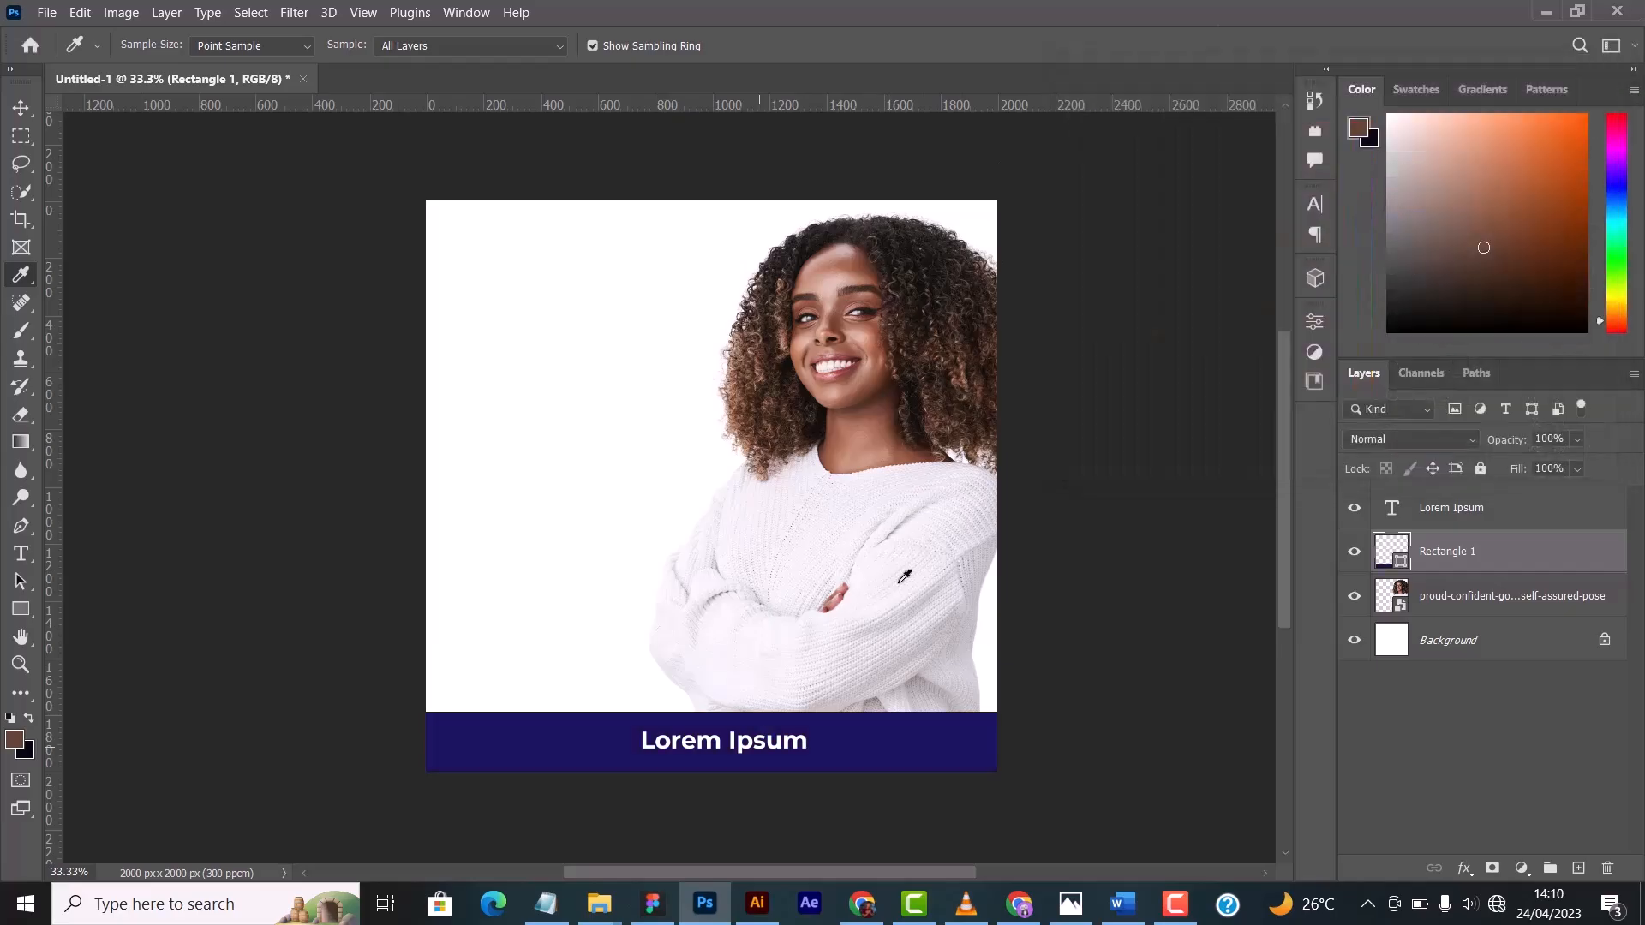
- Choose the Spot Healing Brush and examine the woman's face, neck and shoulder at 300% for skin blemishes
left_click(24, 305)
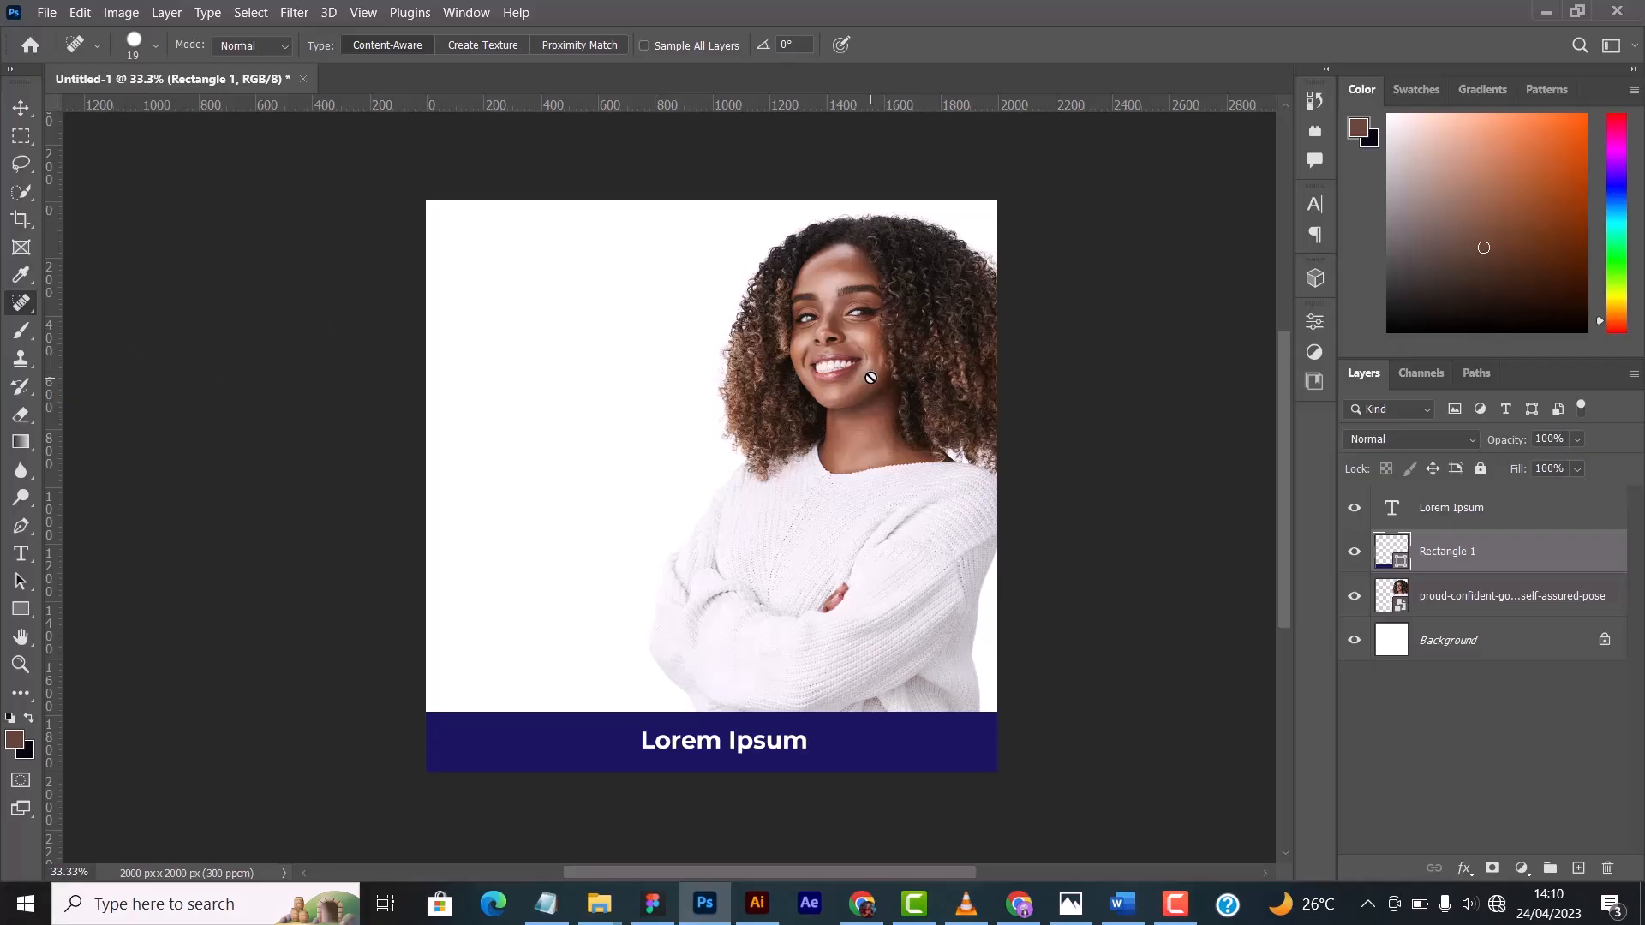
key("ctrl+plus")
key("ctrl+plus")
key("ctrl+plus")
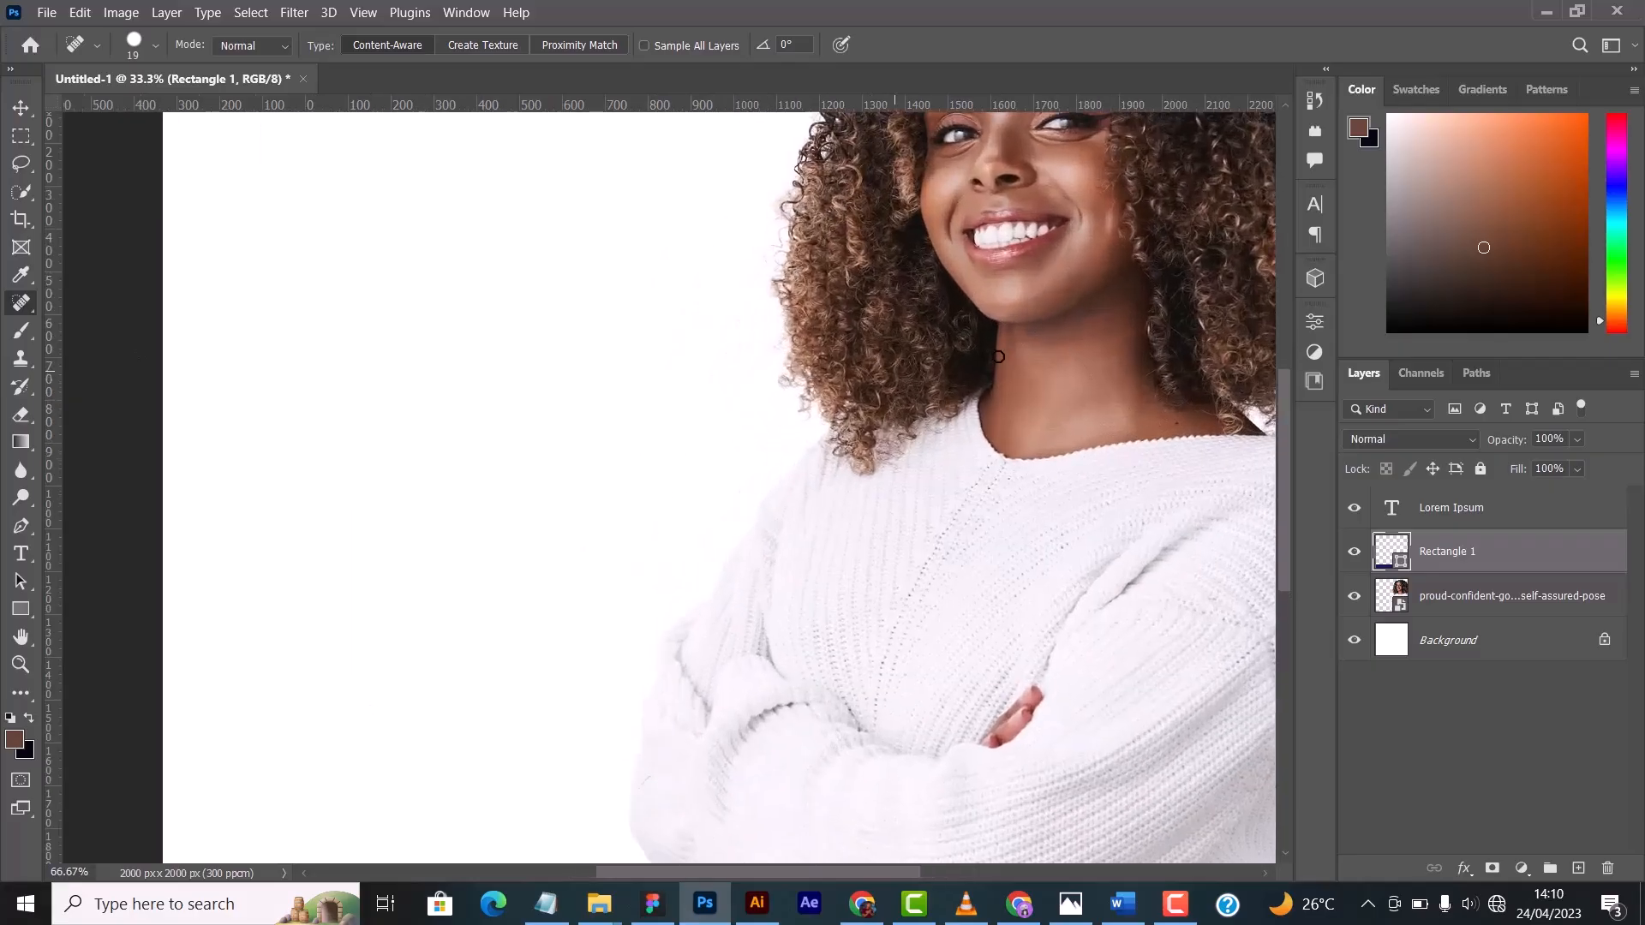
left_click_drag(1084, 294, 577, 680)
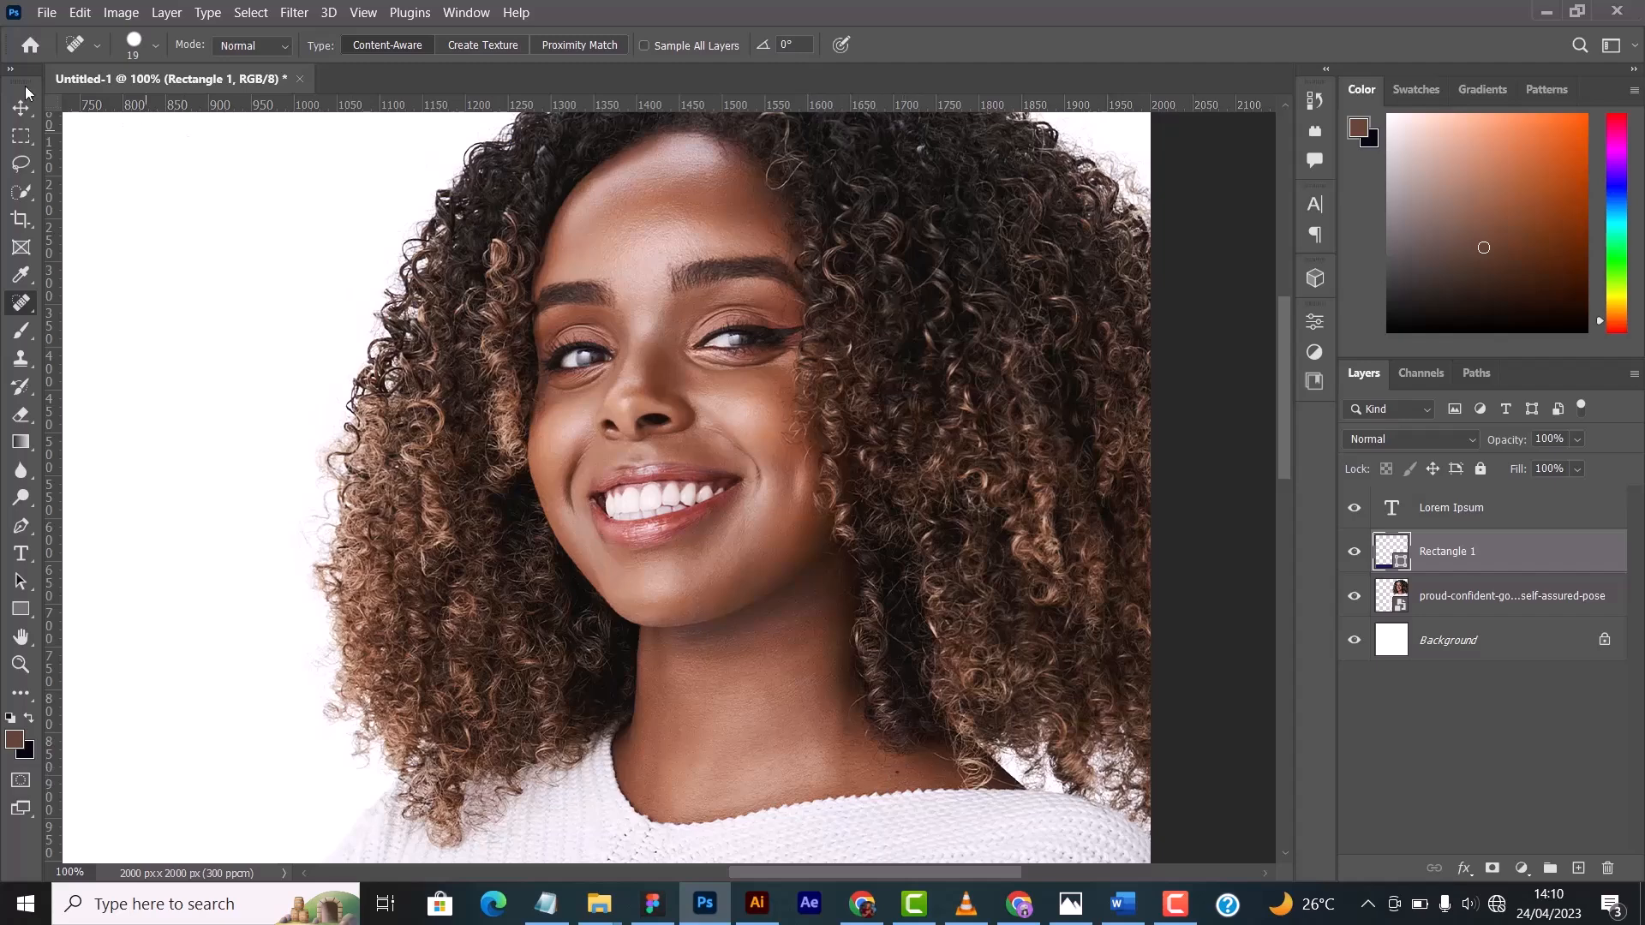
left_click(24, 112)
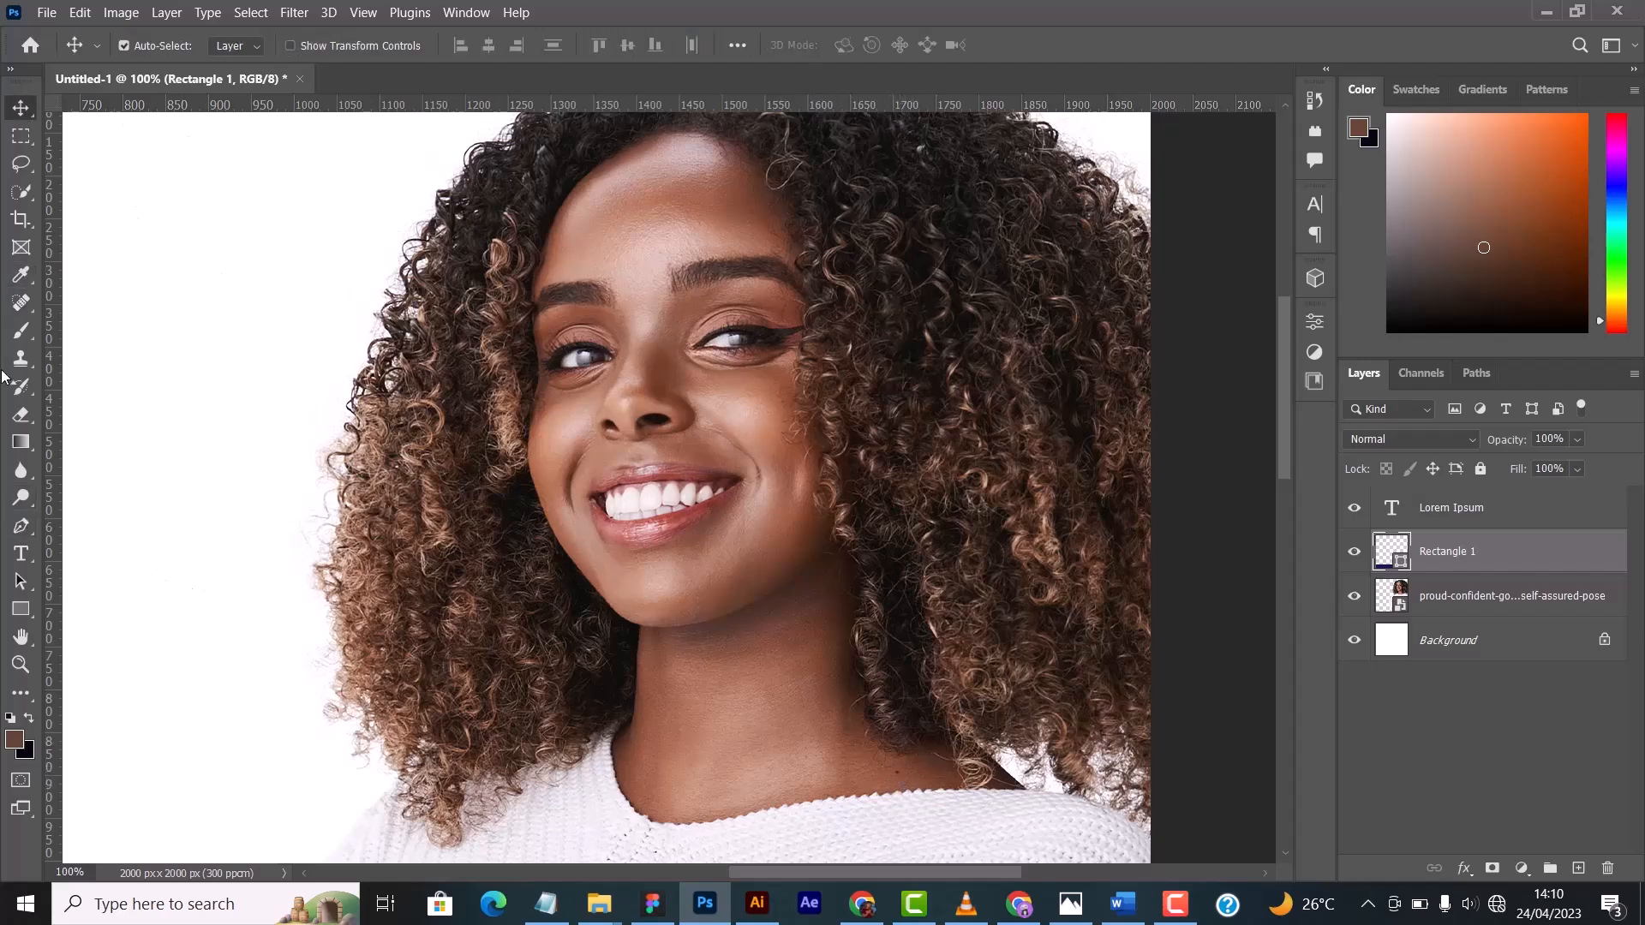
left_click(22, 306)
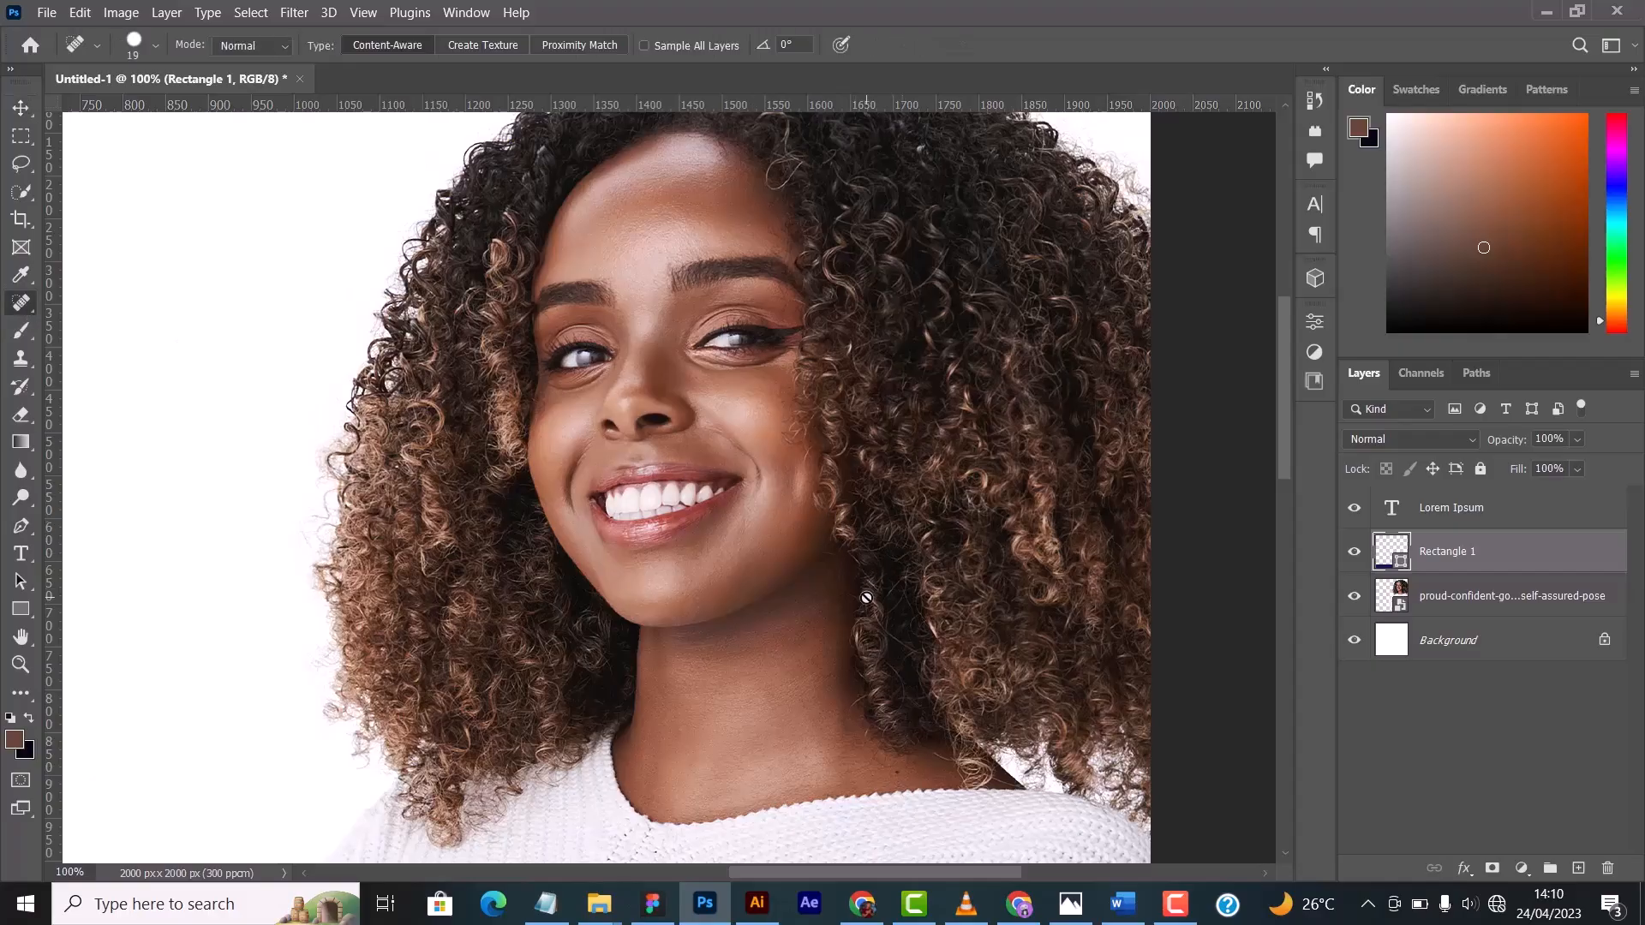
key("ctrl+plus")
key("ctrl+plus")
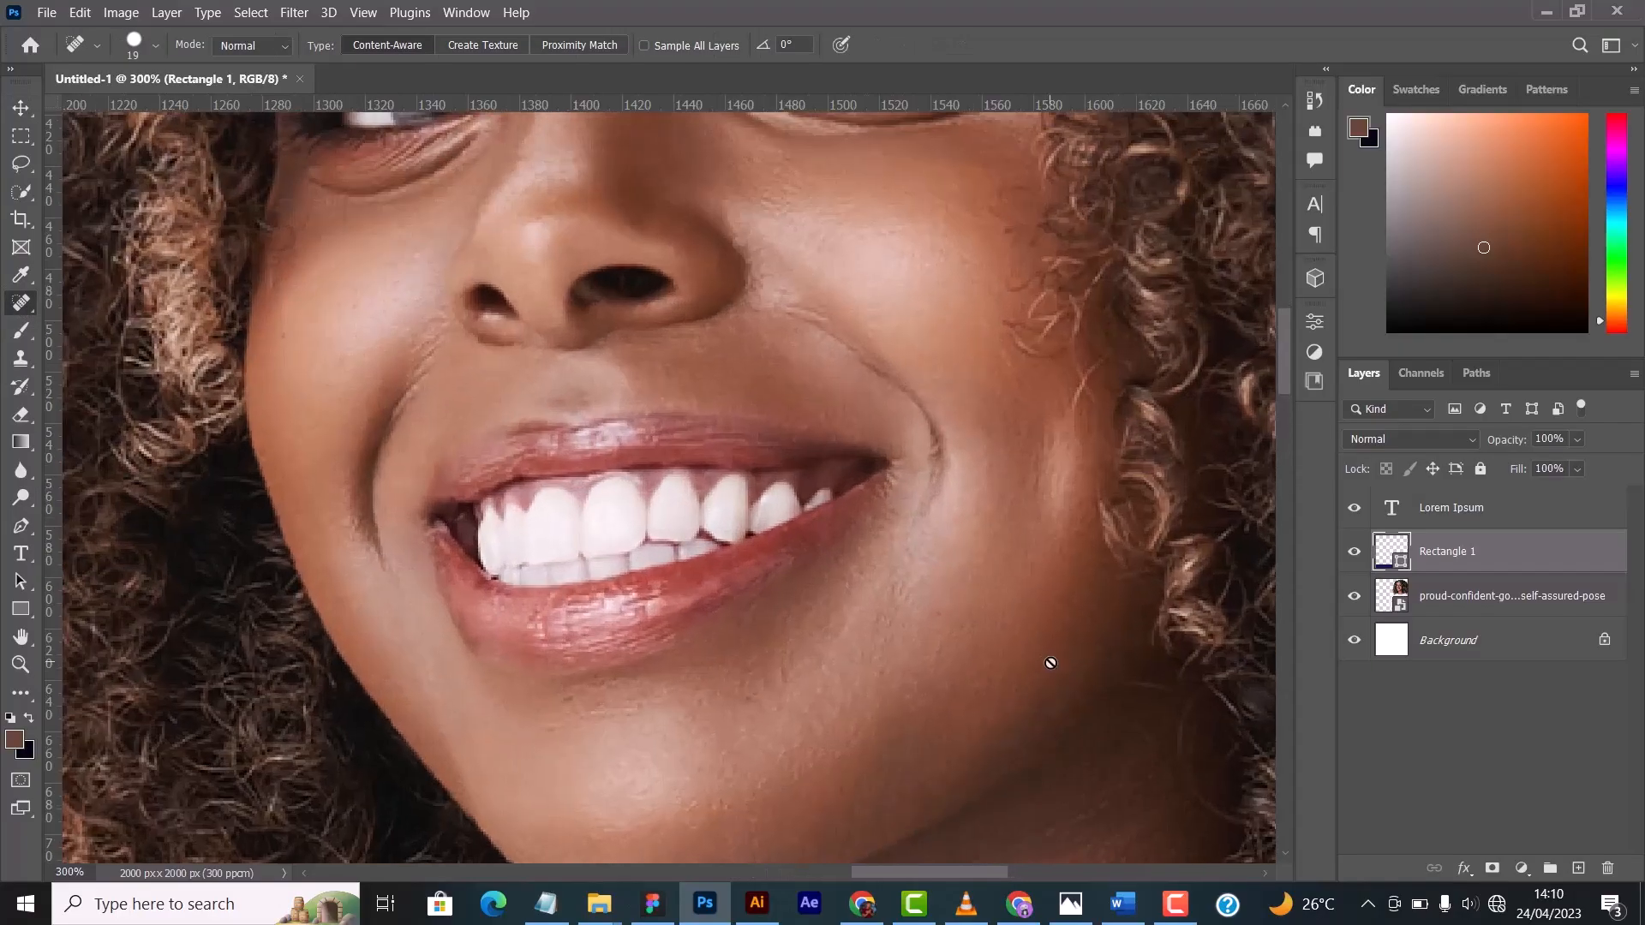
left_click_drag(827, 525, 312, 227)
left_click_drag(610, 687, 602, 560)
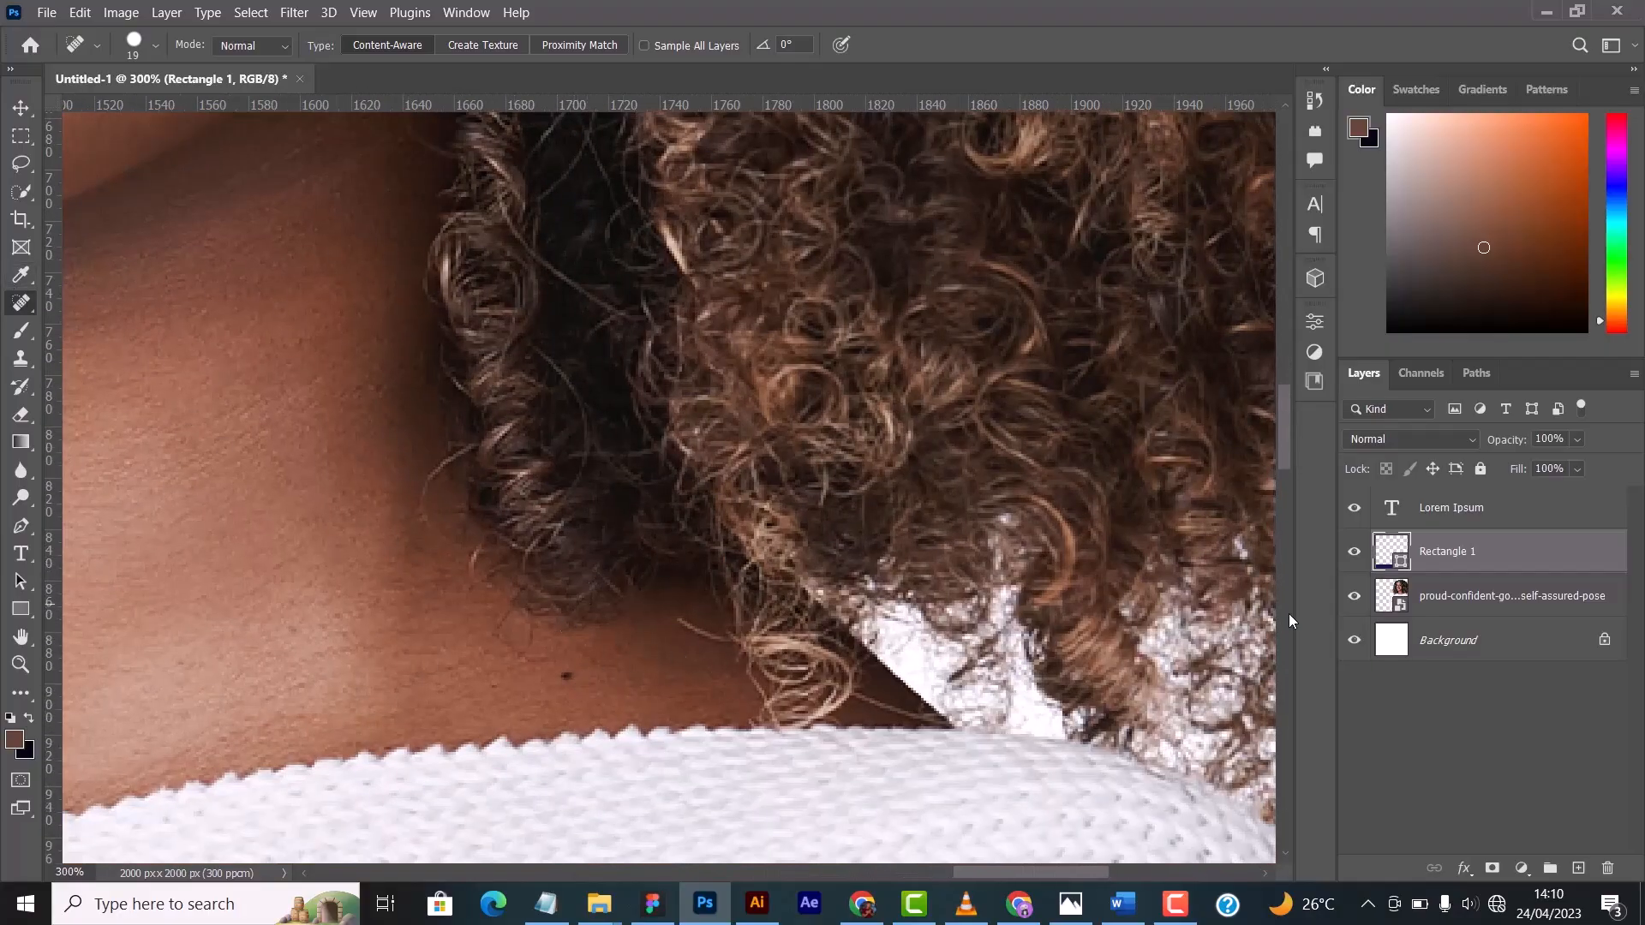
- Select the woman's photo layer and review its smart object and rasterize commands without applying any
left_click(1463, 595)
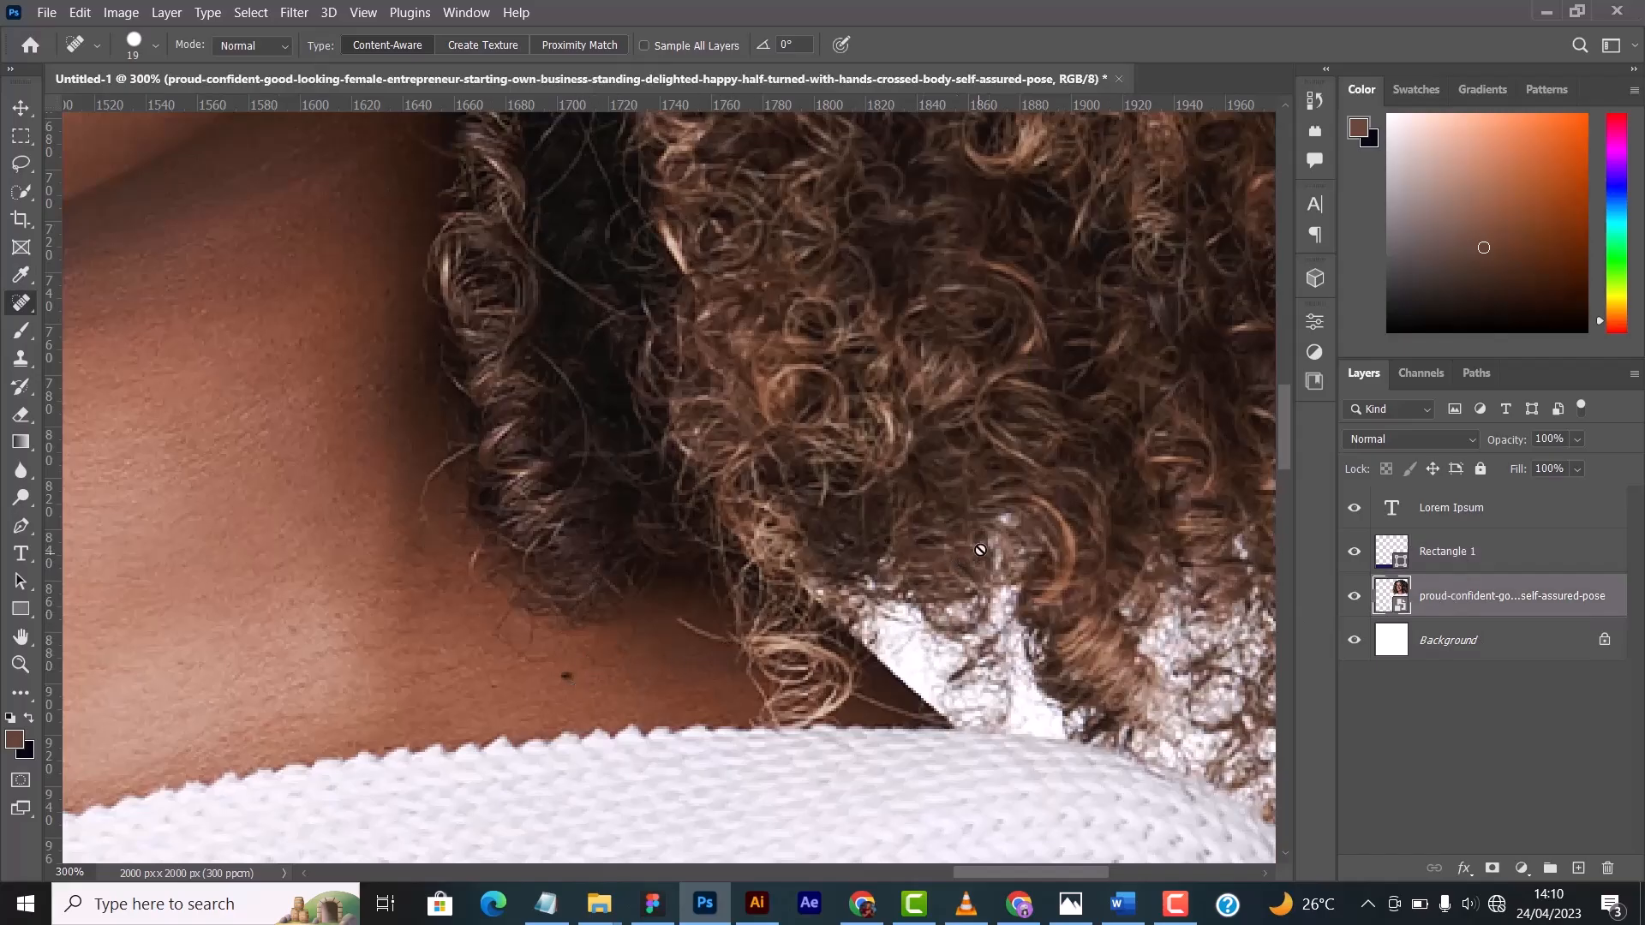
key("ctrl+minus")
key("ctrl+minus")
key("ctrl+minus")
key("ctrl+minus")
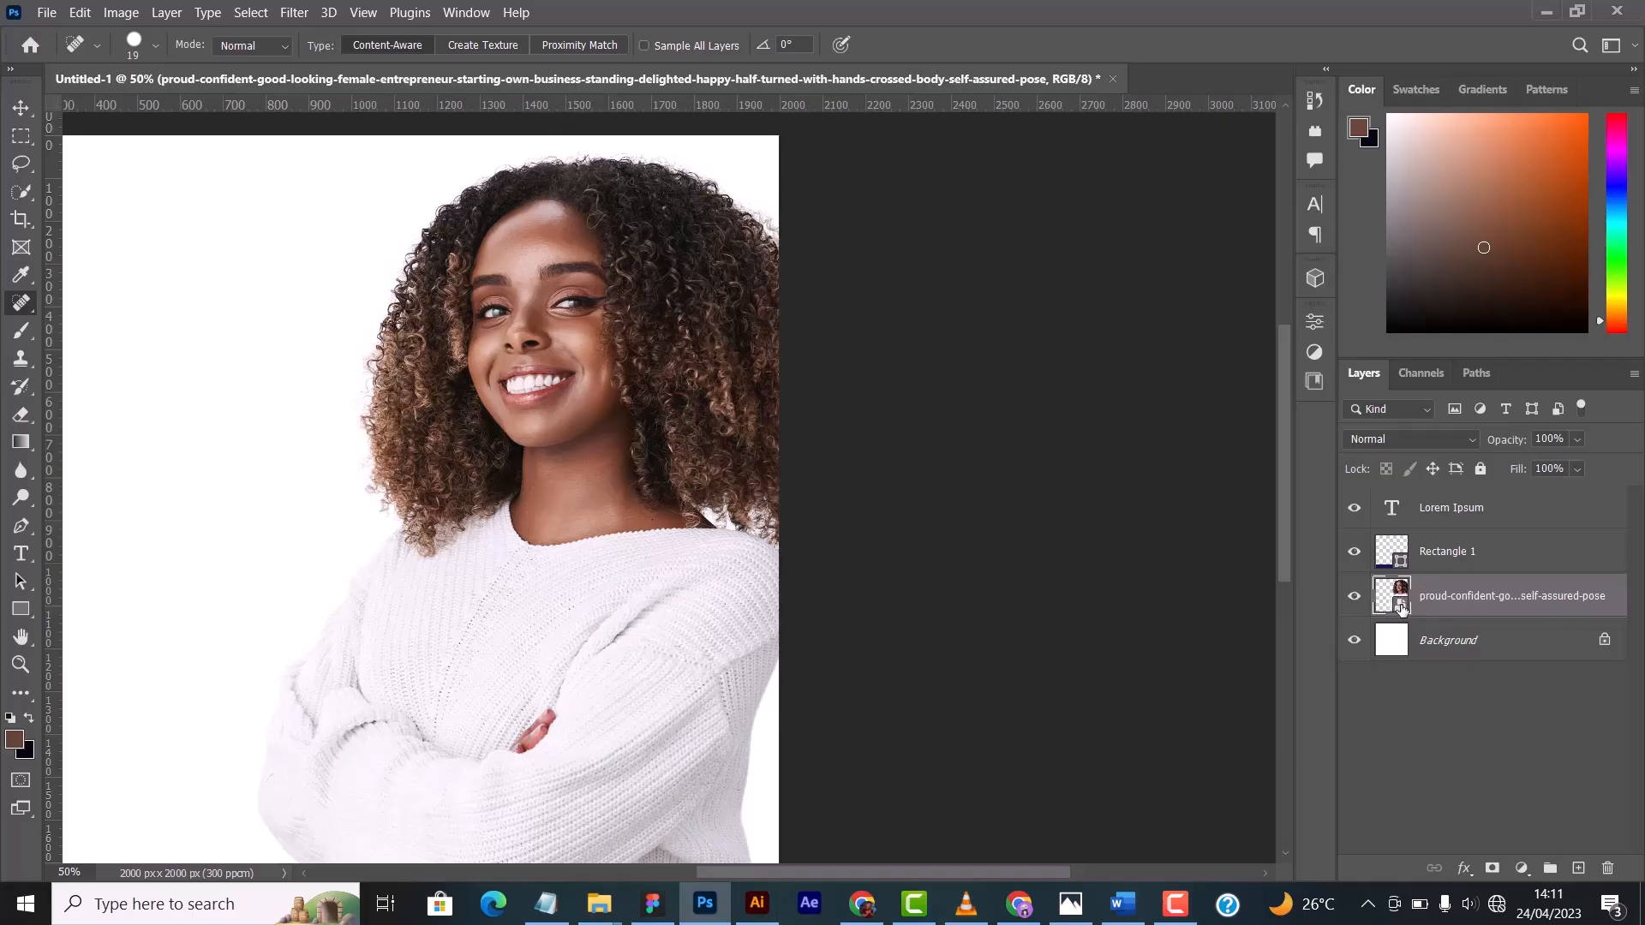
right_click(1437, 598)
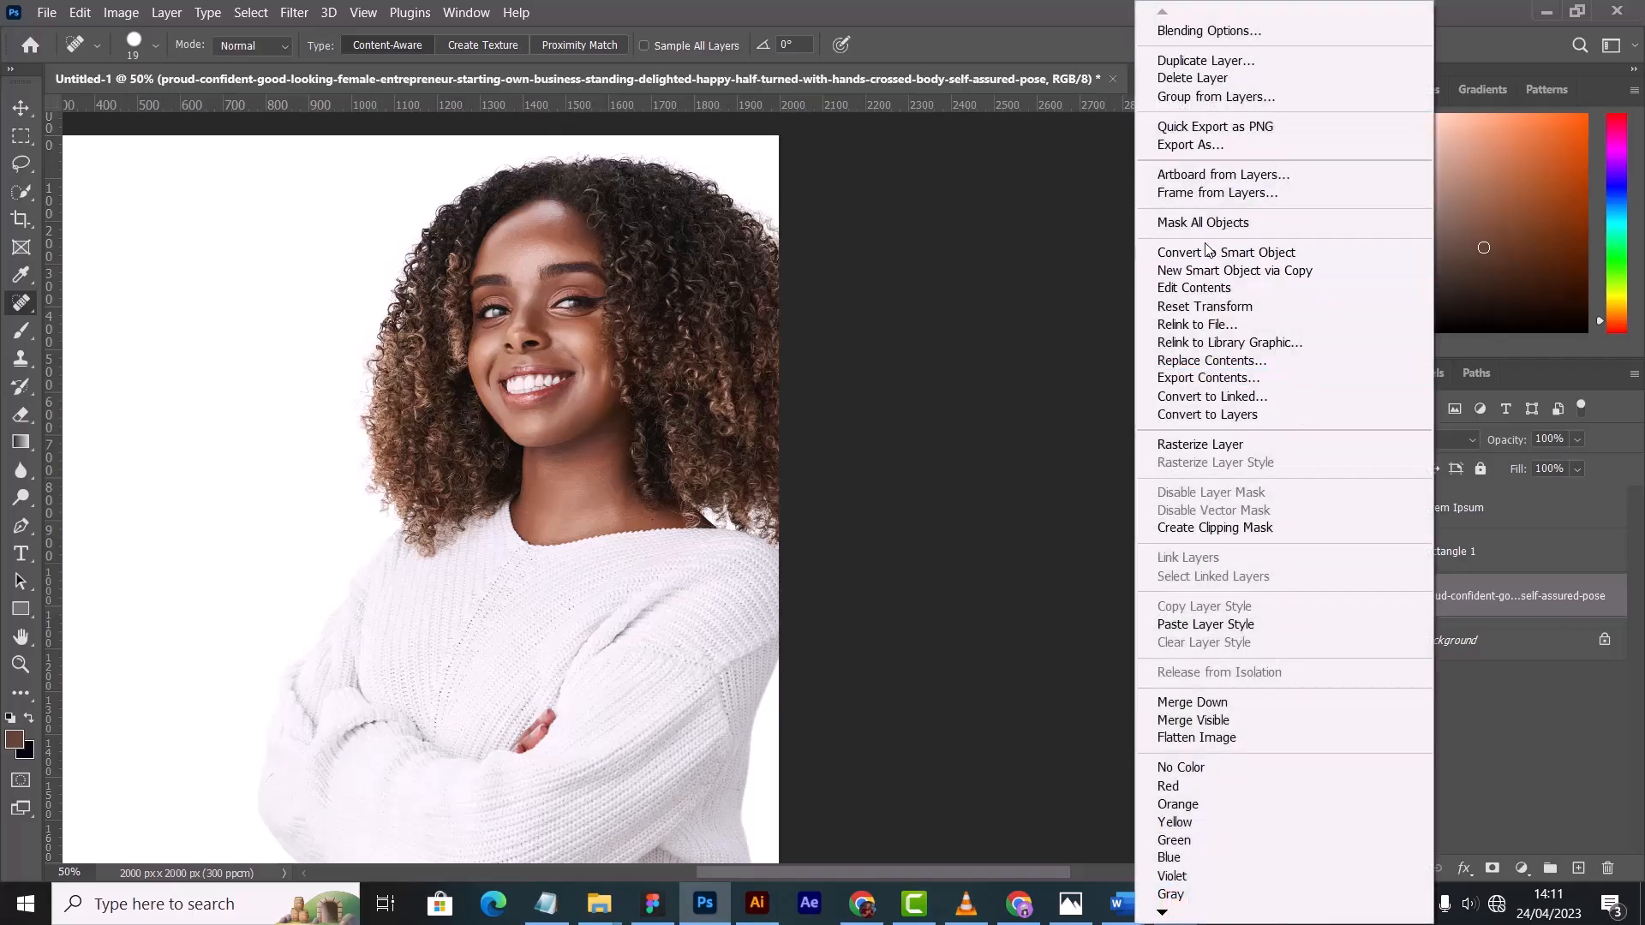
left_click(975, 353)
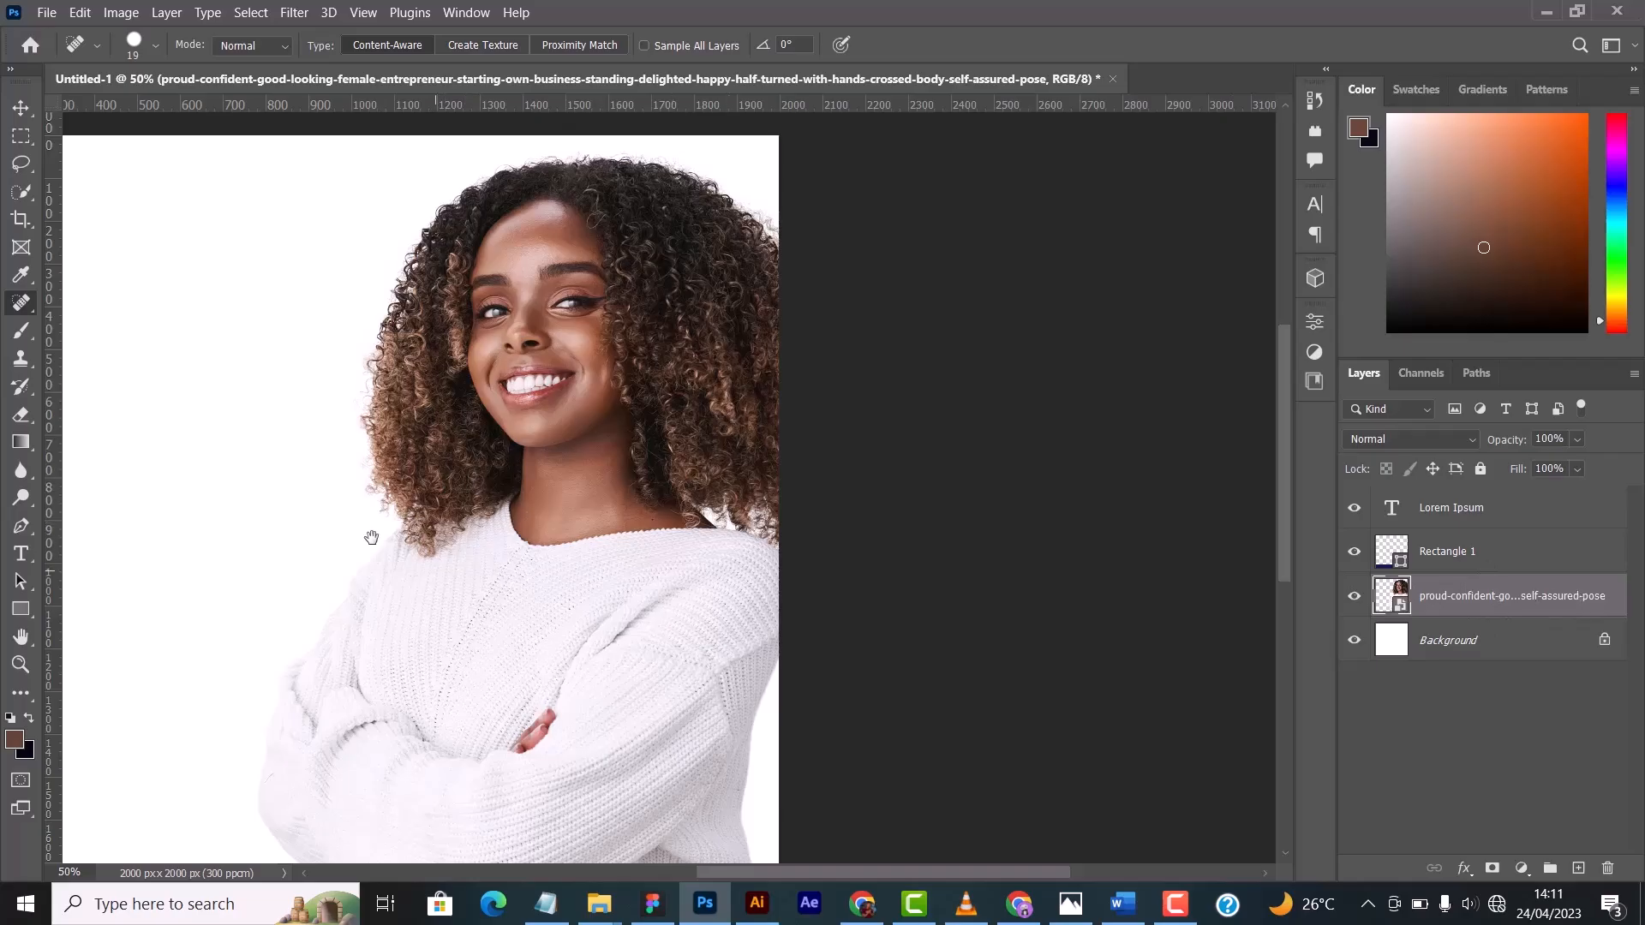
- Open the Camera Raw Filter on the photo and set Temperature -6, Tint +16, Exposure +0.30, Contrast +11, Highlights -100, Shadows +1 and Whites +21
mouse_move(332, 565)
left_mouse_down()
mouse_move(459, 602)
mouse_move(591, 541)
left_mouse_up()
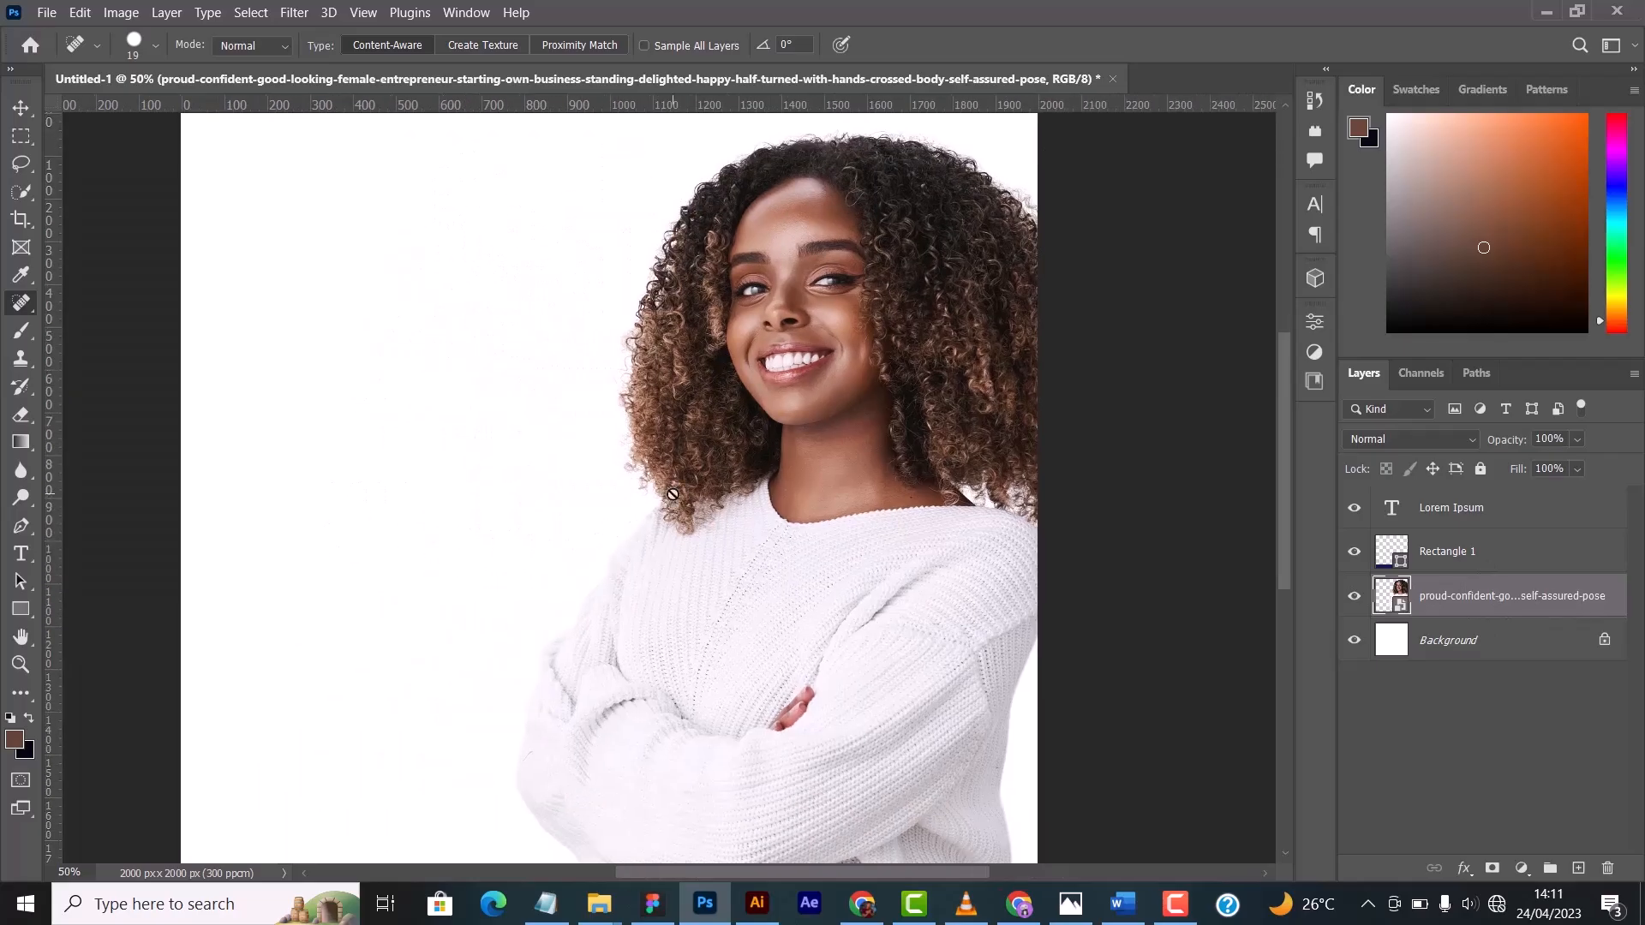
key("ctrl+minus")
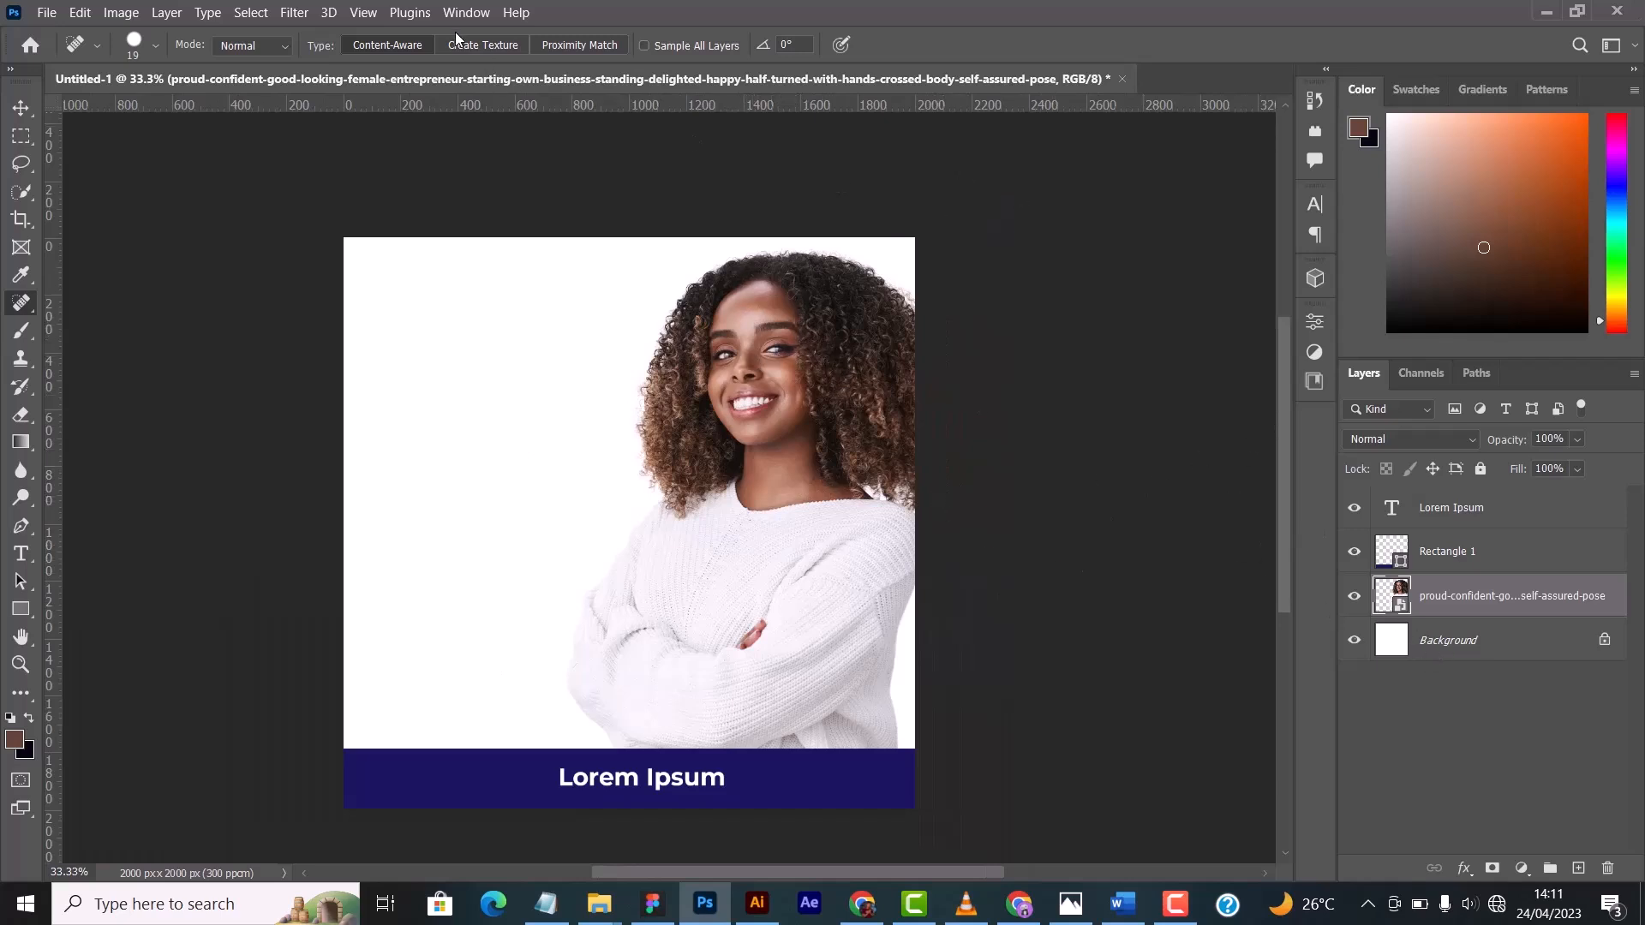
left_click(294, 12)
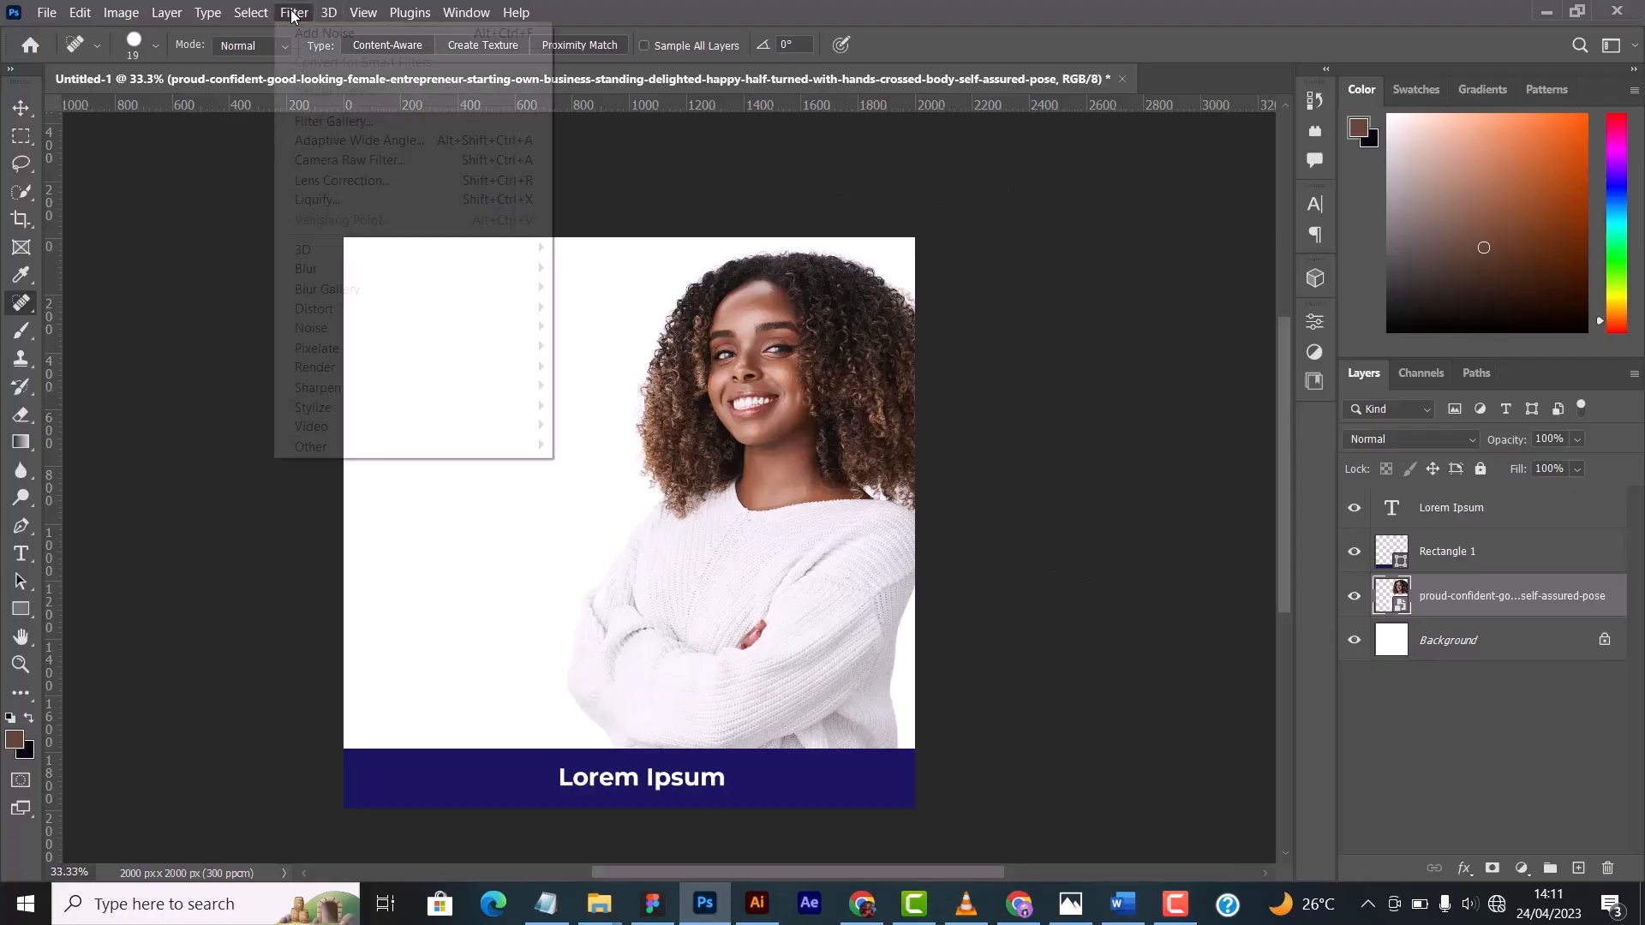
left_click(371, 163)
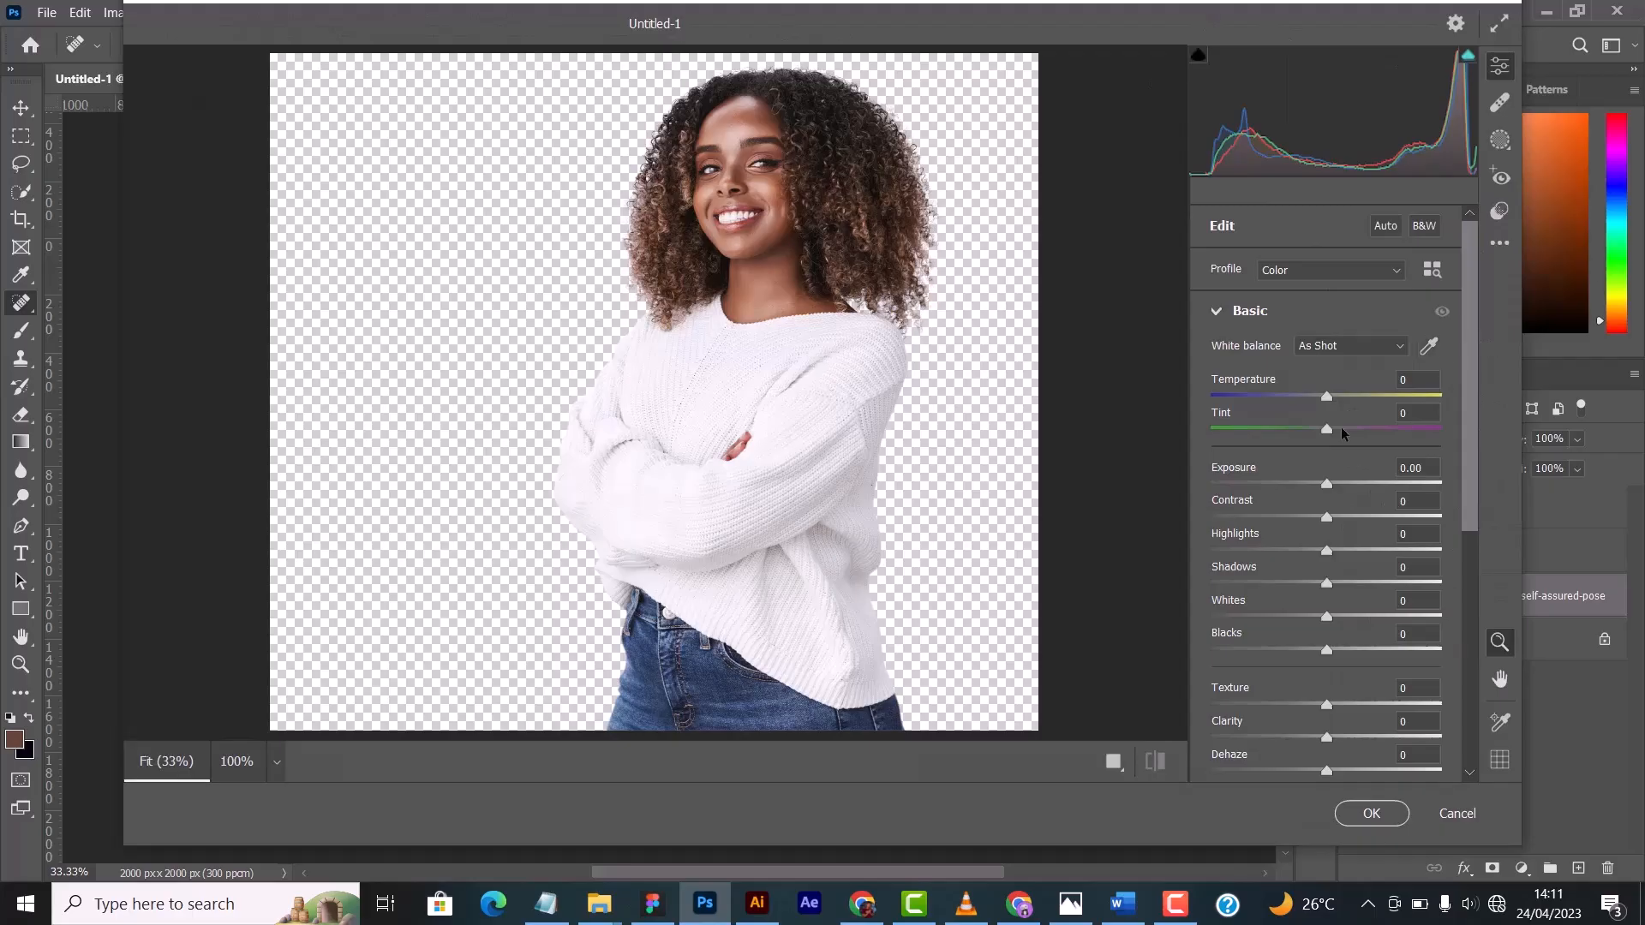
mouse_move(1328, 429)
left_mouse_down()
mouse_move(1347, 420)
mouse_move(1319, 398)
left_mouse_up()
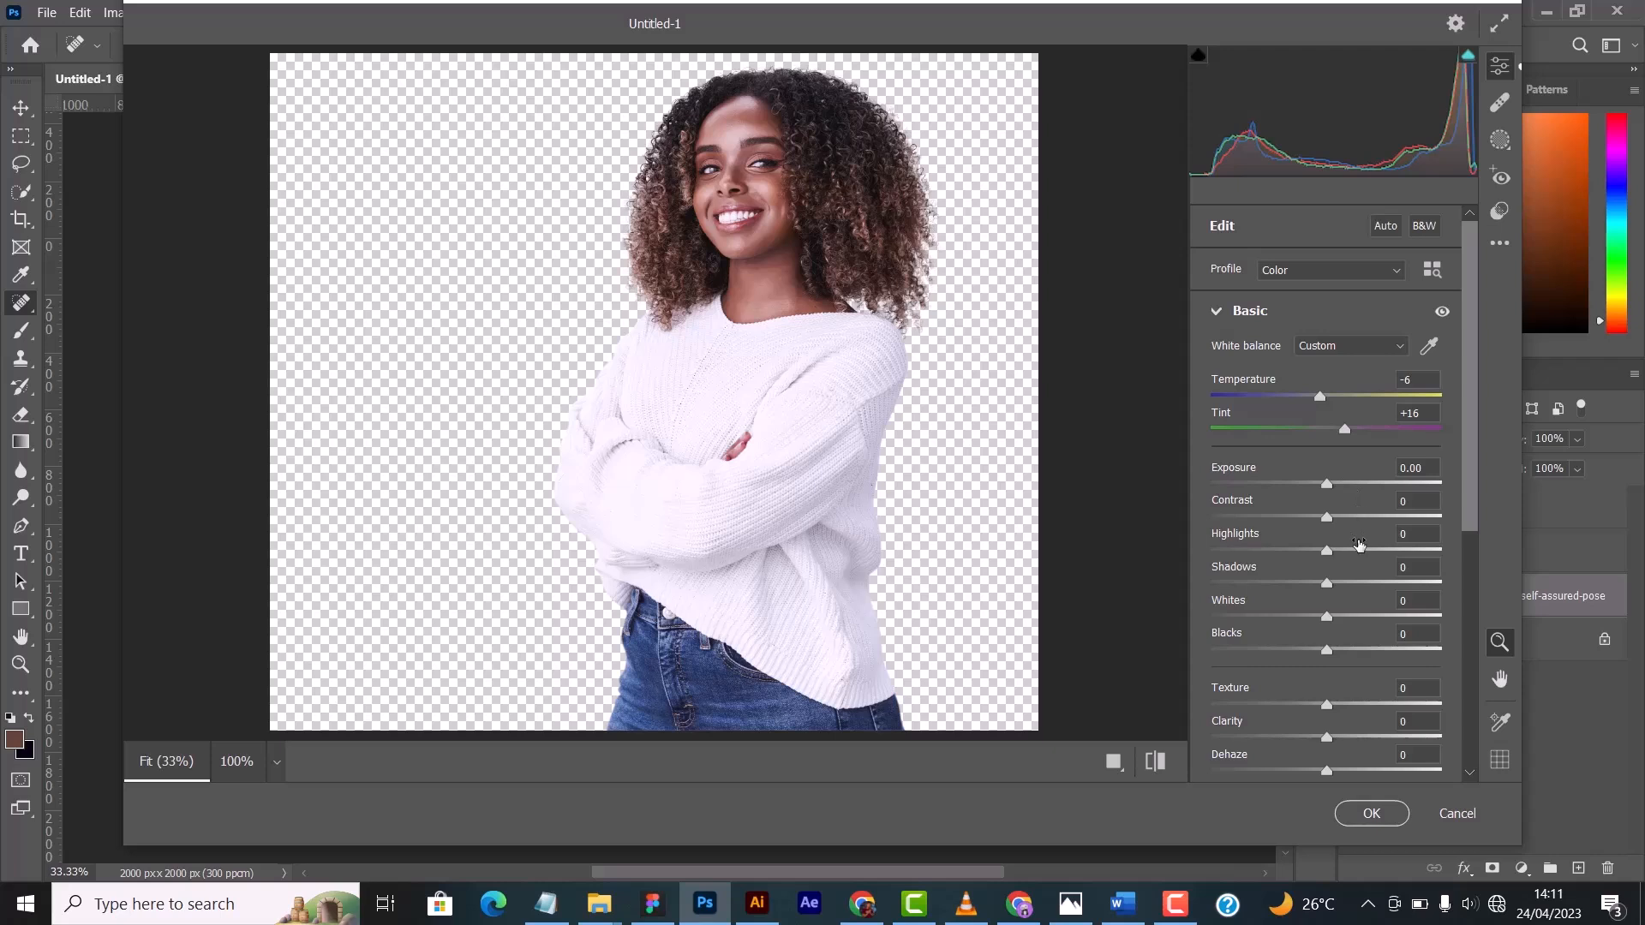
left_click_drag(1325, 517, 1211, 553)
left_click_drag(1335, 618, 1329, 586)
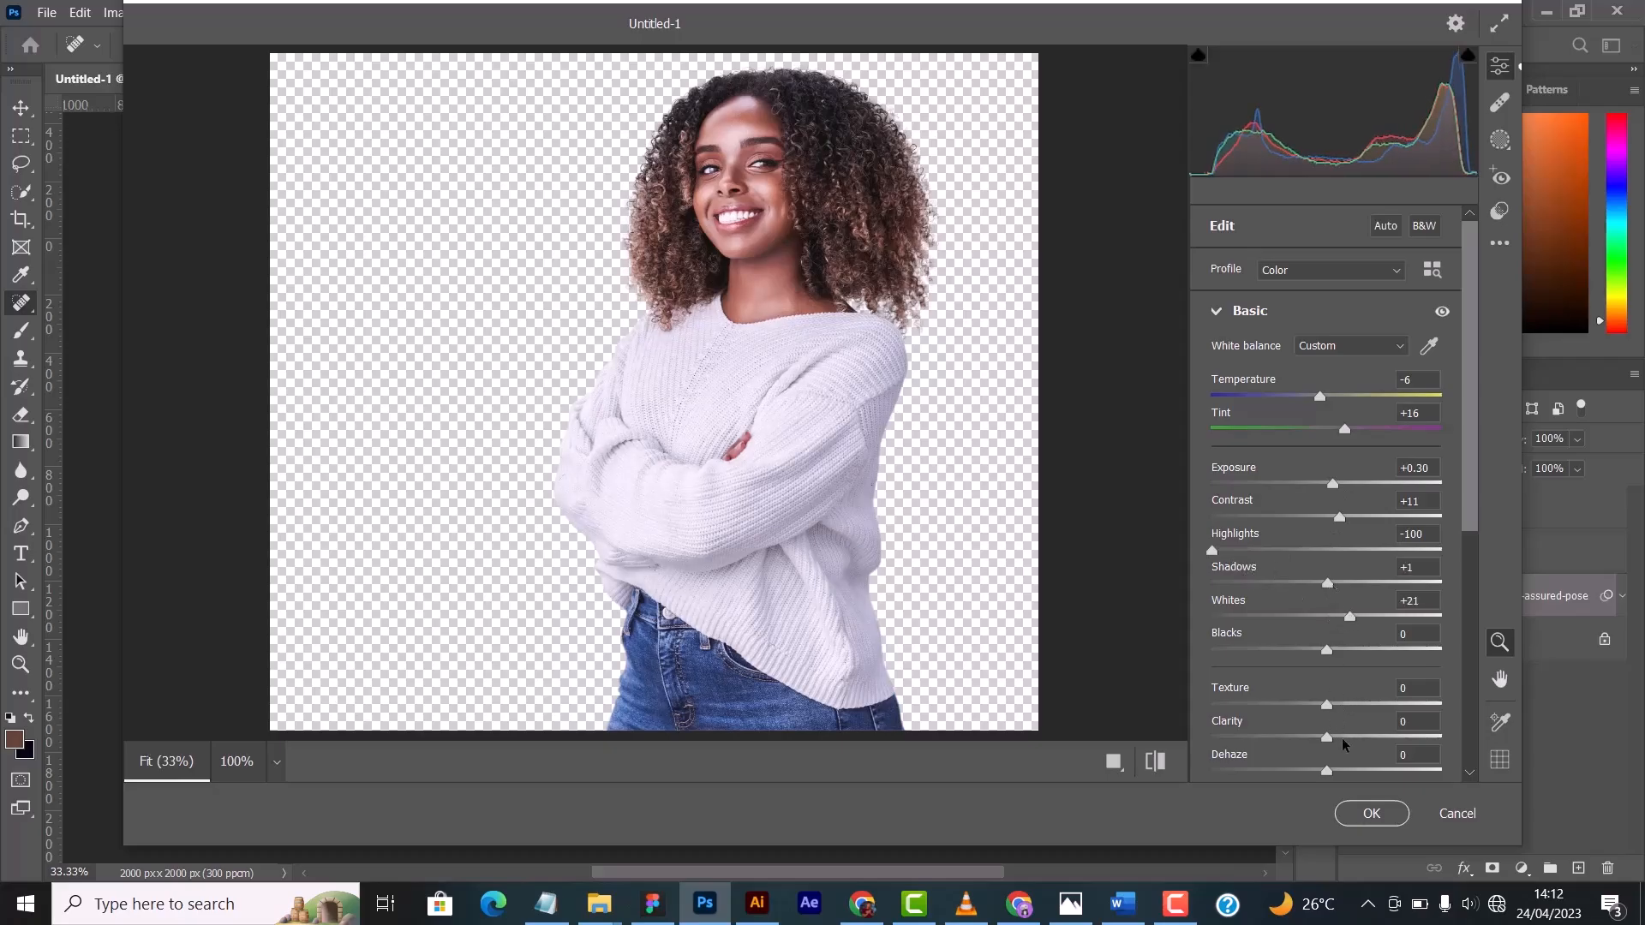
- Set Clarity to +25, Vibrance to -8 and Saturation to +9, and apply the Camera Raw Filter
left_click_drag(1327, 737, 1342, 737)
scroll(1372, 656, "down", 5)
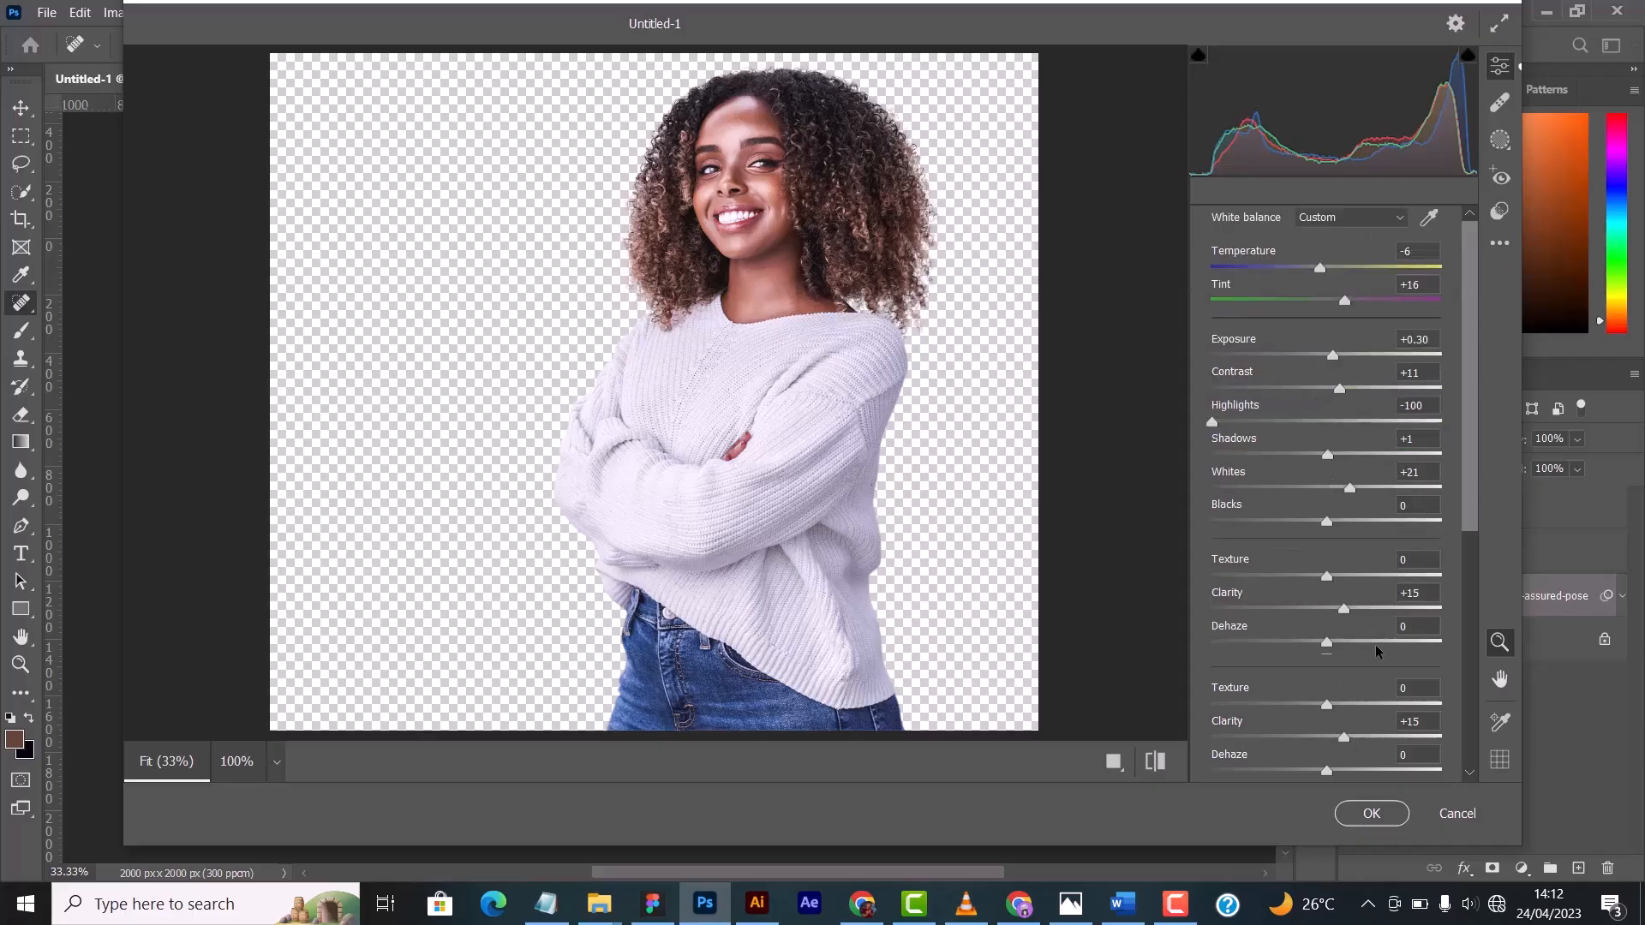
scroll(1317, 437, "up", 3)
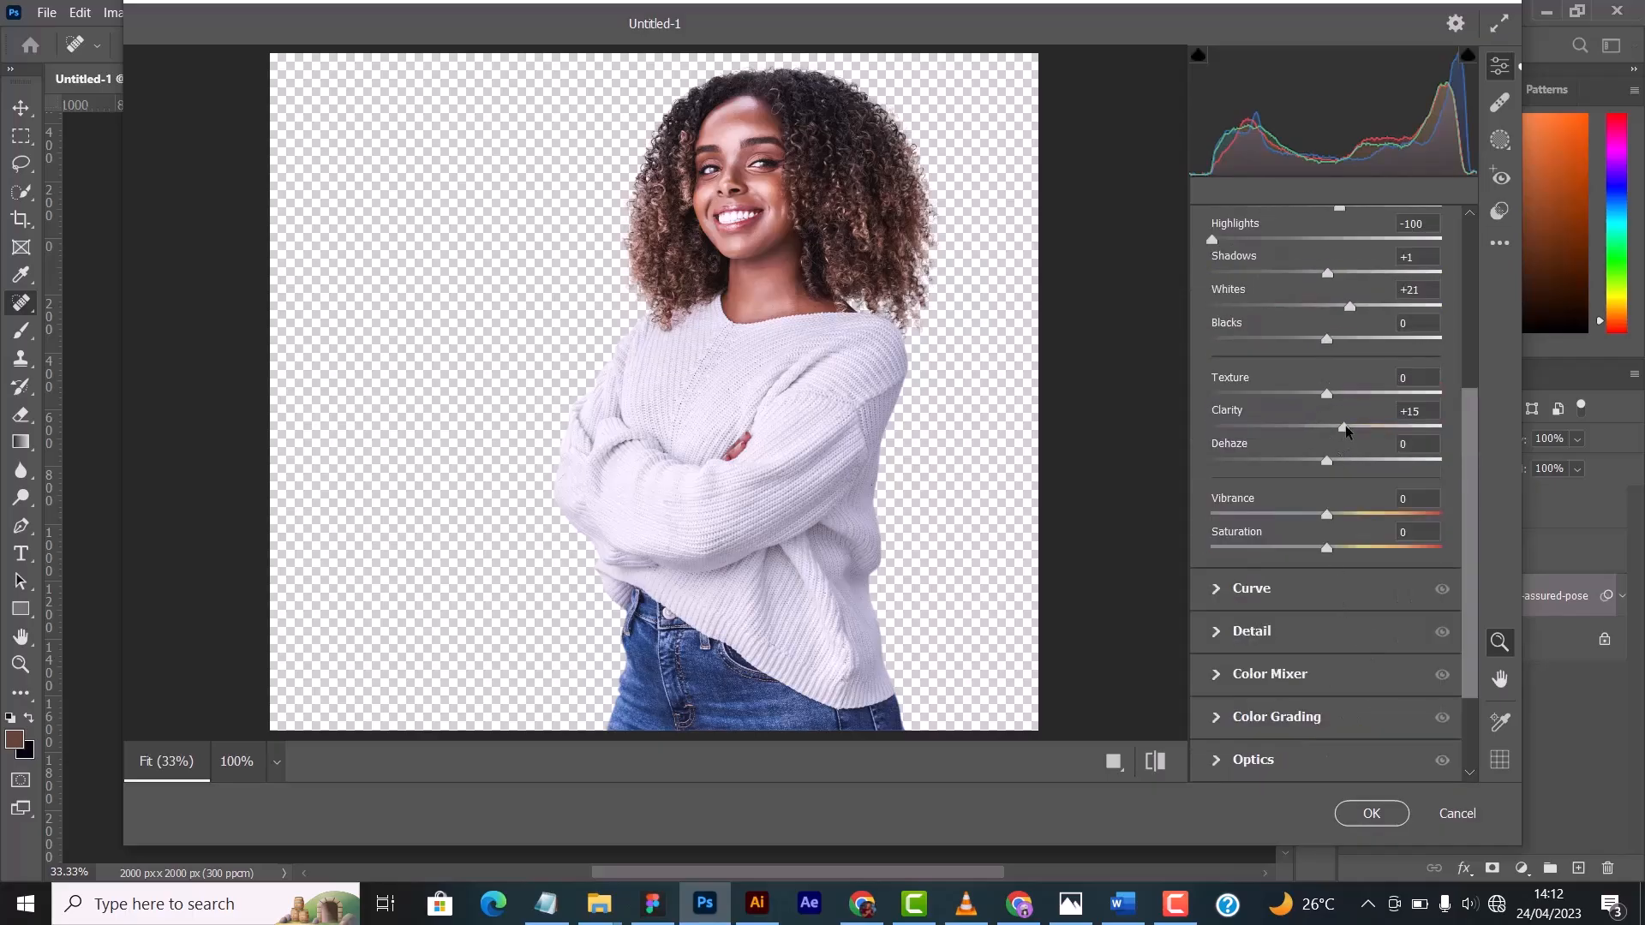
left_click_drag(1344, 426, 1356, 425)
left_click_drag(1326, 546, 1317, 517)
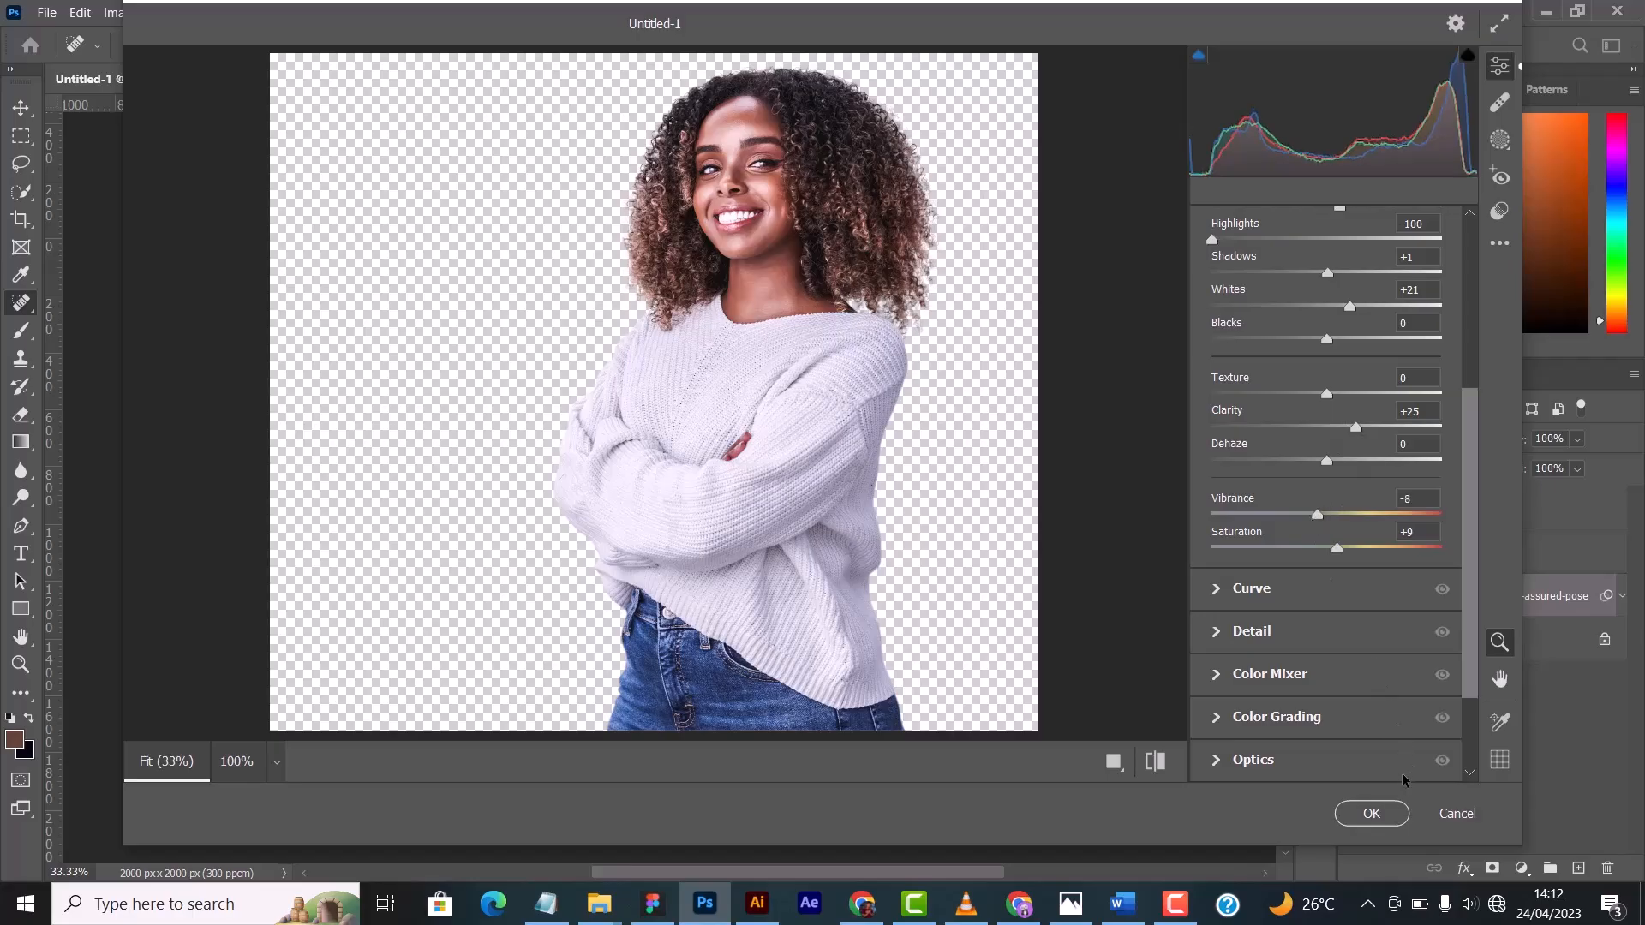
left_click(1373, 811)
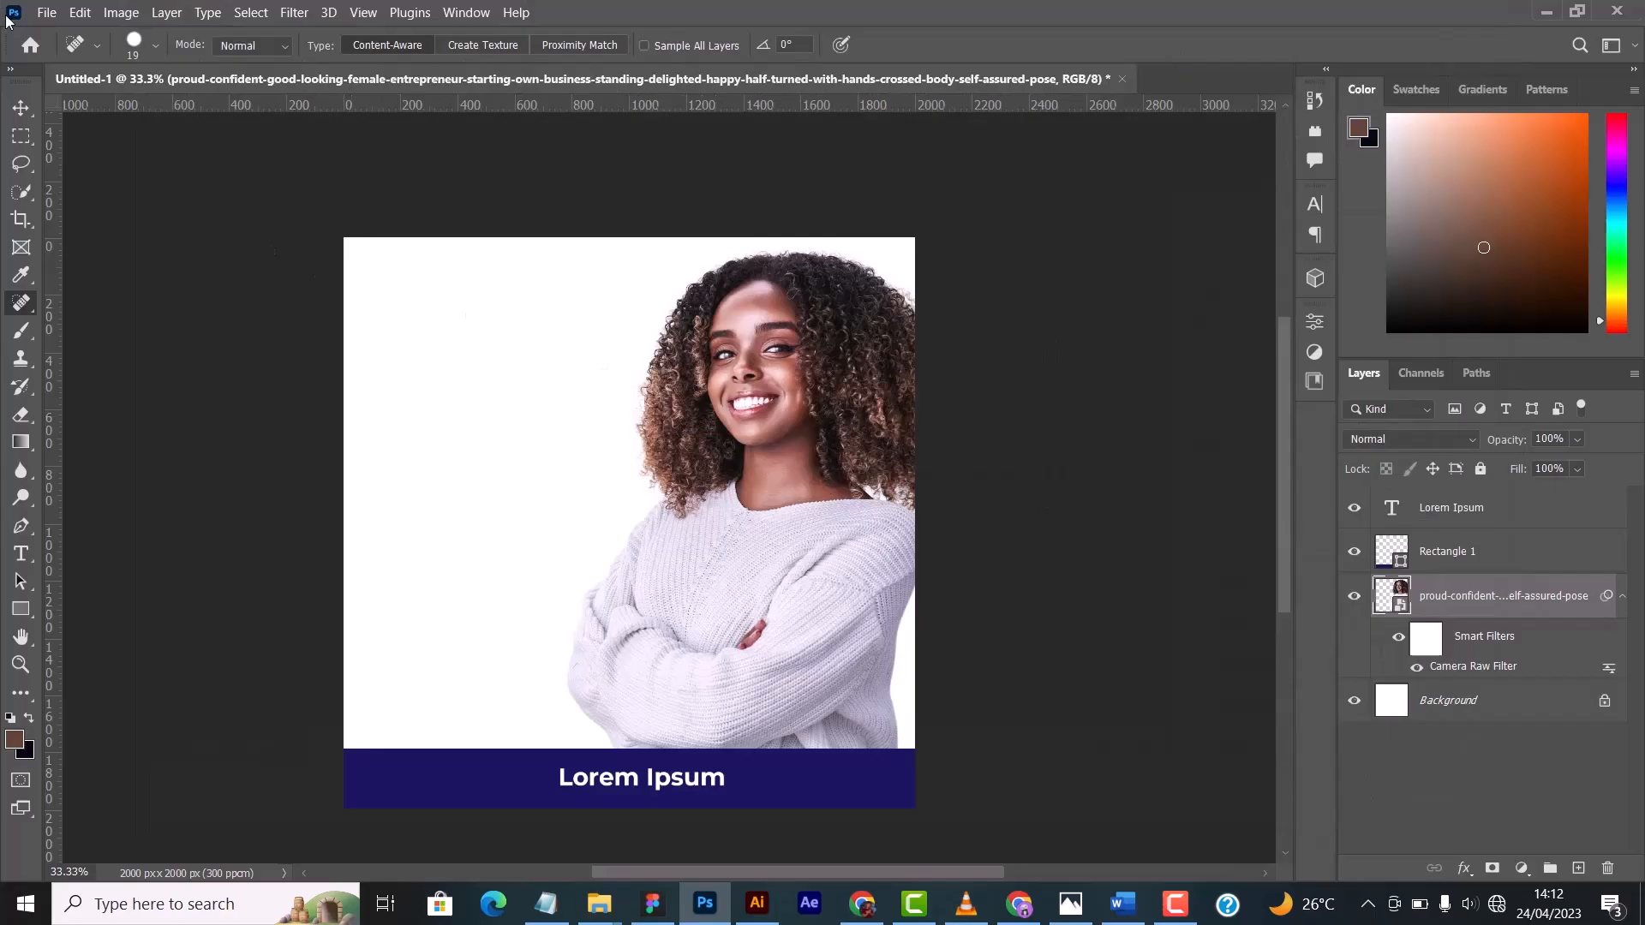
- Switch to the Move tool and toggle the photo's Camera Raw smart filter off and on to compare the result
left_click(19, 107)
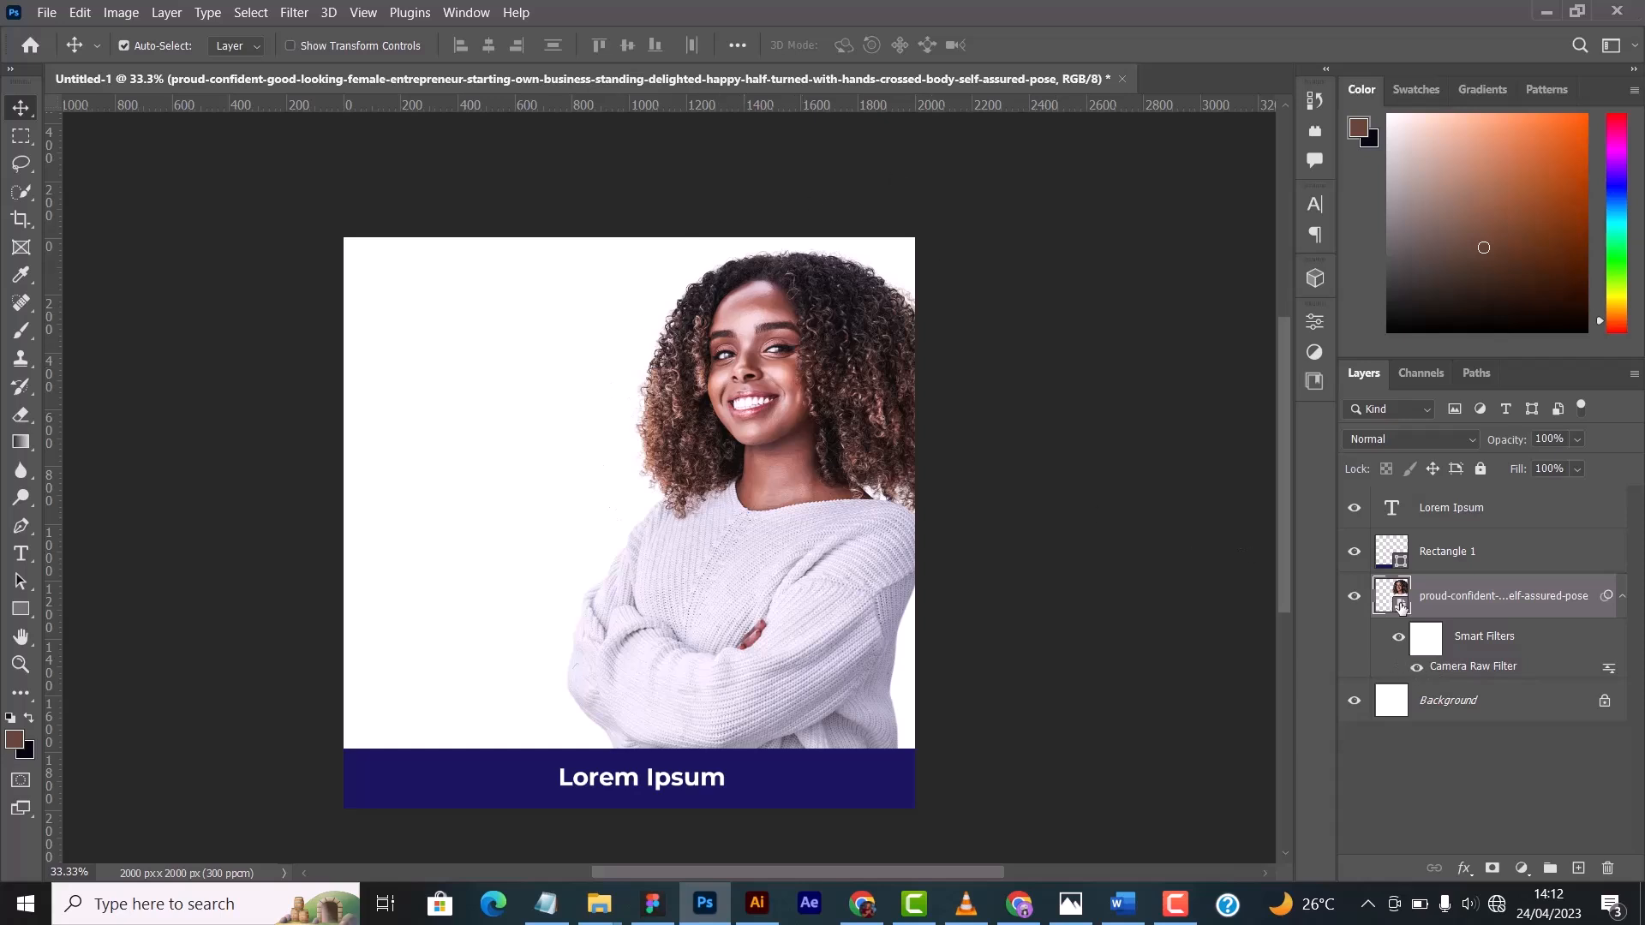
left_click(1418, 671)
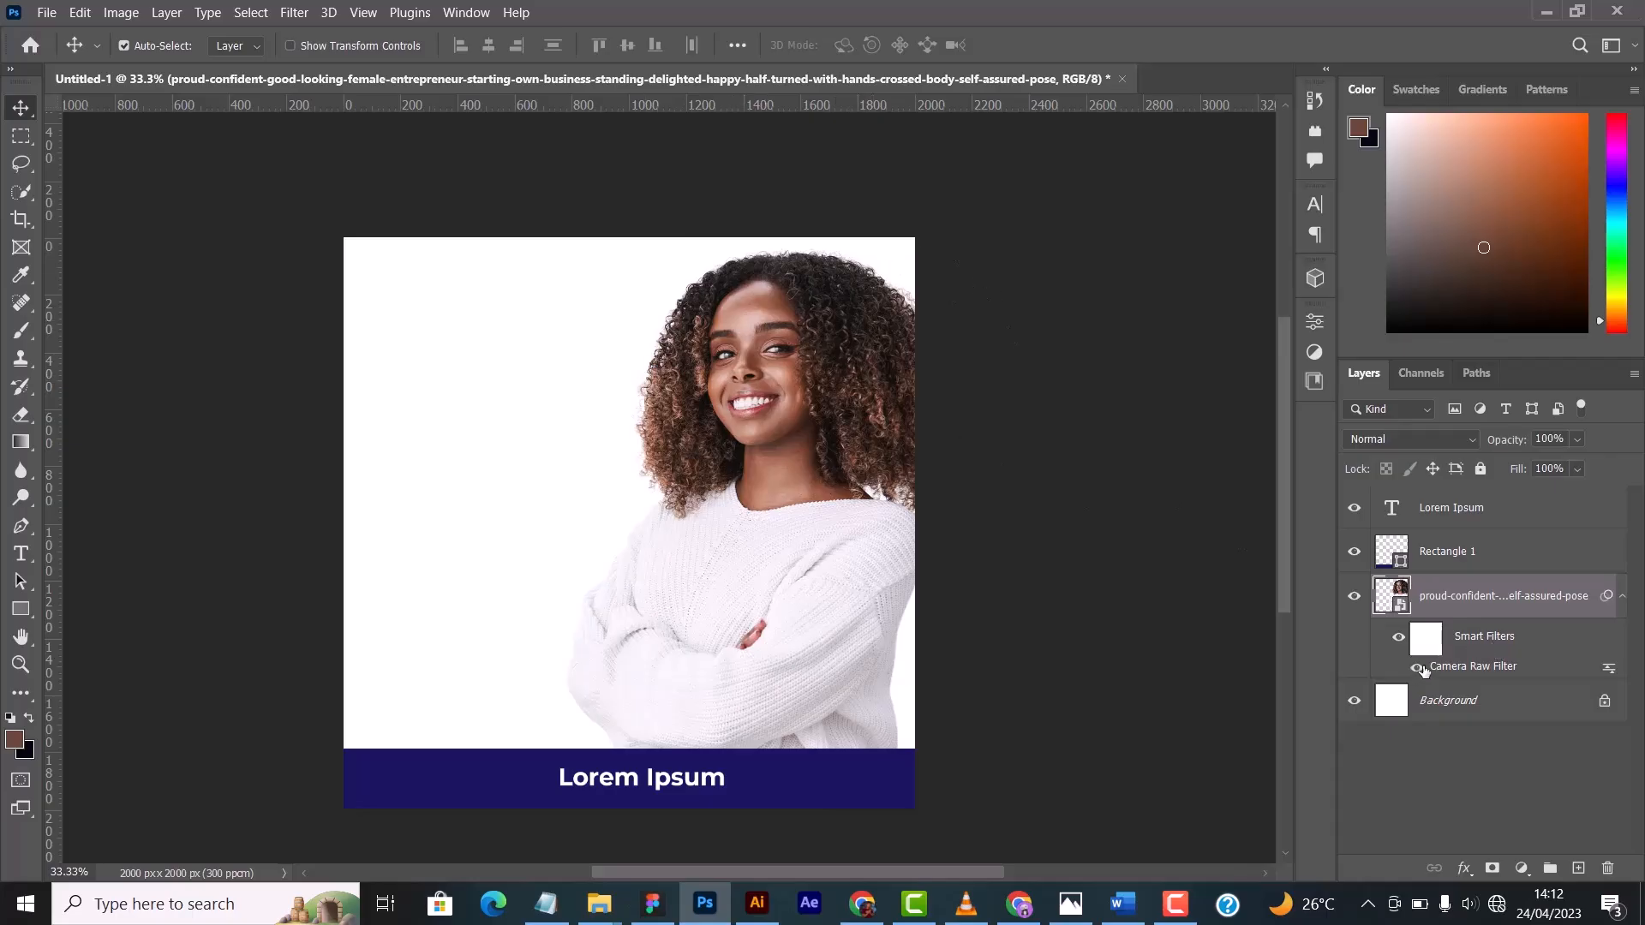
left_click(1416, 667)
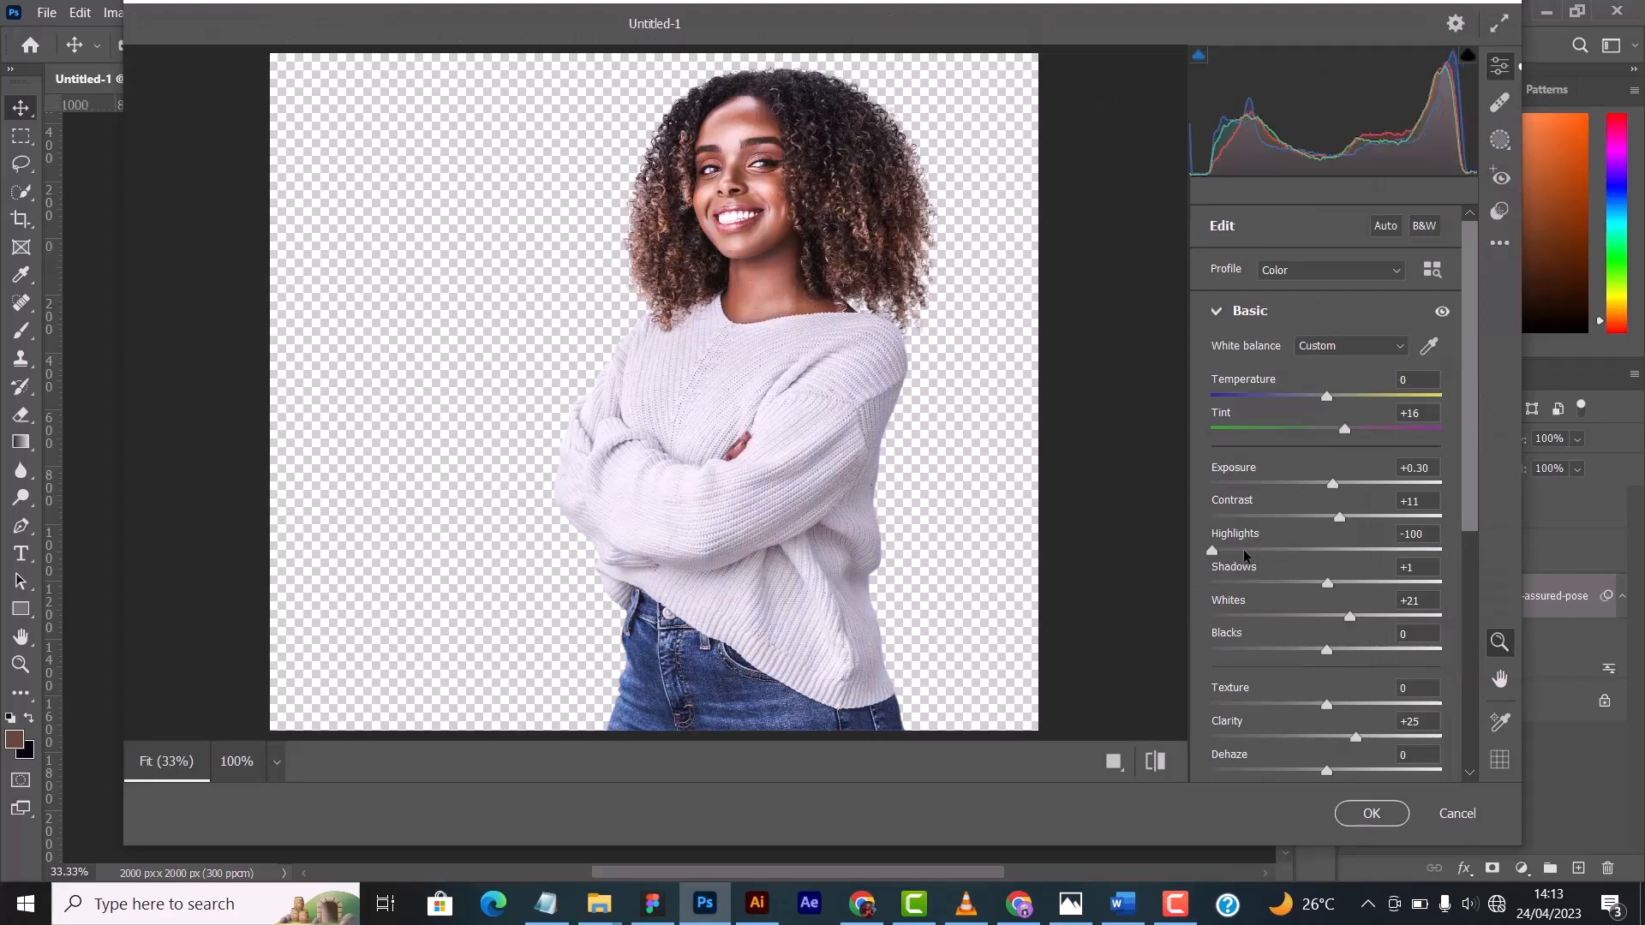
- In the photo's Camera Raw Filter, set Temperature 0, Highlights -58, Whites +13, Clarity +16 and Vibrance -1, and apply the changes
left_click_drag(1242, 552, 1214, 557)
left_click_drag(1352, 620, 1342, 619)
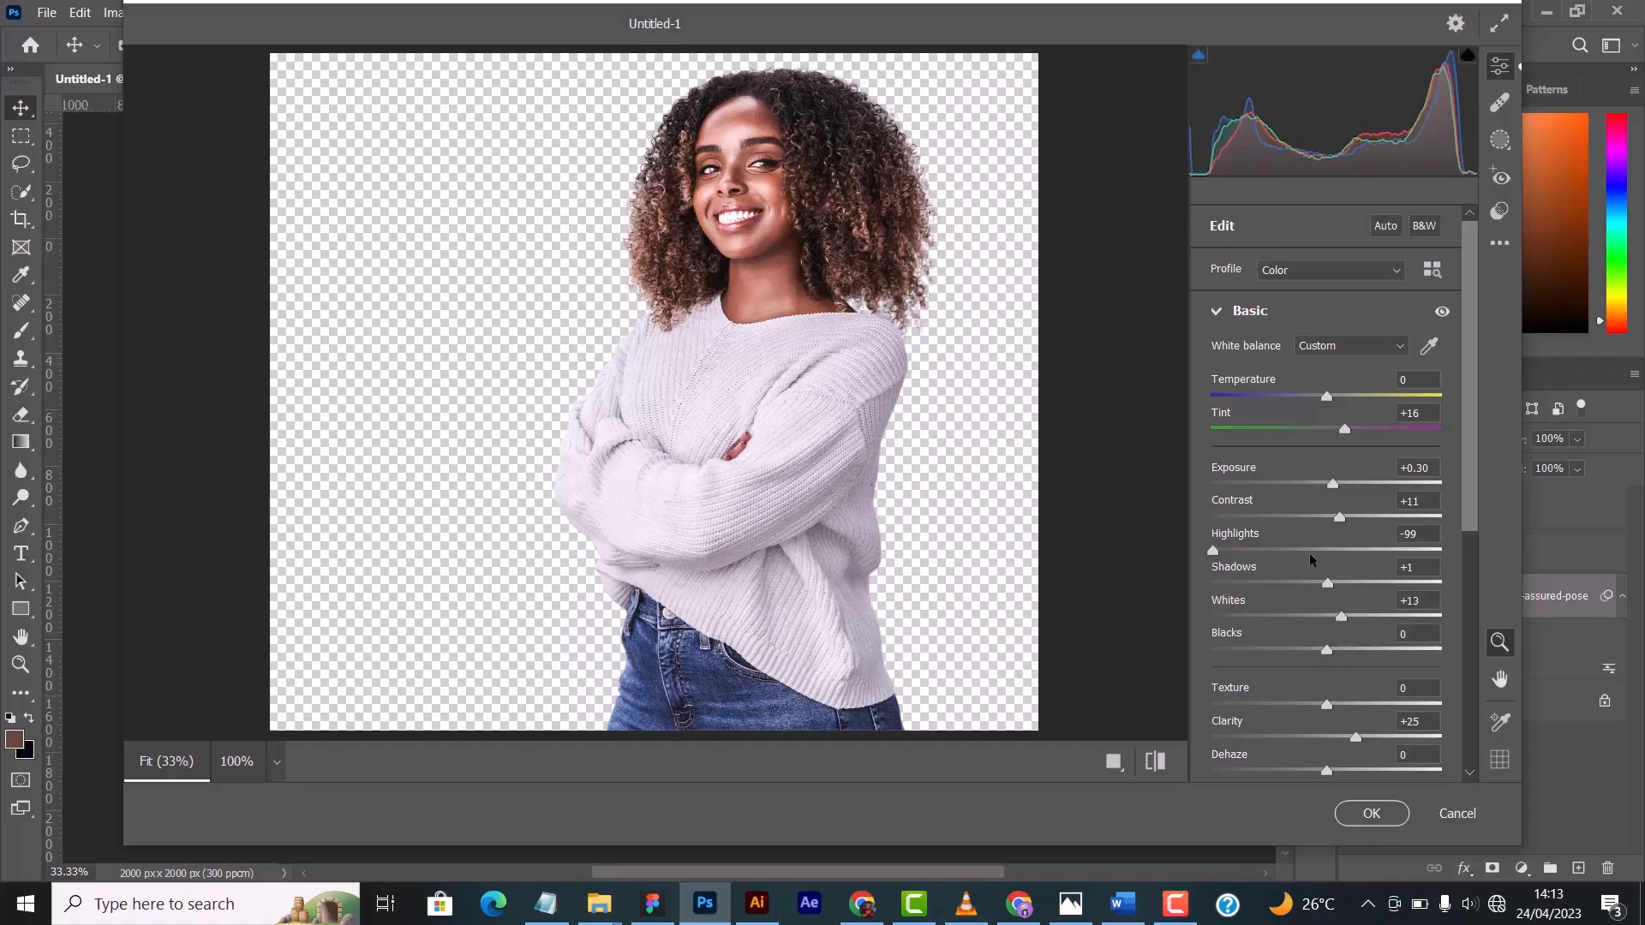
left_click_drag(1213, 551, 1242, 542)
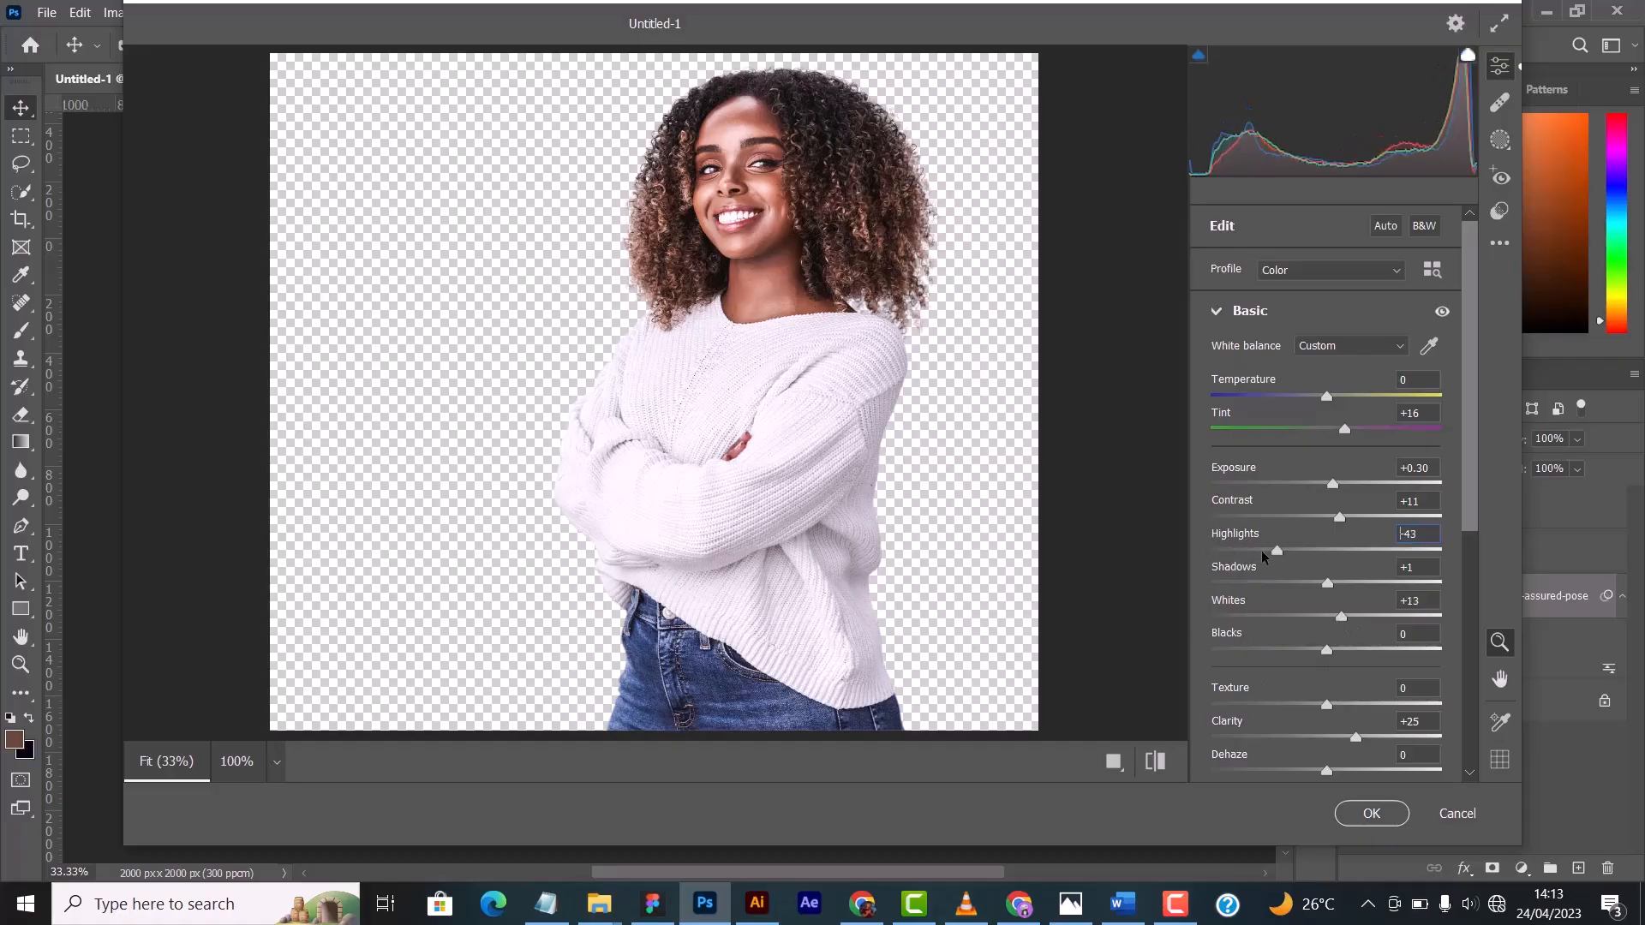
scroll(1350, 492, "down", 5)
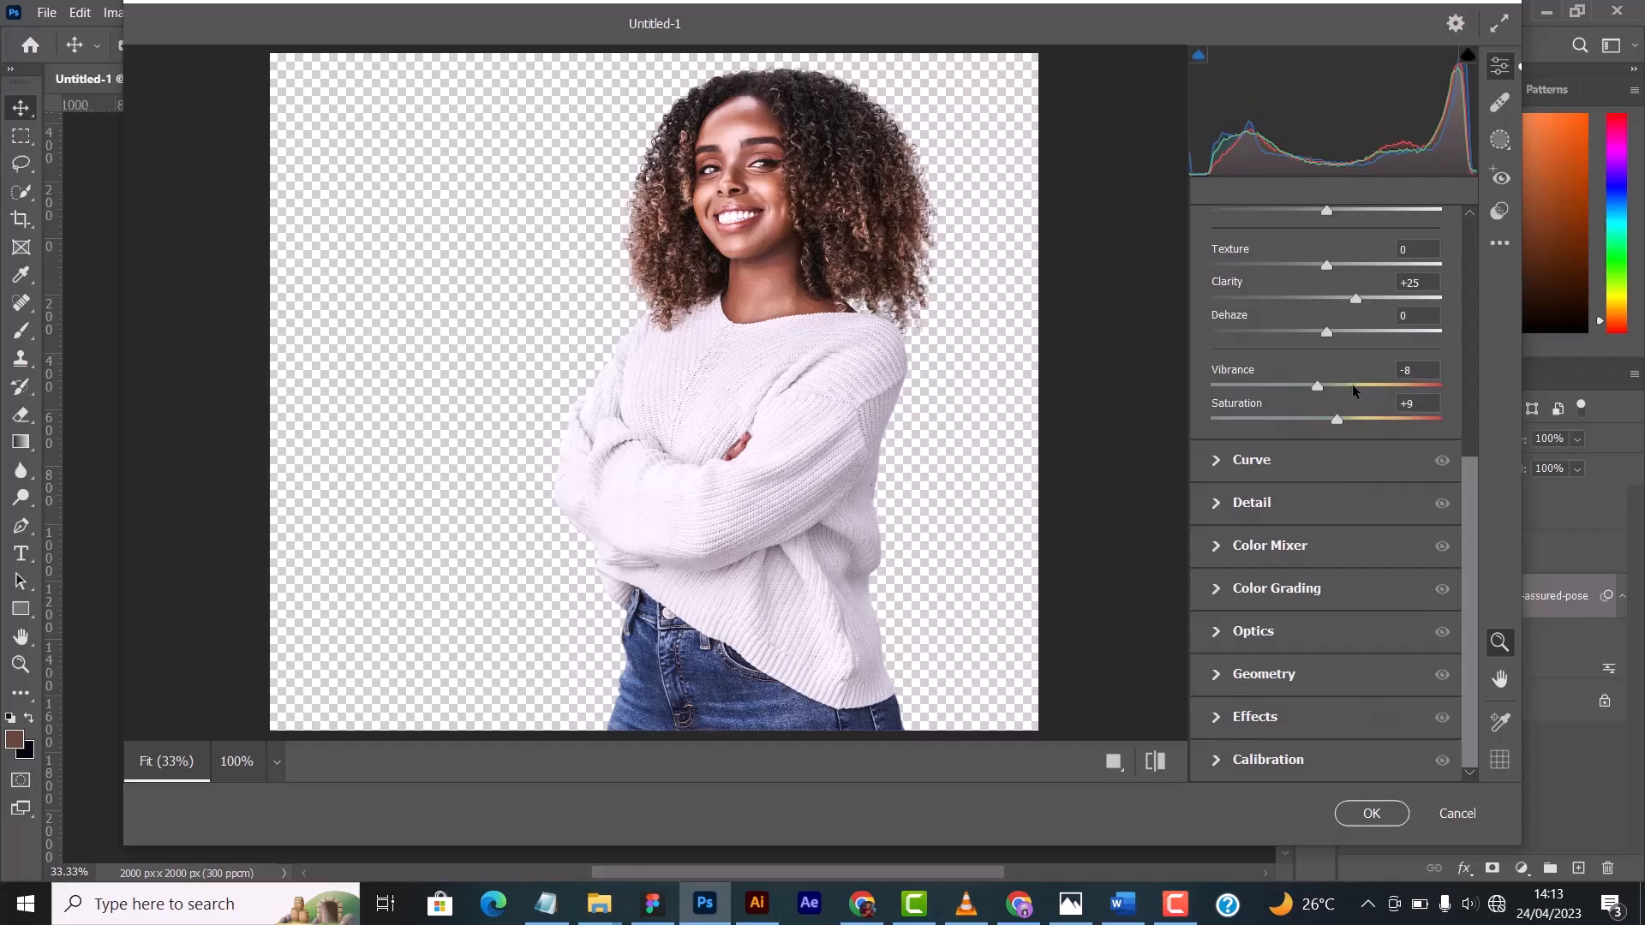
scroll(1352, 384, "up", 3)
left_click_drag(1356, 427, 1346, 429)
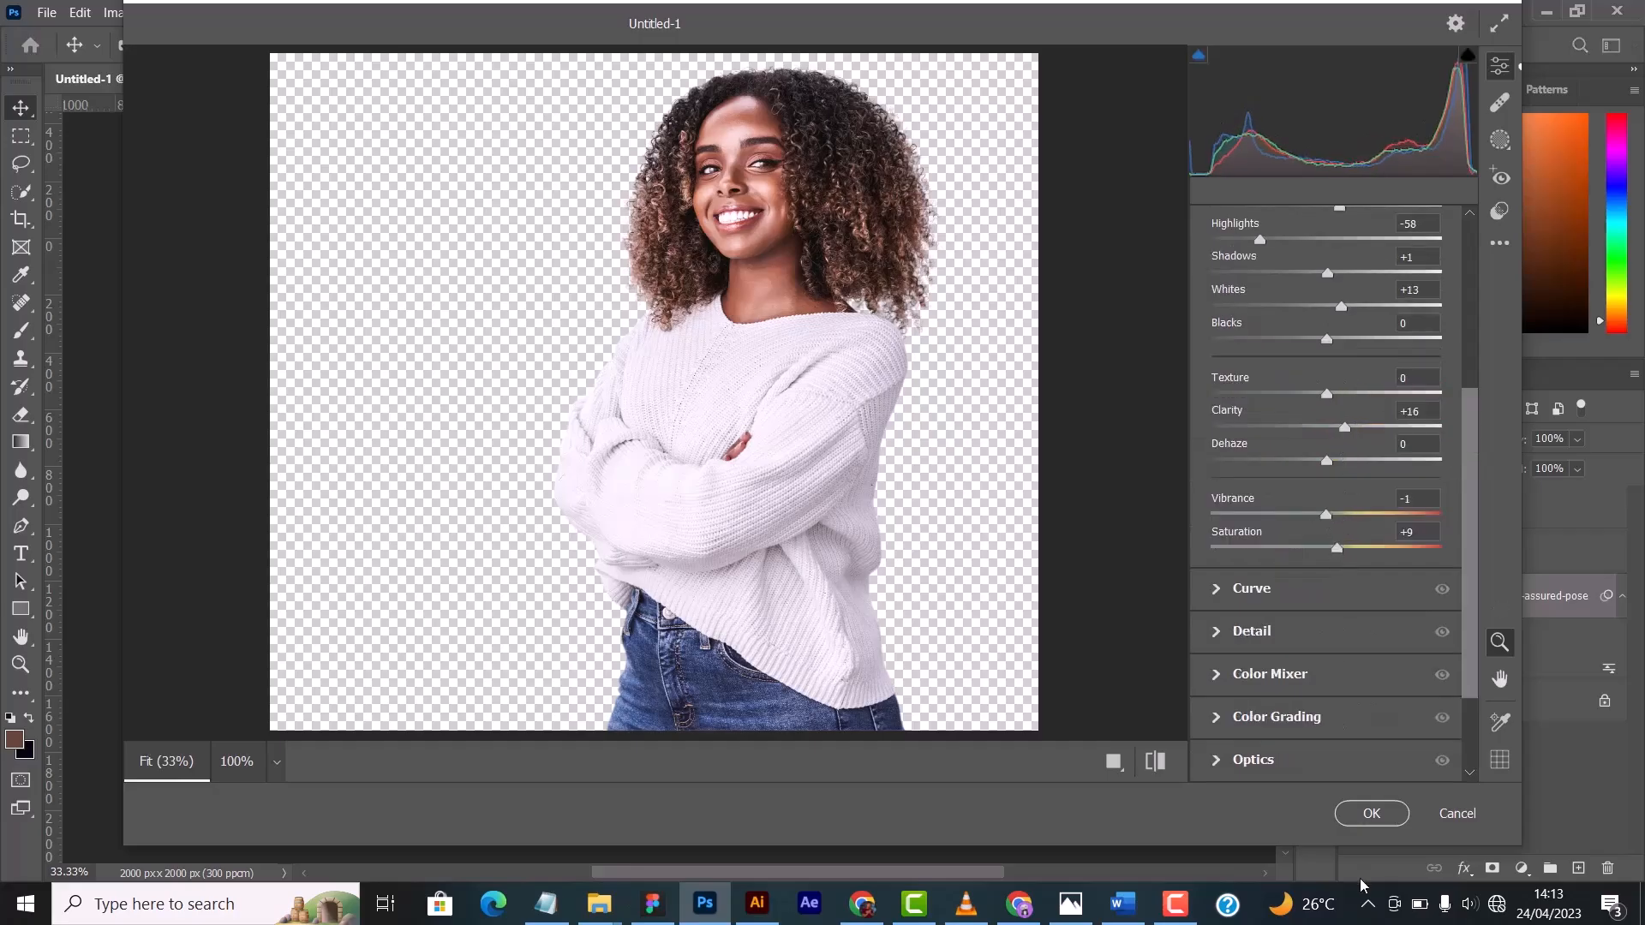
left_click(1364, 816)
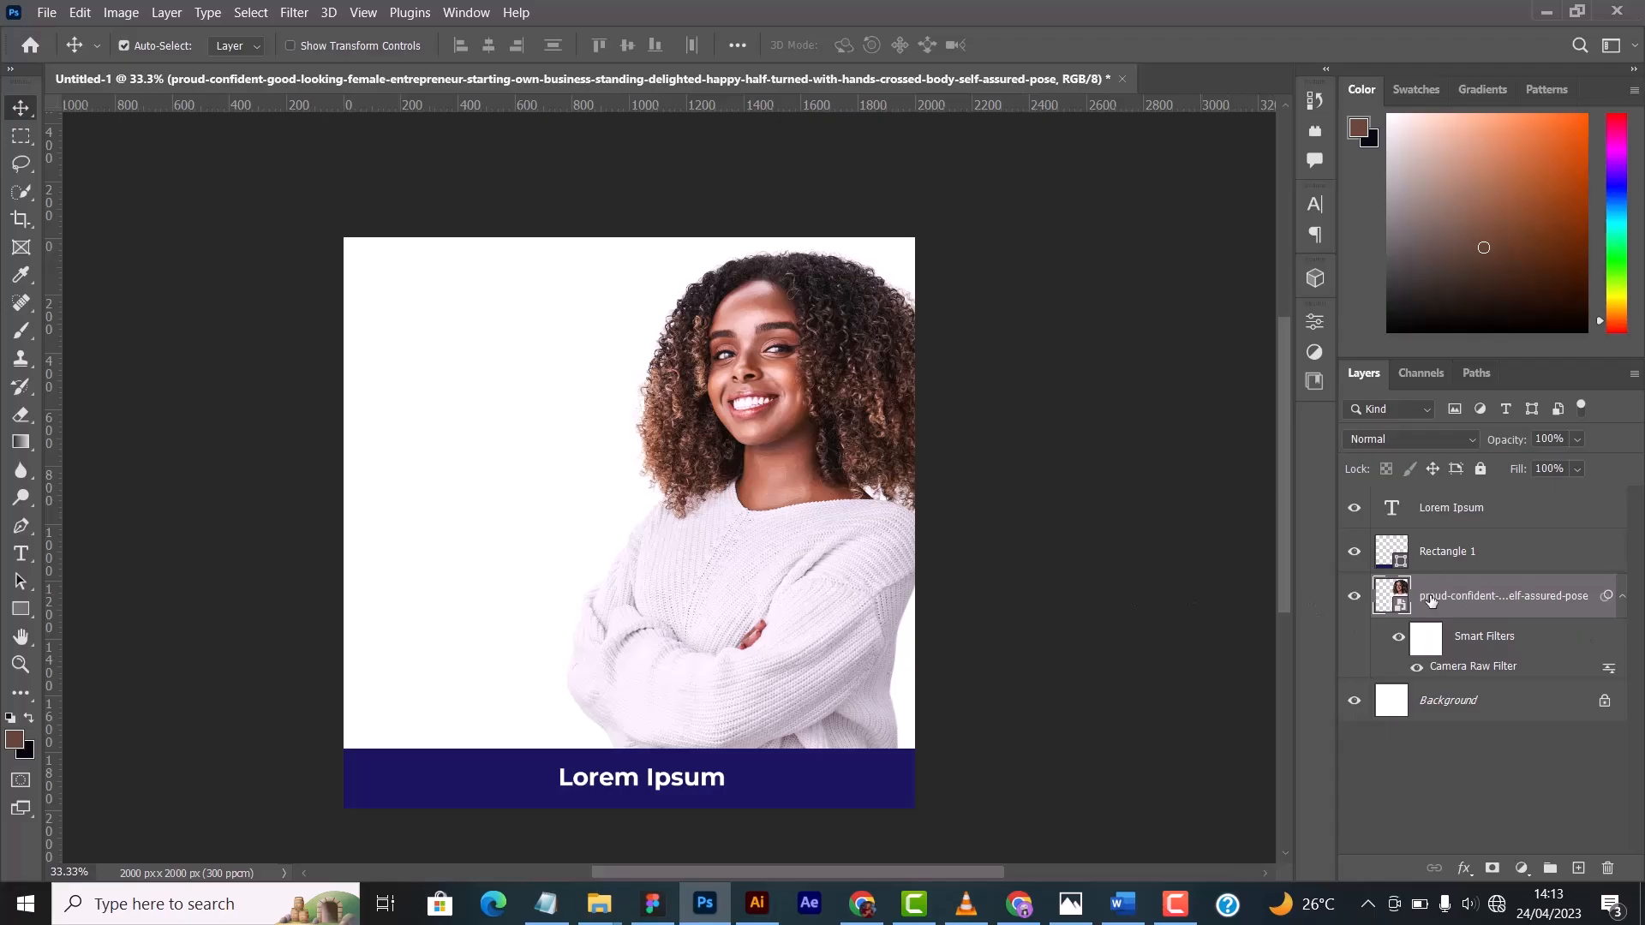
- Turn off the photo layer's Camera Raw smart filter and collapse its smart filter list
left_click(1621, 598)
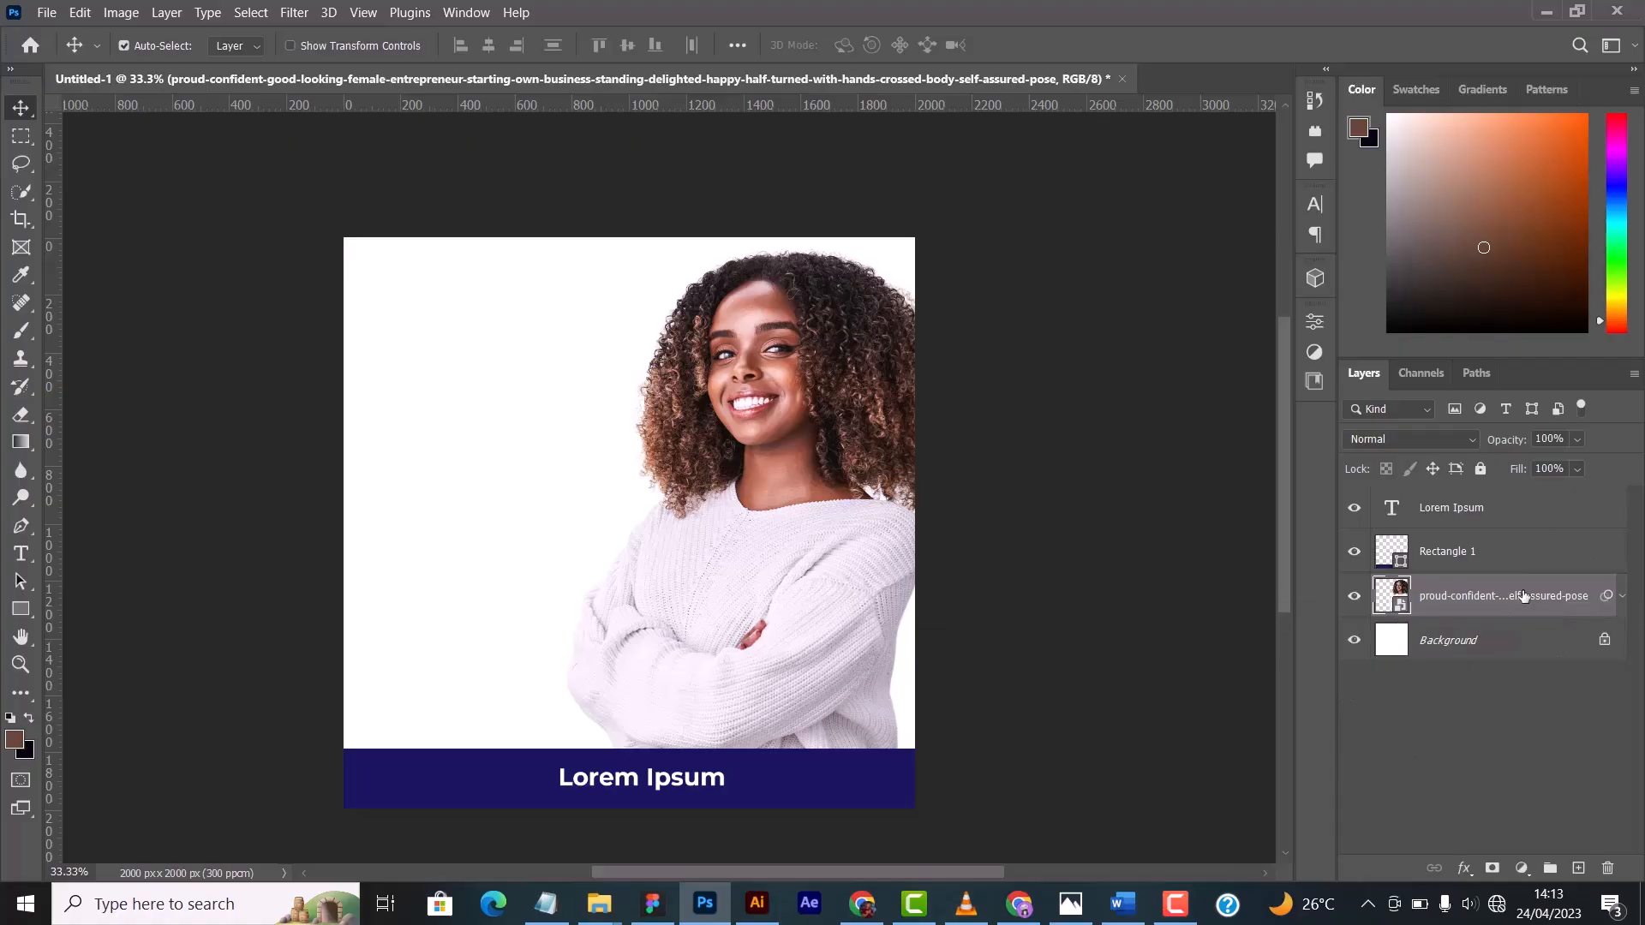
left_click(1621, 598)
left_click(1417, 668)
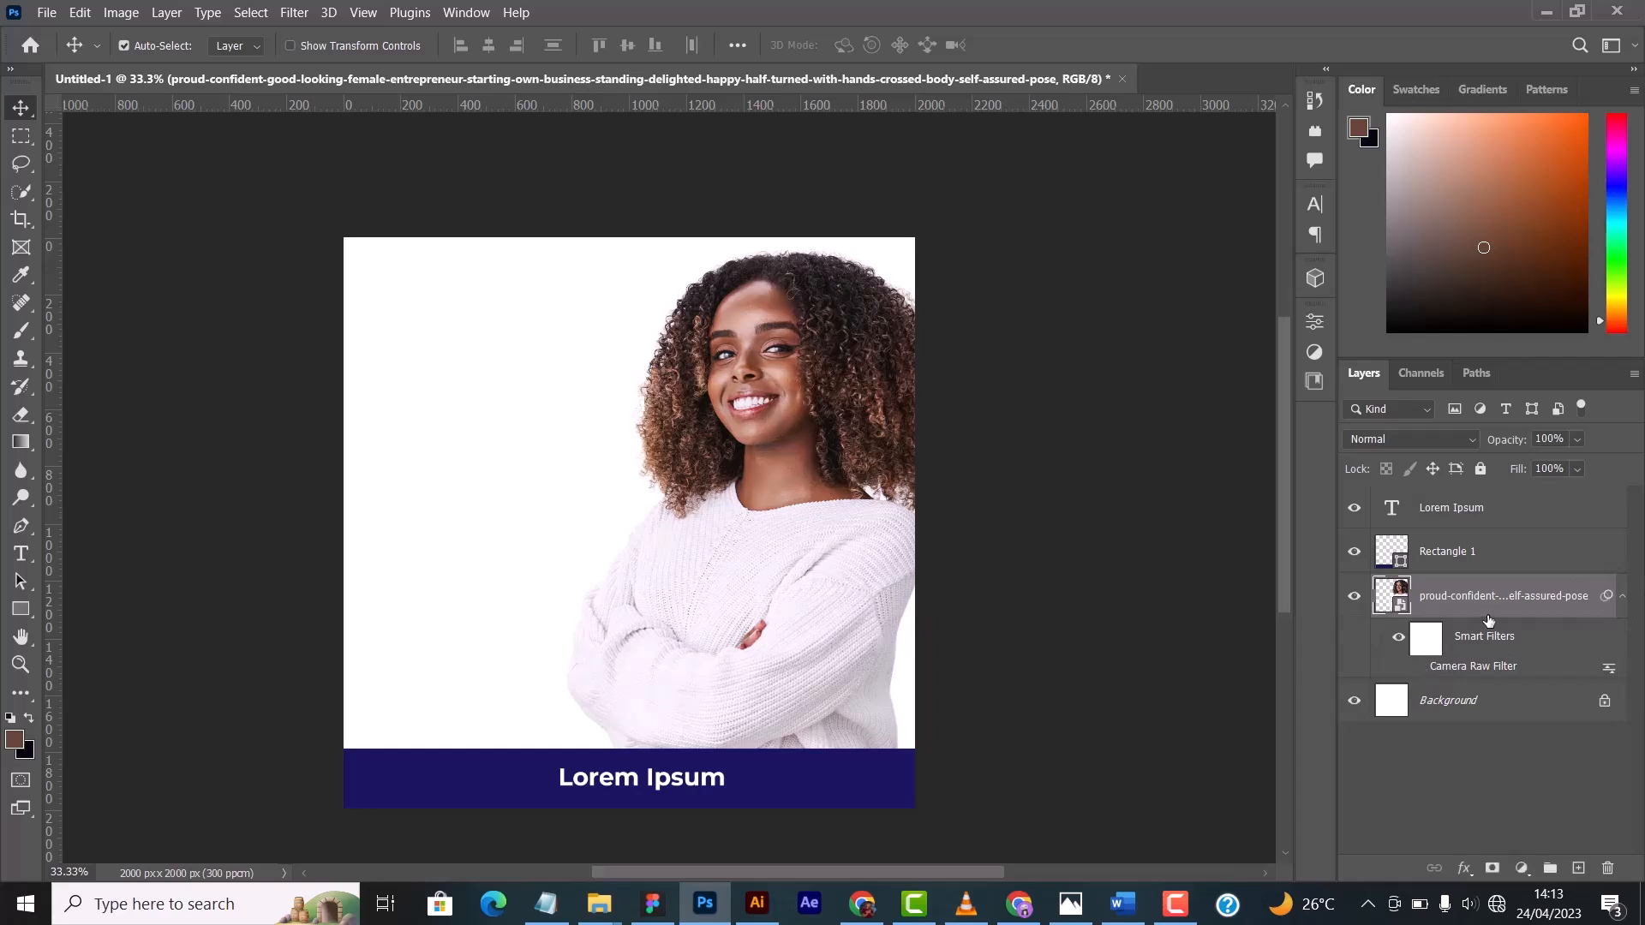
left_click(1622, 599)
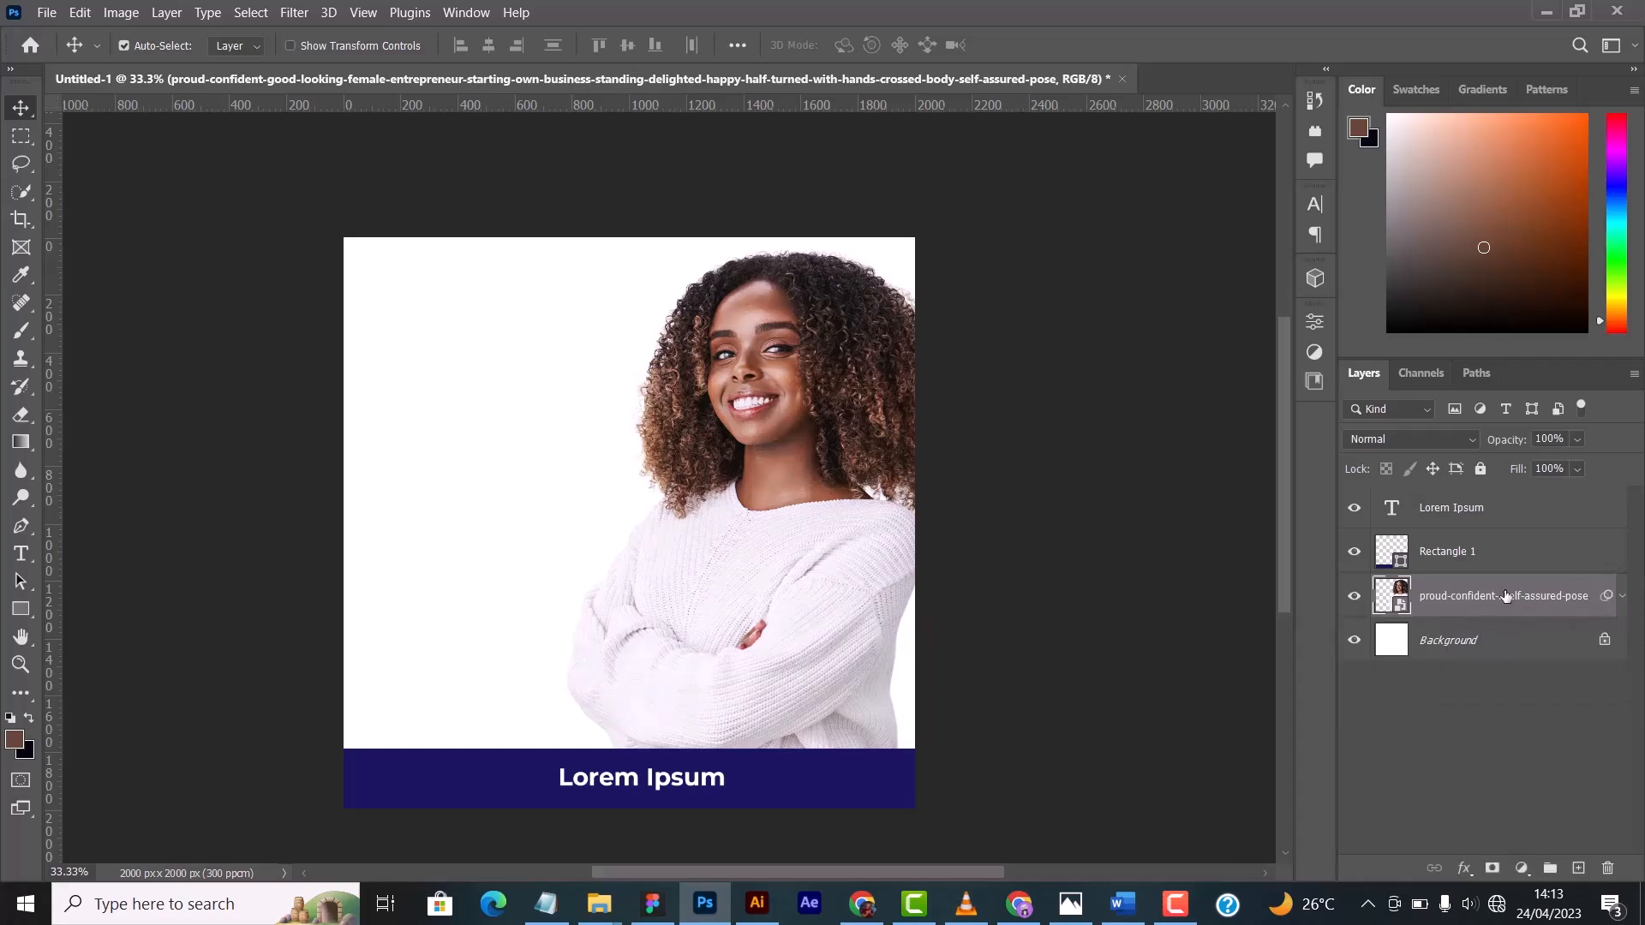
- Duplicate the woman's photo layer and hide the original beneath the copy
key("ctrl+j")
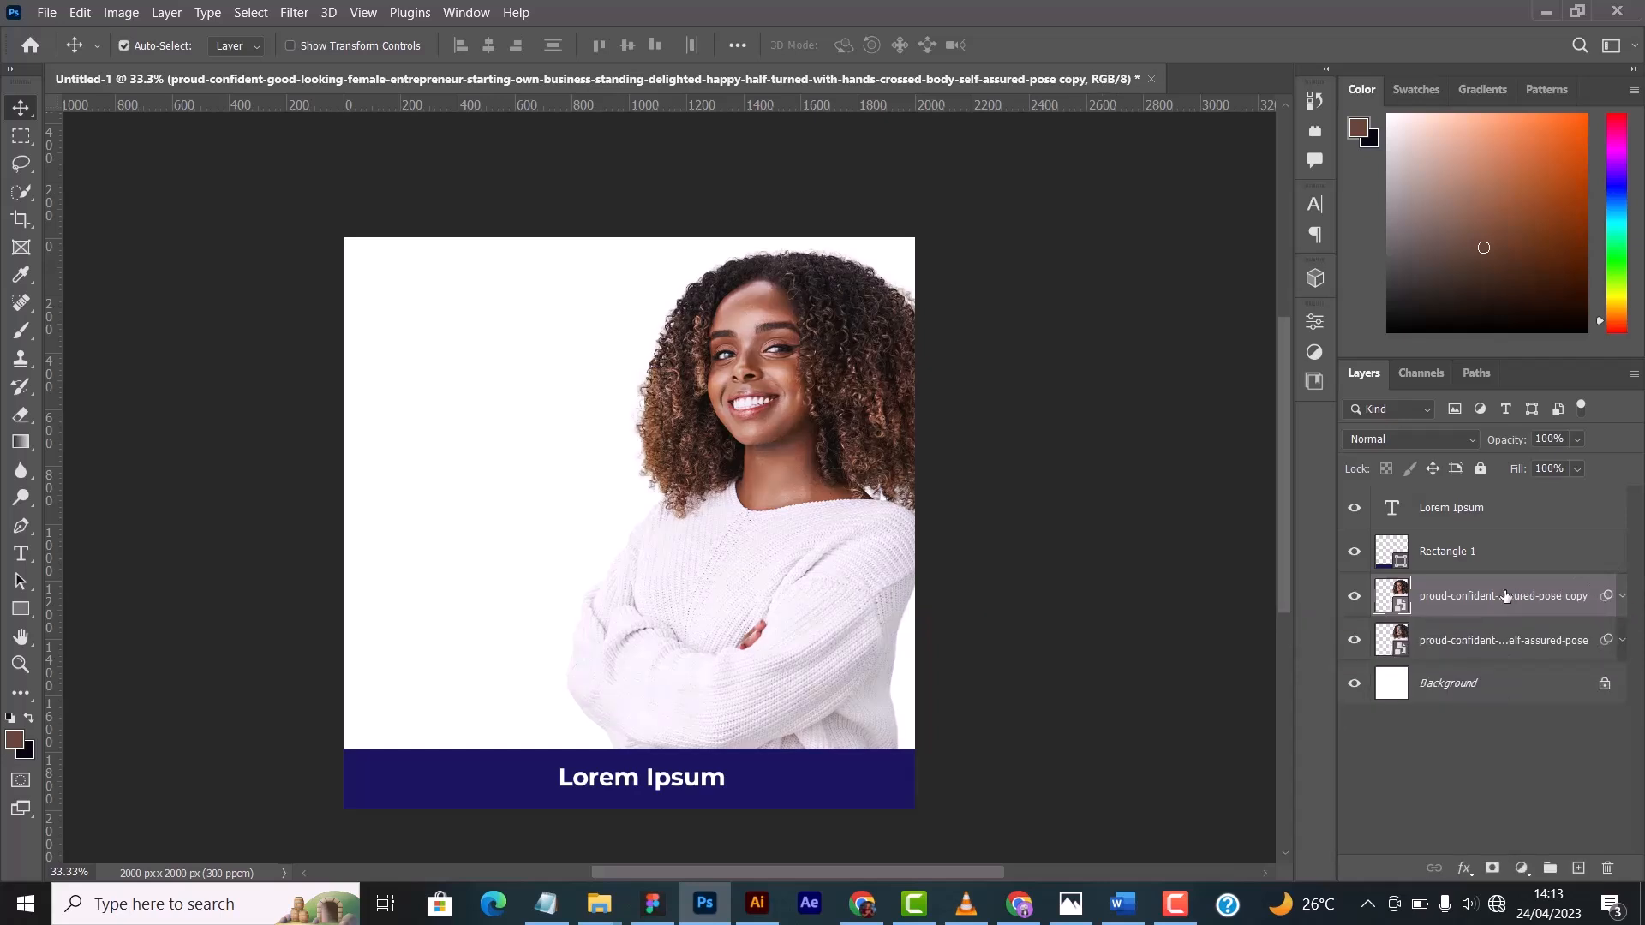
left_click(1354, 643)
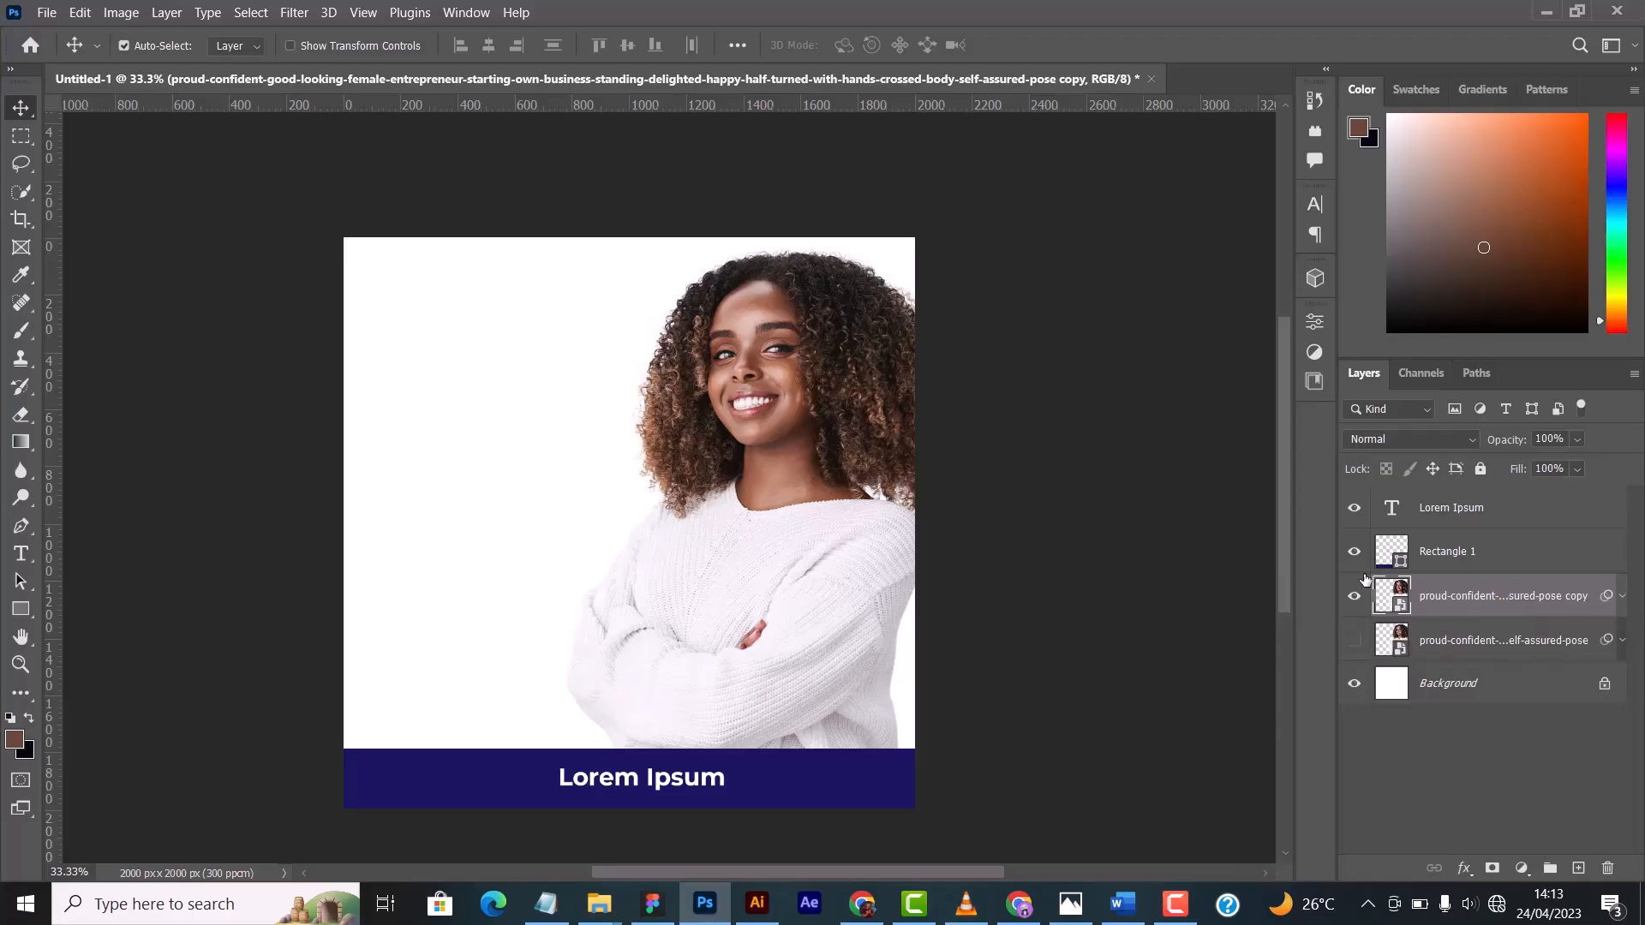
left_click(1620, 599)
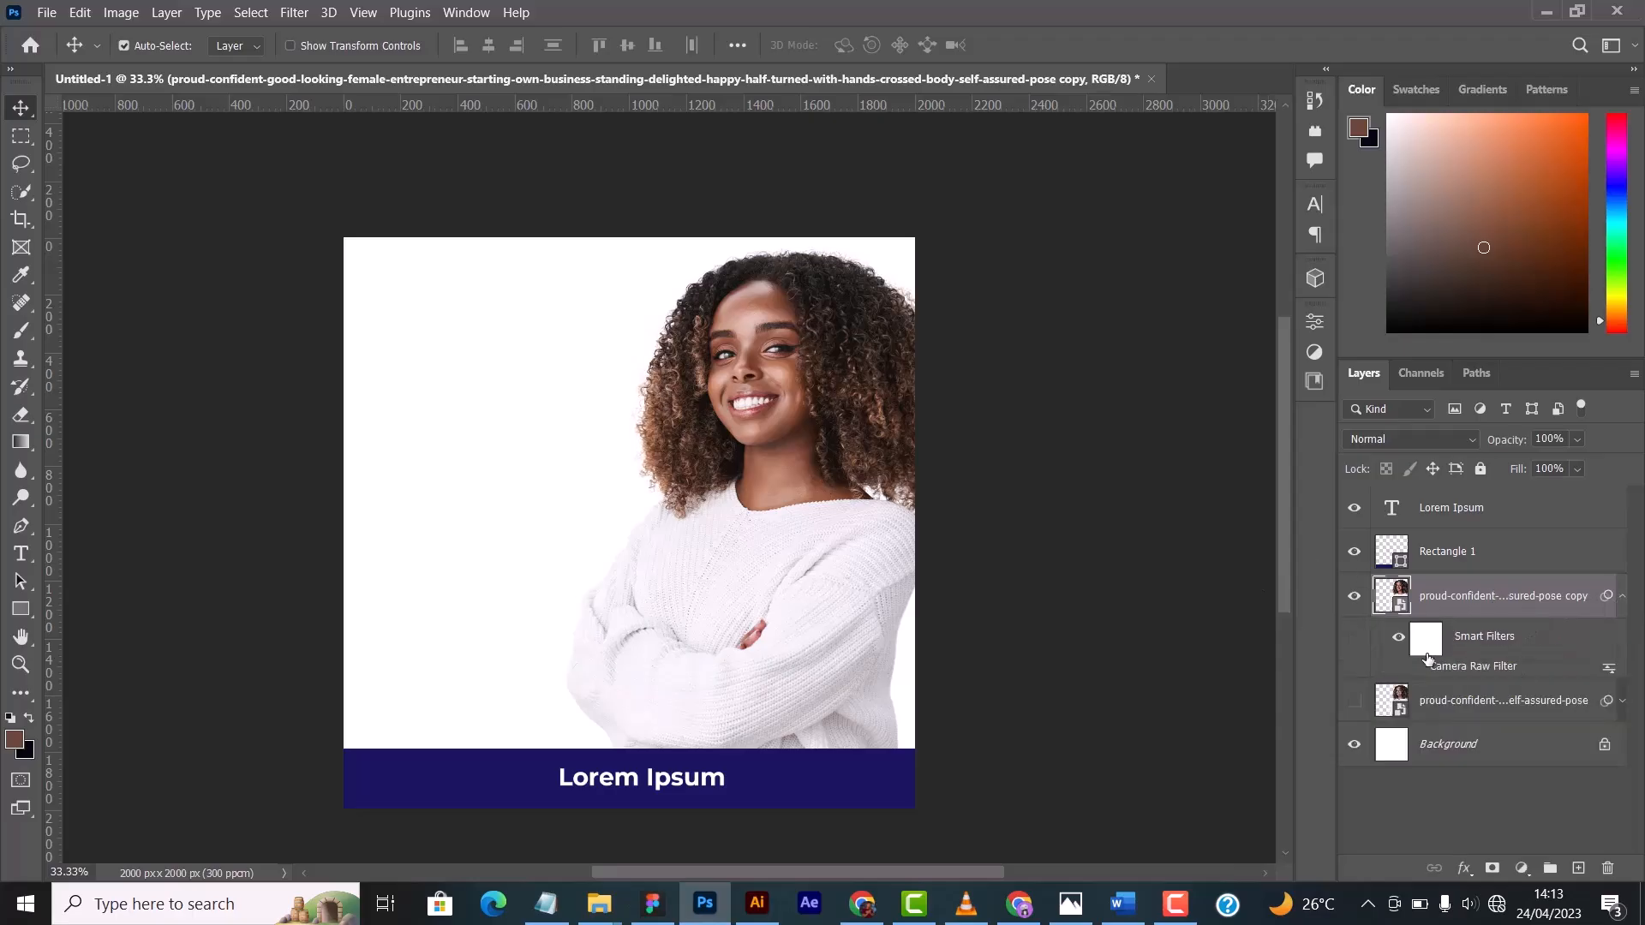
left_click(1620, 601)
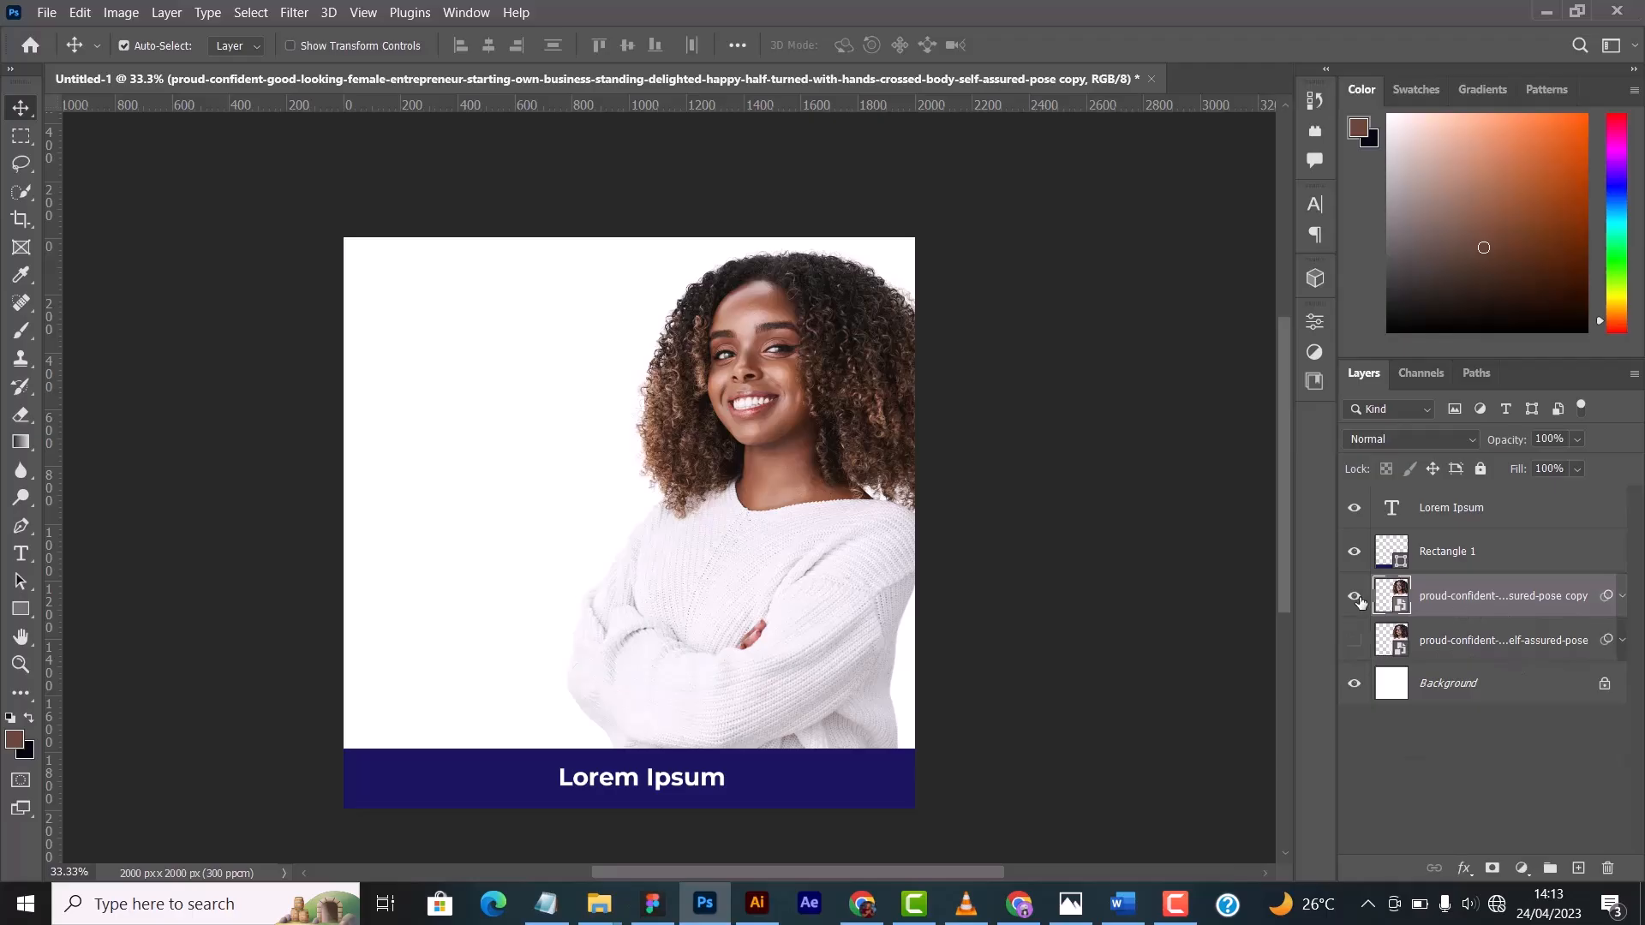
- Rasterize the duplicated photo layer and expand the original layer's smart filters for comparison
right_click(1543, 598)
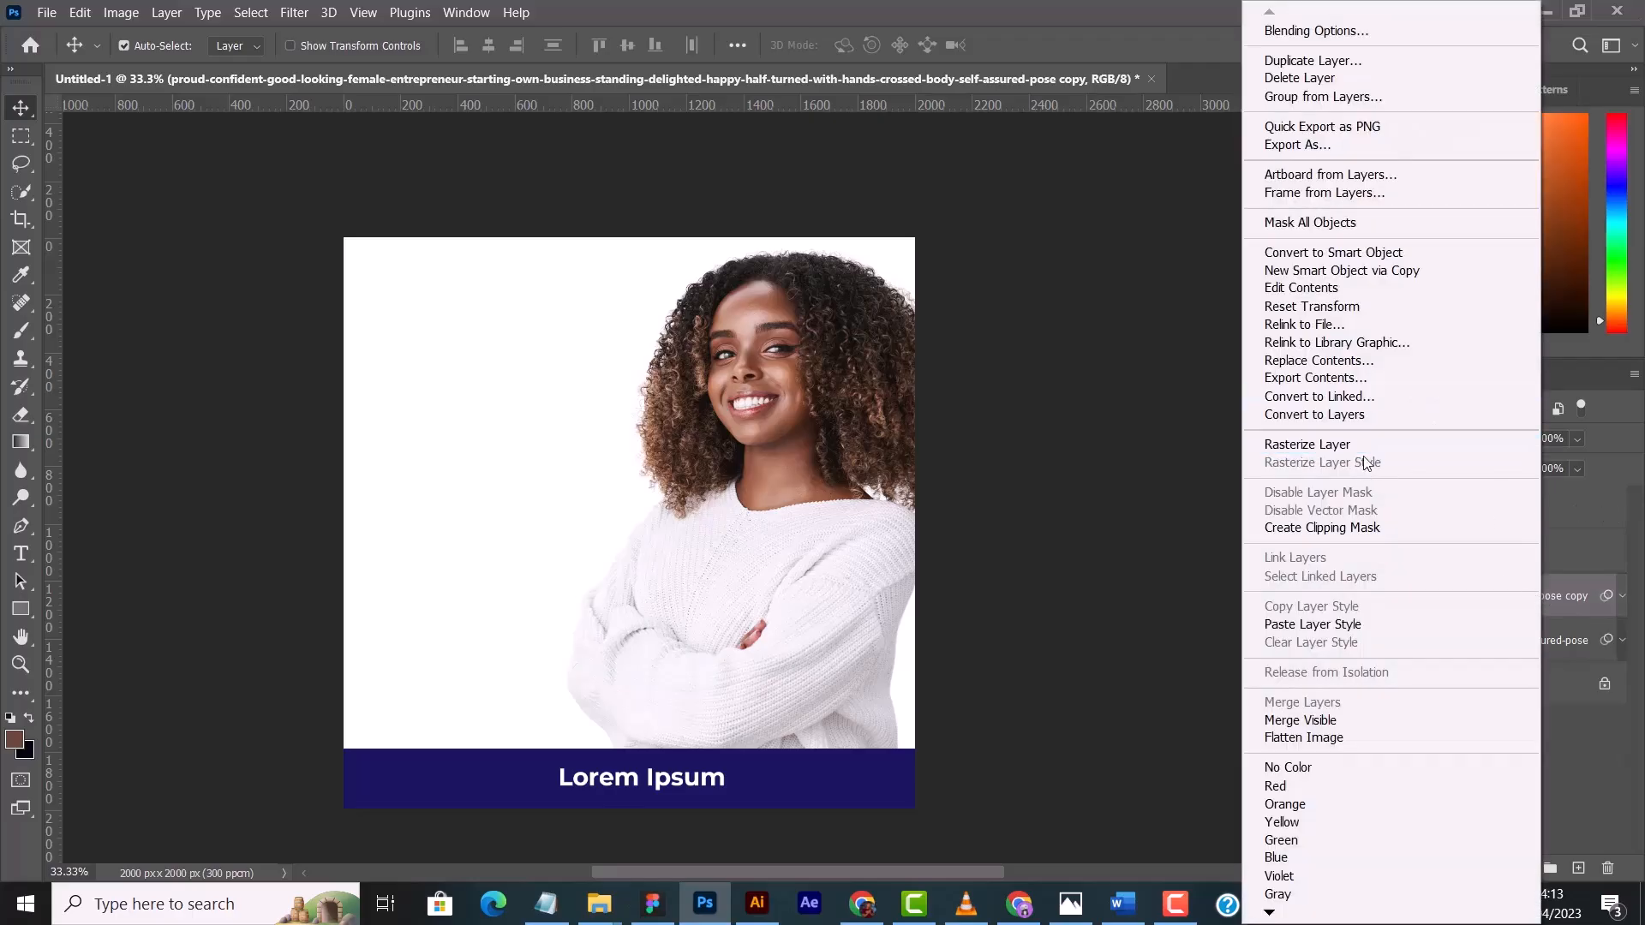
left_click(1324, 440)
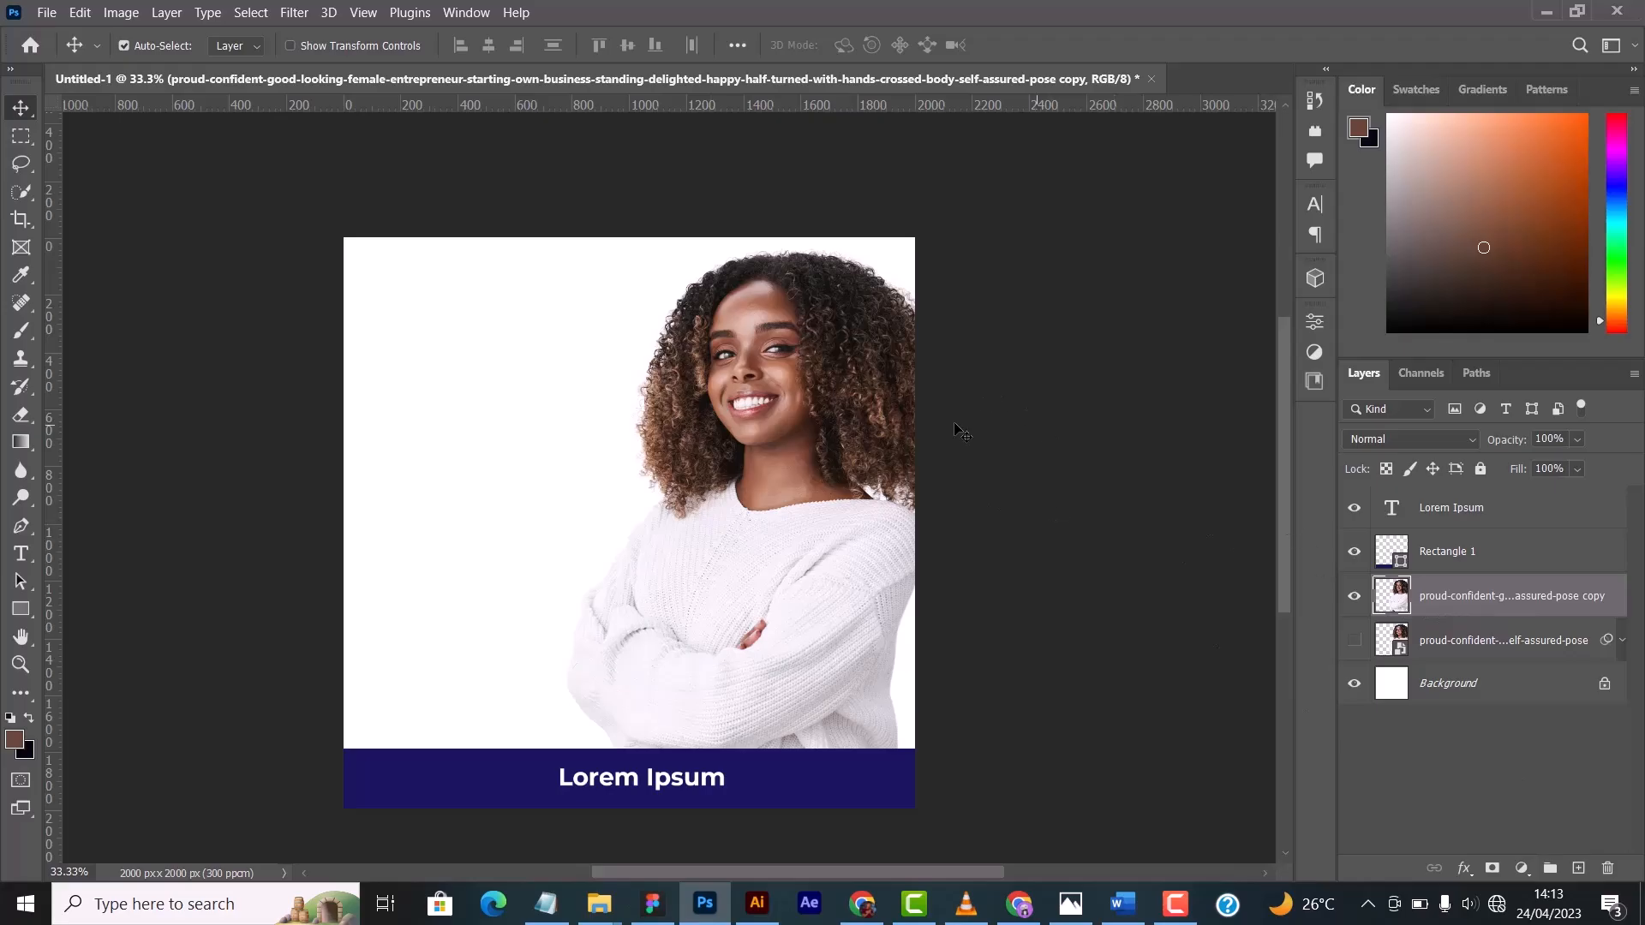
left_click(1624, 641)
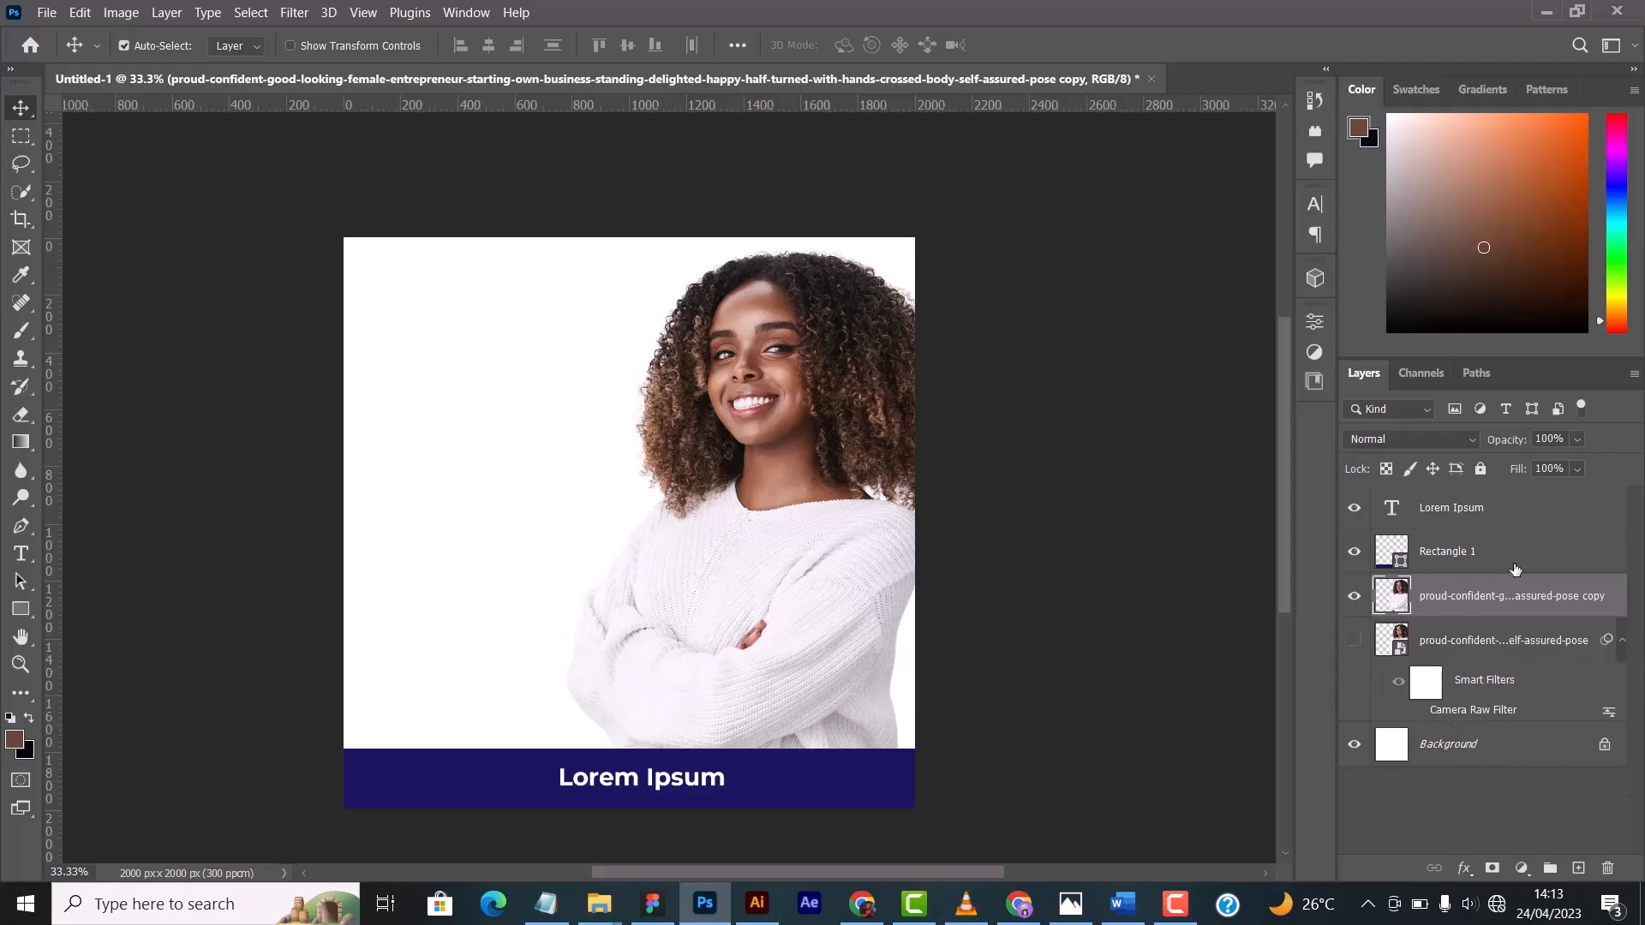
- Select the original smart object photo layer with the Spot Healing Brush active, show that layer and hide the rasterized copy
left_click(1433, 641)
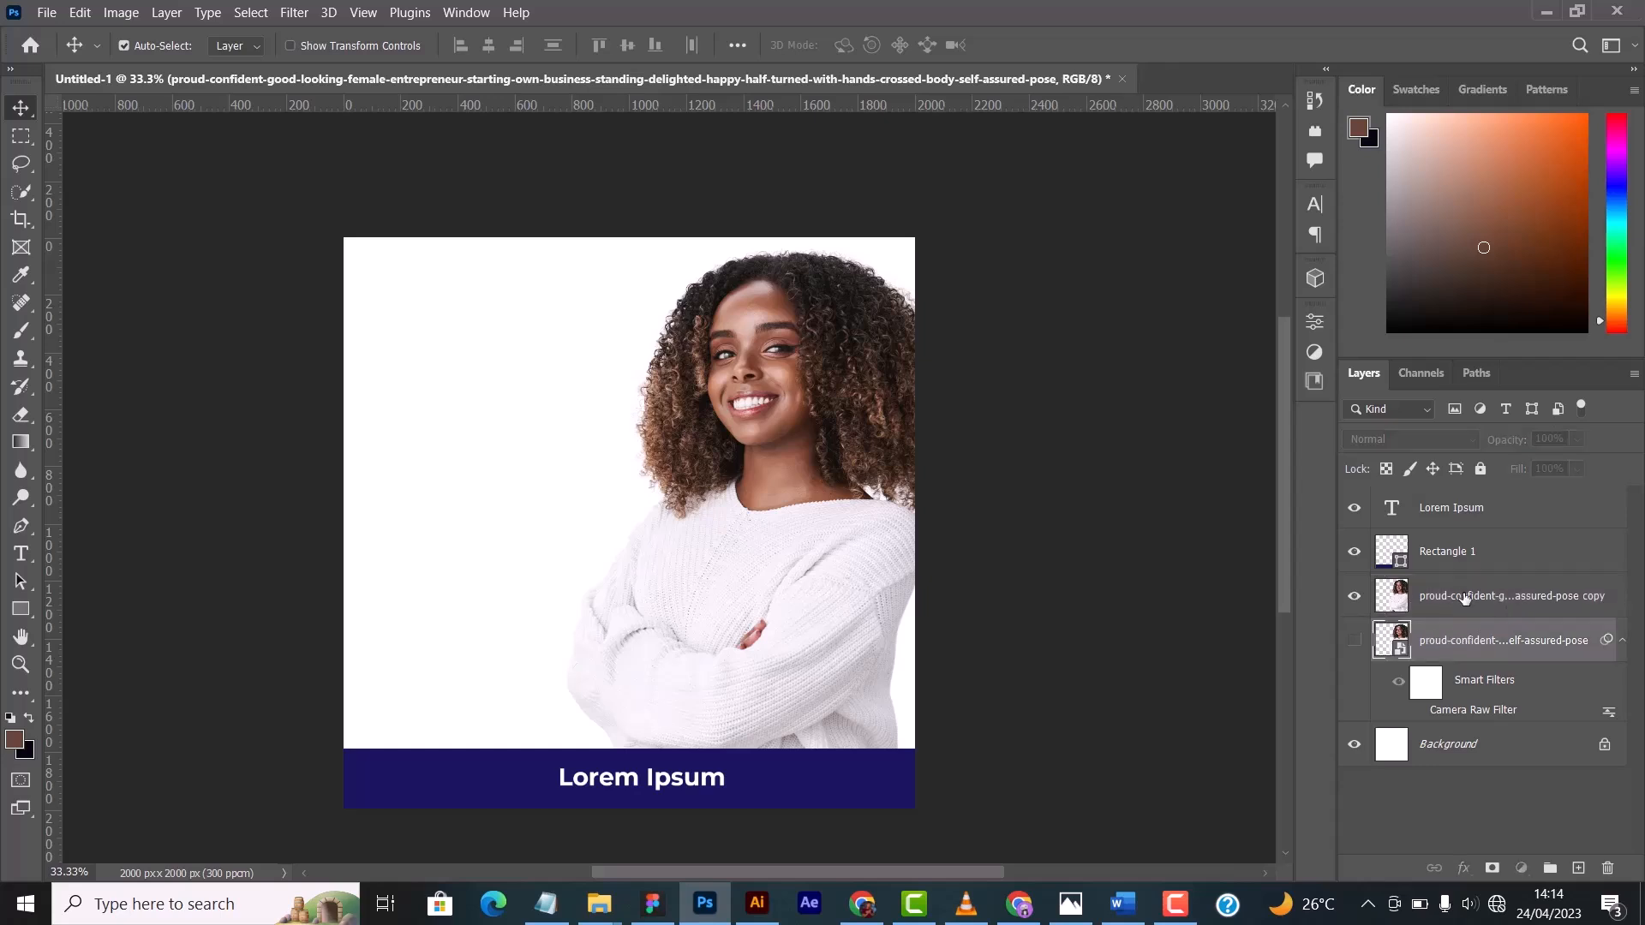
left_click(1464, 597)
left_click(1455, 651)
left_click(21, 304)
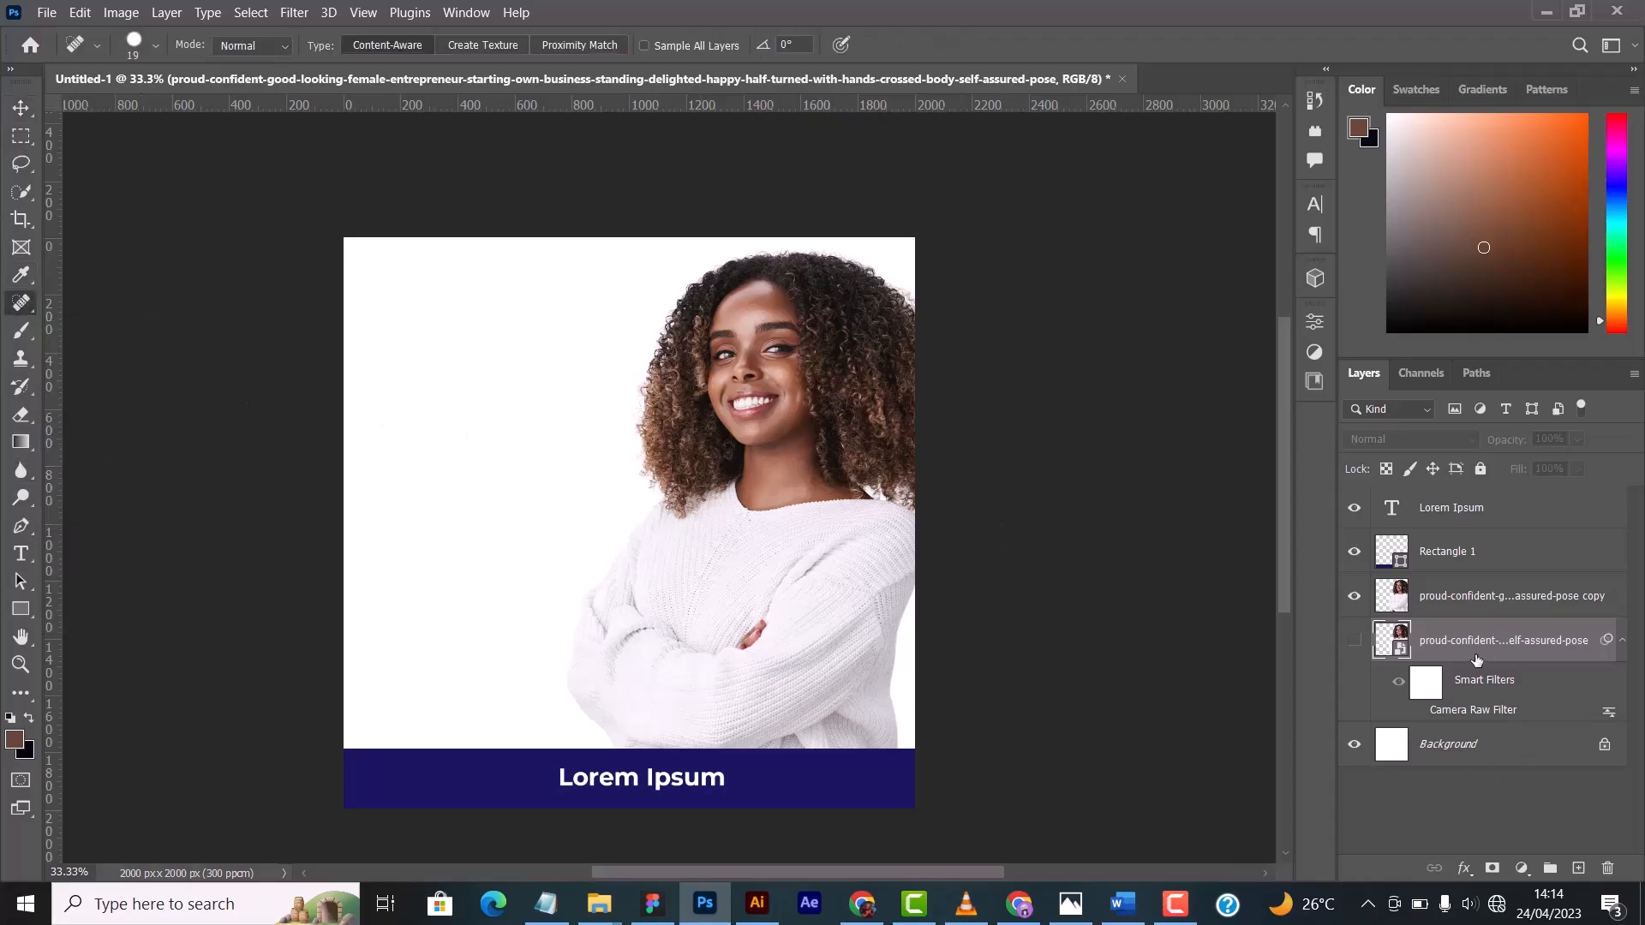
left_click(1355, 643)
left_click(1355, 596)
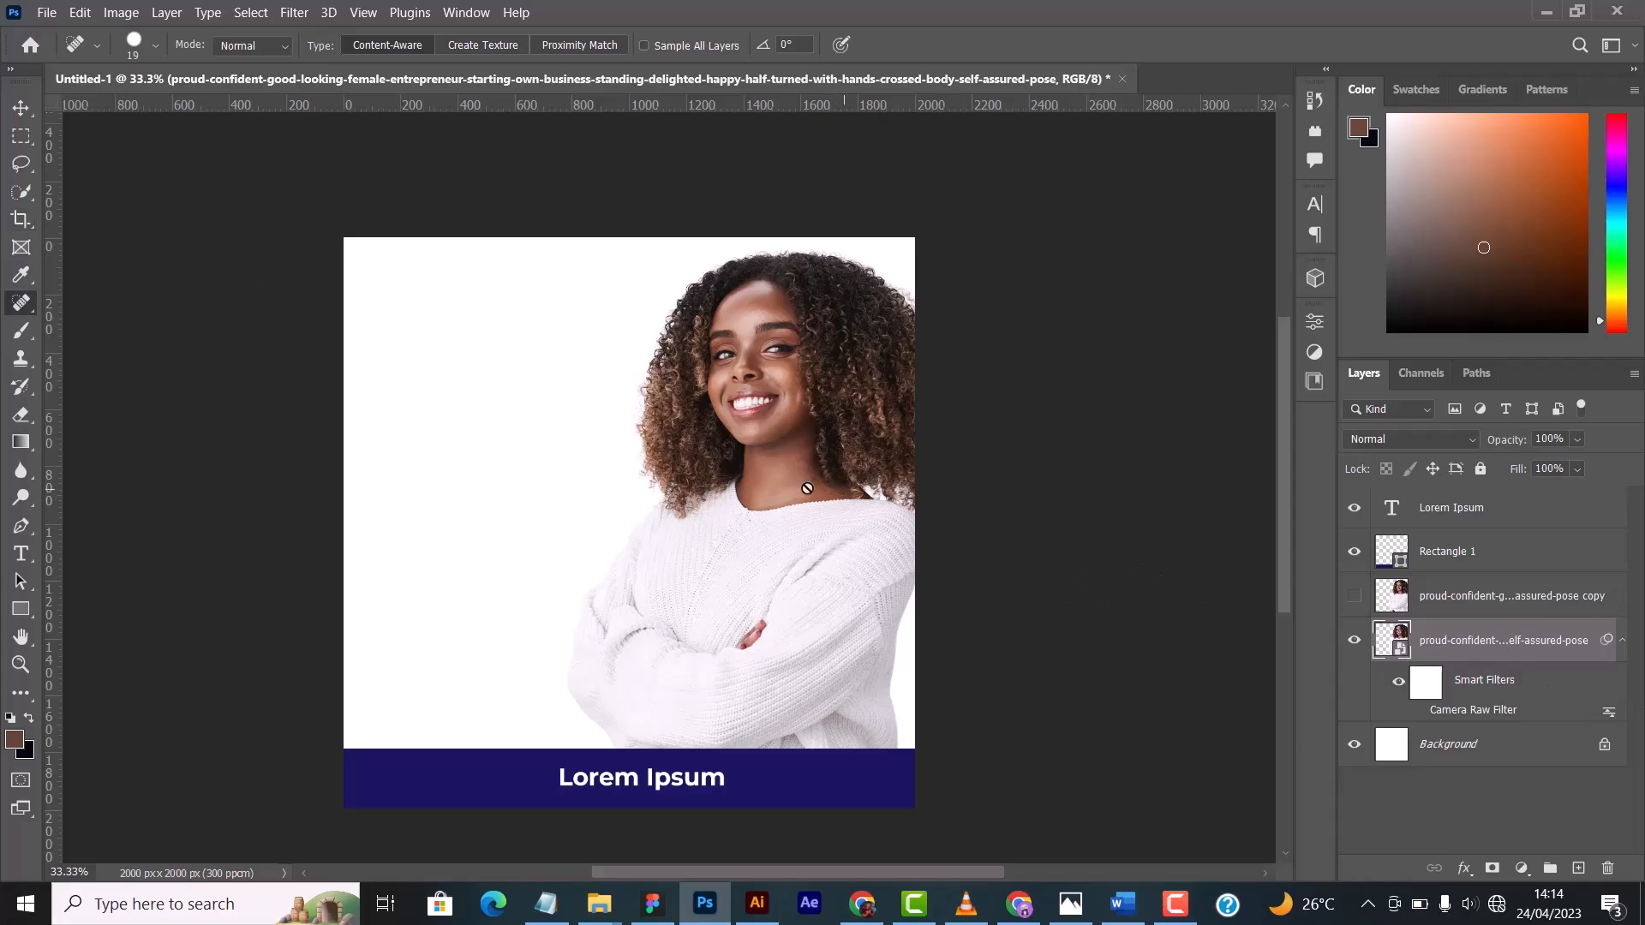
- Decline rasterizing the original smart object photo, and make the rasterized copy the active, visible layer in its place
left_click(553, 513)
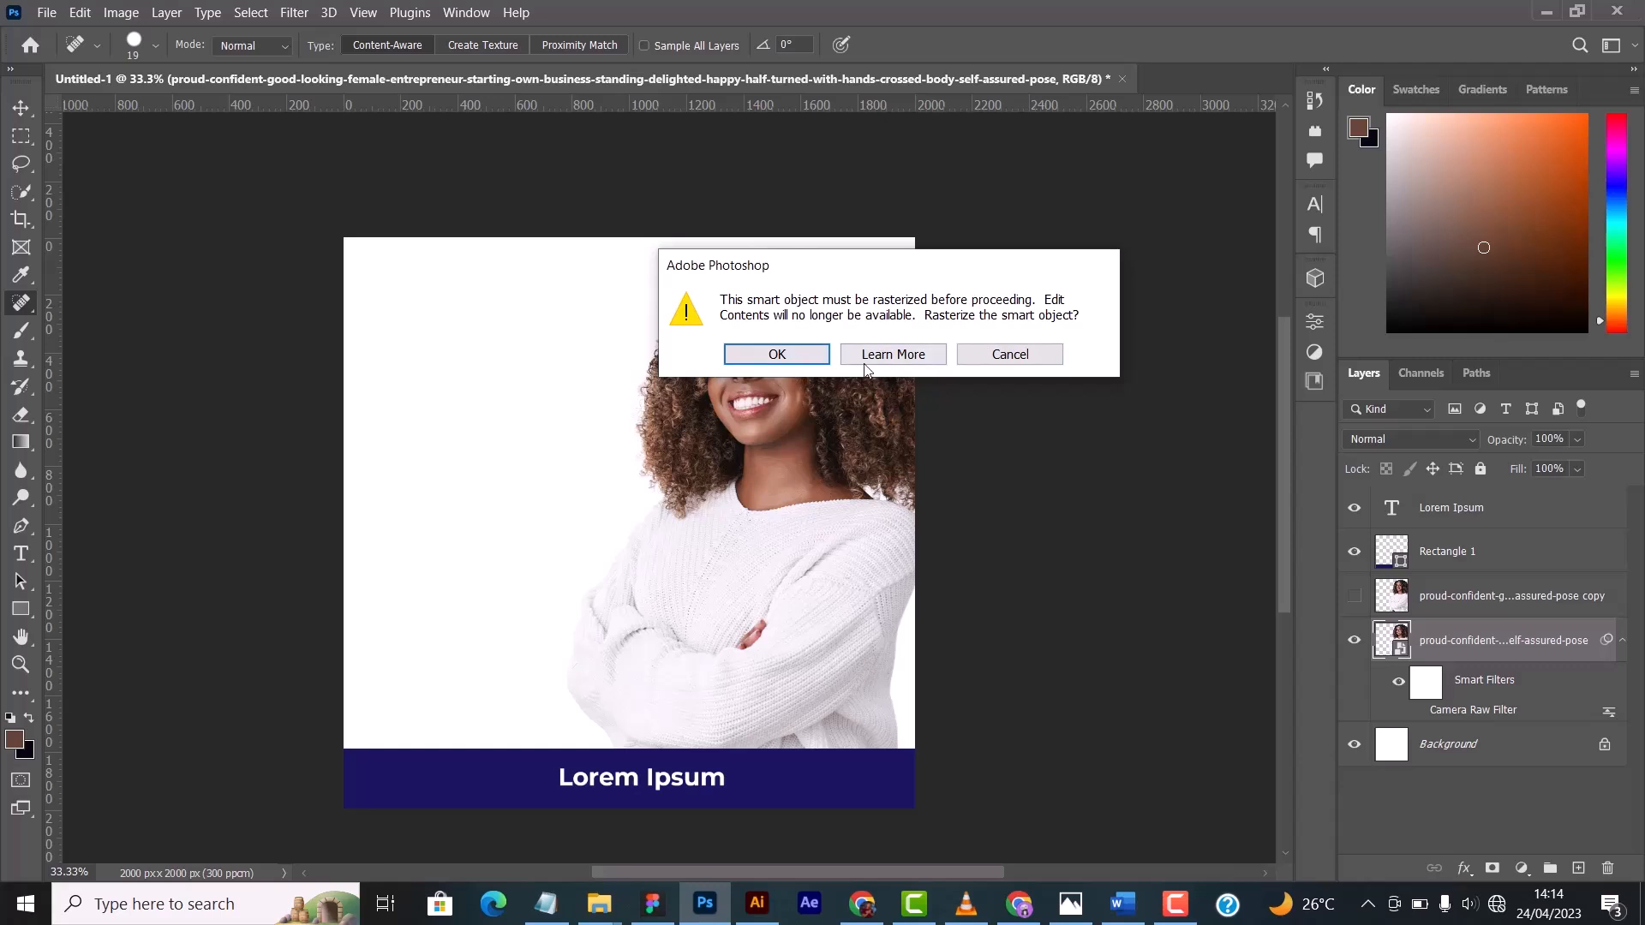
left_click(1004, 356)
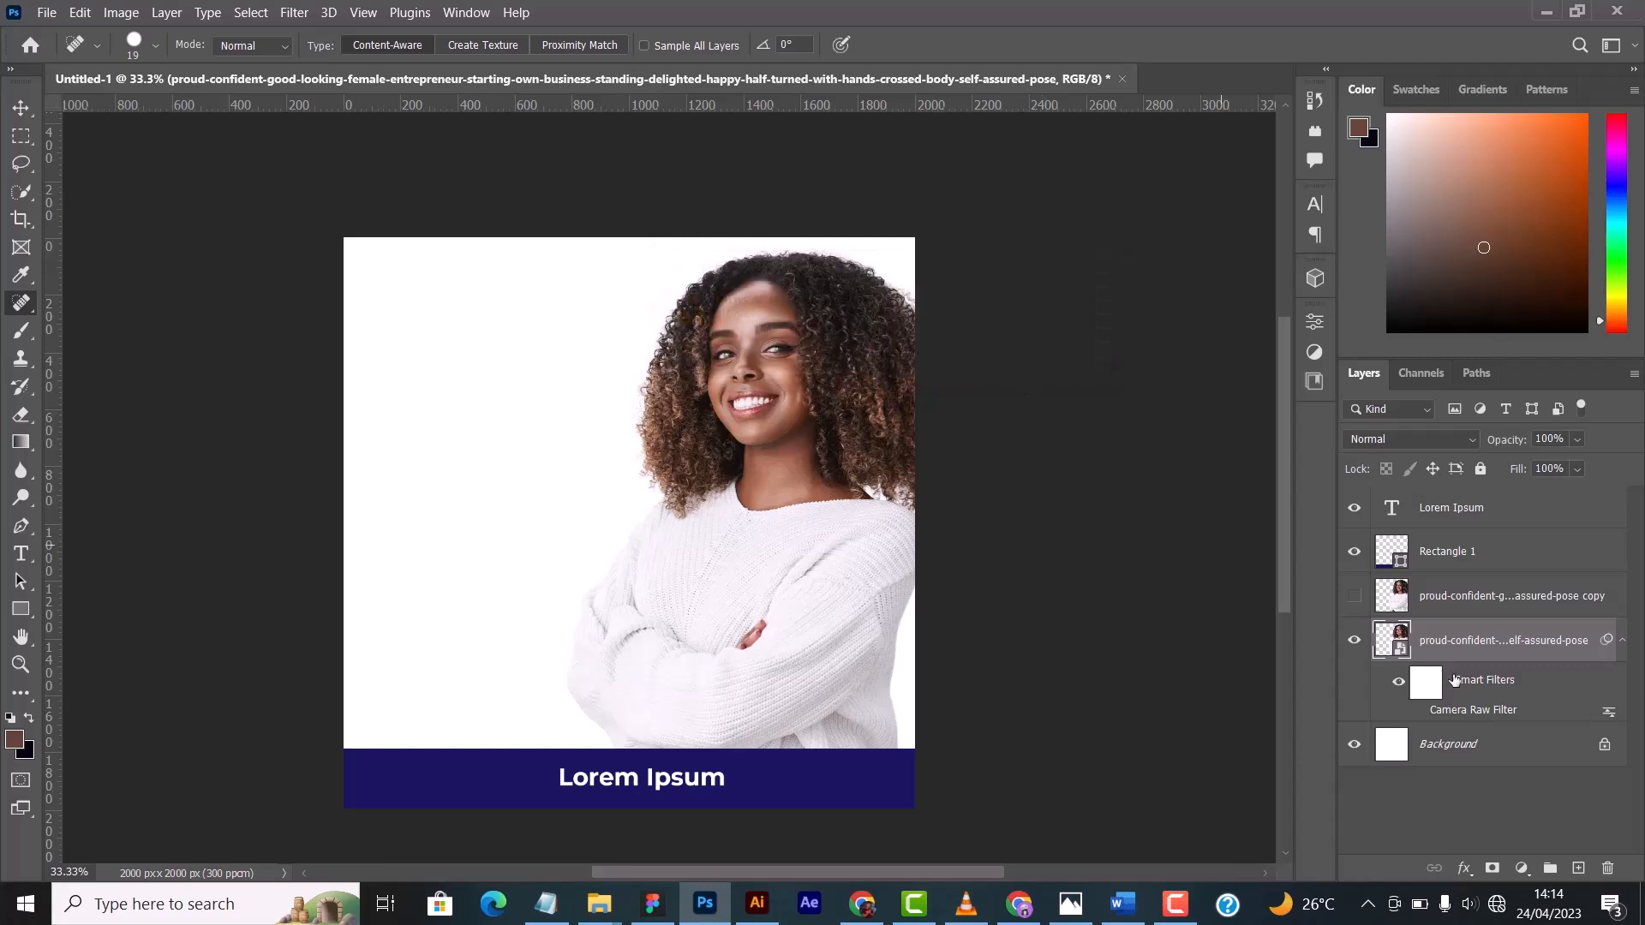
left_click(1486, 595)
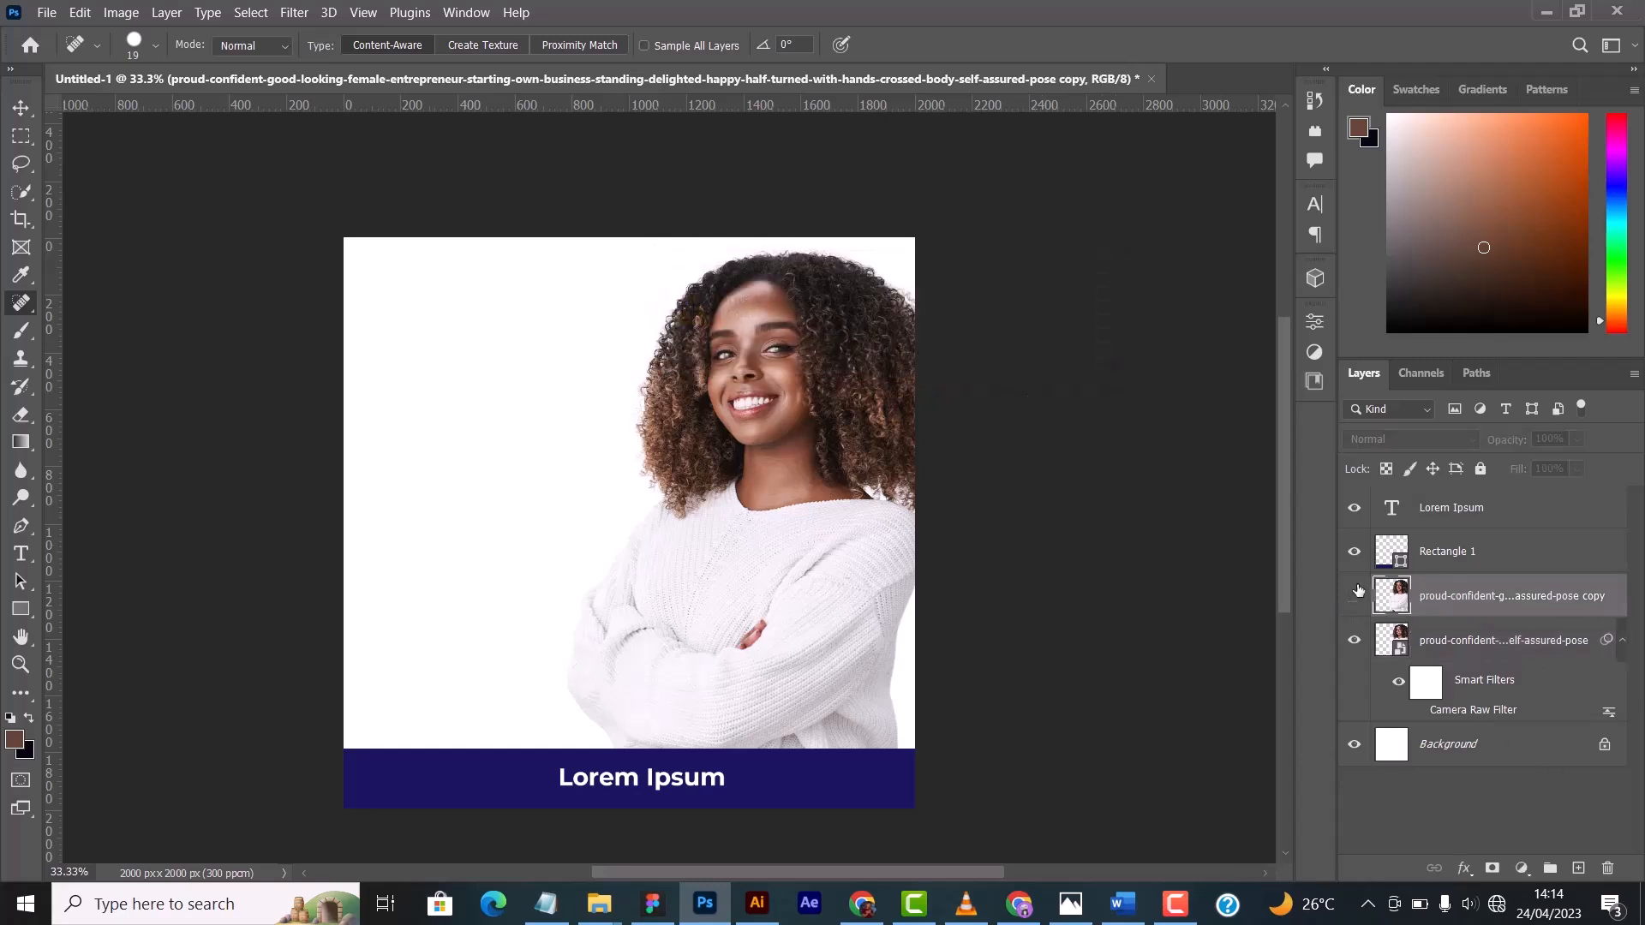
left_click(1355, 596)
left_click(1354, 640)
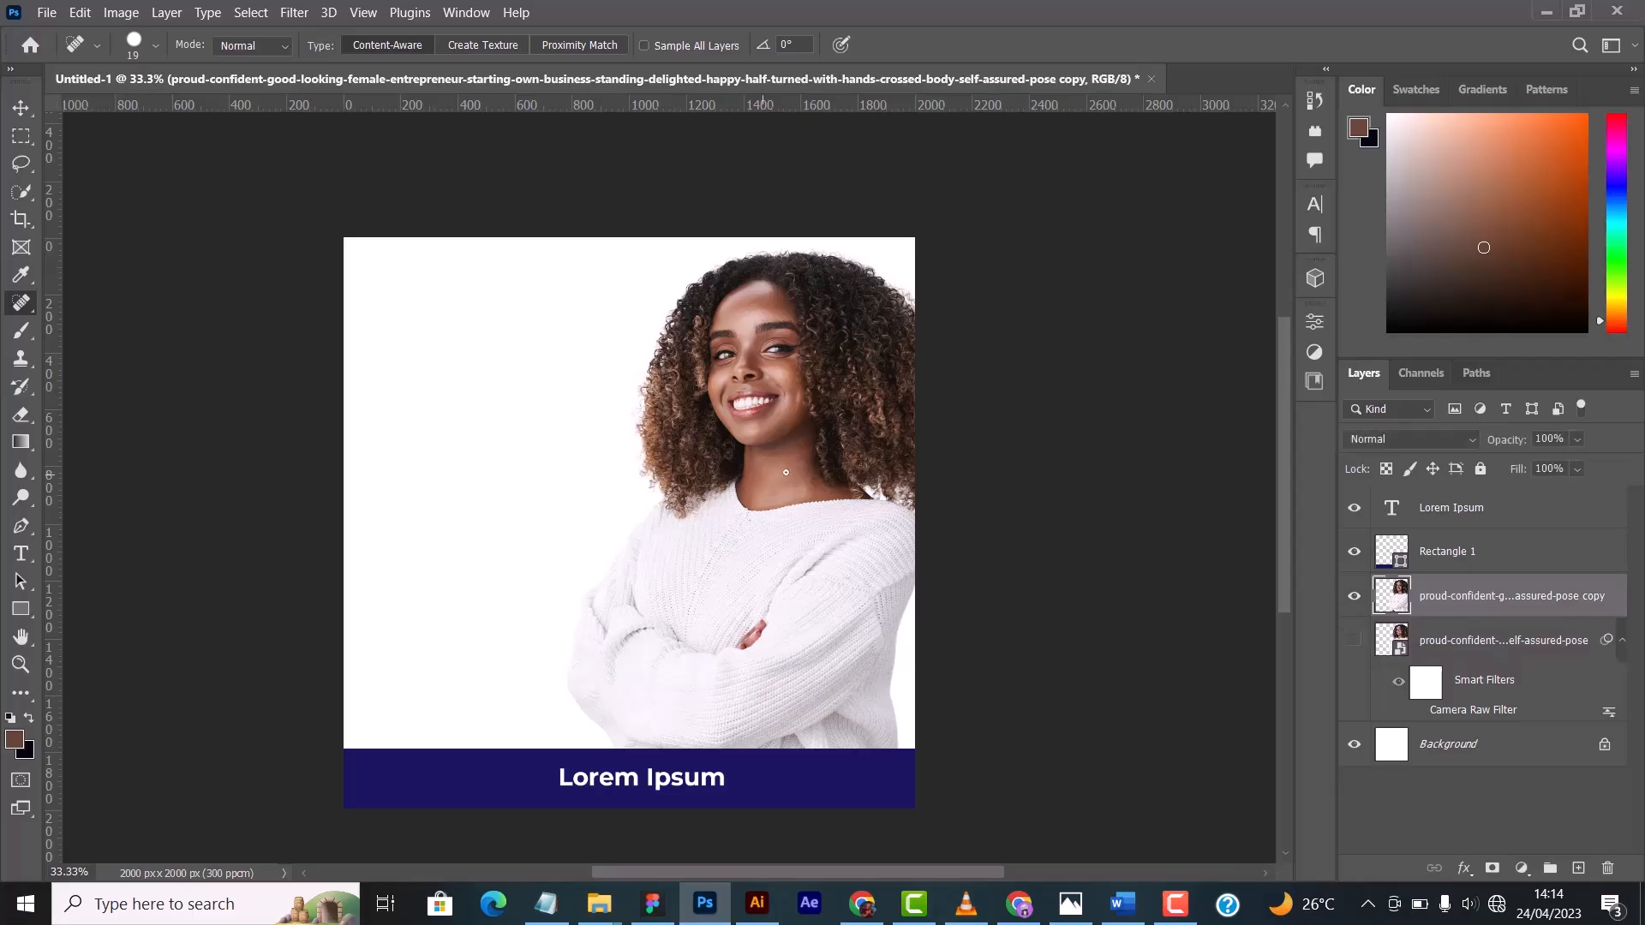
- Remove the dark mole on the woman's neck near the sweater collar using the Spot Healing Brush at size 10
key("ctrl+plus")
key("ctrl+plus")
key("ctrl+plus")
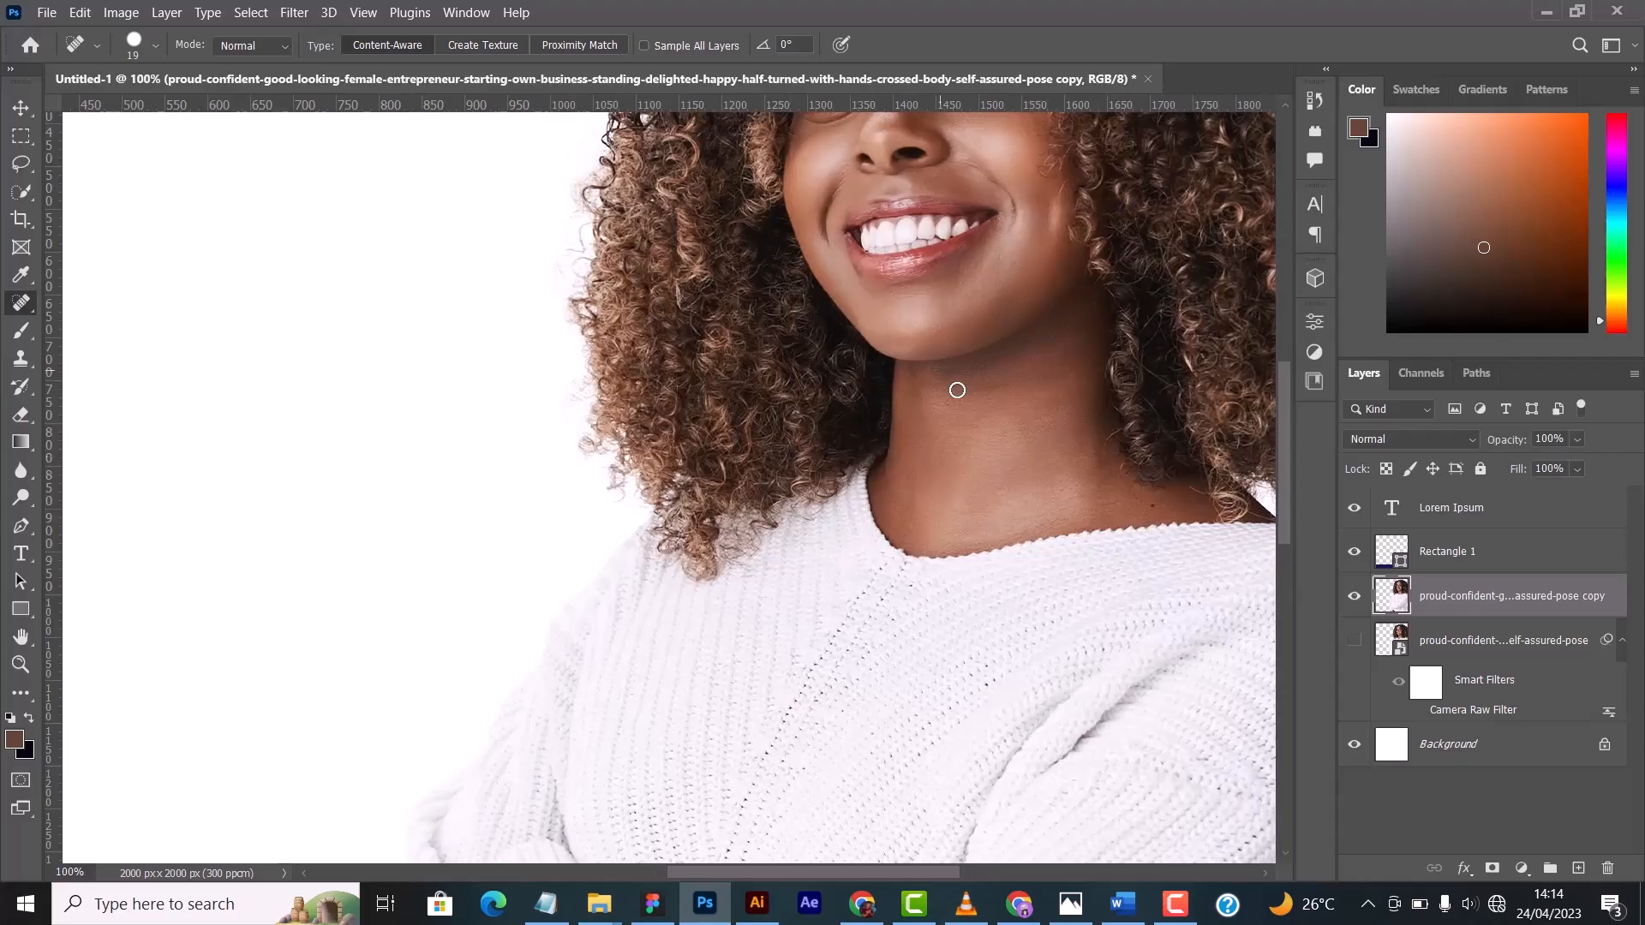
left_click_drag(1041, 424, 519, 442)
left_click_drag(815, 490, 636, 568)
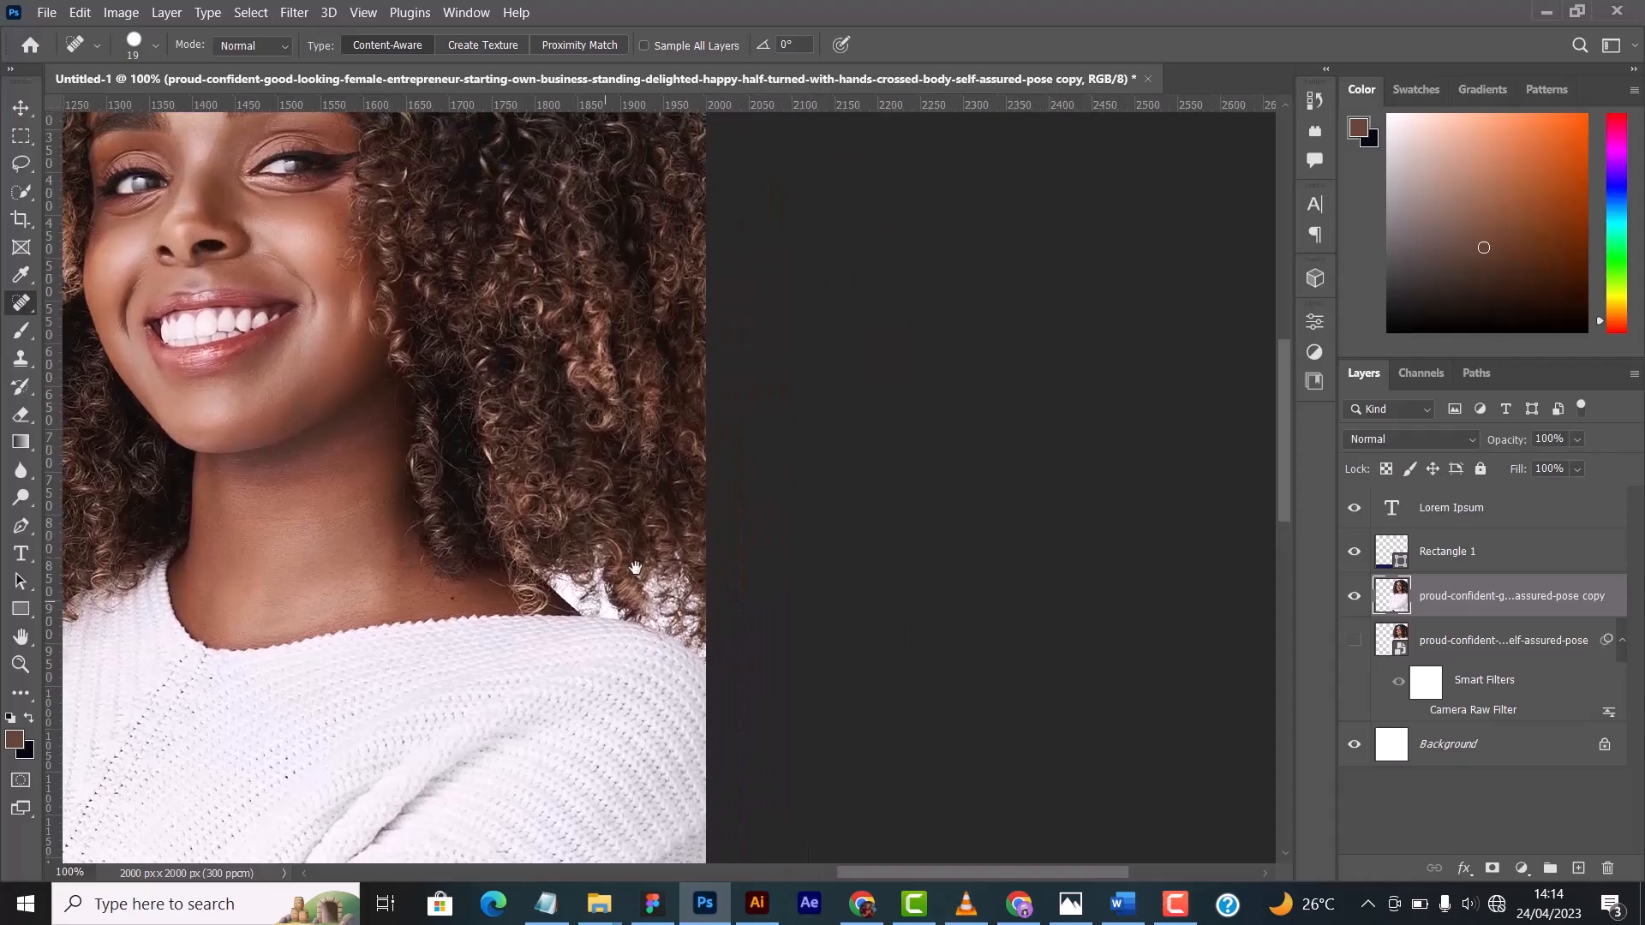
scroll(635, 569, "up", 2)
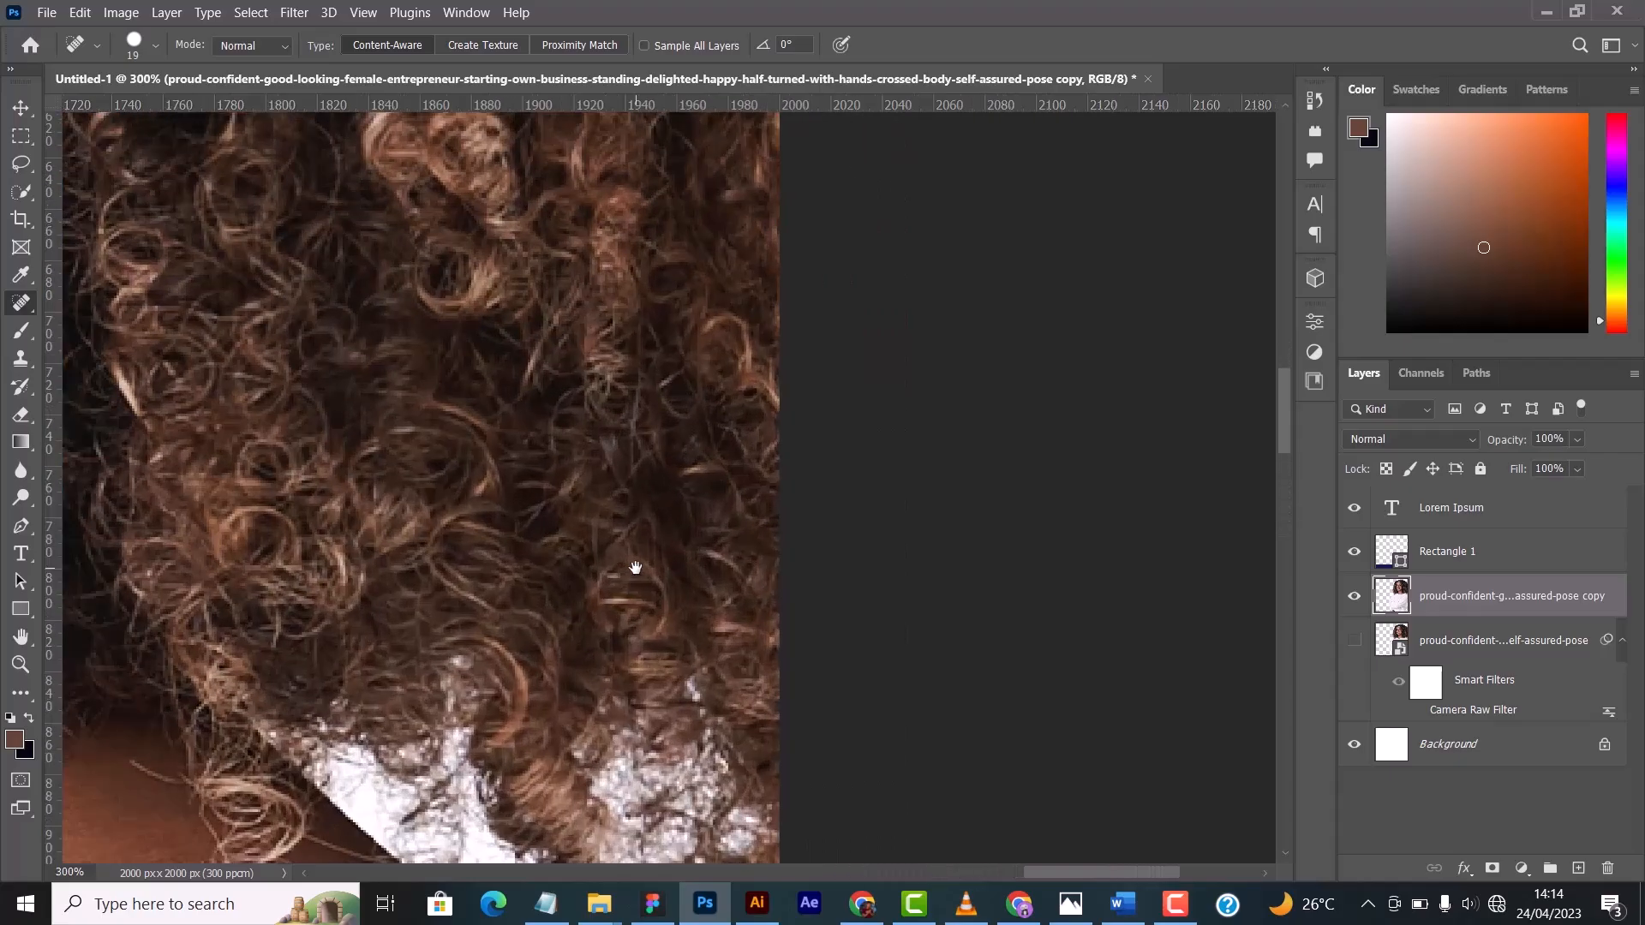
left_click_drag(451, 661, 1148, 525)
left_click_drag(383, 506, 676, 448)
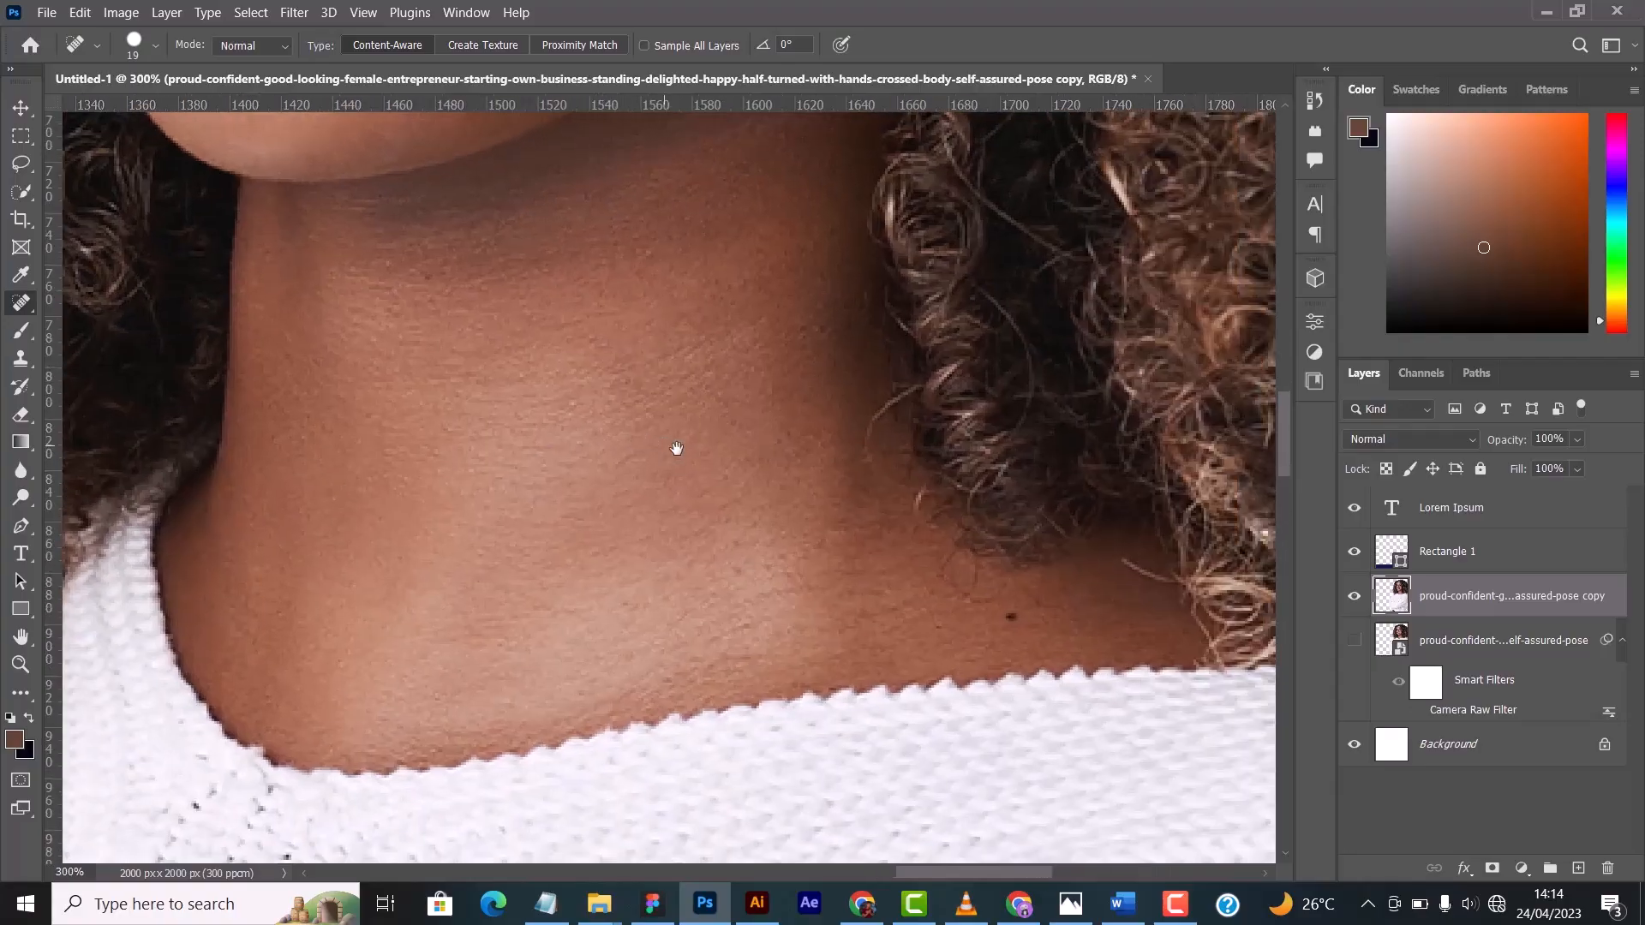
left_click_drag(1003, 500, 911, 490)
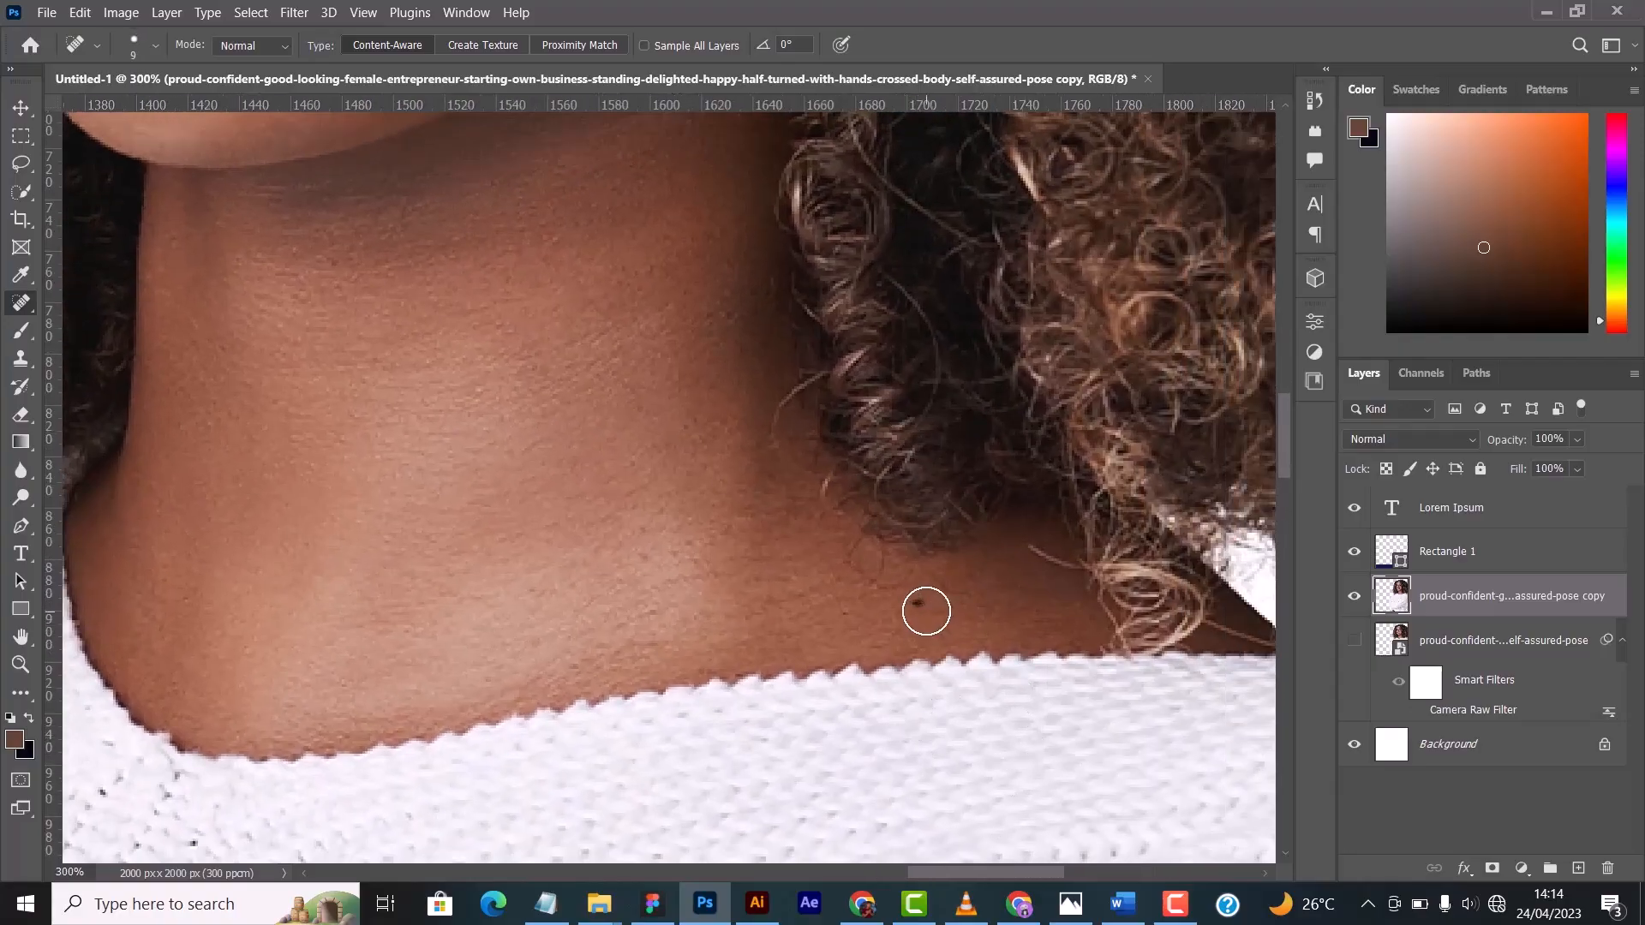
key("bracketright")
left_click(722, 341, "alt")
left_click(936, 369)
left_click(729, 319)
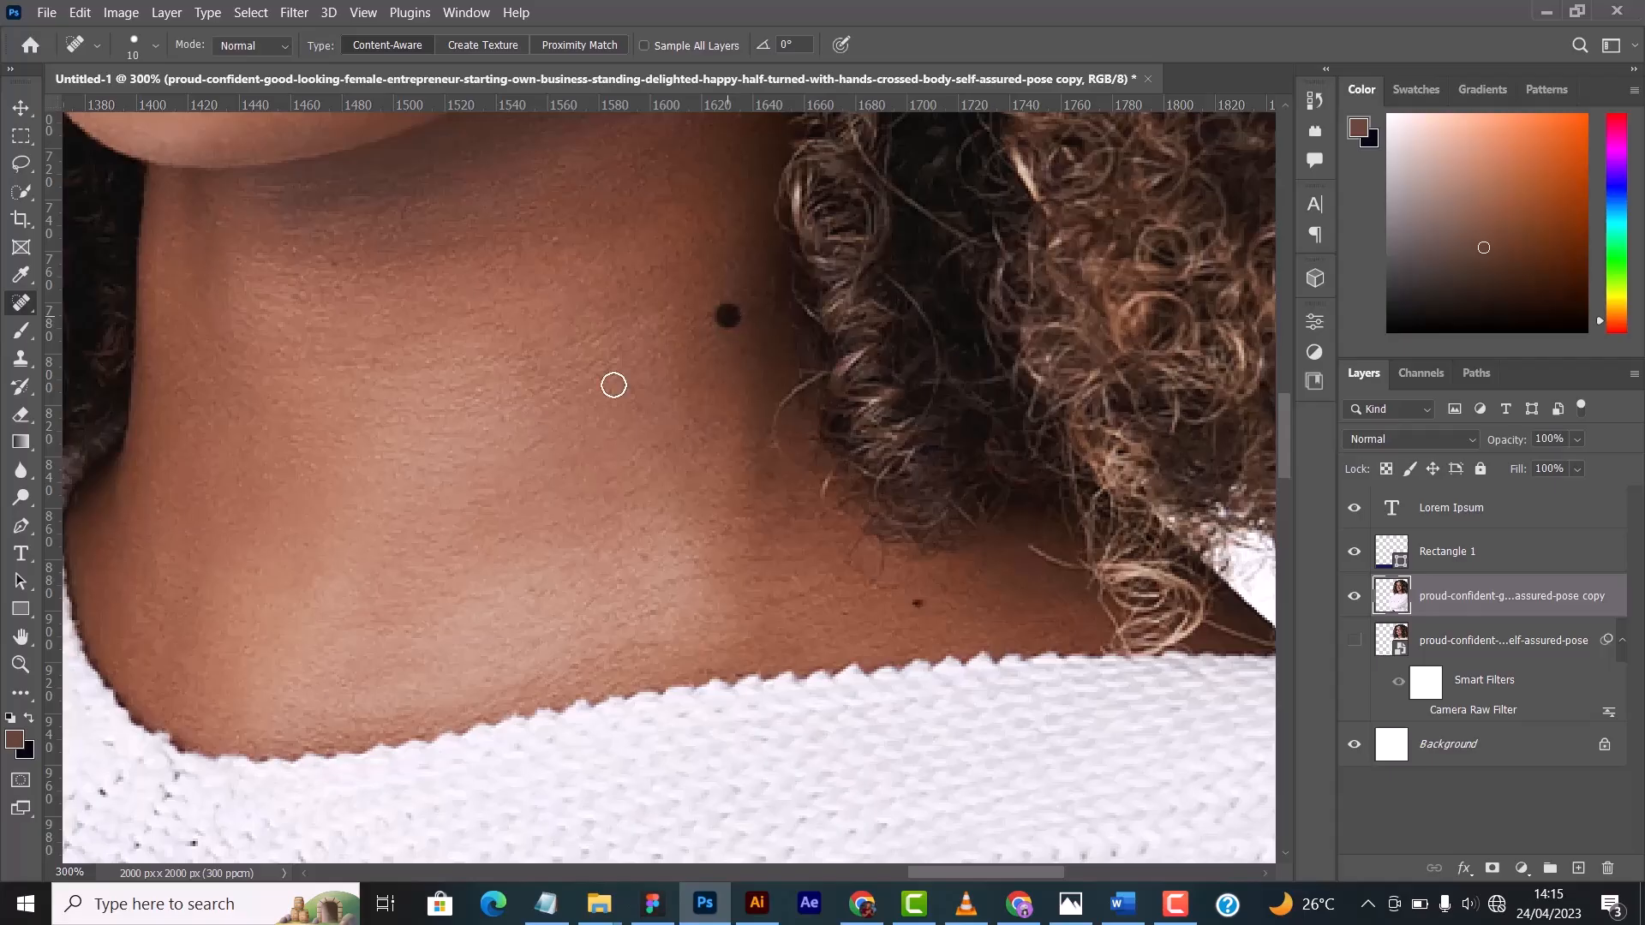
left_click(722, 289)
left_click(918, 602)
- Examine the woman's neck, eyes and forehead up close for blemishes, and return to the full composition
scroll(602, 576, "up", 3)
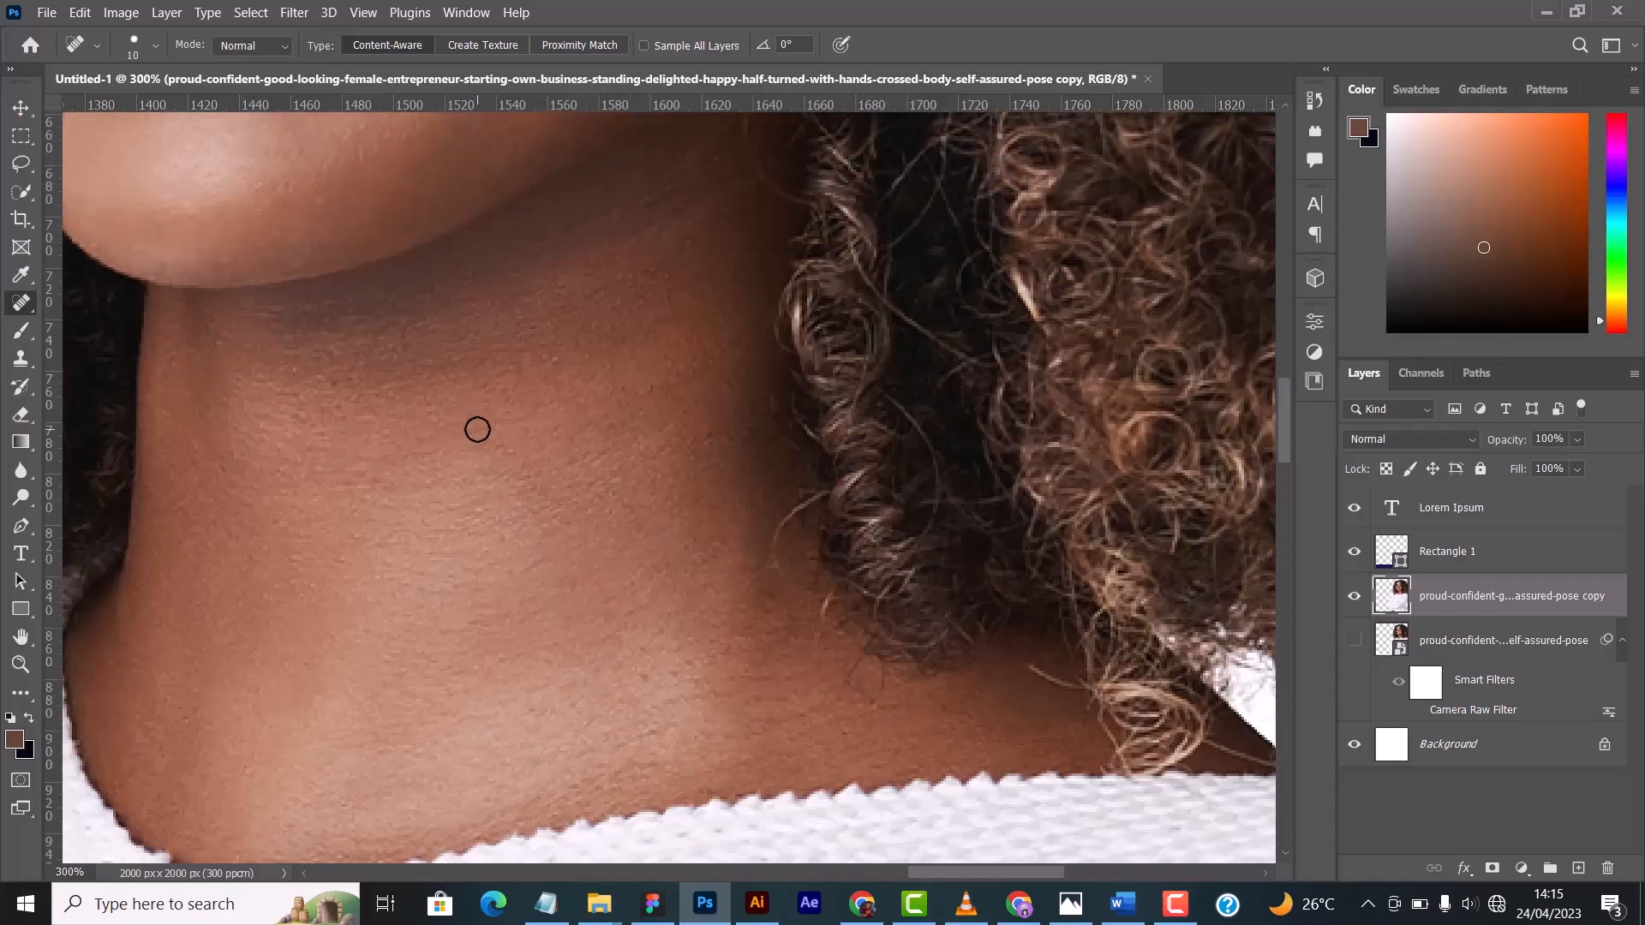
scroll(478, 424, "up", 3)
left_click_drag(324, 257, 486, 835)
scroll(477, 525, "up", 7)
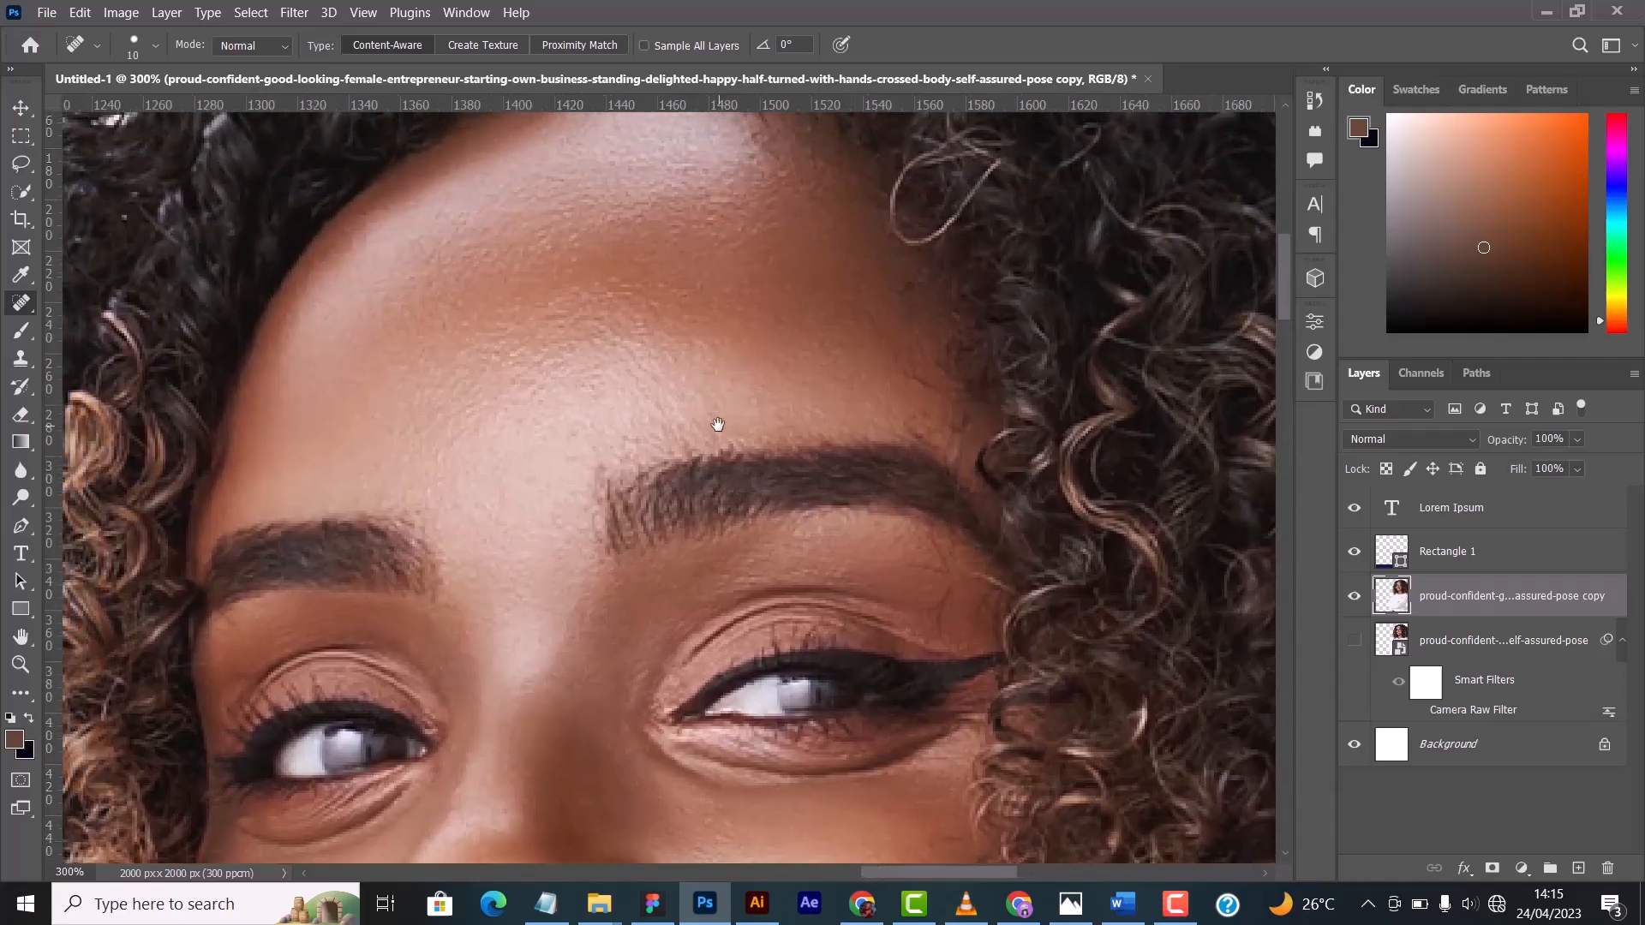
left_click_drag(718, 424, 737, 357)
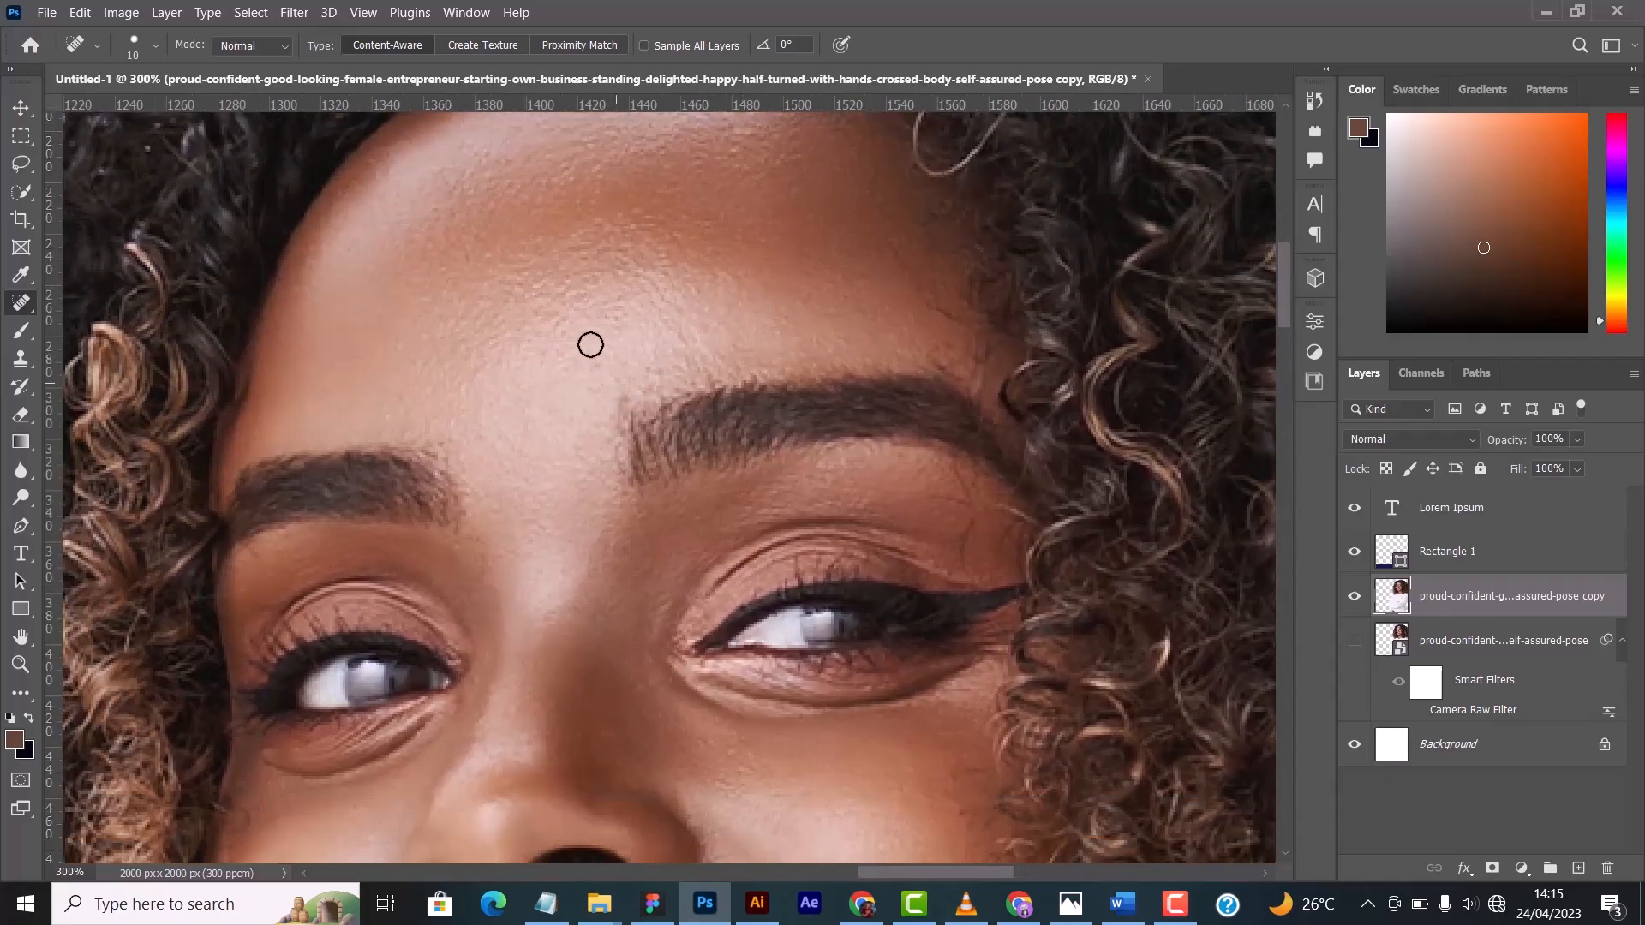
left_click_drag(641, 595, 691, 489)
left_click_drag(541, 494, 620, 699)
left_click_drag(575, 542, 592, 499)
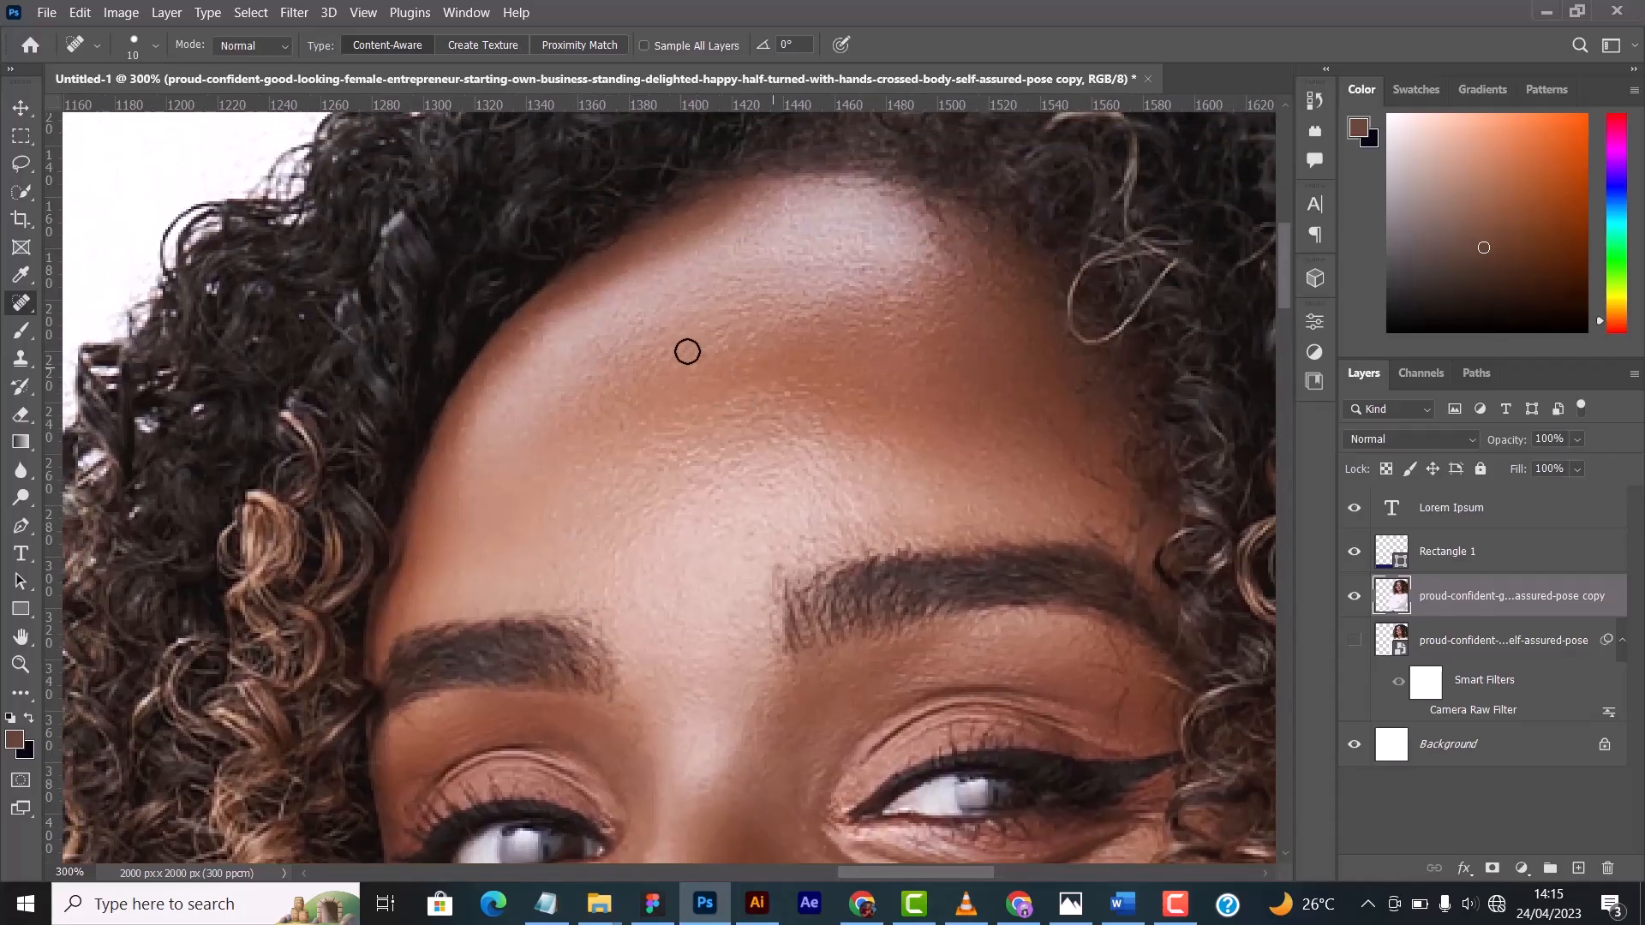
key("ctrl+minus")
key("ctrl+minus")
key("ctrl+minus")
key("ctrl+minus")
key("ctrl+minus")
key("ctrl+minus")
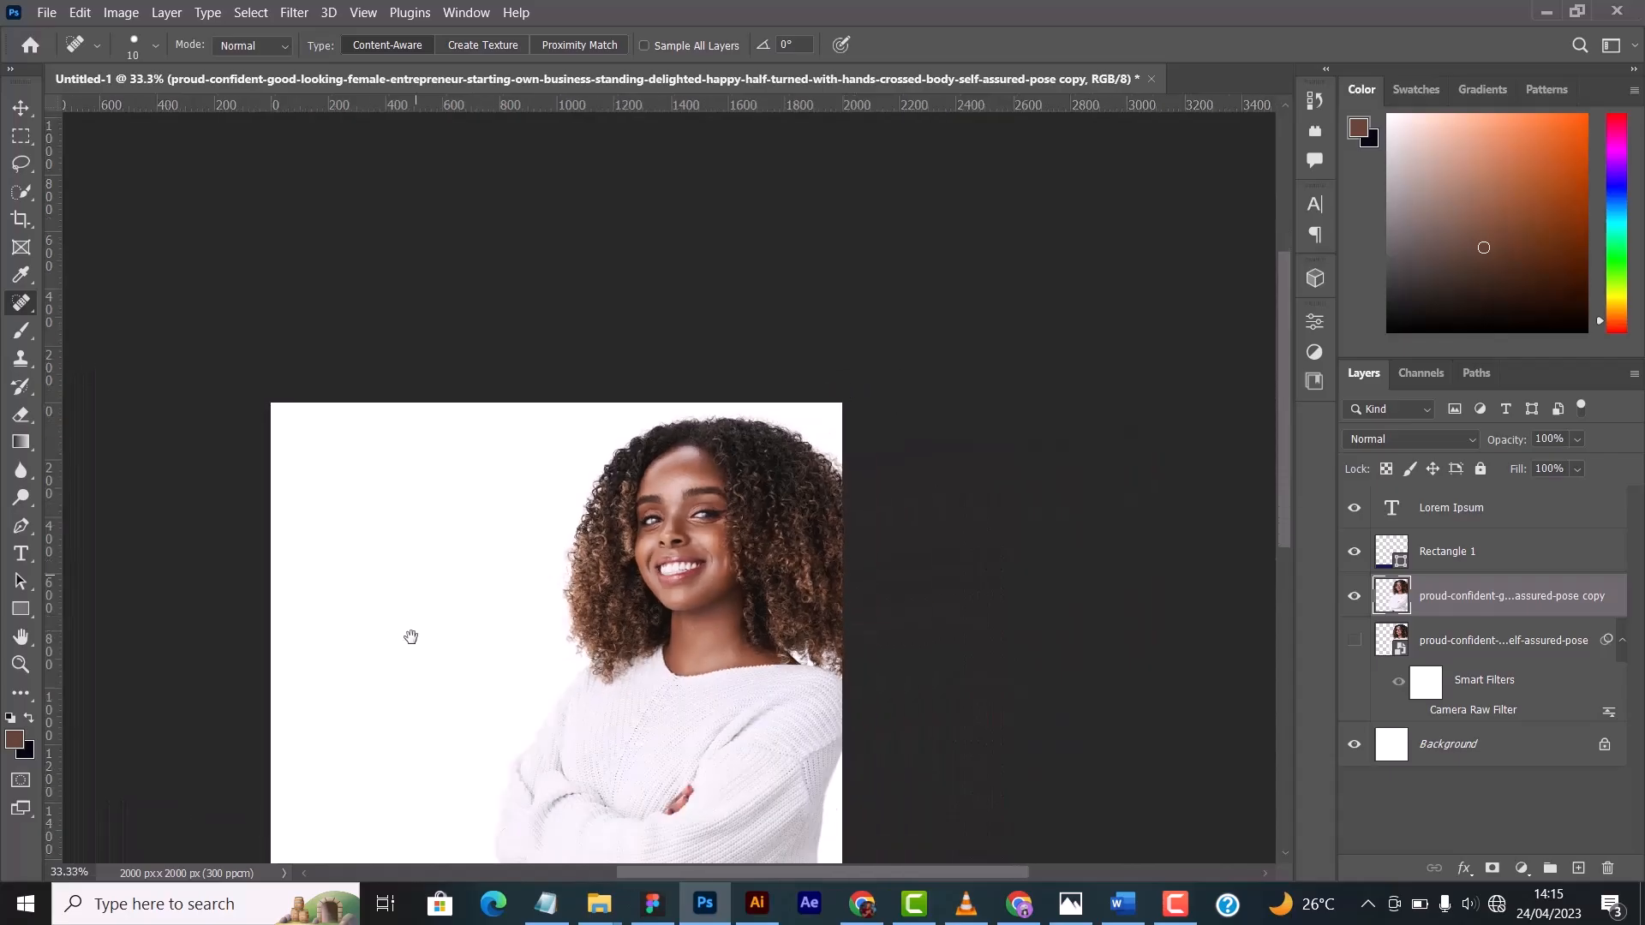
left_click_drag(411, 636, 506, 502)
scroll(617, 504, "down", 1)
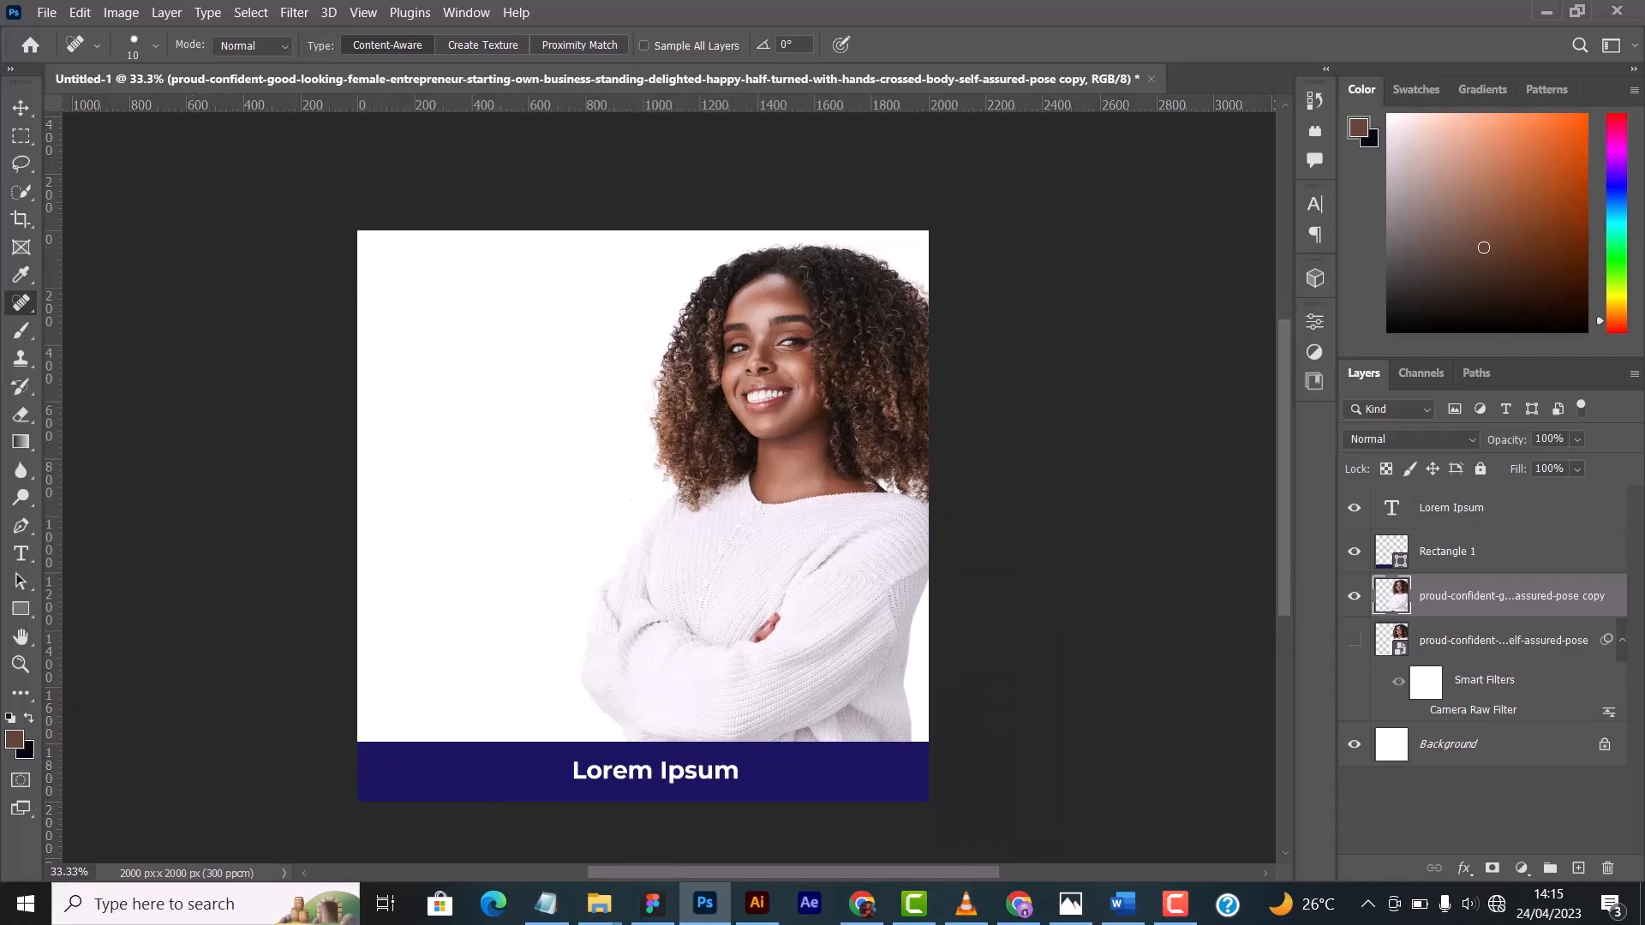
- Activate the Brush tool and demonstrate resizing its tip up to 1600 px and down to 40 px
left_click(22, 329)
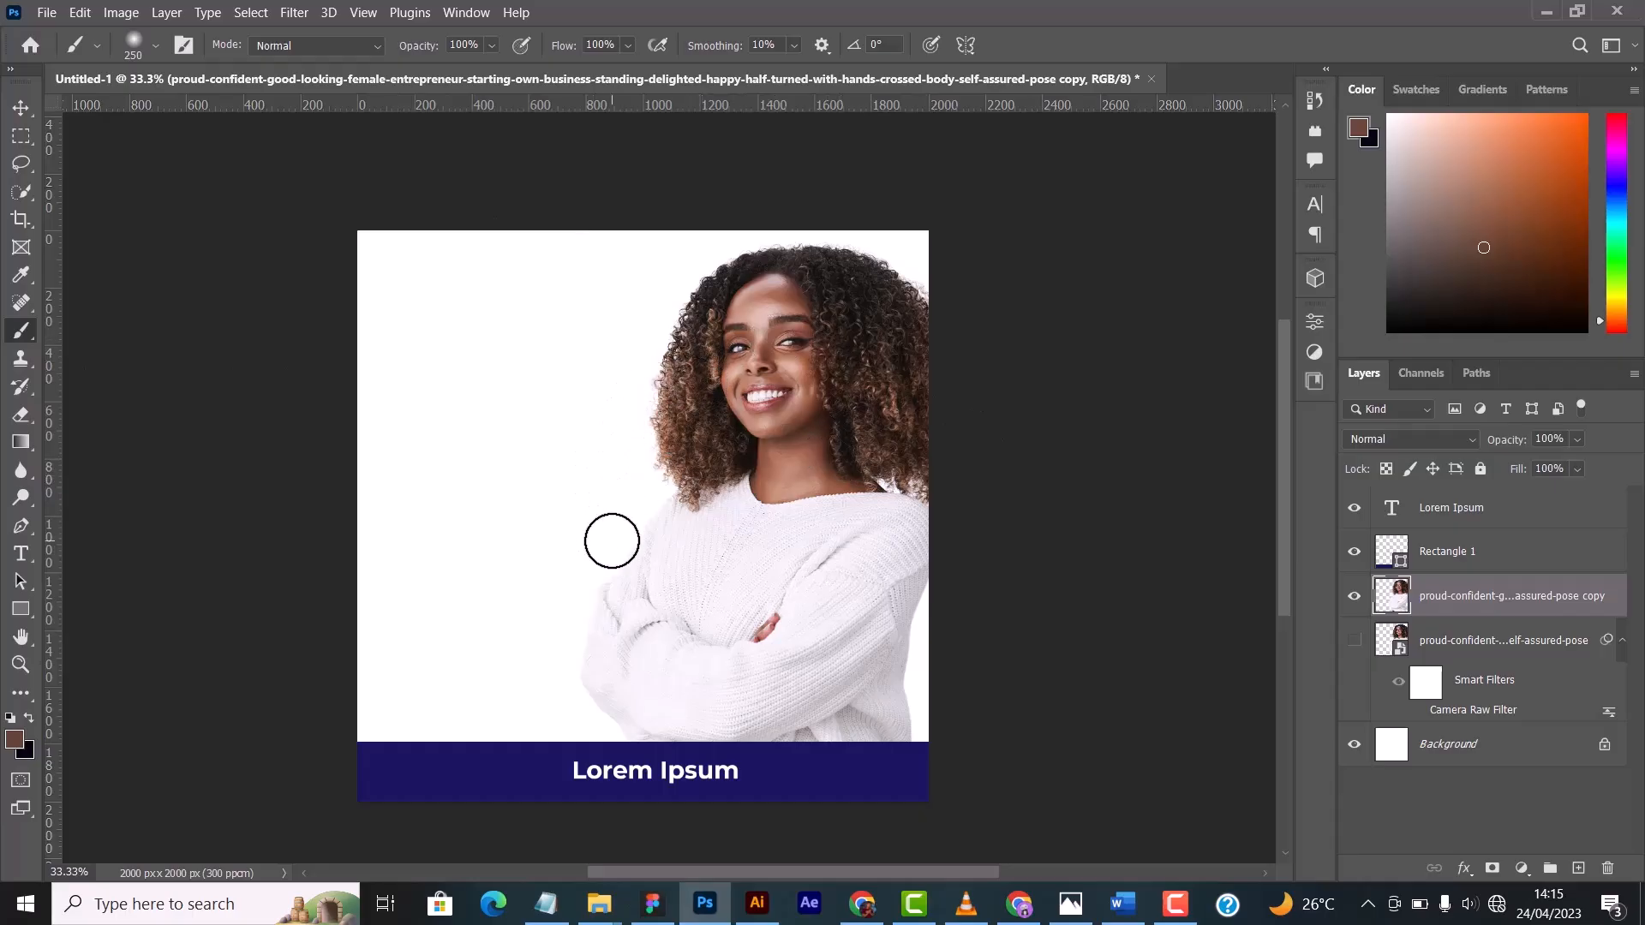
key("bracketright")
key("bracketright")
key("bracketright")
key("bracketright")
key("bracketright")
key("bracketright")
key("bracketright")
key("bracketright")
key("bracketright")
key("bracketright")
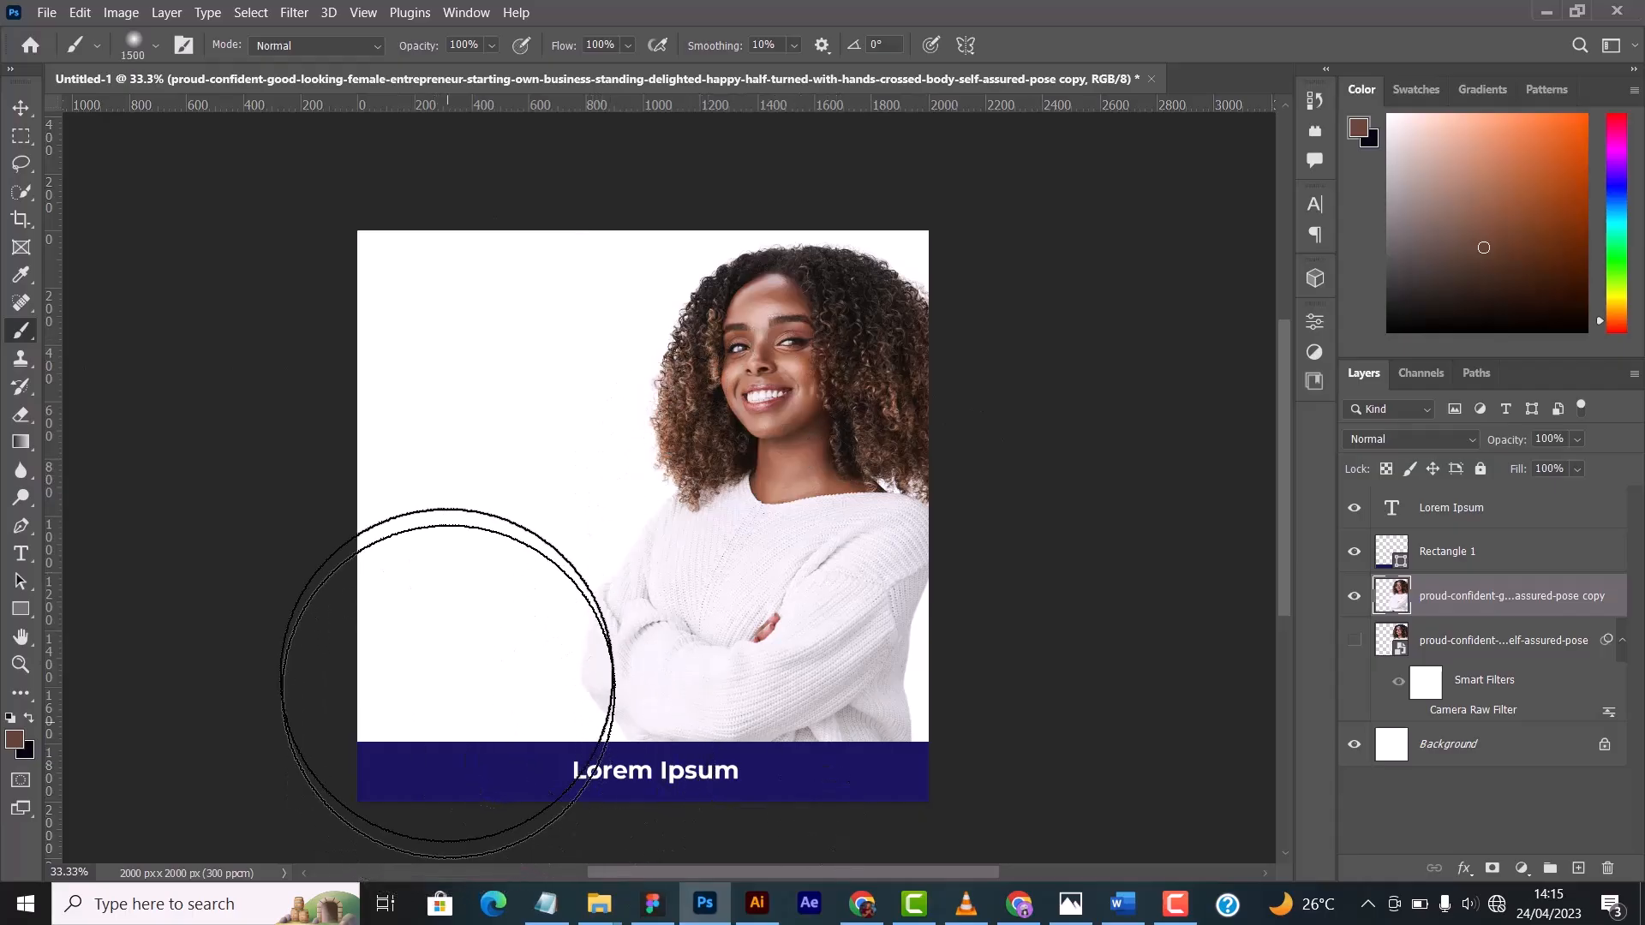
key("bracketright")
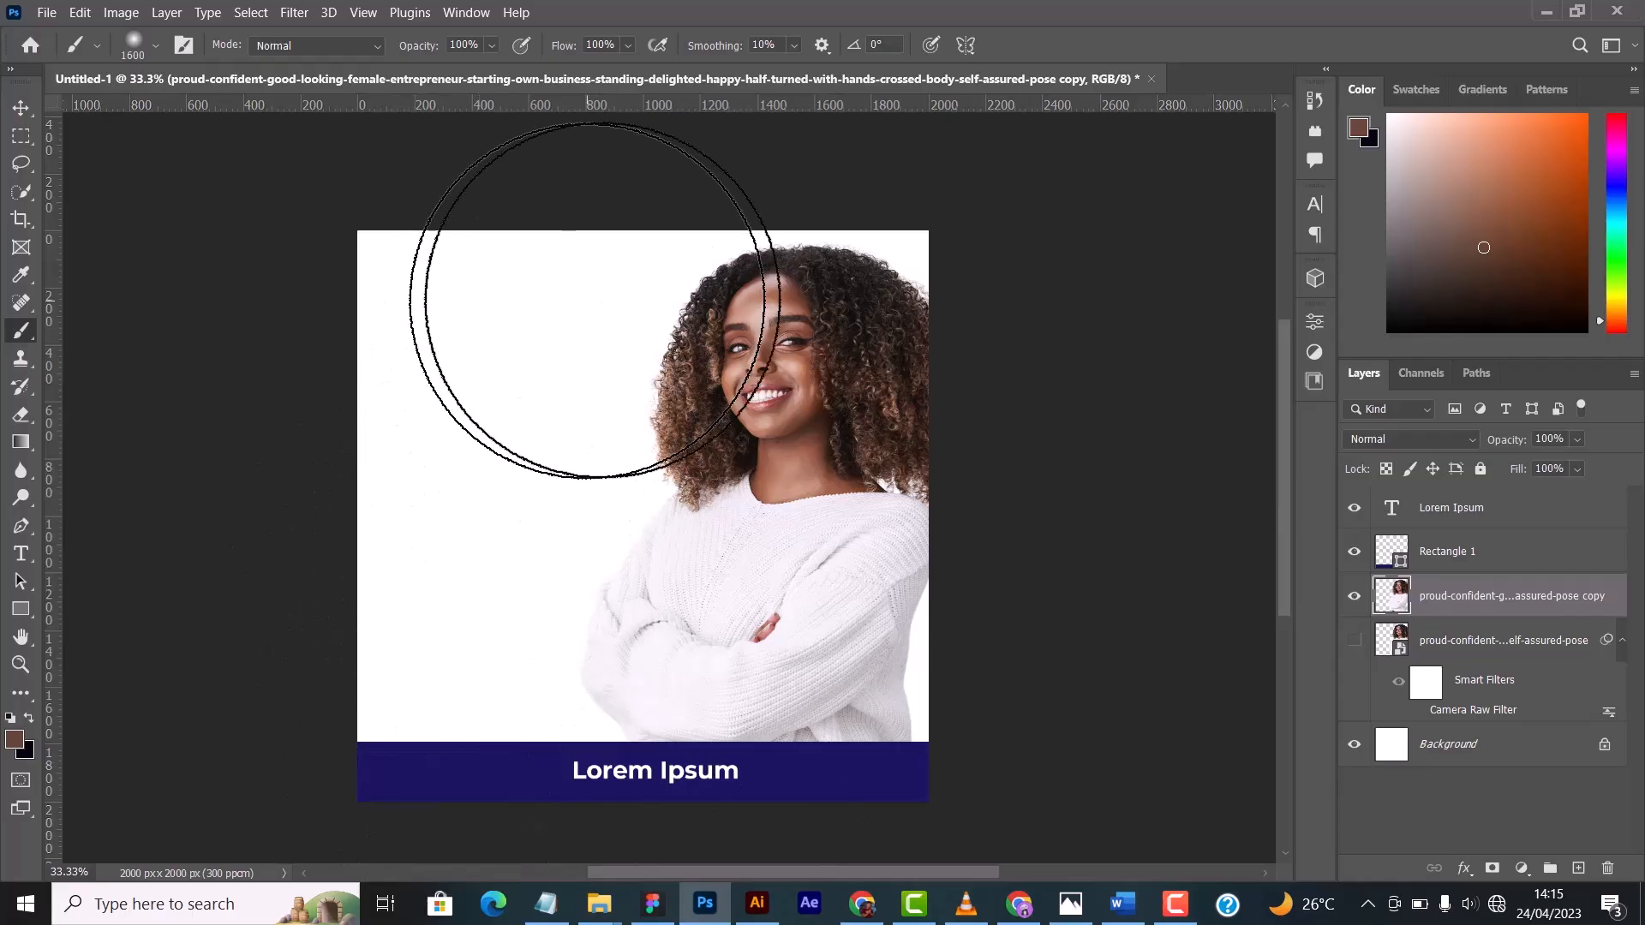
key("bracketleft")
key("bracketleft")
key("bracketleft")
key("bracketleft")
key("bracketleft")
key("bracketleft")
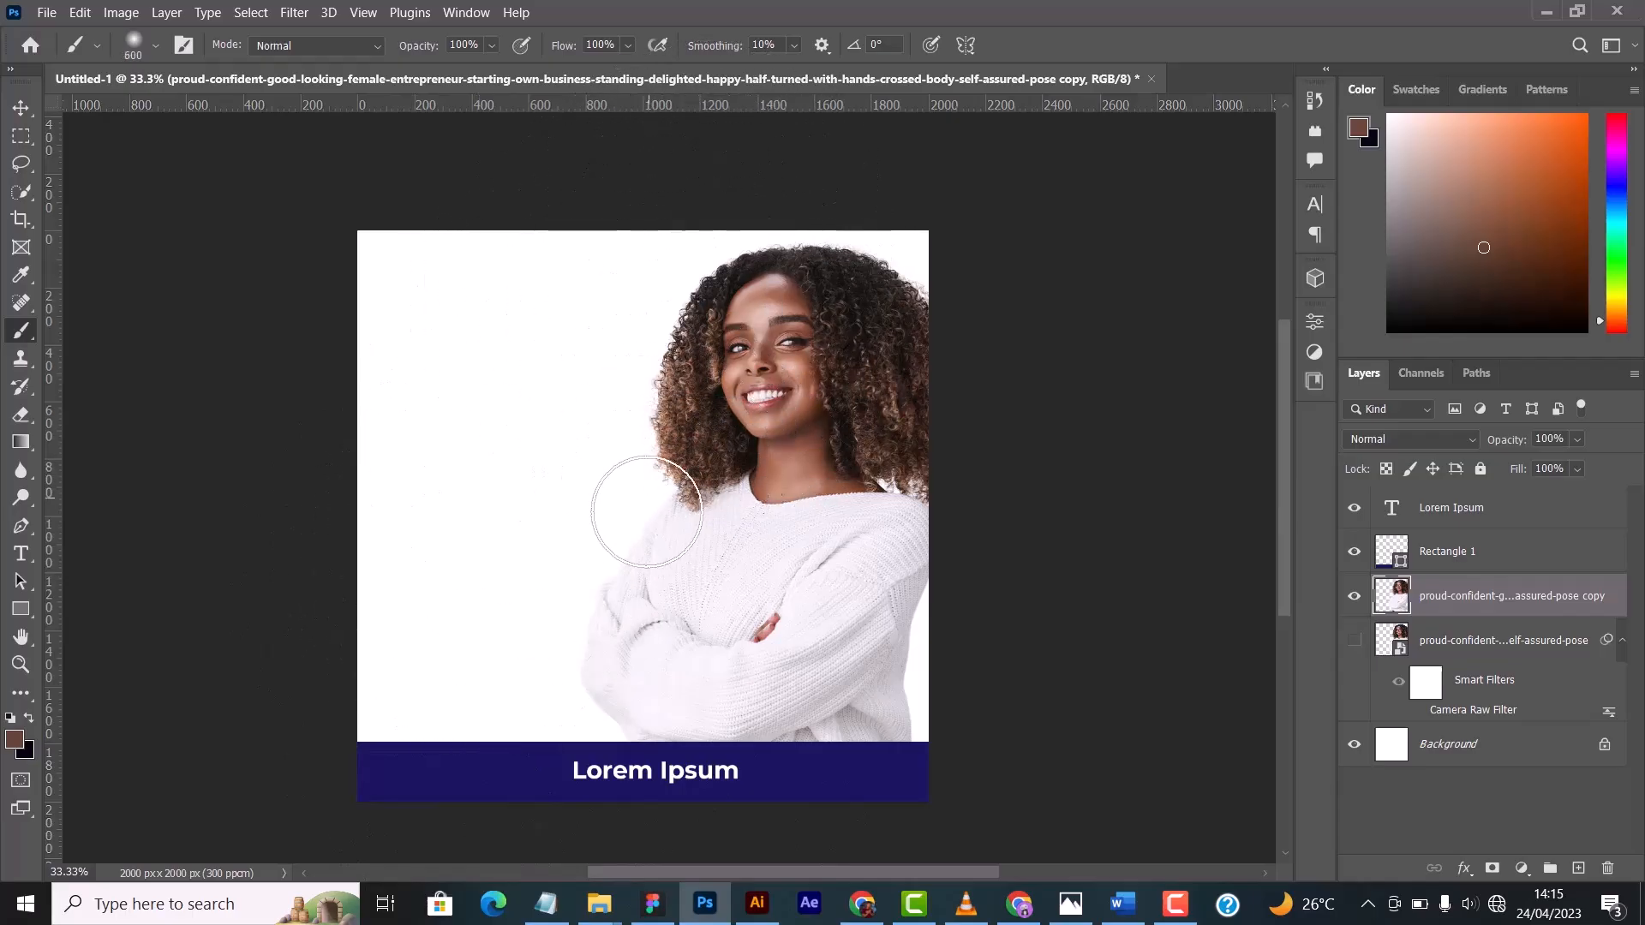
key("bracketleft")
key("bracketleft")
key("bracketleft")
key("bracketleft")
key("bracketleft")
key("bracketleft")
key("bracketleft")
key("bracketleft")
key("bracketleft")
key("bracketleft")
key("bracketleft")
key("bracketleft")
key("bracketleft")
key("bracketleft")
key("bracketleft")
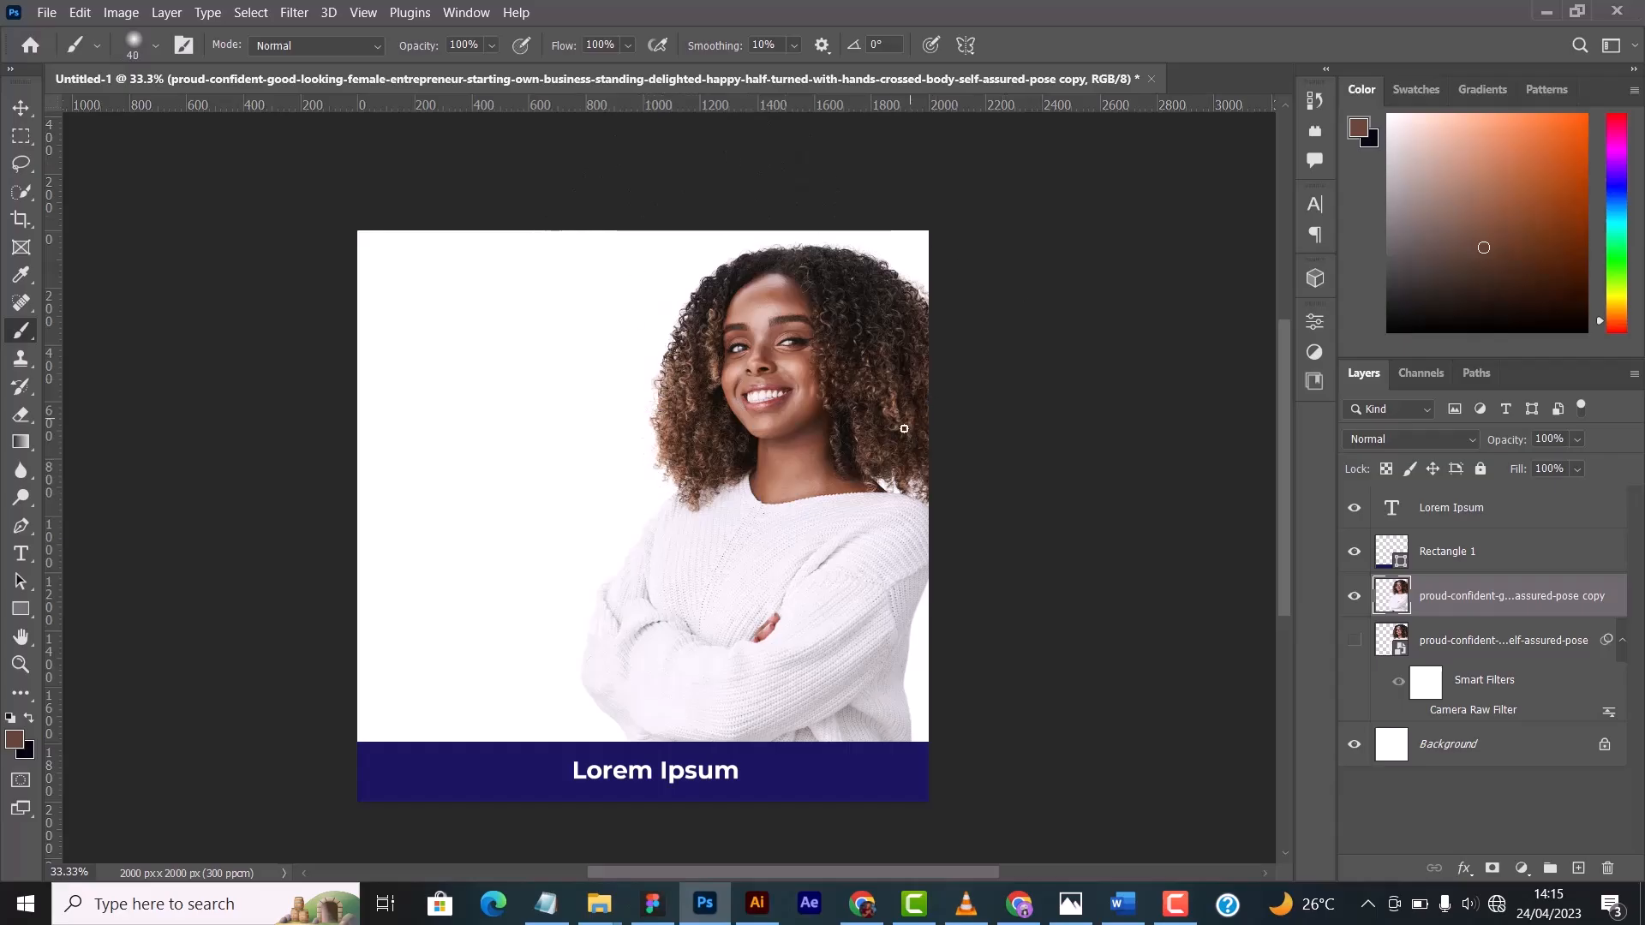
- Sample the navy of the banner behind the Lorem Ipsum text as the foreground color with the Eyedropper
key("i")
left_click(832, 775)
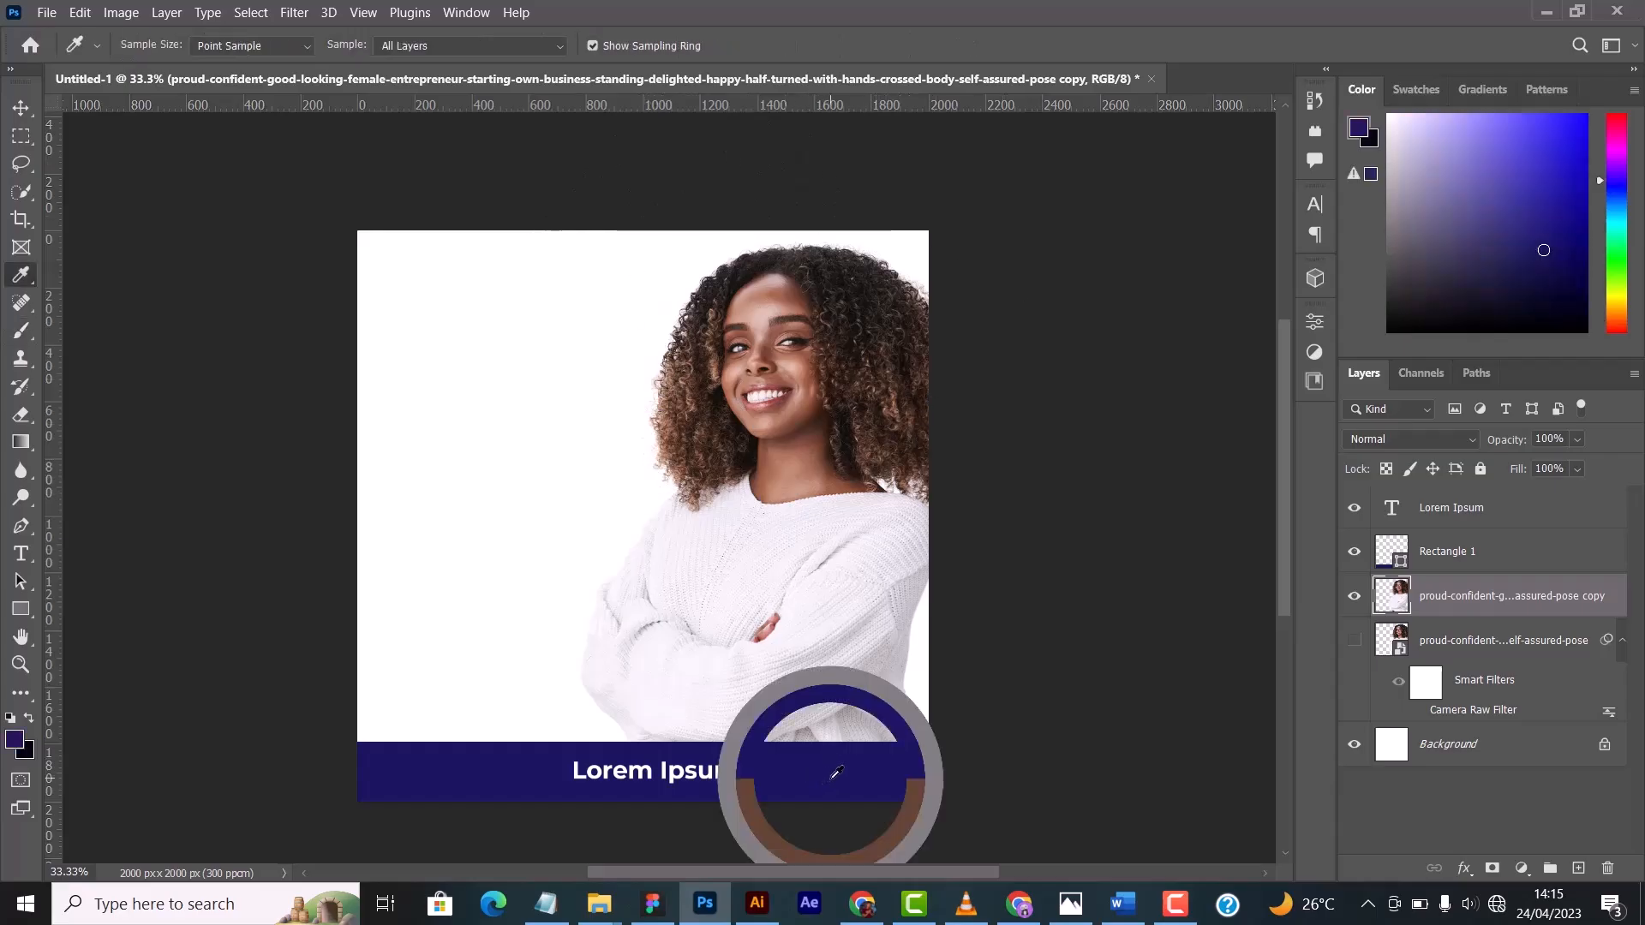
left_click_drag(853, 754, 1037, 685)
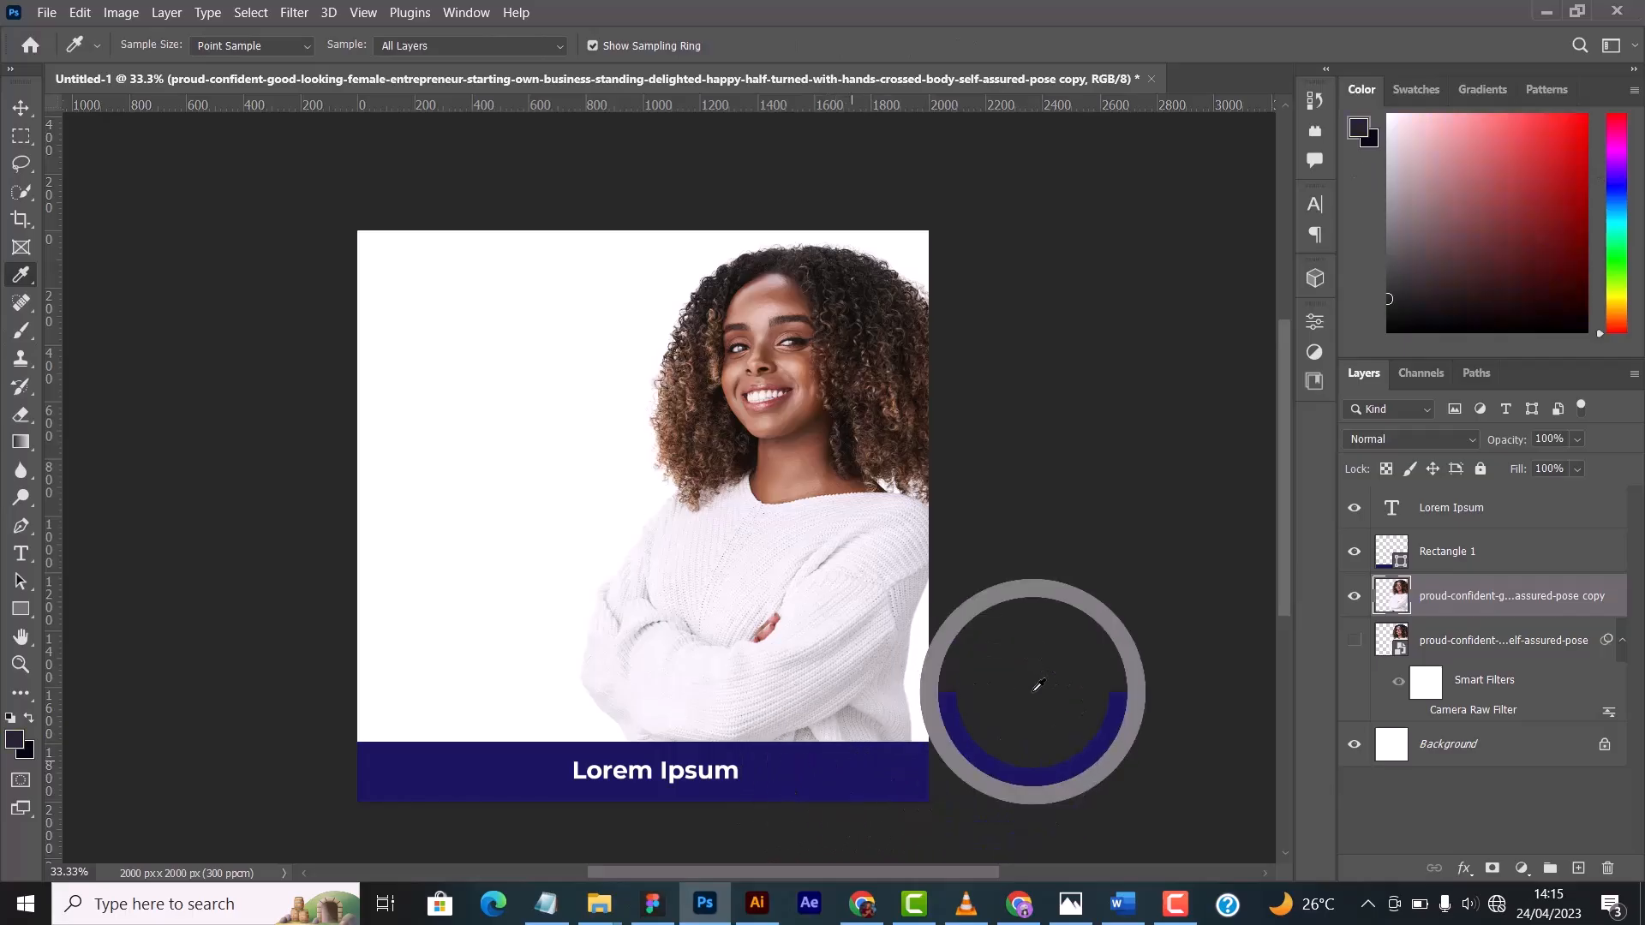
left_click_drag(905, 610, 813, 756)
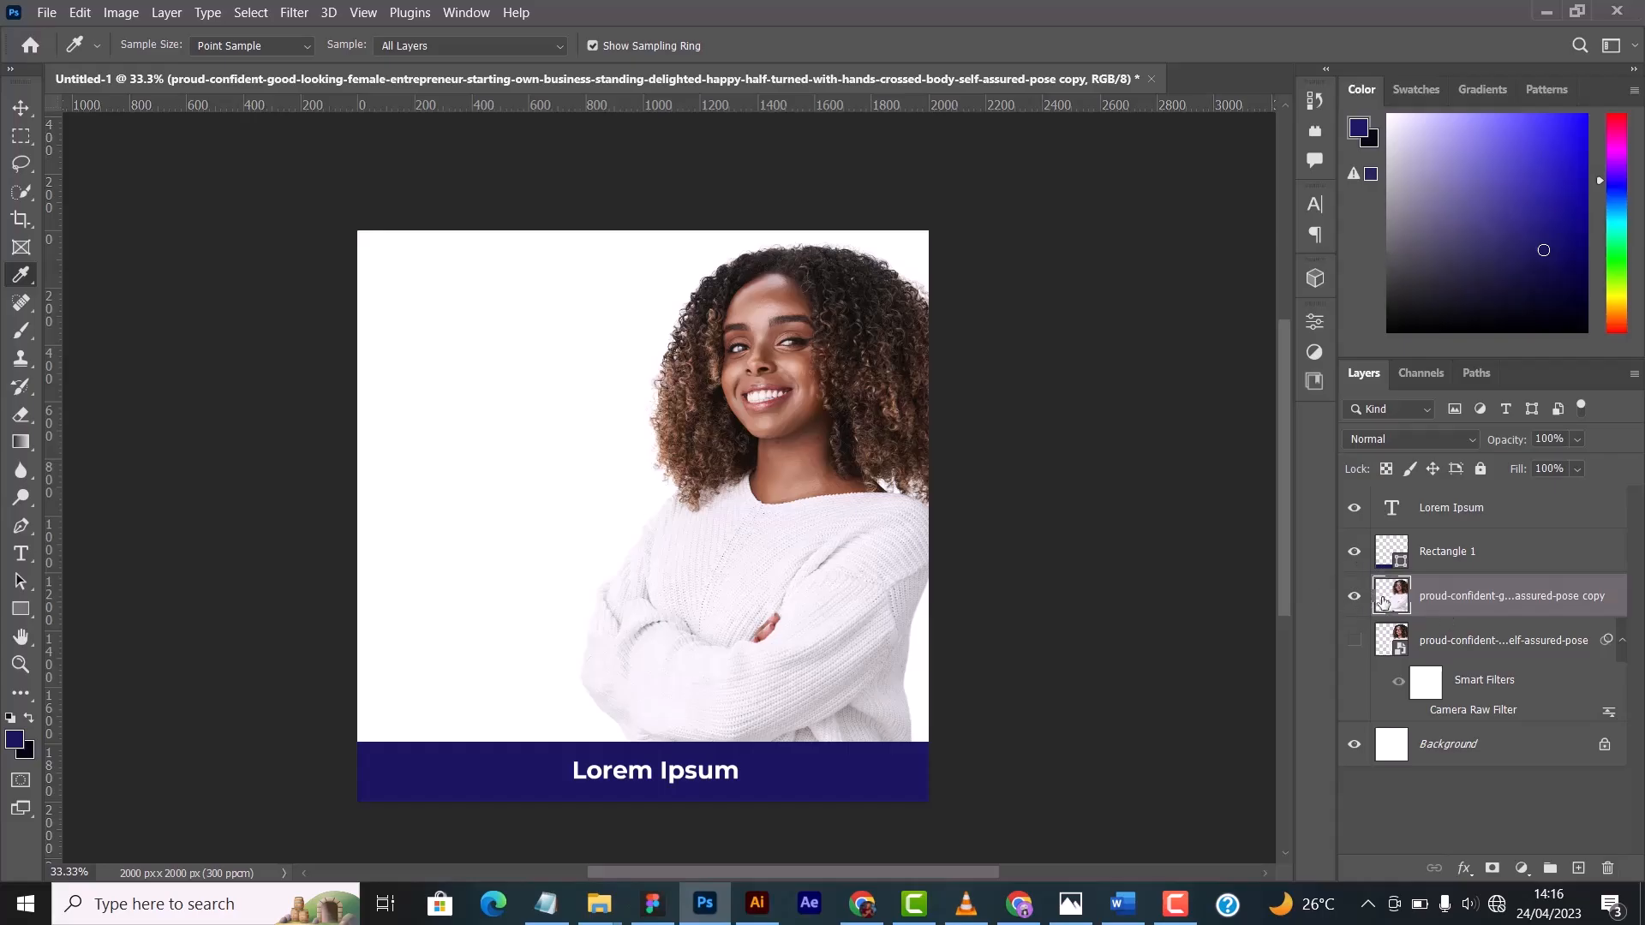
- Delete the rasterized copy of the woman's photo and undo the deletion
left_click(1607, 868)
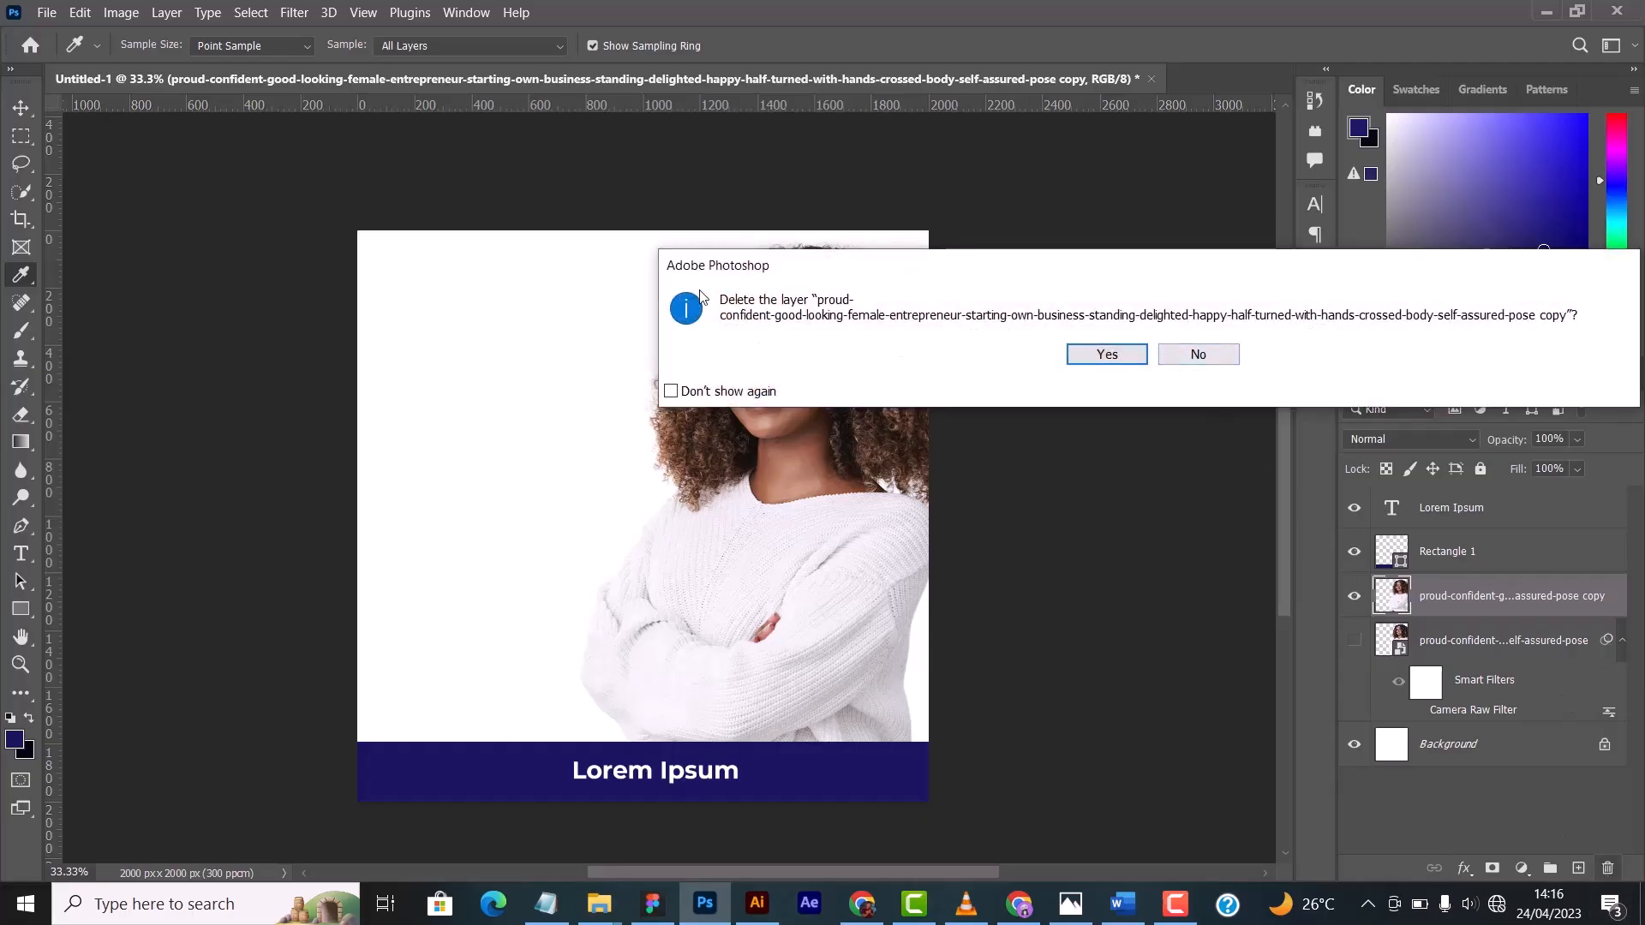
left_click(1107, 353)
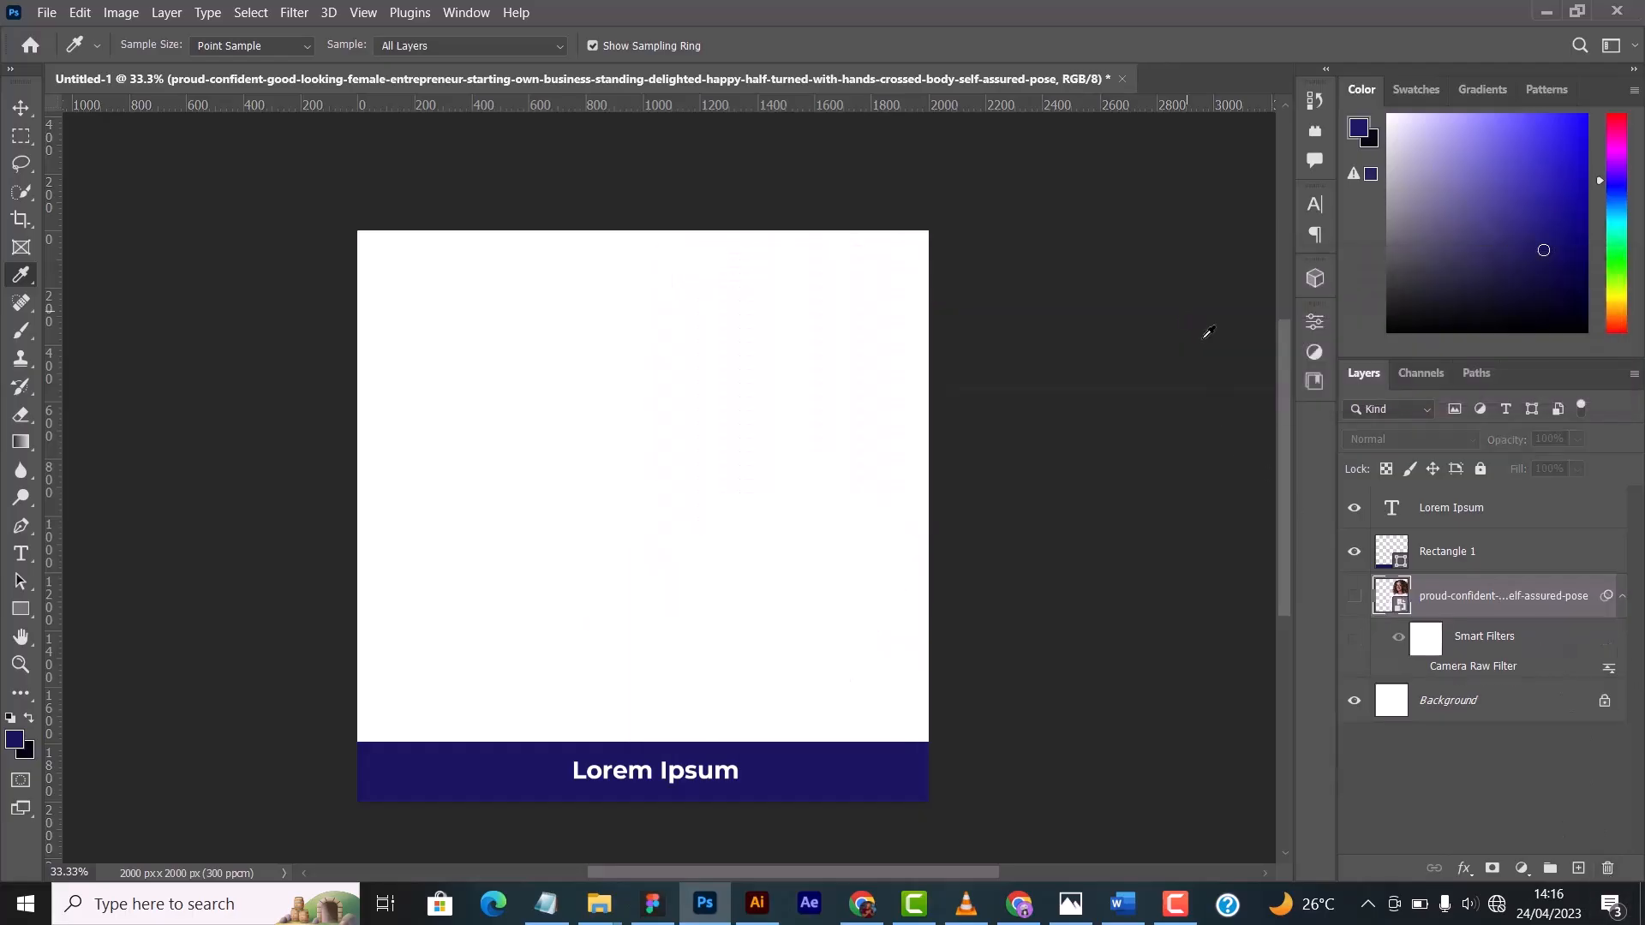
key("ctrl+j")
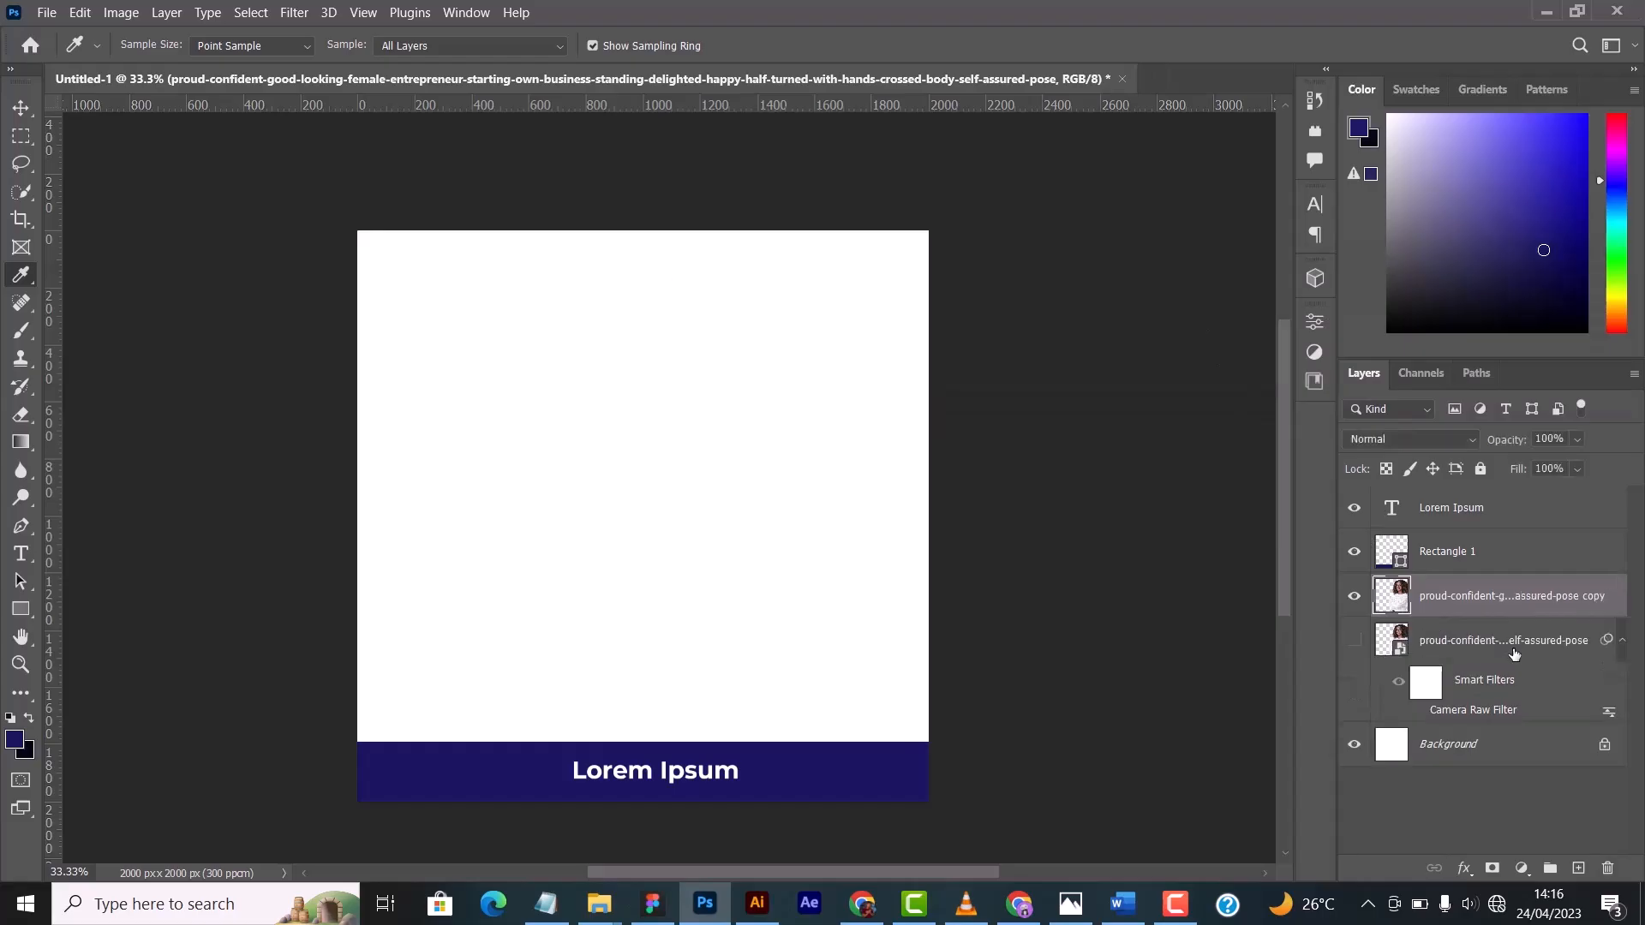
- Delete the rasterized photo copy and show the original smart object layer with its smart filter list collapsed
left_click_drag(1448, 611, 1609, 869)
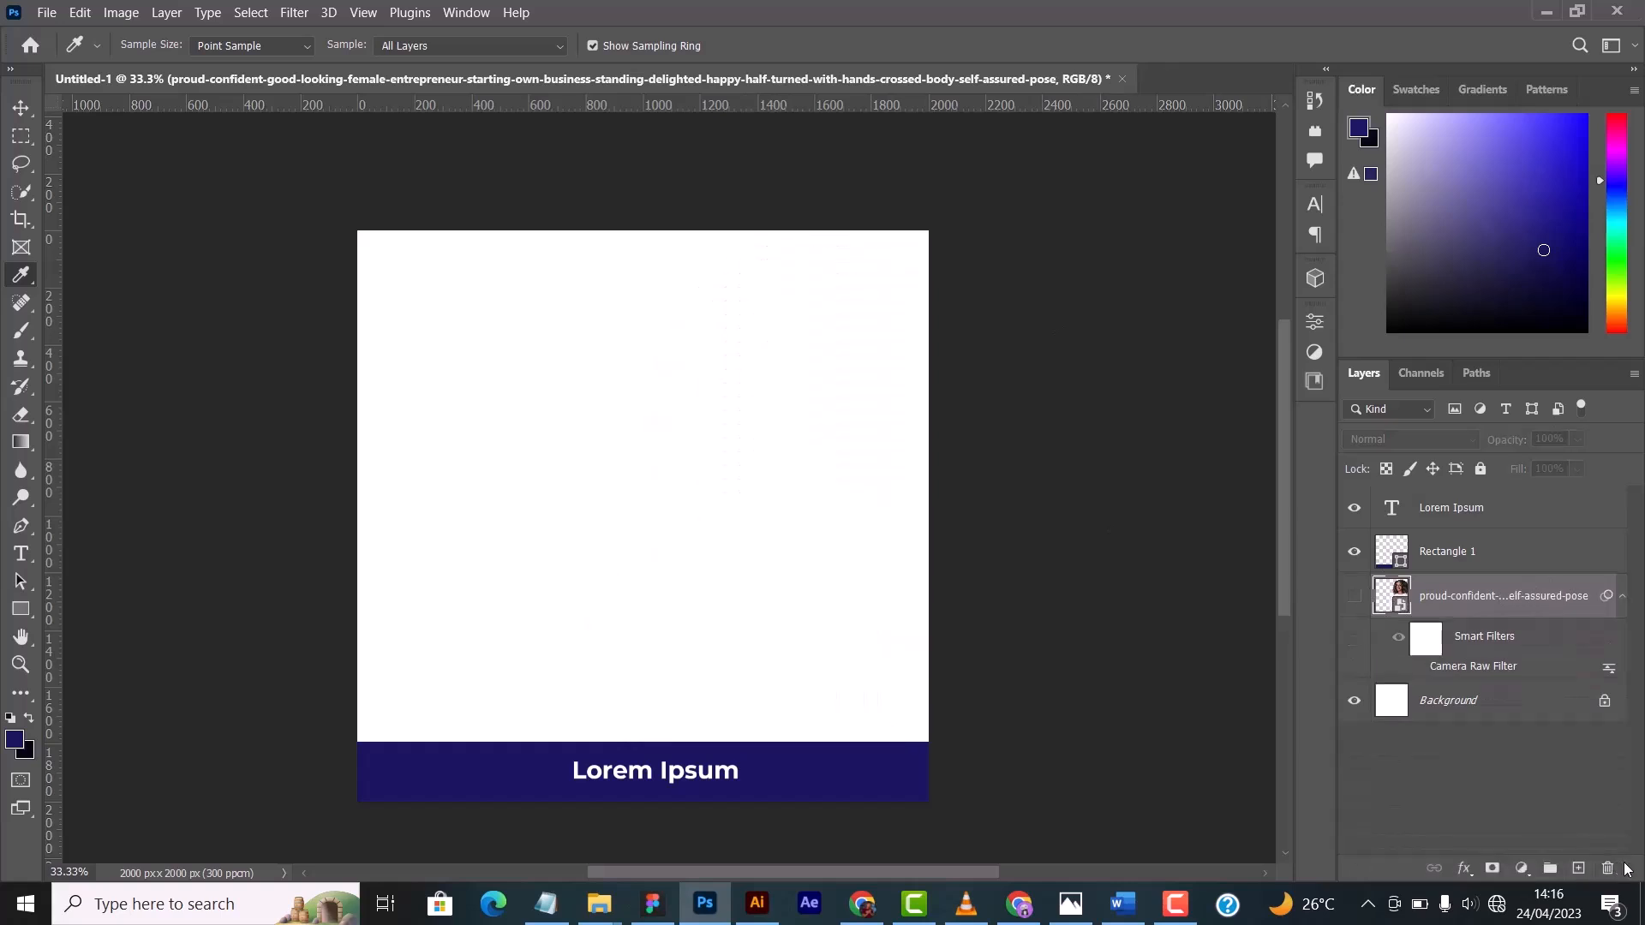
left_click(1354, 596)
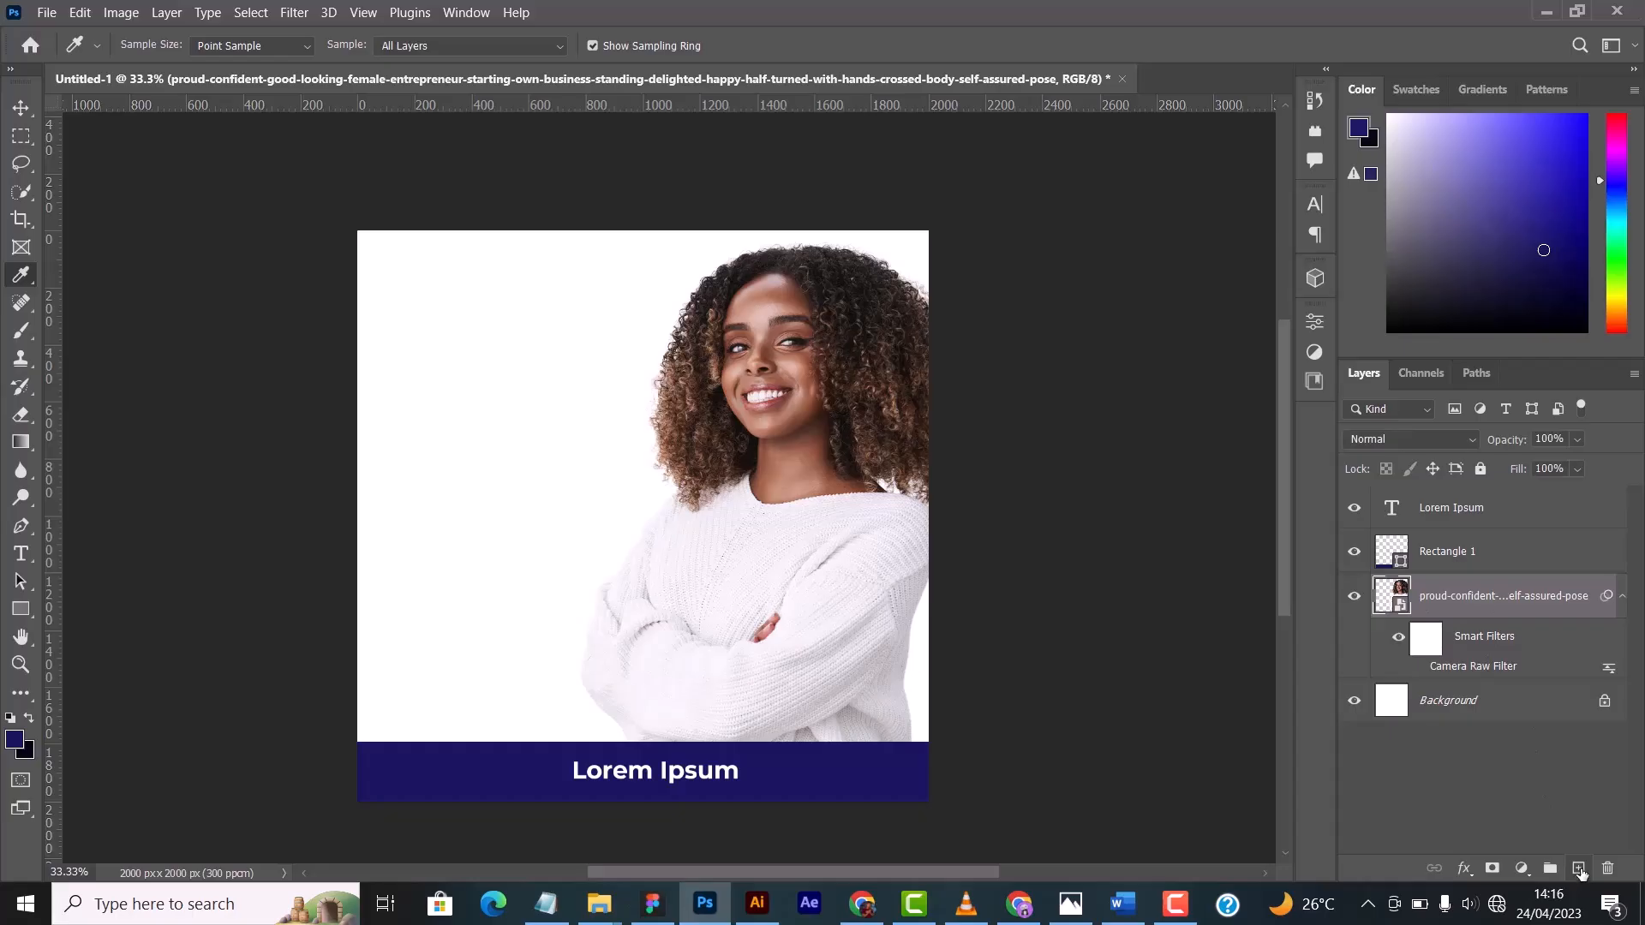
left_click(1622, 596)
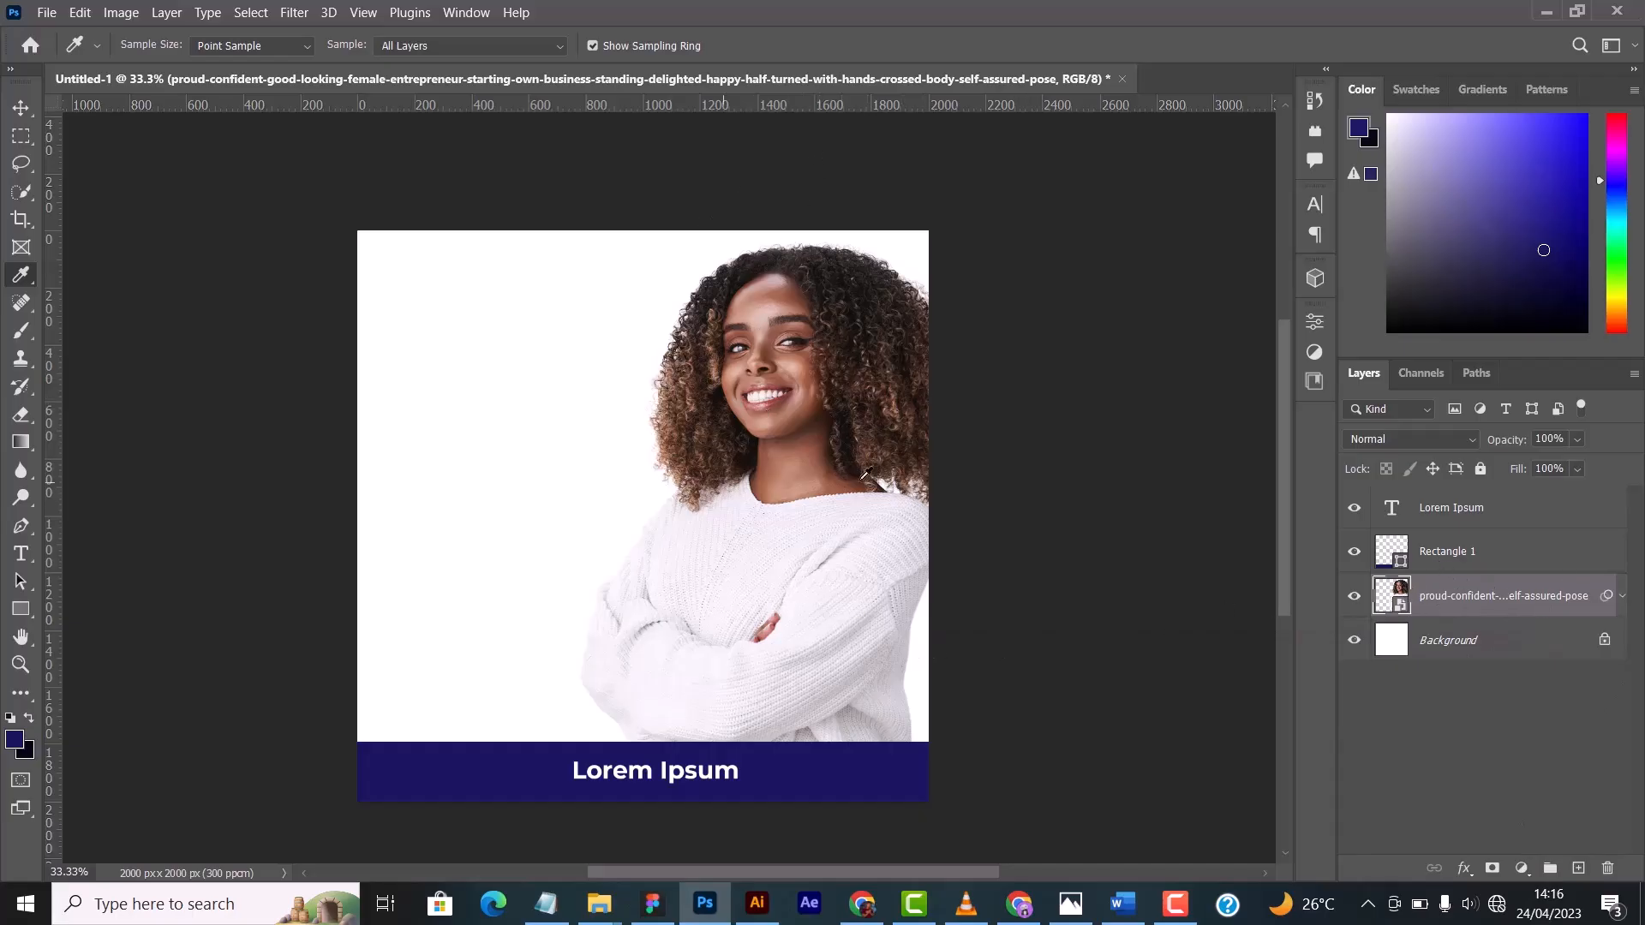
- Group the Lorem Ipsum text, Rectangle 1 and woman's photo layers, and expand the group to list its contents
left_click(20, 107)
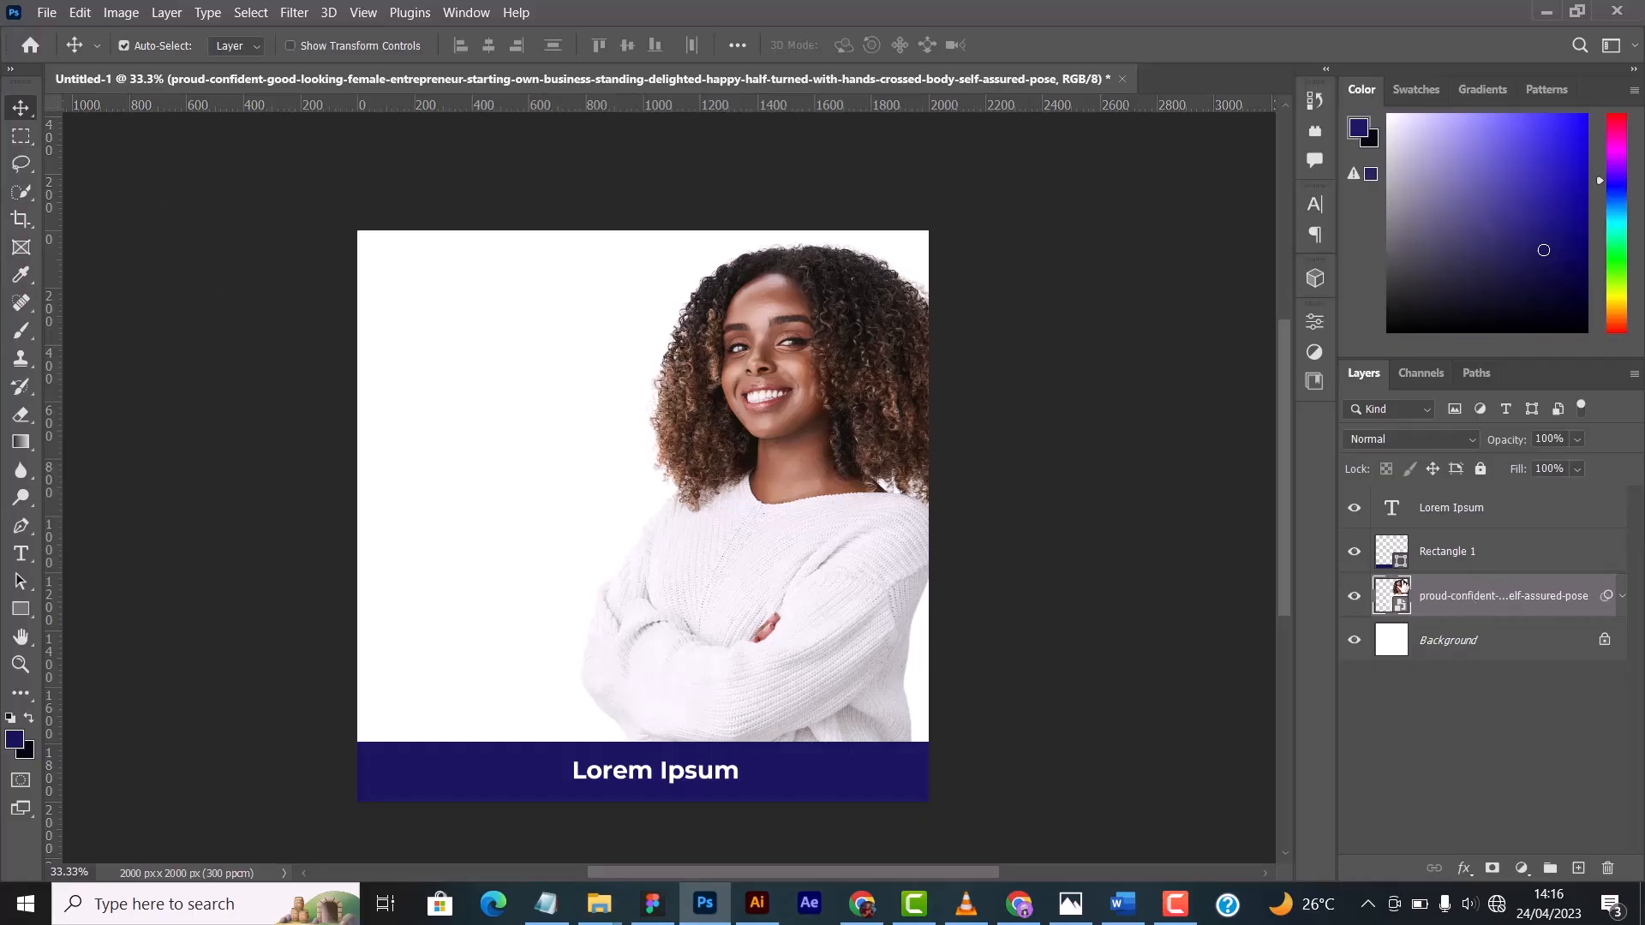
left_click(1476, 512)
left_click(1475, 551, "shift")
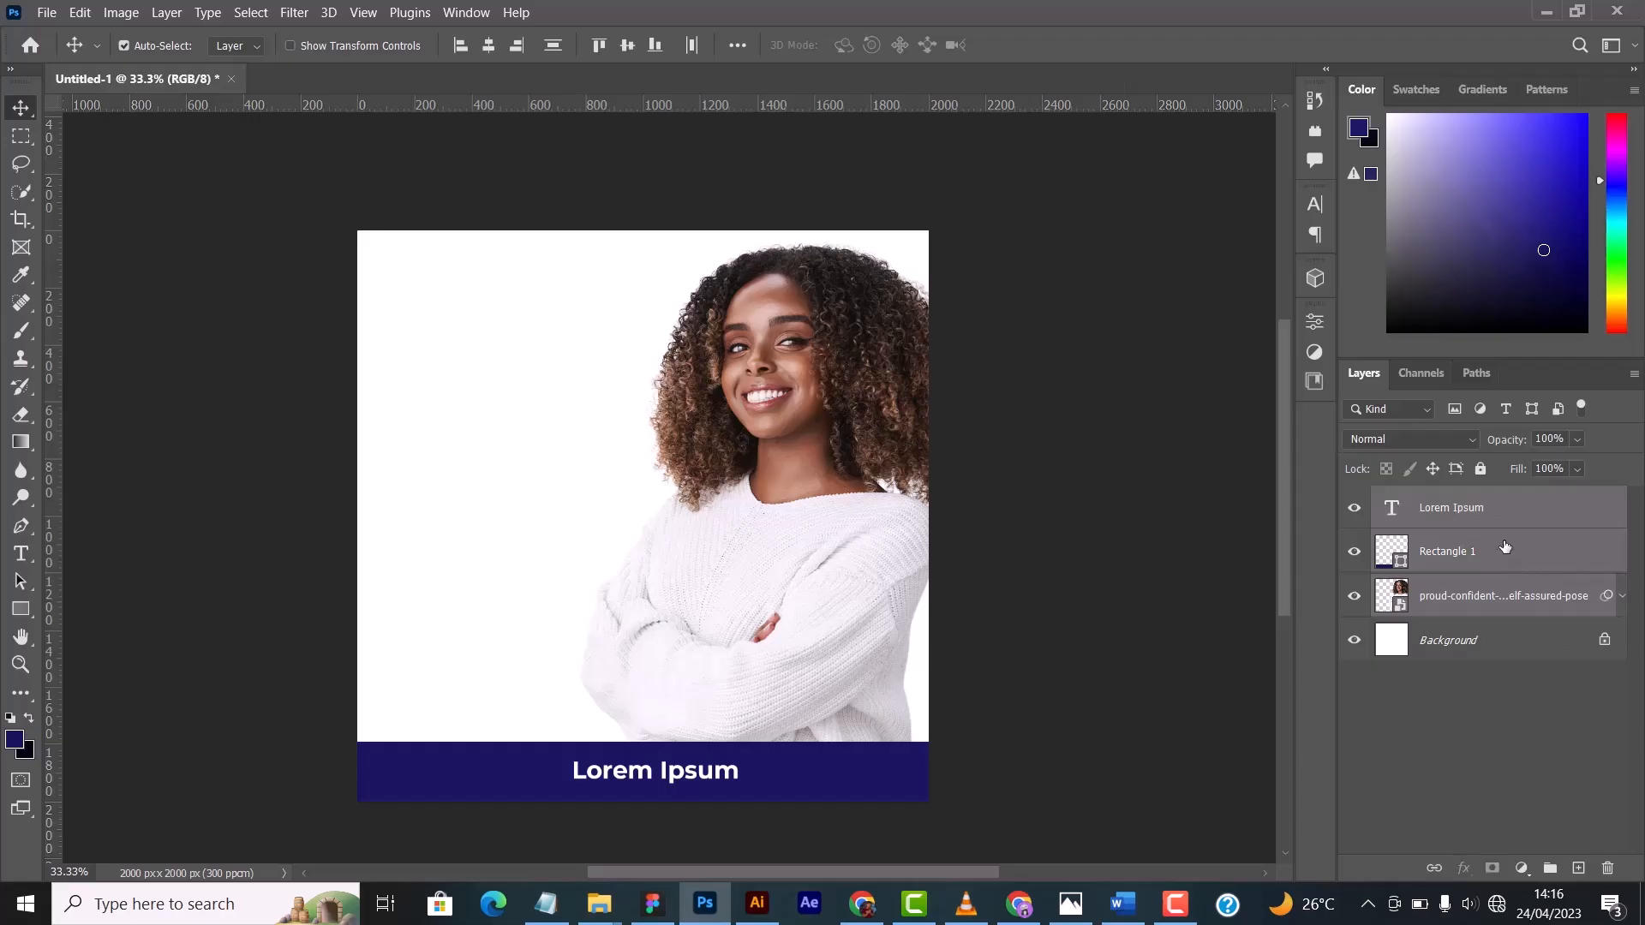
left_click_drag(1506, 573, 1550, 868)
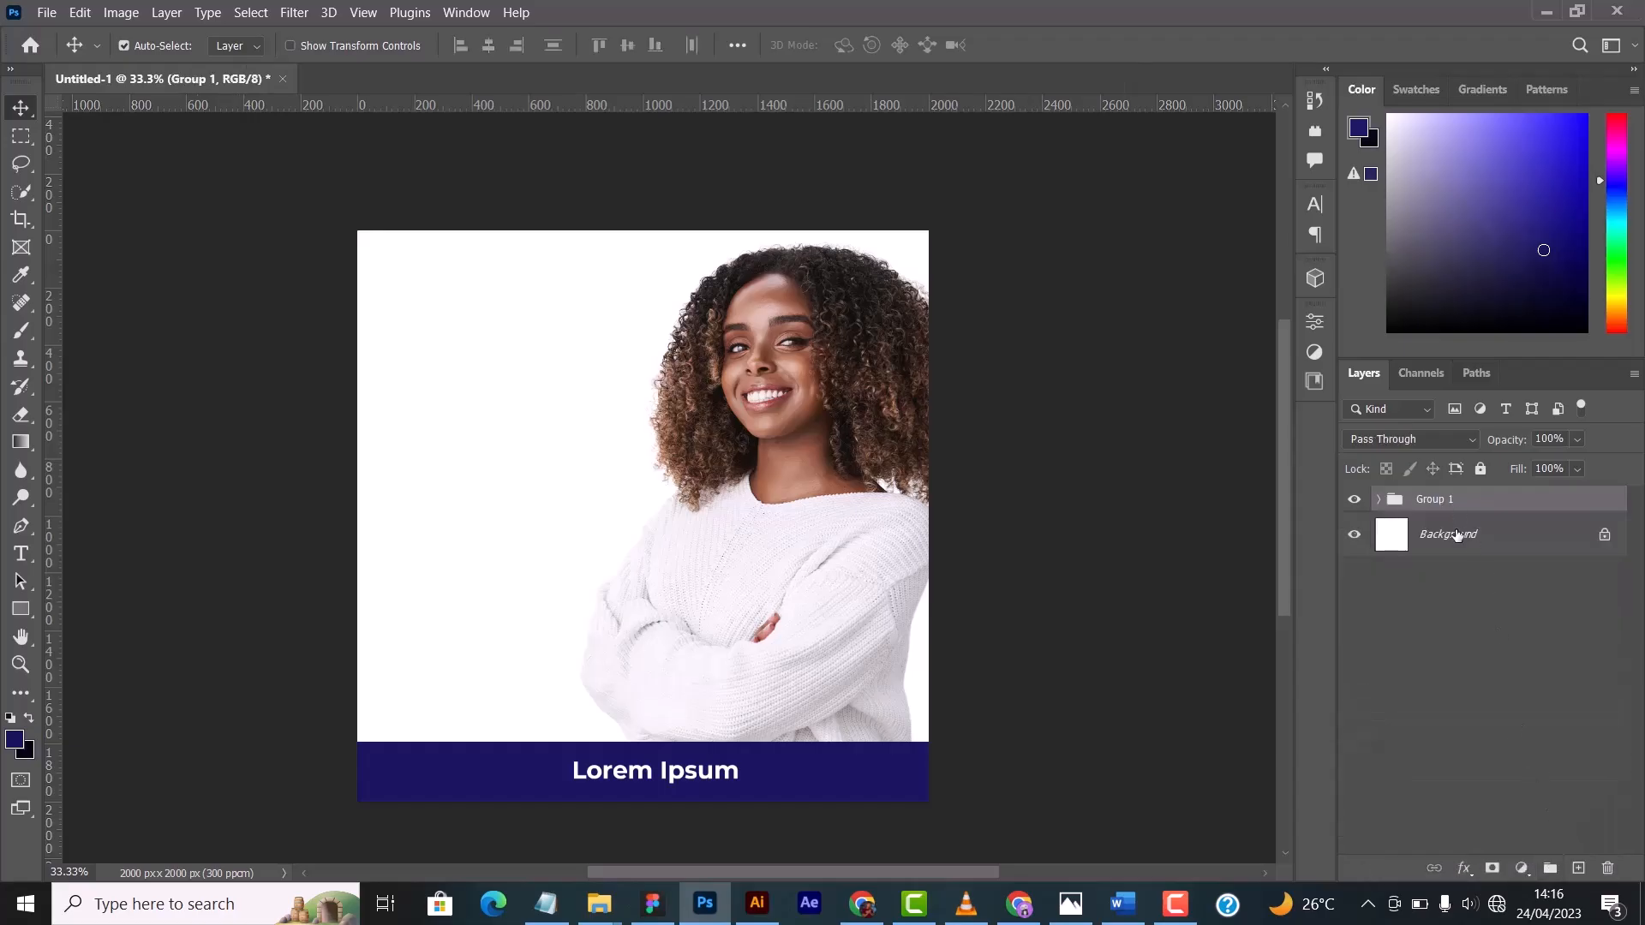
key("ctrl+z")
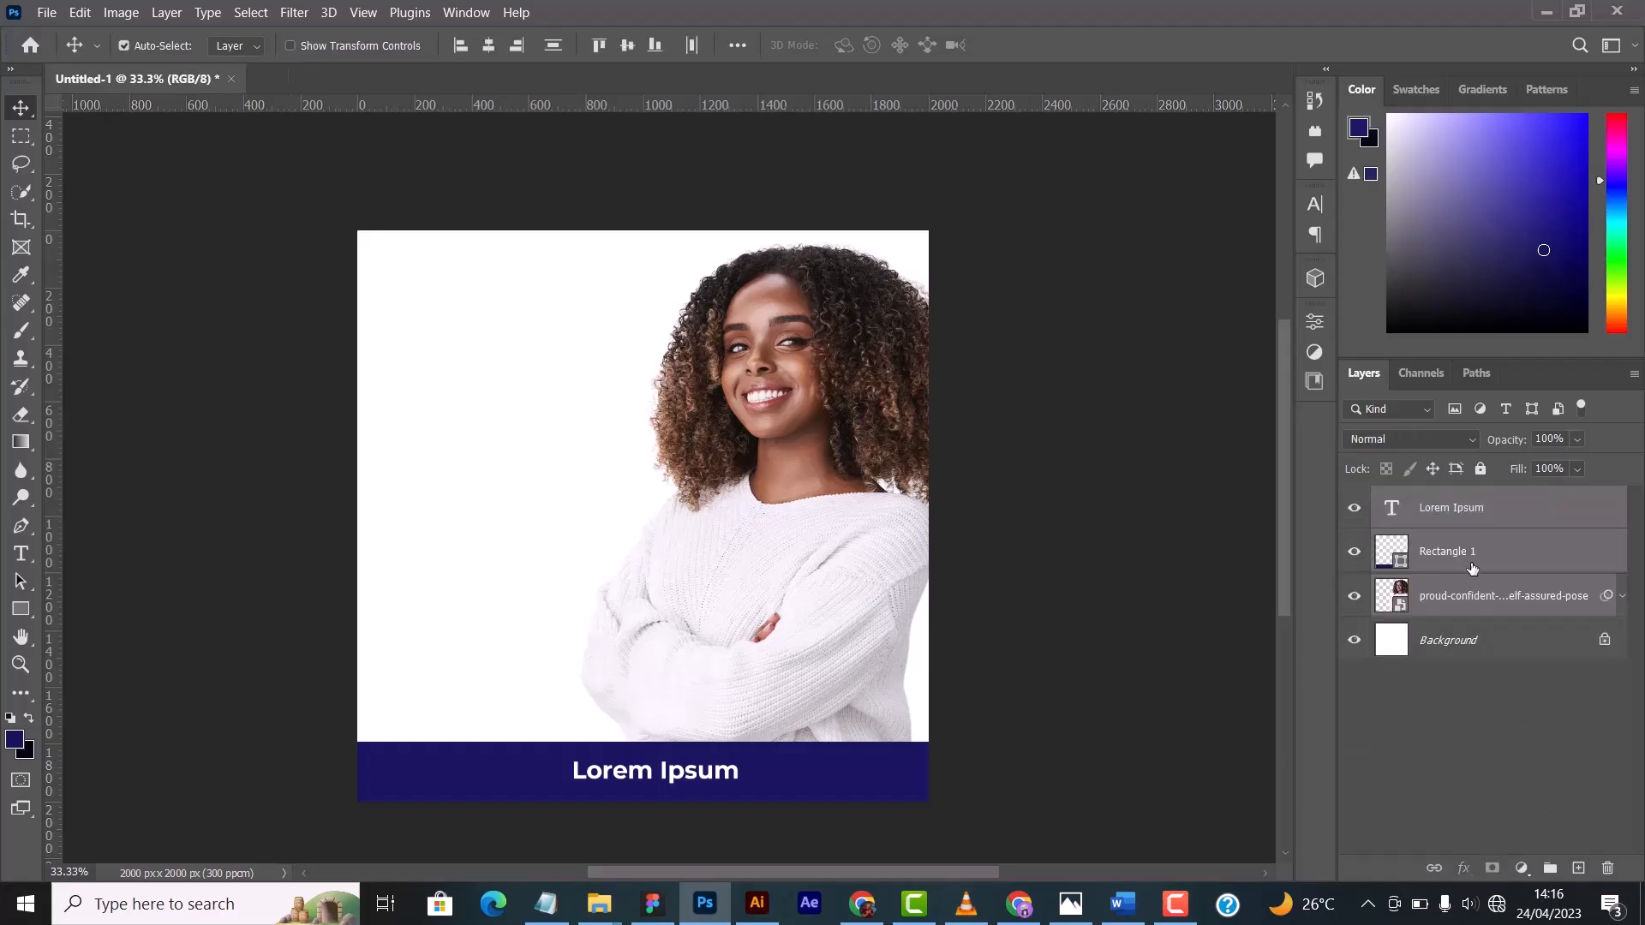
key("ctrl+shift+z")
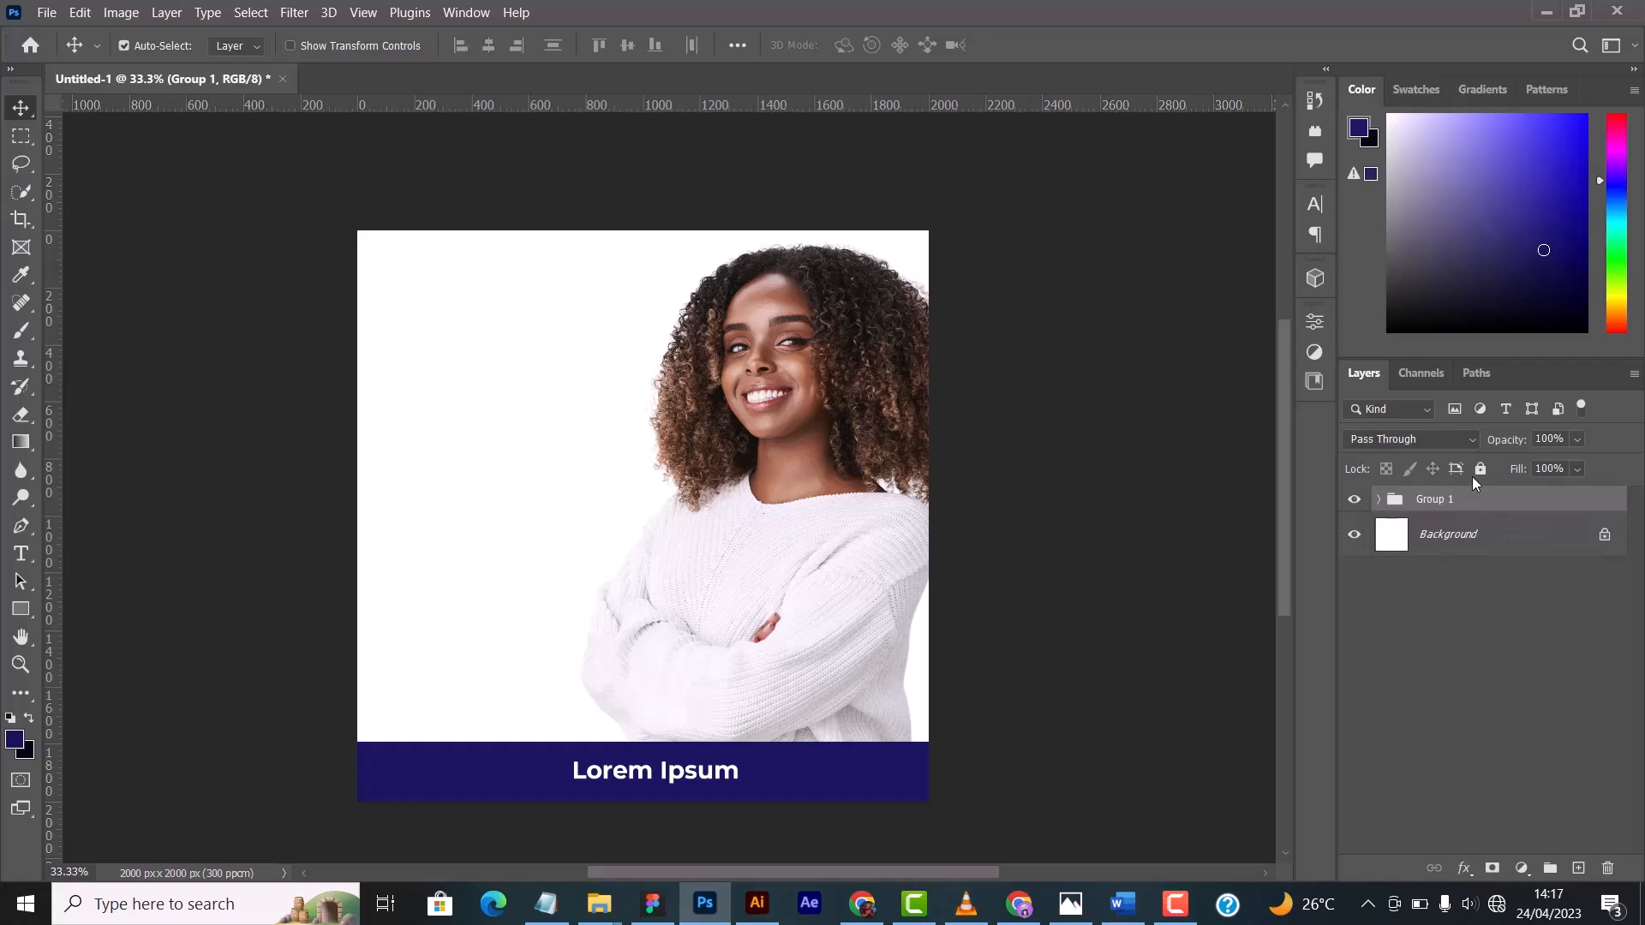
left_click(1378, 500)
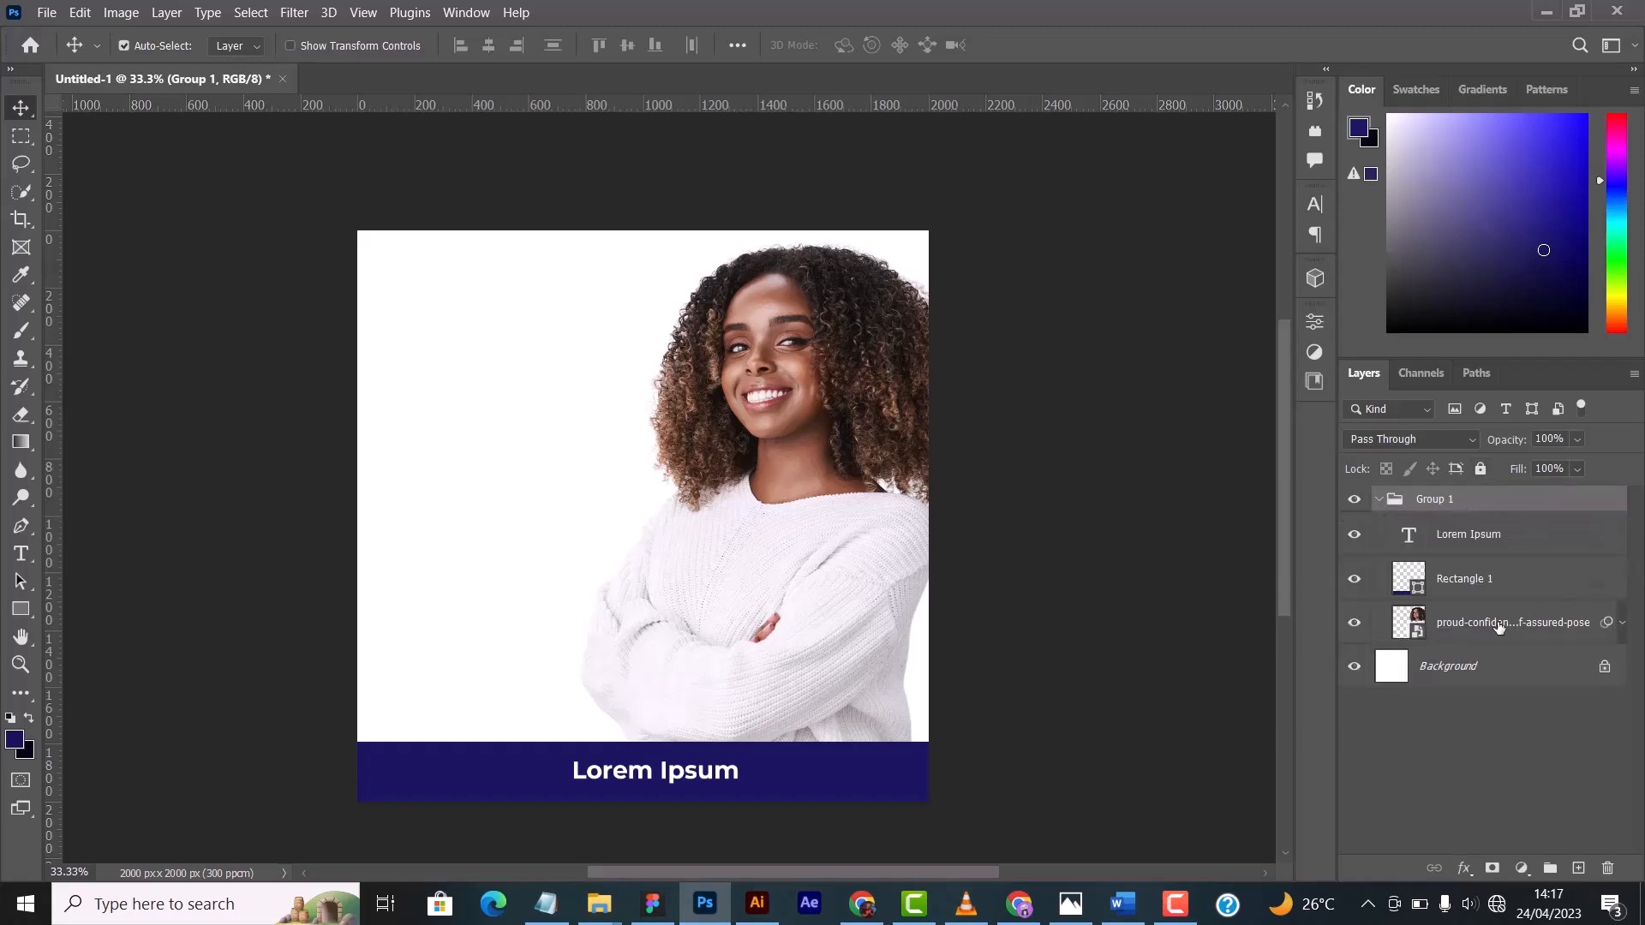
- Collapse Group 1, then hide the whole group and show it again
left_click(1378, 499)
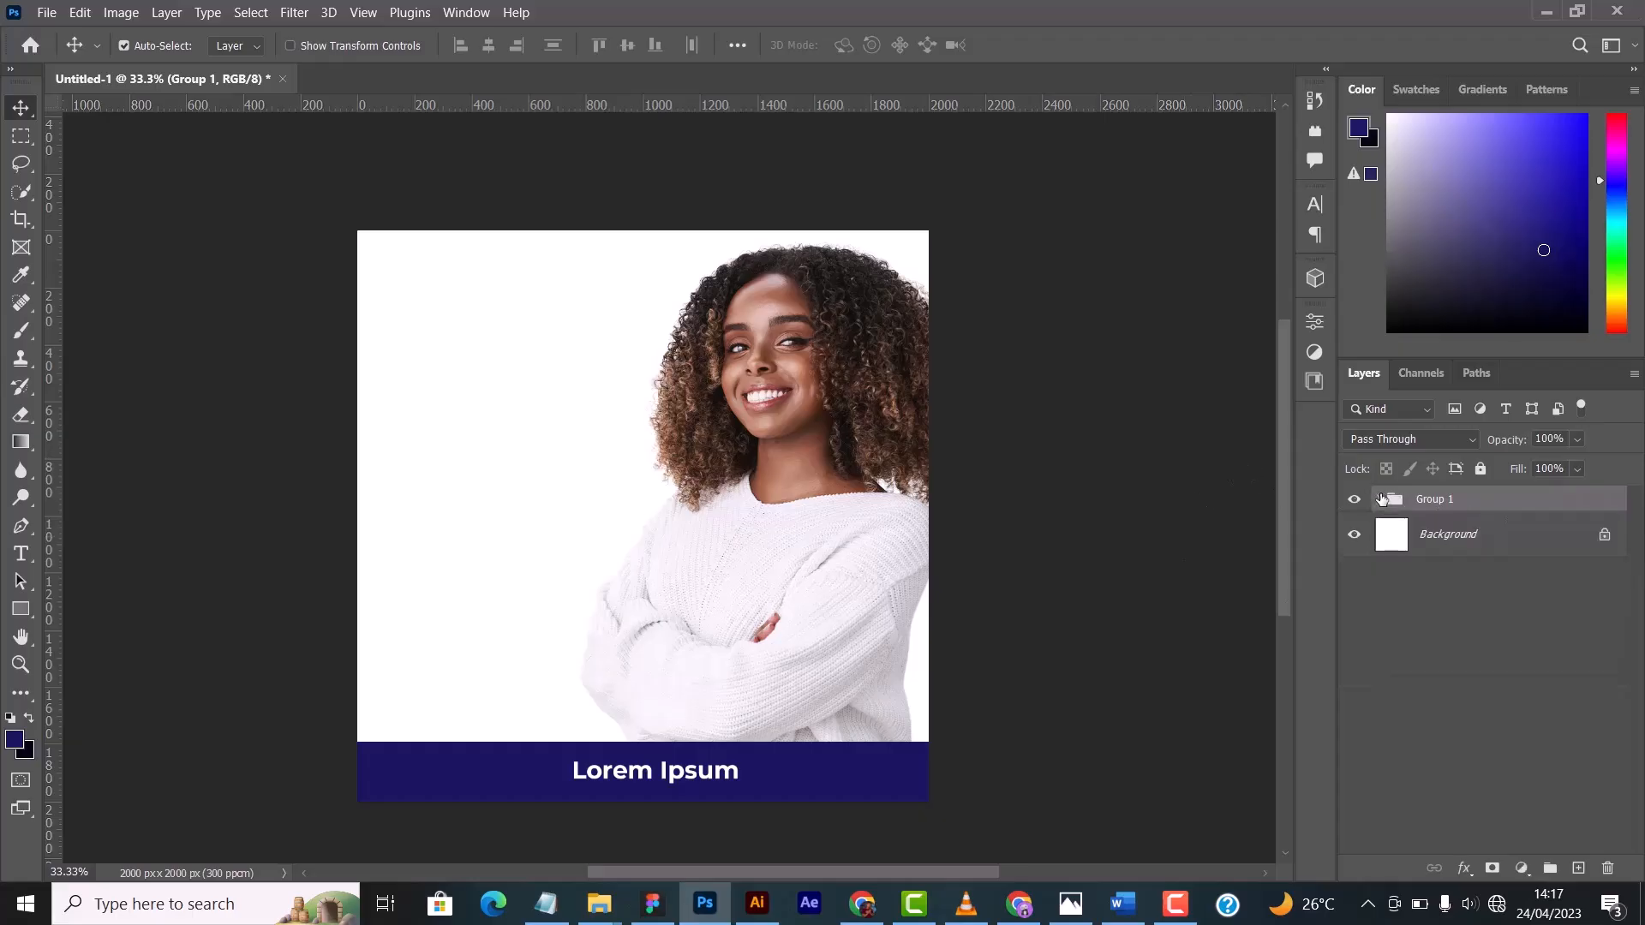
left_click(1354, 499)
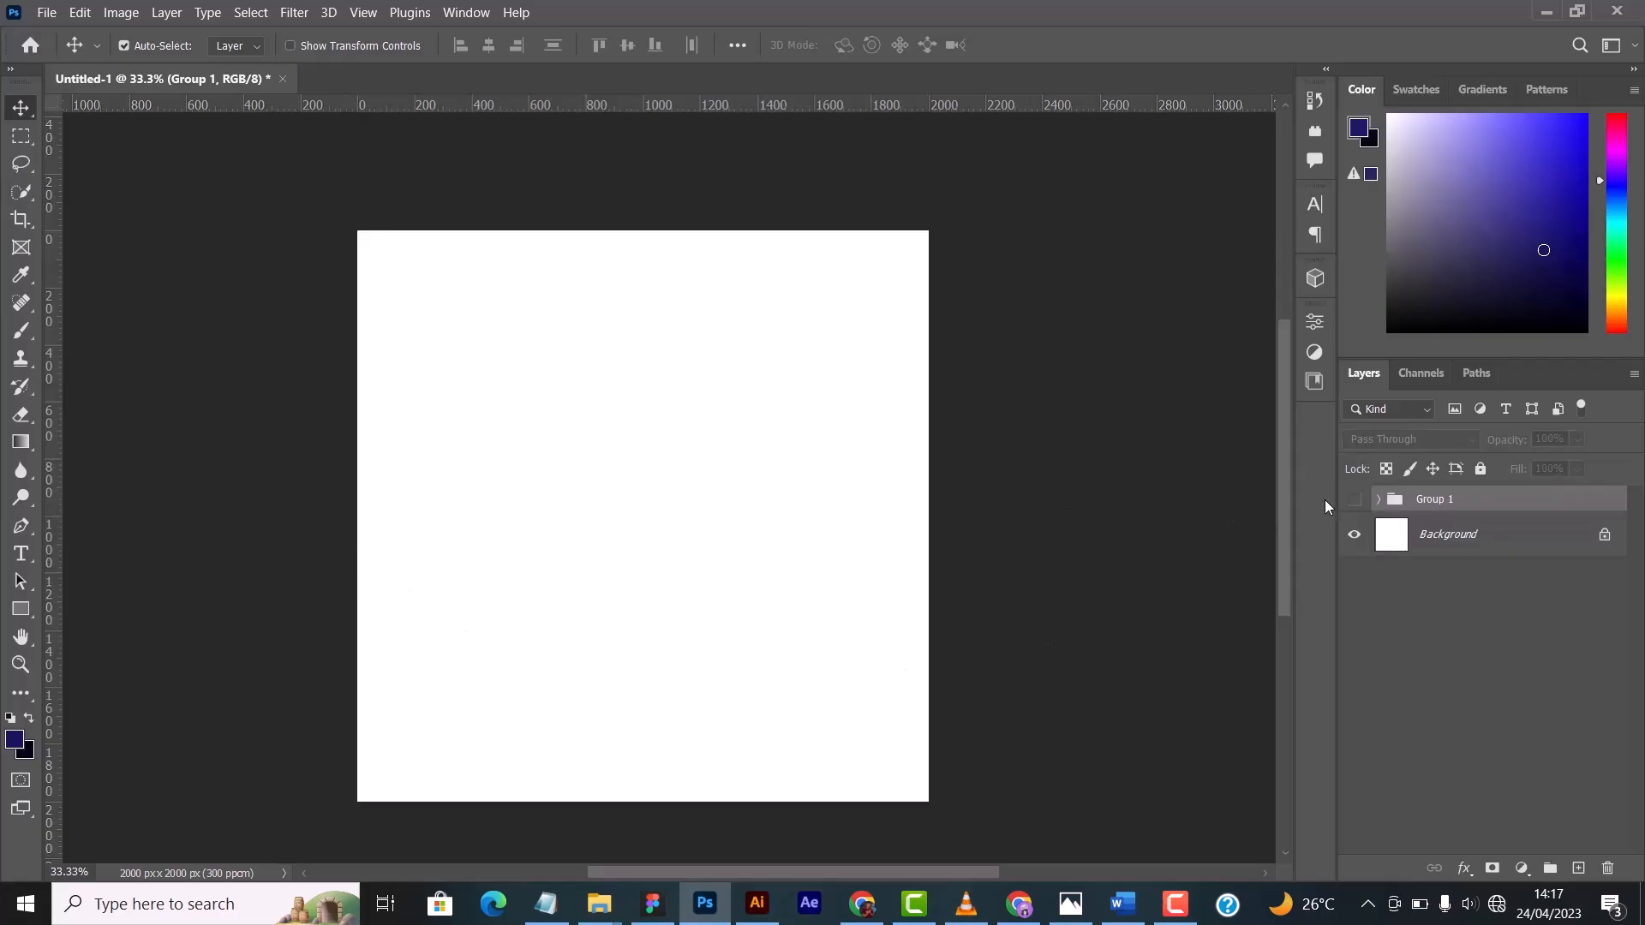
left_click(1353, 501)
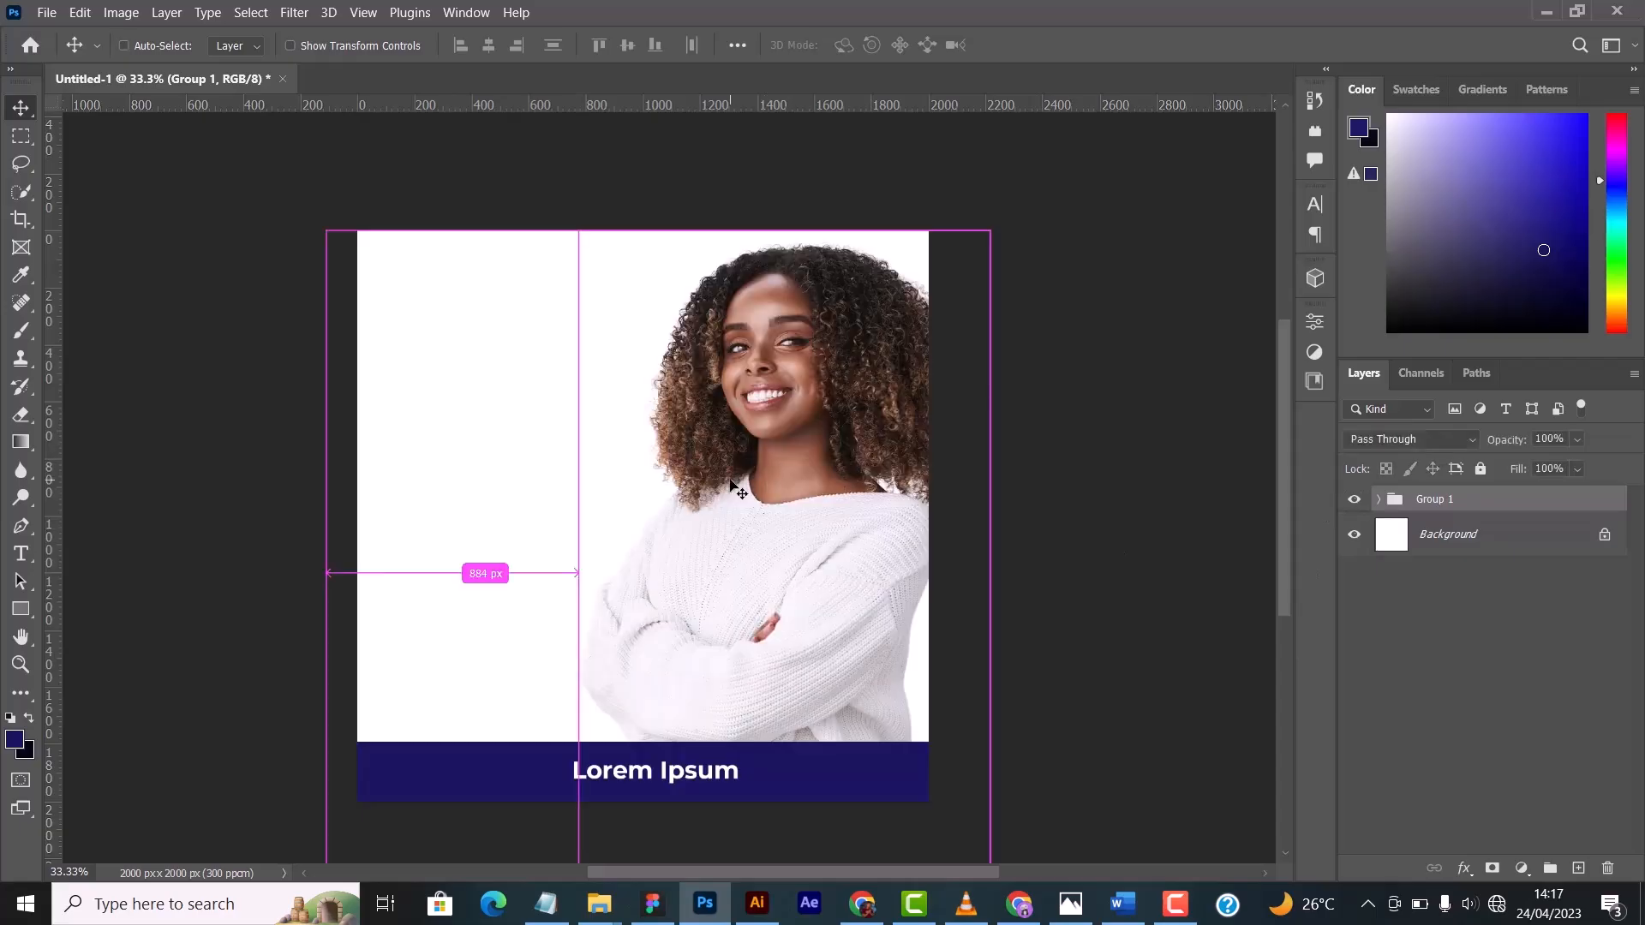
- Try to move all of Group 1 slightly upward with Free Transform, and cancel the transformation
key("ctrl+t")
left_click(905, 374)
left_click_drag(818, 524, 913, 391)
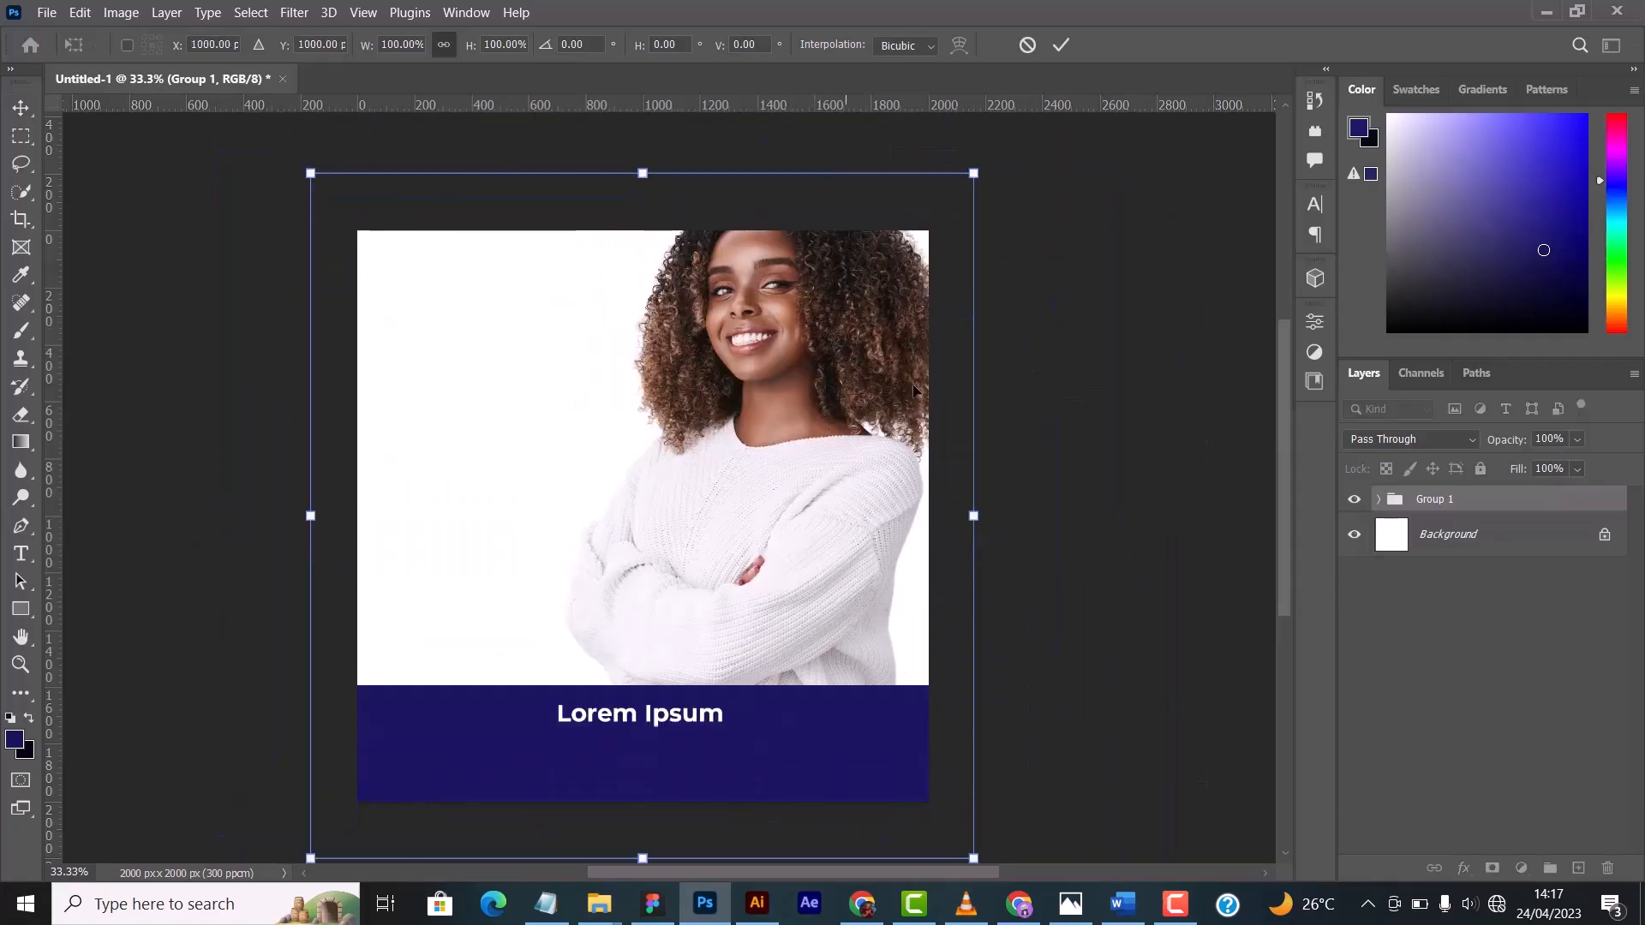
left_click(1028, 45)
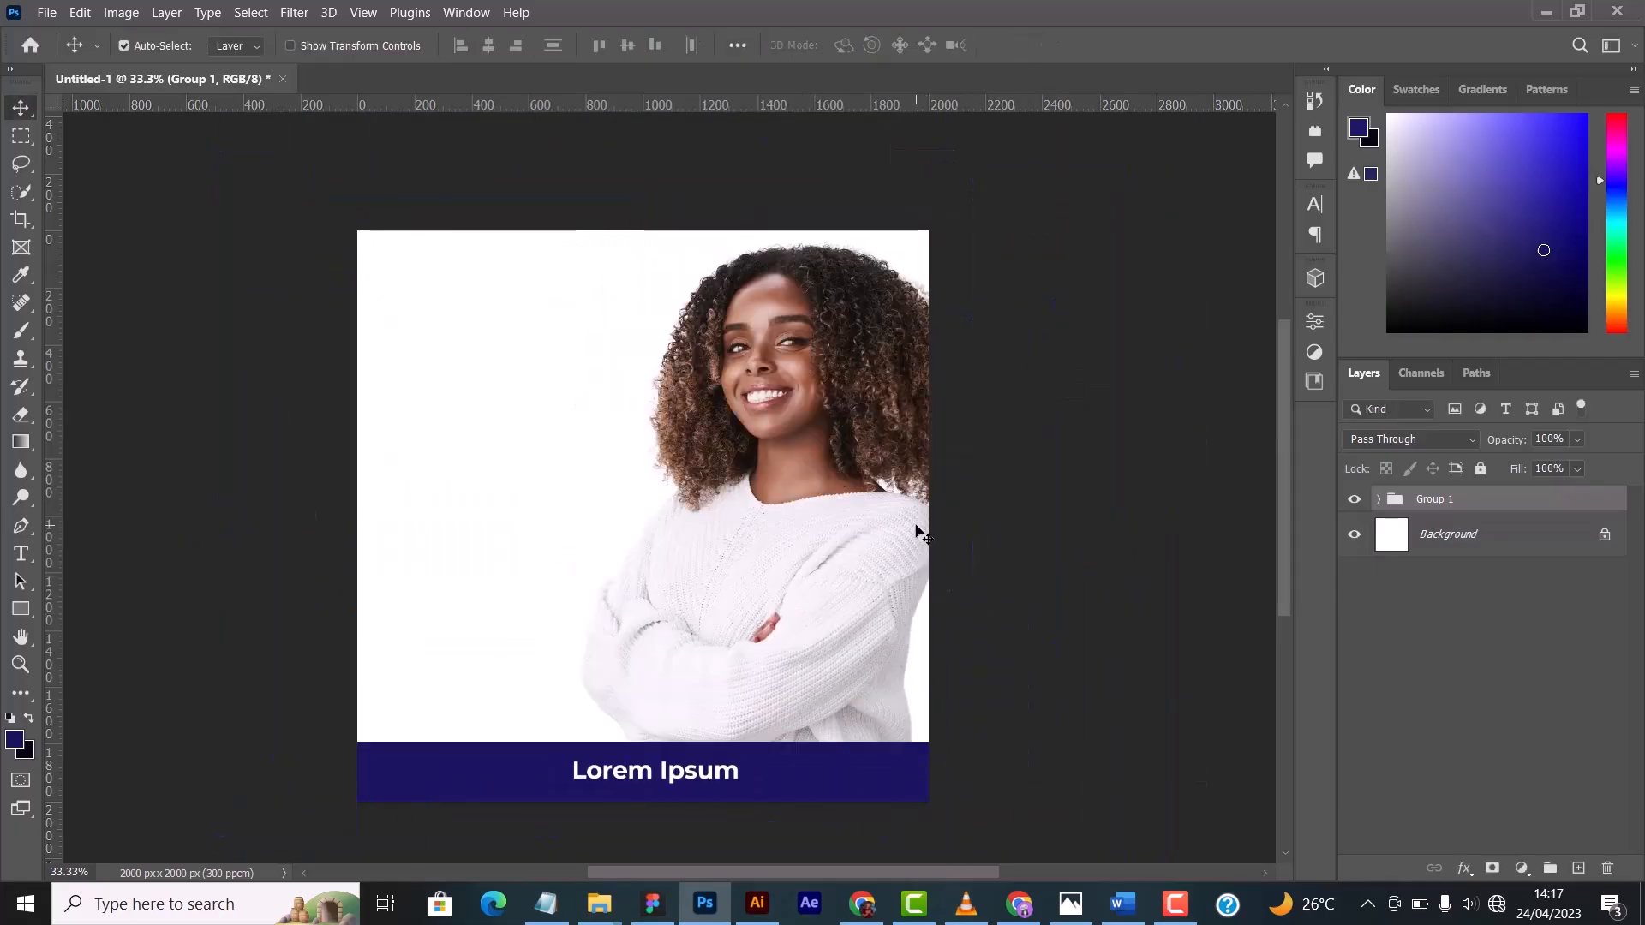
- Expand Group 1 to review the available adjustment layer types and preview blend modes on the woman's photo layer
left_click(1381, 501)
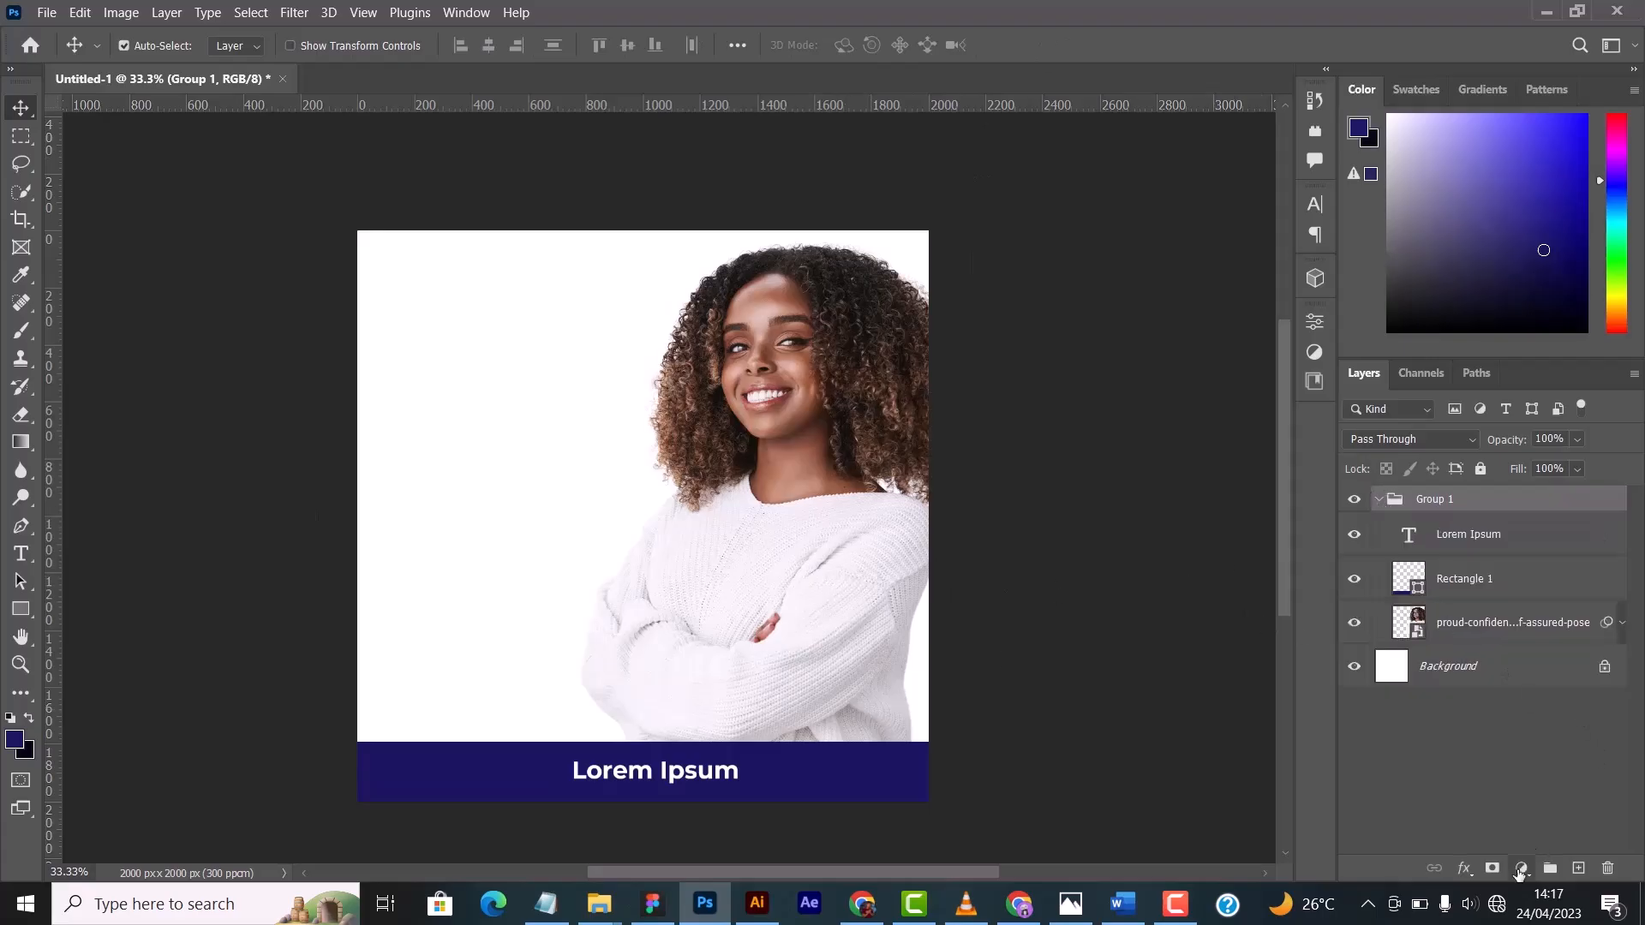
left_click(1522, 868)
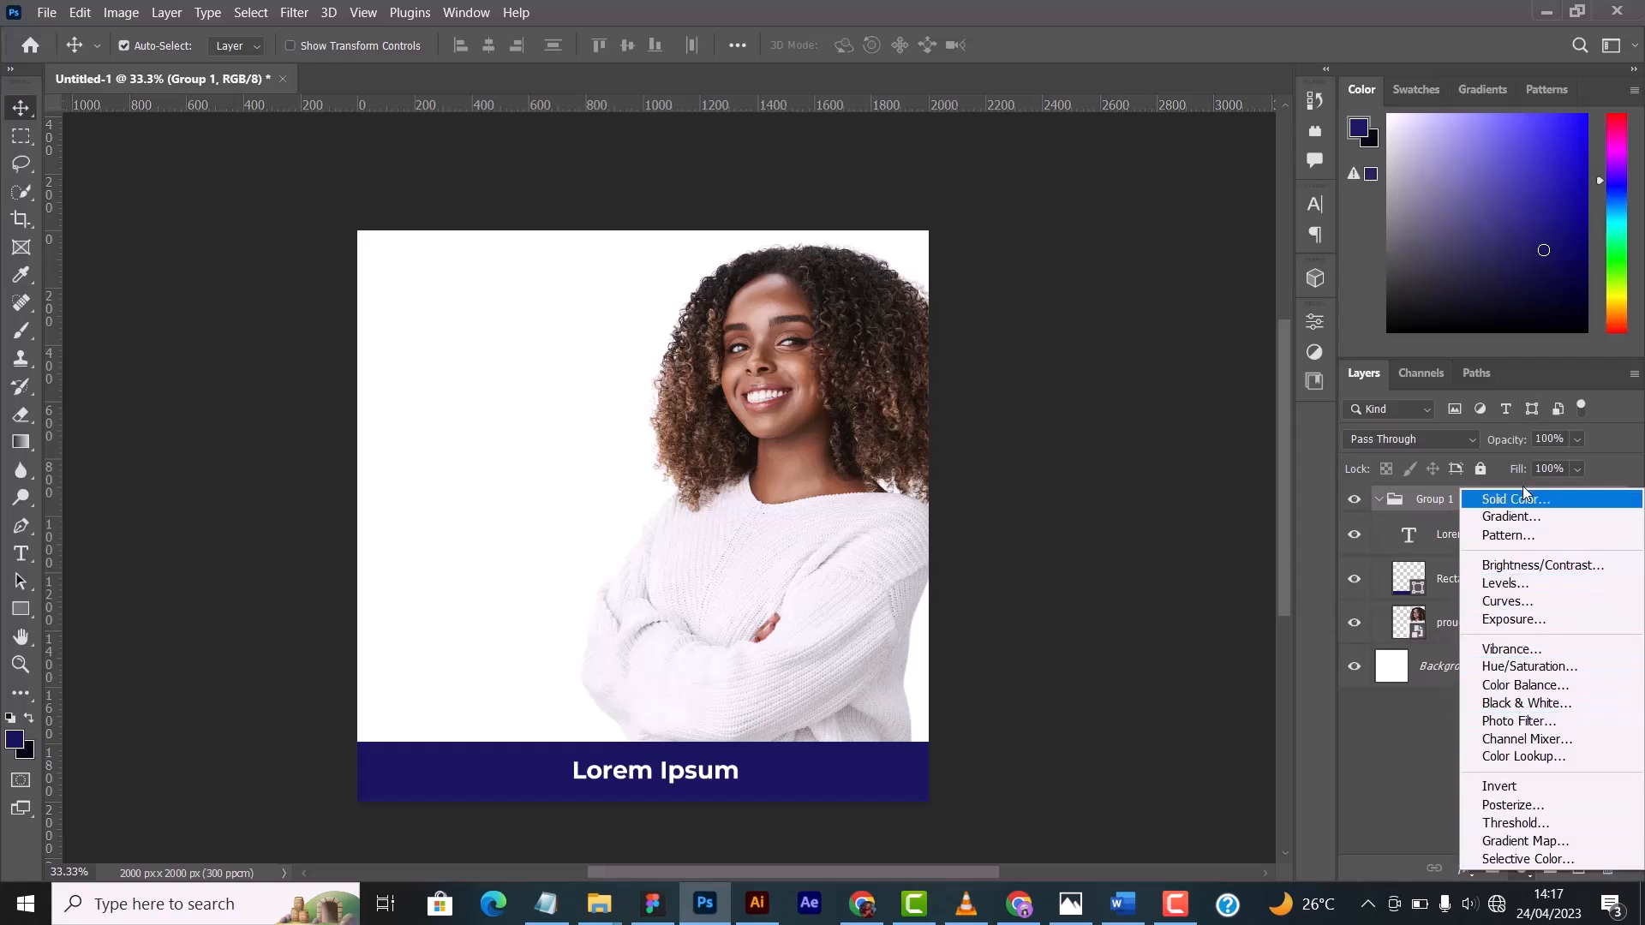
left_click(1402, 762)
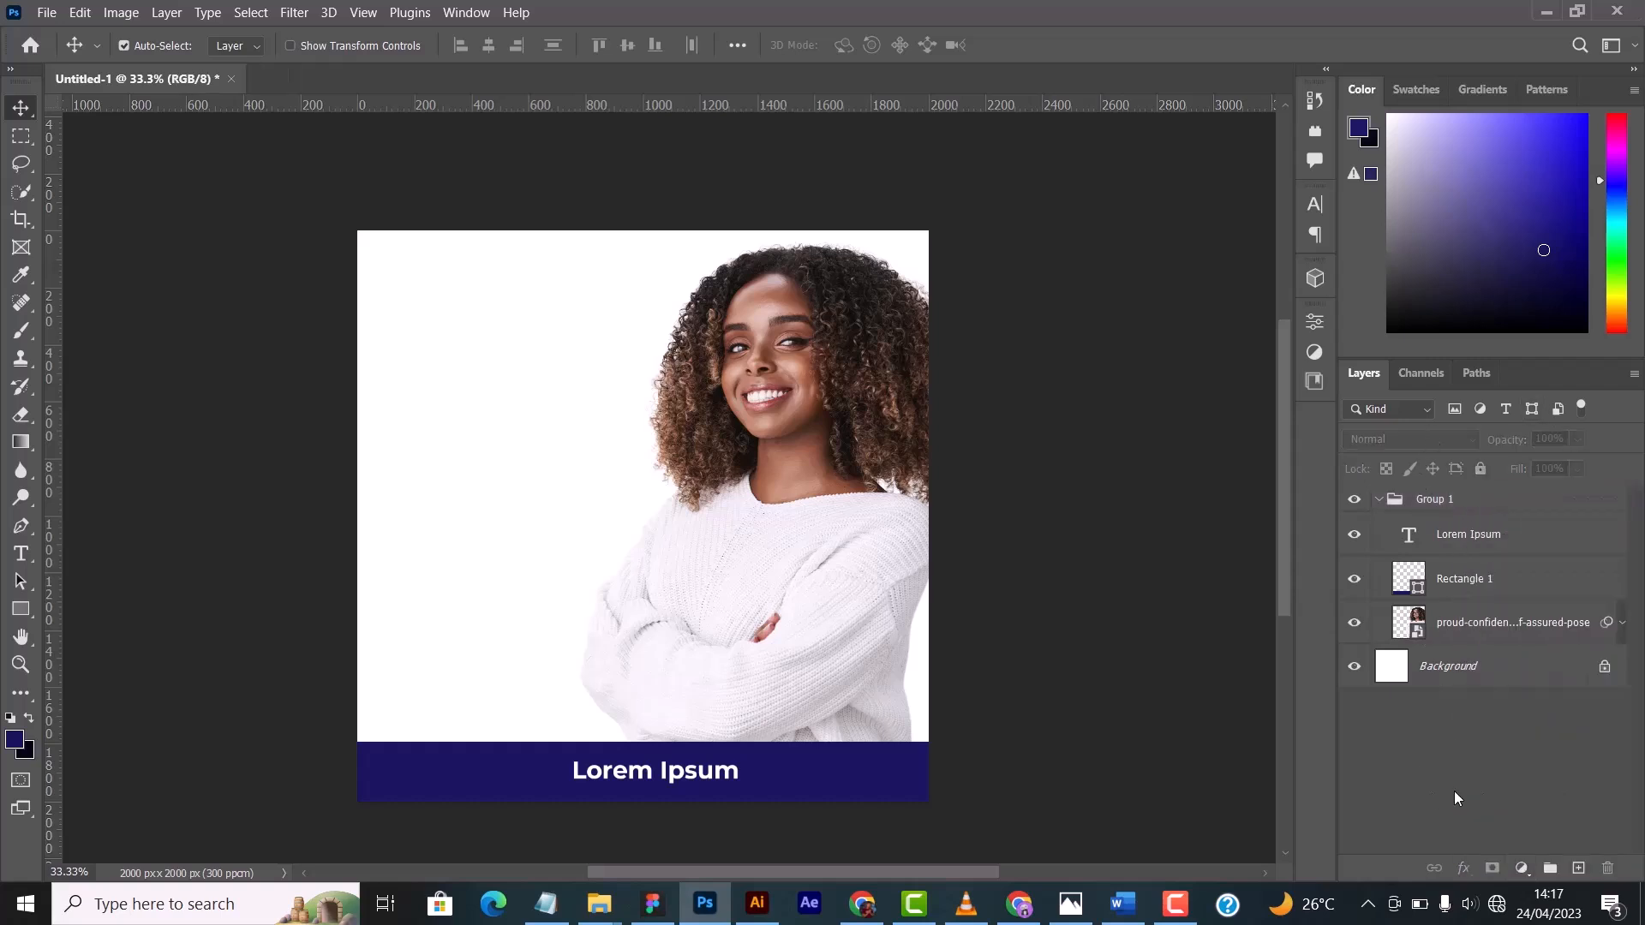
left_click(1511, 624)
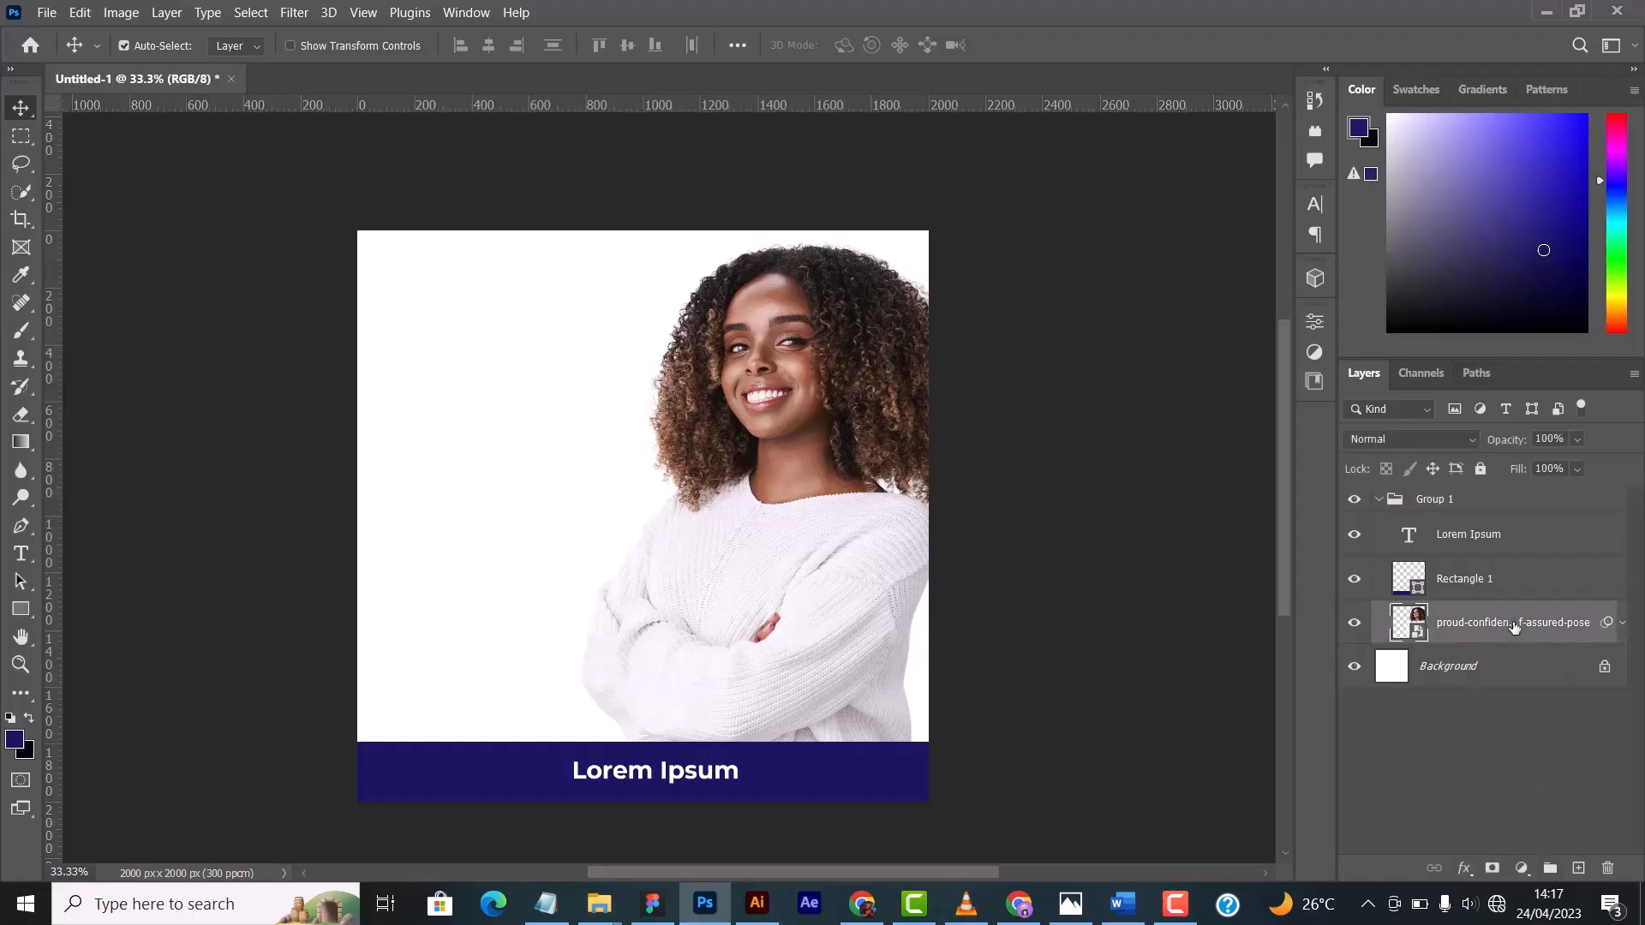
left_click(1424, 438)
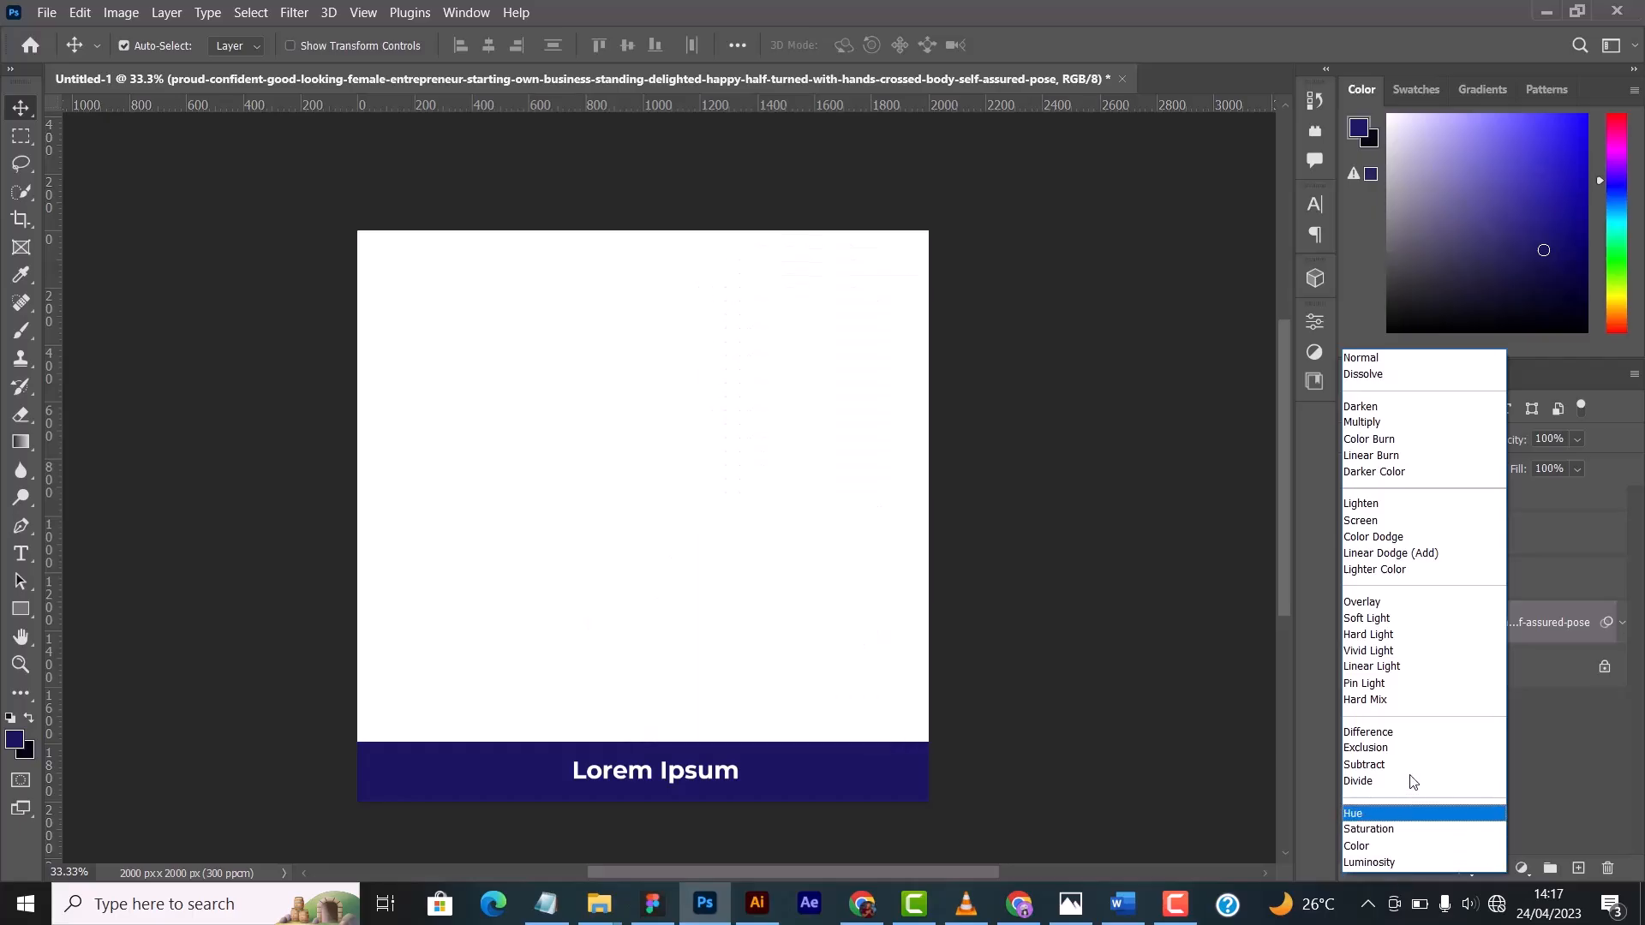
left_click(1132, 431)
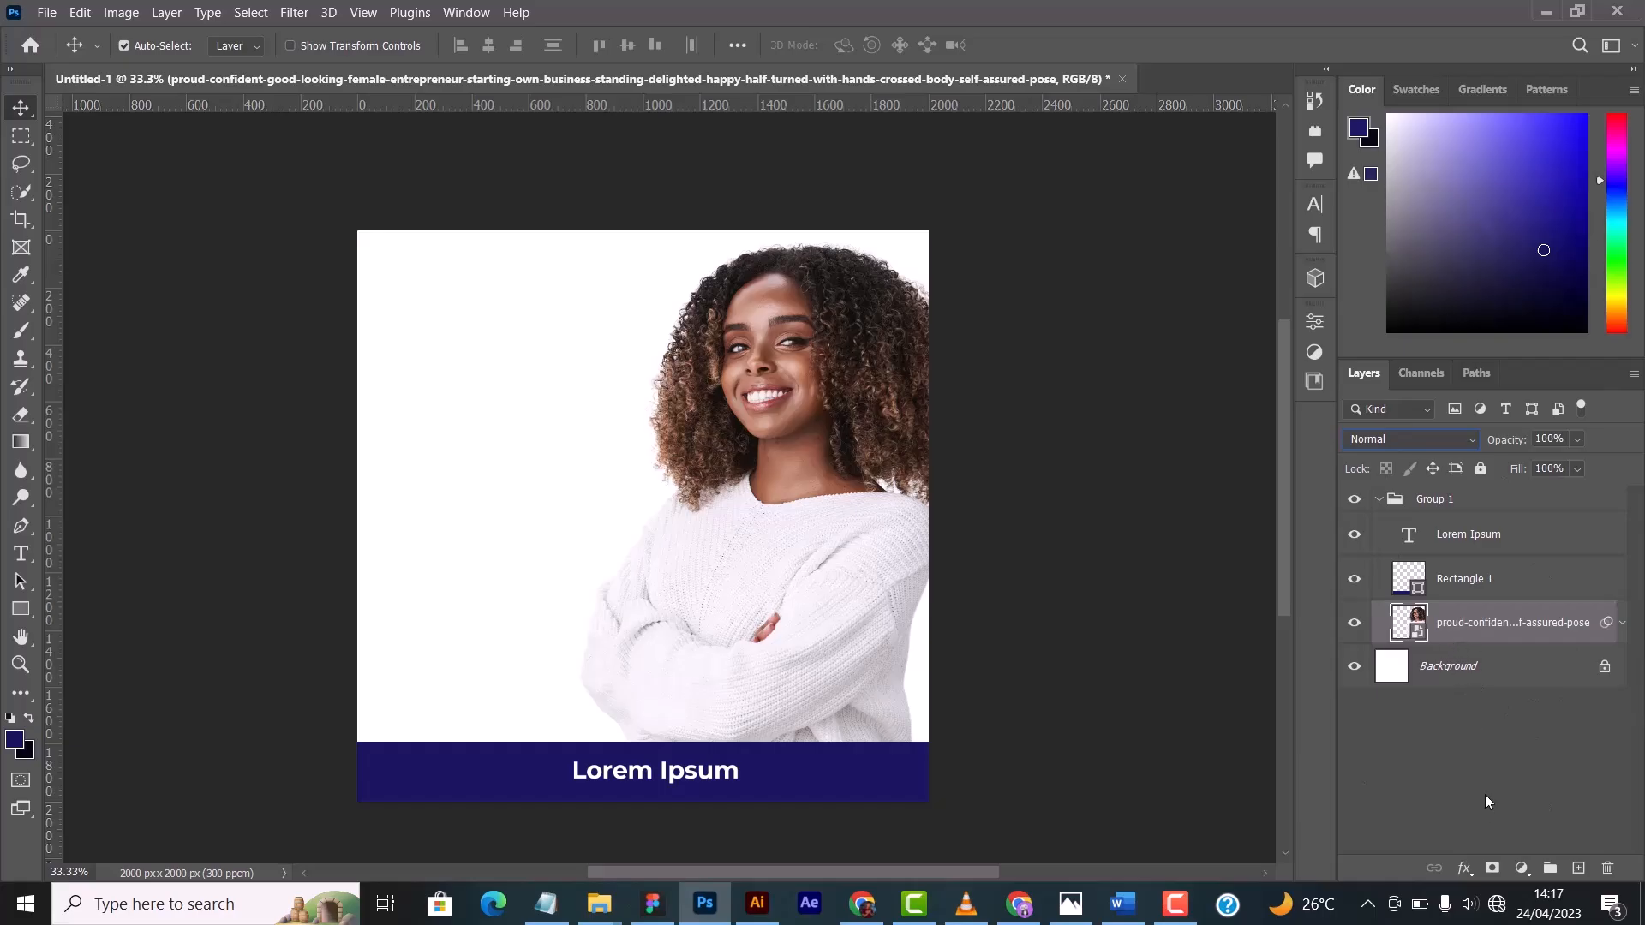
- Create a new layer named Stroke Layer directly above the woman's photo layer, with the Brush tool active
left_click(1470, 581)
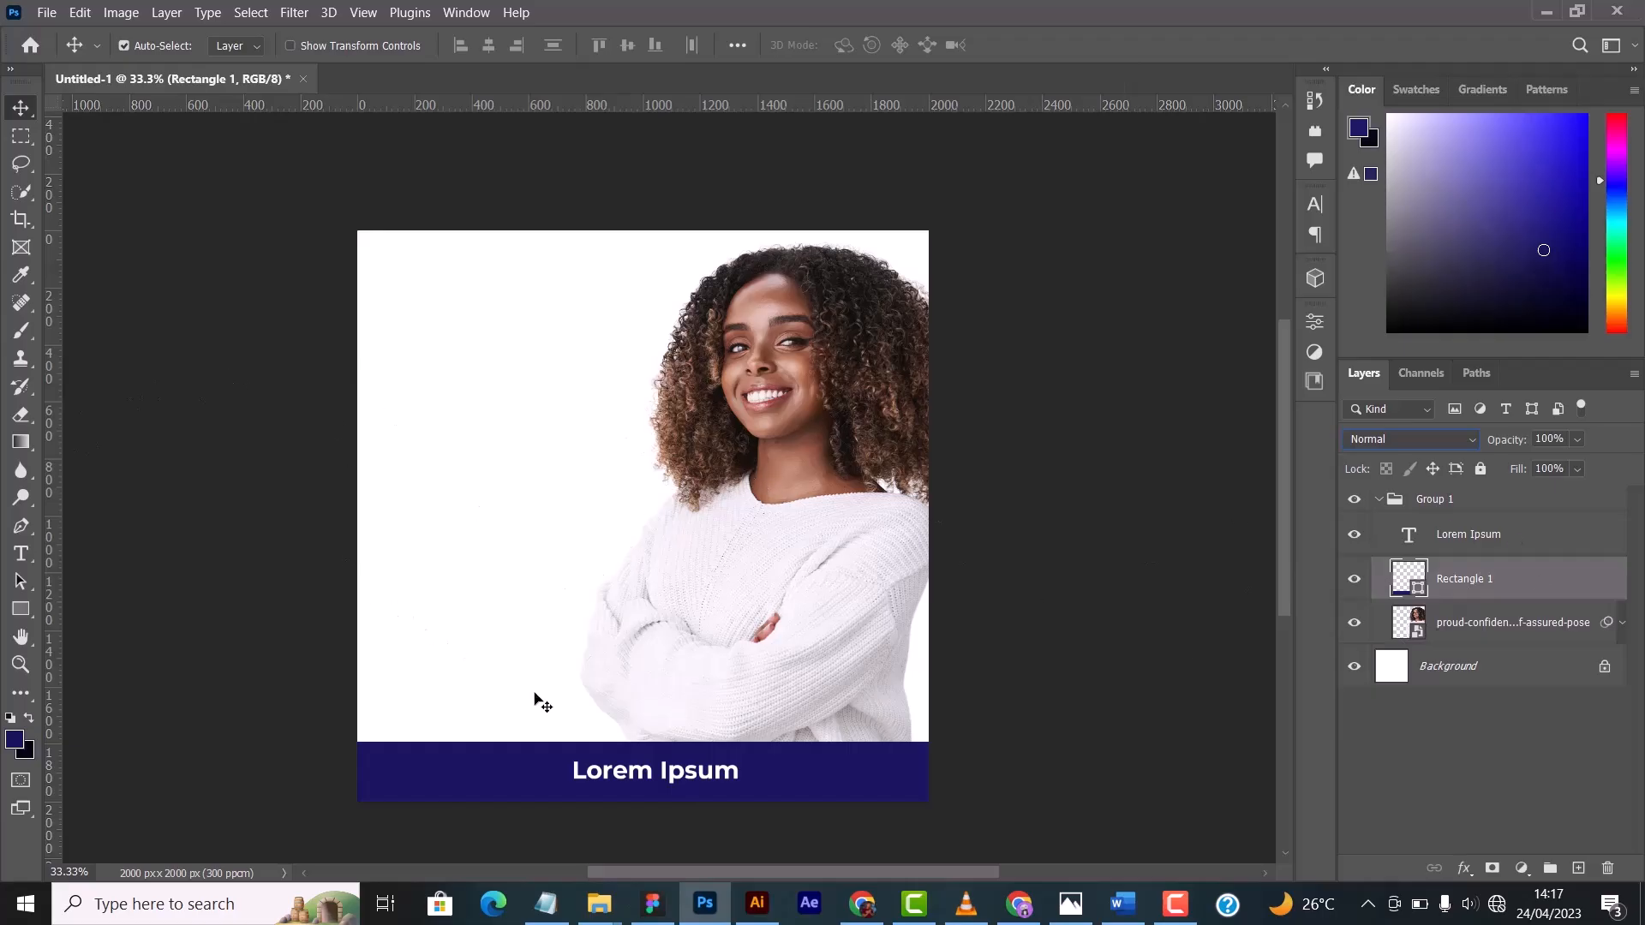
left_click(22, 331)
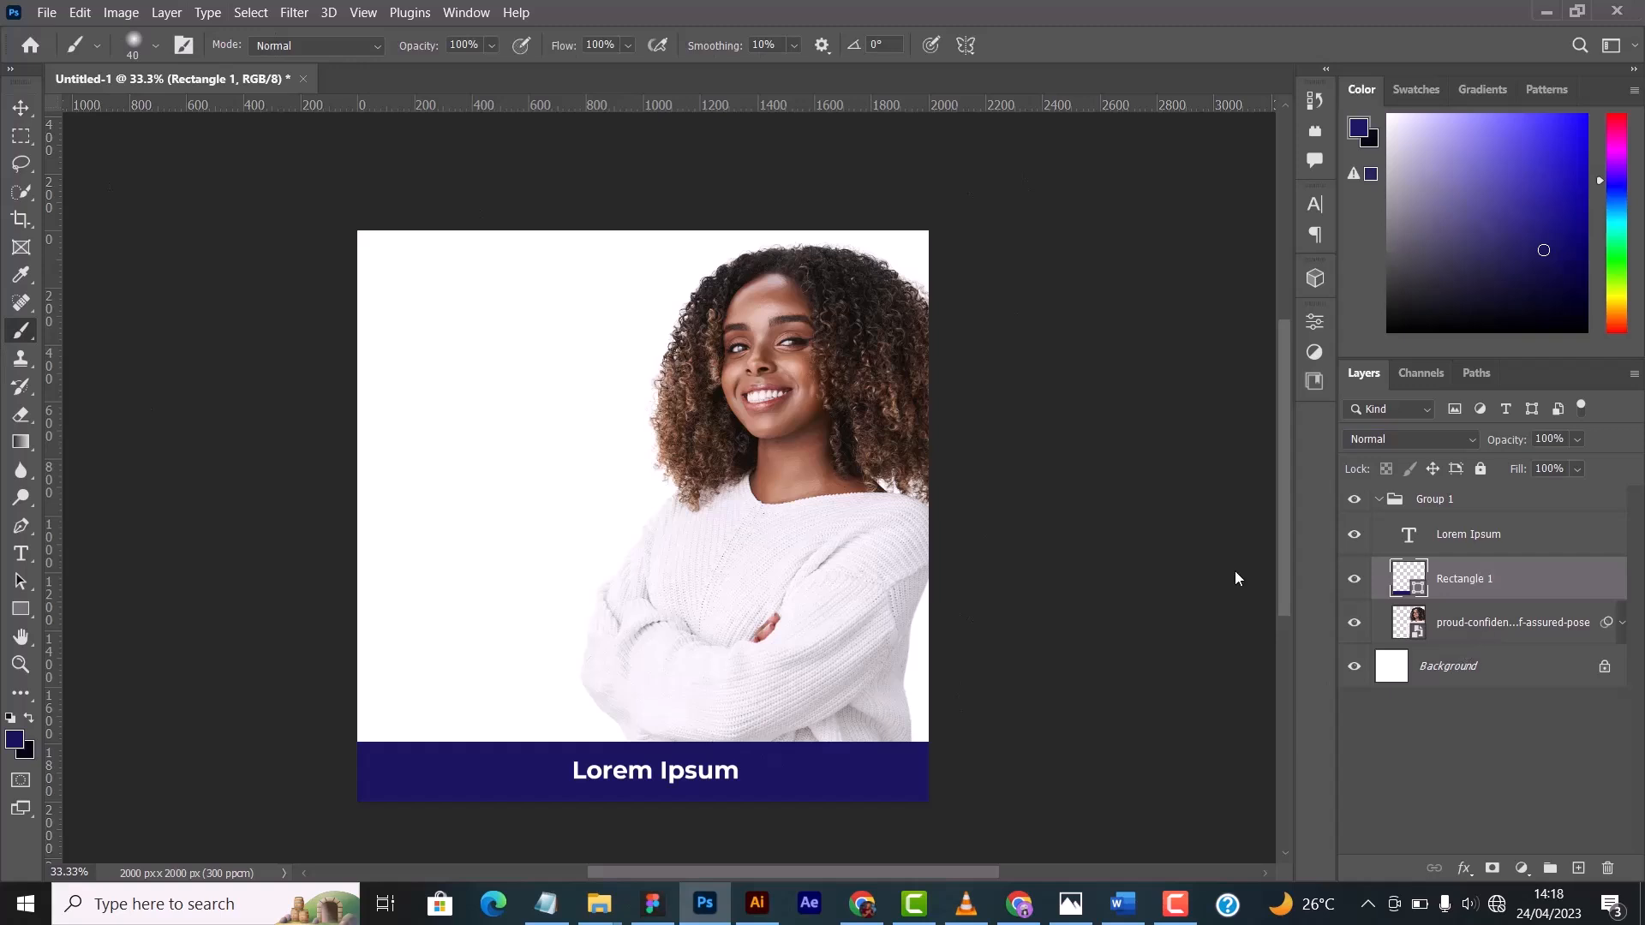
left_click(1486, 622)
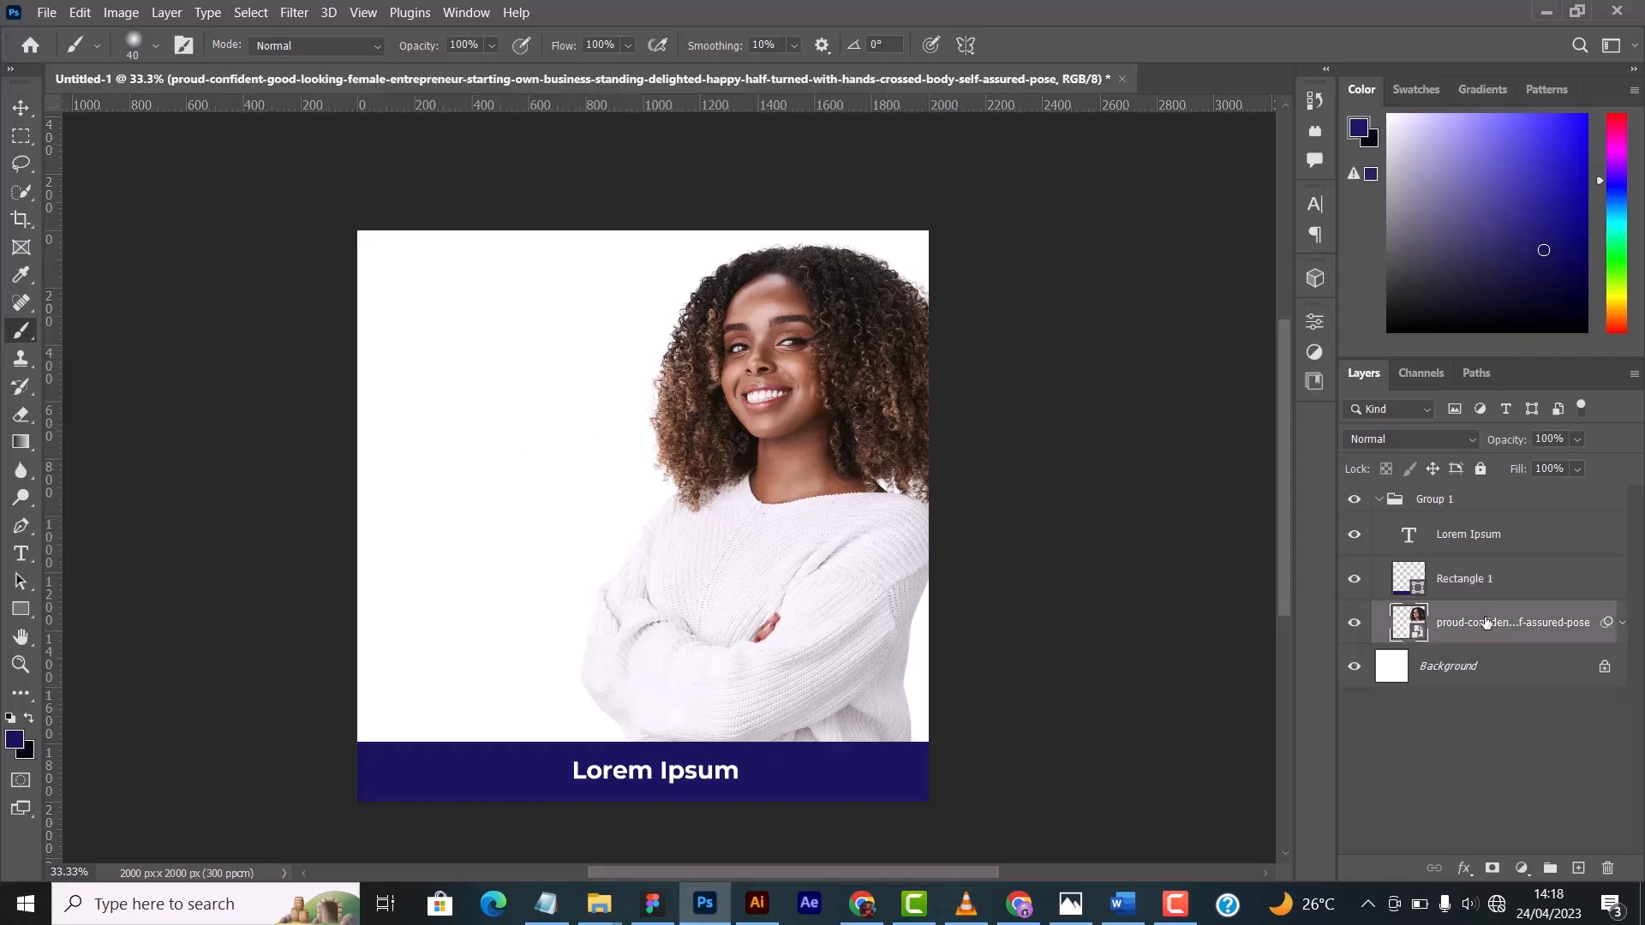
left_click(1582, 870, "alt")
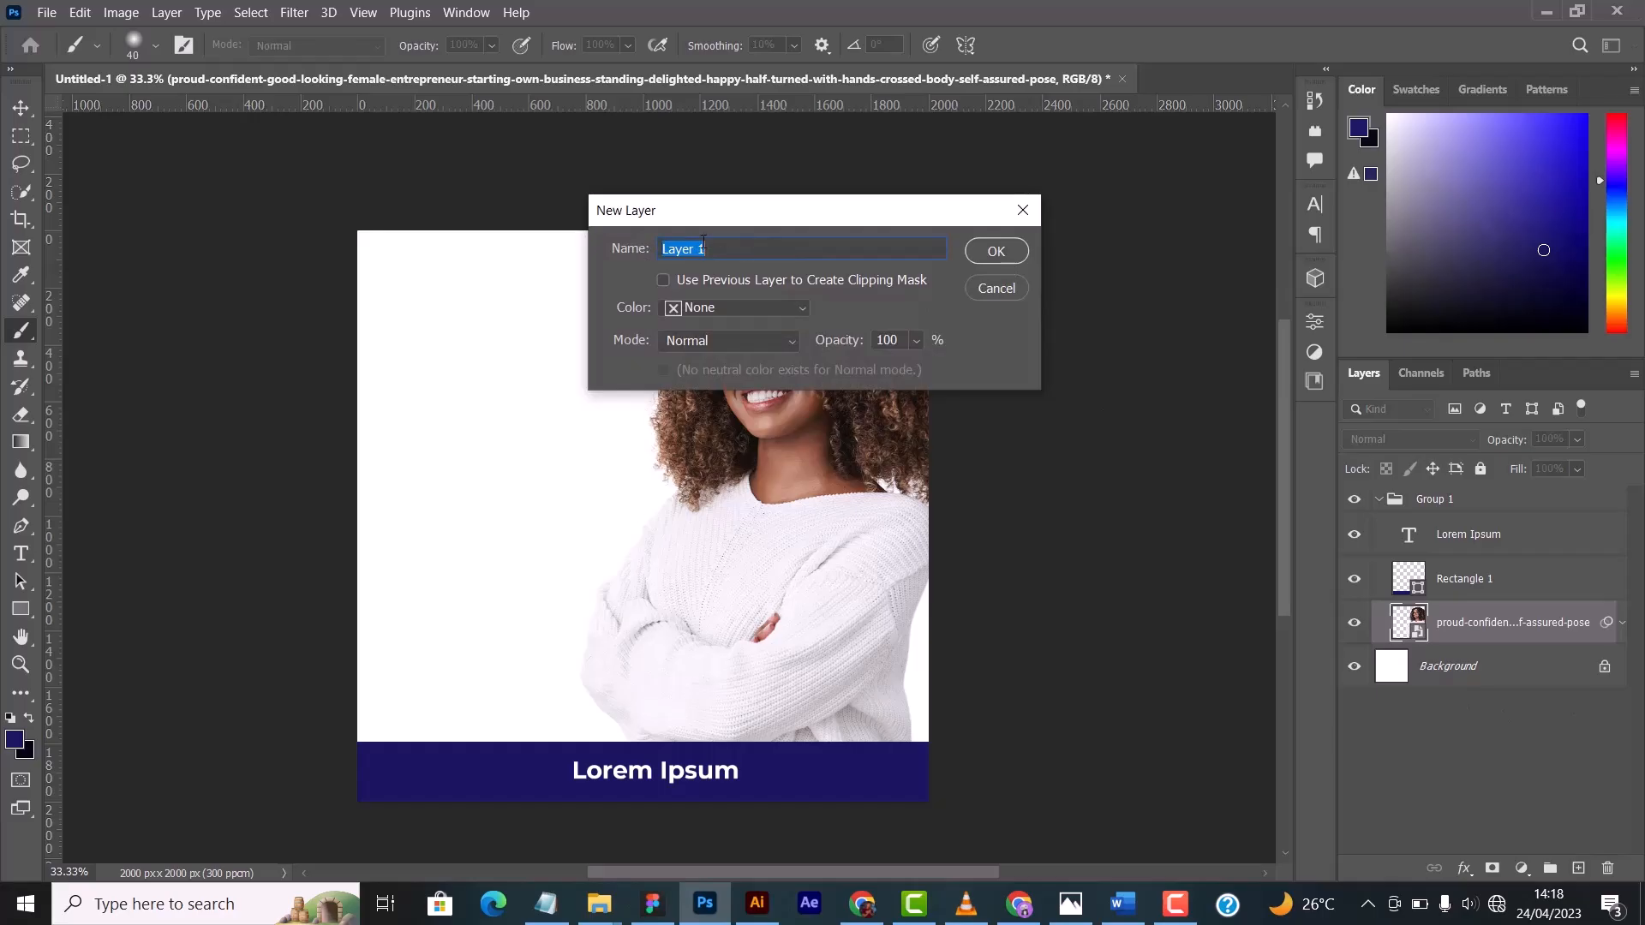
type("Stroke")
key("Return")
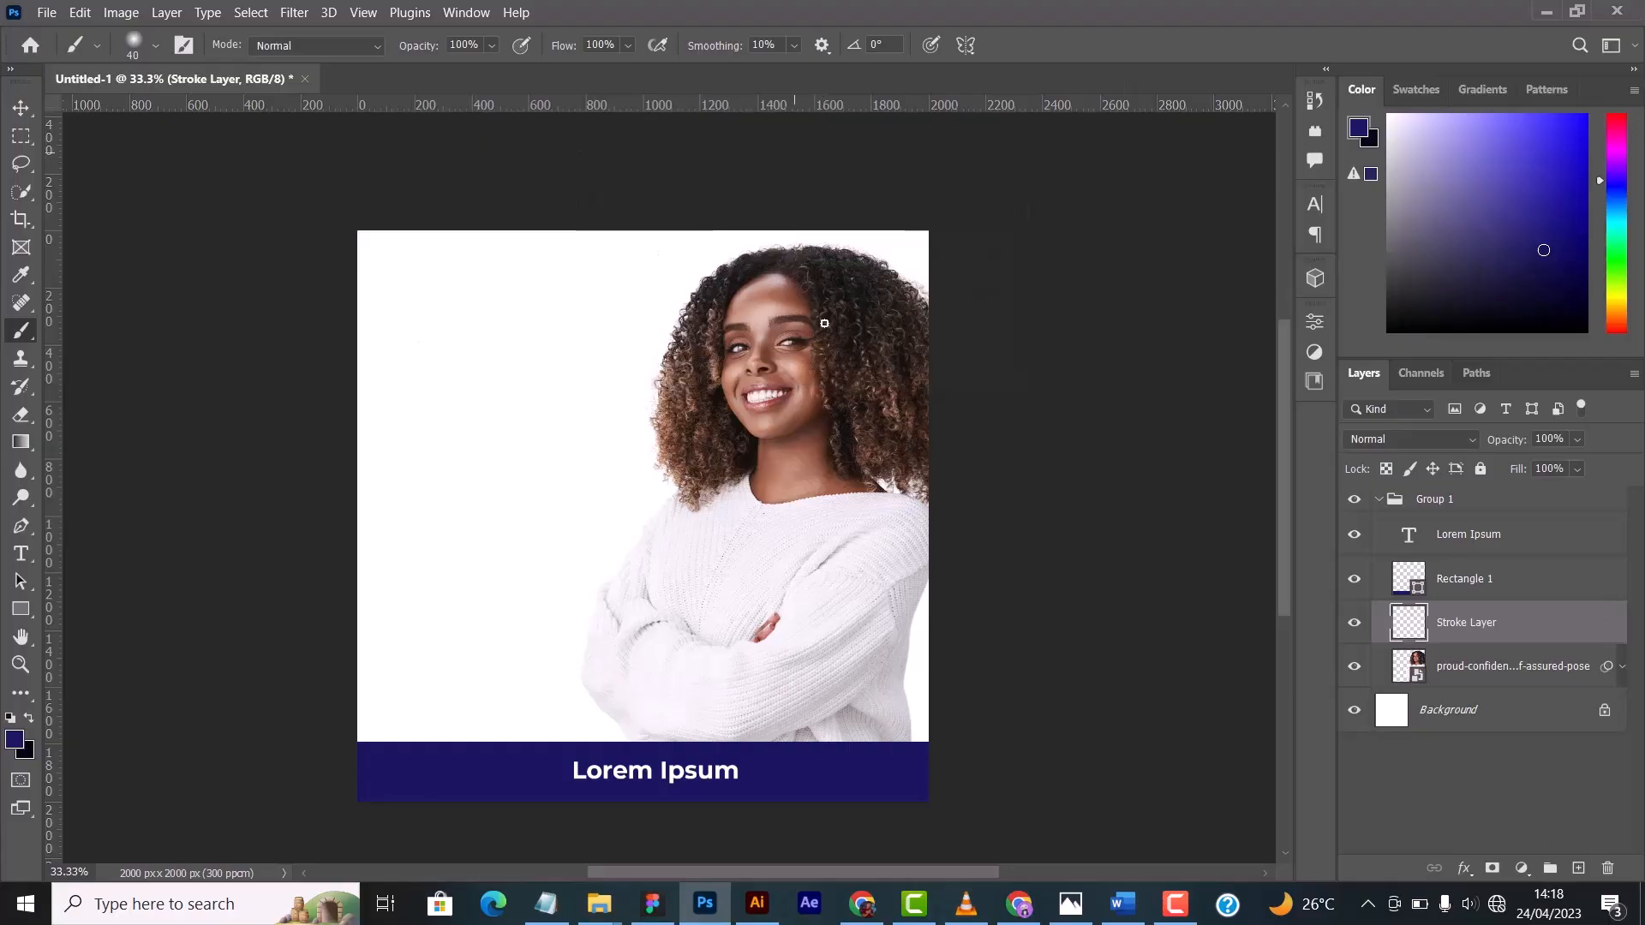
- Examine the tool variants grouped with the Brush, Spot Healing Brush, Eyedropper and Quick Selection tools
right_click(28, 335)
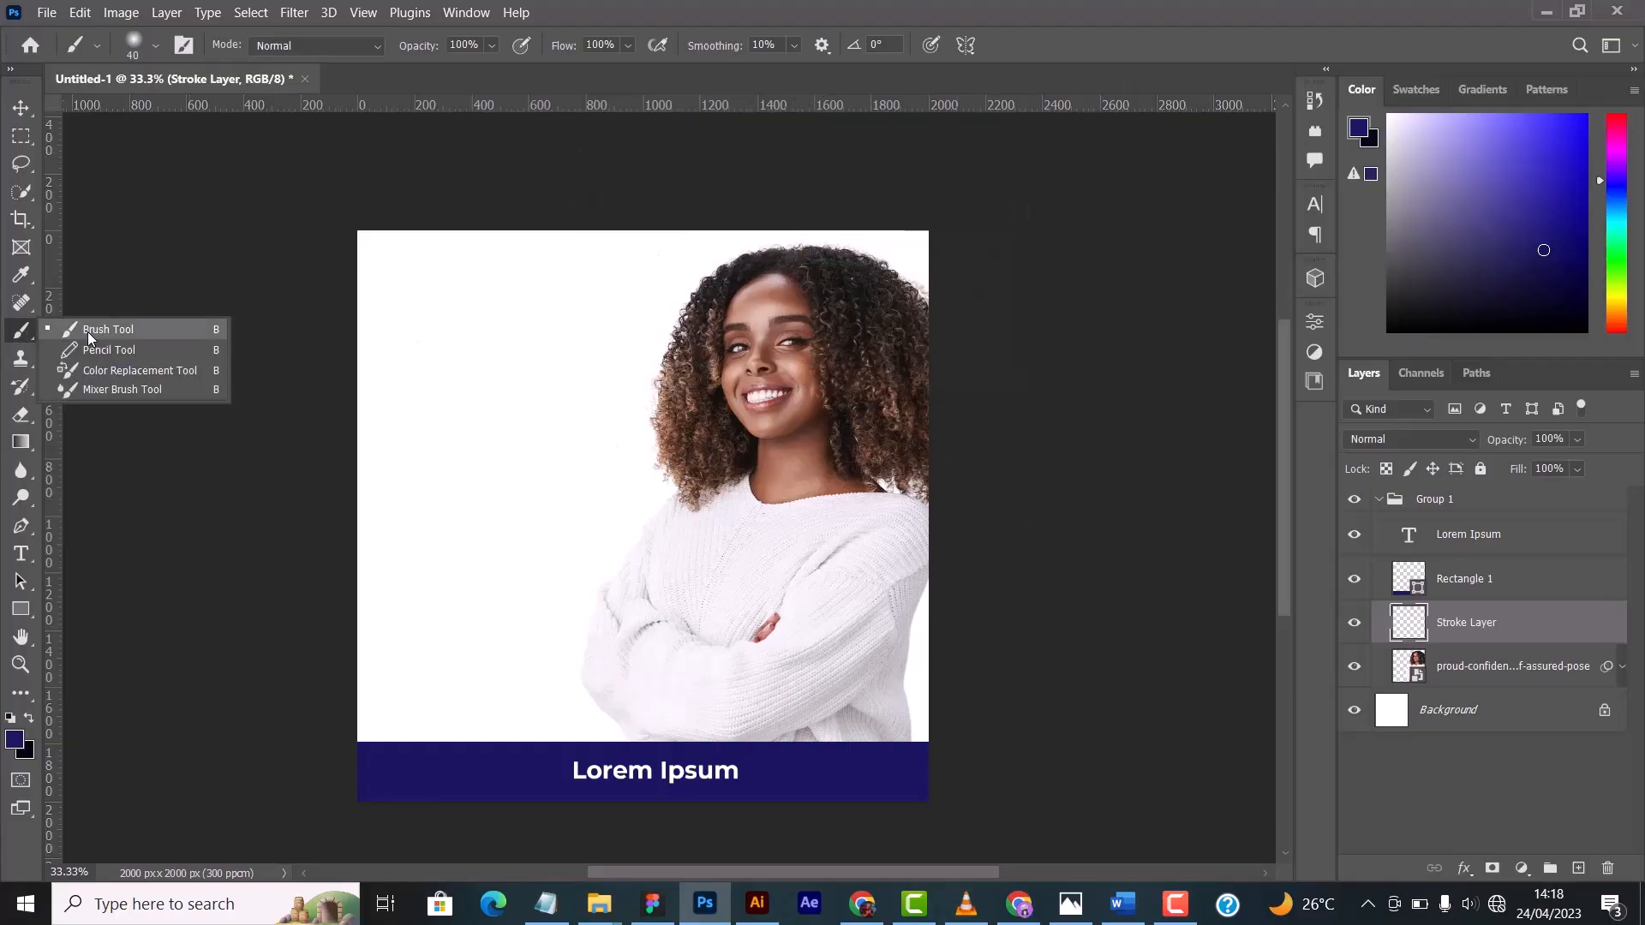
left_click(93, 331)
right_click(24, 340)
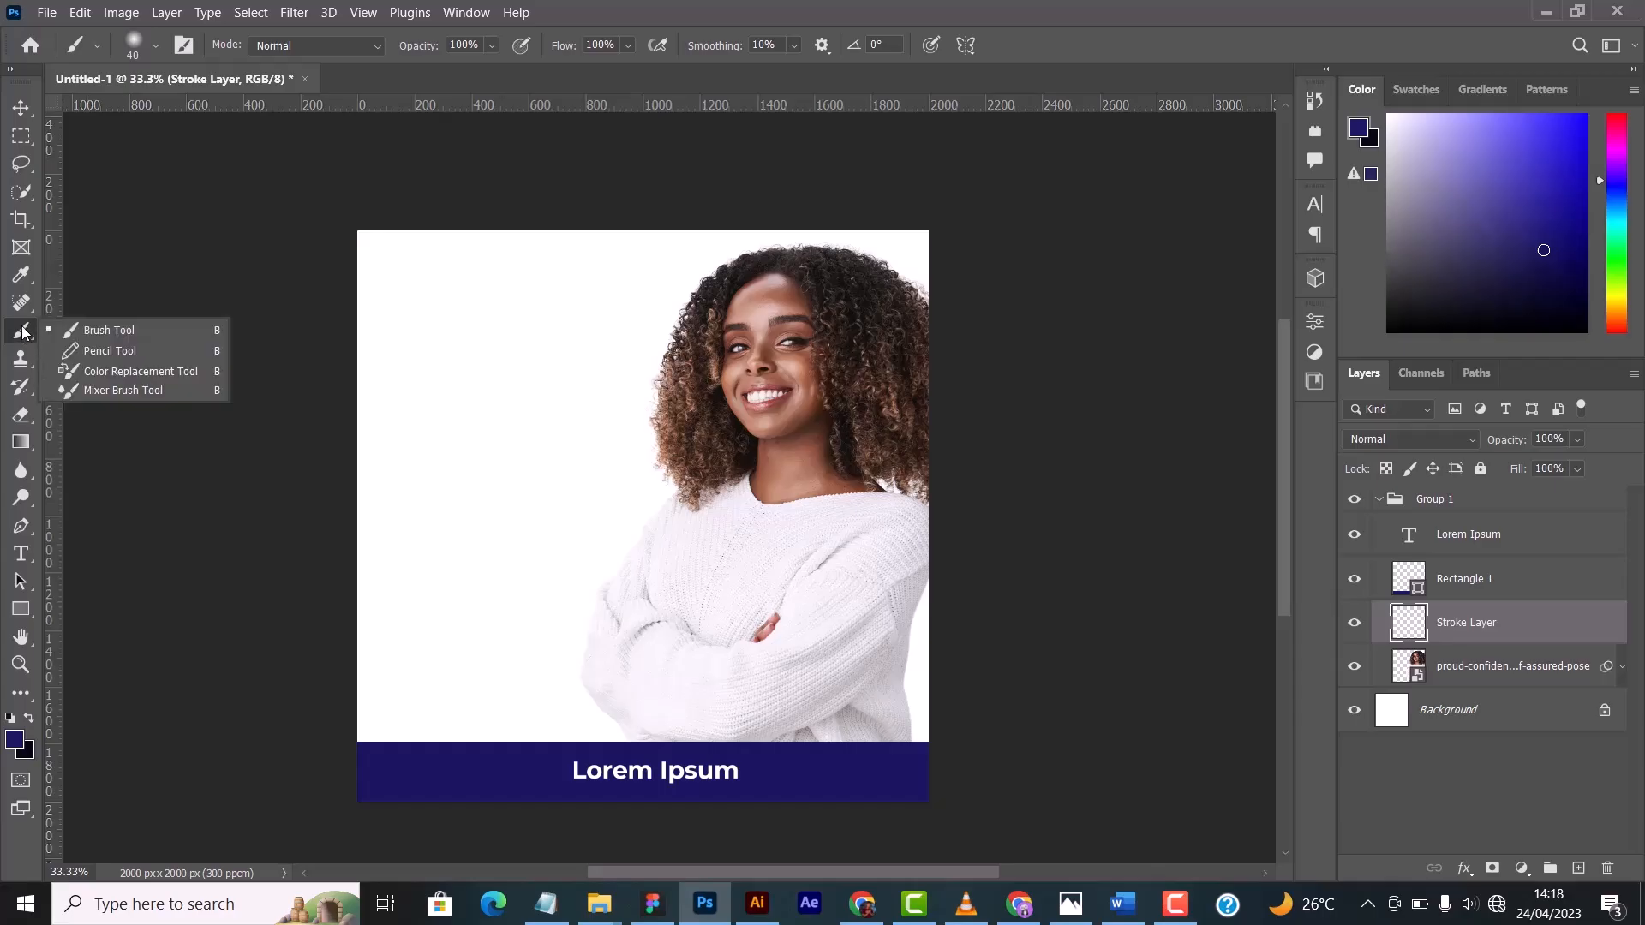
left_click(20, 303)
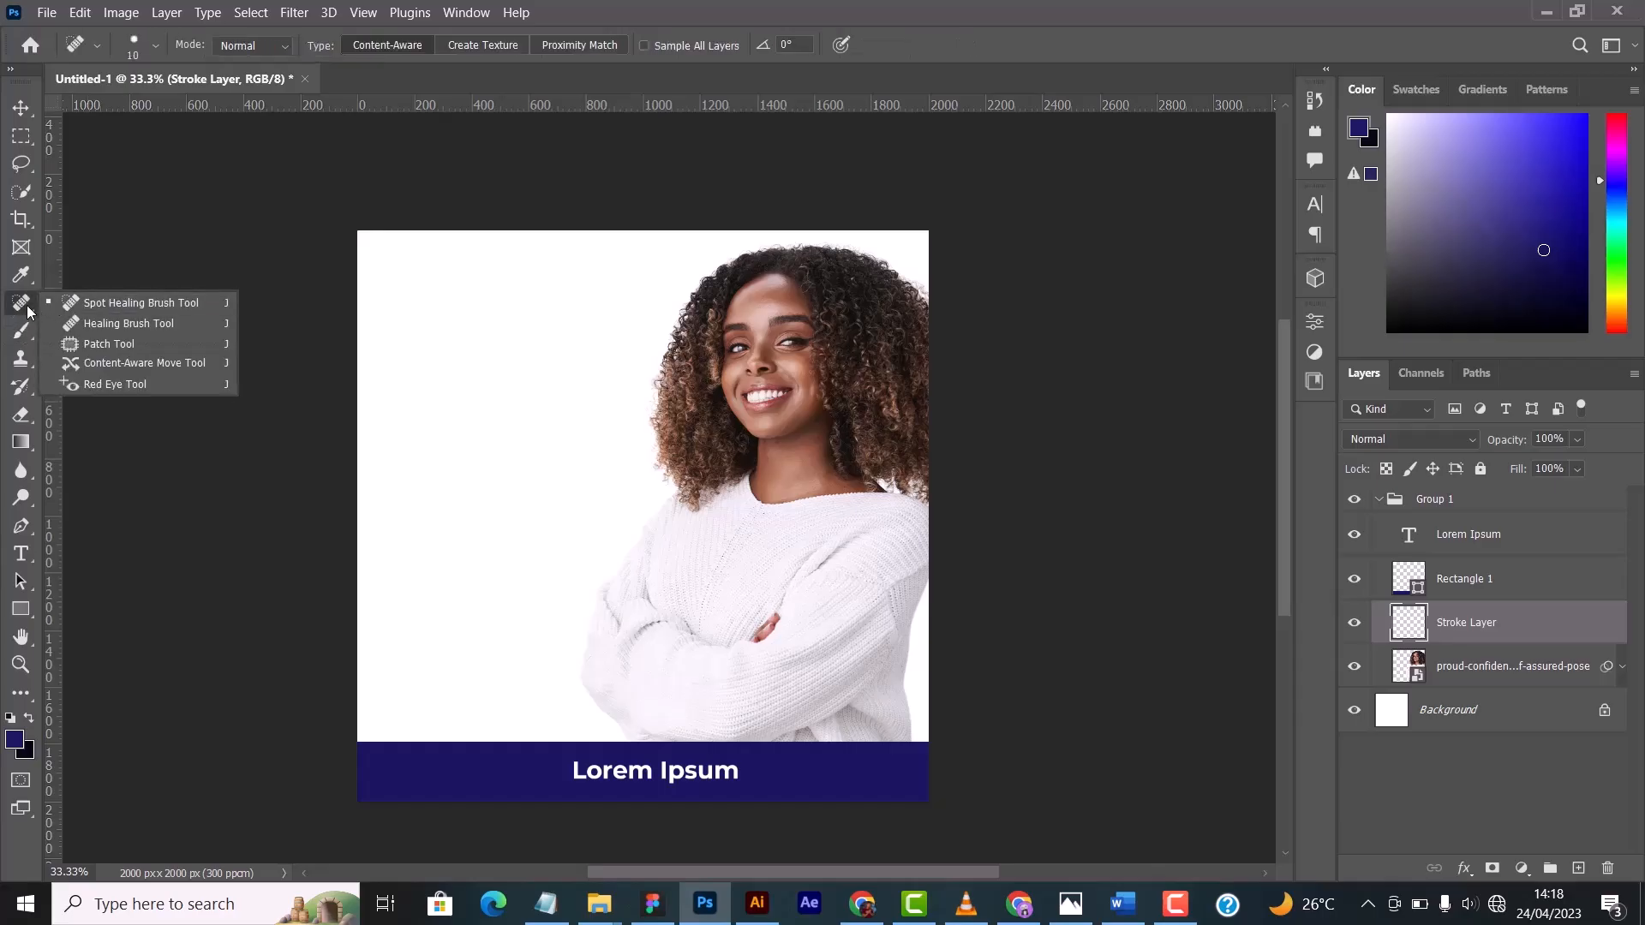
left_click(28, 314)
left_click(21, 274)
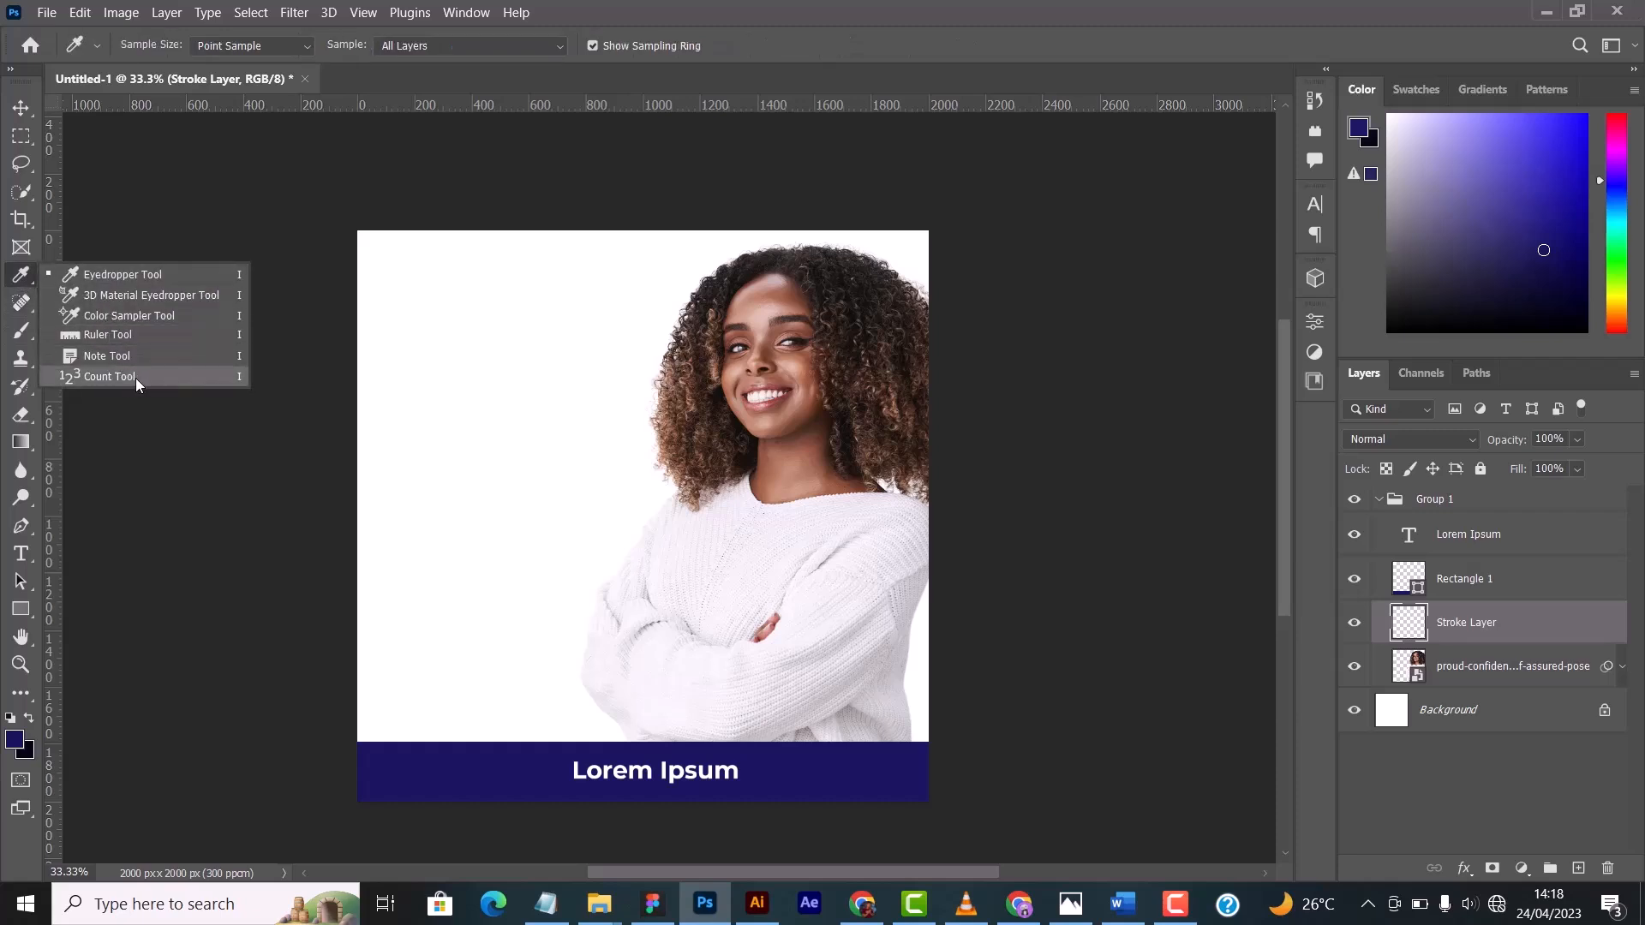
left_click(23, 283)
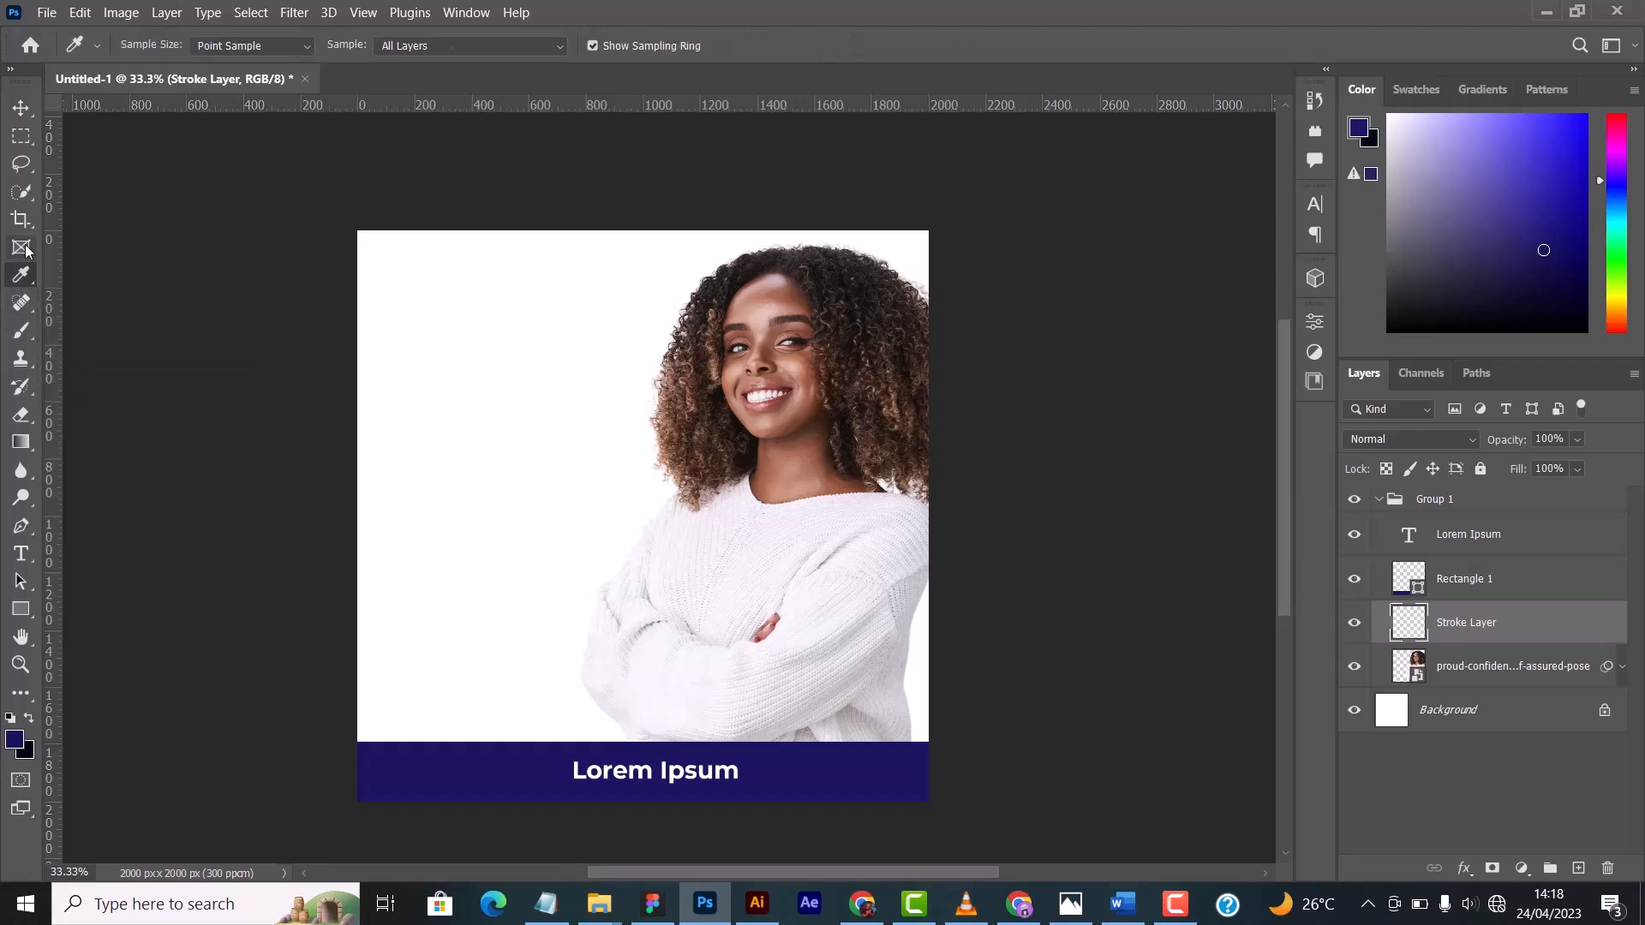
left_click(22, 193)
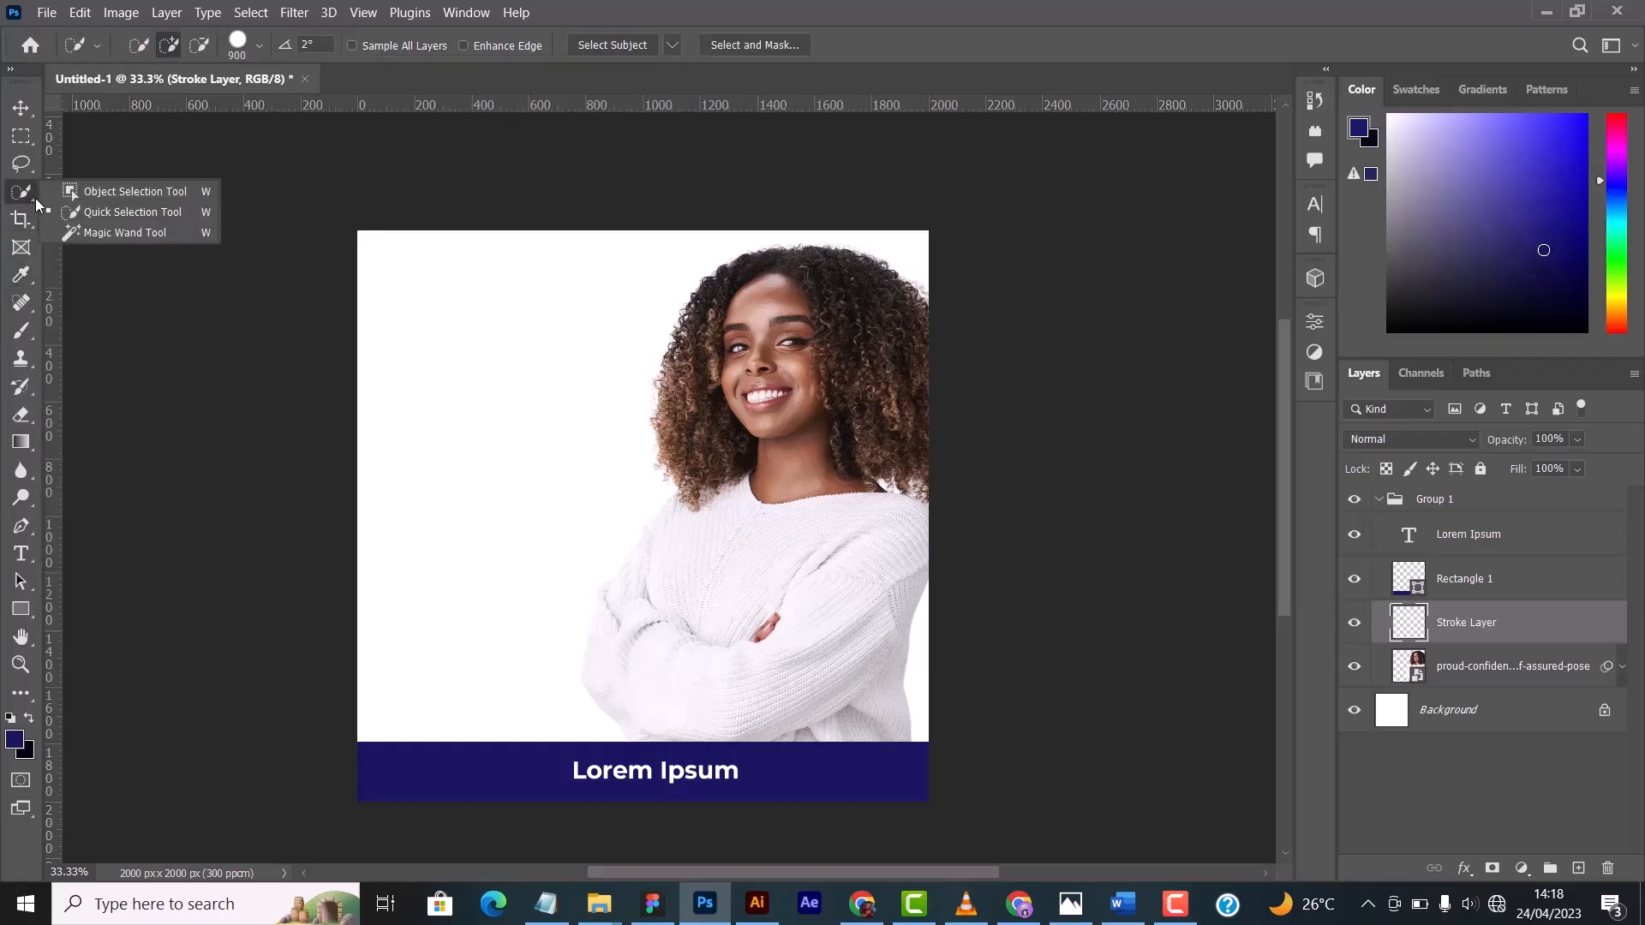
left_click(24, 168)
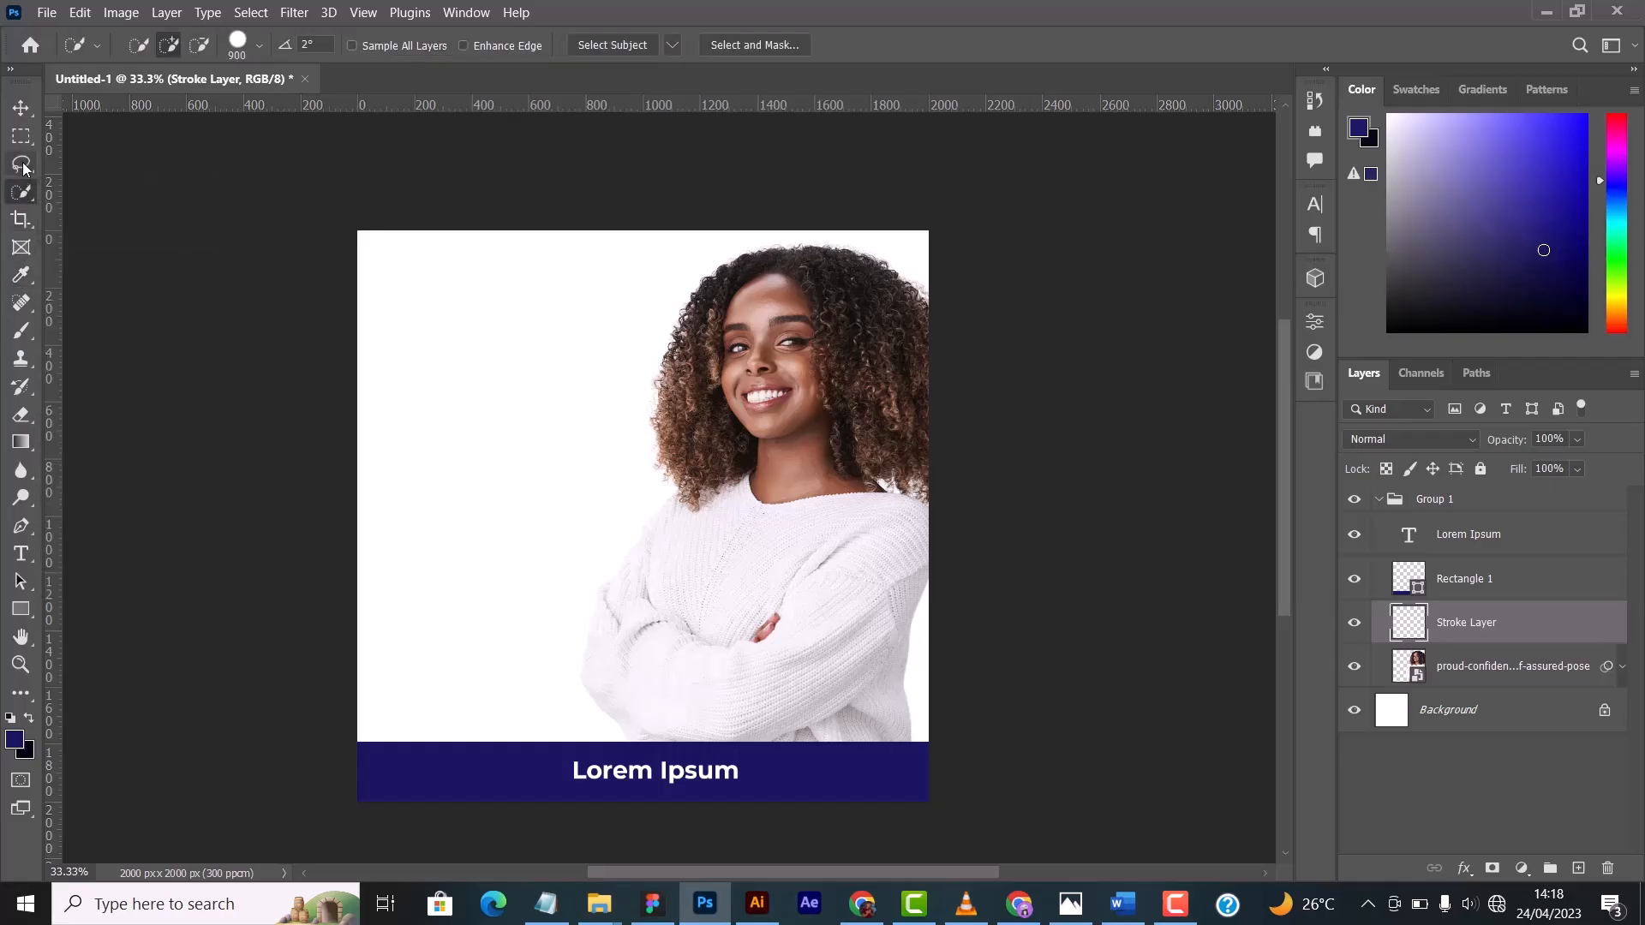
- Draw a freehand Lasso selection over the woman's face and the white area beside it, and deselect it
left_click(24, 168)
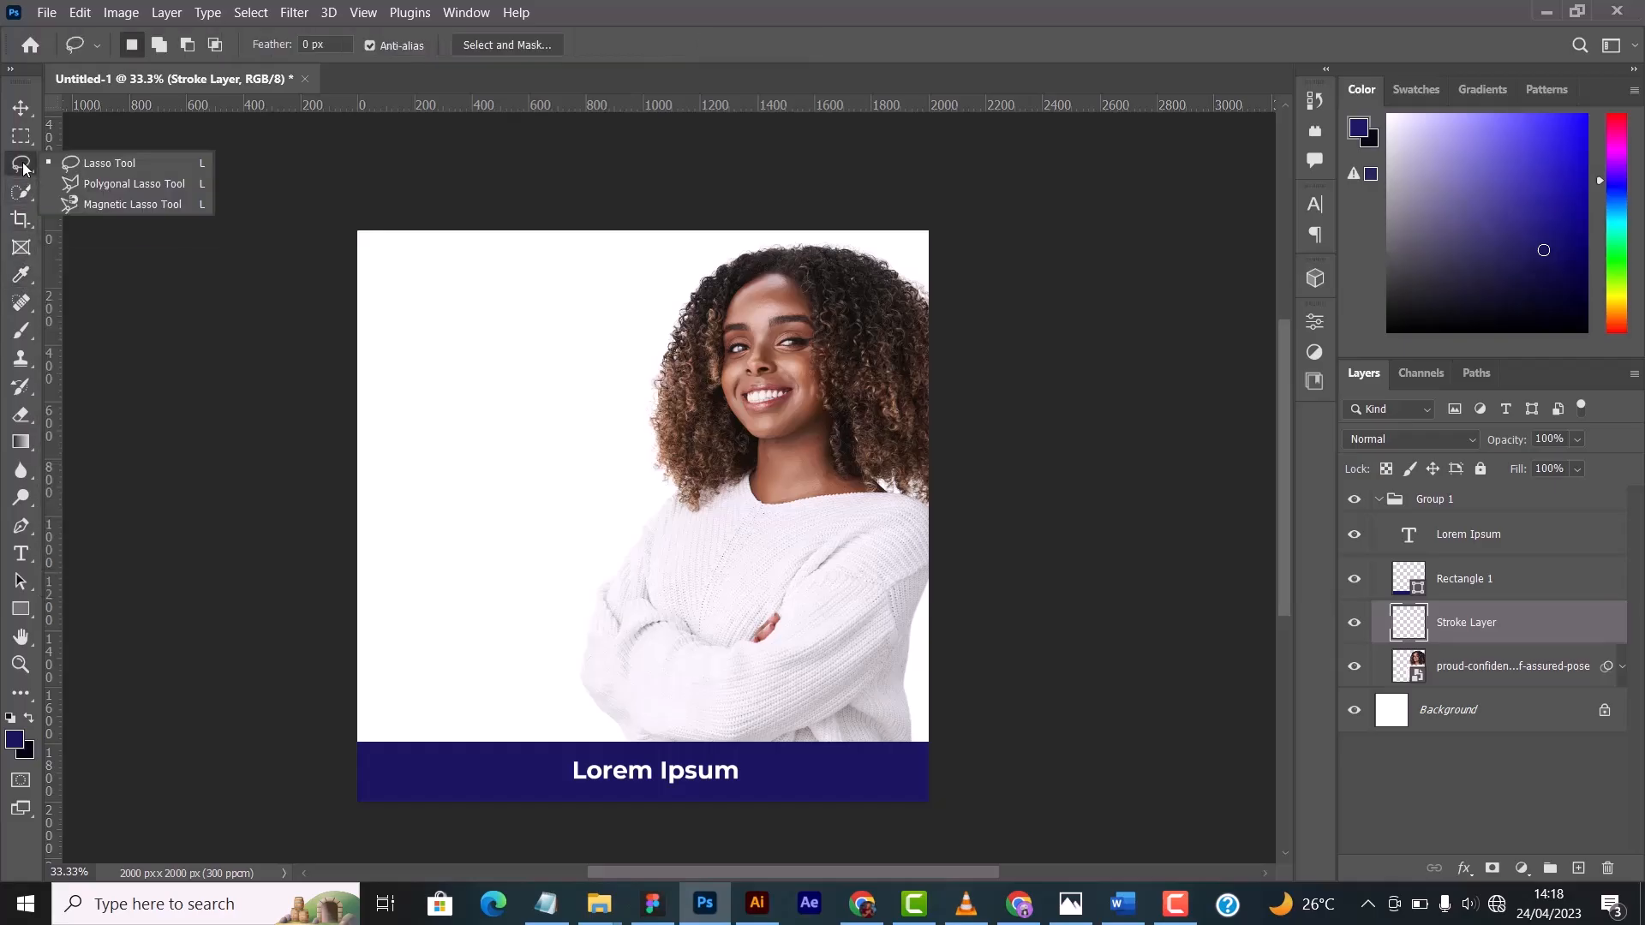
left_click(108, 166)
mouse_move(639, 255)
left_mouse_down()
mouse_move(544, 372)
mouse_move(664, 490)
mouse_move(791, 469)
mouse_move(828, 377)
mouse_move(677, 316)
left_mouse_up()
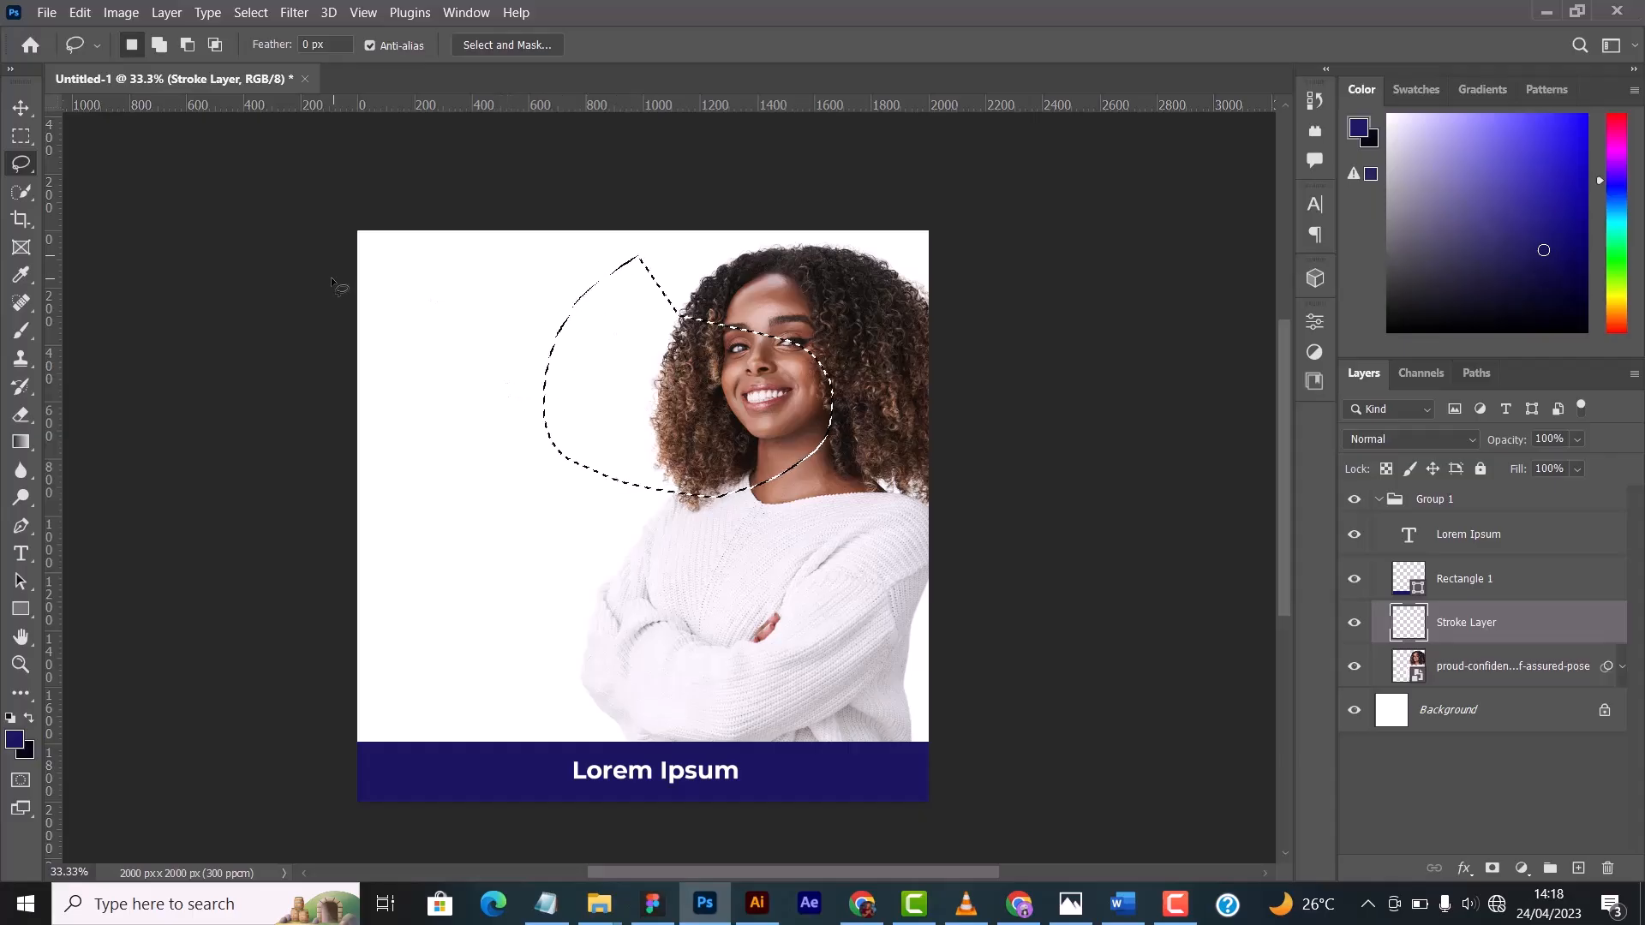
key("ctrl+d")
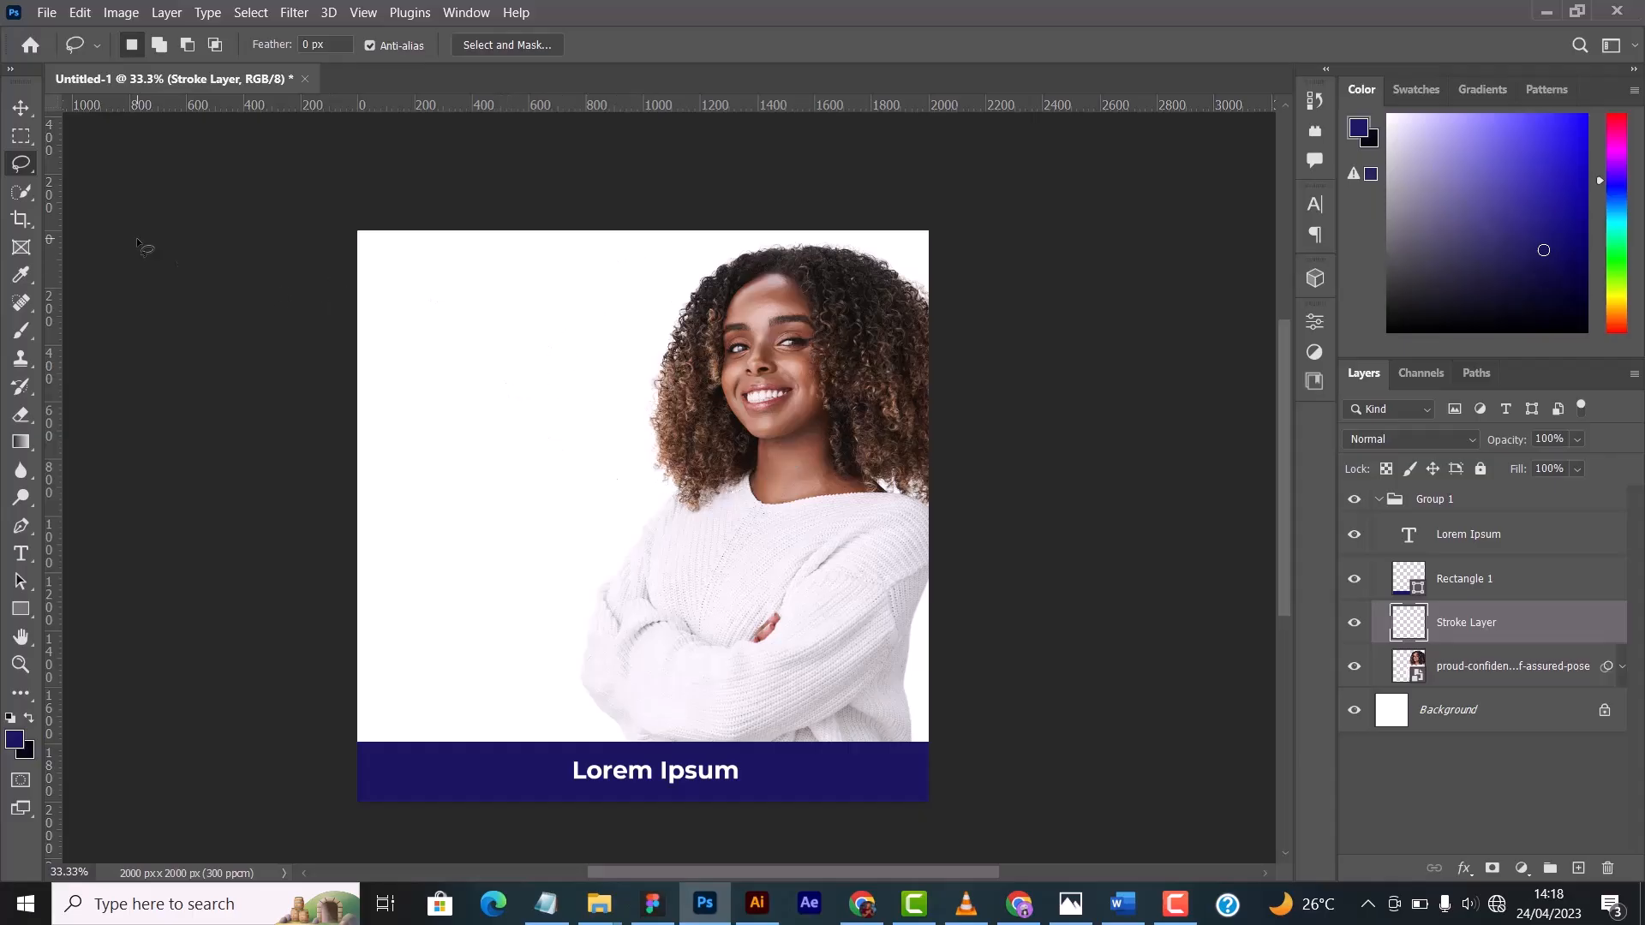
- Draw a four-sided Polygonal Lasso selection across the white area and the woman's face, and deselect it
right_click(23, 164)
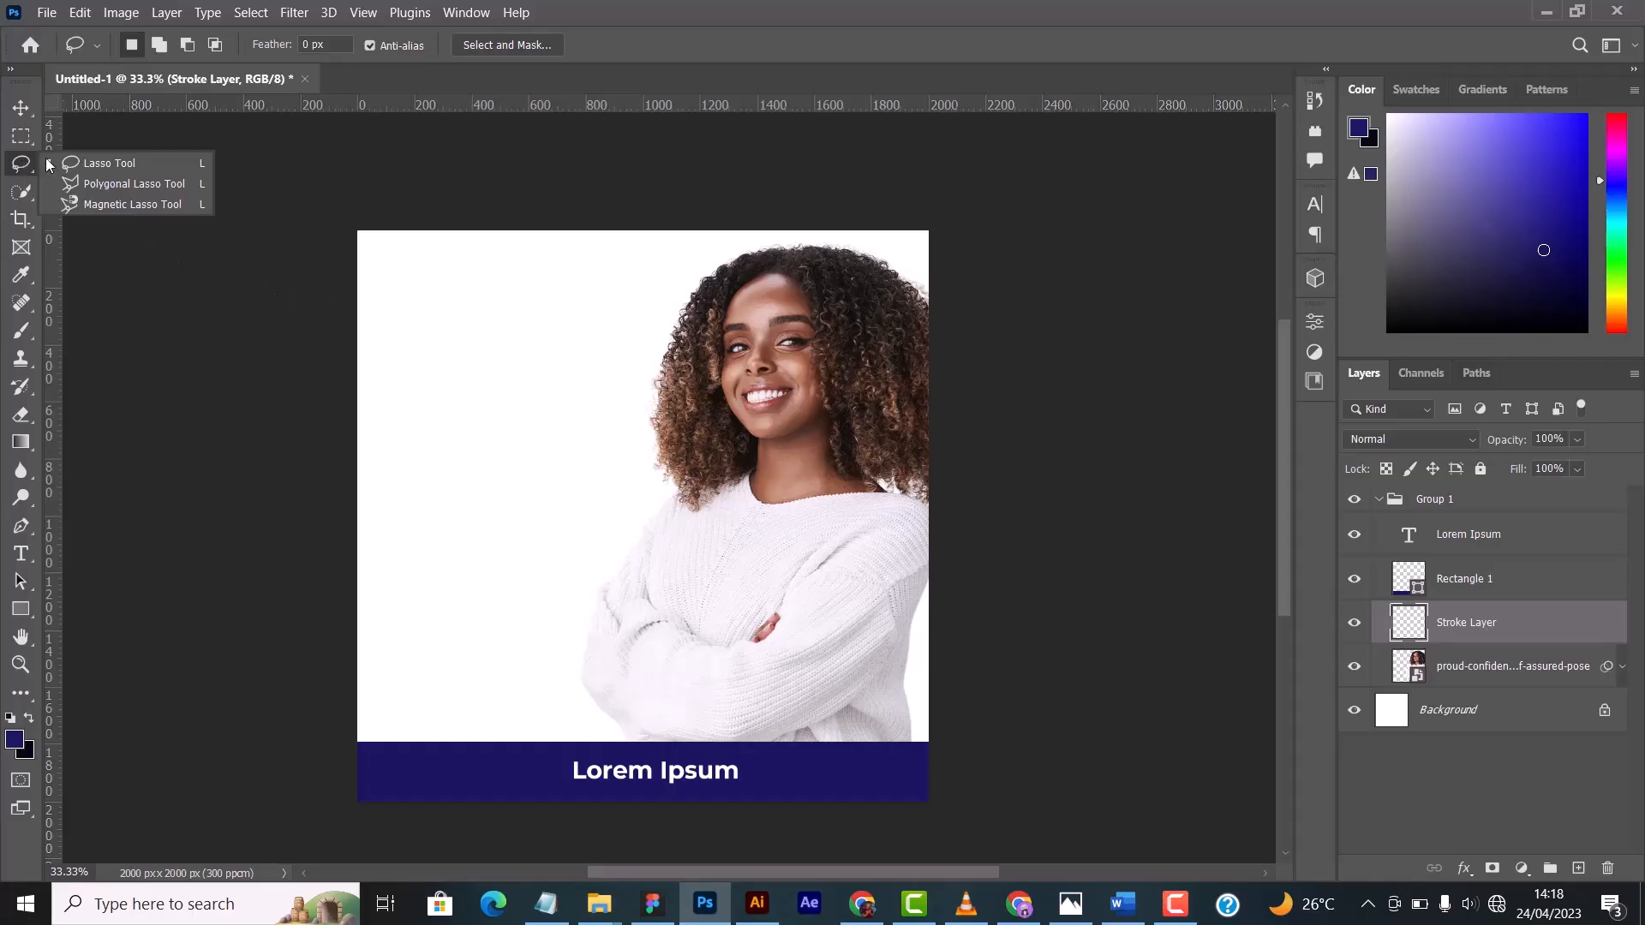
left_click(157, 185)
left_click(588, 285)
left_click(406, 489)
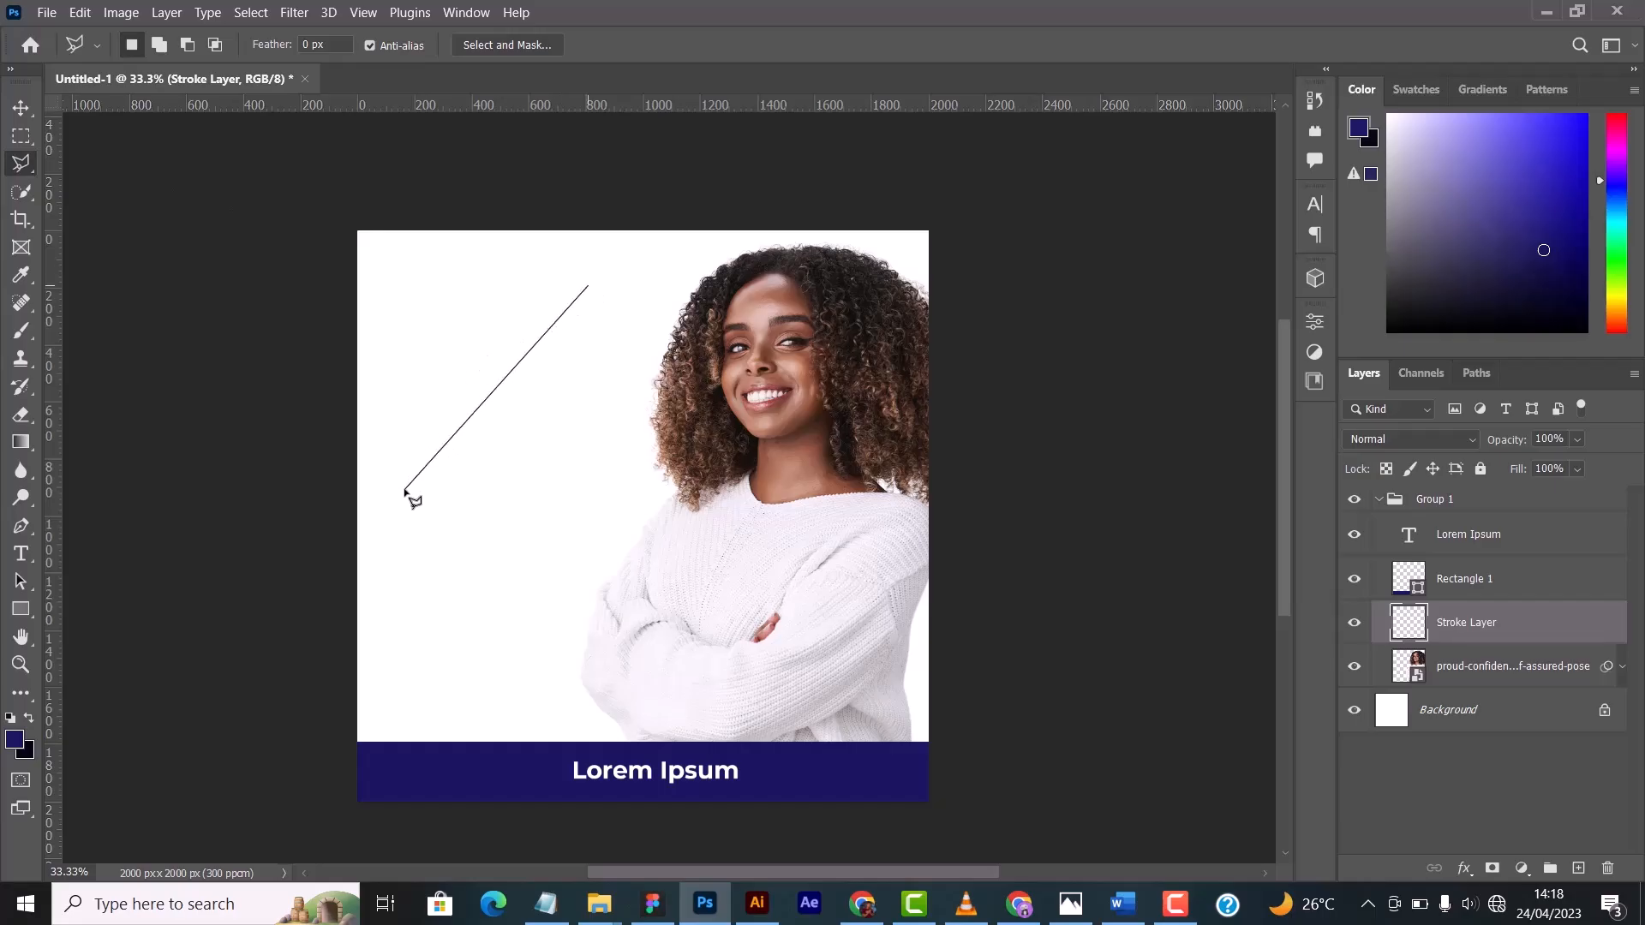
left_click(679, 533)
left_click(790, 341)
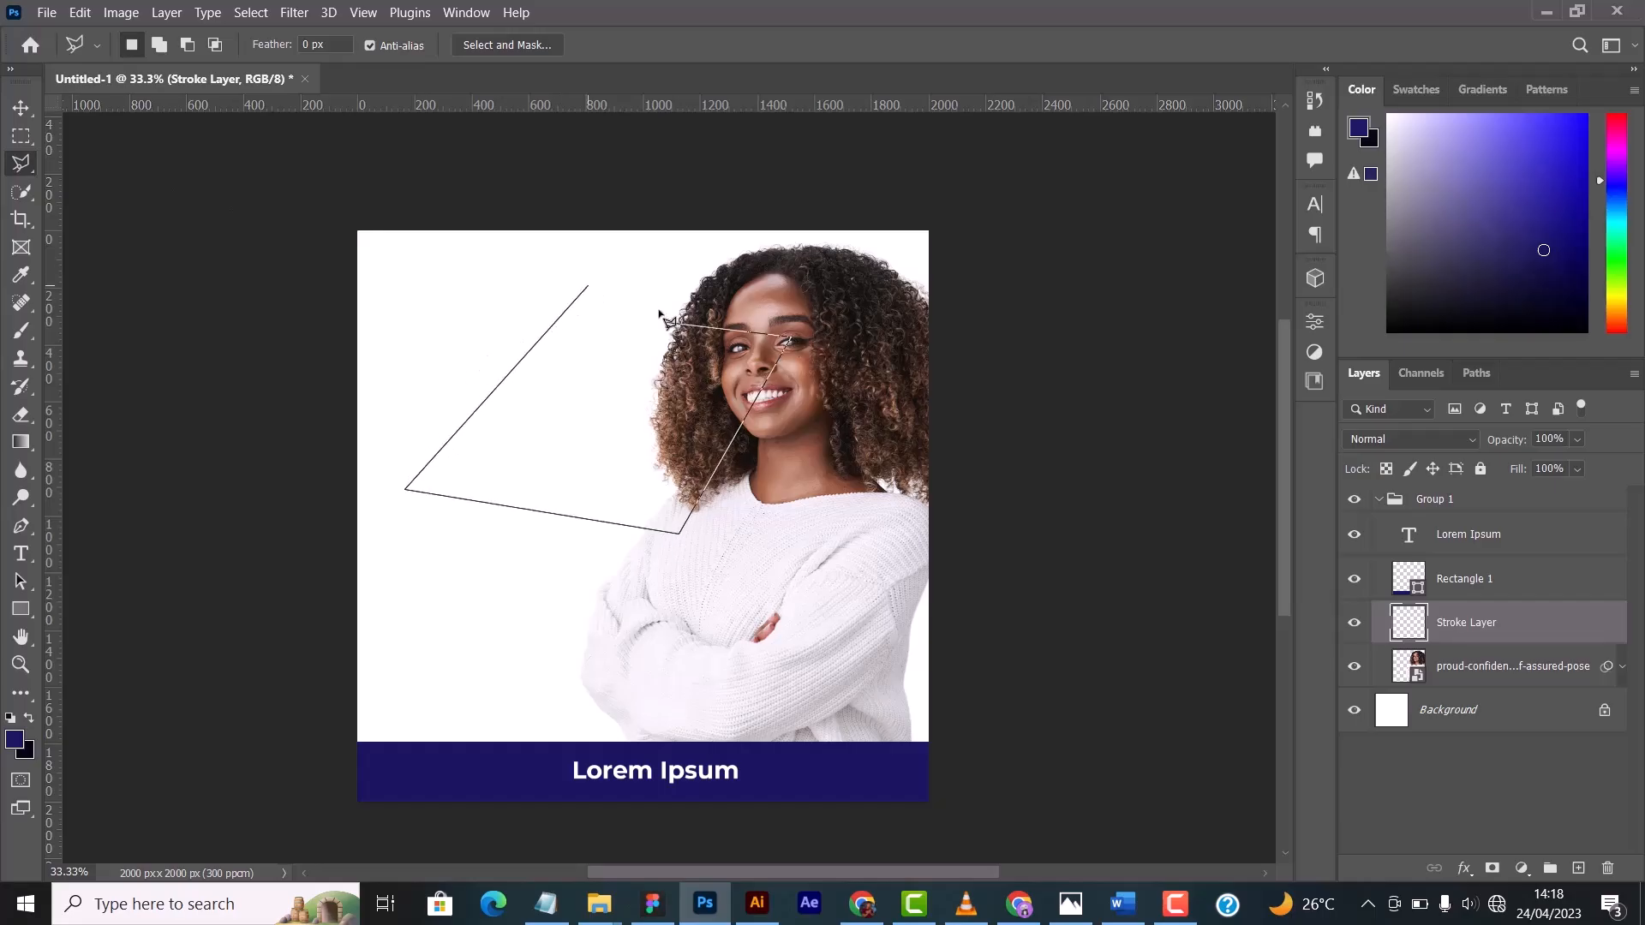
left_click(589, 288)
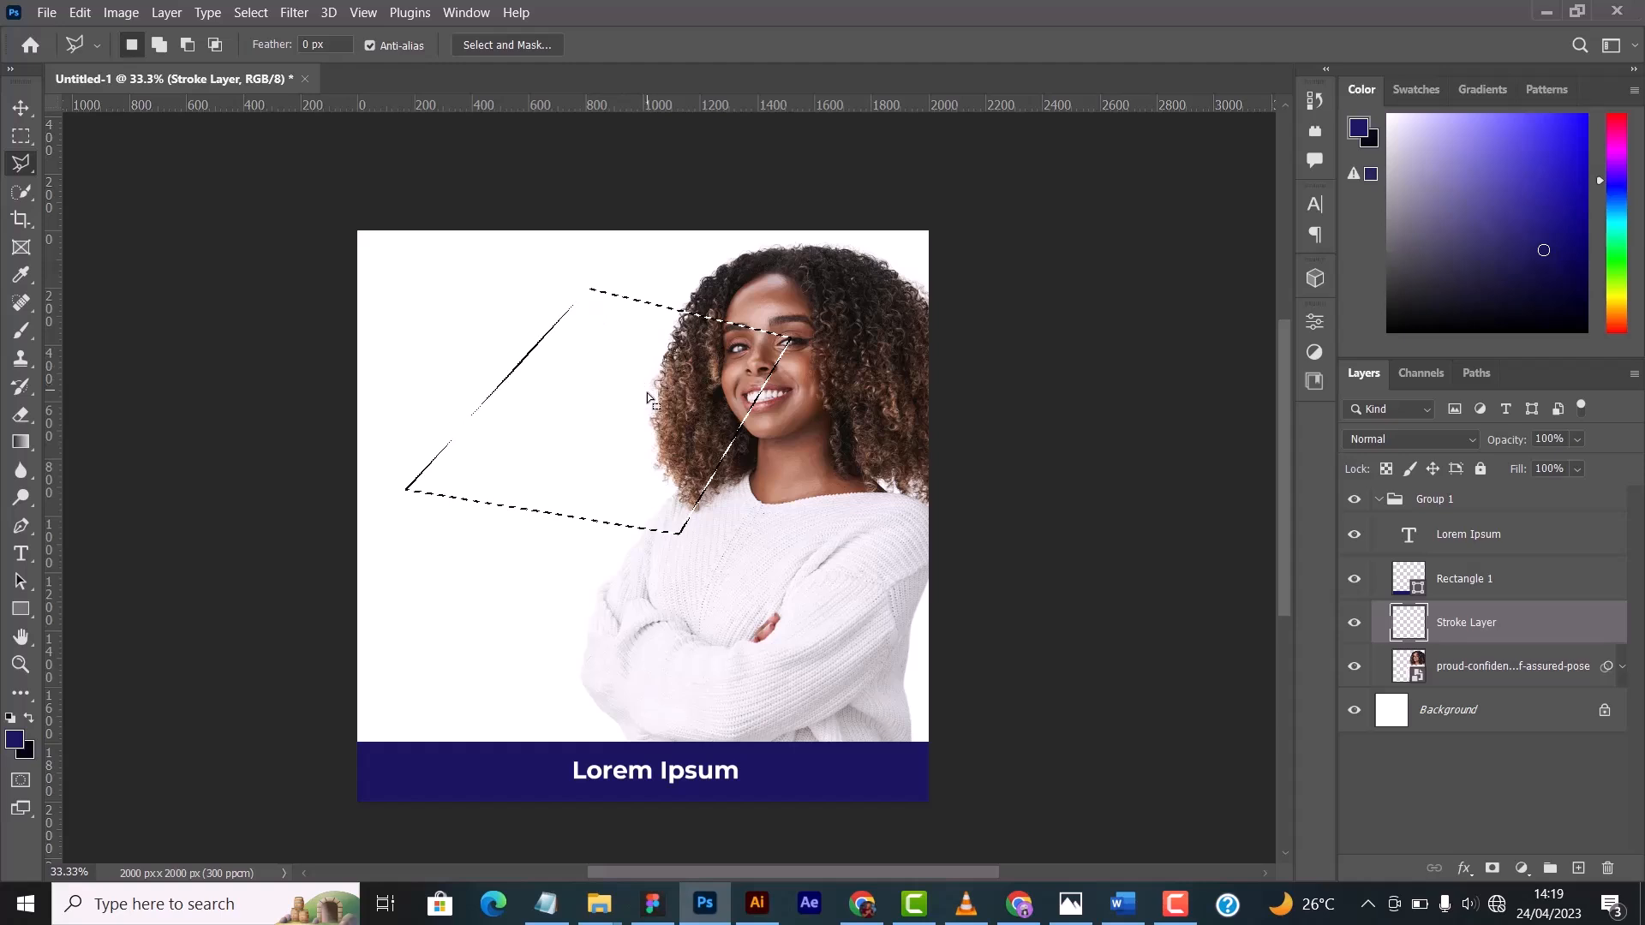
key("ctrl+d")
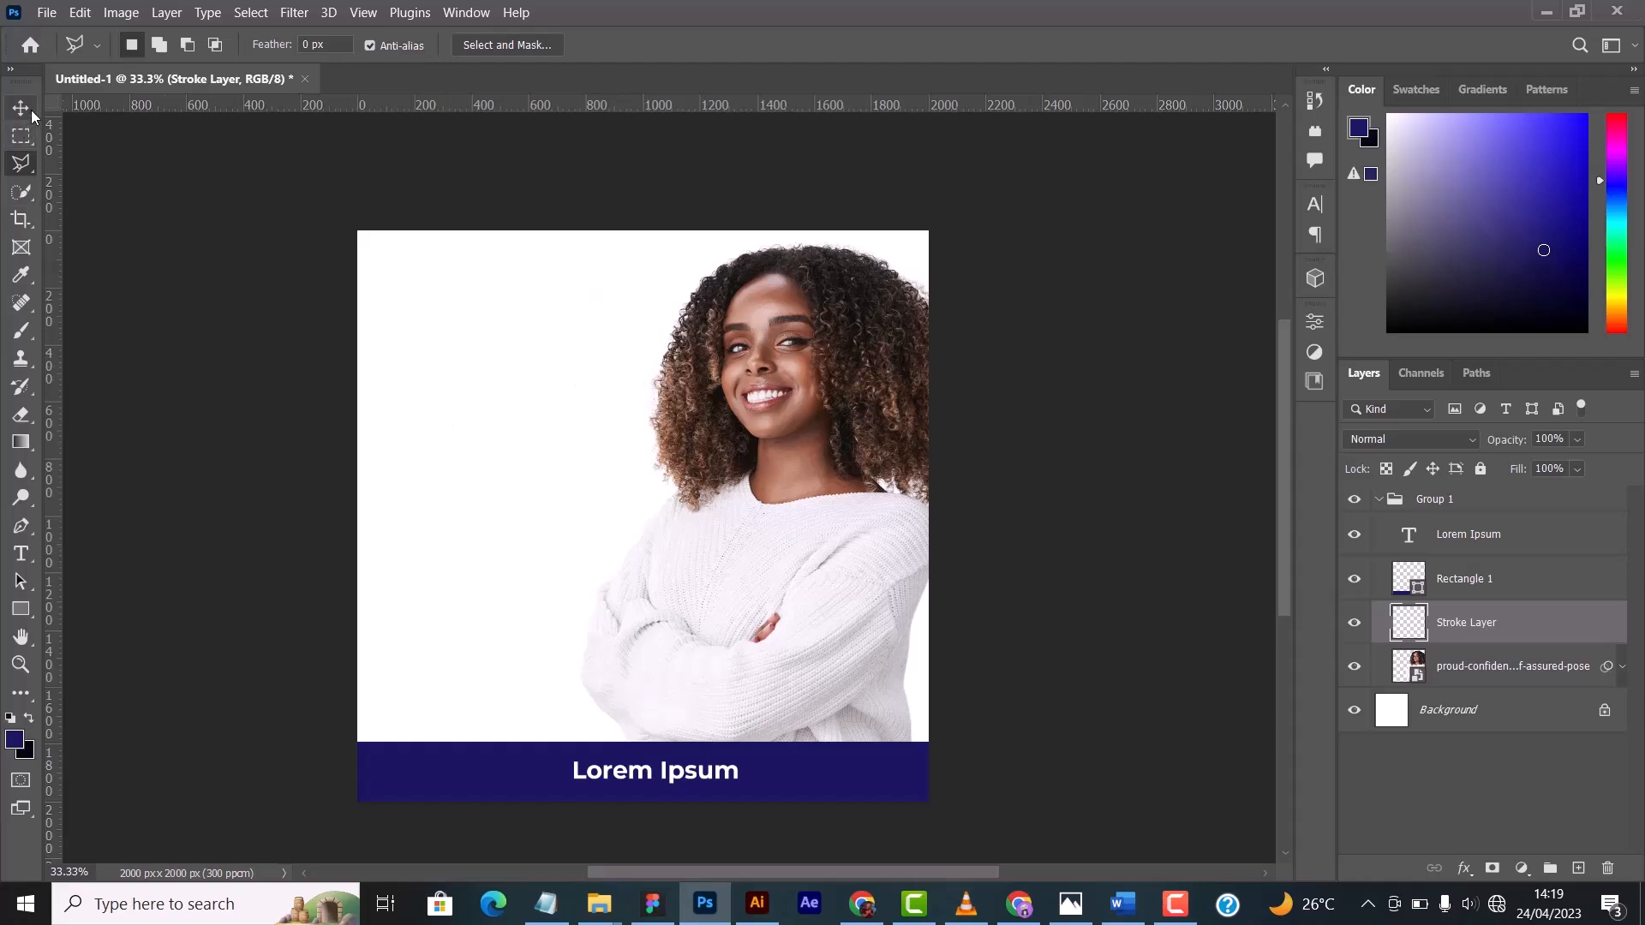
- Review the tool variants grouped with the Quick Selection, Crop and Brush tools, ending with the Brush tool active
left_click(20, 137)
left_click(23, 171)
left_click(24, 194)
right_click(25, 194)
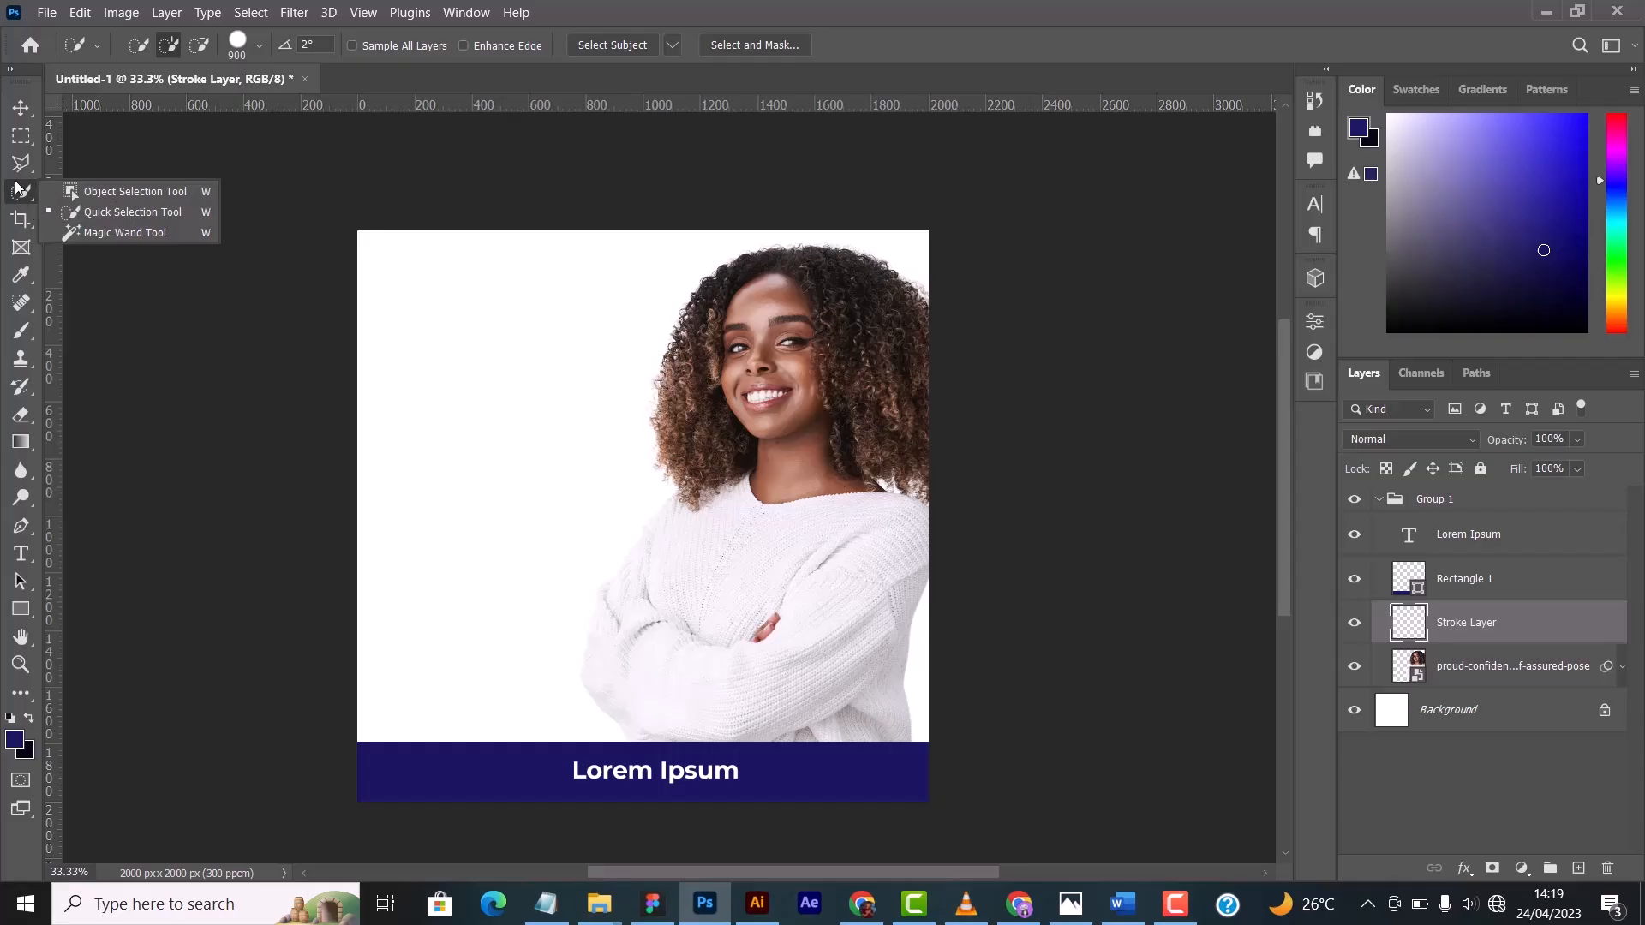
left_click(26, 195)
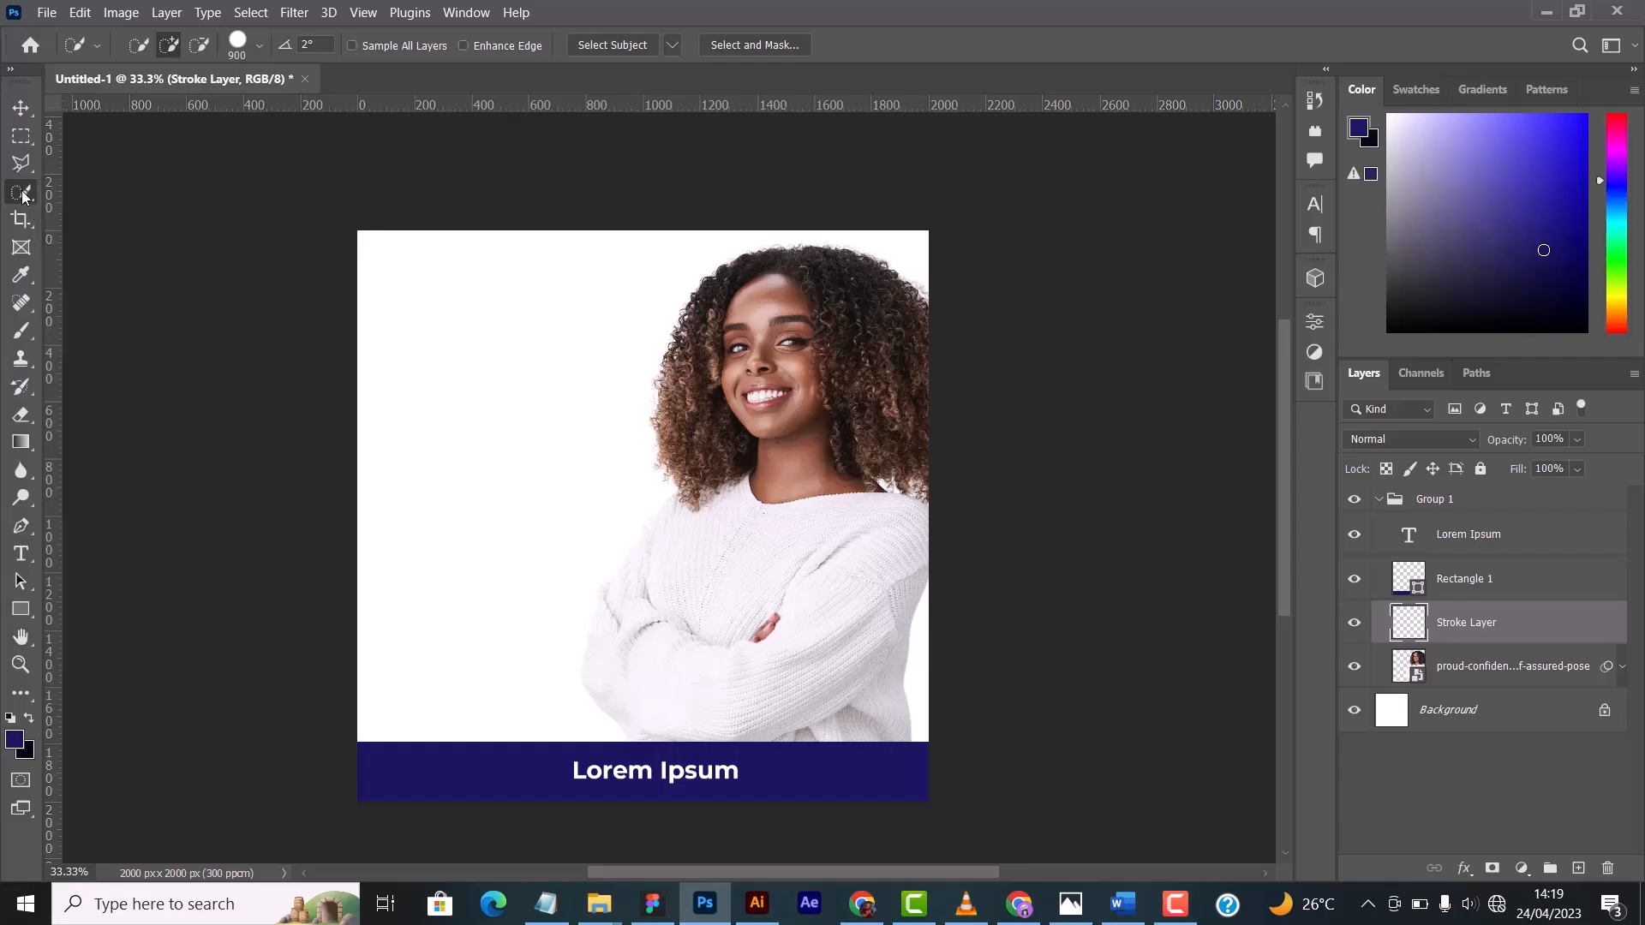
left_click(19, 225)
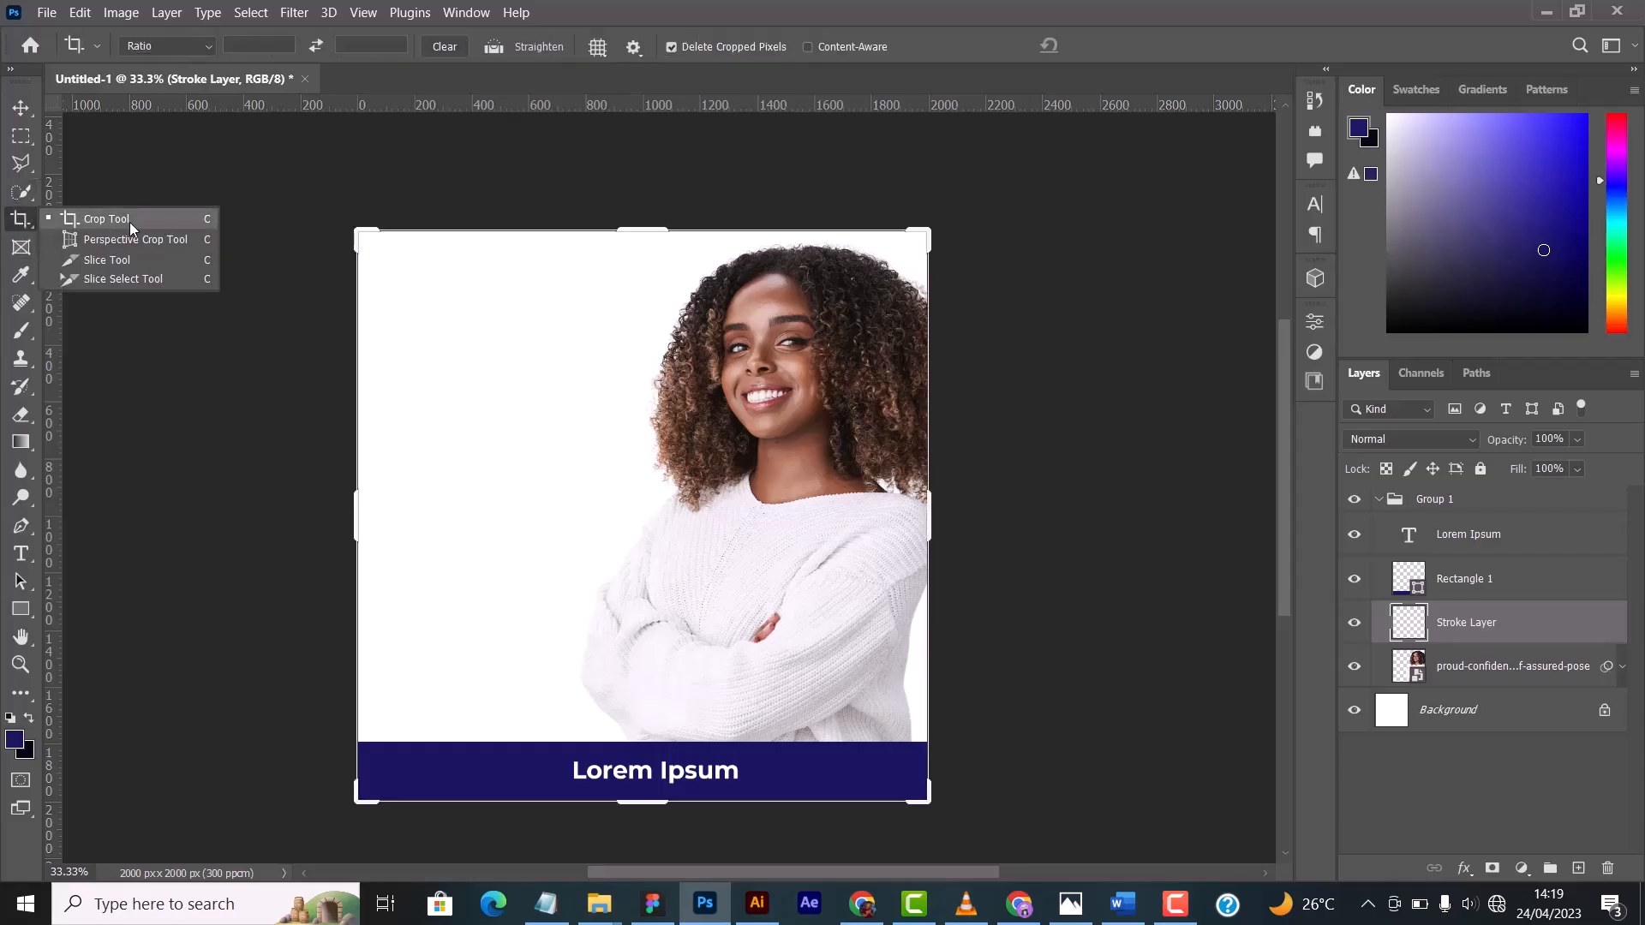
left_click(25, 230)
left_click(22, 334)
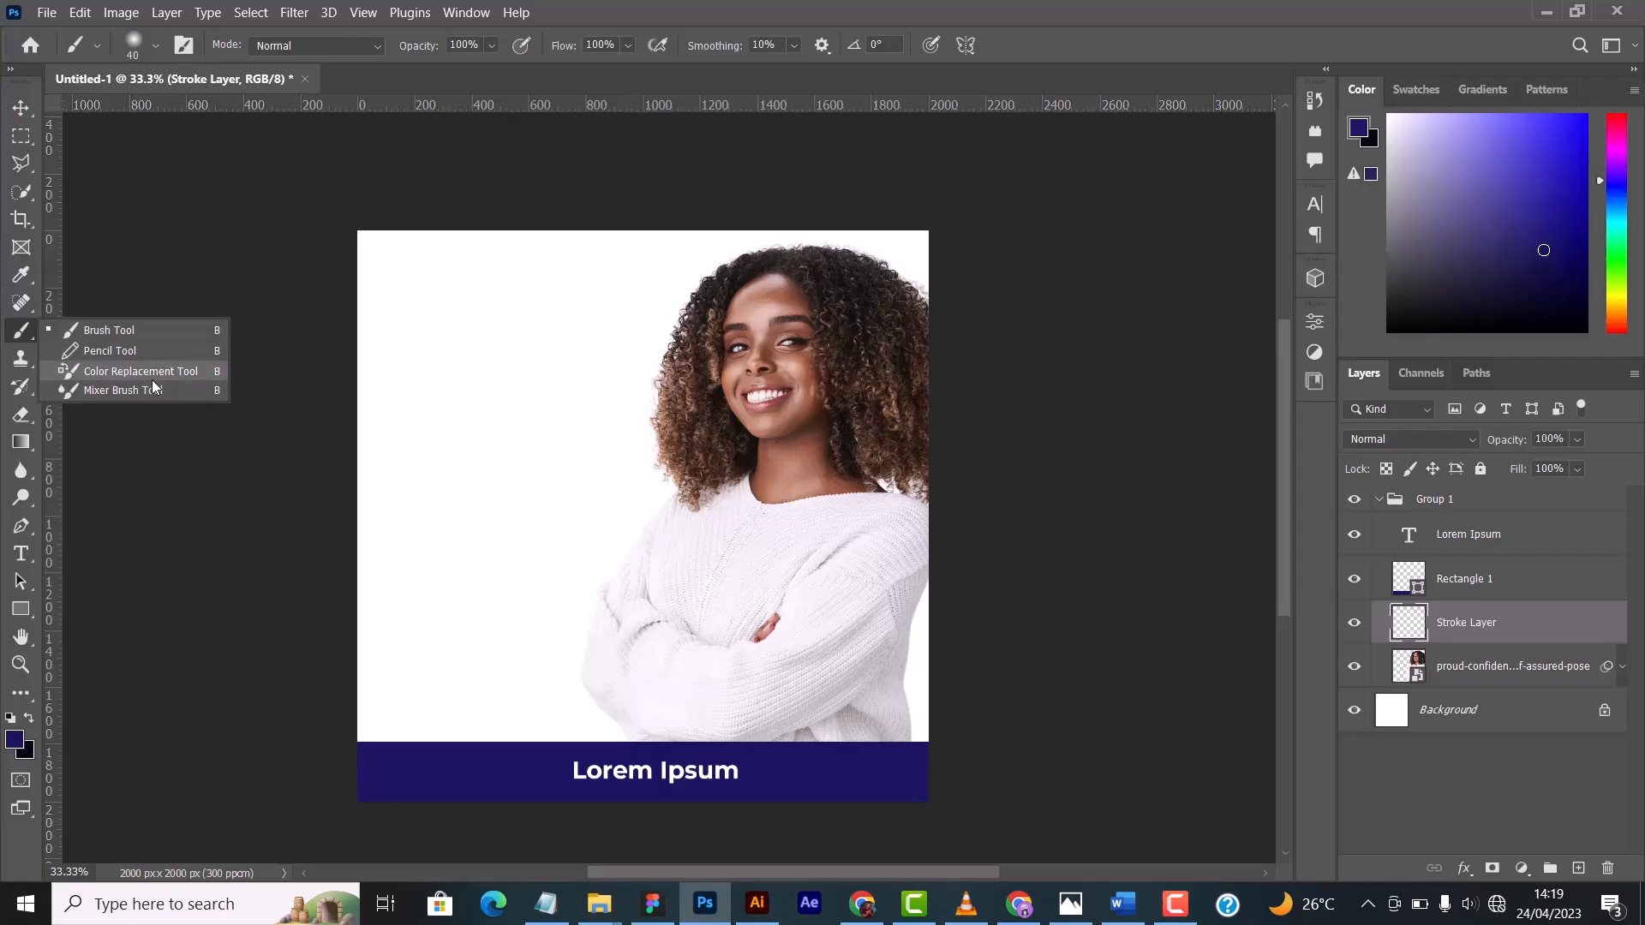
left_click(29, 337)
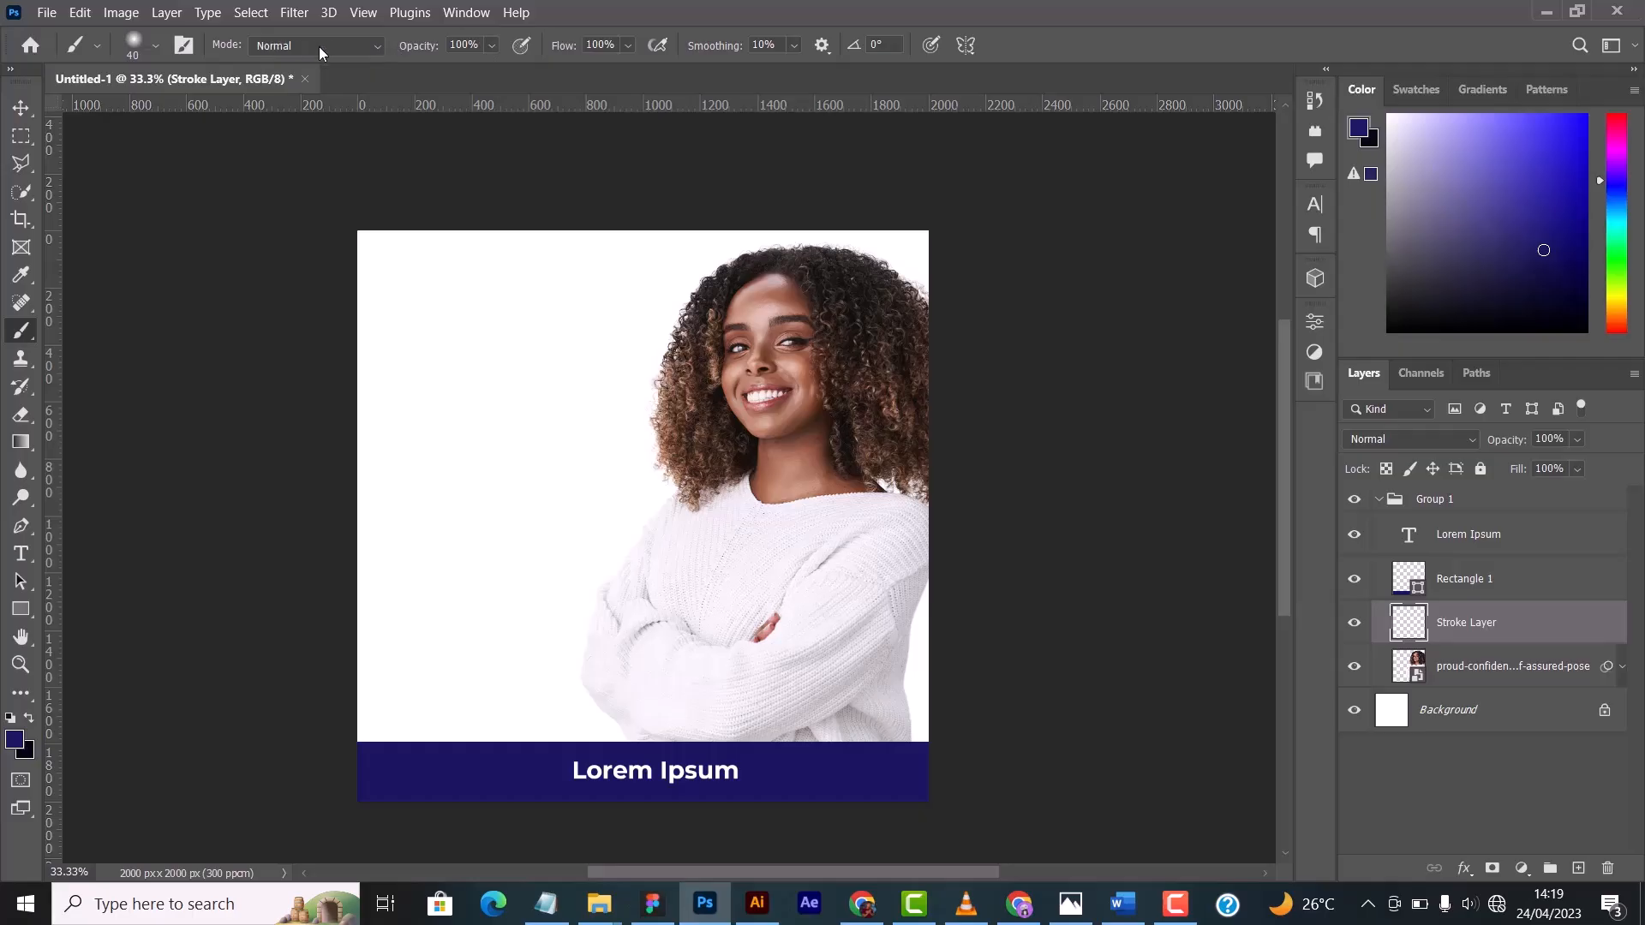
- Review the brush's blending modes without changing from Normal, and choose the Hard Round brush preset
left_click(357, 47)
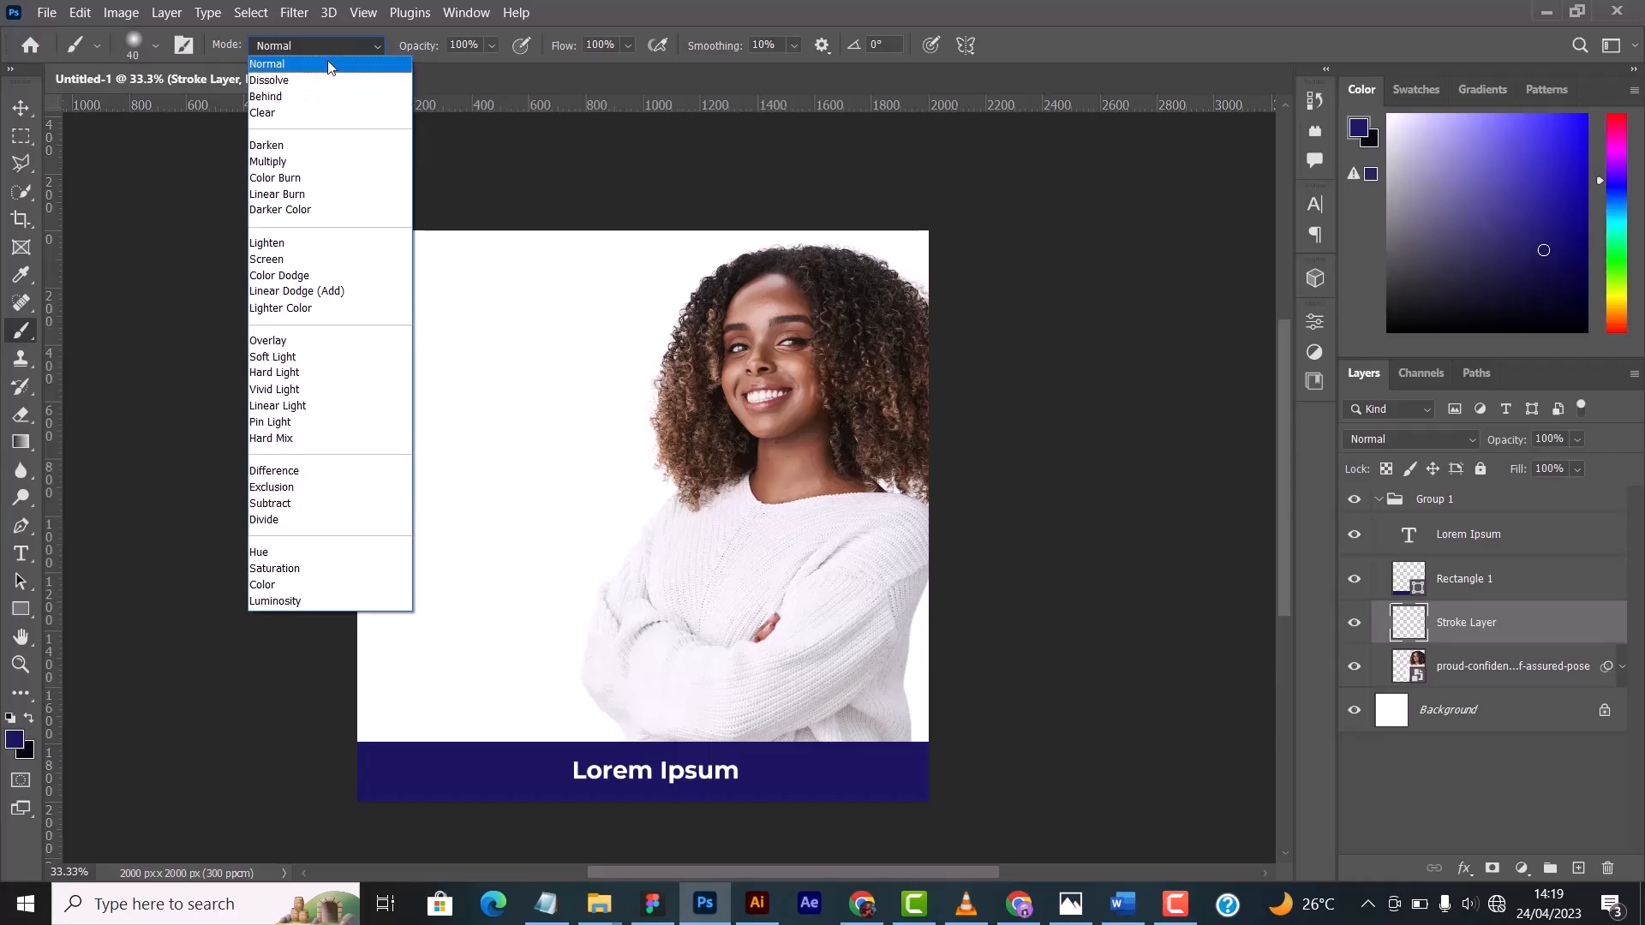
left_click(339, 40)
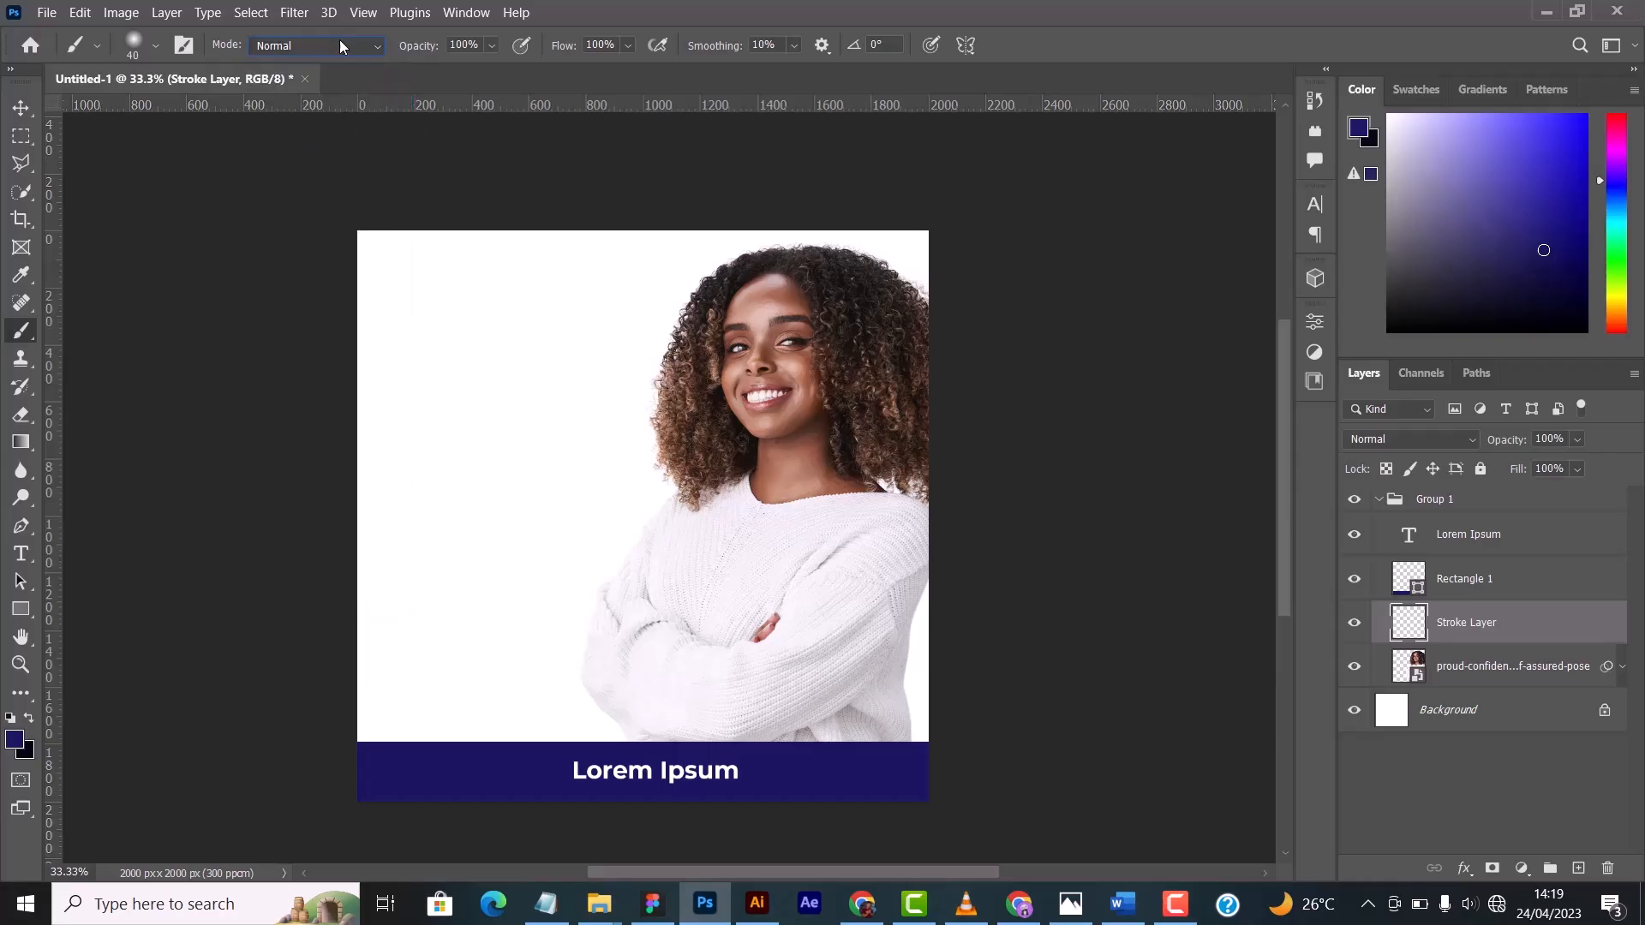
left_click(155, 46)
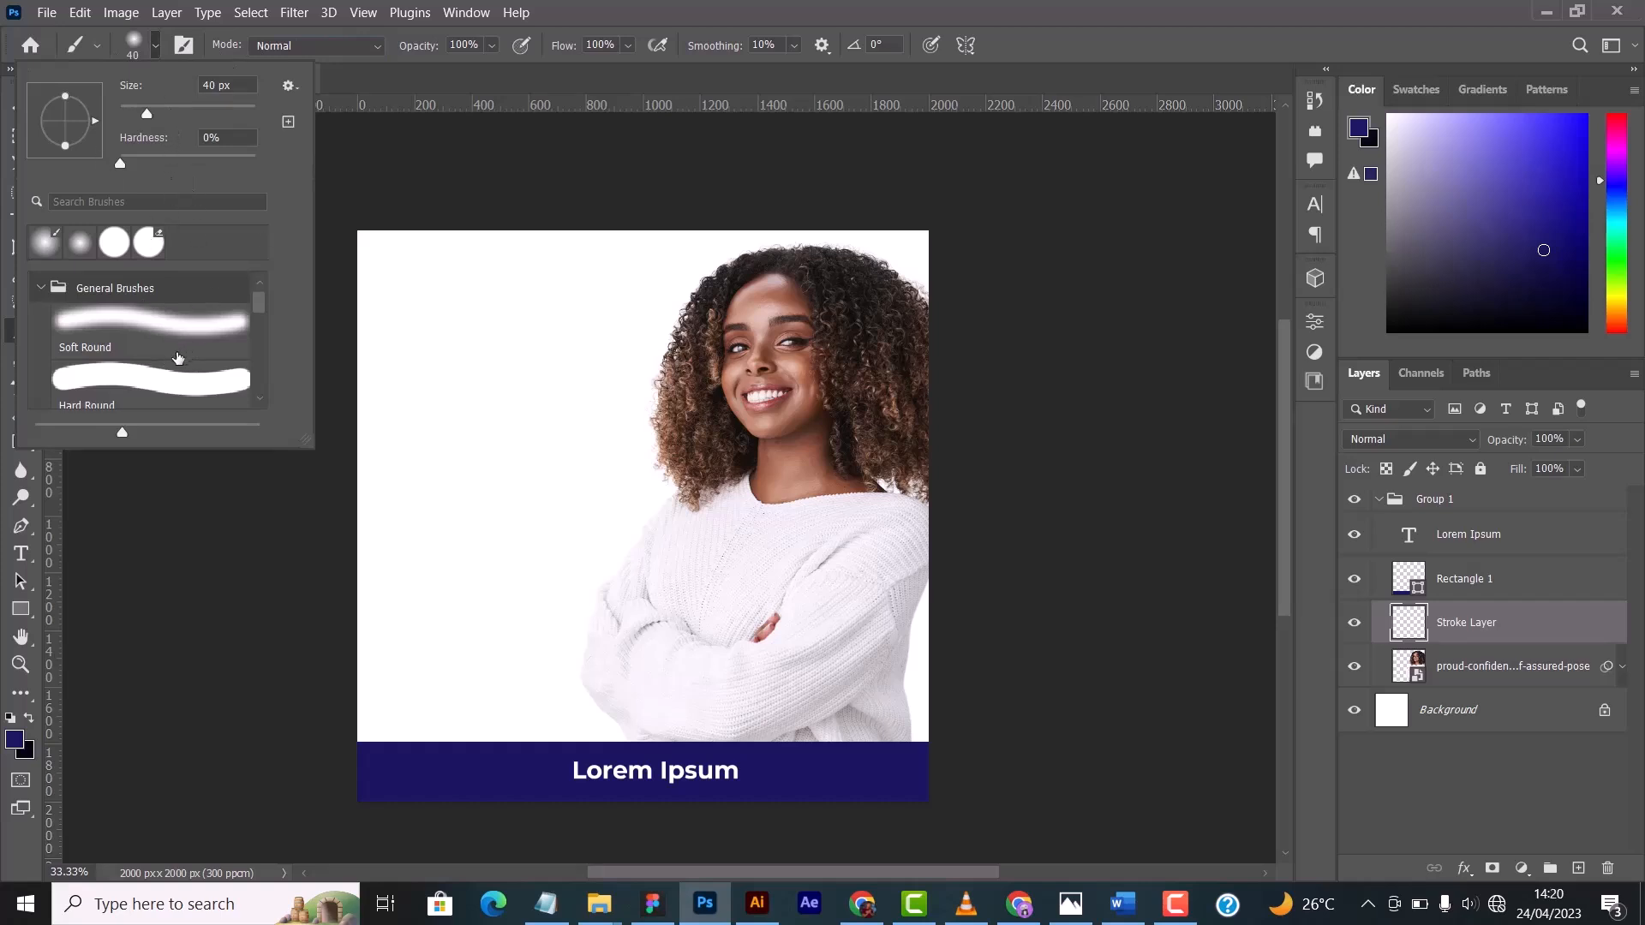
scroll(172, 358, "down", 1)
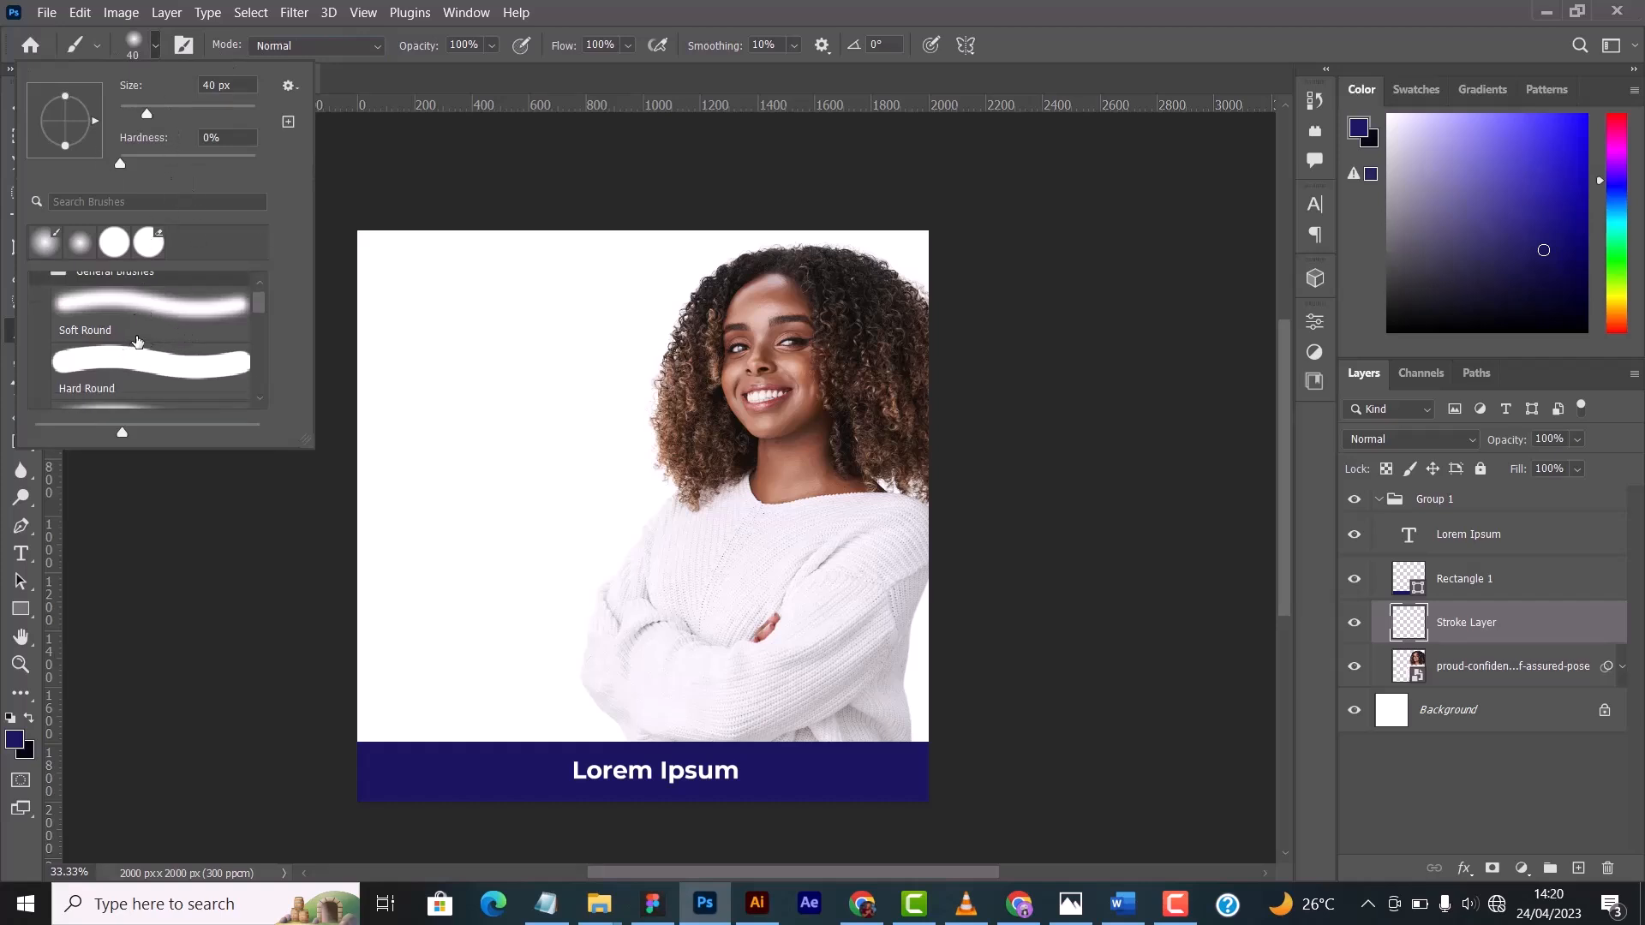
scroll(127, 370, "down", 1)
left_click(124, 354)
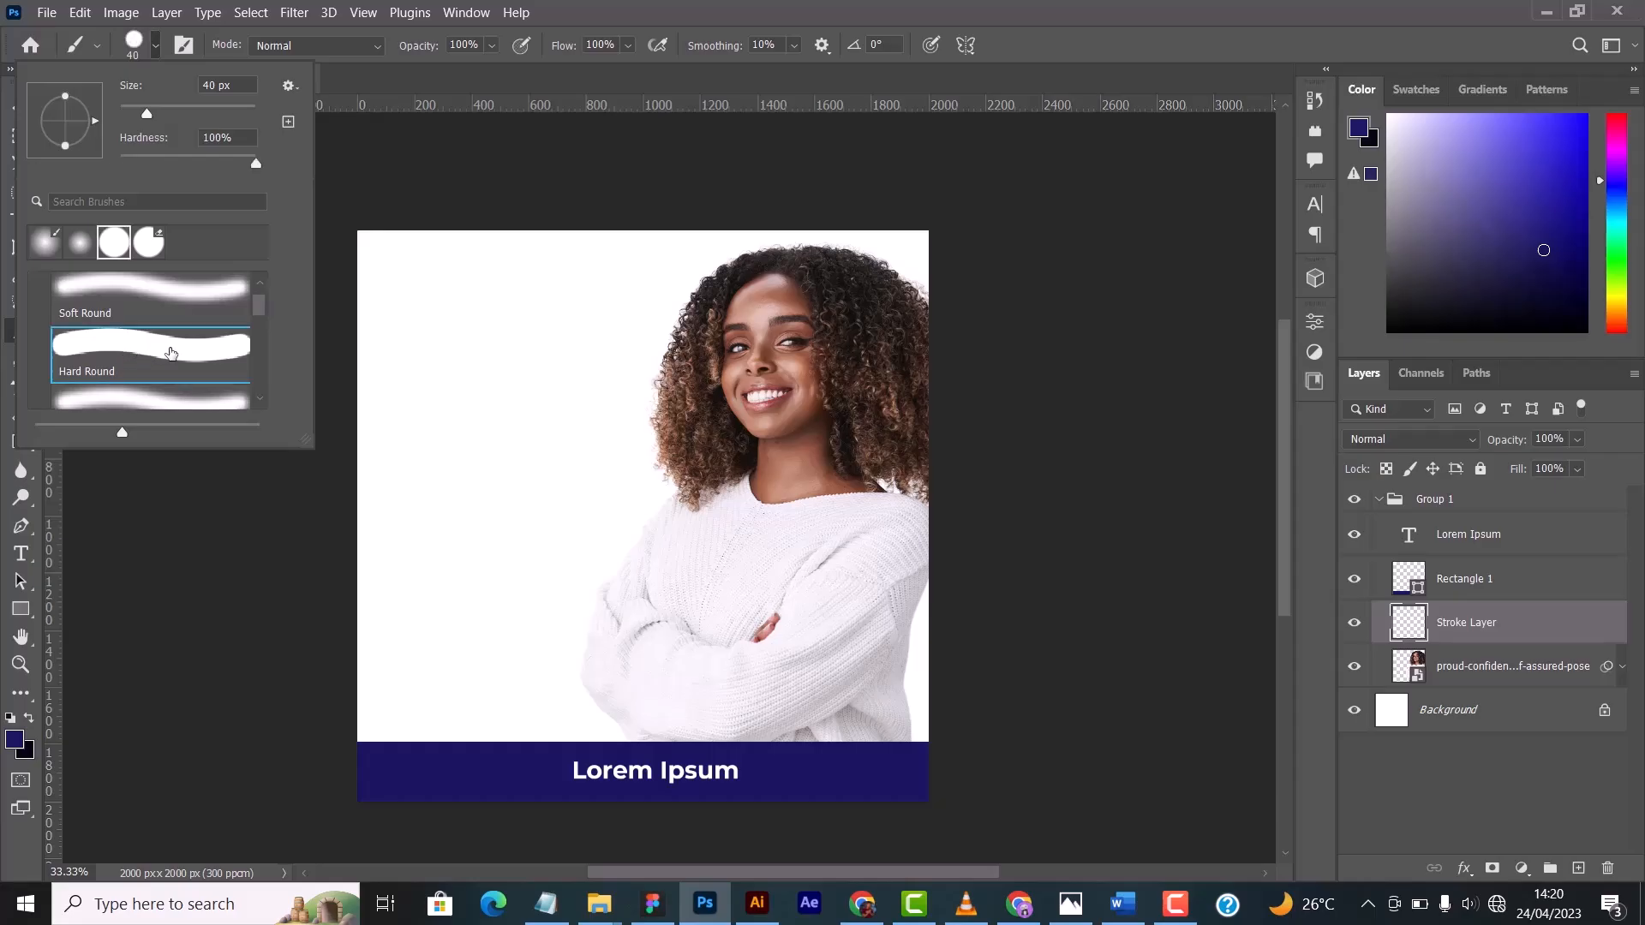
- Browse the brush presets in the Free Name Photoshop Brushes 2 folder and examine the preset options, including Import Brushes
scroll(182, 350, "down", 1)
scroll(184, 347, "down", 4)
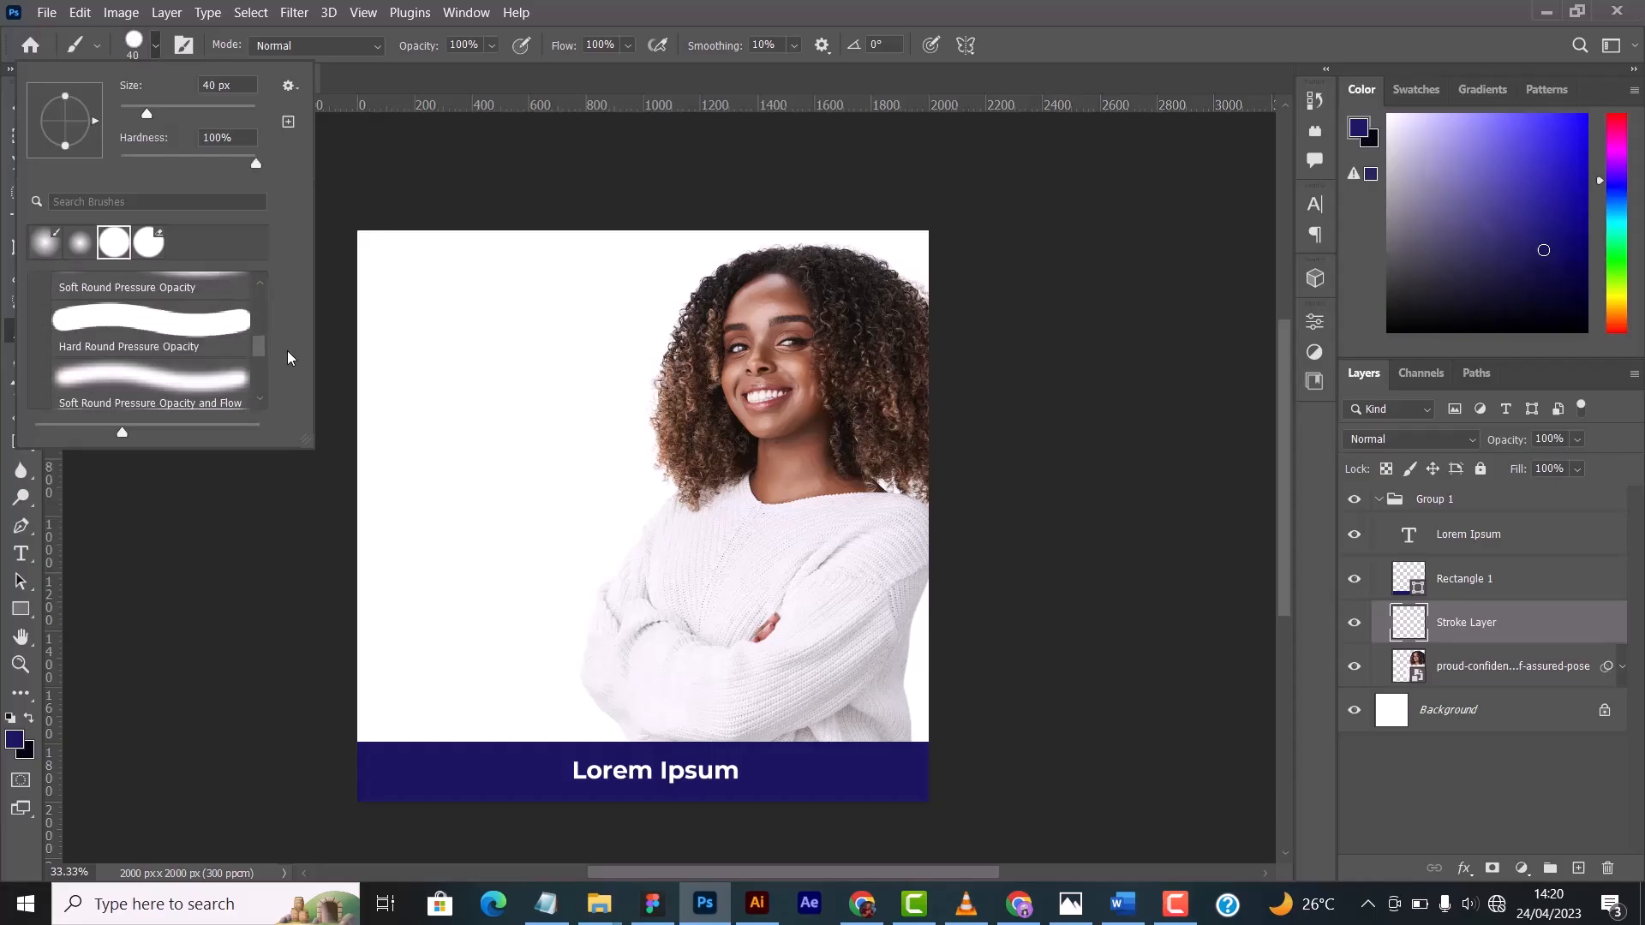
scroll(226, 348, "down", 3)
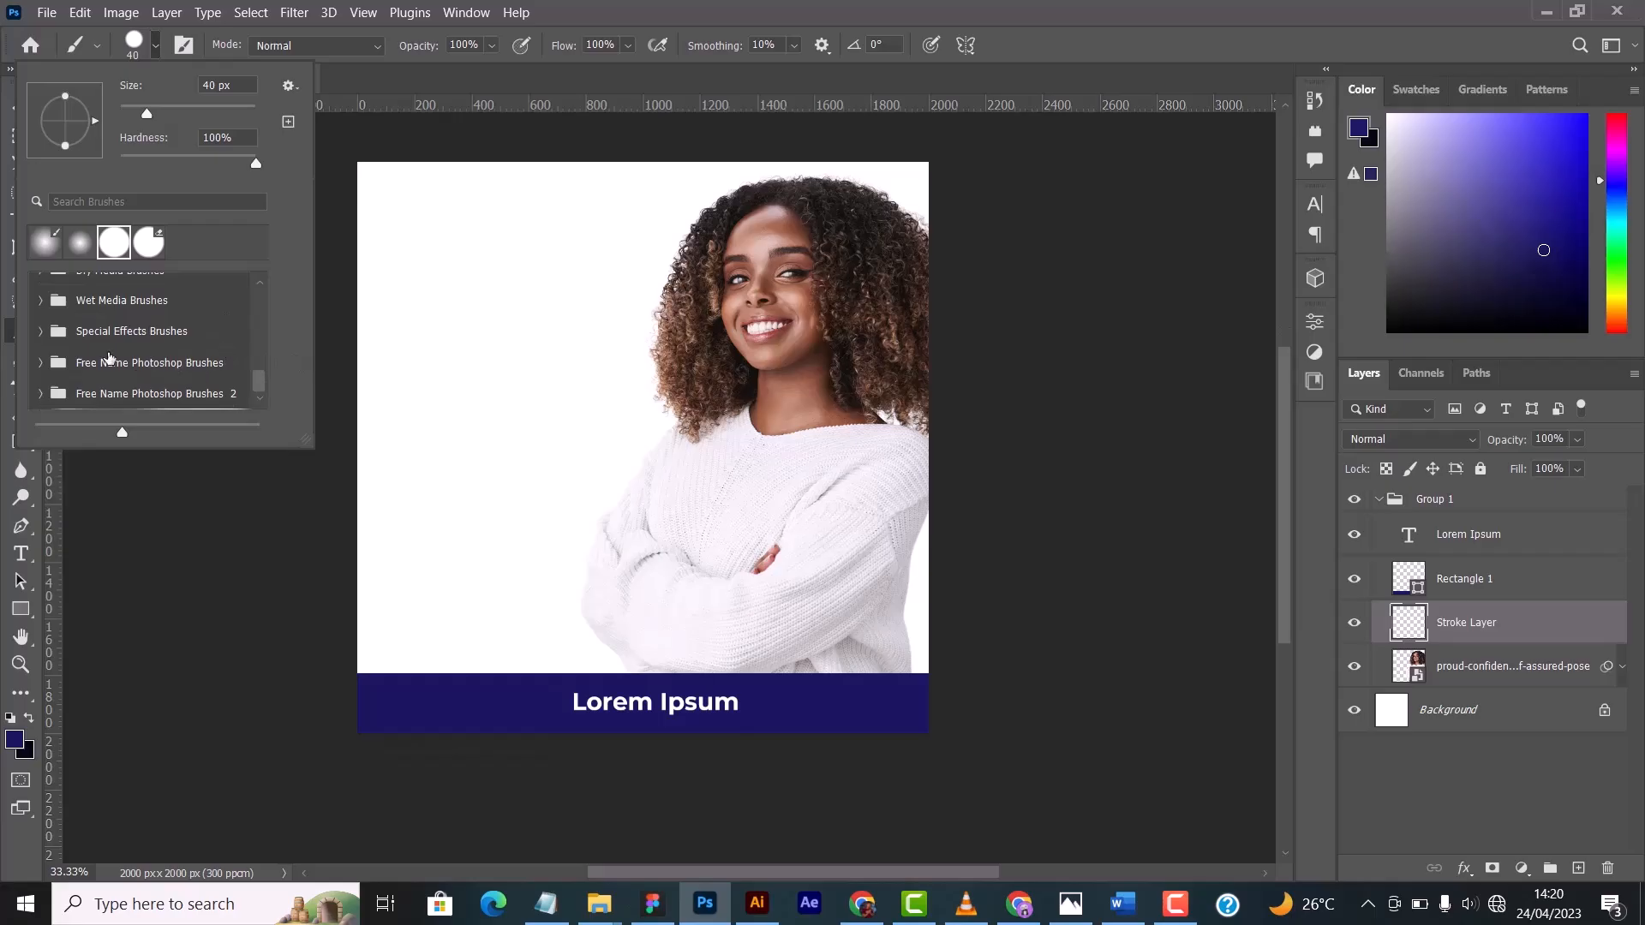
left_click(41, 394)
scroll(151, 358, "down", 3)
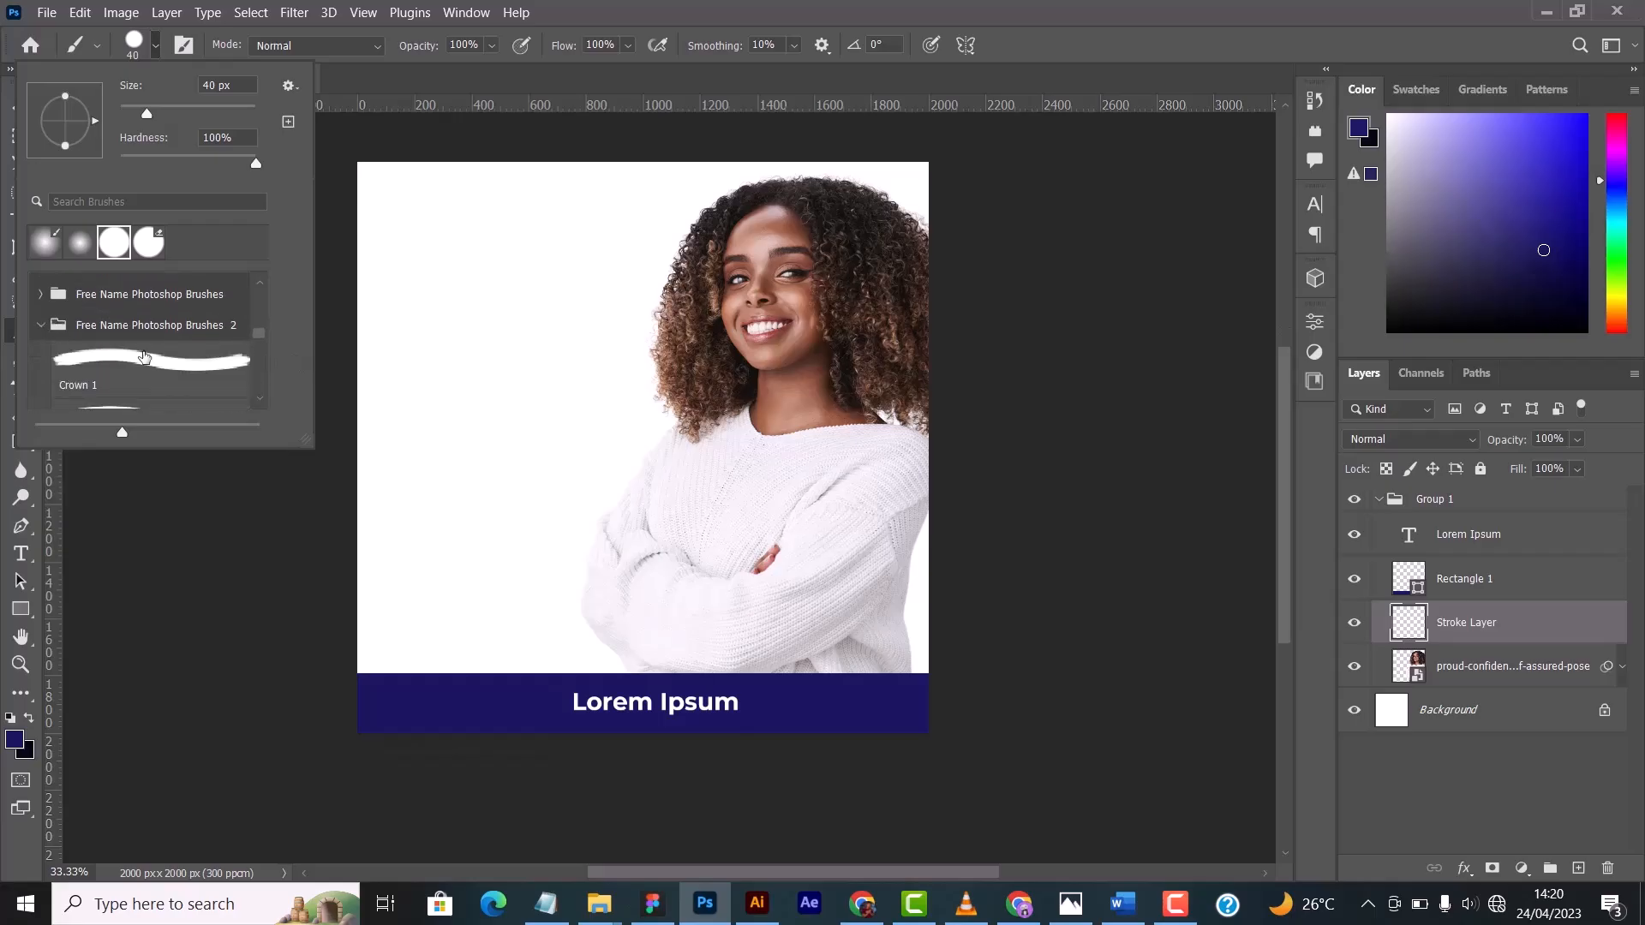
scroll(151, 358, "down", 6)
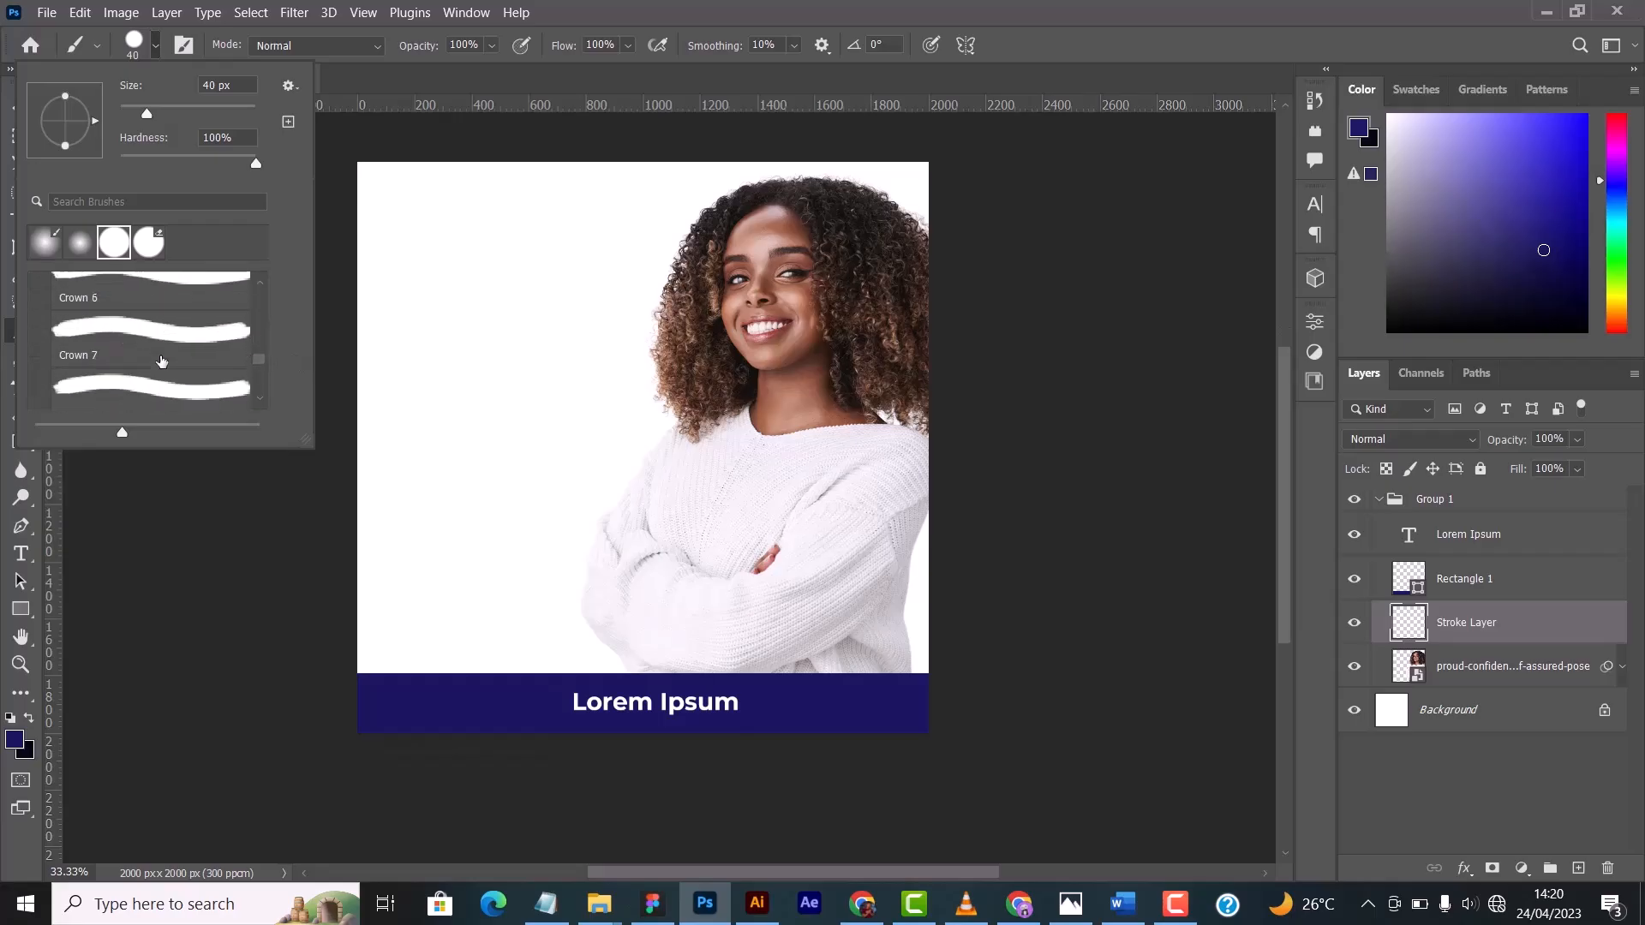
scroll(167, 360, "down", 4)
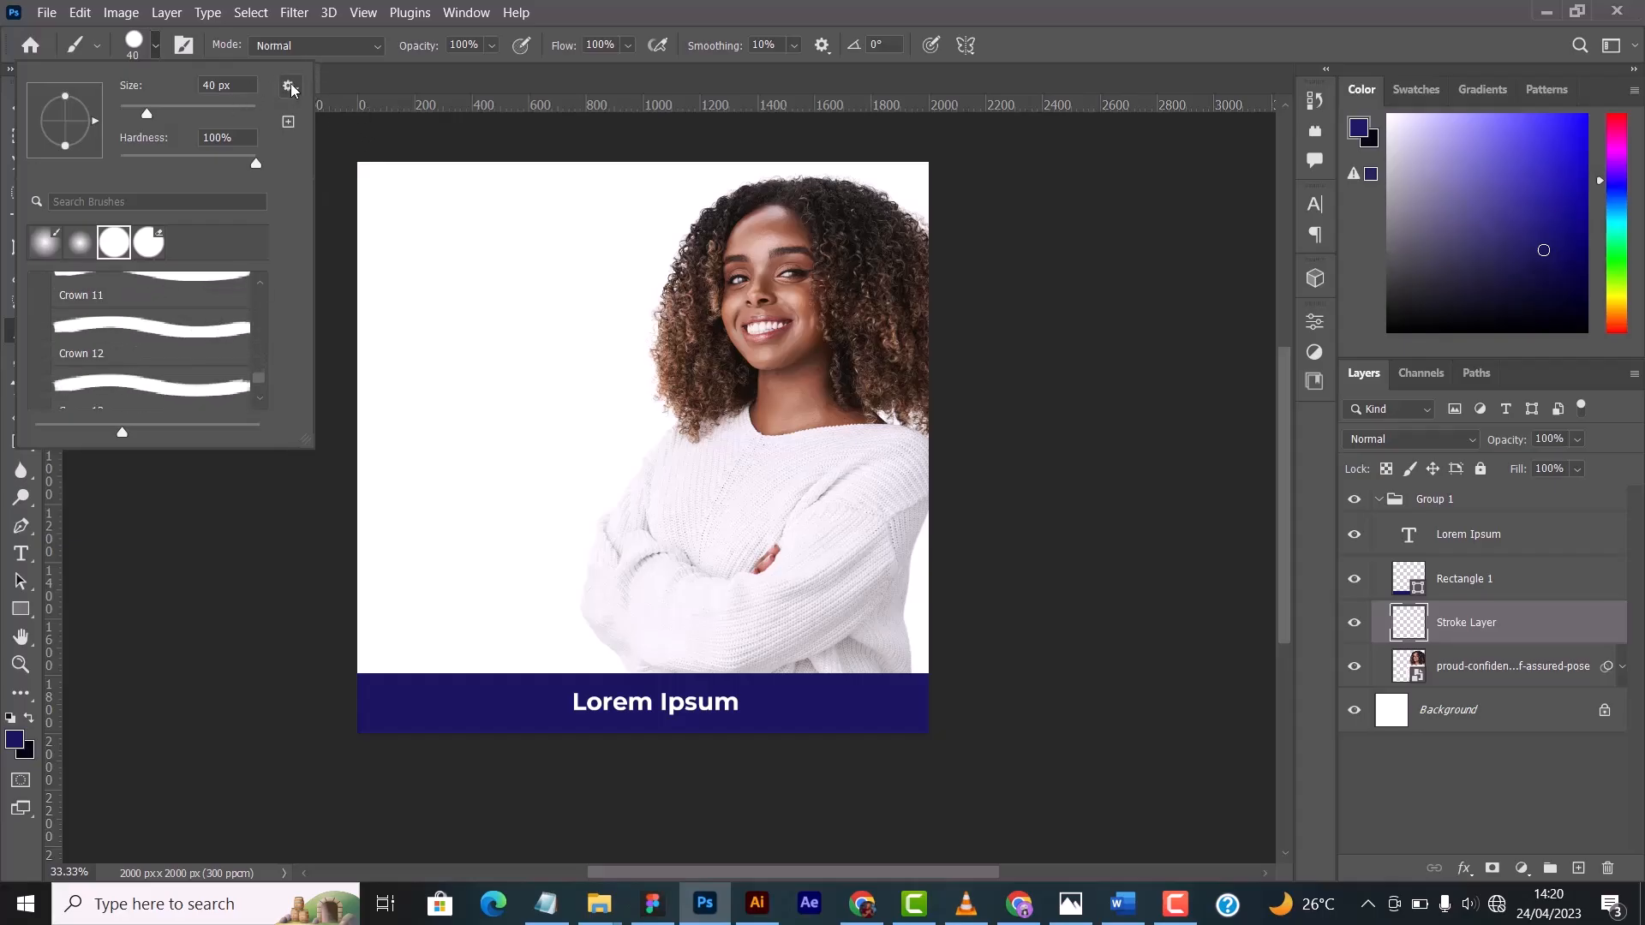
left_click(290, 86)
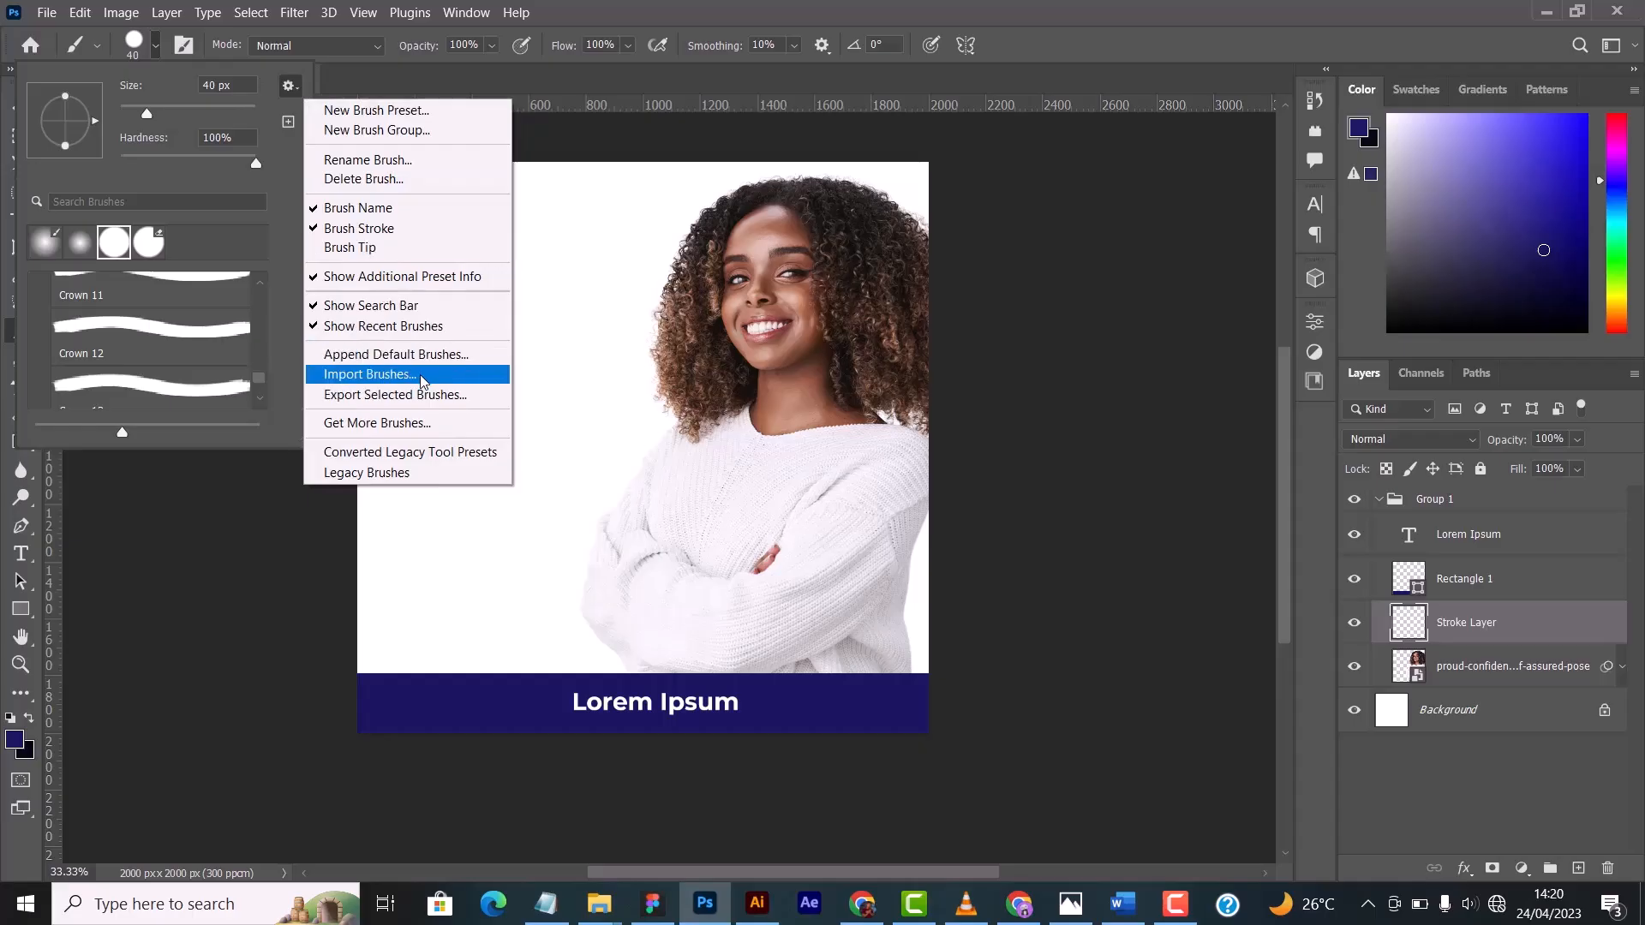
left_click(284, 329)
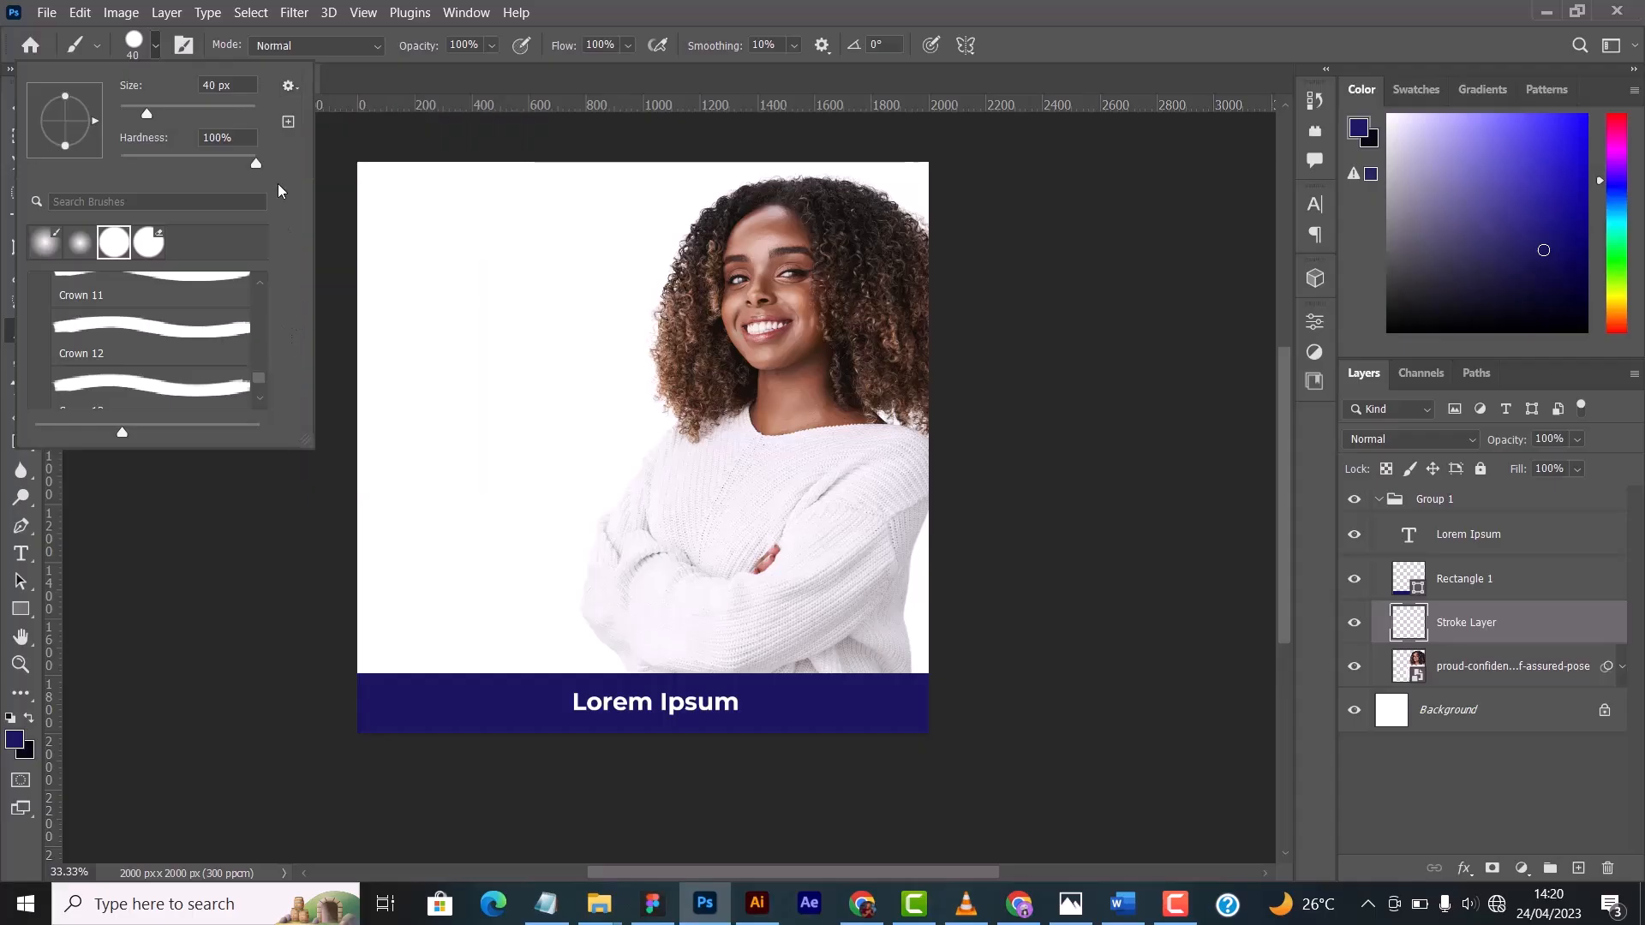
- Look back through the Crown brush presets, collapse the Free Name Photoshop Brushes 2 folder and review the General Brushes
scroll(445, 334, "up", 1)
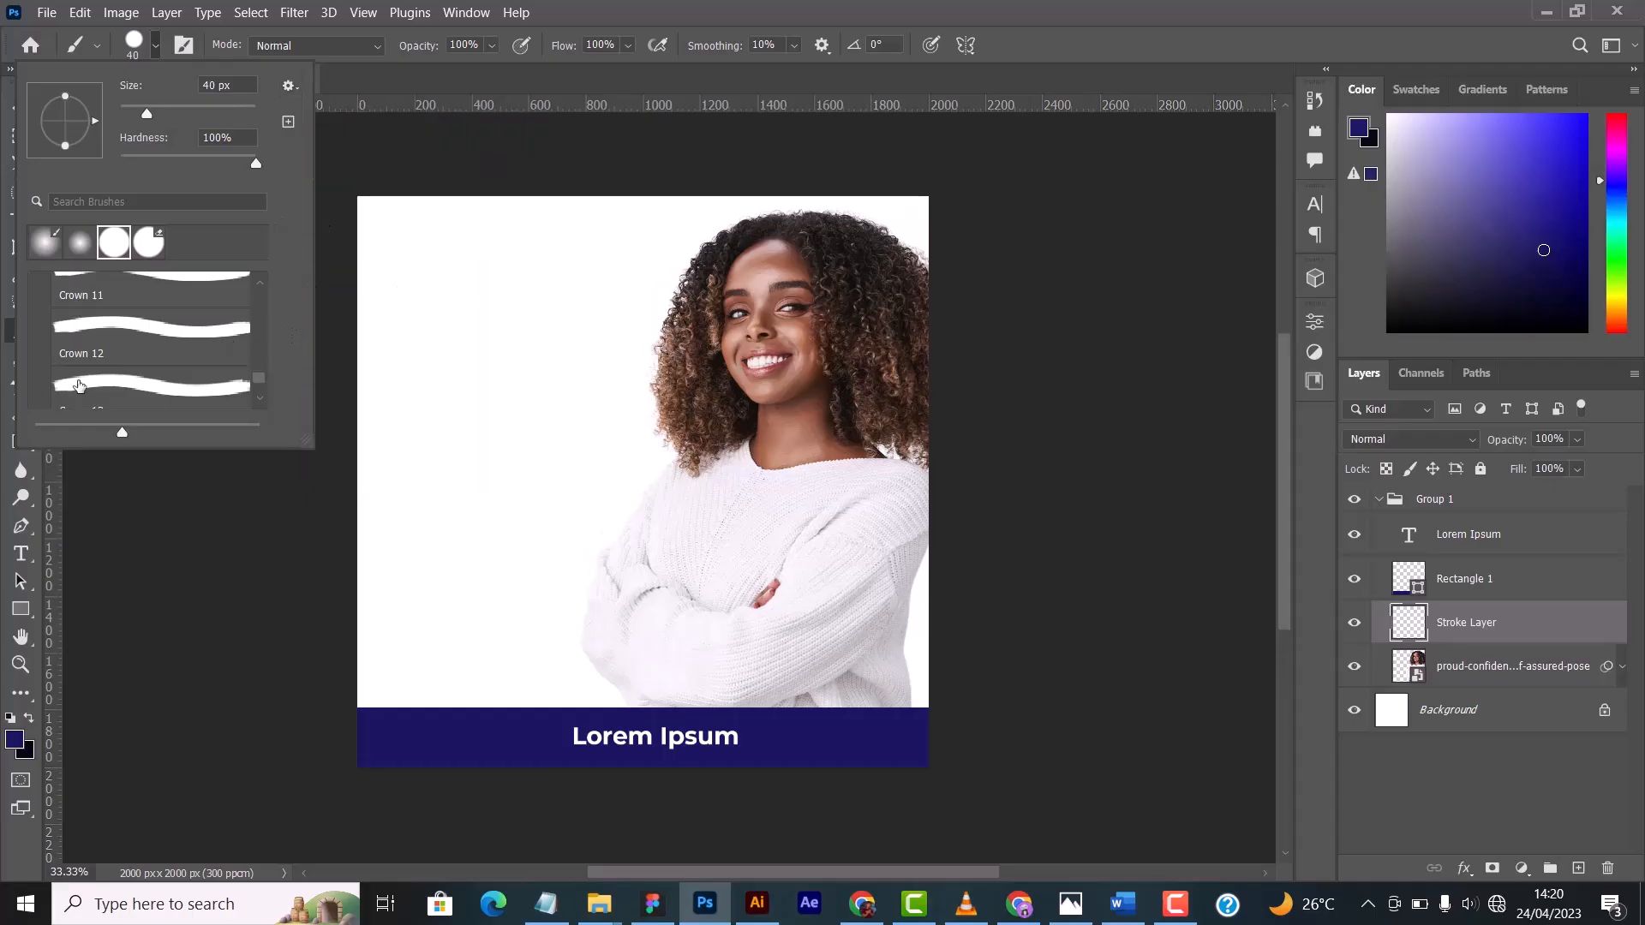
scroll(195, 340, "up", 3)
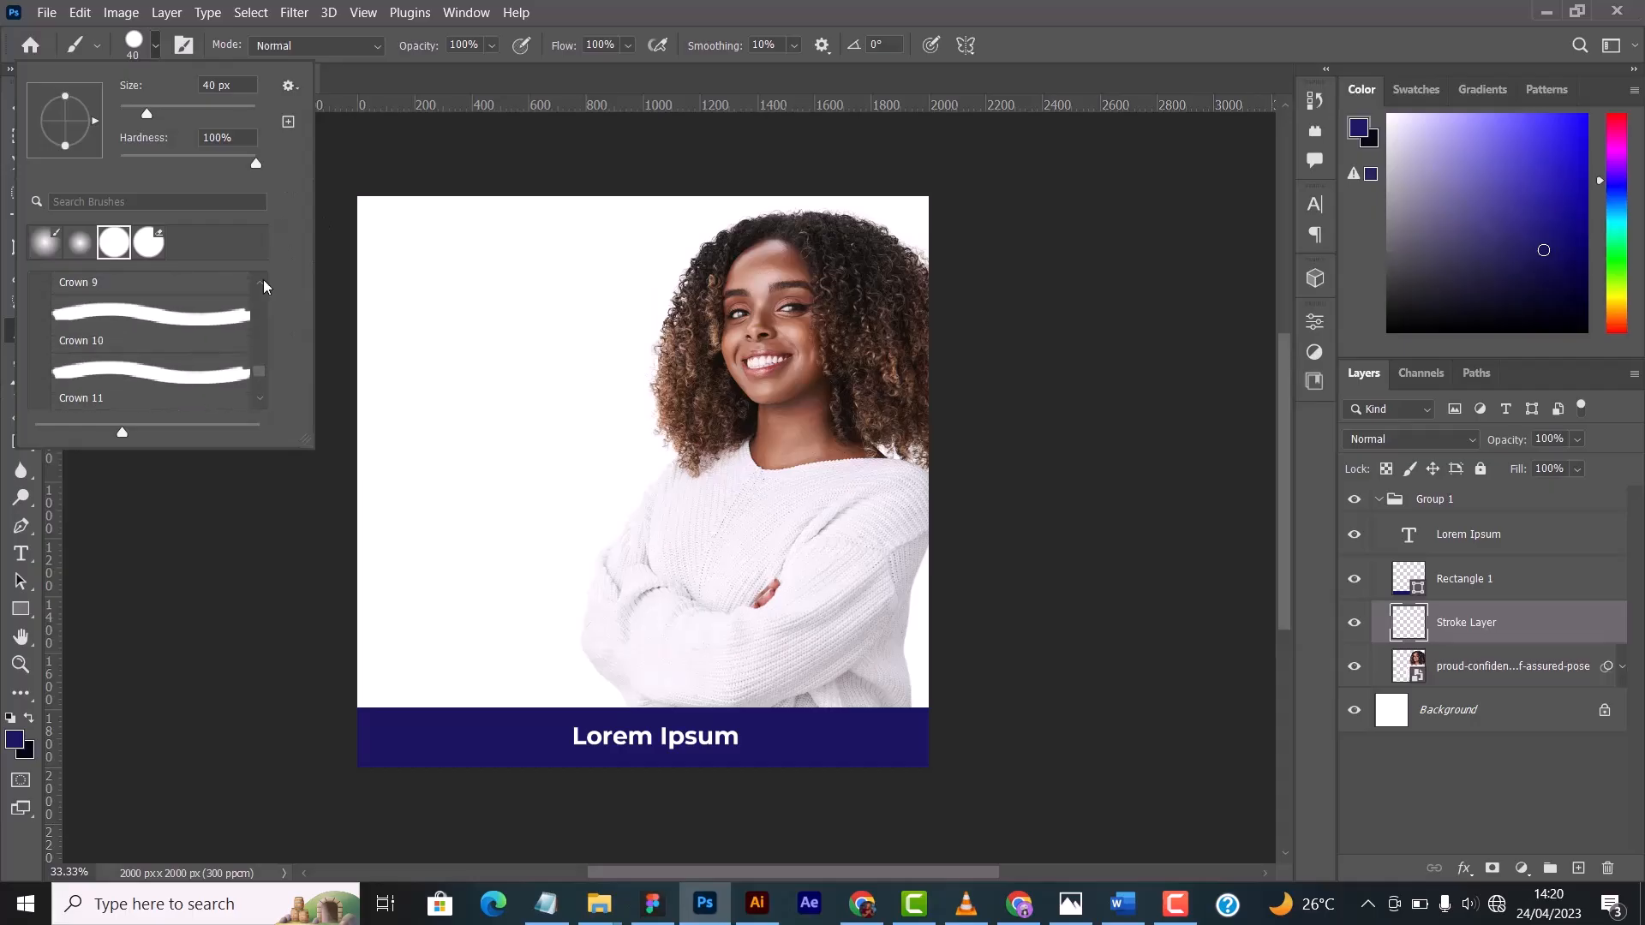
scroll(151, 356, "up", 3)
scroll(686, 446, "up", 3)
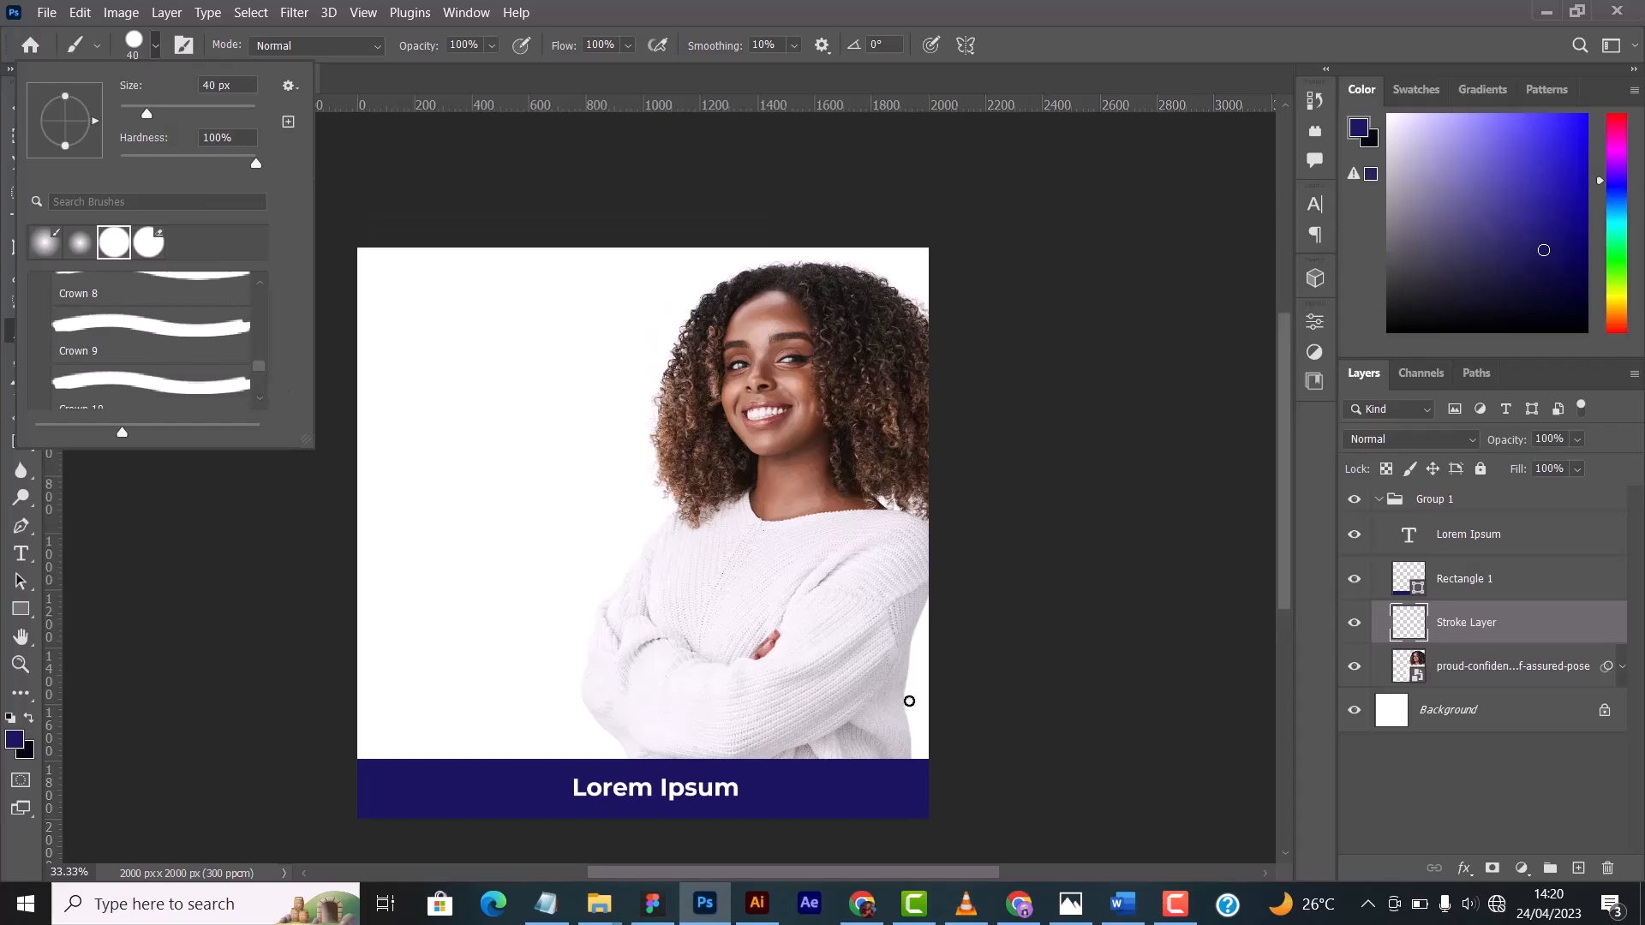
scroll(901, 623, "down", 1)
scroll(902, 622, "down", 1)
scroll(109, 330, "up", 3)
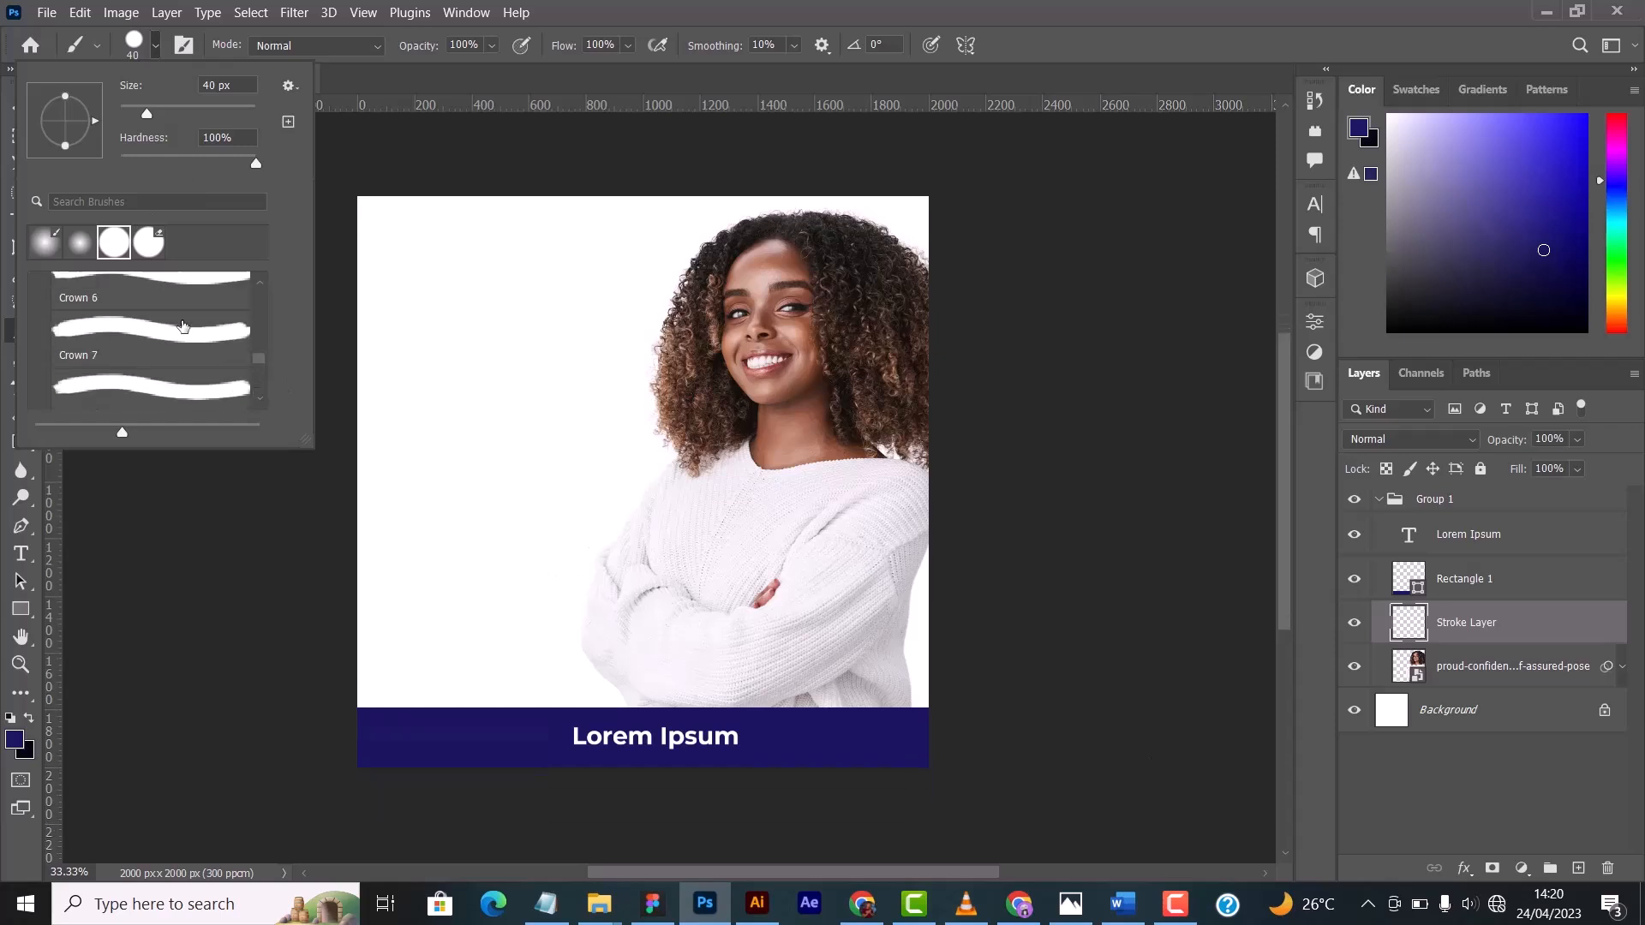
scroll(108, 331, "up", 5)
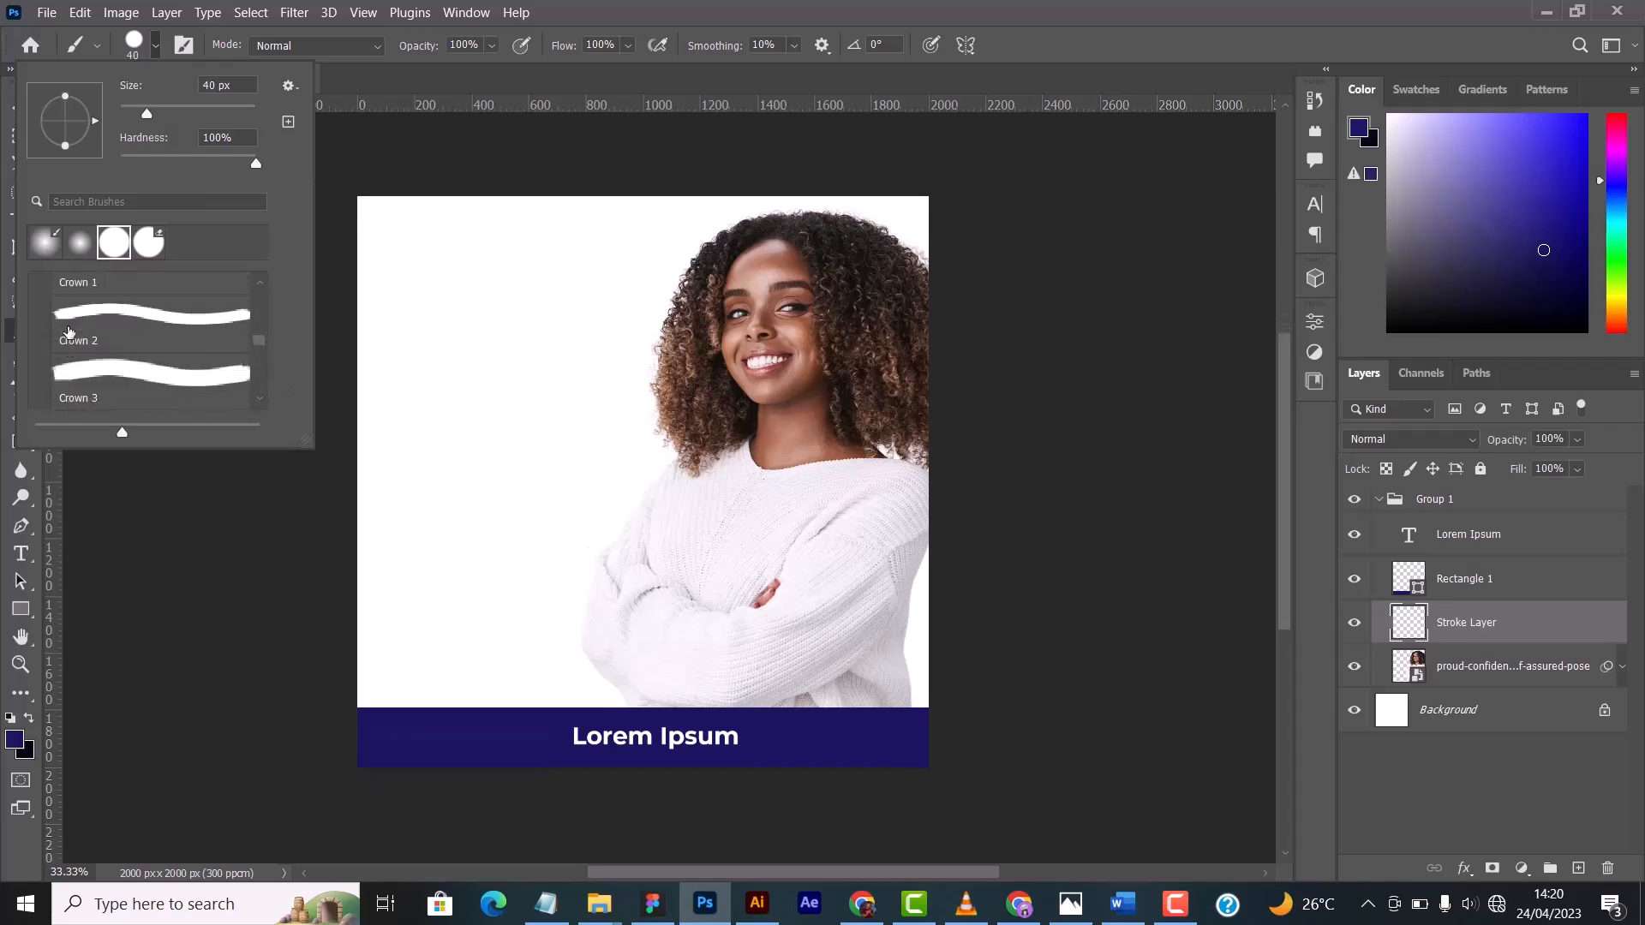
scroll(74, 325, "up", 1)
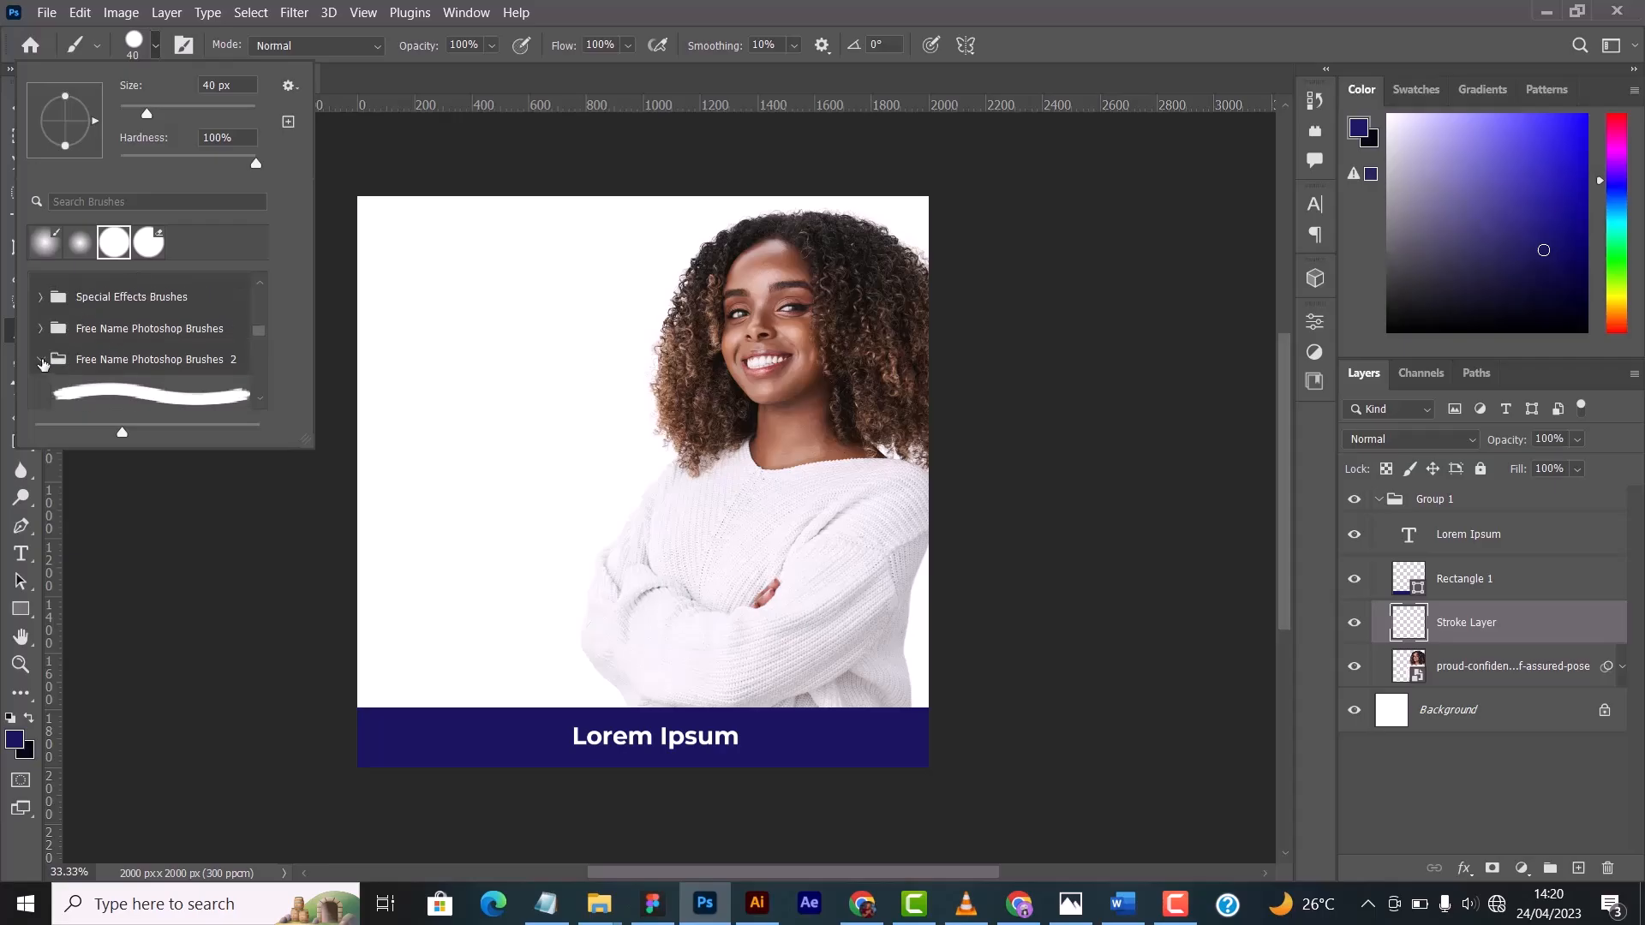
left_click(41, 363)
scroll(137, 325, "up", 3)
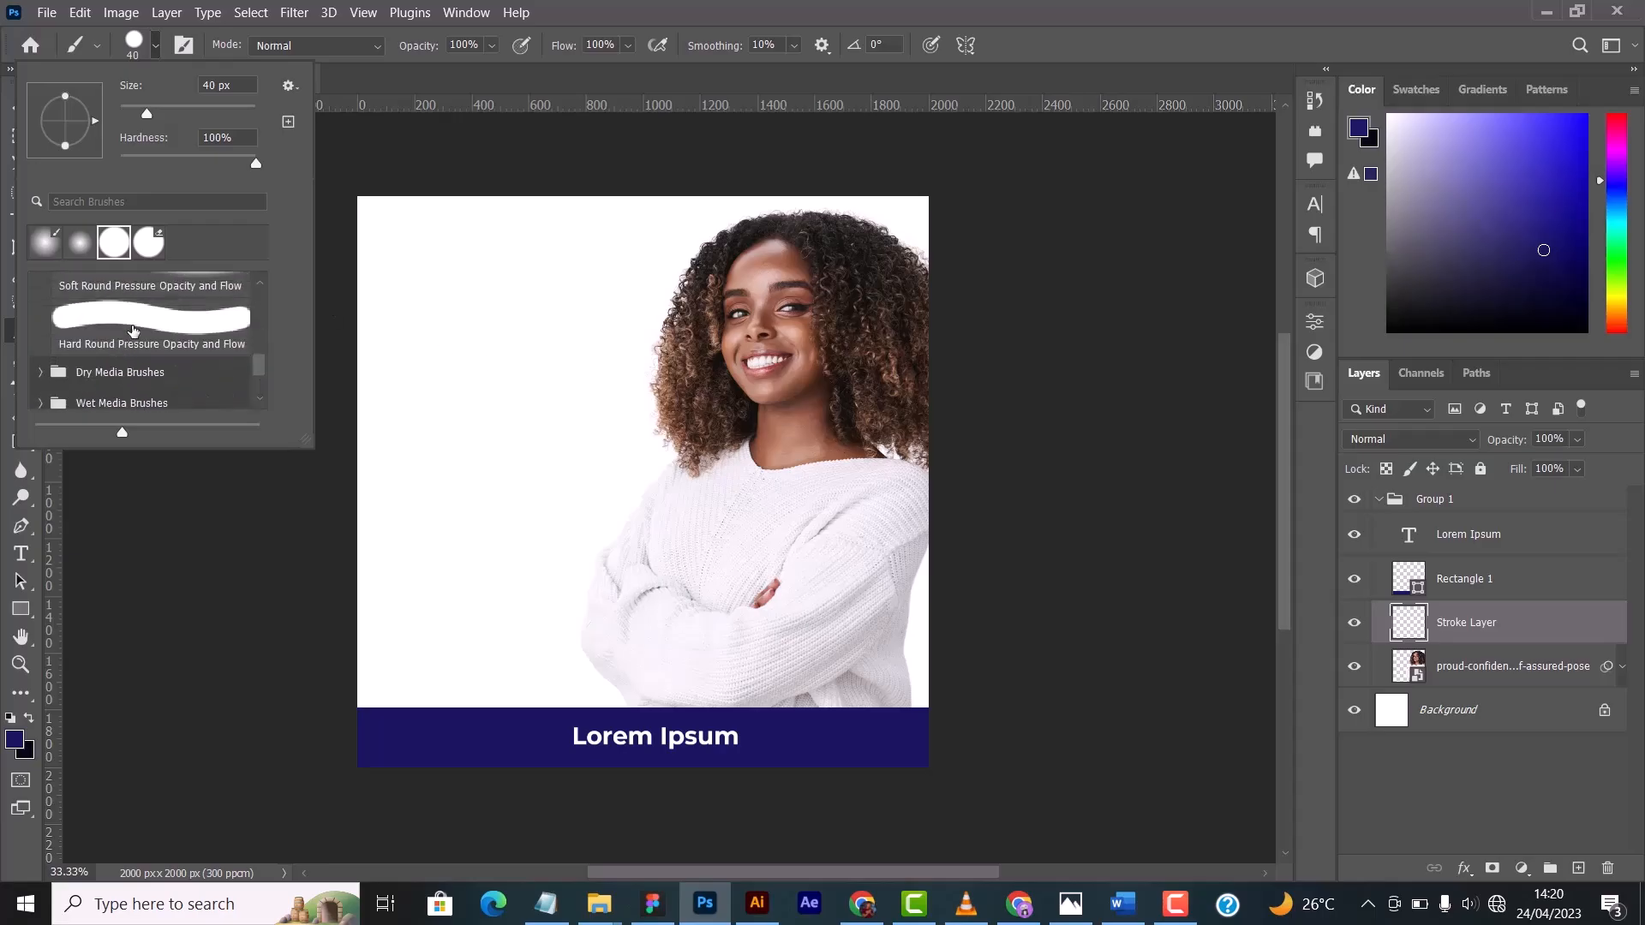
scroll(132, 330, "up", 4)
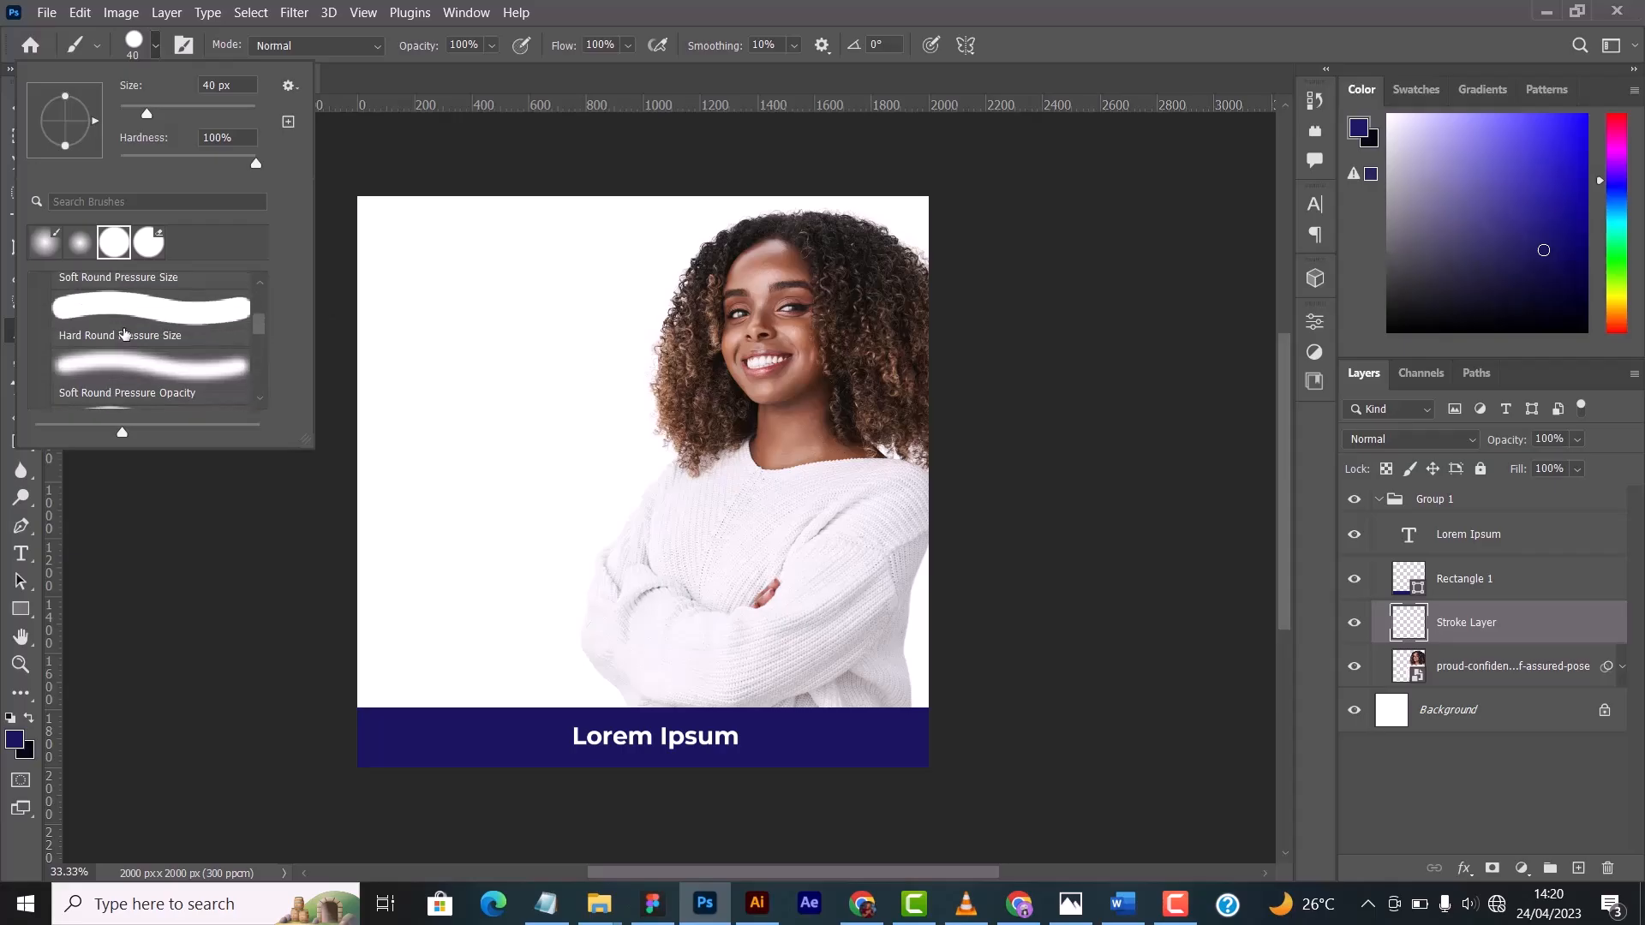
- Try the Hard Round Pressure Size brush preset and switch back to Hard Round
left_click(124, 334)
scroll(146, 336, "up", 3)
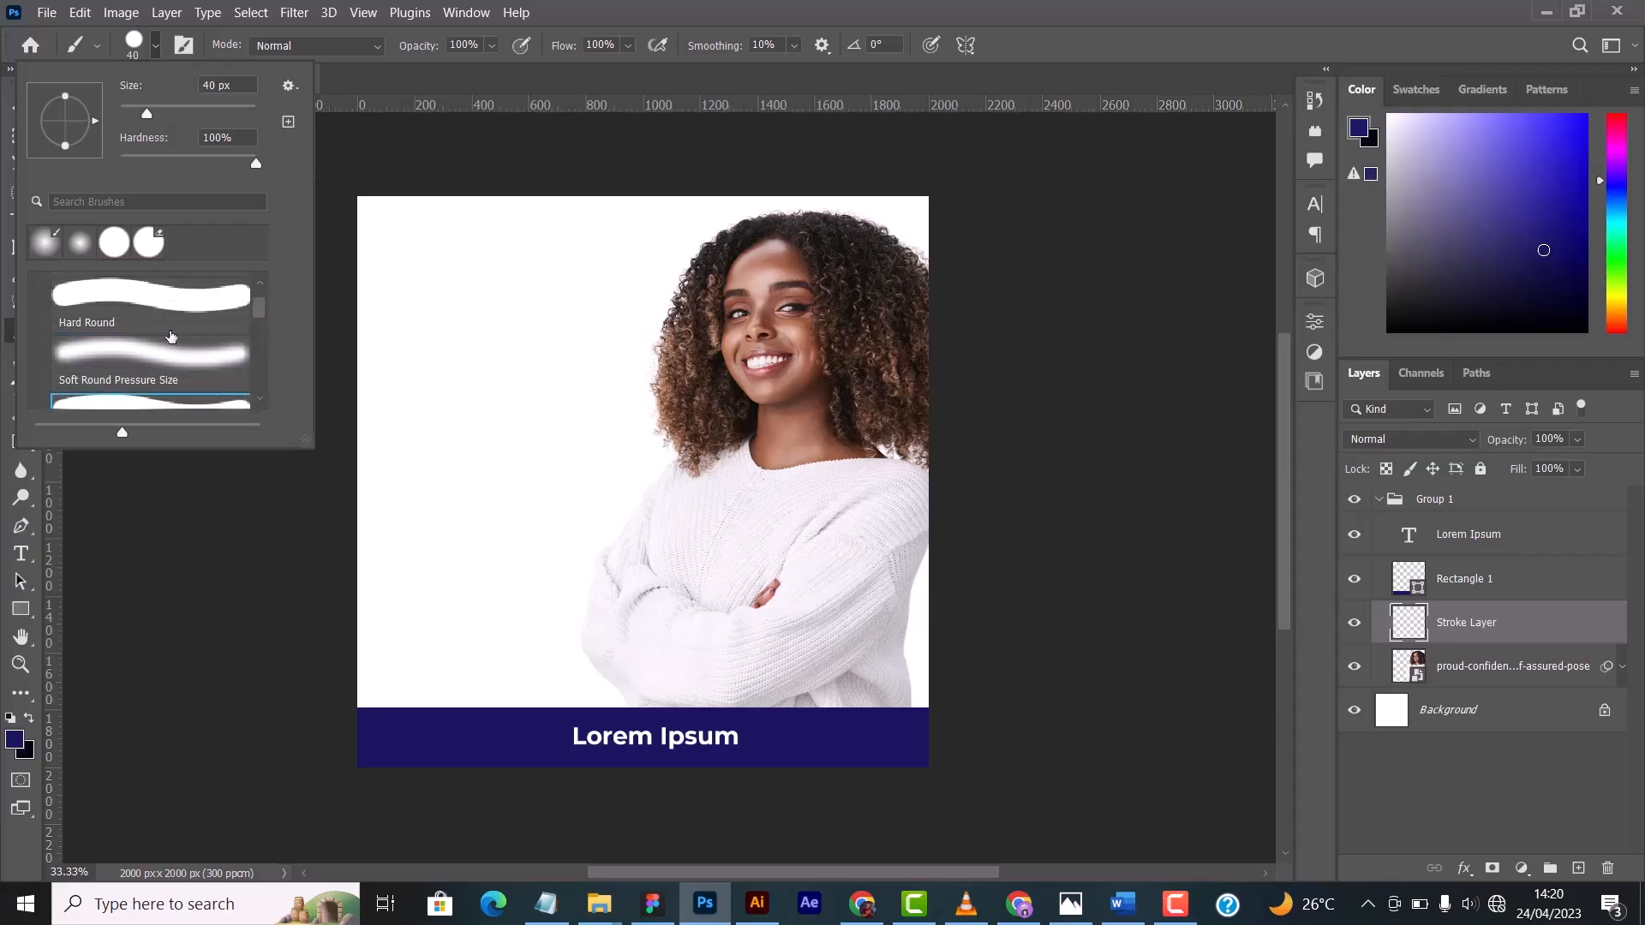
scroll(171, 336, "up", 2)
left_click(150, 370)
left_click(156, 39)
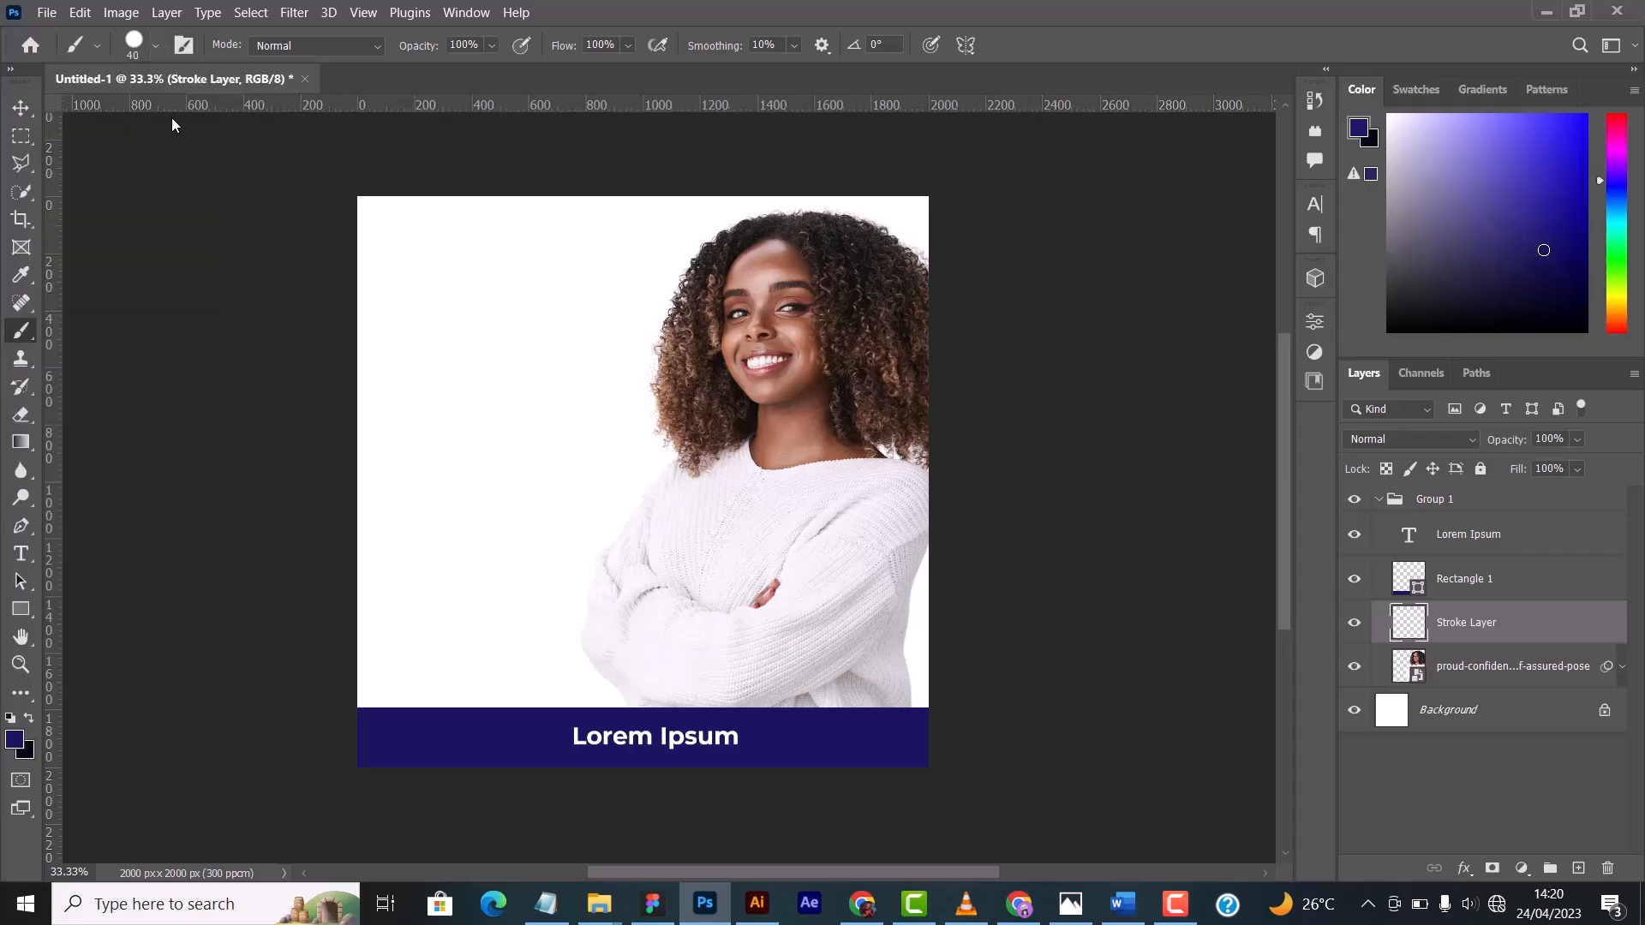
- Reduce the Hard Round brush size to 15 px
left_click(160, 43)
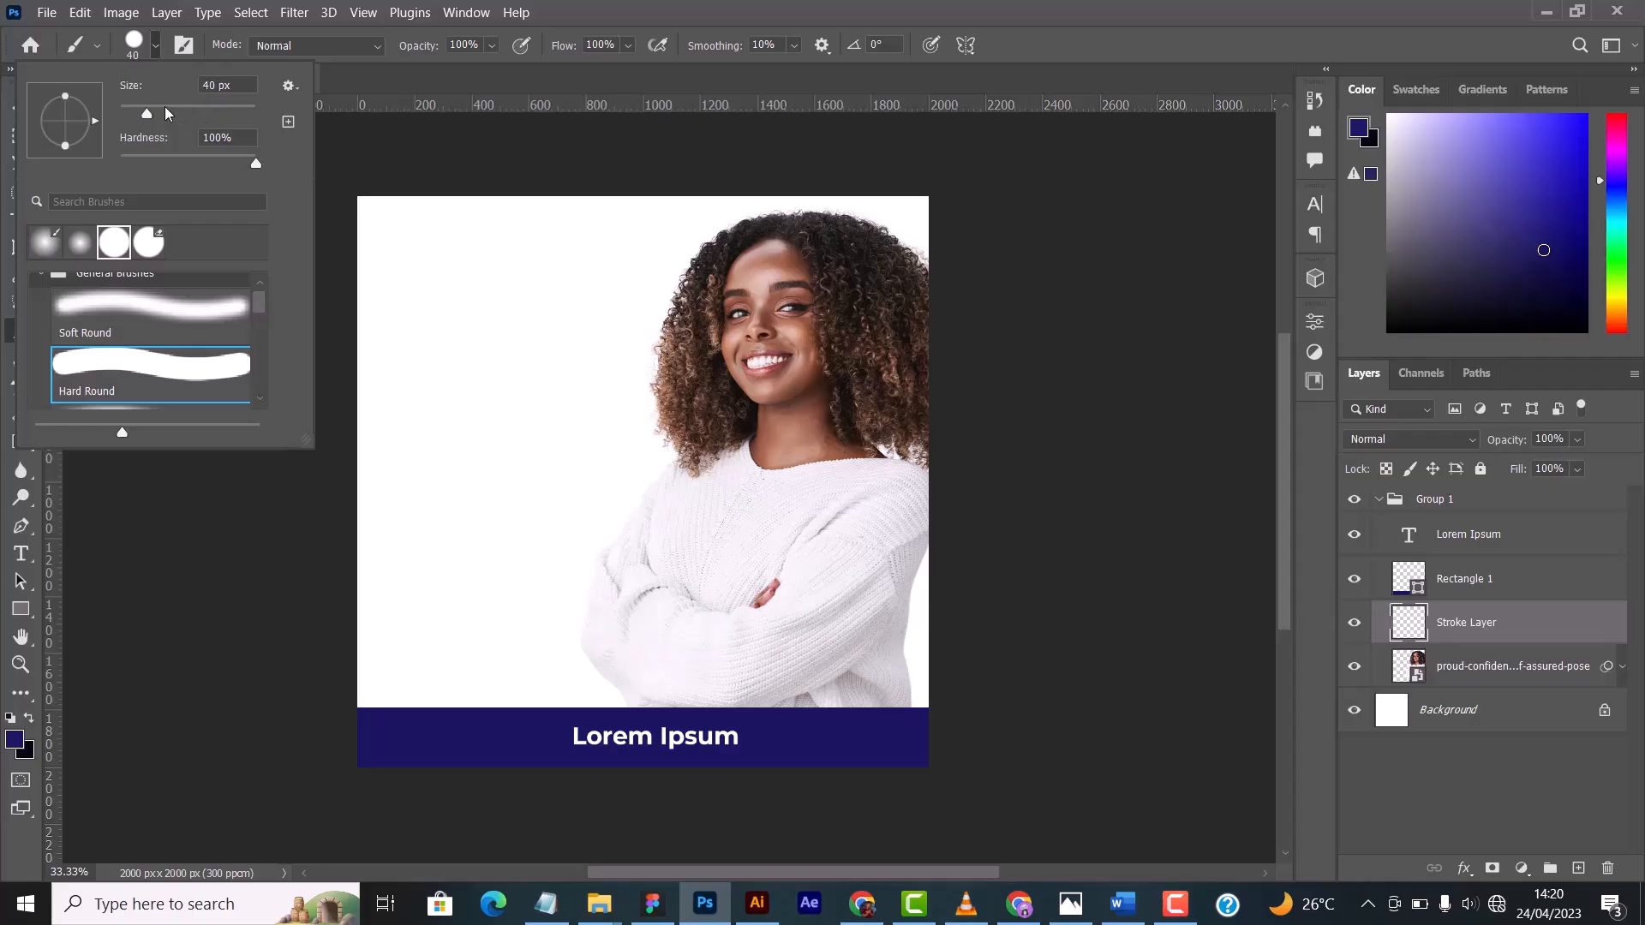
left_click_drag(149, 118, 151, 115)
left_click(160, 50)
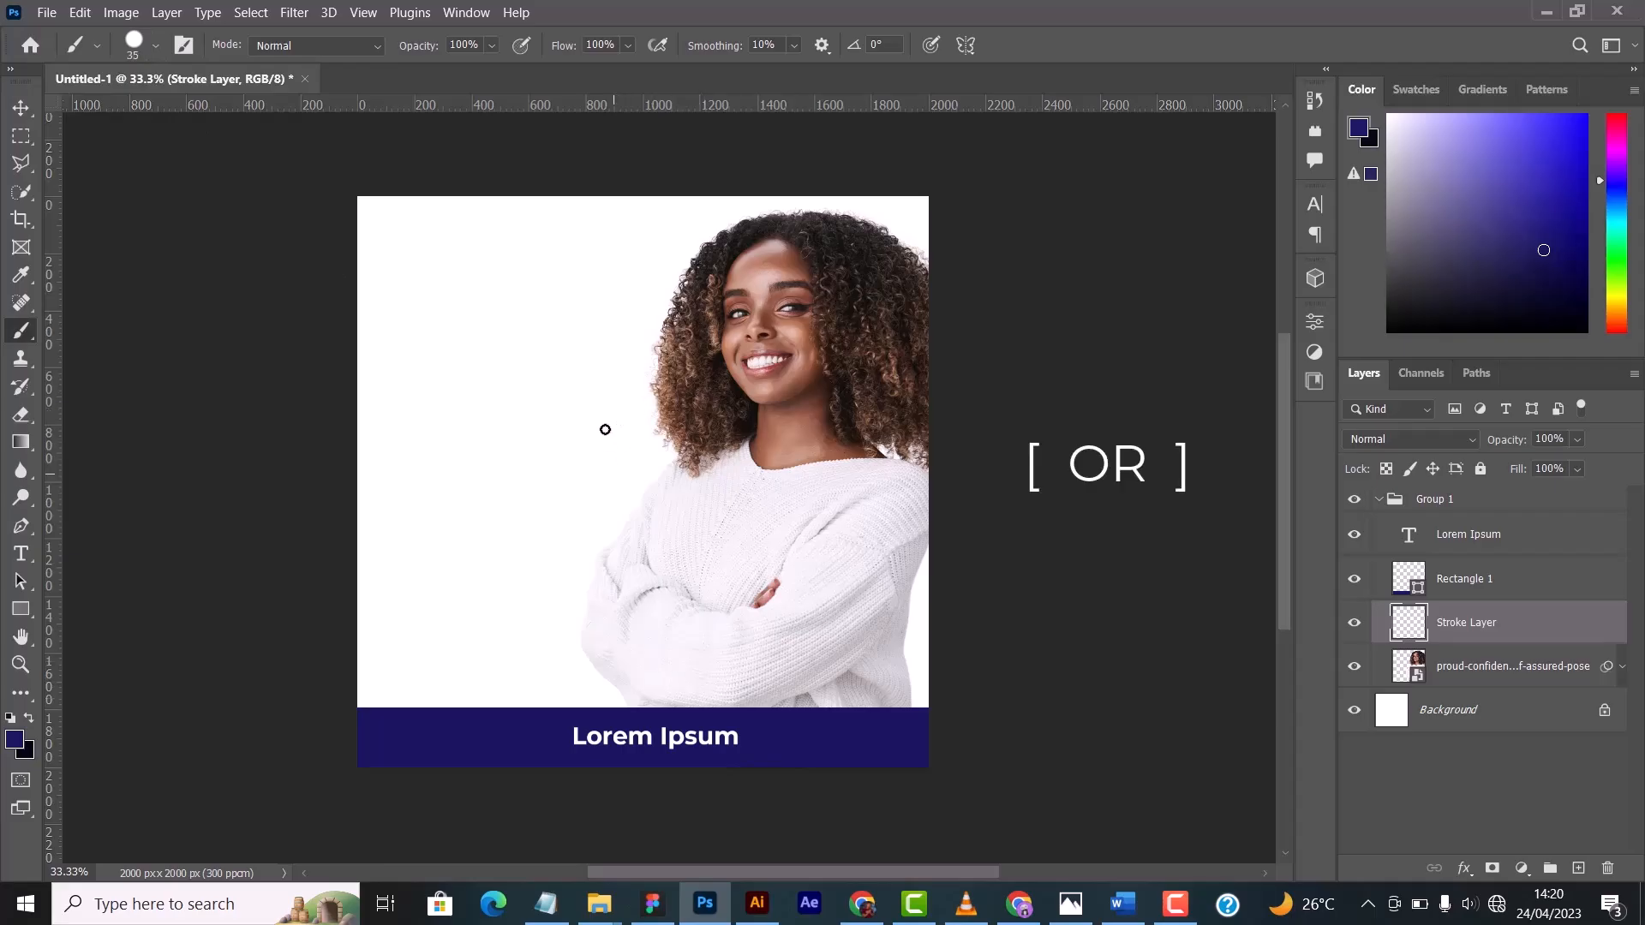
key("bracketleft")
key("bracketleft")
key("bracketleft")
key("bracketleft")
key("bracketleft")
key("bracketleft")
key("bracketleft")
key("bracketleft")
key("bracketleft")
key("bracketleft")
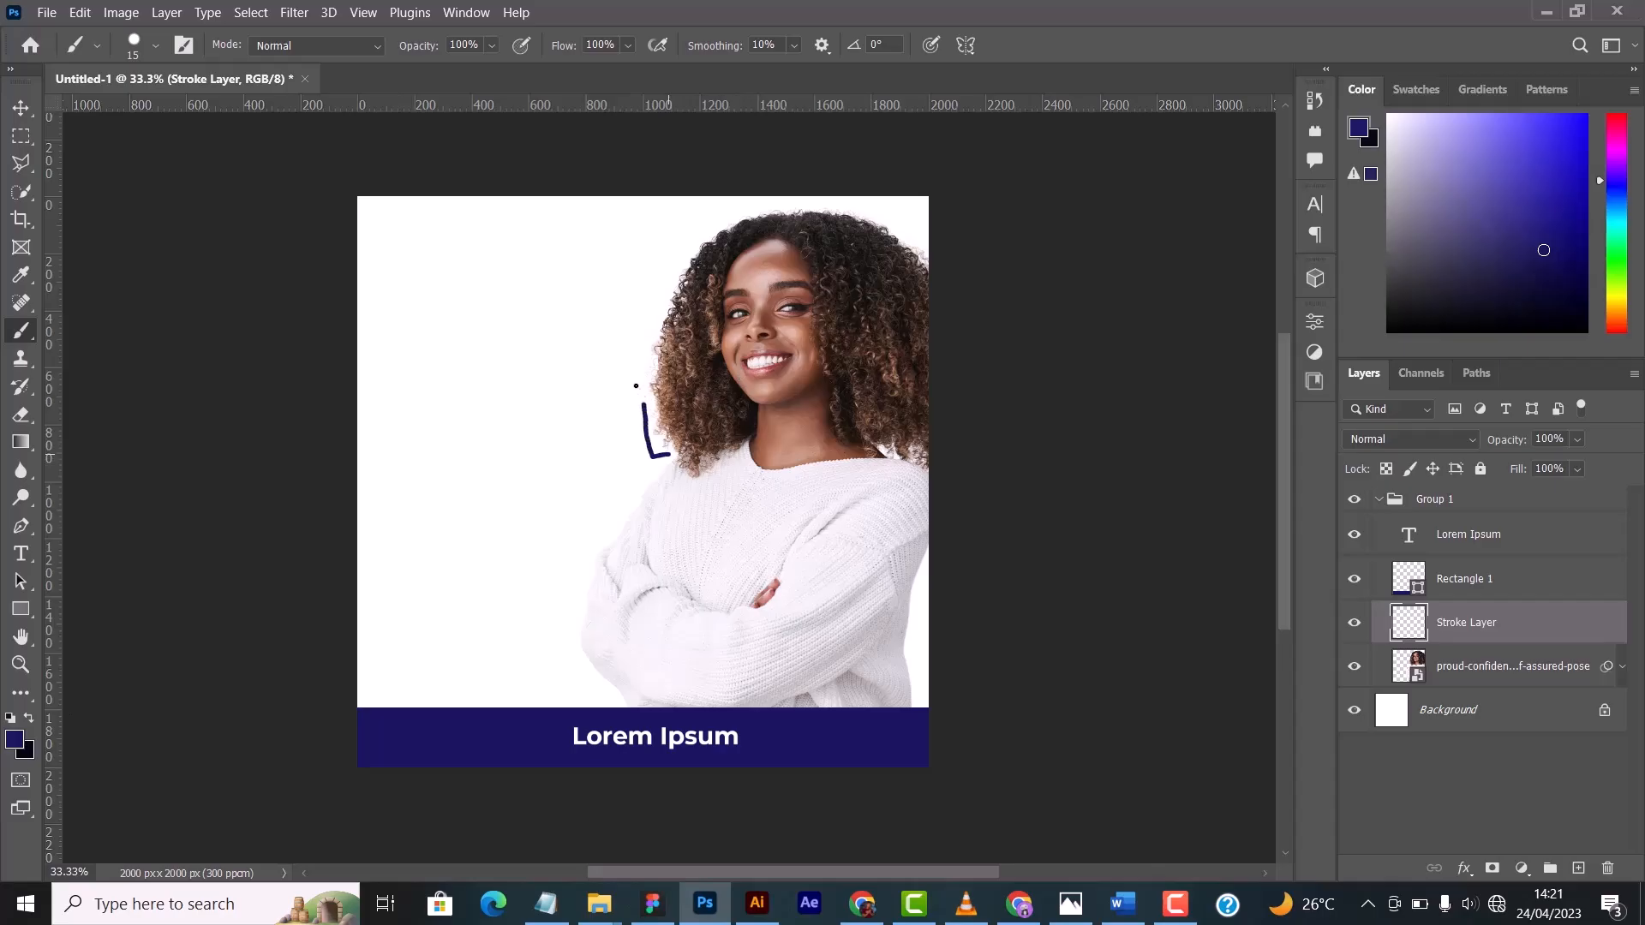
- Paint freehand dark blue strokes around the woman's hair and sweater, plus arrow and circle shapes on the white area
mouse_move(636, 386)
left_mouse_down()
mouse_move(639, 313)
mouse_move(722, 207)
mouse_move(838, 202)
left_mouse_up()
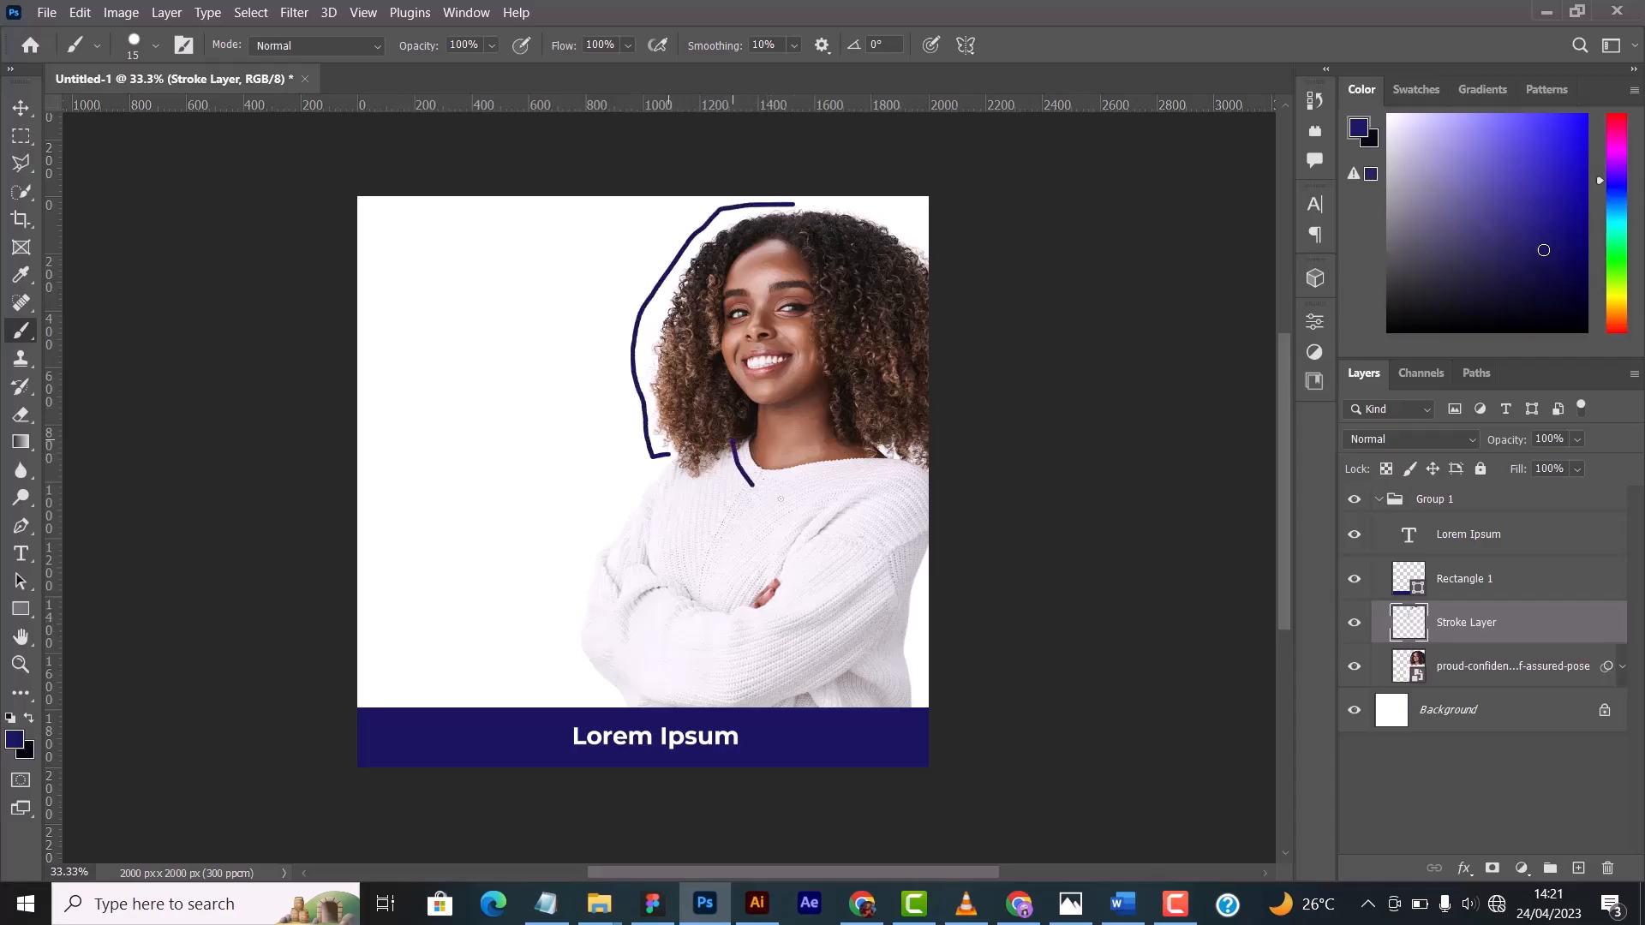
left_click_drag(781, 499, 855, 490)
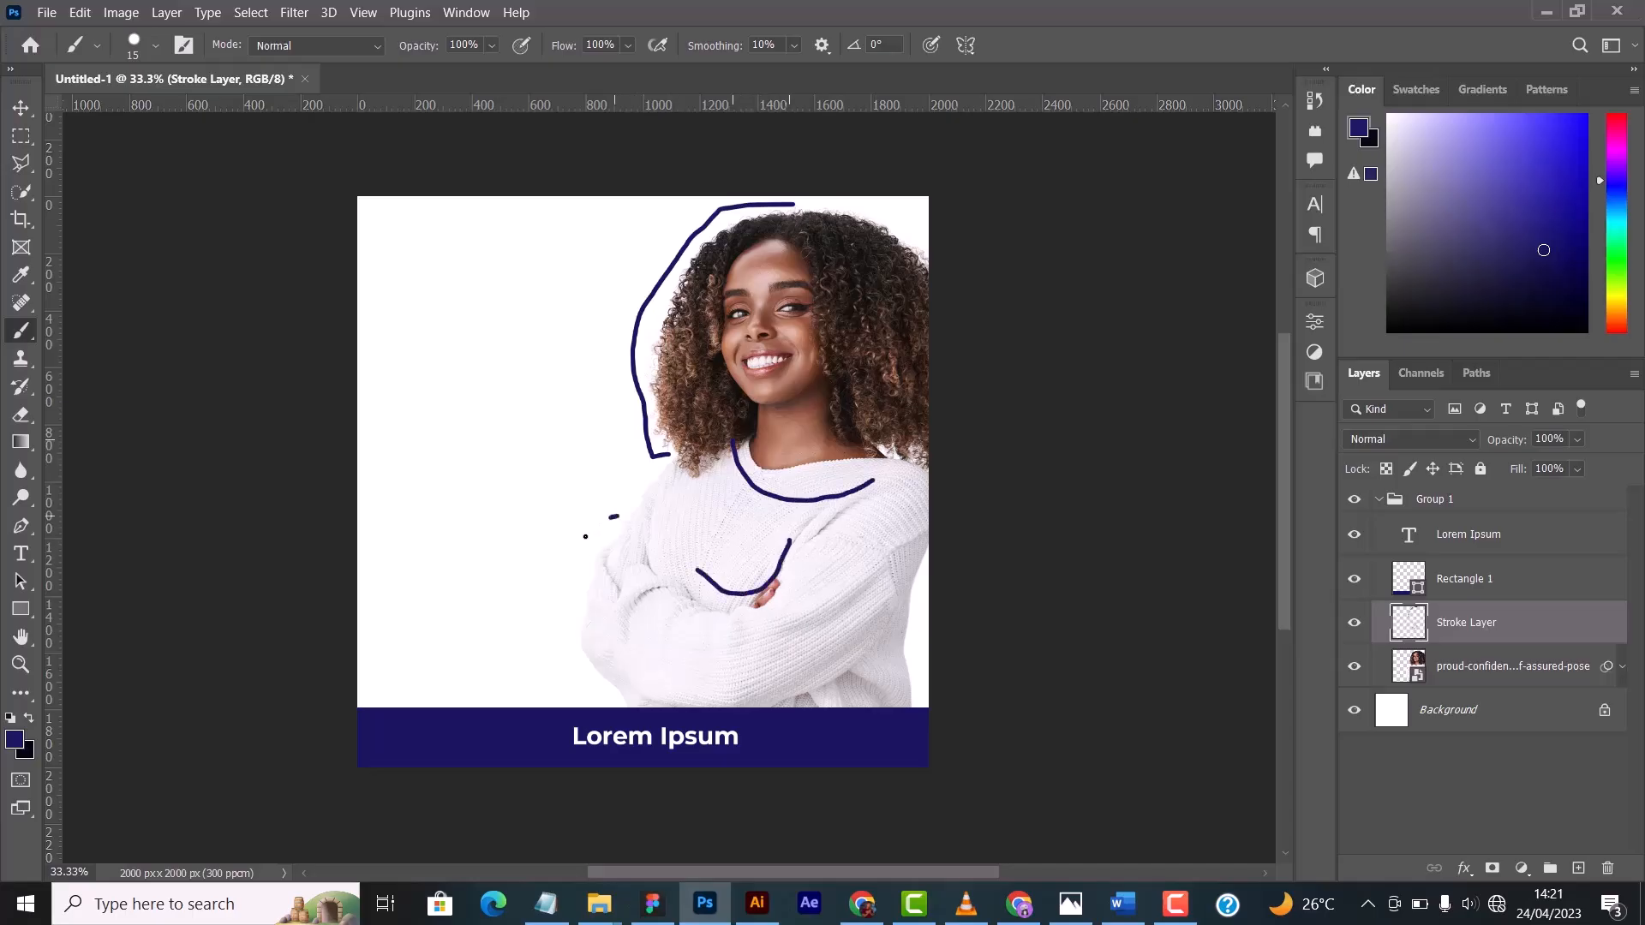
mouse_move(585, 537)
left_mouse_down()
mouse_move(540, 642)
mouse_move(594, 708)
left_mouse_up()
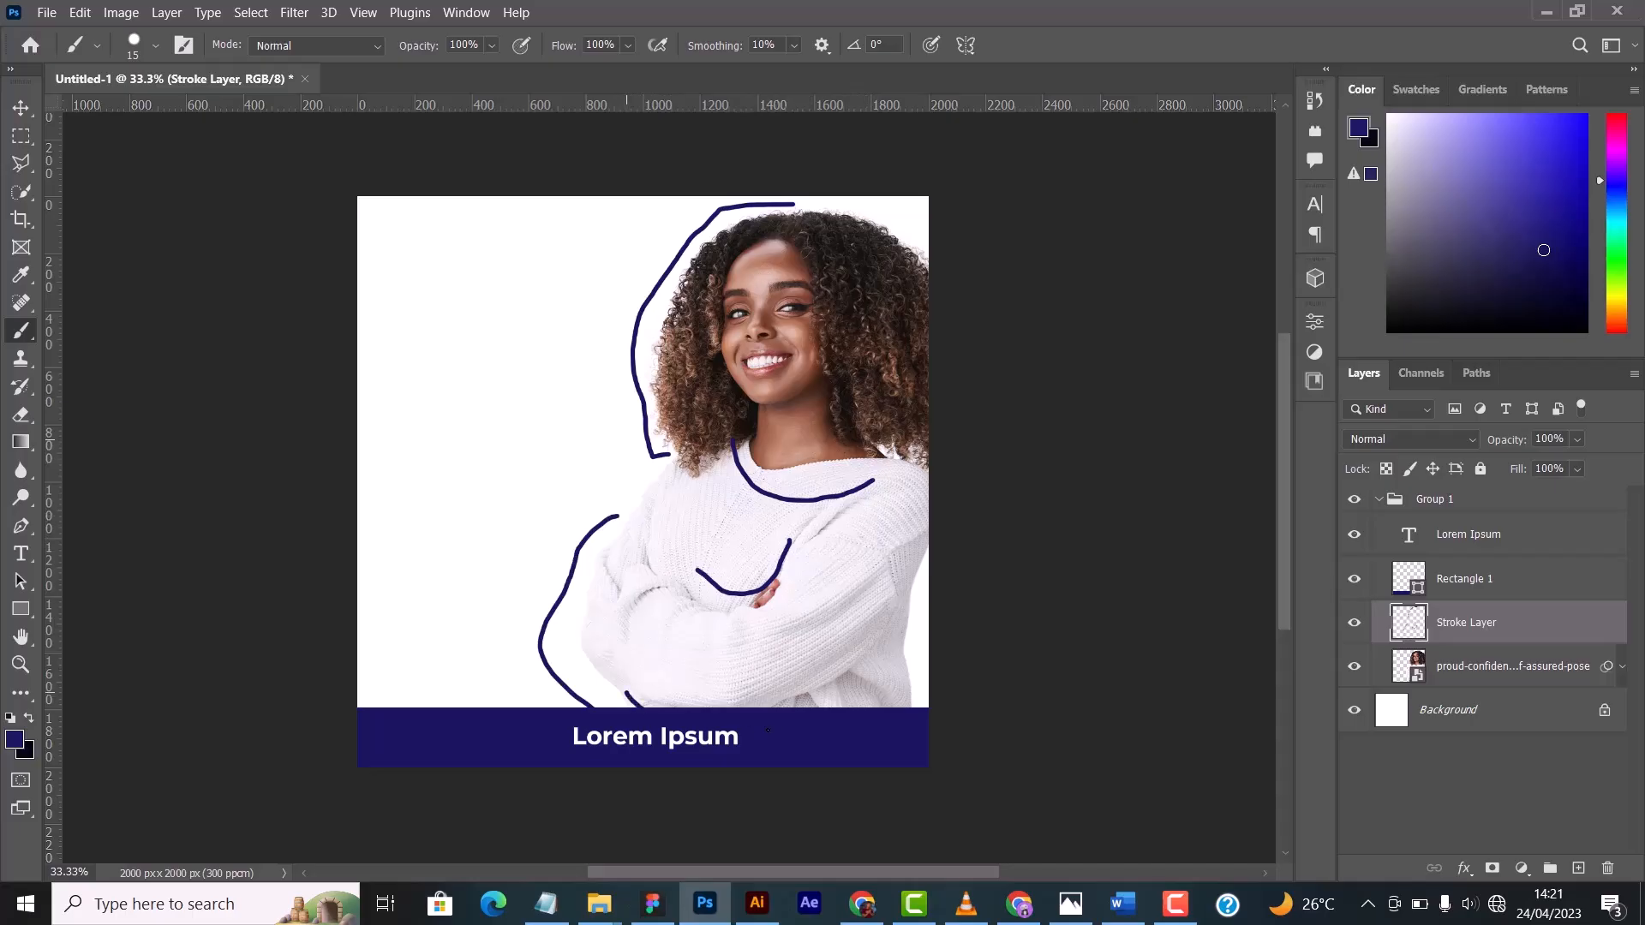
left_click_drag(913, 606, 915, 600)
left_click_drag(631, 240, 527, 336)
left_click_drag(548, 276, 563, 345)
mouse_move(488, 281)
left_mouse_down()
mouse_move(474, 335)
mouse_move(562, 373)
mouse_move(464, 392)
mouse_move(601, 466)
mouse_move(469, 415)
left_mouse_up()
left_click_drag(457, 523, 492, 522)
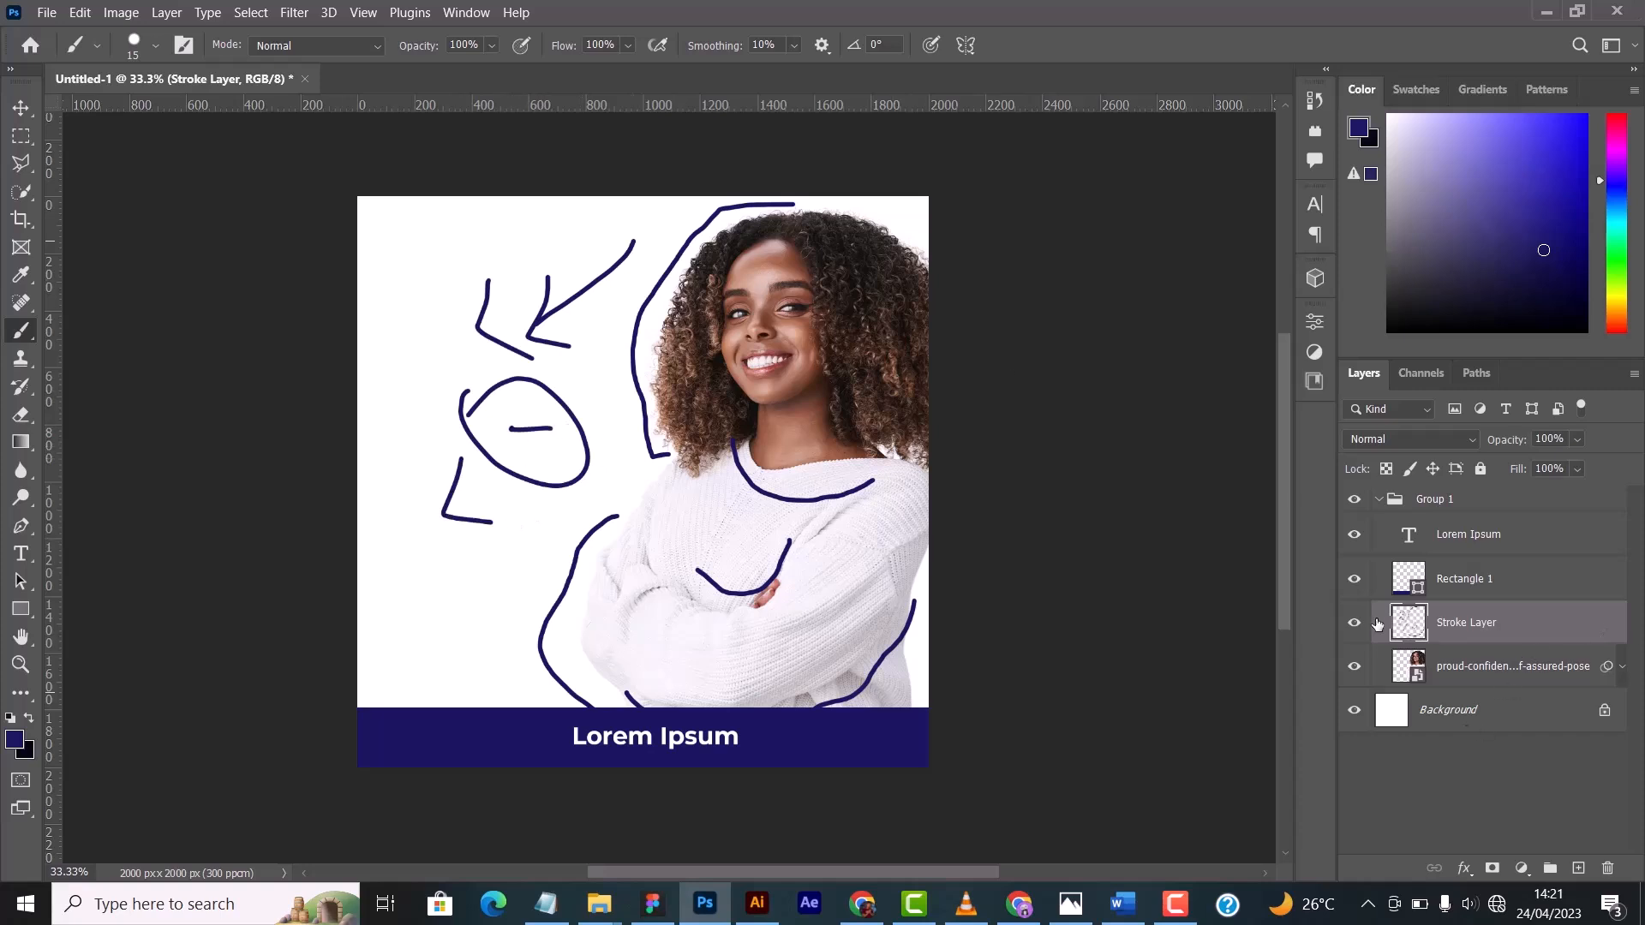
- Undo all the freehand brush strokes on the Stroke Layer
key("ctrl+z")
key("ctrl+z")
key("ctrl+z")
key("ctrl+z")
key("ctrl+z")
key("ctrl+z")
key("ctrl+z")
key("ctrl+z")
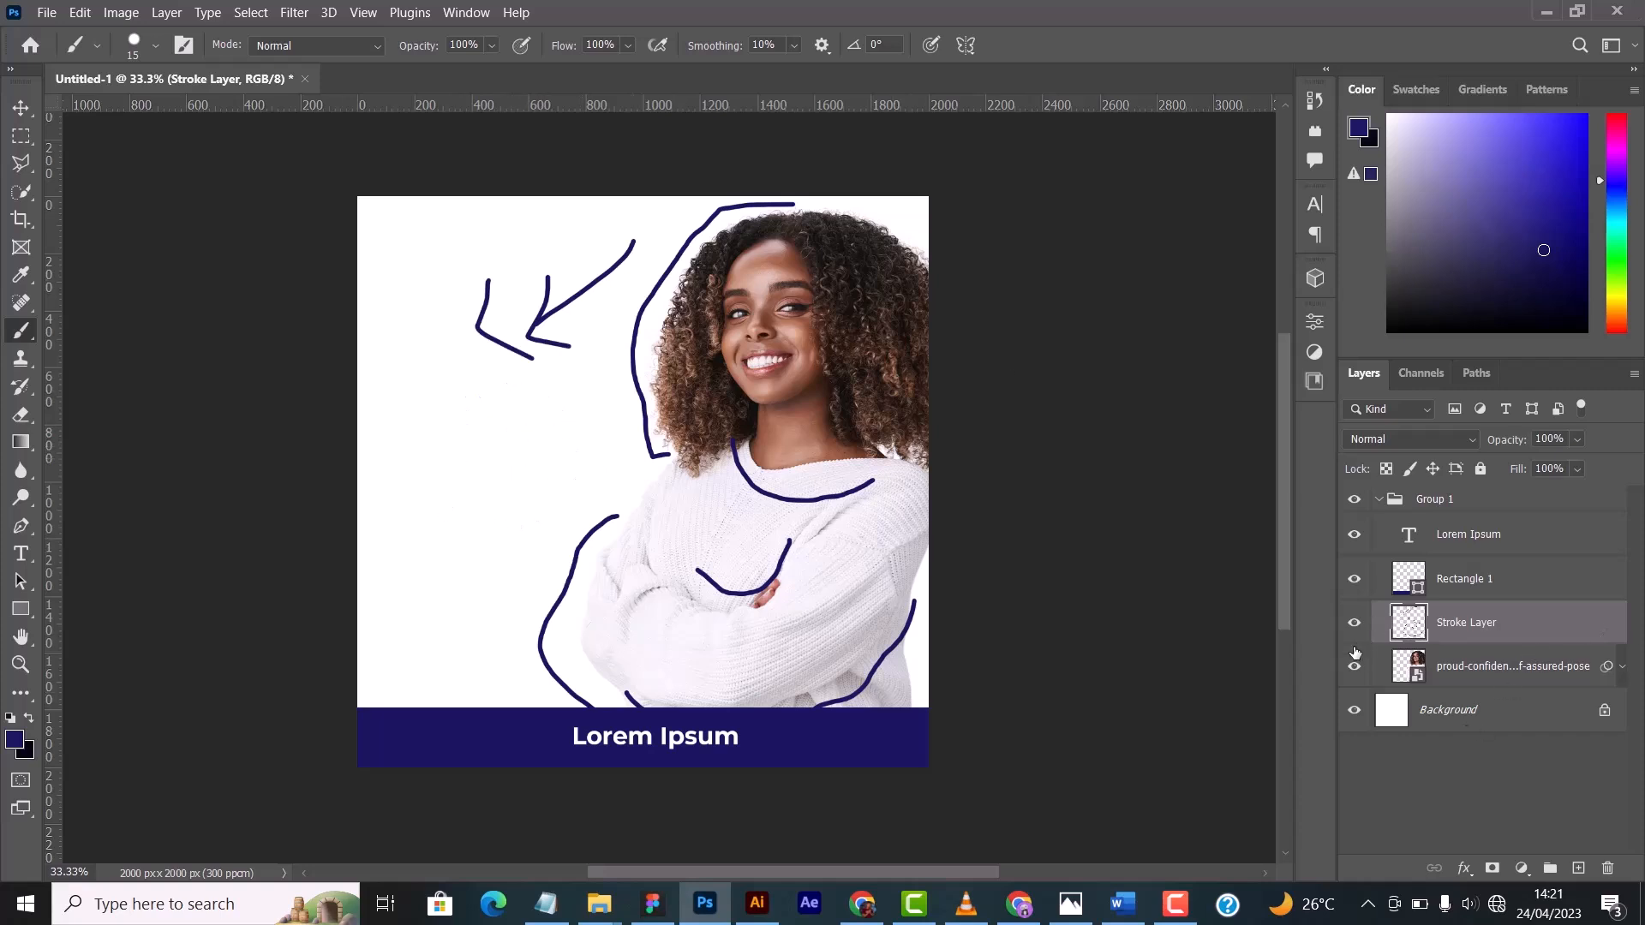
key("ctrl+z")
key("ctrl+z")
key("ctrl+z")
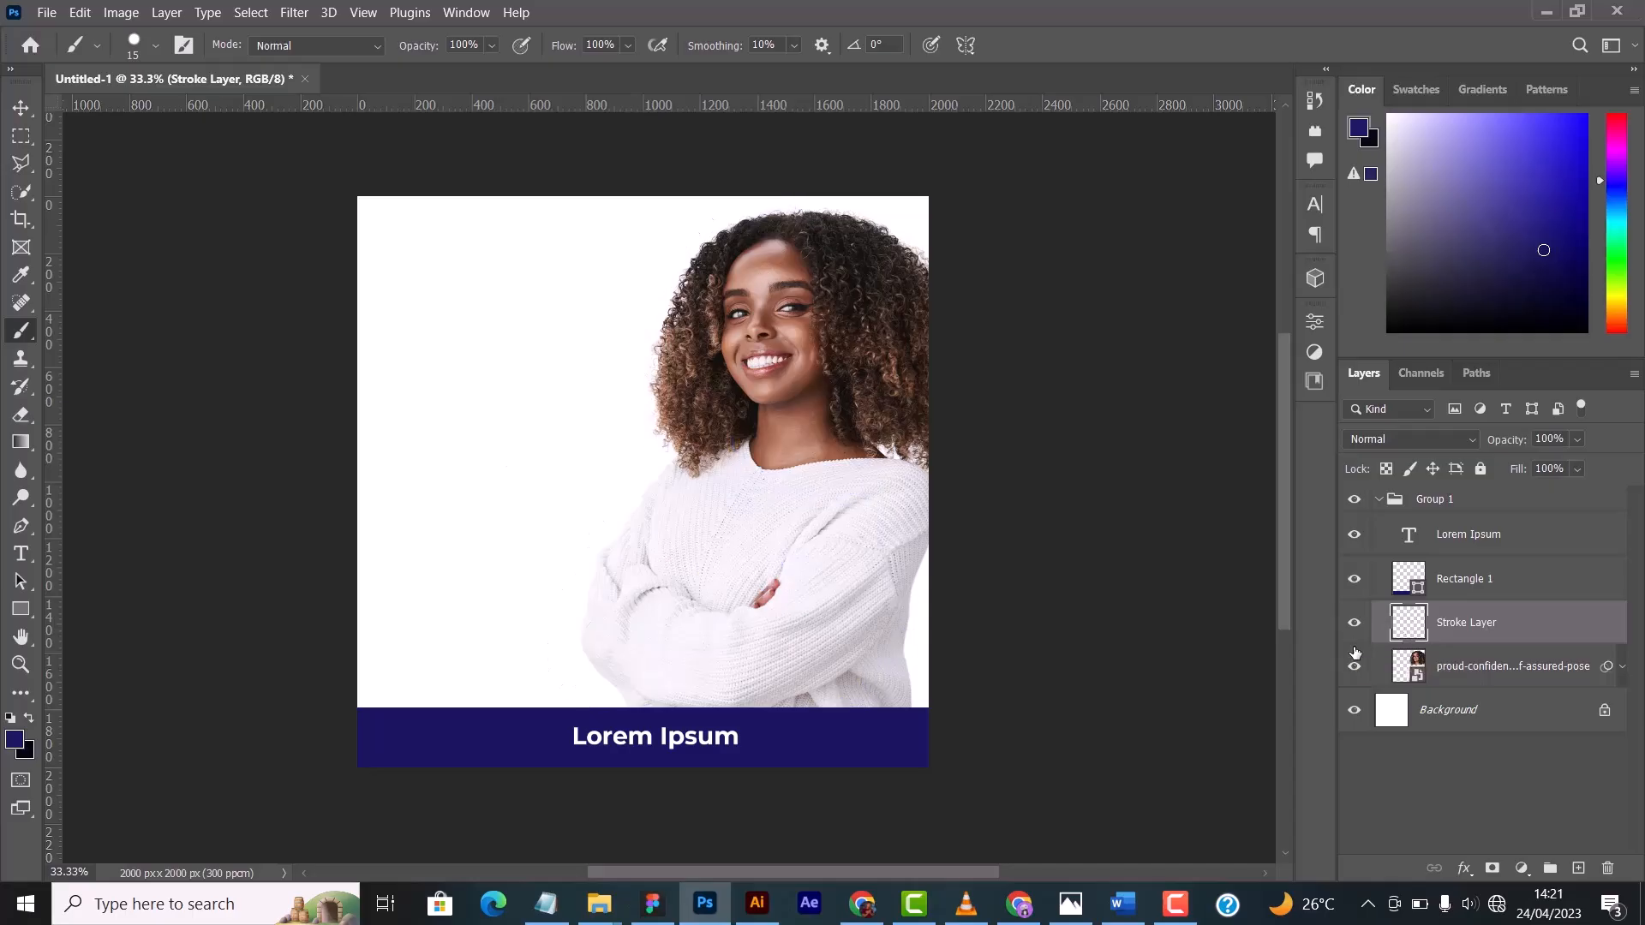
key("ctrl+z")
key("ctrl+d")
- Create a new layer named Shadow above the Stroke Layer
key("ctrl+shift+n")
type("Shadow")
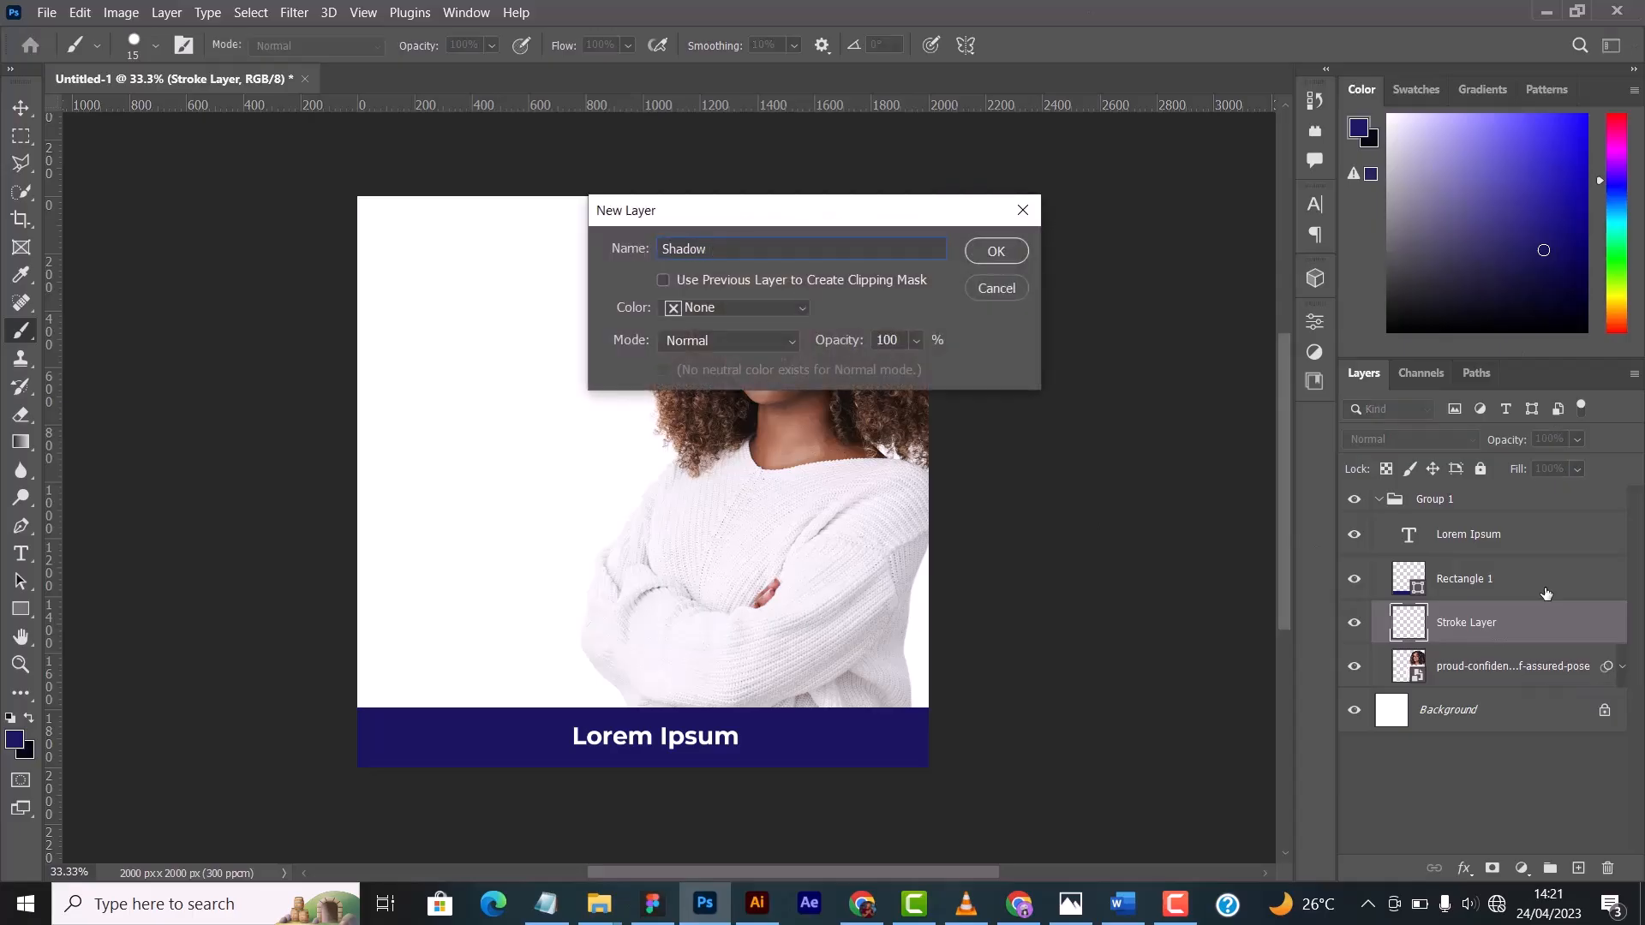
key("Return")
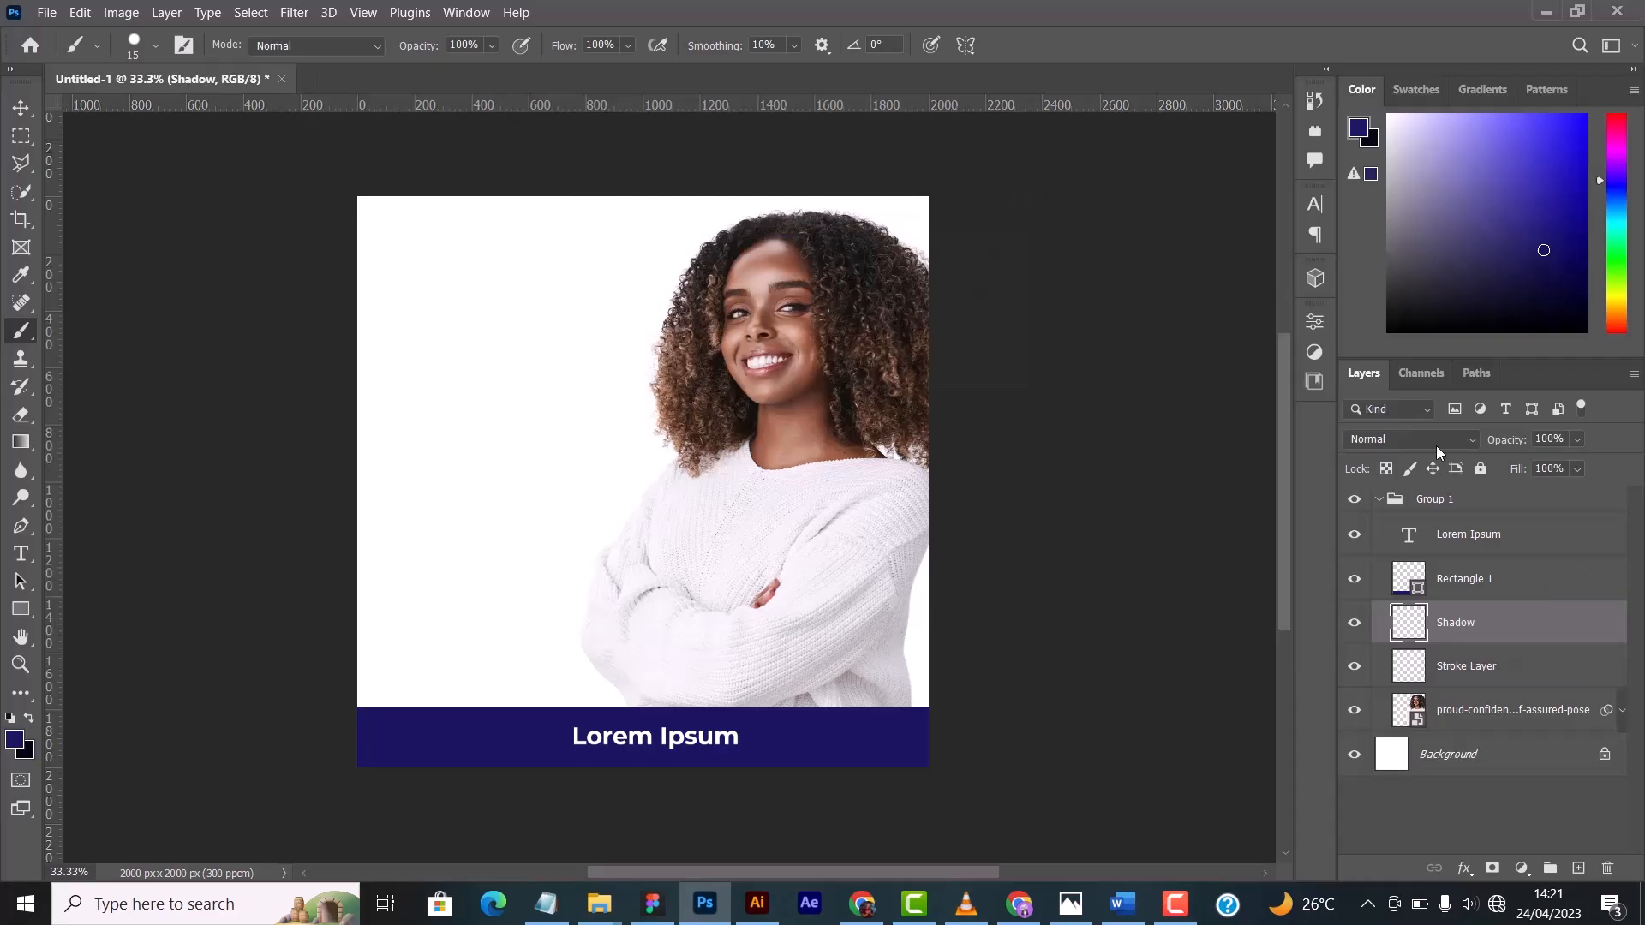
- Swap the foreground and background colours so black is in front, and enlarge the brush to 900 px
left_click(31, 719)
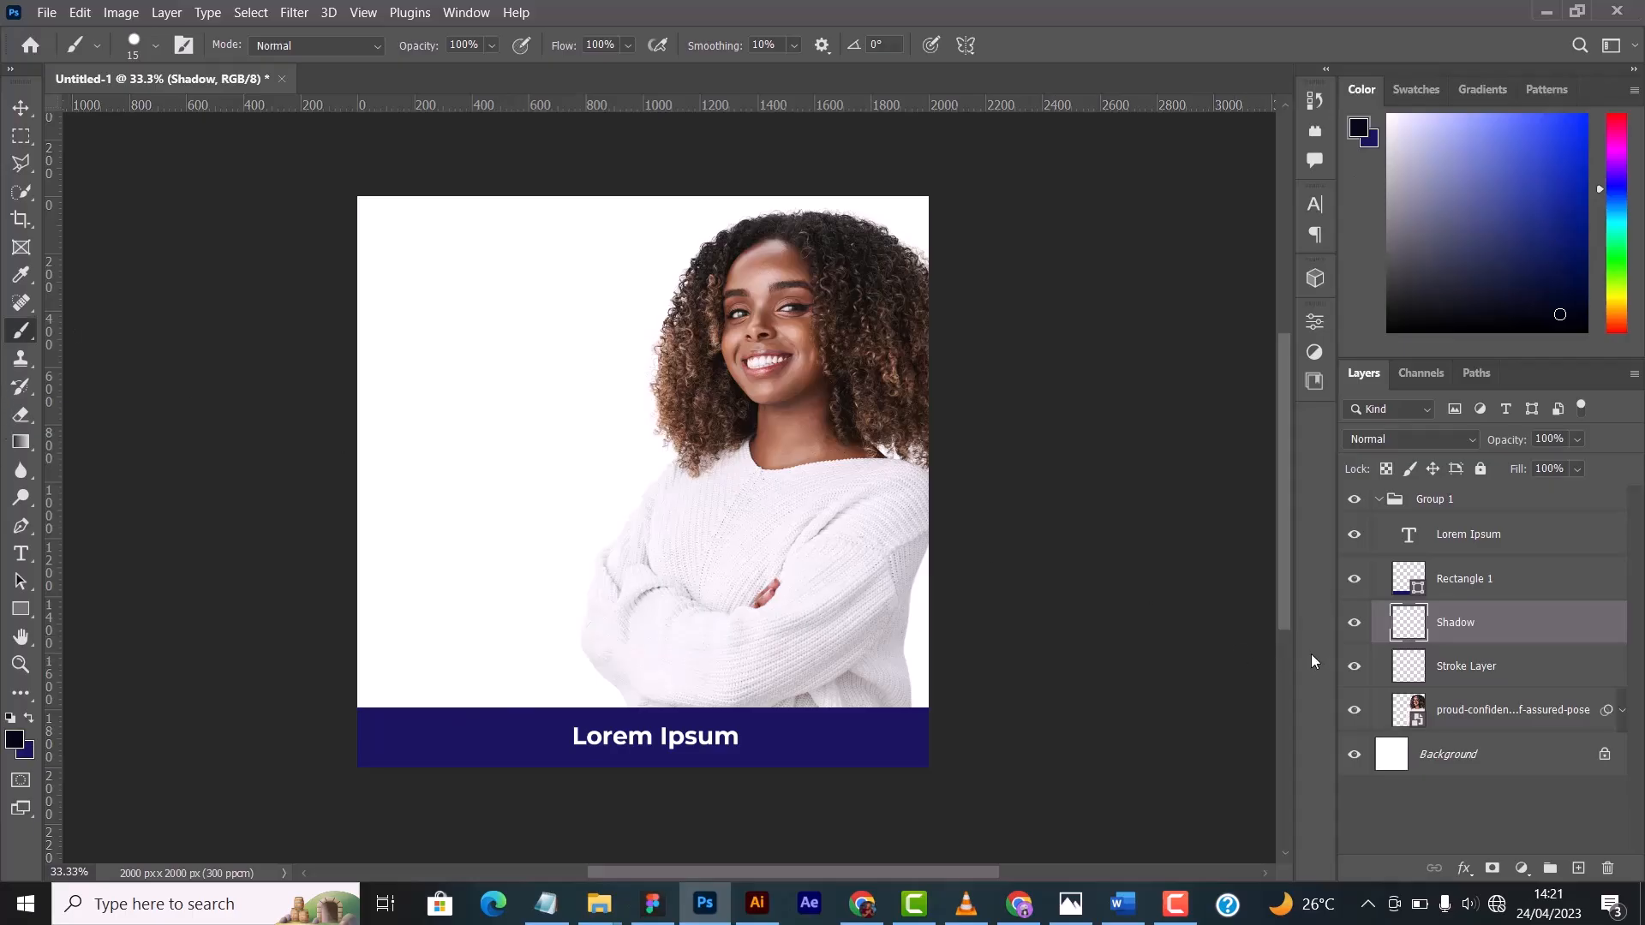
key("bracketright")
key("bracketright")
key("bracketright")
key("bracketright")
key("bracketright")
key("bracketright")
key("bracketright")
key("bracketright")
key("bracketright")
key("bracketright")
key("bracketright")
key("bracketright")
key("bracketright")
key("bracketright")
key("bracketright")
key("bracketright")
key("bracketright")
key("bracketright")
key("bracketright")
key("bracketright")
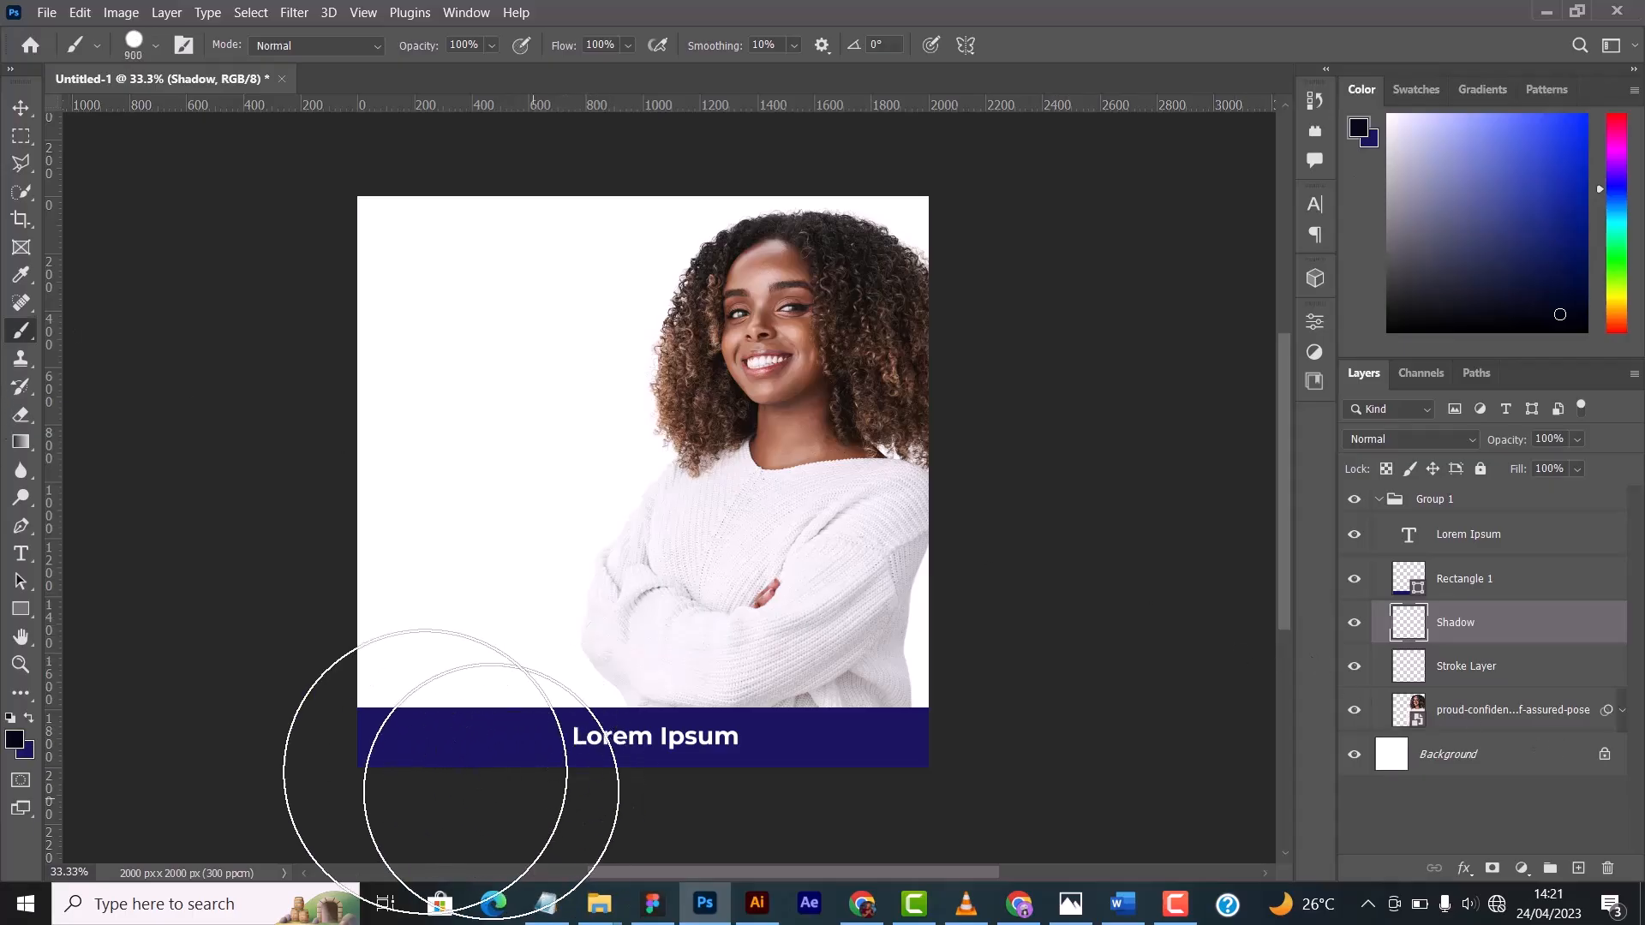
- Enlarge the hard brush to 1200 px and paint black strokes on the Shadow layer just above the blue banner
key("bracketright")
key("bracketright")
key("bracketright")
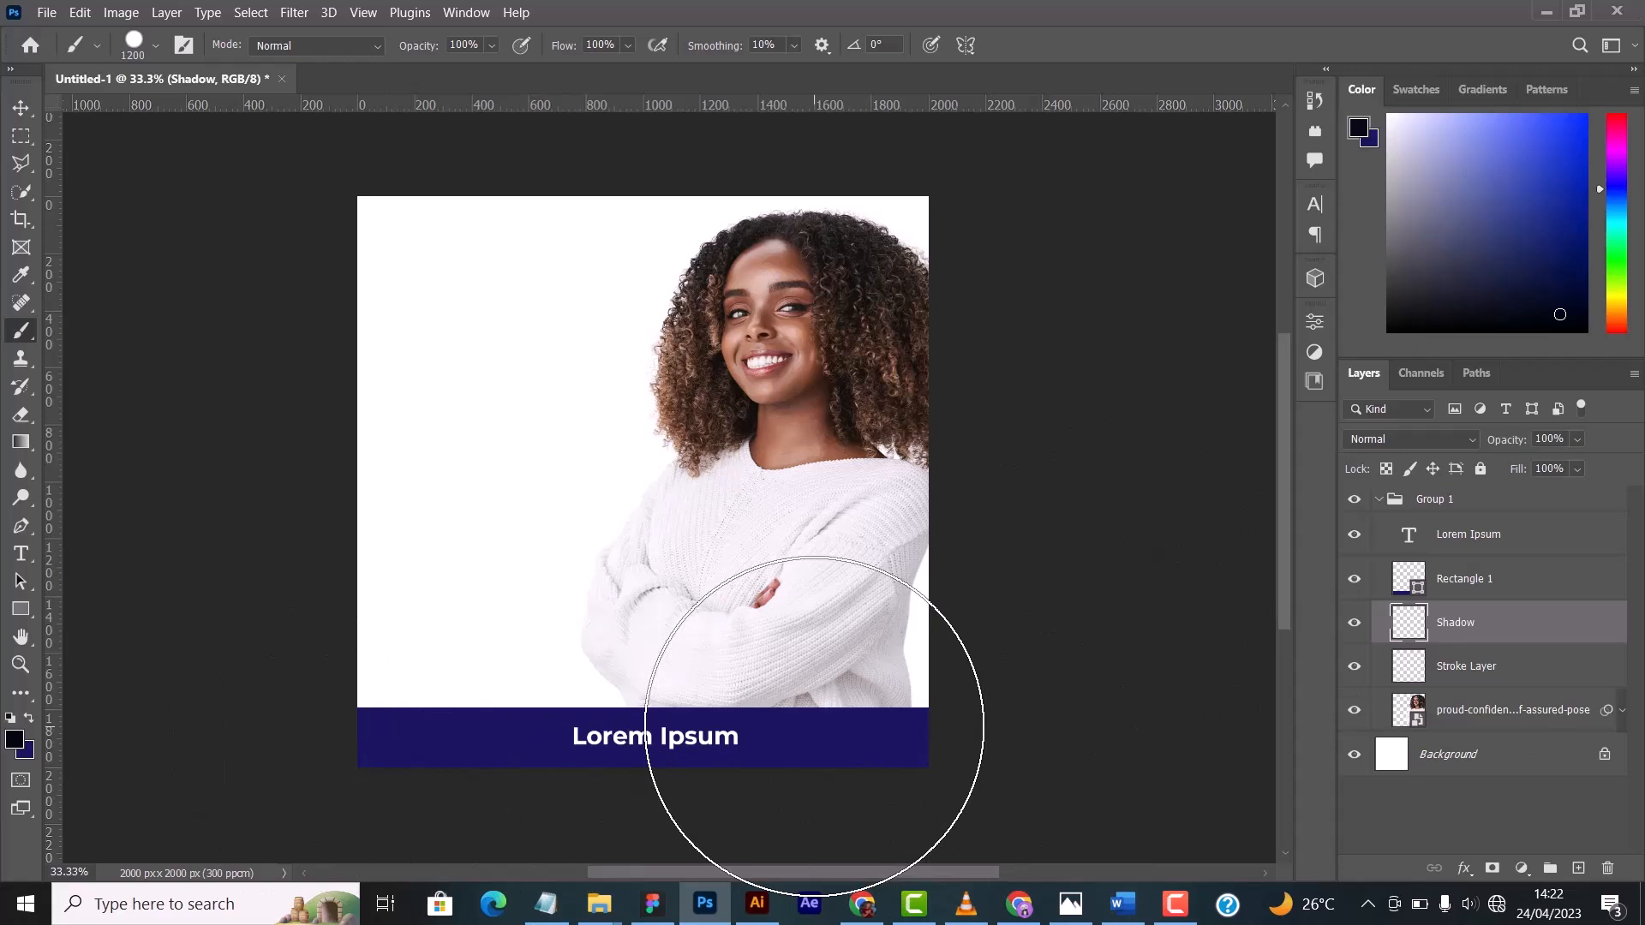
key("ctrl+minus")
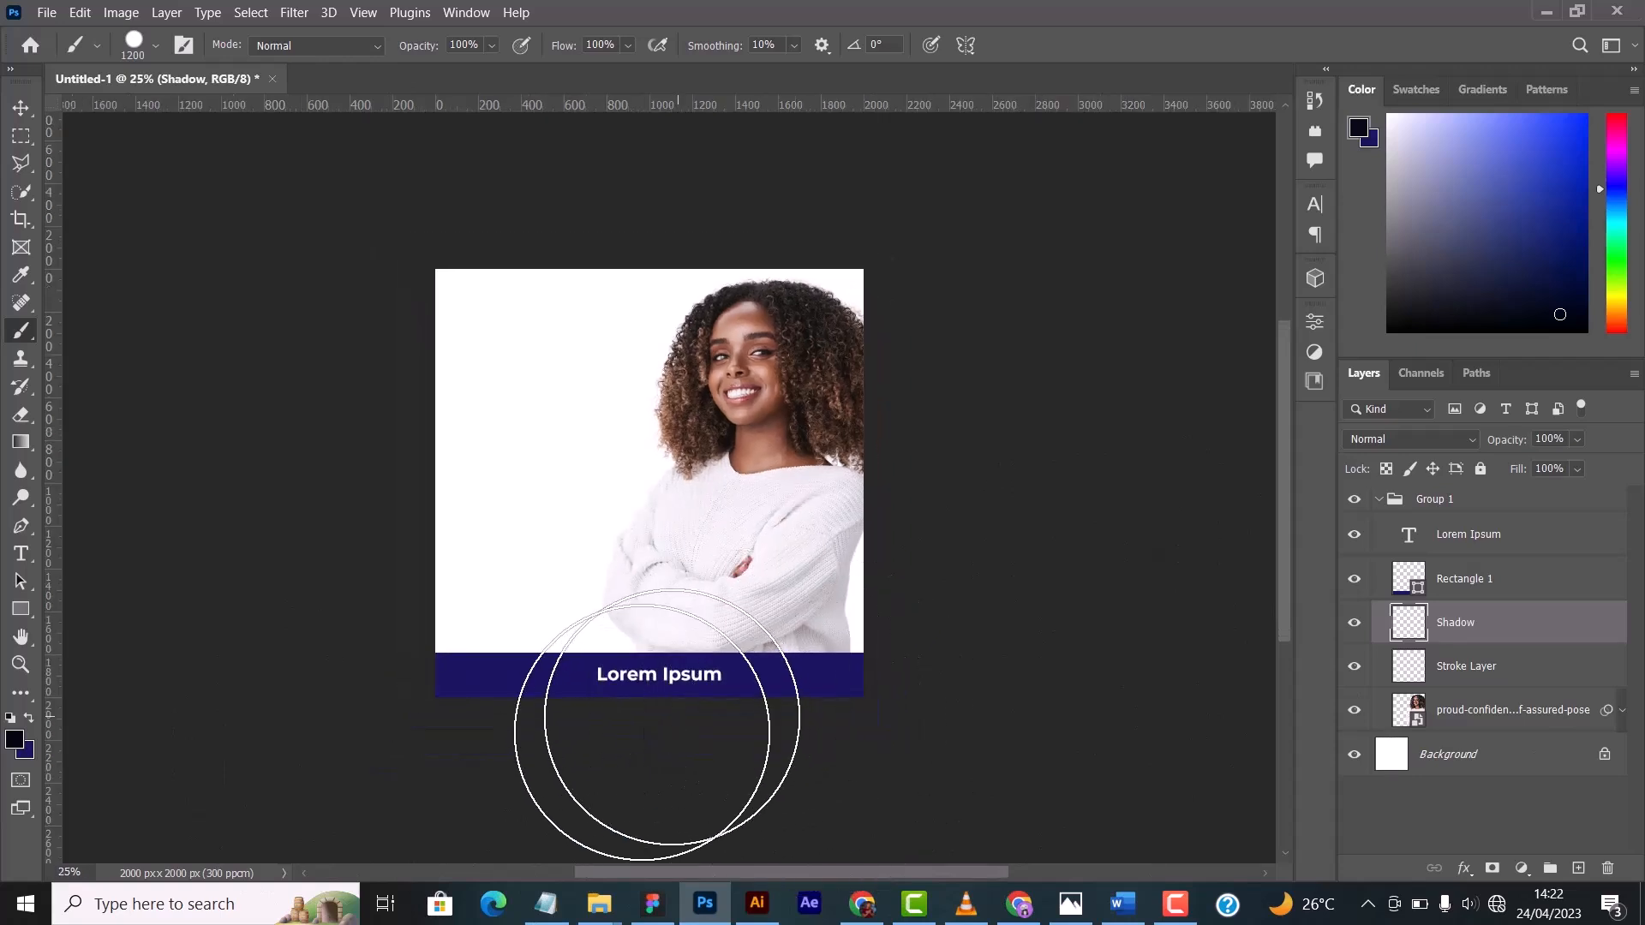
left_click_drag(467, 739, 686, 764)
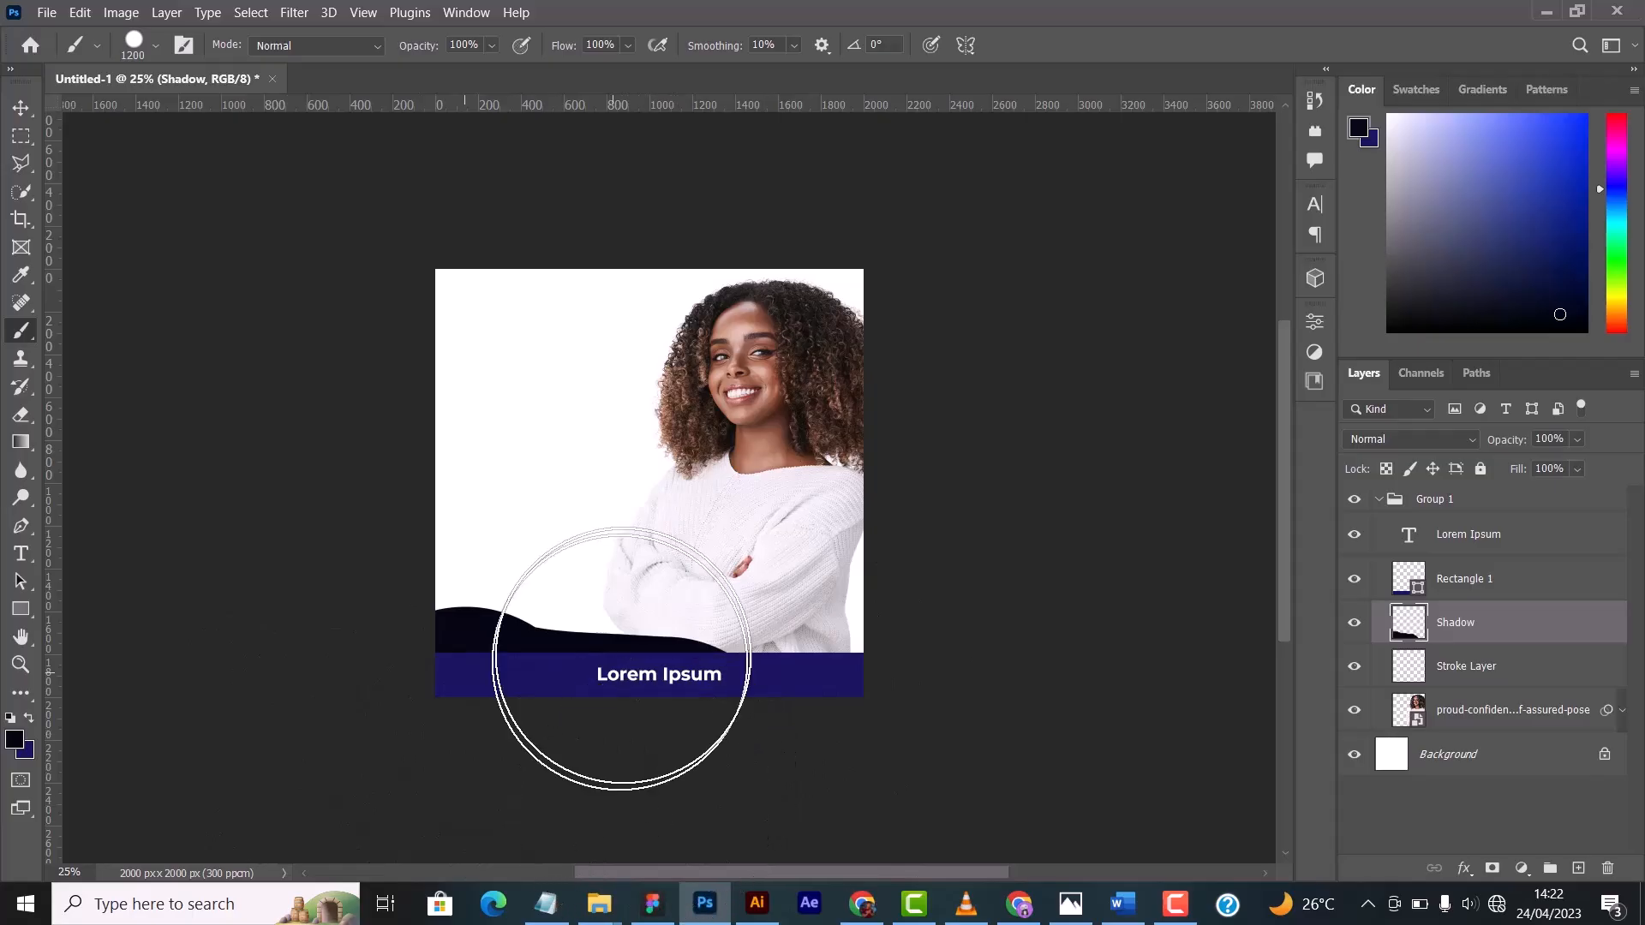
mouse_move(574, 668)
left_mouse_down()
mouse_move(551, 680)
mouse_move(775, 685)
left_mouse_up()
- Undo the hard-edged black strokes on the Shadow layer
key("ctrl+z")
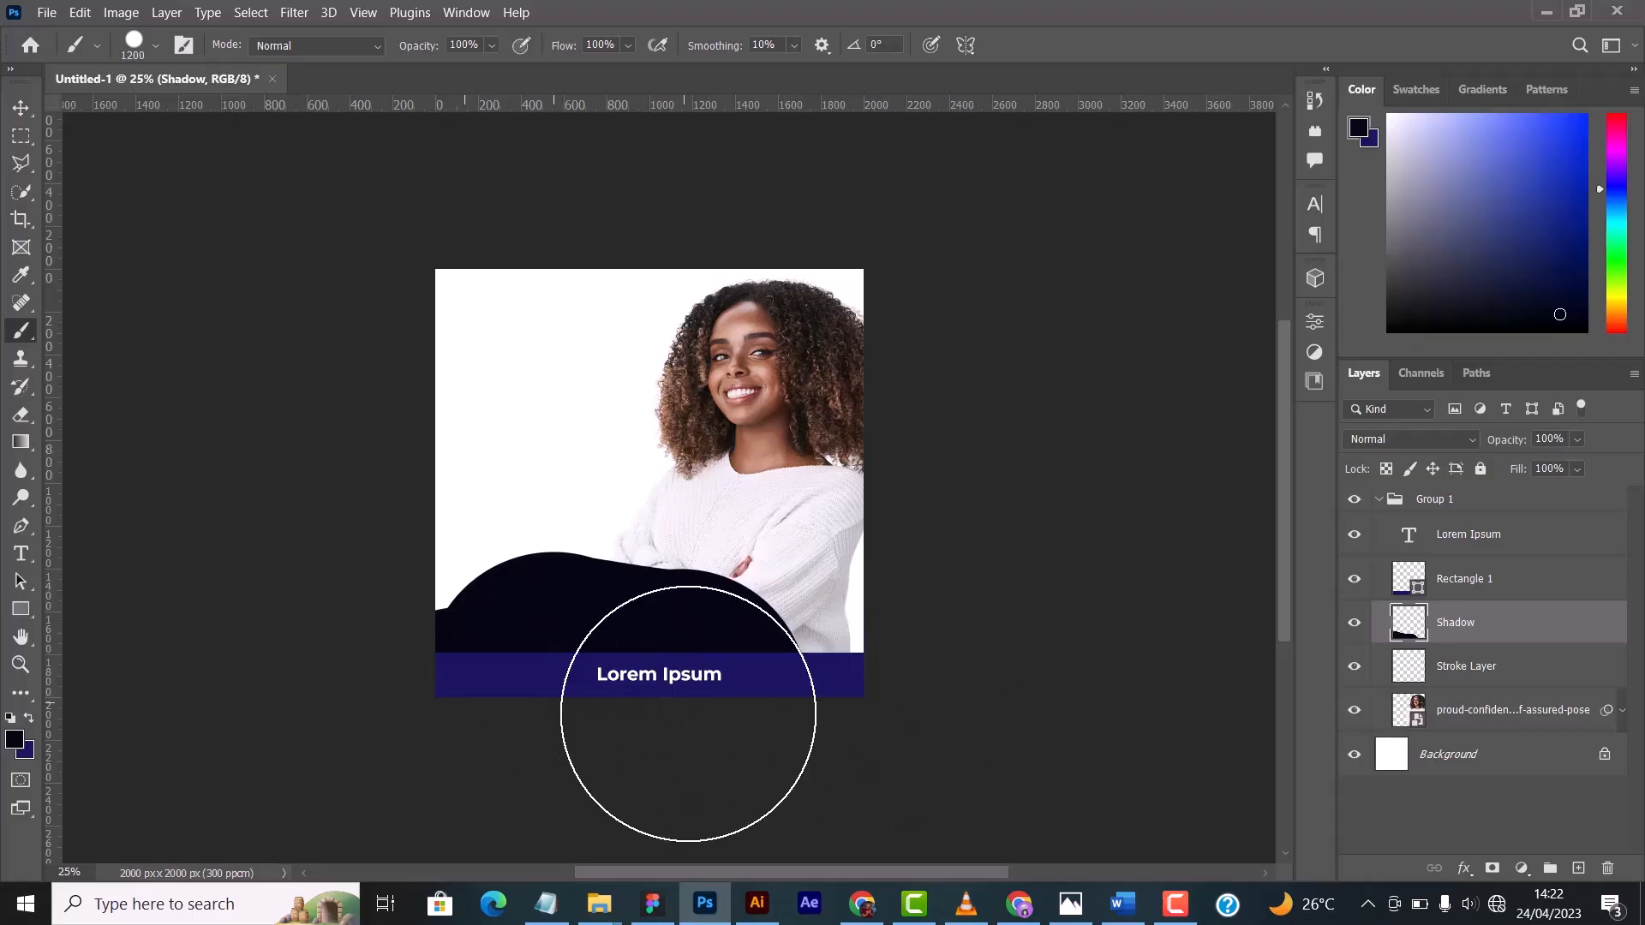
key("ctrl+z")
key("ctrl+z")
key("ctrl+z")
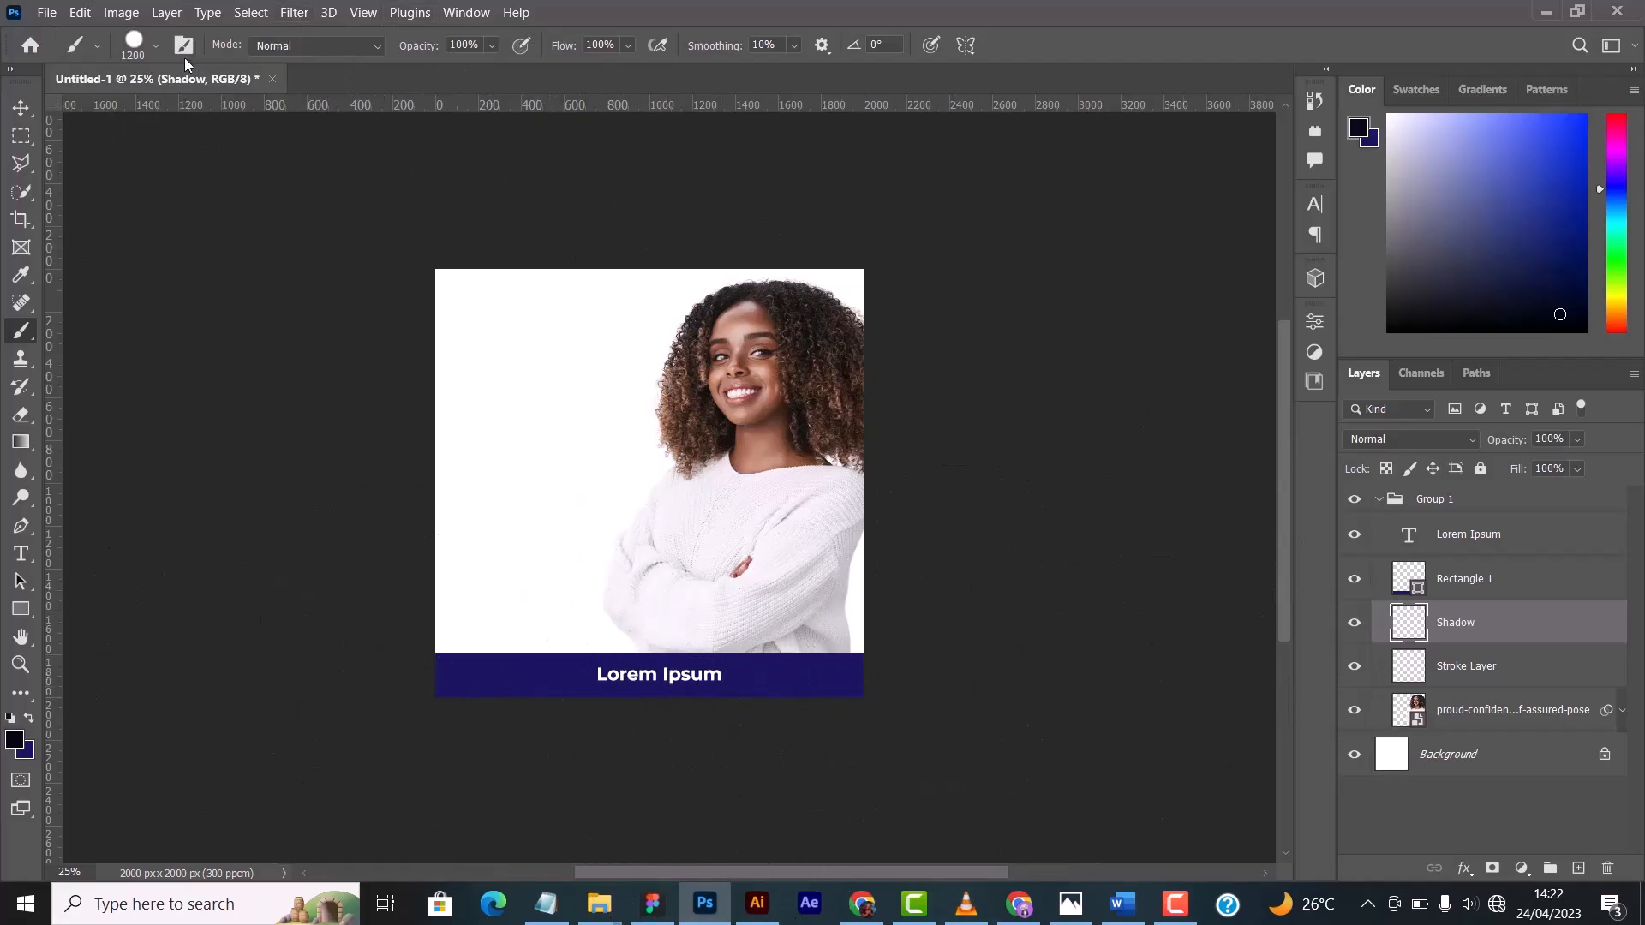
- Switch to the Soft Round brush preset and enlarge it to 2000 px
left_click(155, 48)
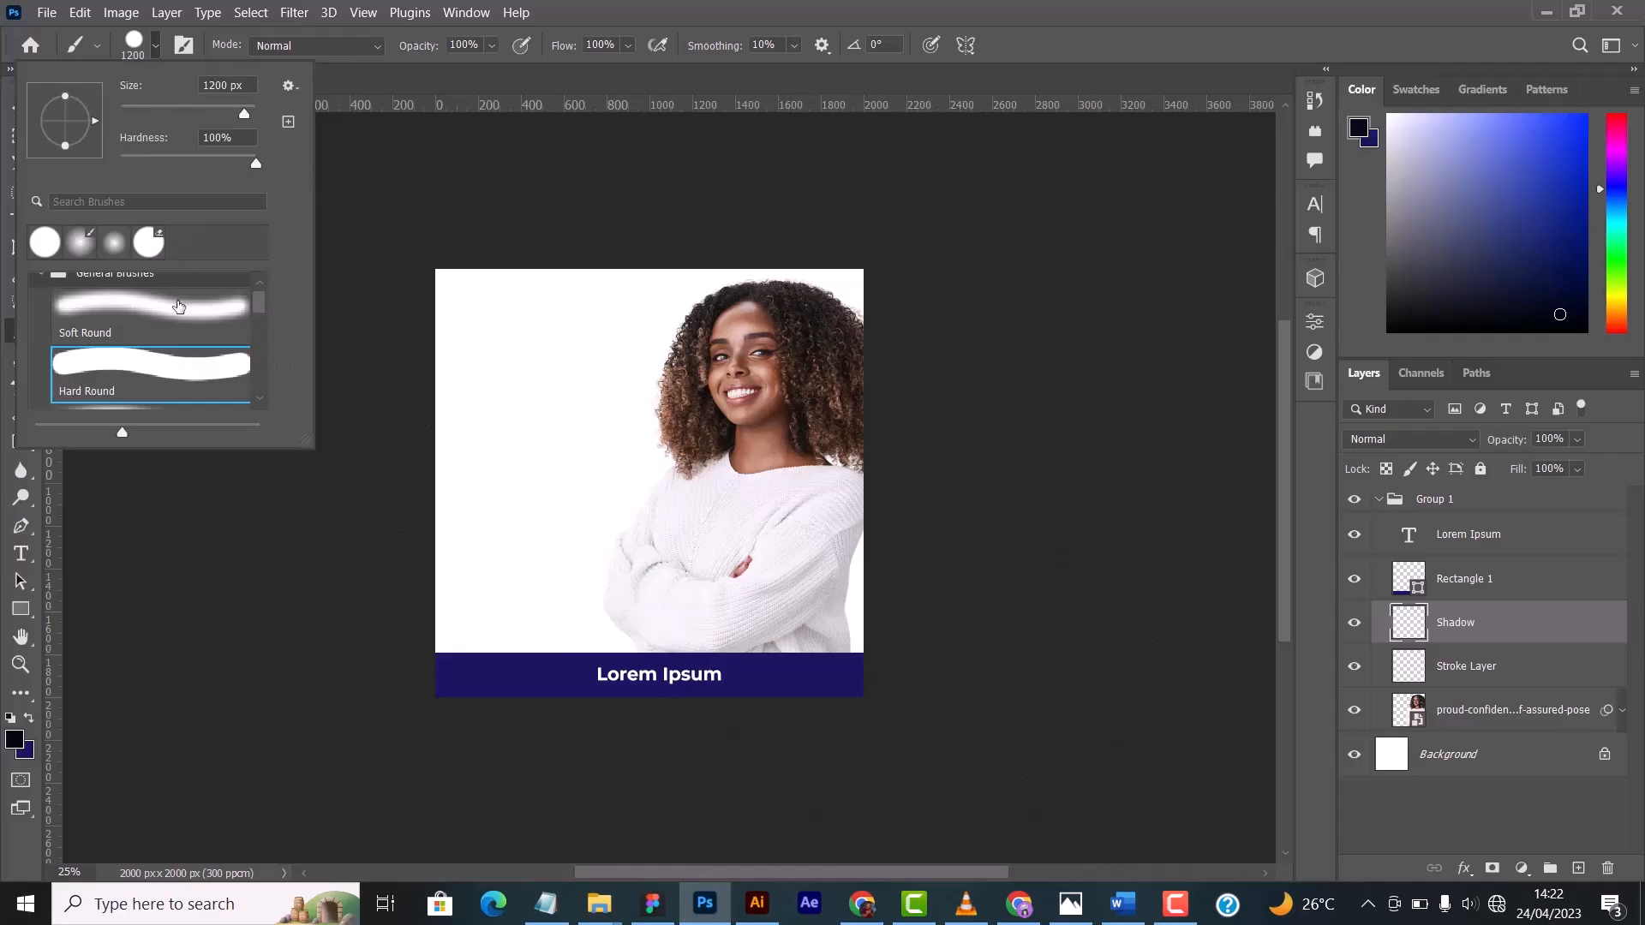
left_click(179, 306)
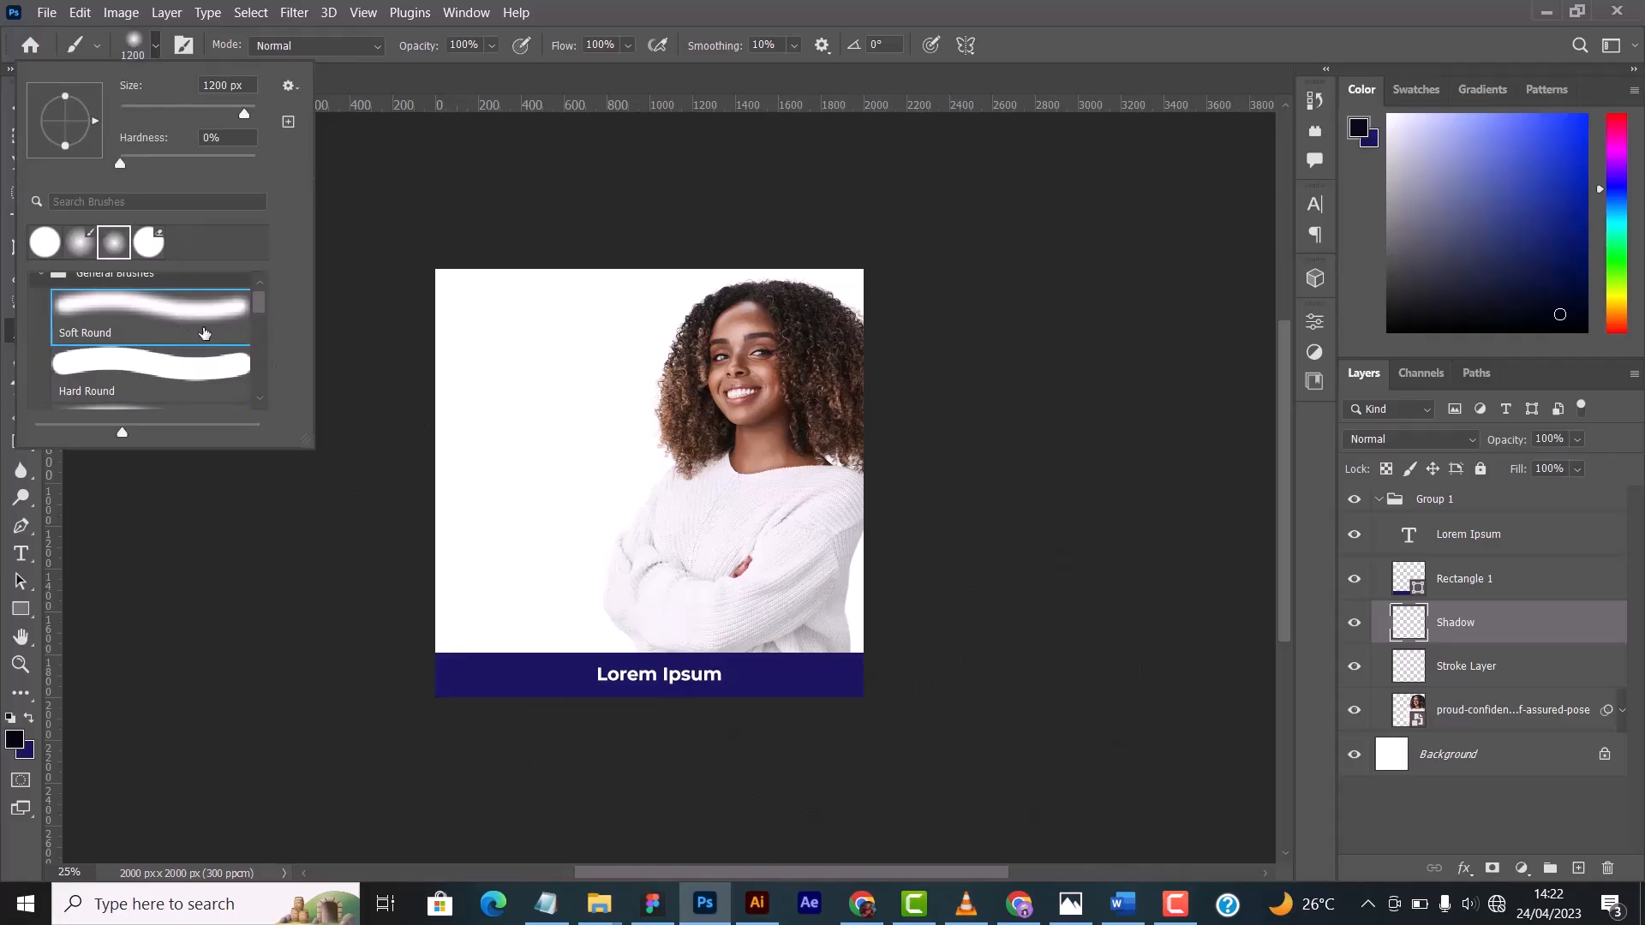
left_click(158, 47)
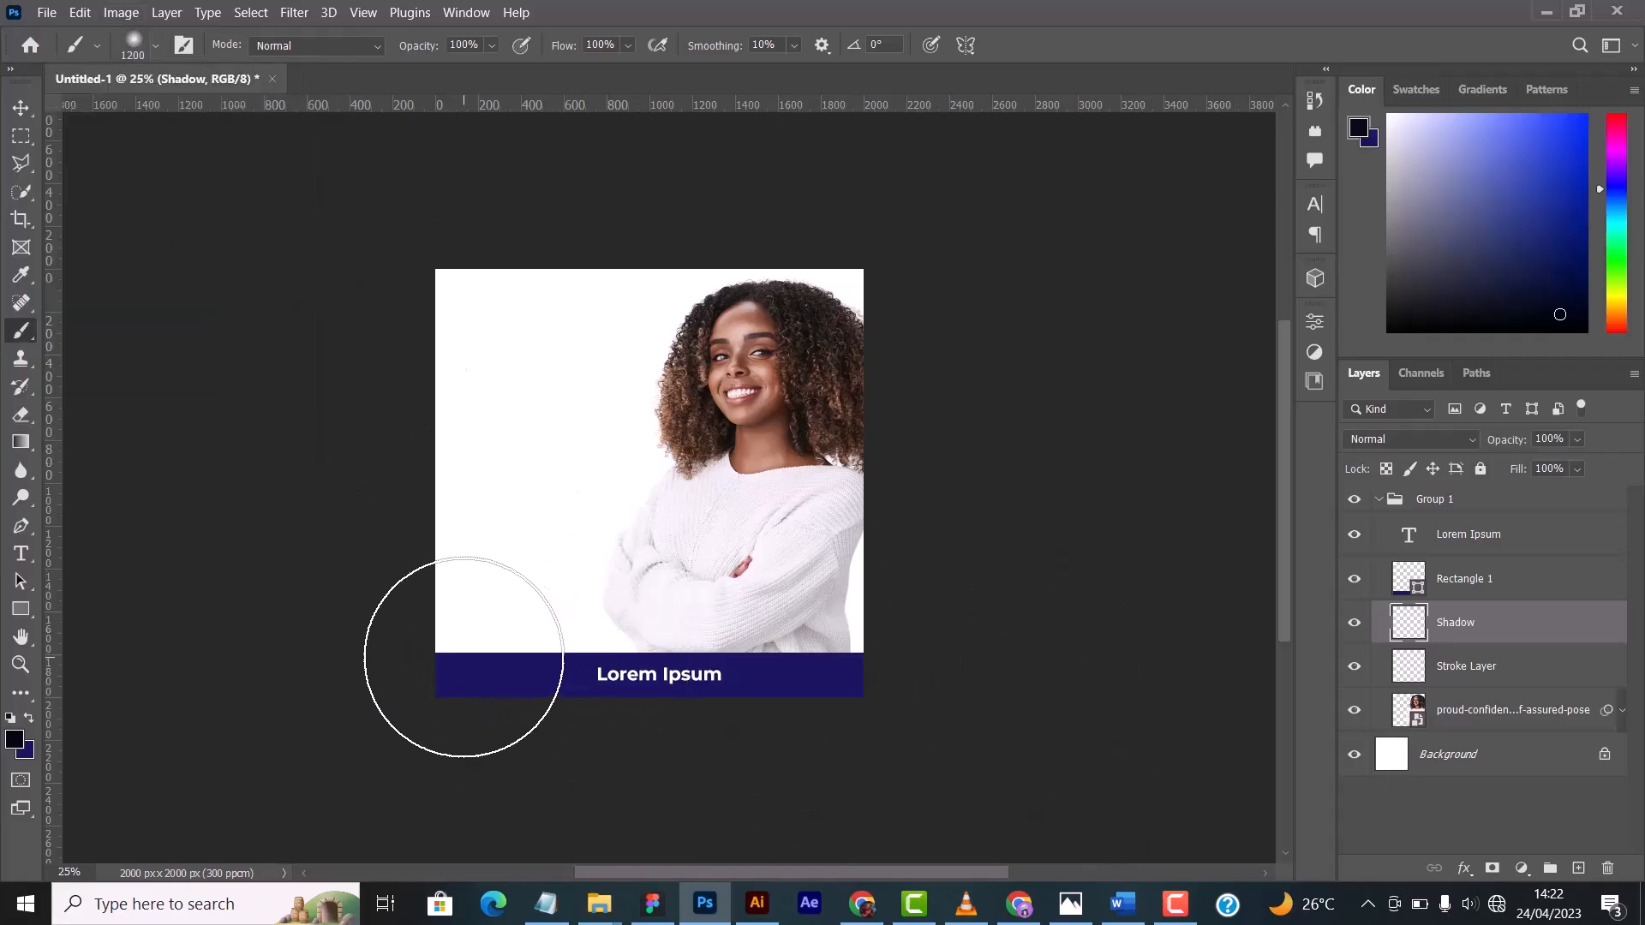
key("bracketright")
key("bracketright")
key("bracketright")
key("bracketright")
key("bracketright")
key("bracketright")
key("bracketright")
key("bracketright")
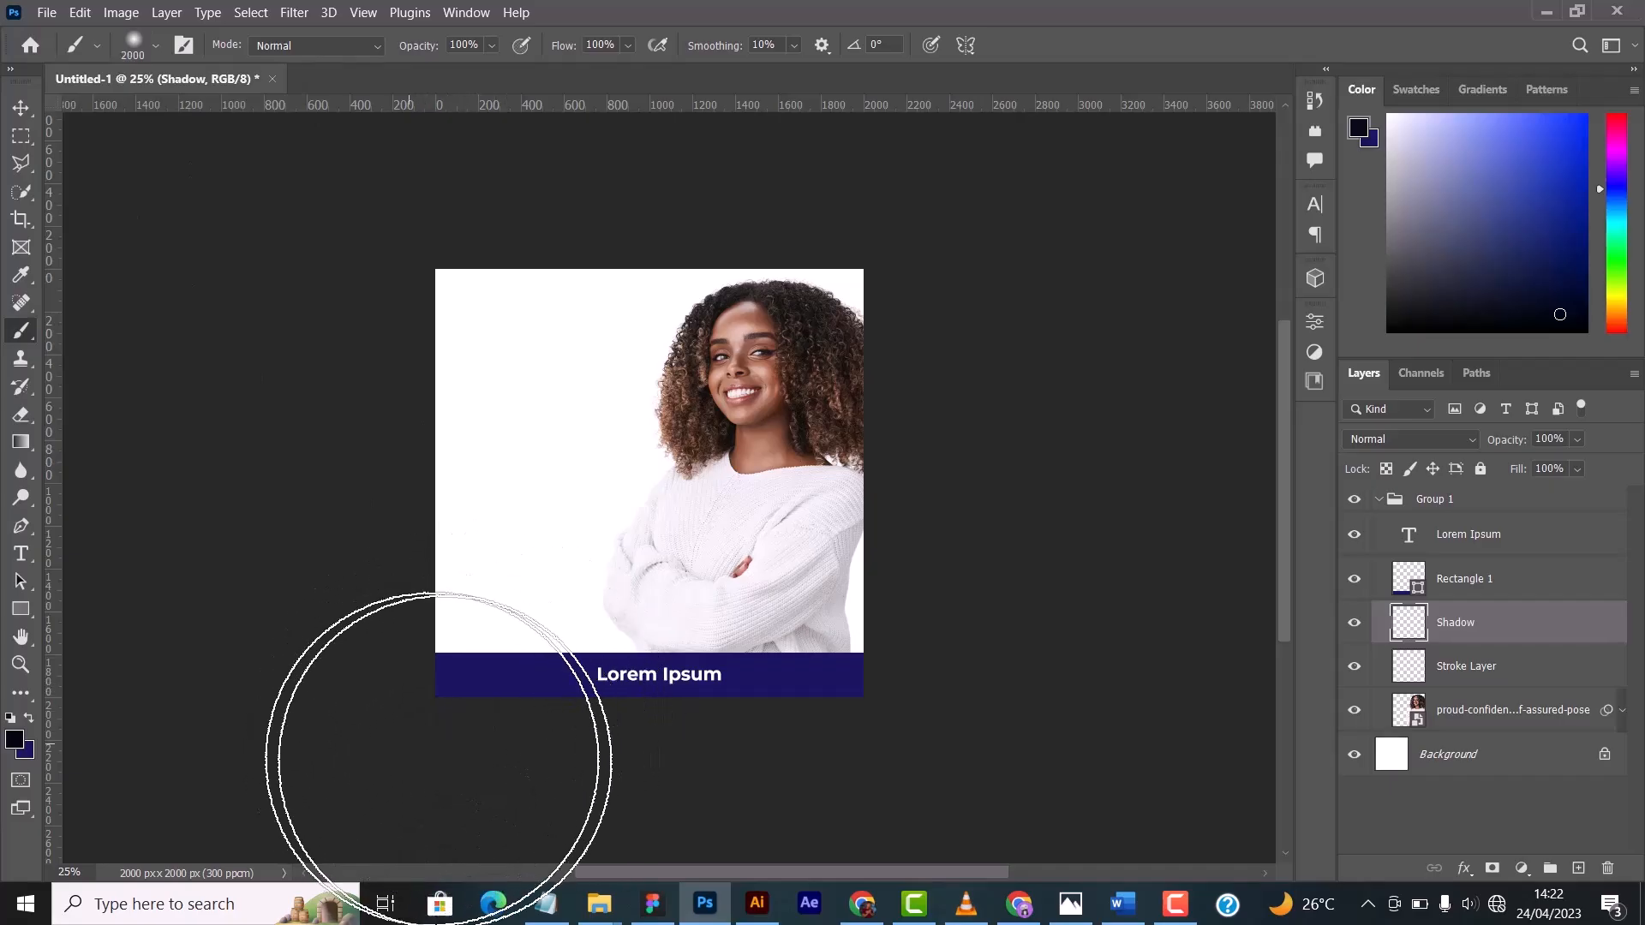
- Paint a soft black shadow across the full width of the Shadow layer, fading upward from the blue banner
left_click_drag(437, 709, 840, 724)
mouse_move(308, 800)
left_mouse_down()
mouse_move(655, 808)
mouse_move(986, 780)
left_mouse_up()
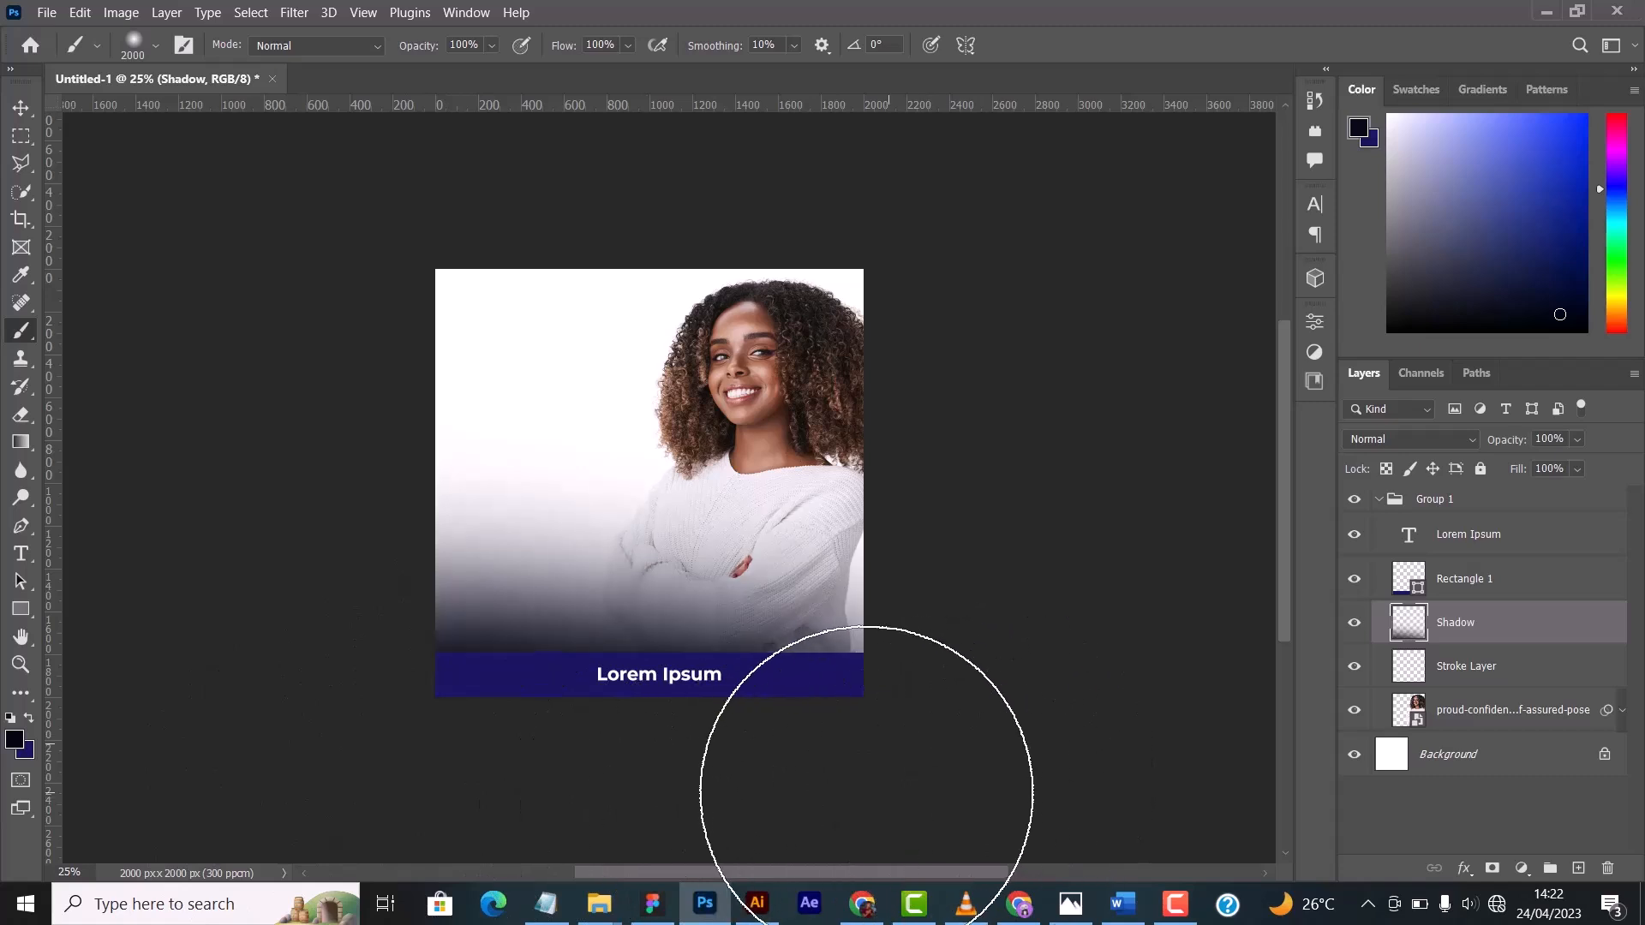
left_click_drag(914, 726, 1140, 691)
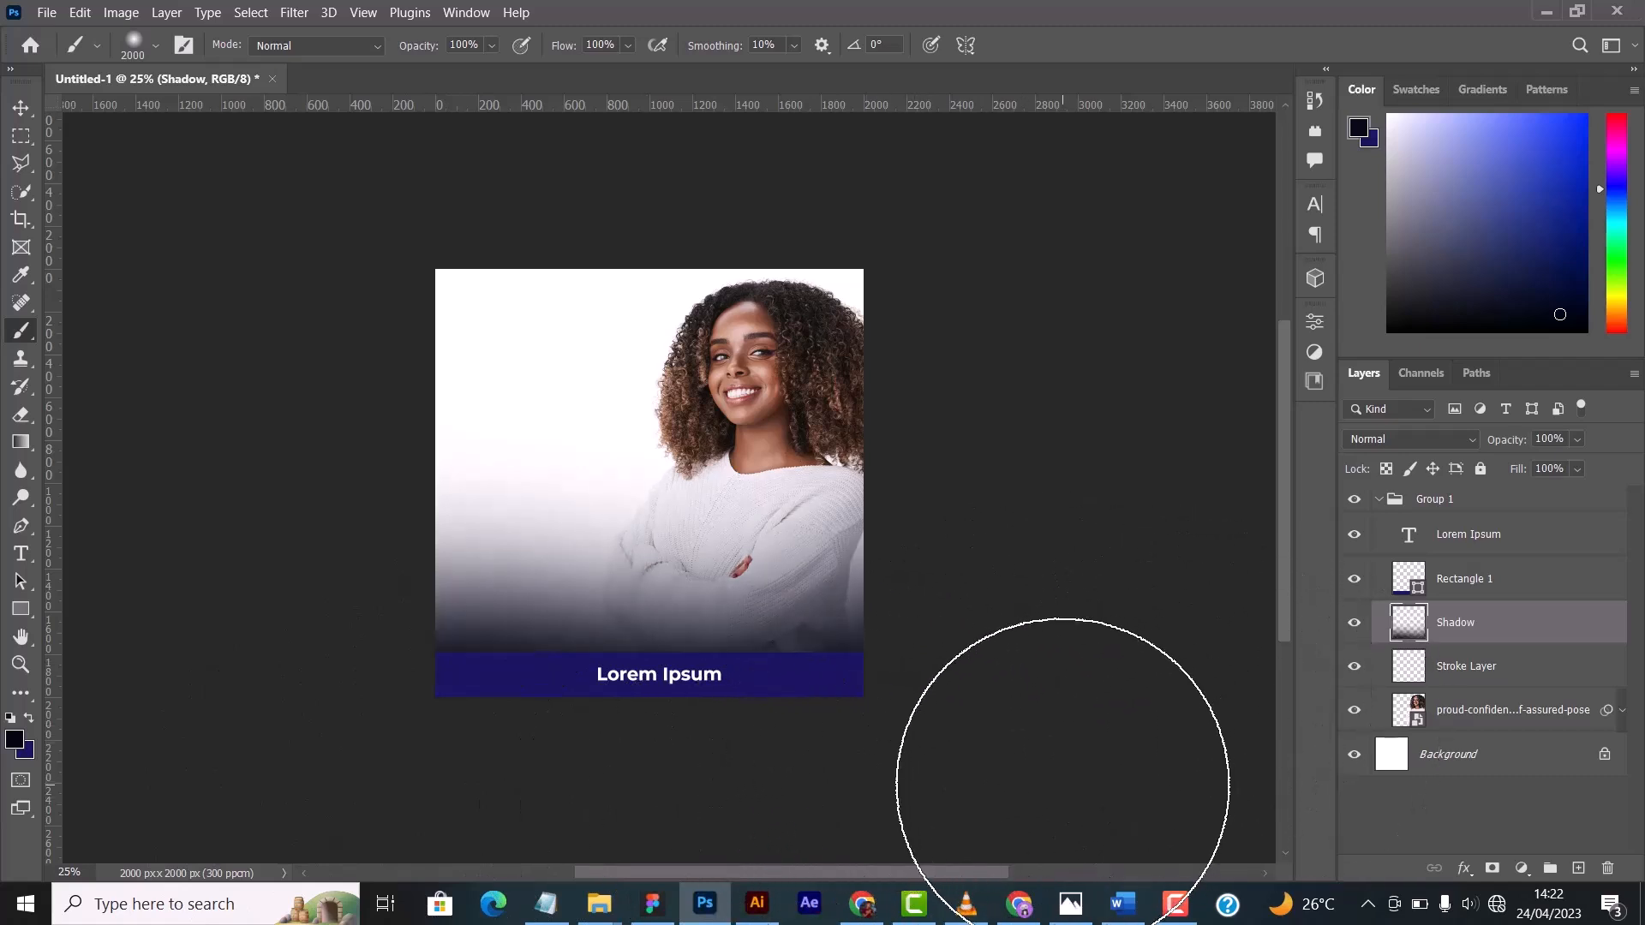
- Undo the soft shadow strokes while keeping the empty Shadow layer
key("ctrl+z")
key("ctrl+z")
key("ctrl+z")
key("ctrl+z")
key("ctrl+z")
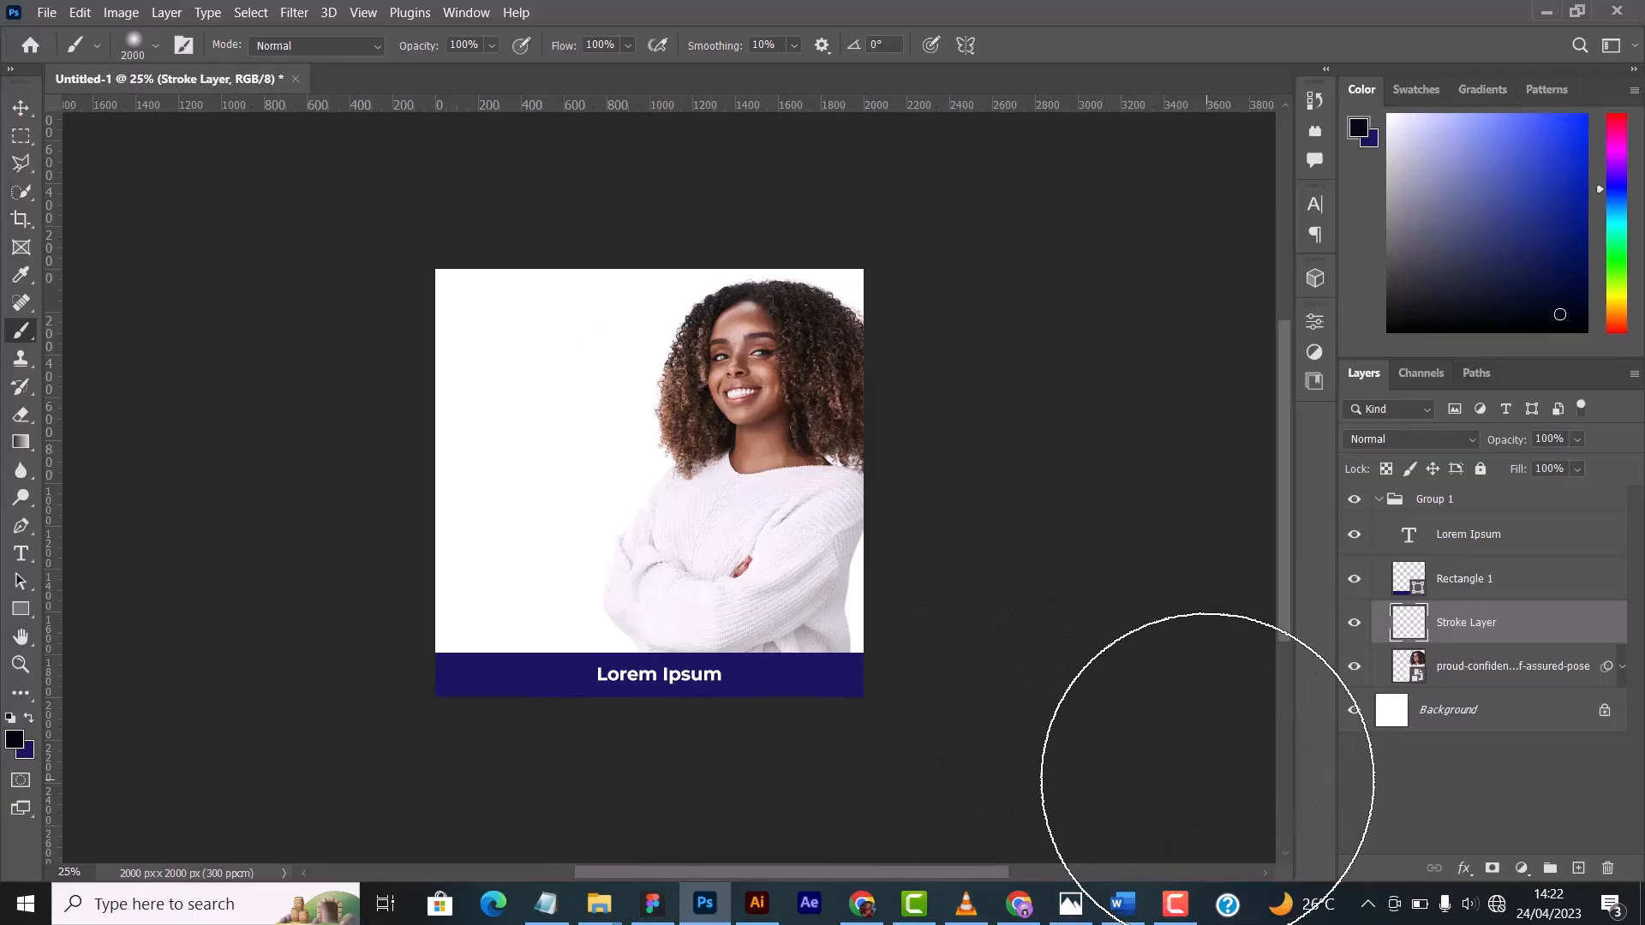
key("ctrl+shift+z")
- Reduce the soft brush to 1300 px and paint black shadows above the banner and around the upper corners of the Shadow layer
key("bracketleft")
key("bracketleft")
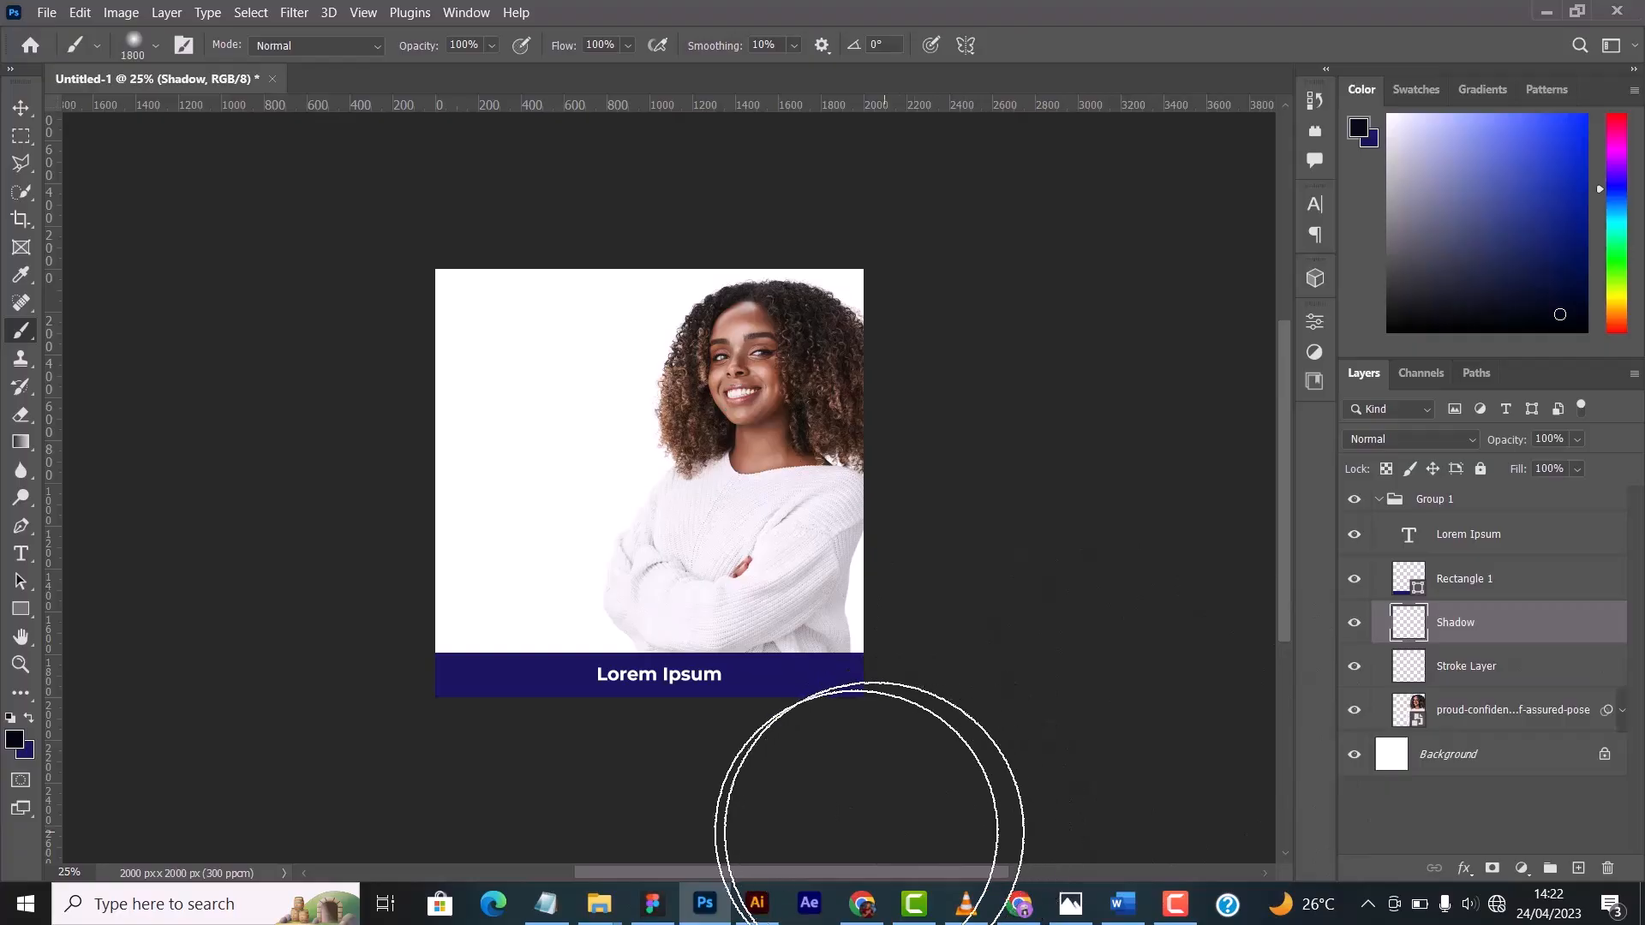
key("bracketleft")
key("bracketleft")
key("bracketleft")
key("bracketleft")
key("bracketleft")
mouse_move(422, 686)
left_mouse_down()
mouse_move(605, 732)
mouse_move(790, 735)
mouse_move(823, 718)
left_mouse_up()
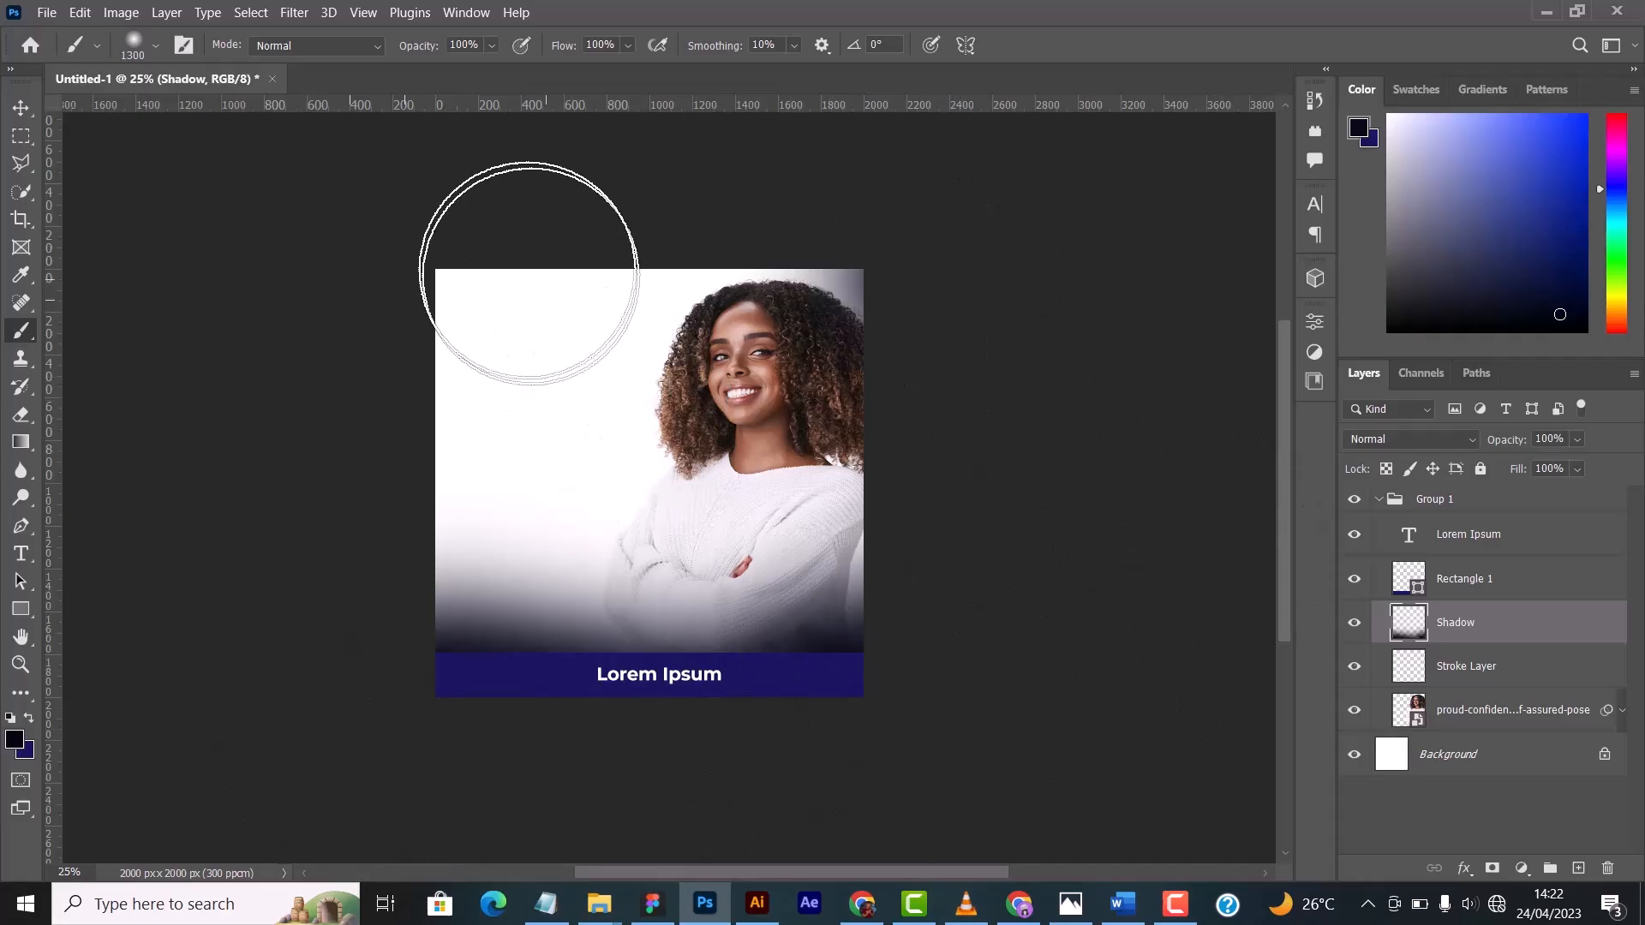
mouse_move(529, 273)
left_mouse_down()
mouse_move(348, 580)
mouse_move(459, 599)
mouse_move(497, 583)
left_mouse_up()
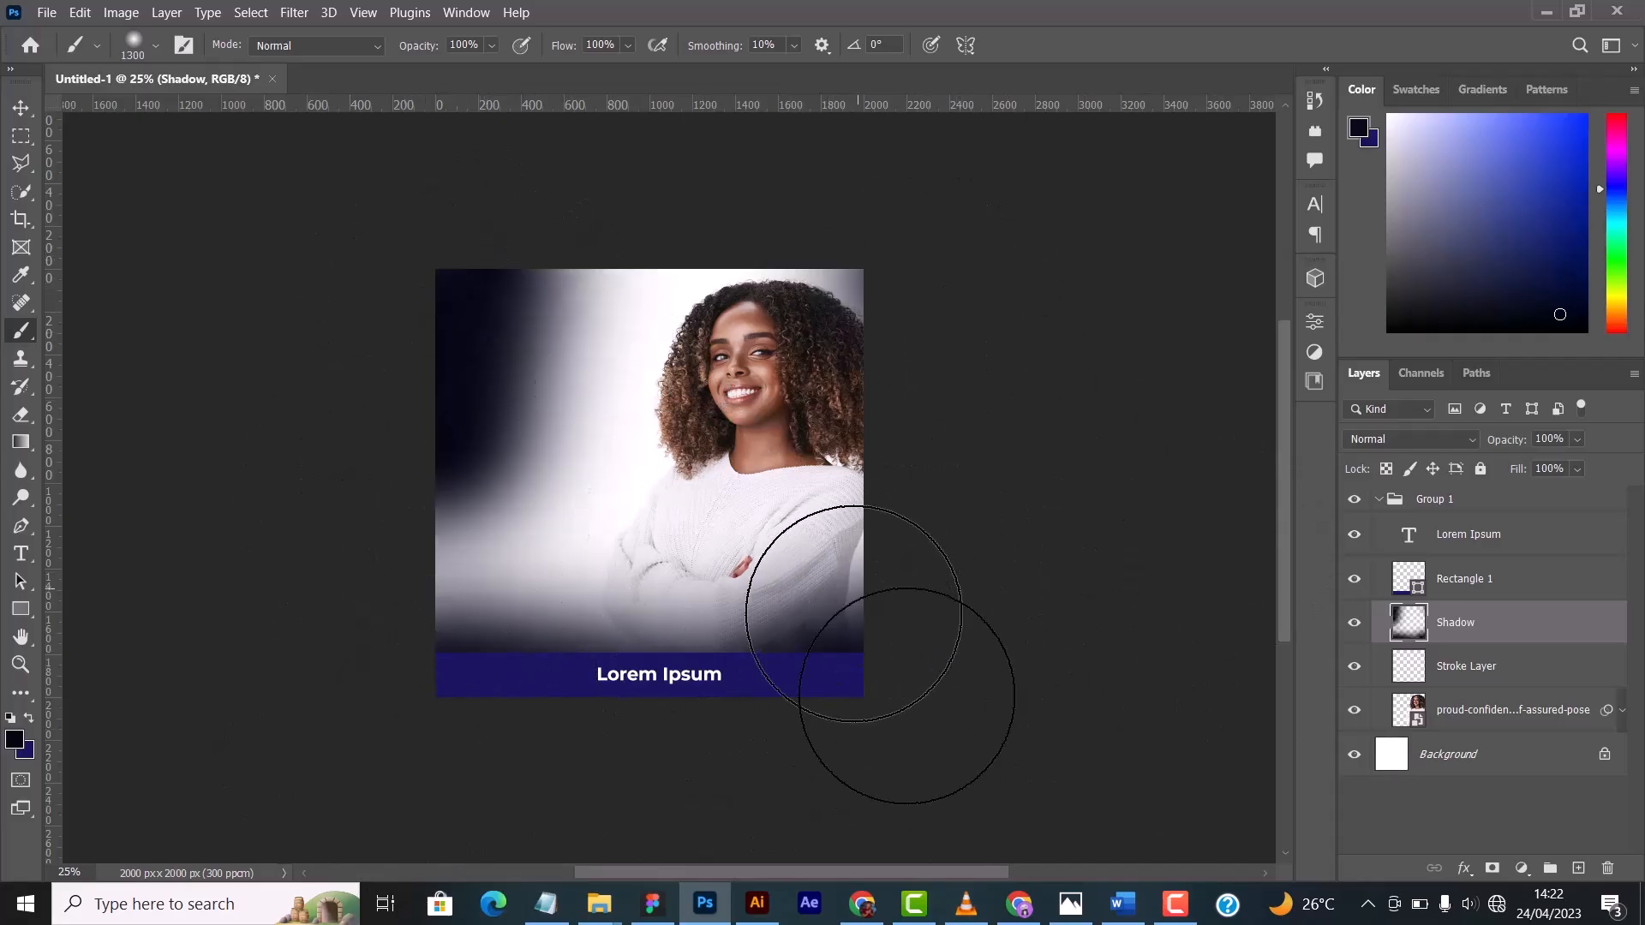
- Delete the Shadow layer with its painted strokes
key("Delete")
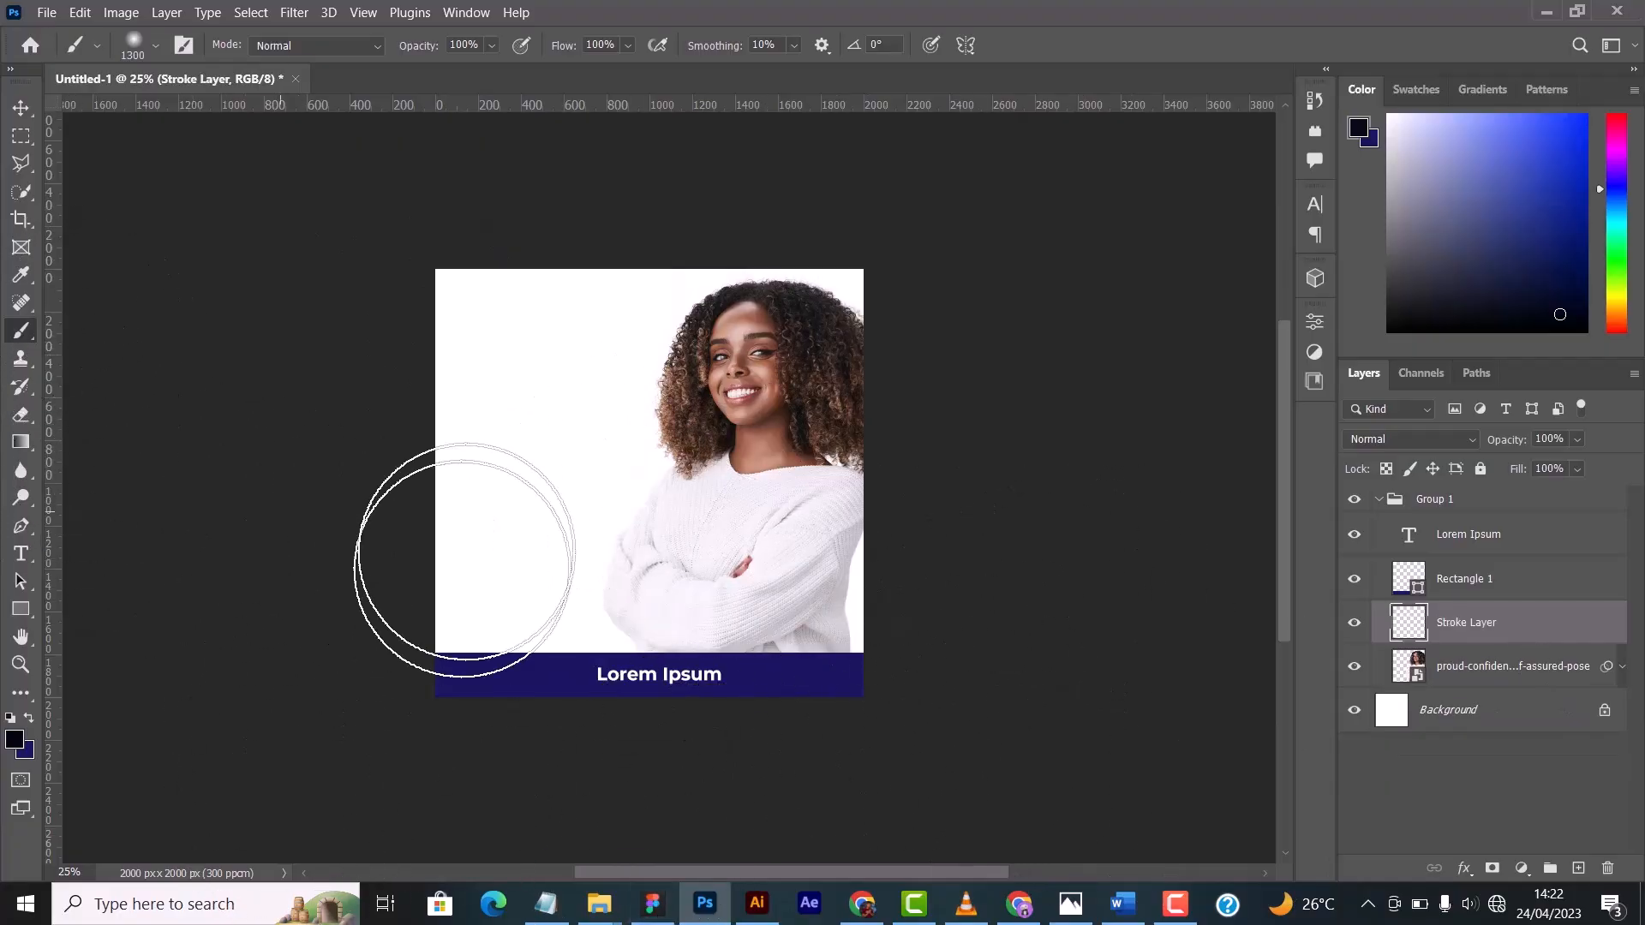
- Activate the Clone Stamp Tool from the stamp tool group
left_click(21, 360)
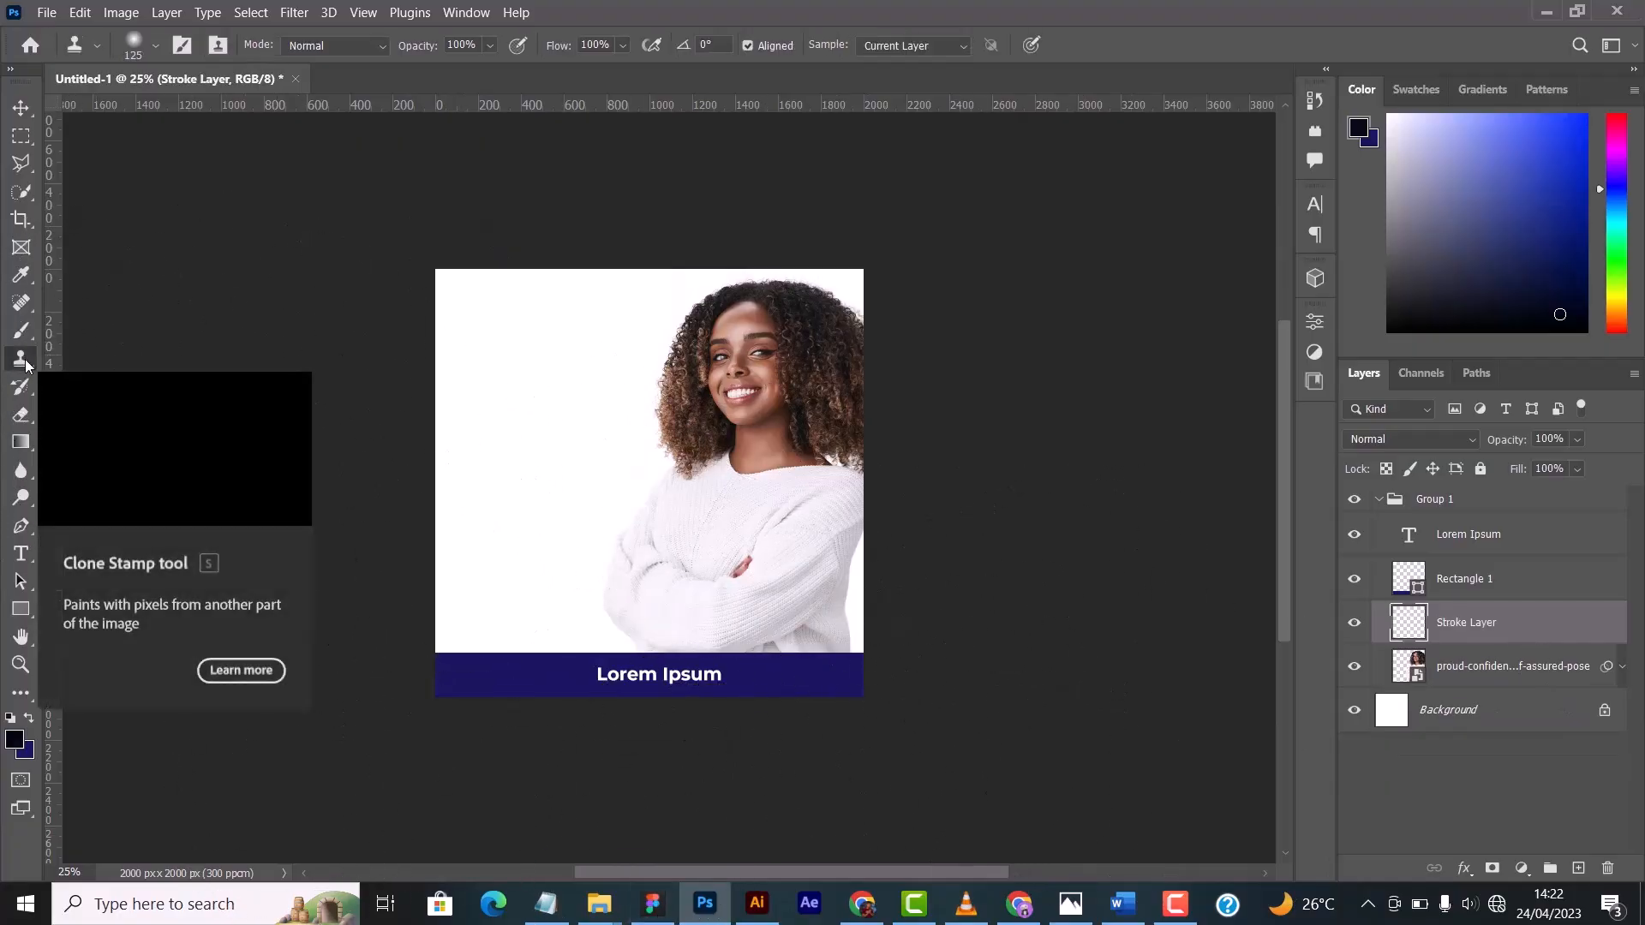
right_click(28, 367)
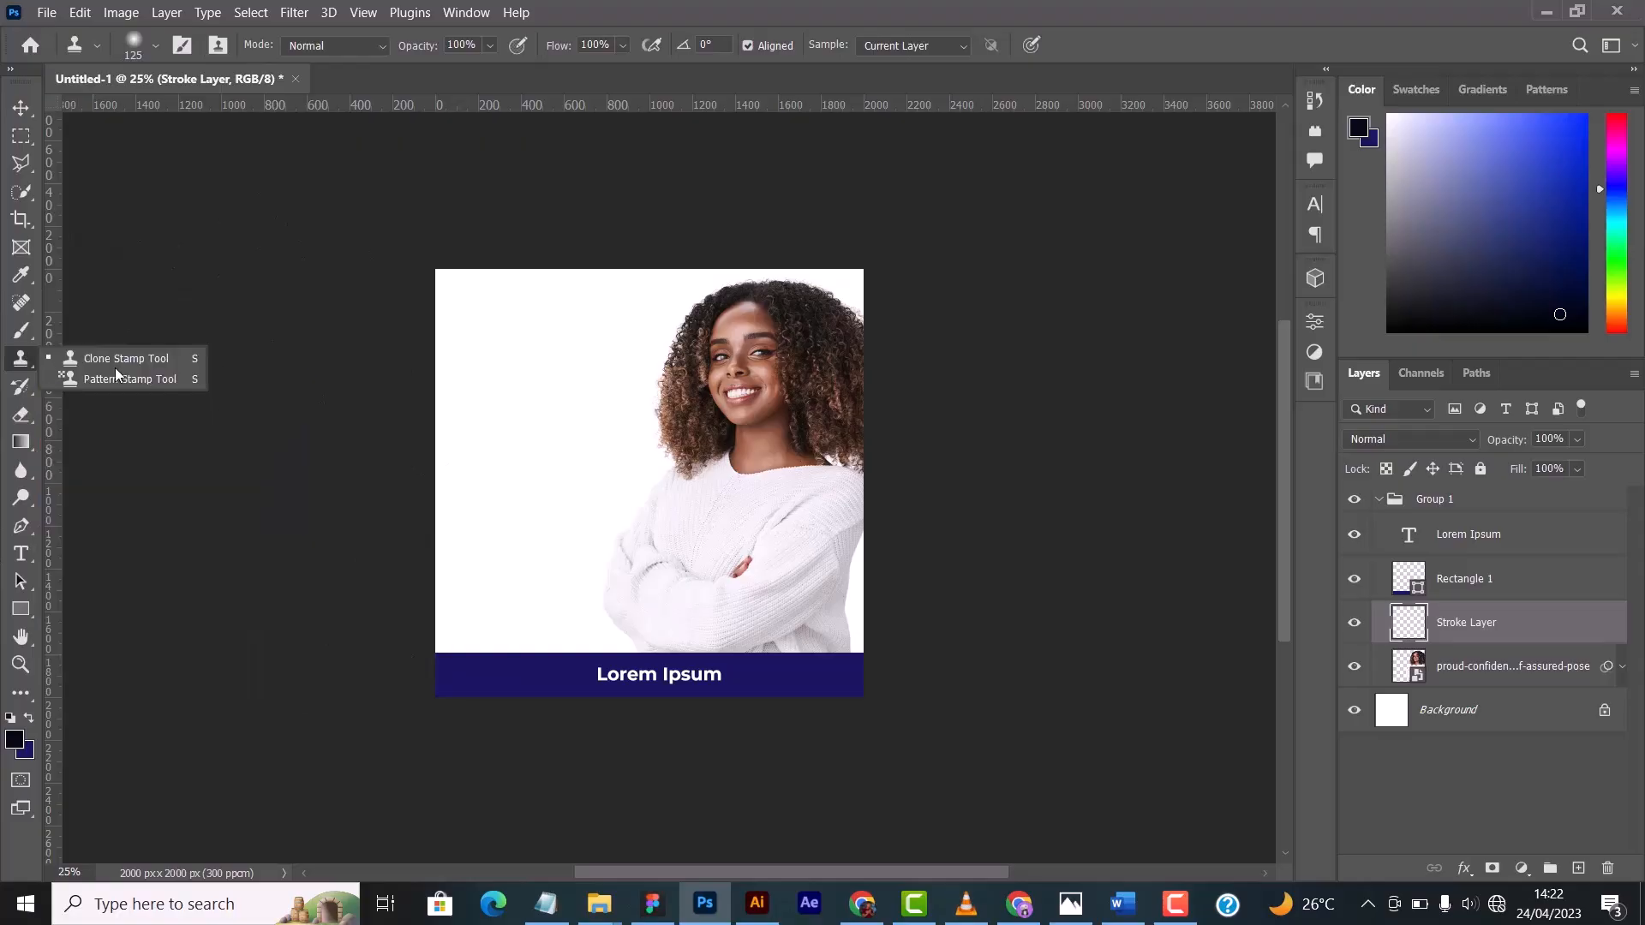
left_click(20, 359)
right_click(20, 364)
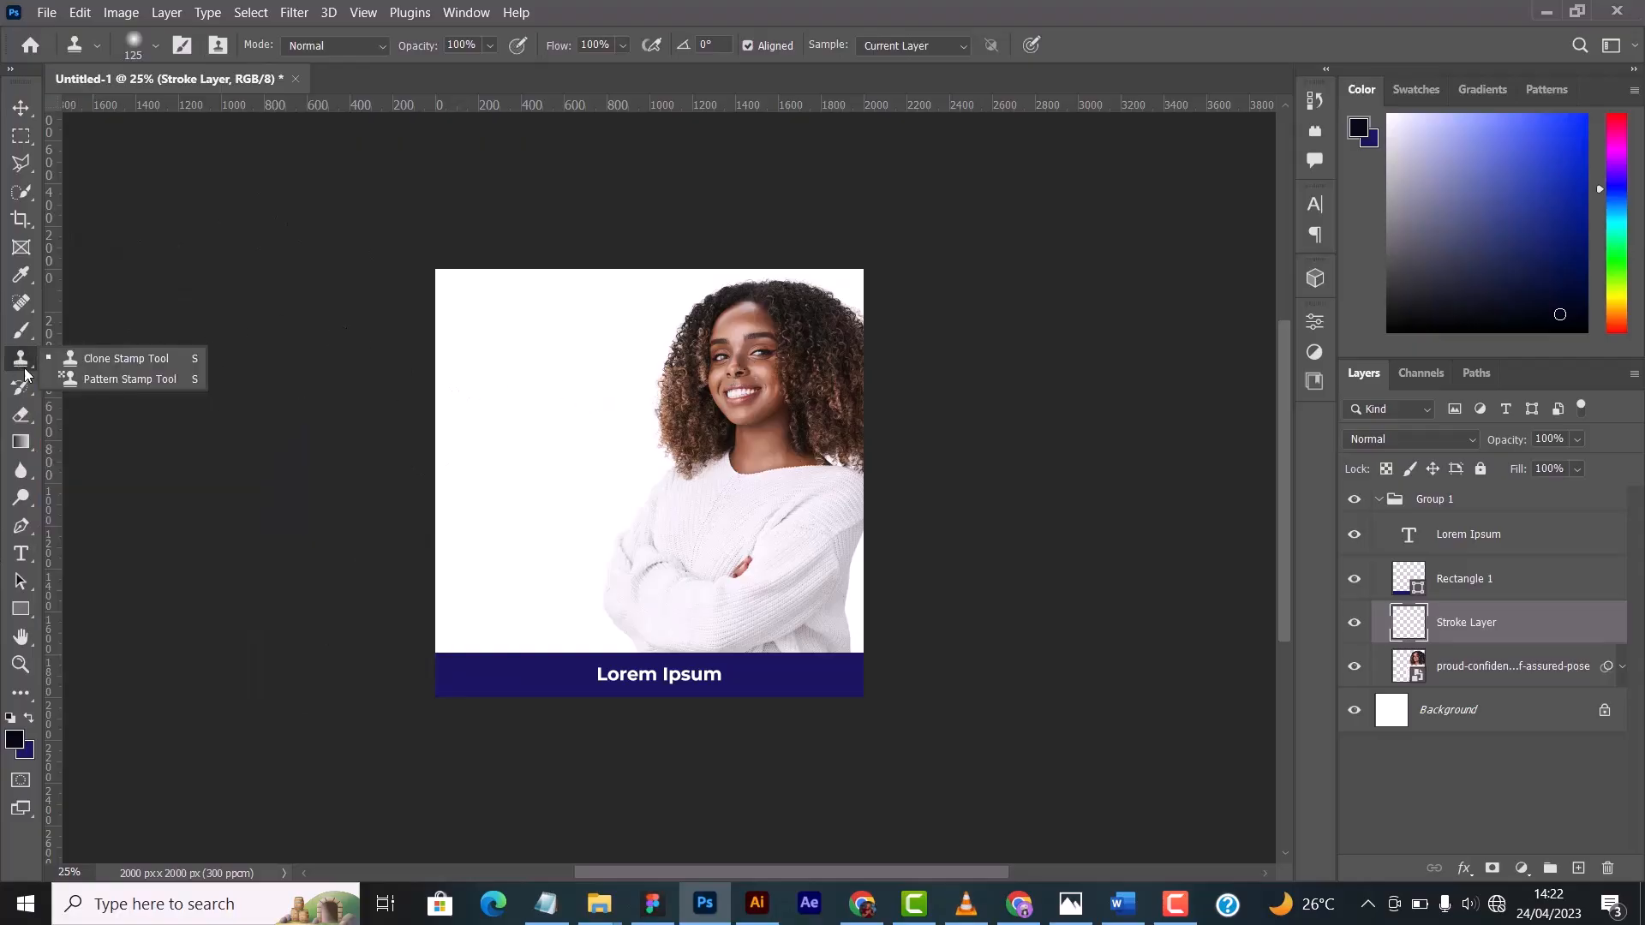
left_click(131, 364)
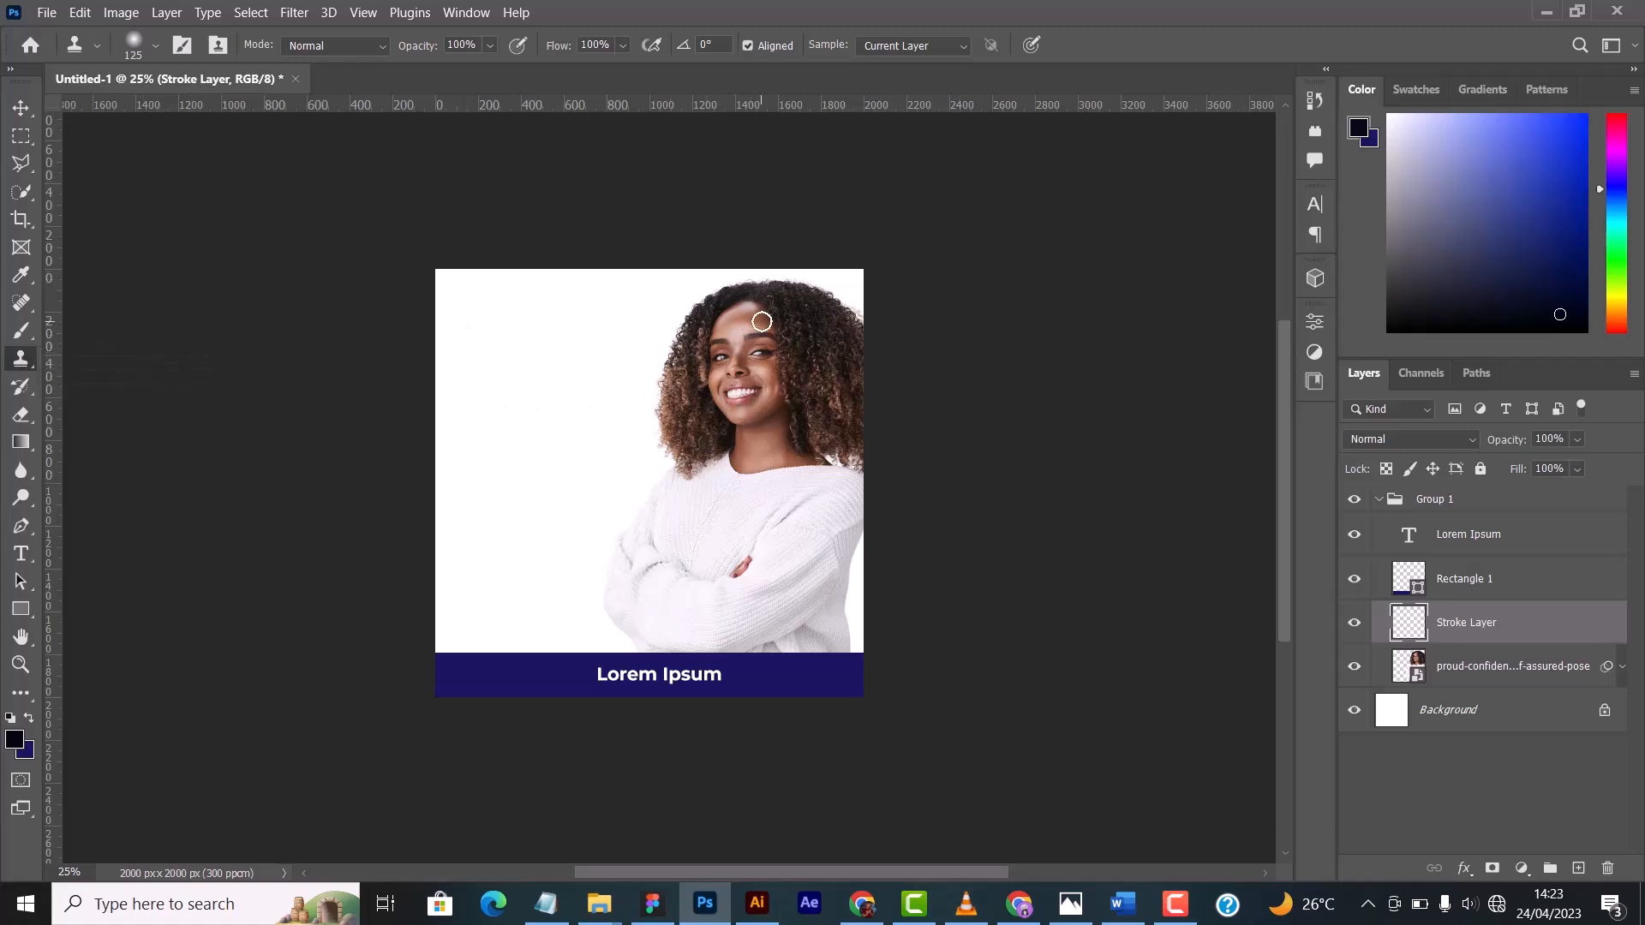
- Reduce the Clone Stamp brush to 40 px for working on the woman's forehead and eyebrow
key("ctrl+plus")
key("ctrl+plus")
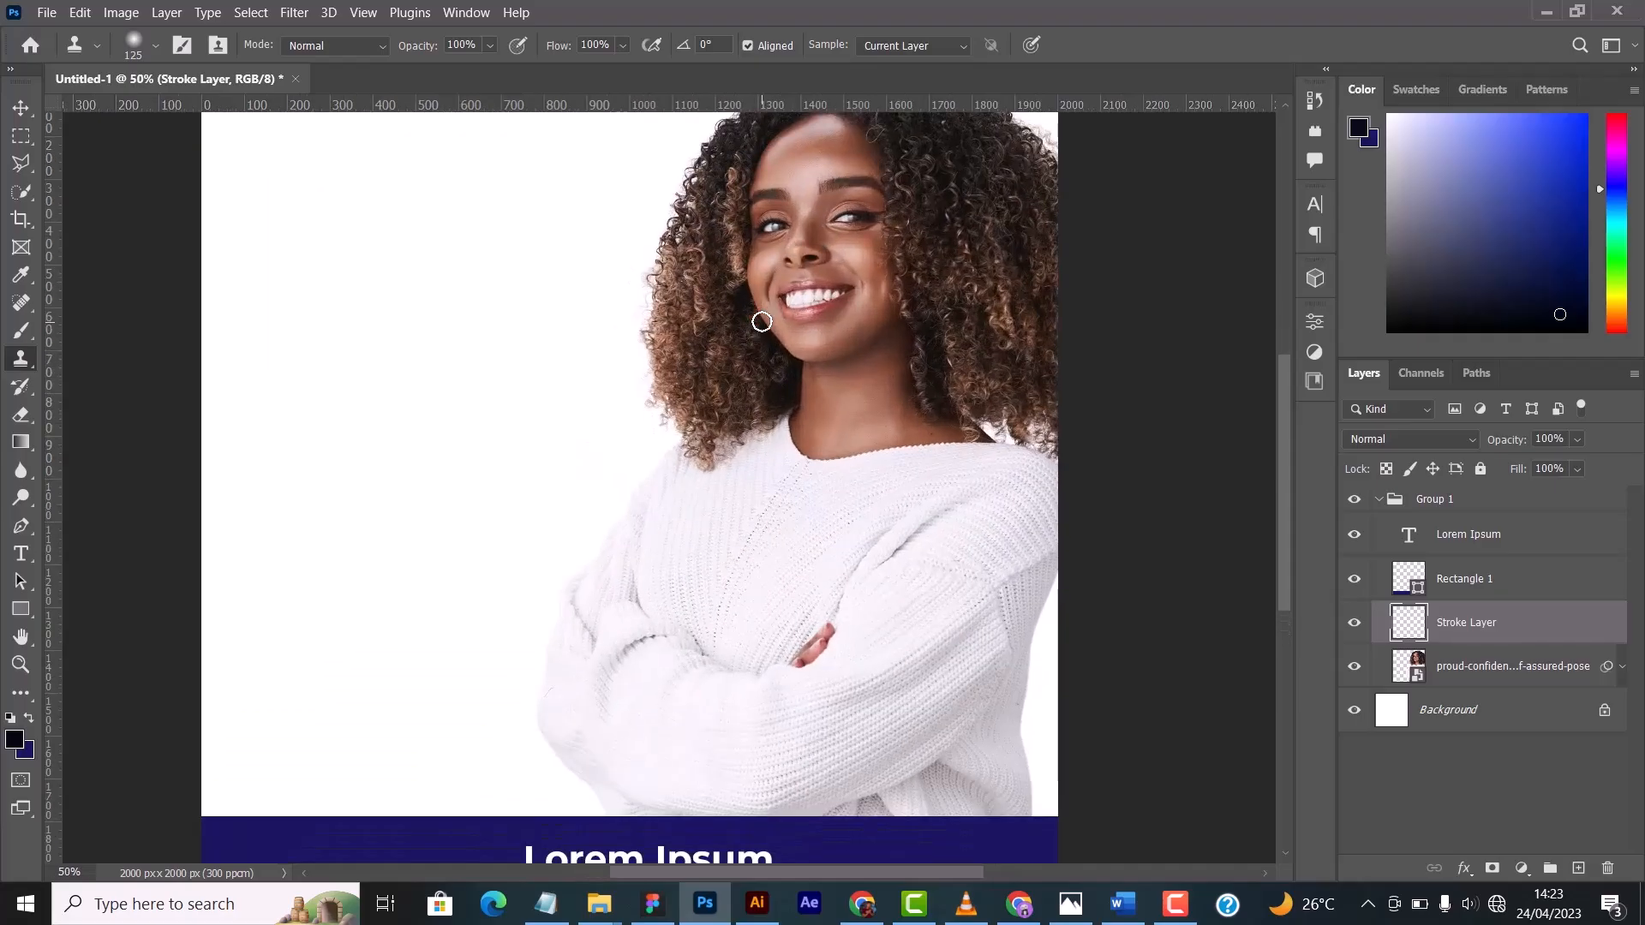
scroll(813, 321, "up", 2)
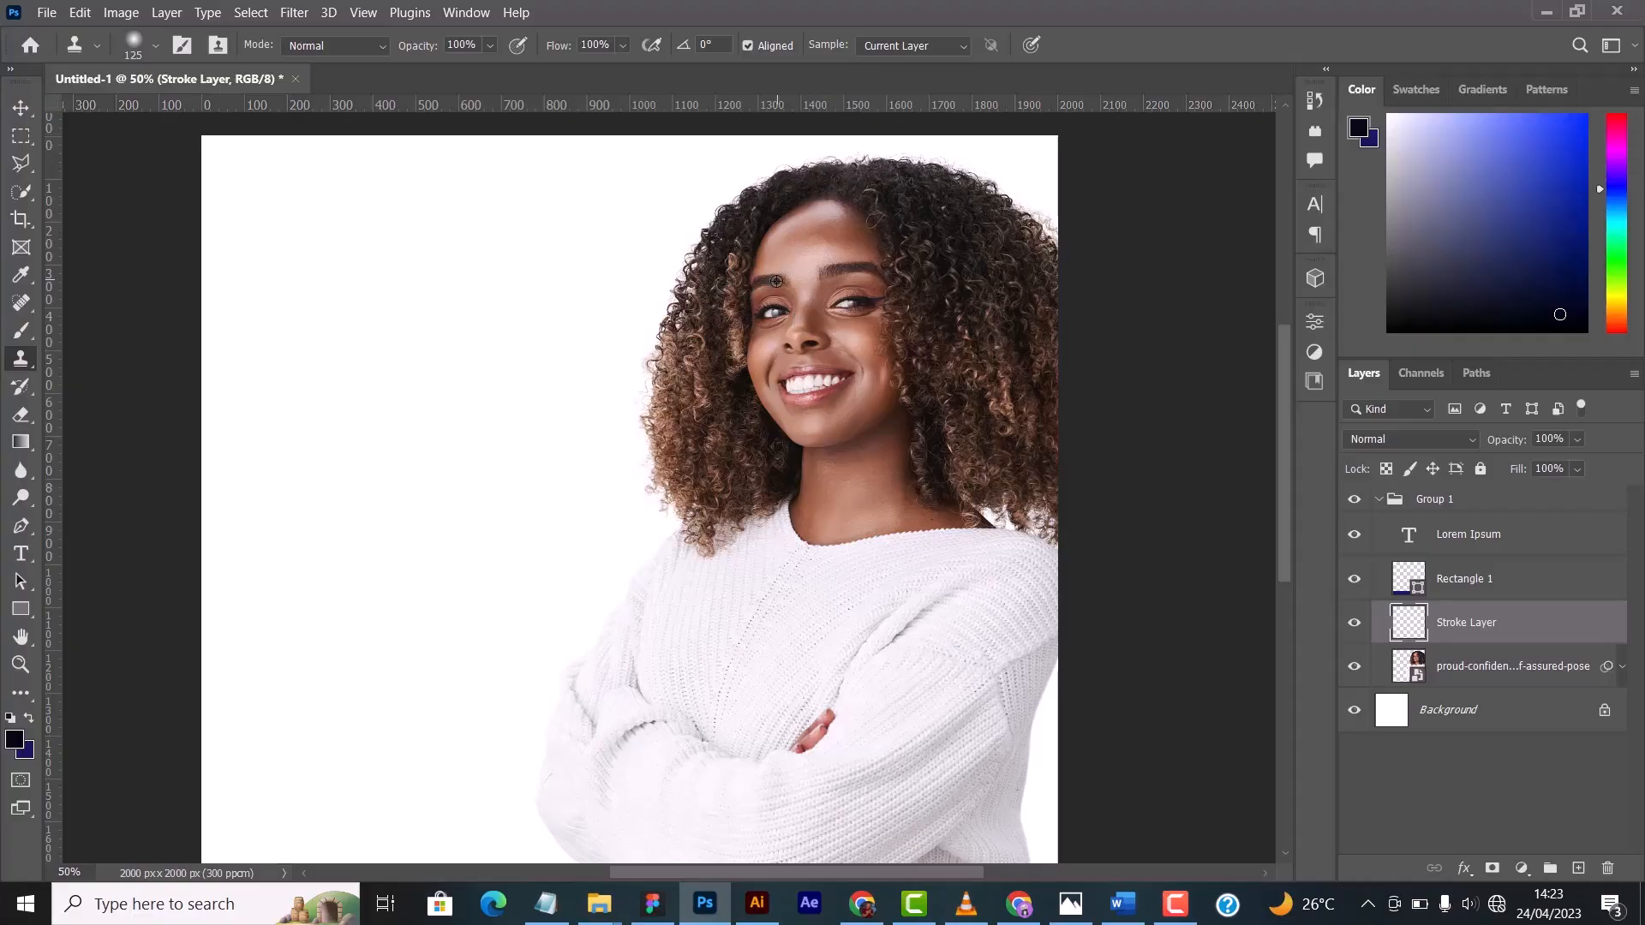
left_click(776, 282, "alt")
key("ctrl+plus")
key("ctrl+plus")
key("ctrl+plus")
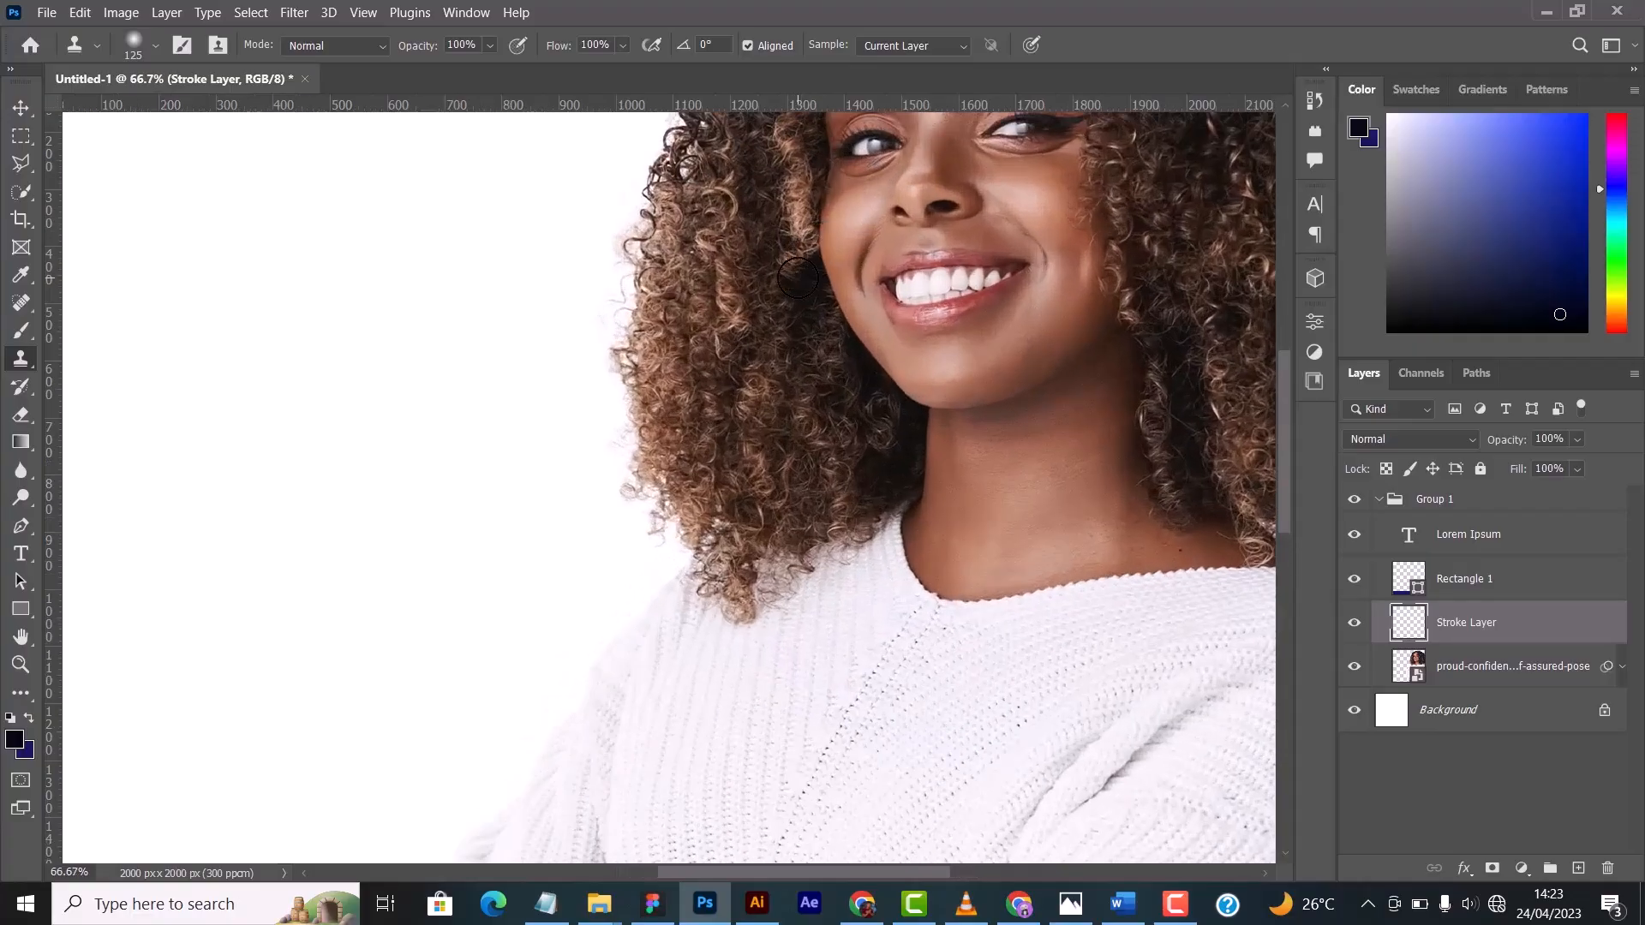
left_click_drag(1059, 270, 614, 547)
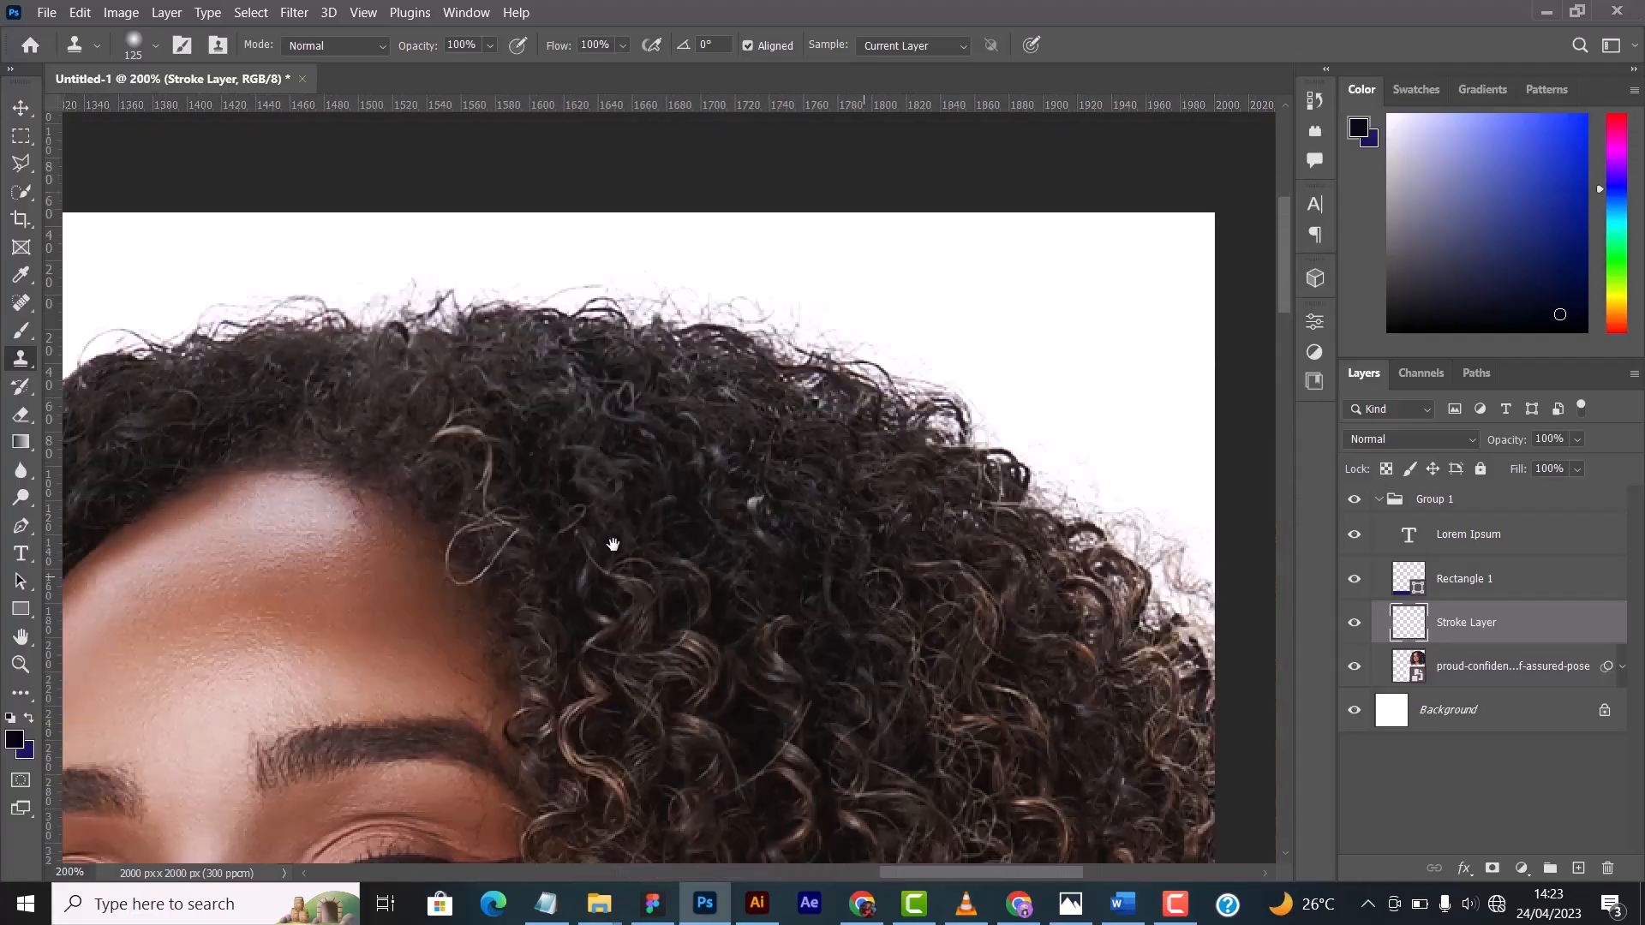
left_click_drag(882, 477, 1203, 233)
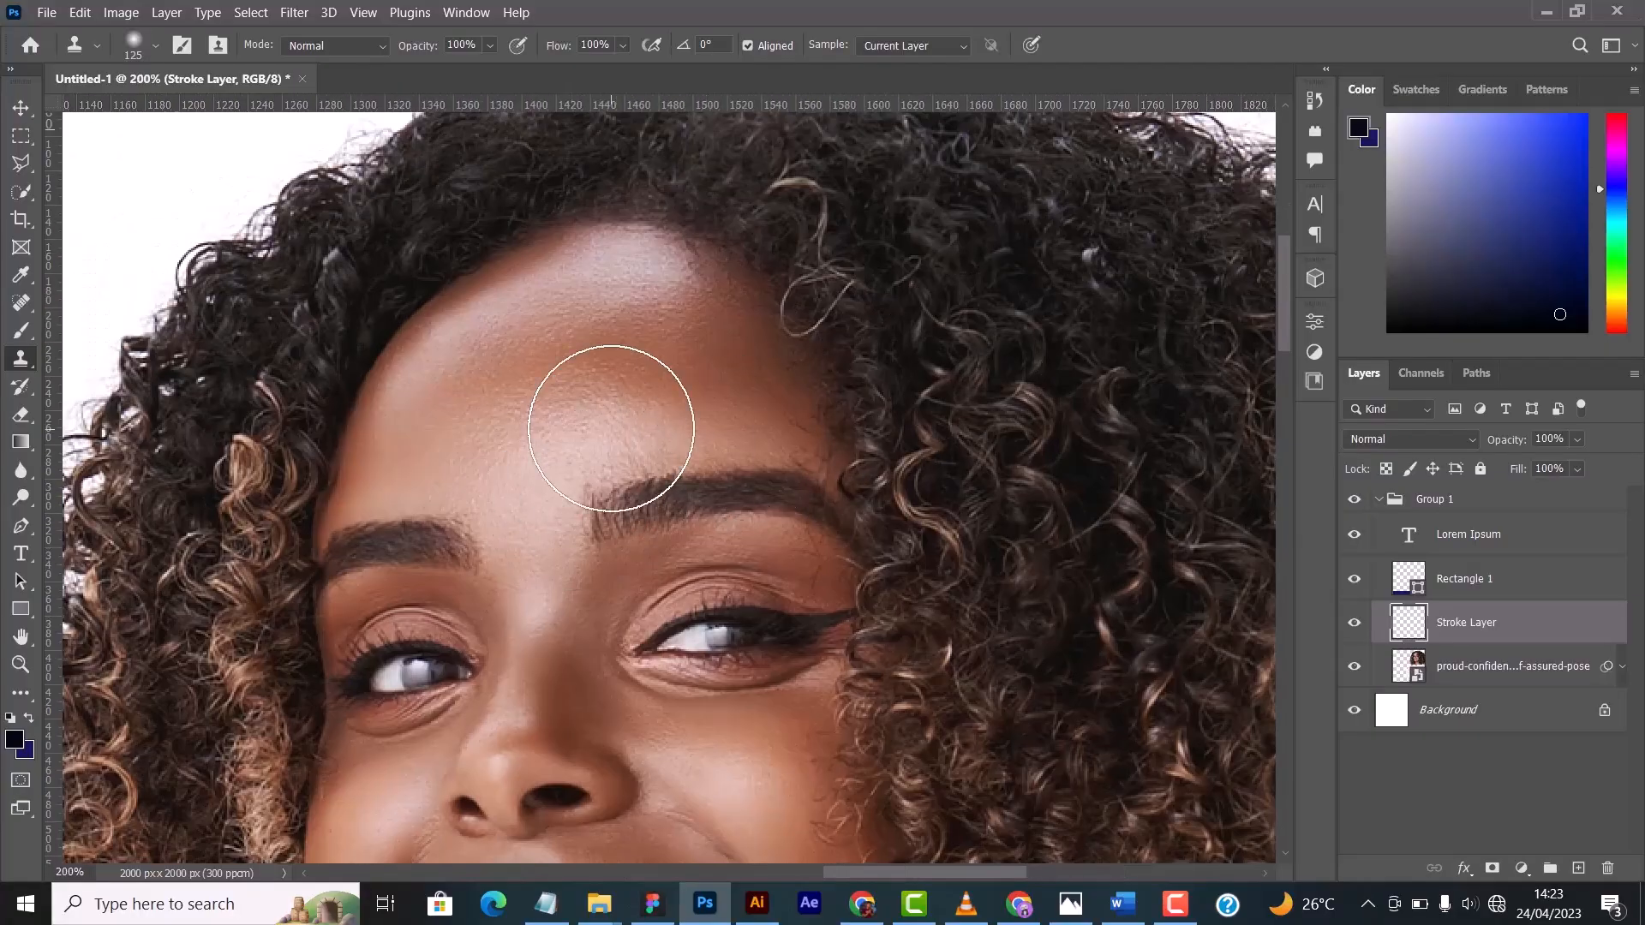
key("bracketleft")
key("bracketleft")
key("bracketleft")
key("bracketleft")
key("bracketleft")
key("bracketleft")
key("bracketleft")
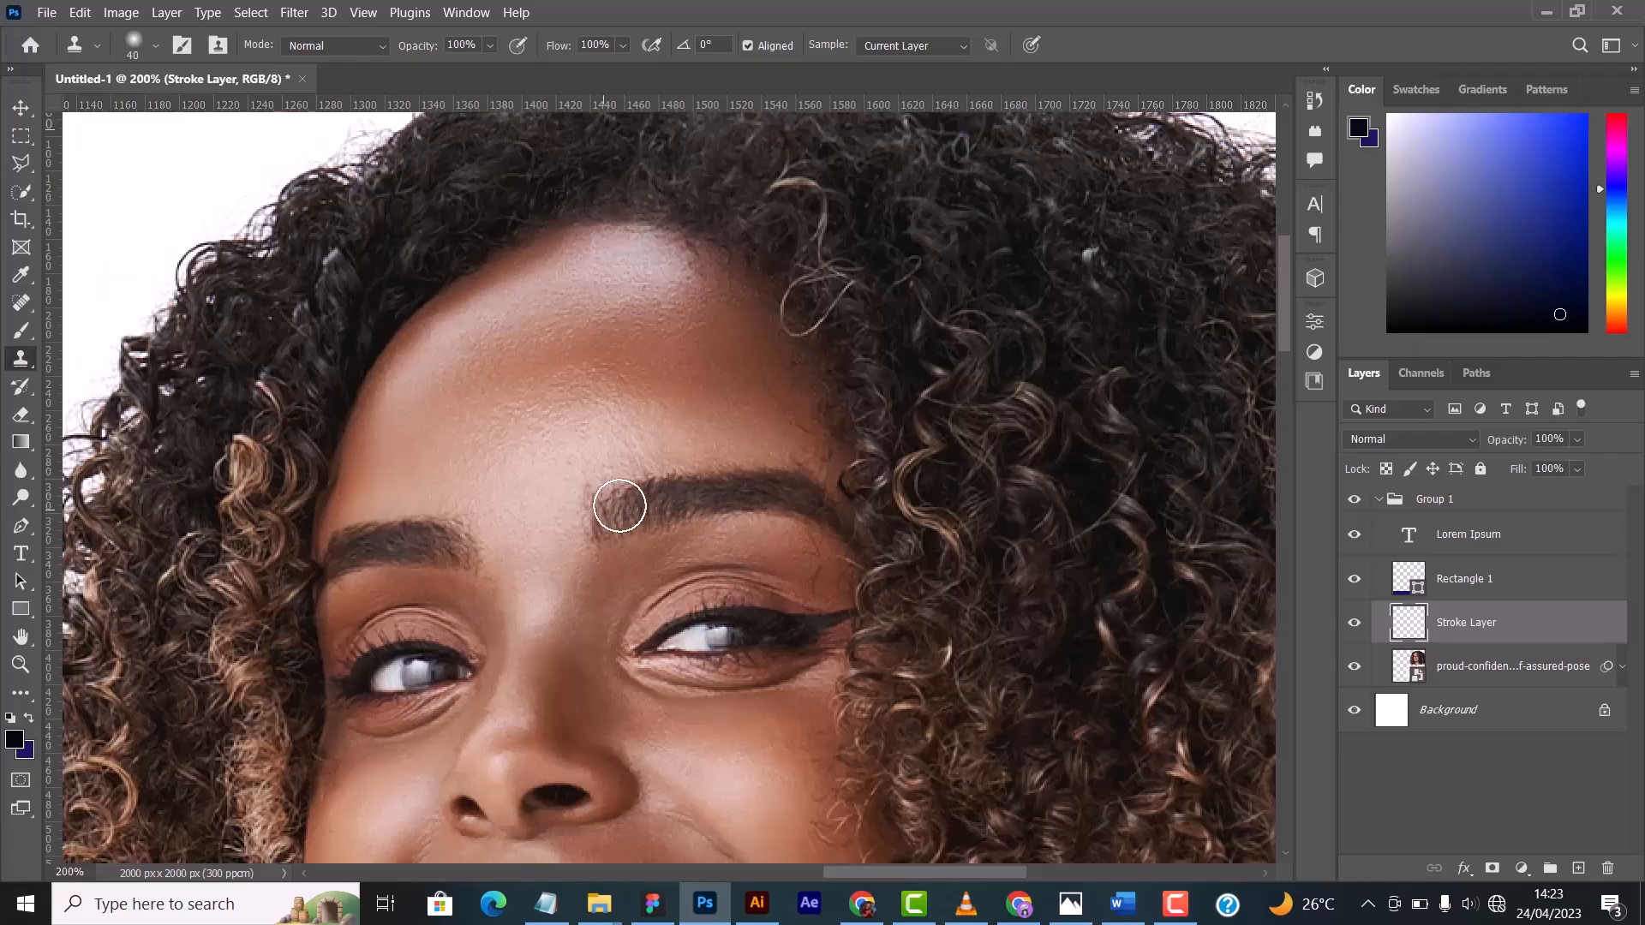
left_click(630, 441, "alt")
- Duplicate the woman's photo layer and rasterize the copy
left_click(1538, 666)
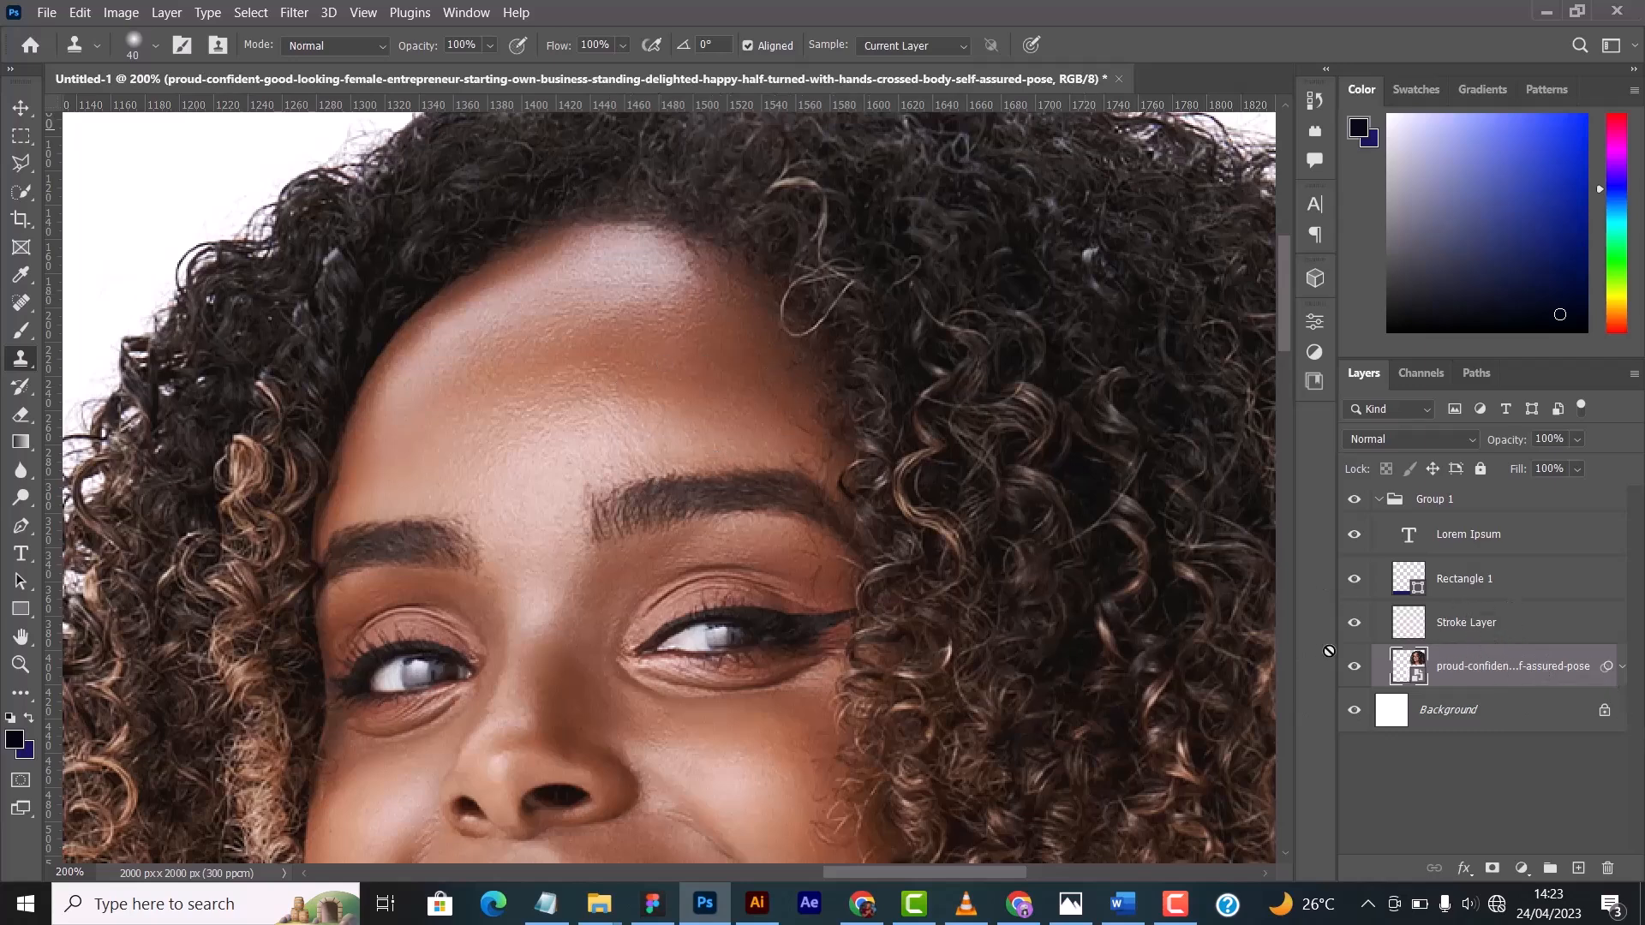
key("ctrl+j")
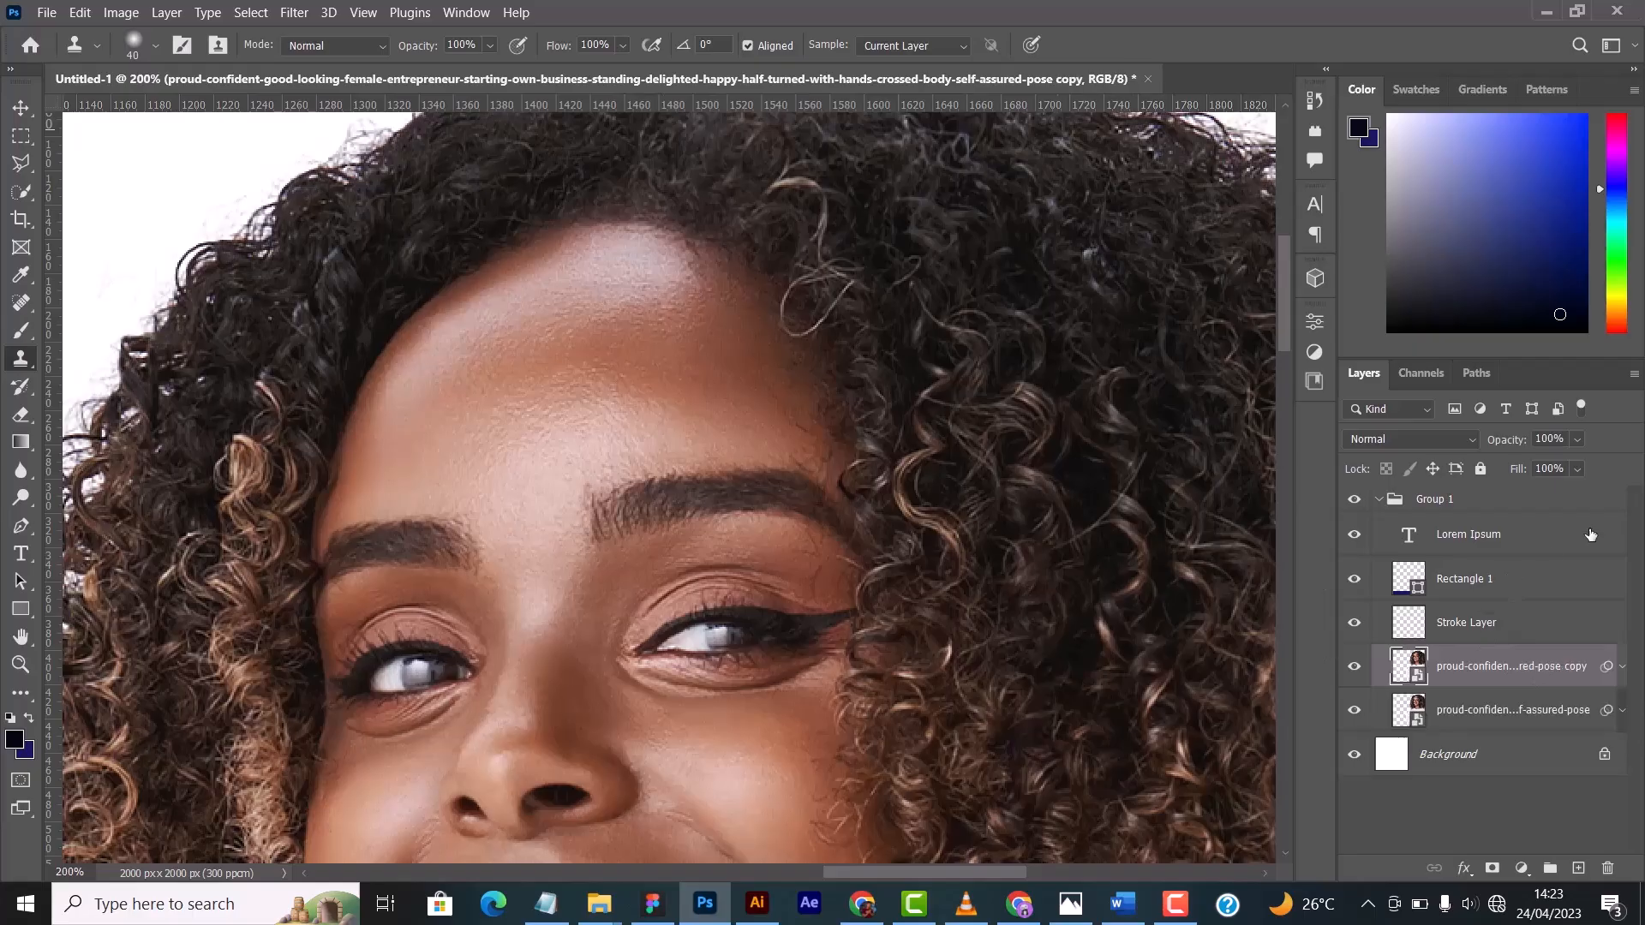
right_click(1523, 670)
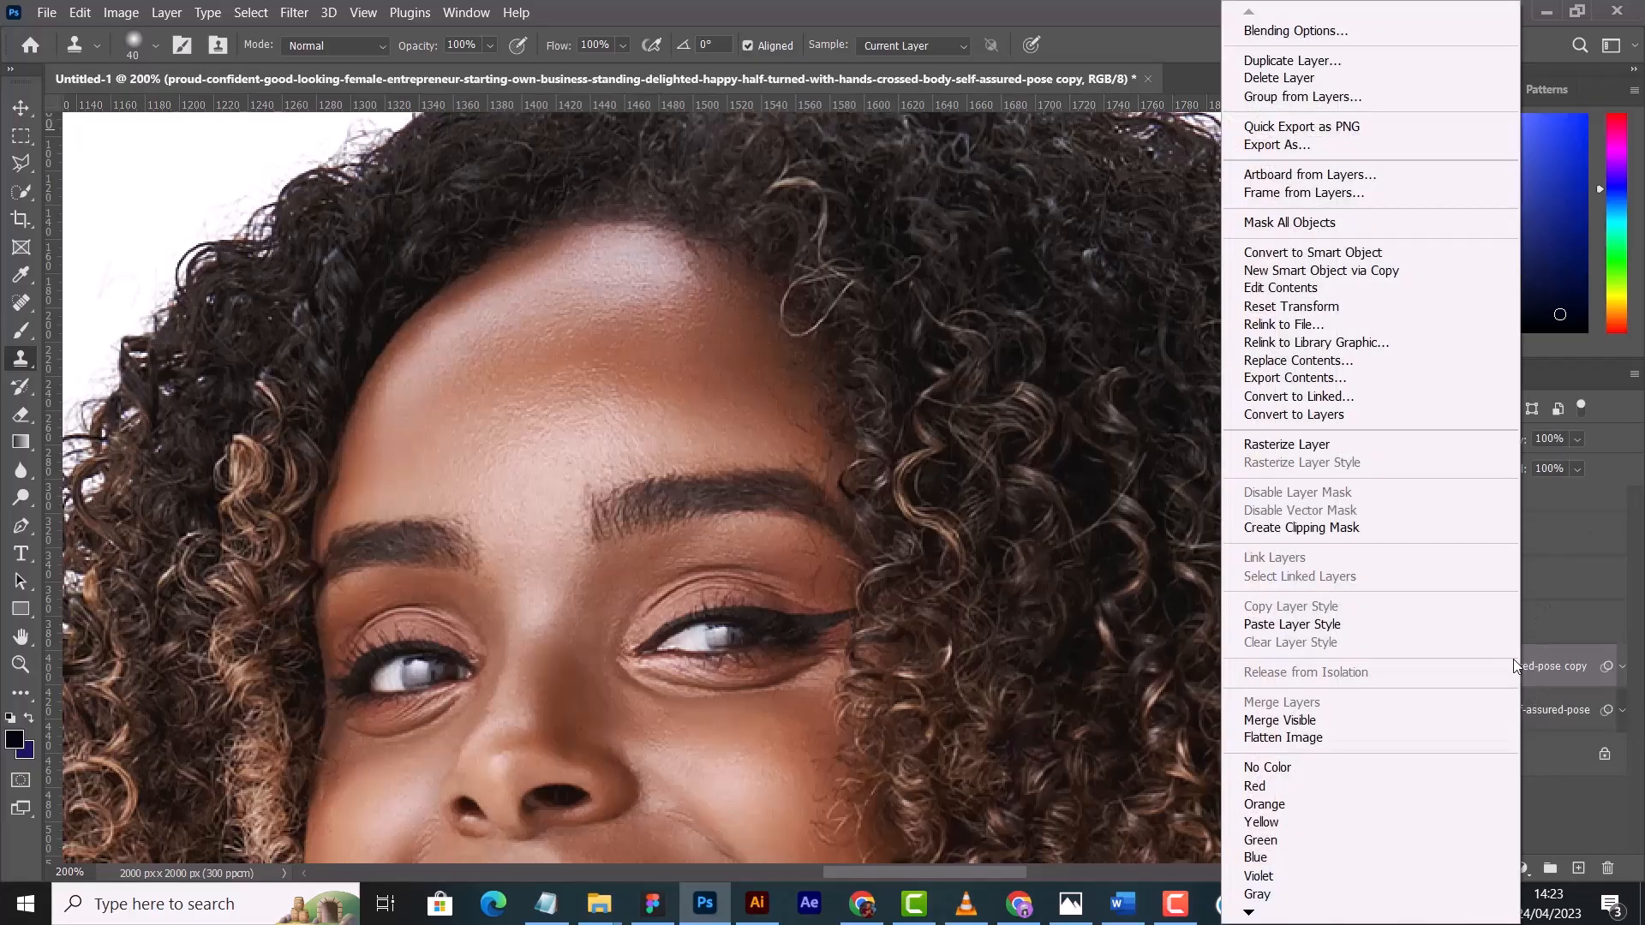
left_click(1244, 446)
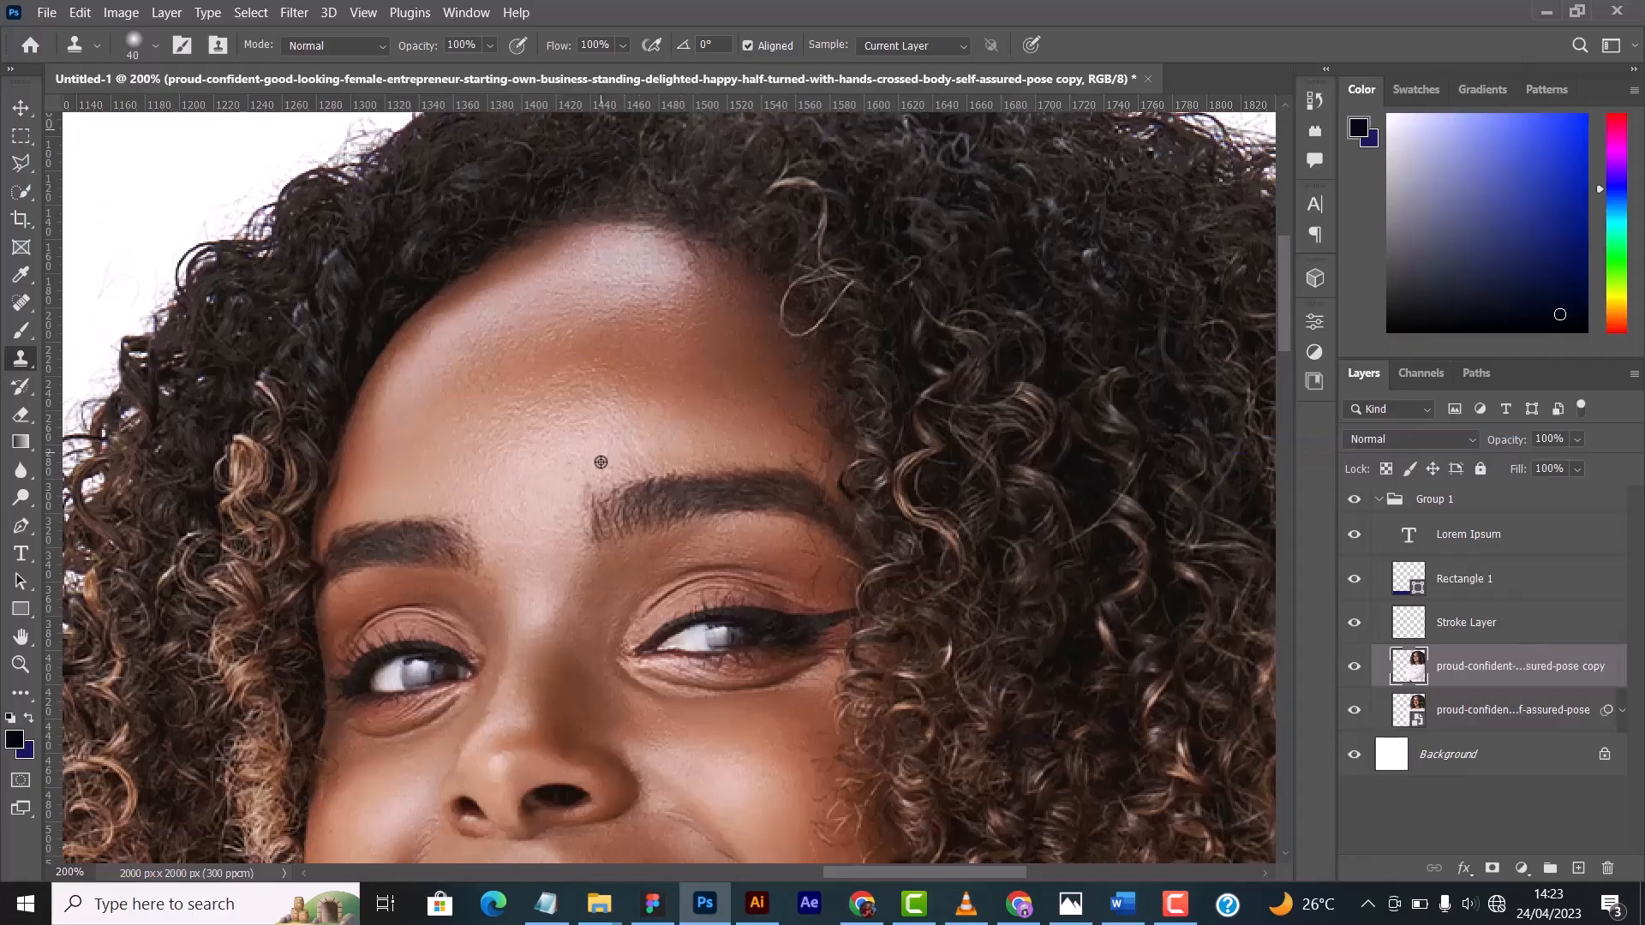
- Clone forehead skin over the inner end of the woman's eyebrow nearest the curly parting on the rasterized copy
mouse_move(600, 461)
left_mouse_down()
mouse_move(612, 530)
mouse_move(623, 498)
mouse_move(652, 520)
mouse_move(673, 492)
mouse_move(660, 529)
mouse_move(638, 485)
mouse_move(637, 519)
mouse_move(680, 532)
mouse_move(627, 524)
mouse_move(671, 527)
left_mouse_up()
left_click(663, 451, "alt")
left_click(640, 484)
left_click(625, 465, "alt")
left_click(607, 506)
left_click(624, 465, "alt")
left_click(679, 466, "alt")
left_click(628, 525, "alt")
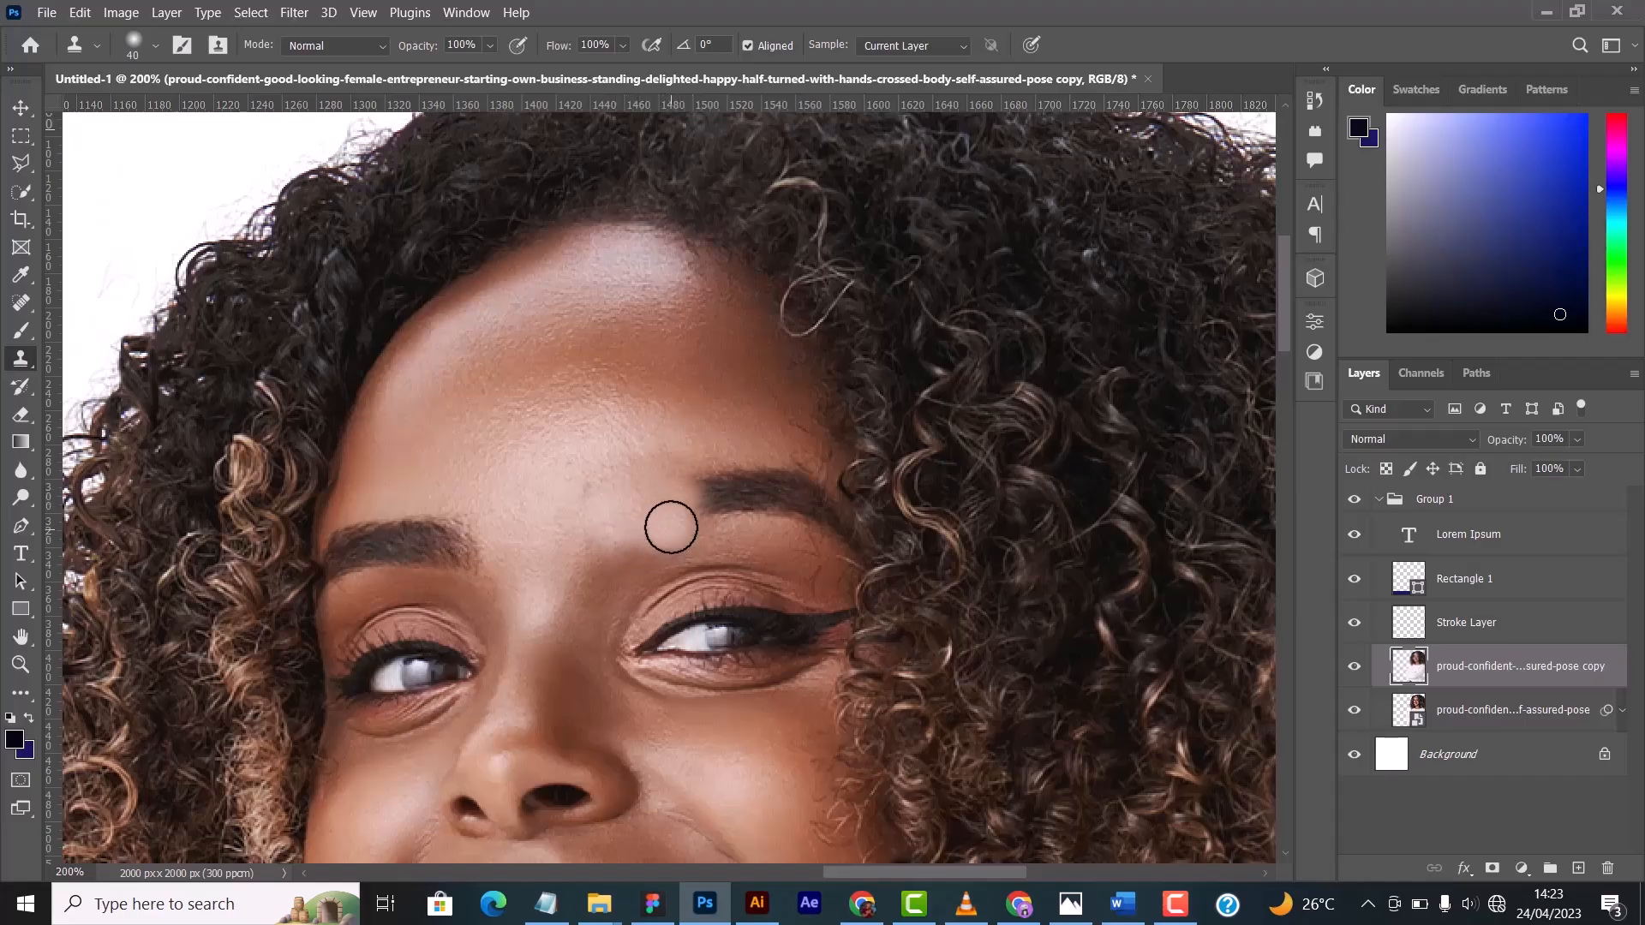
- Clone forehead skin over the middle of the woman's eyebrow nearest the curly parting on the rasterized copy
left_click(688, 434, "alt")
left_click_drag(687, 466, 676, 464)
left_click(691, 402, "alt")
mouse_move(723, 477)
left_mouse_down()
mouse_move(734, 496)
mouse_move(707, 501)
mouse_move(738, 485)
mouse_move(760, 496)
mouse_move(712, 514)
mouse_move(698, 463)
mouse_move(715, 441)
mouse_move(694, 481)
mouse_move(731, 397)
left_mouse_up()
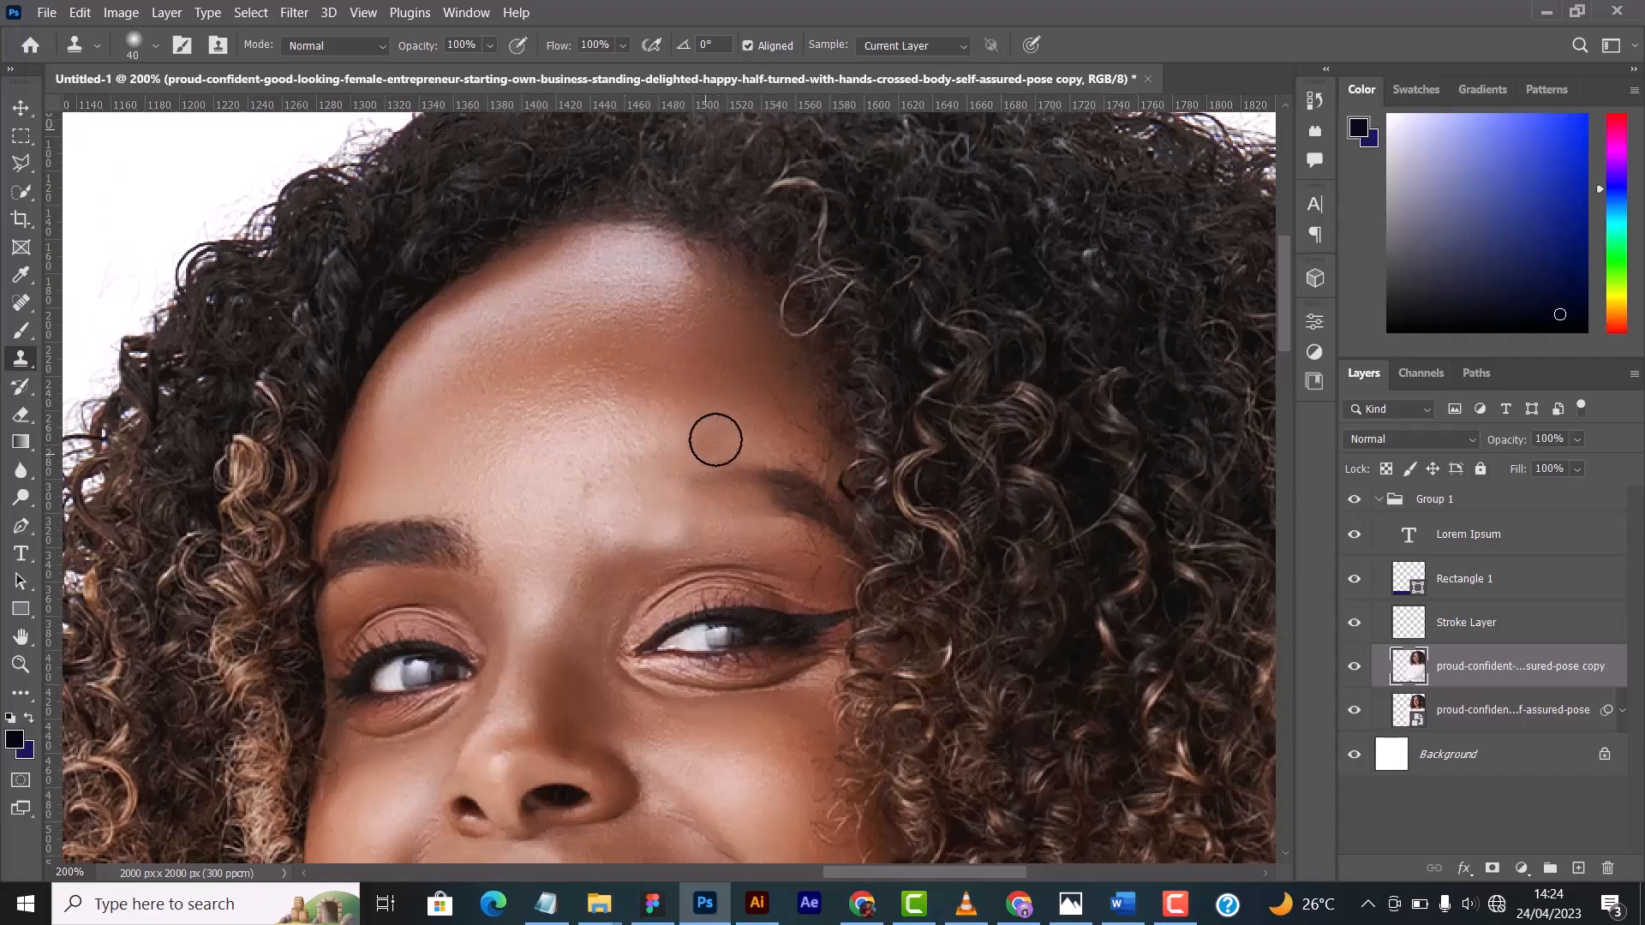
left_click(706, 415, "alt")
mouse_move(701, 470)
left_mouse_down()
mouse_move(698, 485)
mouse_move(763, 477)
left_mouse_up()
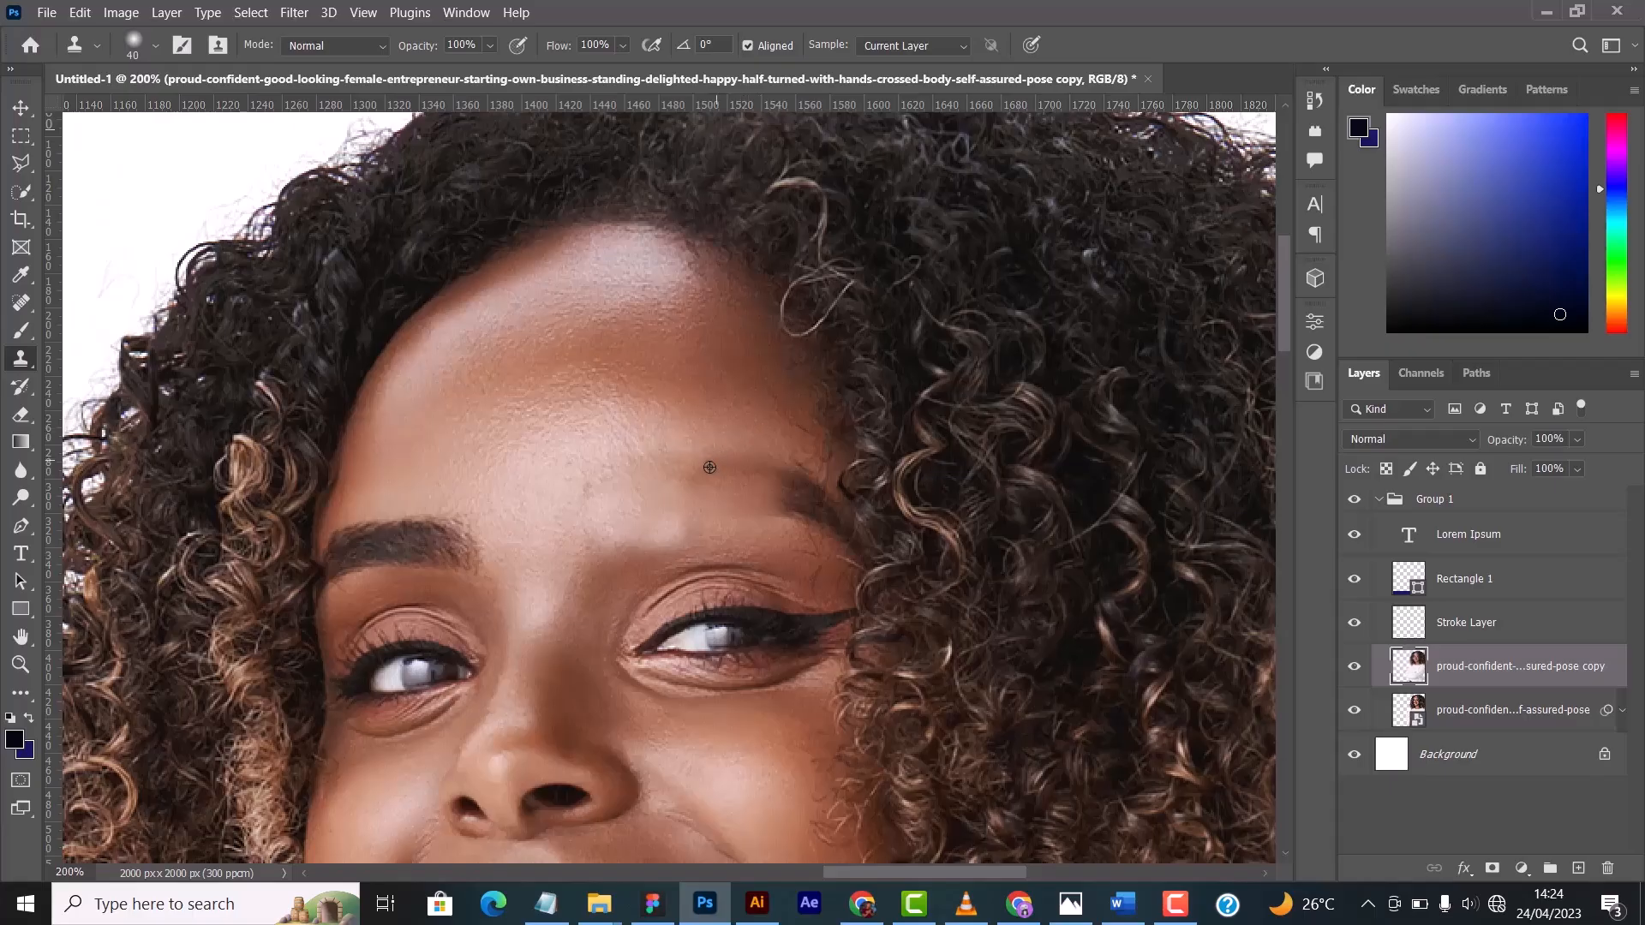
left_click(696, 415, "alt")
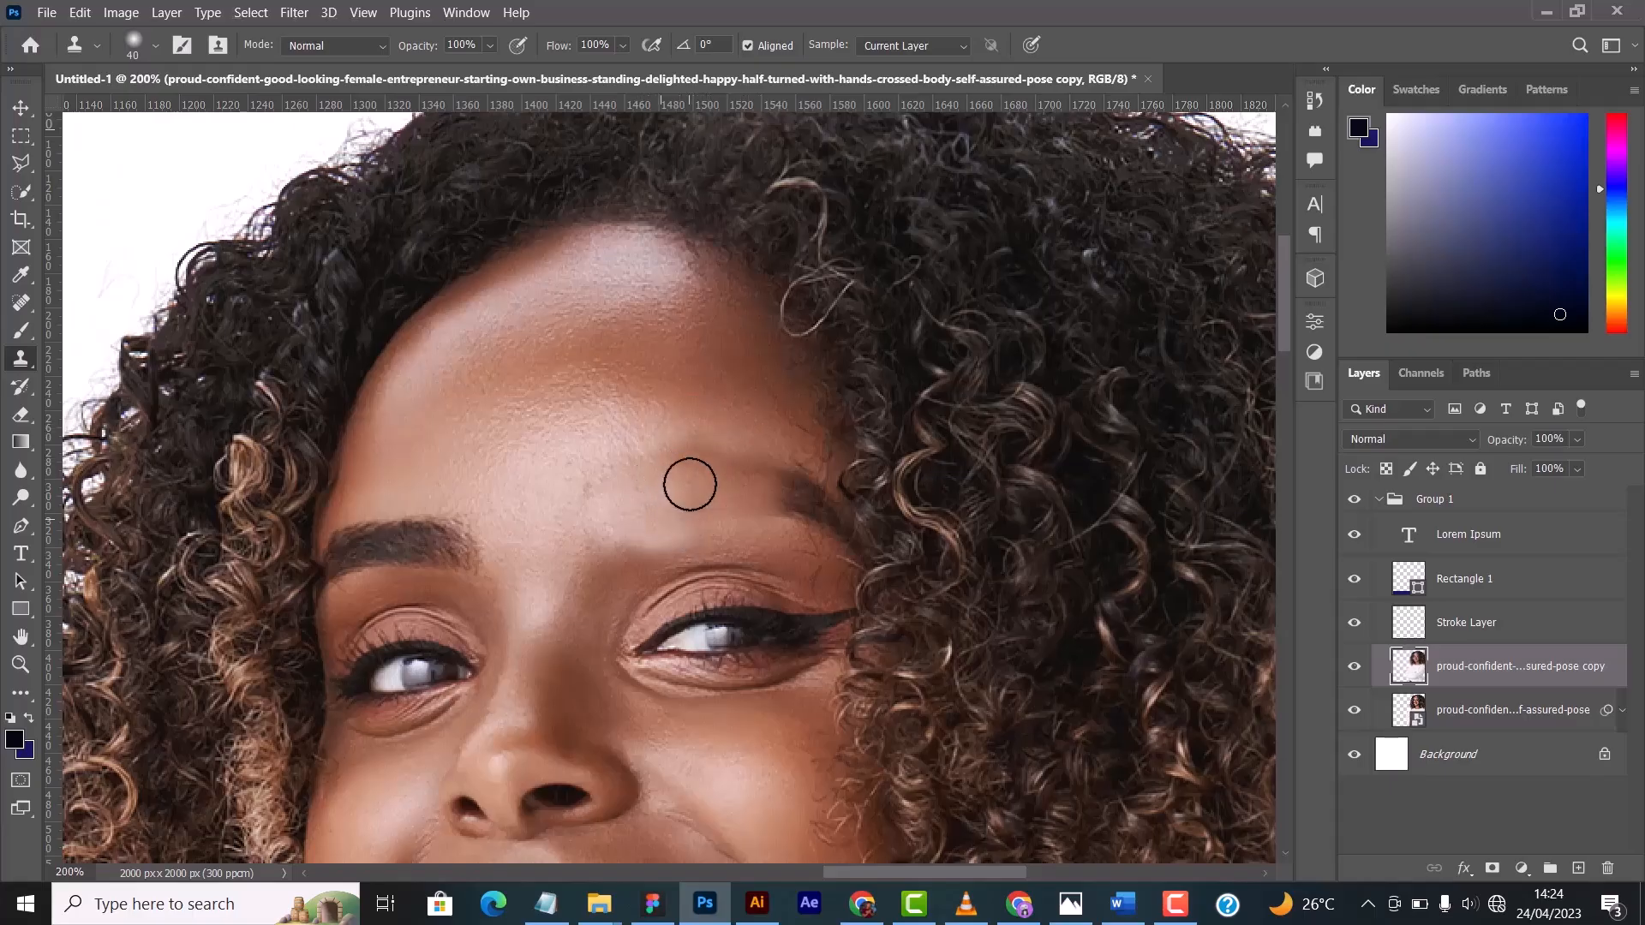
left_click(758, 450, "alt")
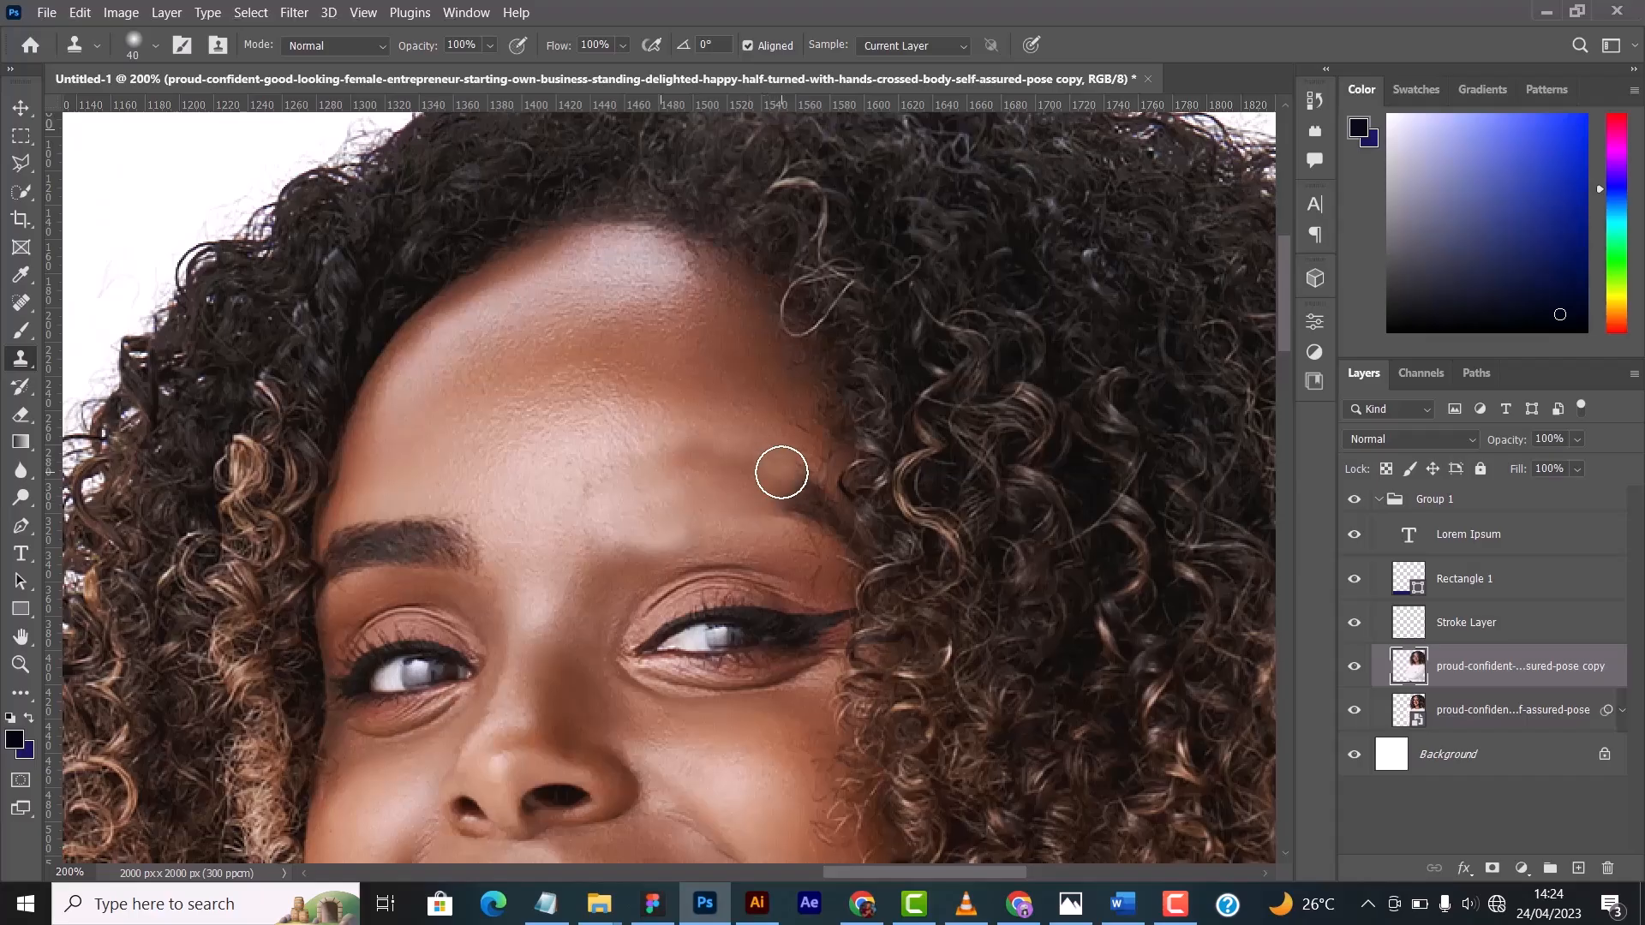
- Clone nearby skin over the outer tail of the same eyebrow up to the hairline, undoing the last stroke
left_click(743, 424, "alt")
mouse_move(785, 484)
left_mouse_down()
mouse_move(823, 517)
mouse_move(780, 506)
mouse_move(893, 549)
left_mouse_up()
left_click(756, 451, "alt")
left_click(771, 443, "alt")
left_click(815, 500)
left_click(811, 530, "alt")
key("ctrl+z")
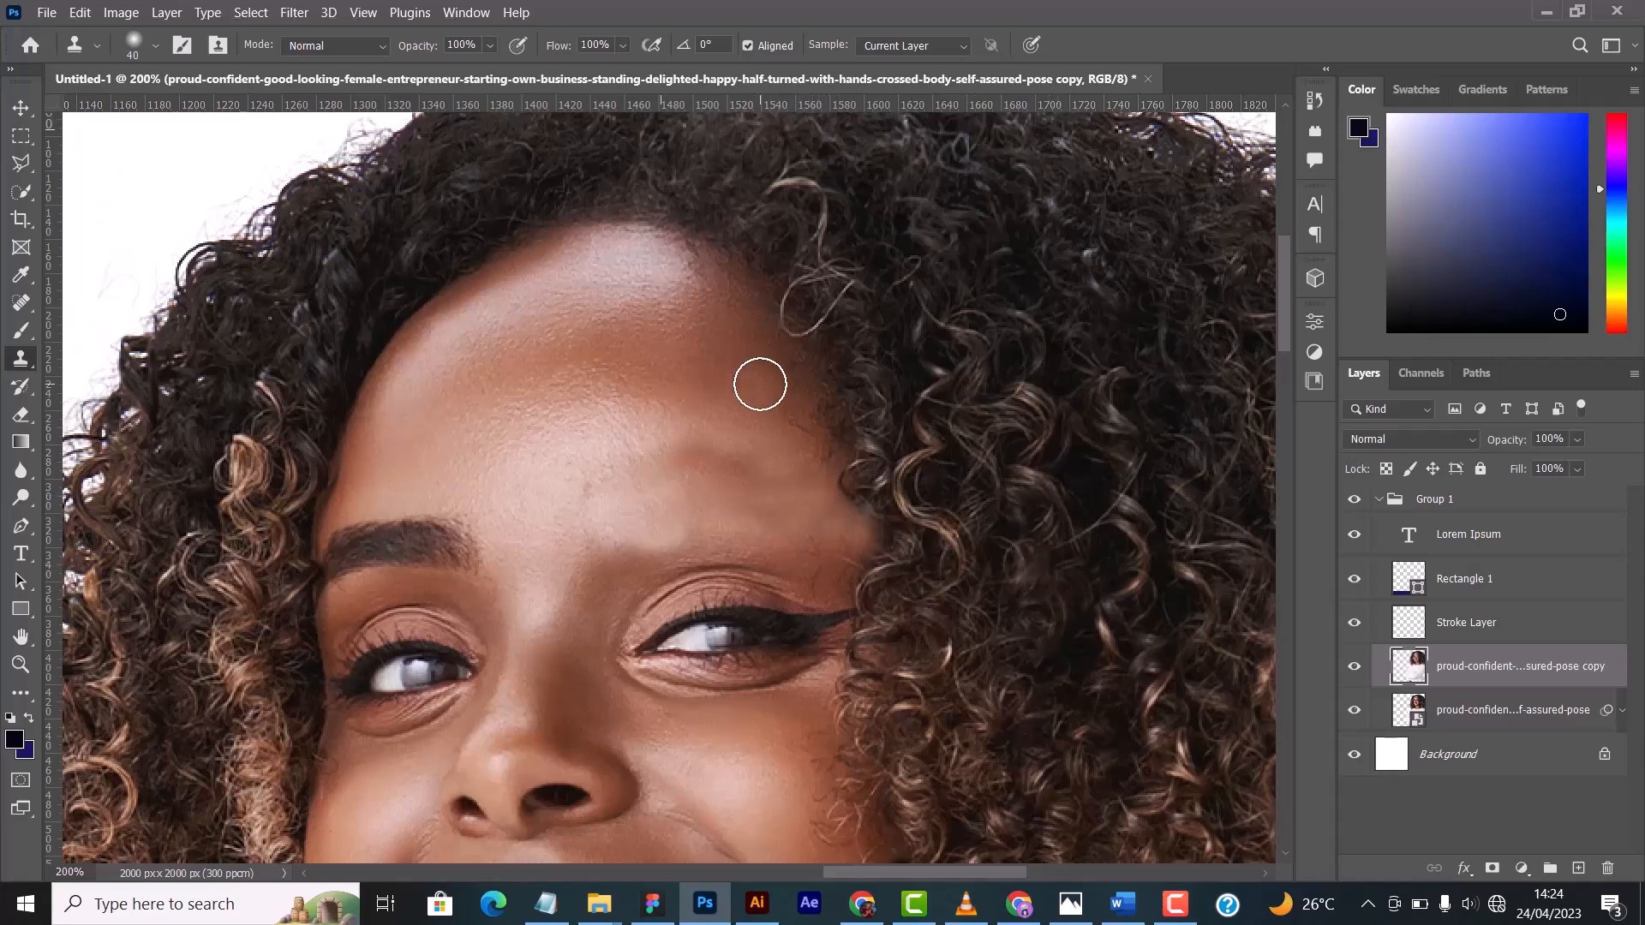
- Examine the cloned eyebrow area up close and from a distance to judge how well the retouch blends
key("ctrl+minus")
key("ctrl+minus")
key("ctrl+minus")
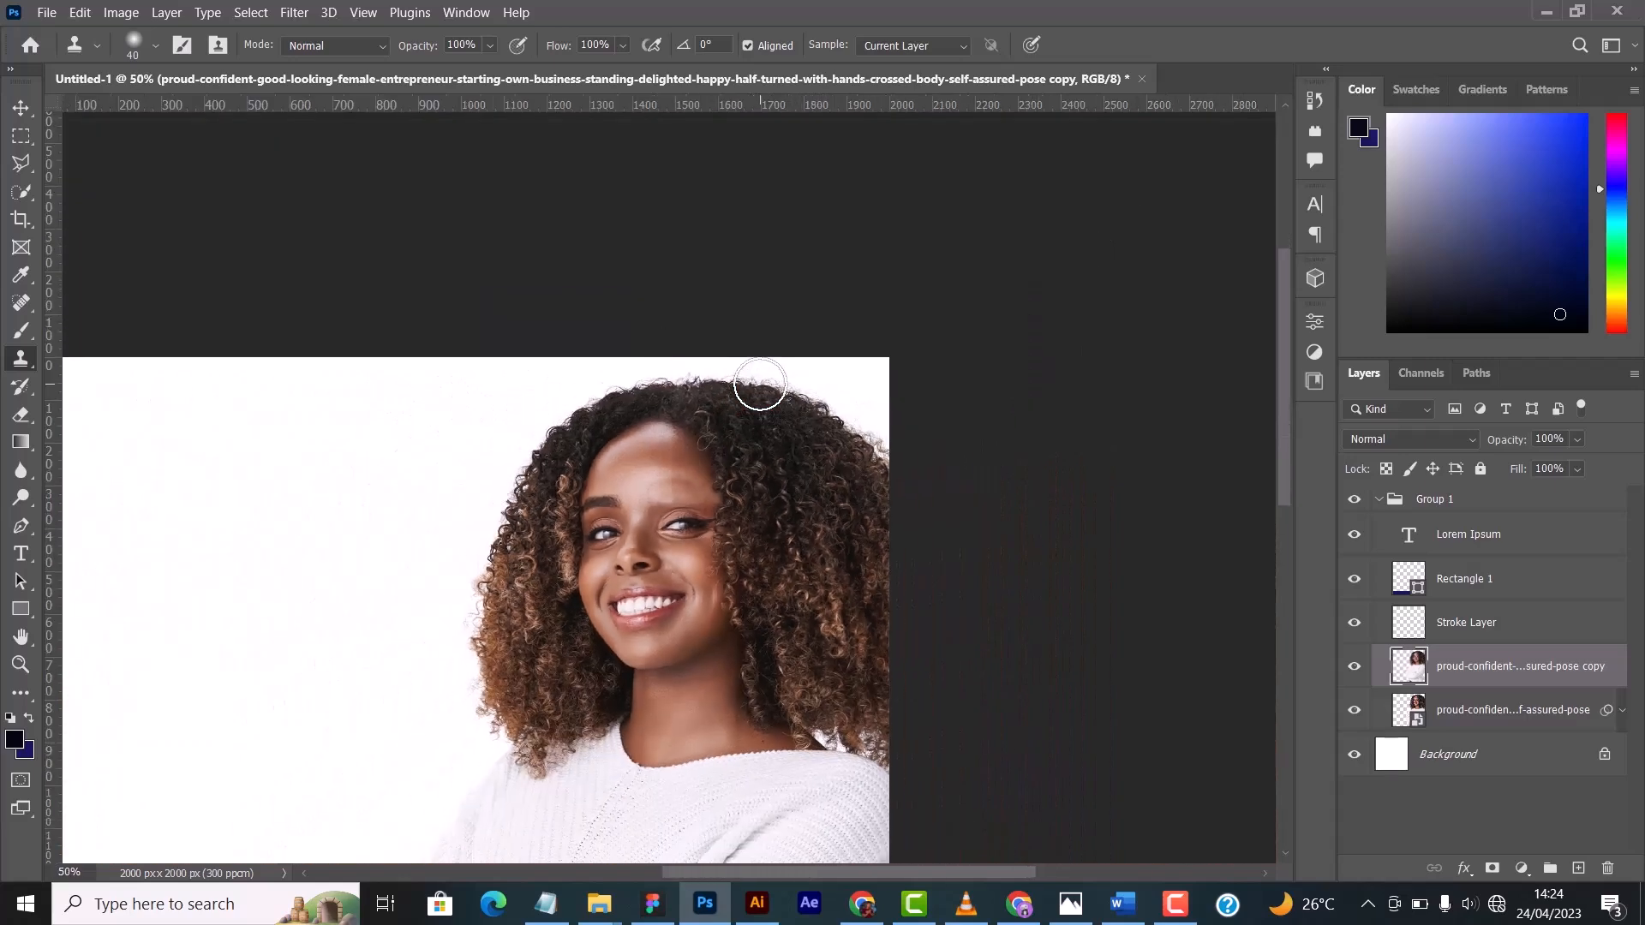
key("ctrl+plus")
key("ctrl+plus")
key("ctrl+plus")
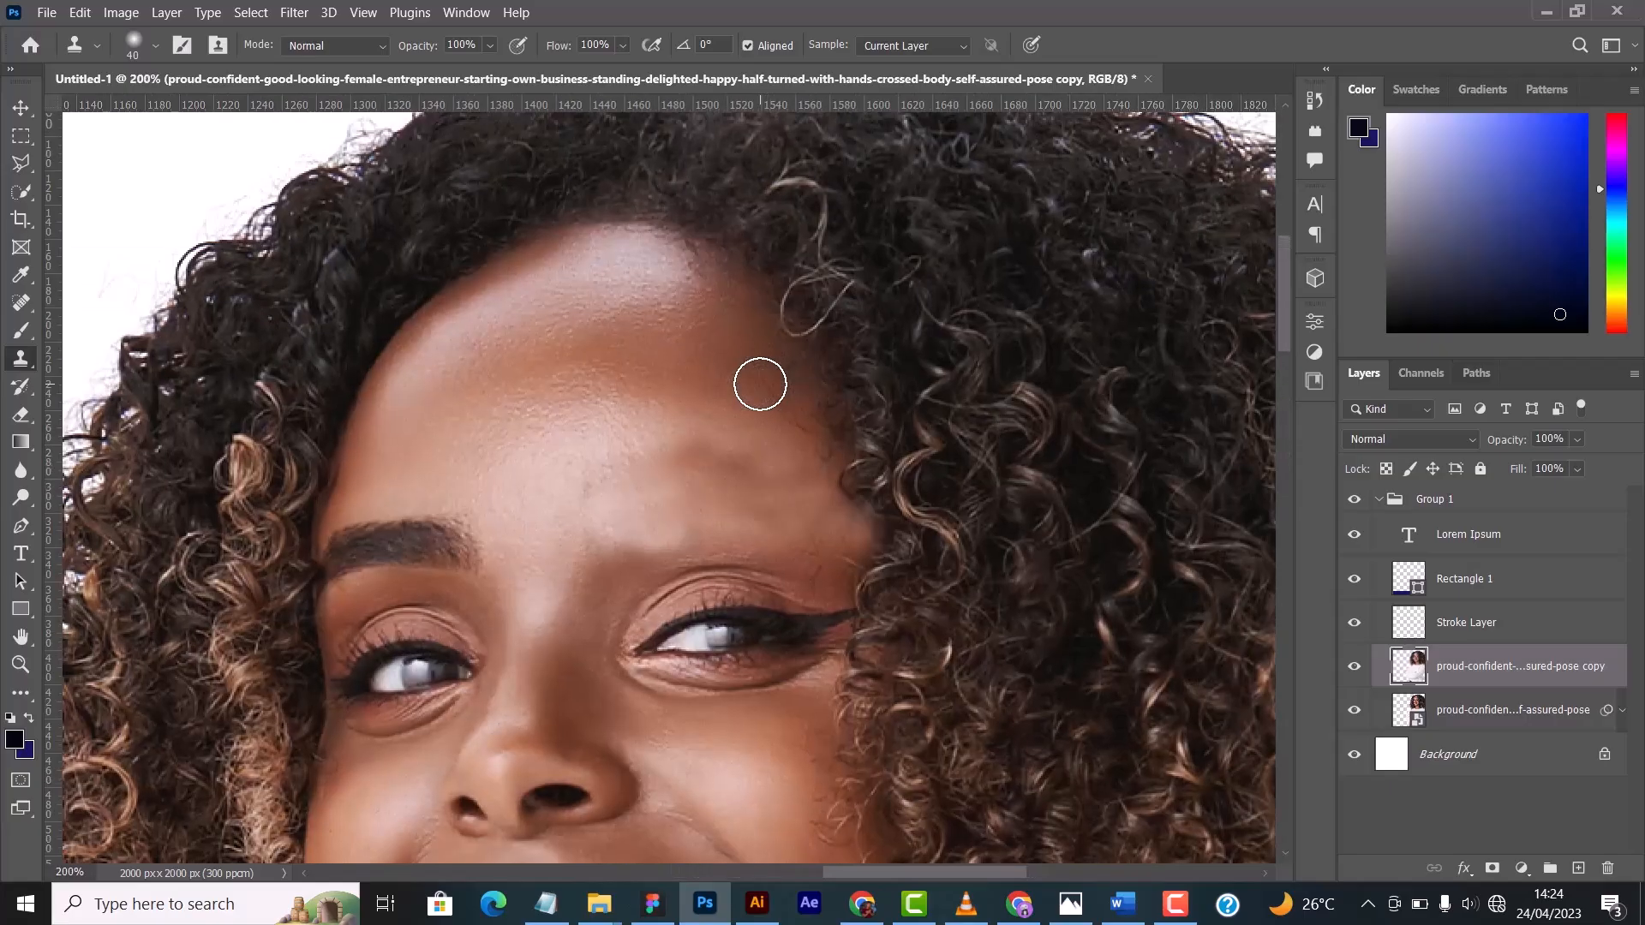
key("ctrl+minus")
key("ctrl+minus")
key("ctrl+plus")
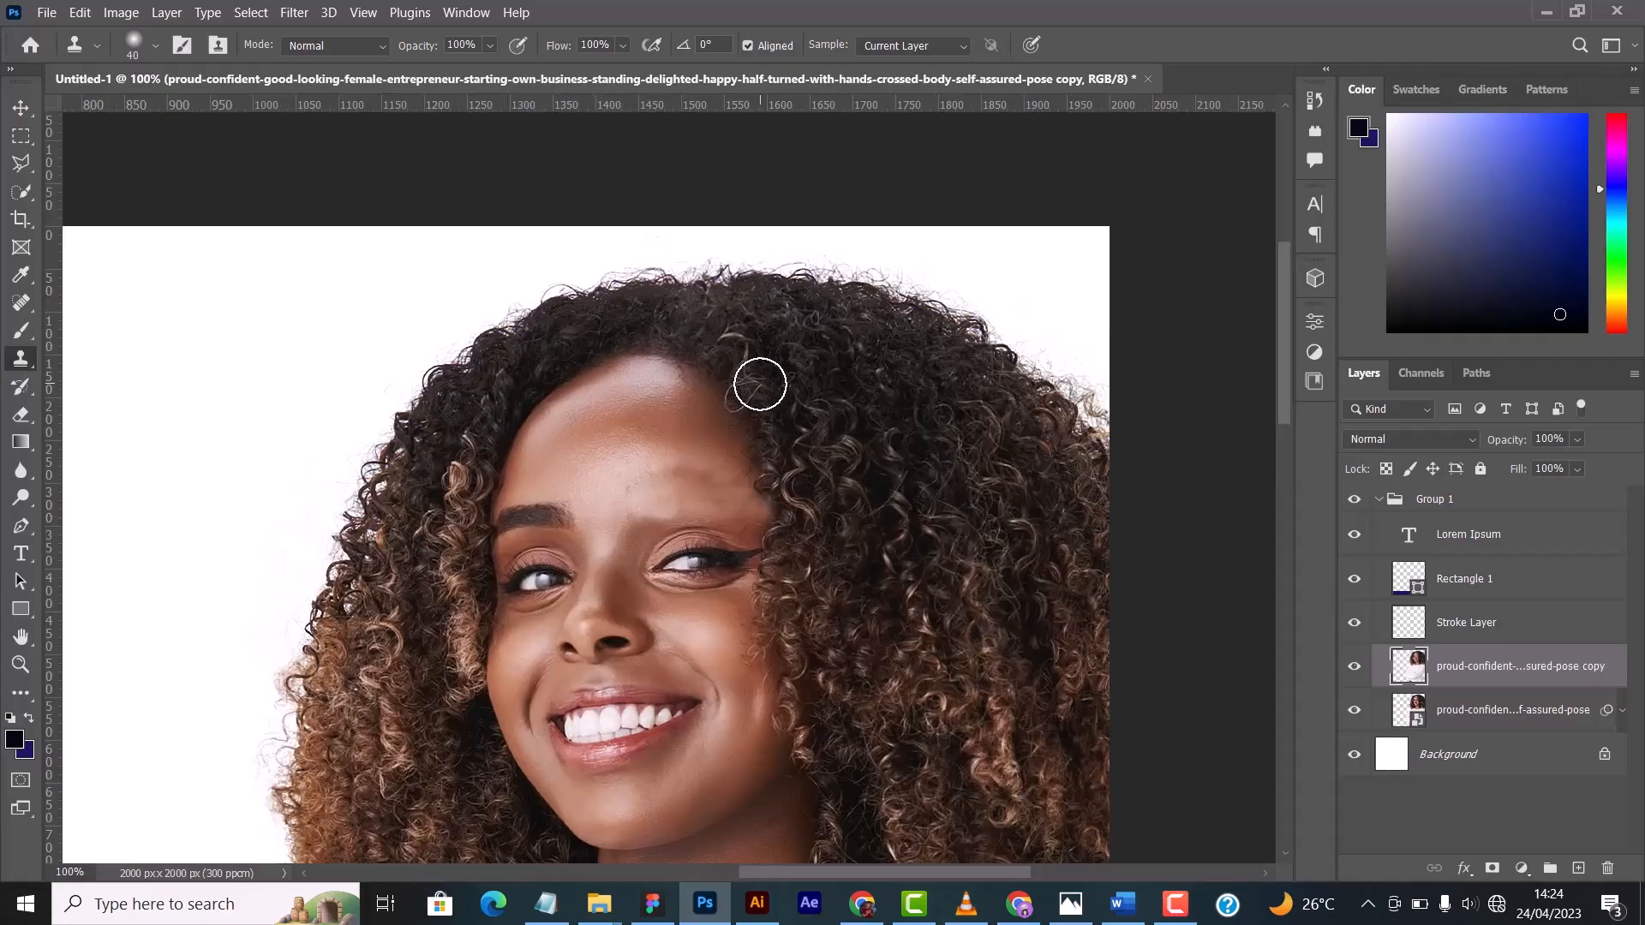
key("ctrl+plus")
key("ctrl+plus")
key("ctrl+plus")
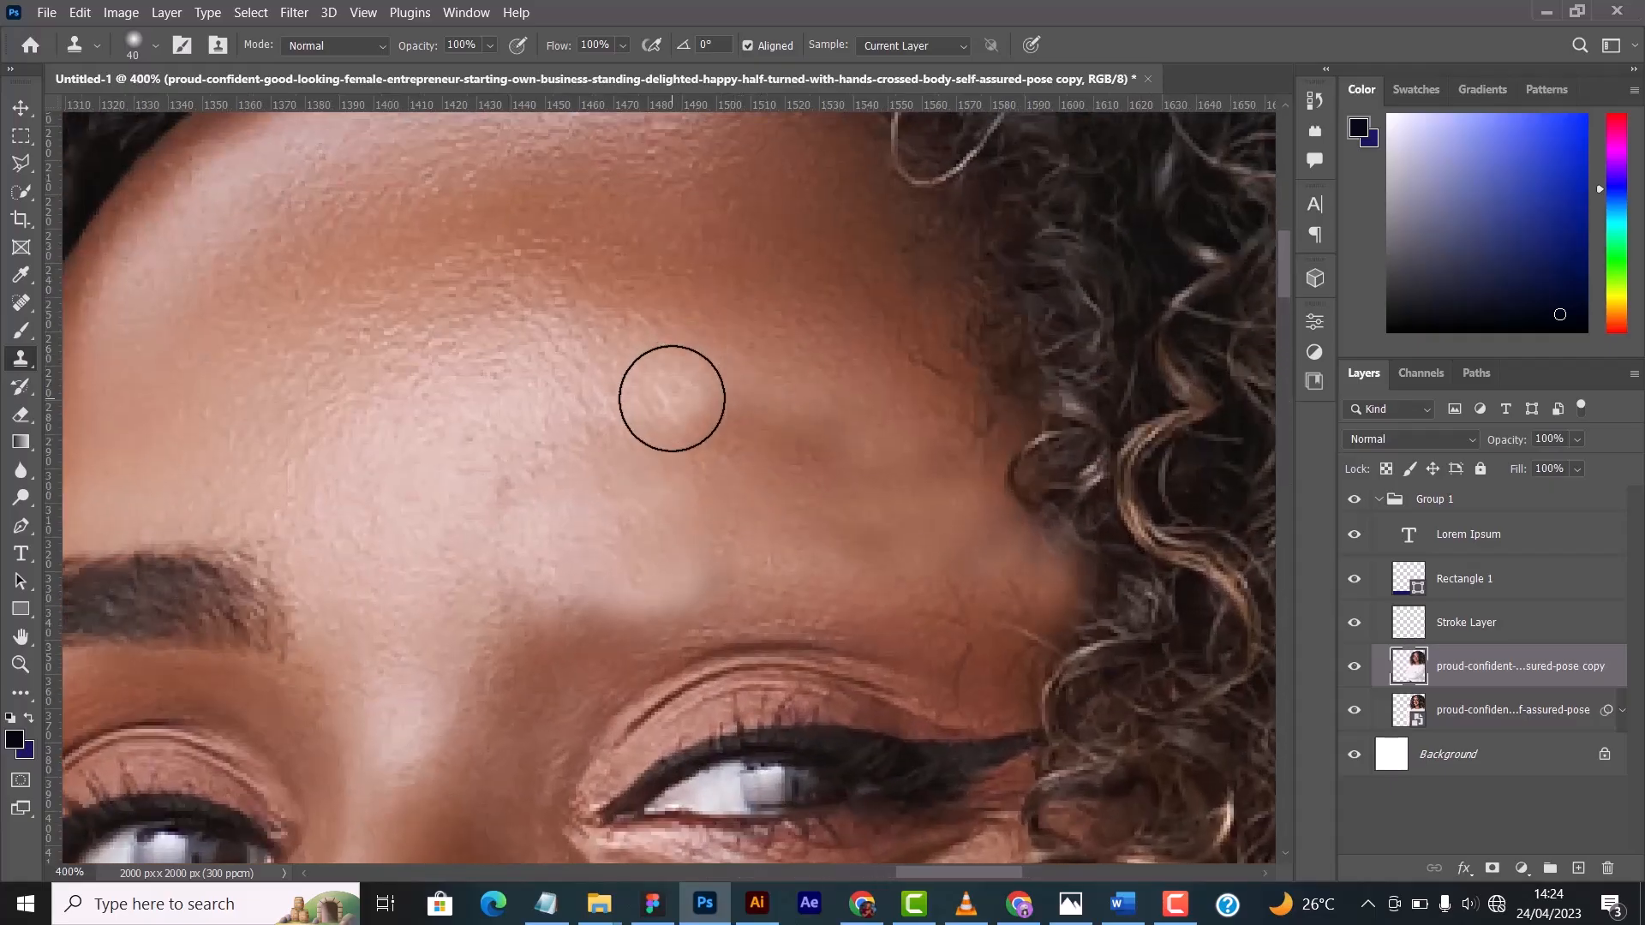
key("ctrl+minus")
key("ctrl+minus")
key("ctrl+minus")
key("ctrl+minus")
key("ctrl+minus")
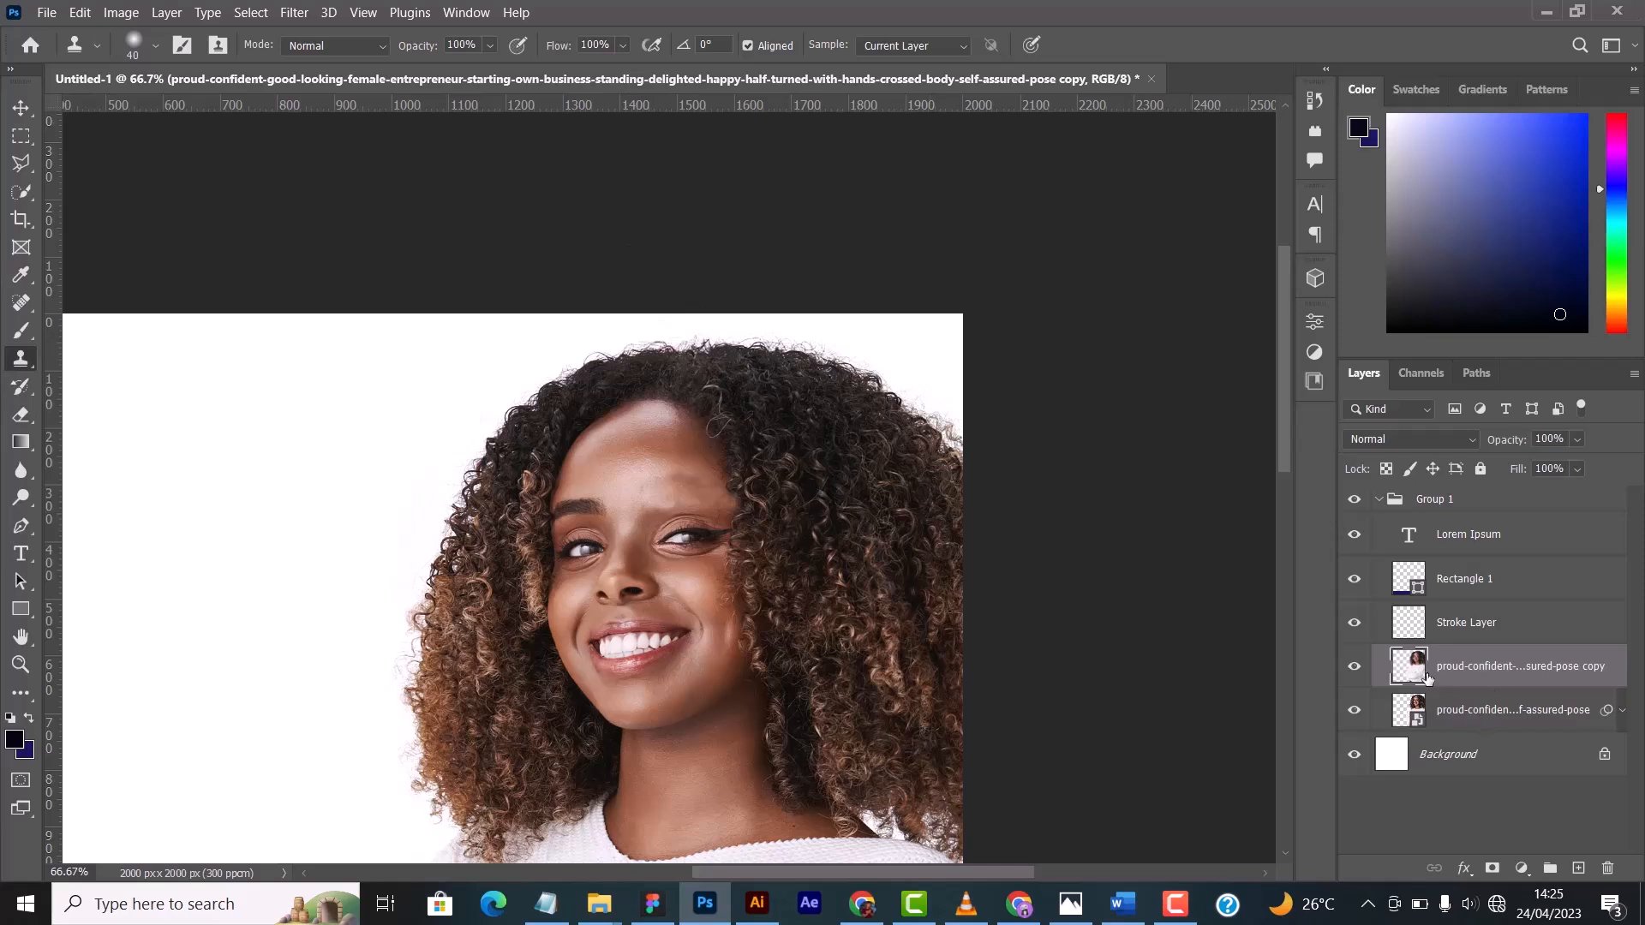
- Delete the retouched copy of the woman's photo layer and activate the Eraser Tool
key("Delete")
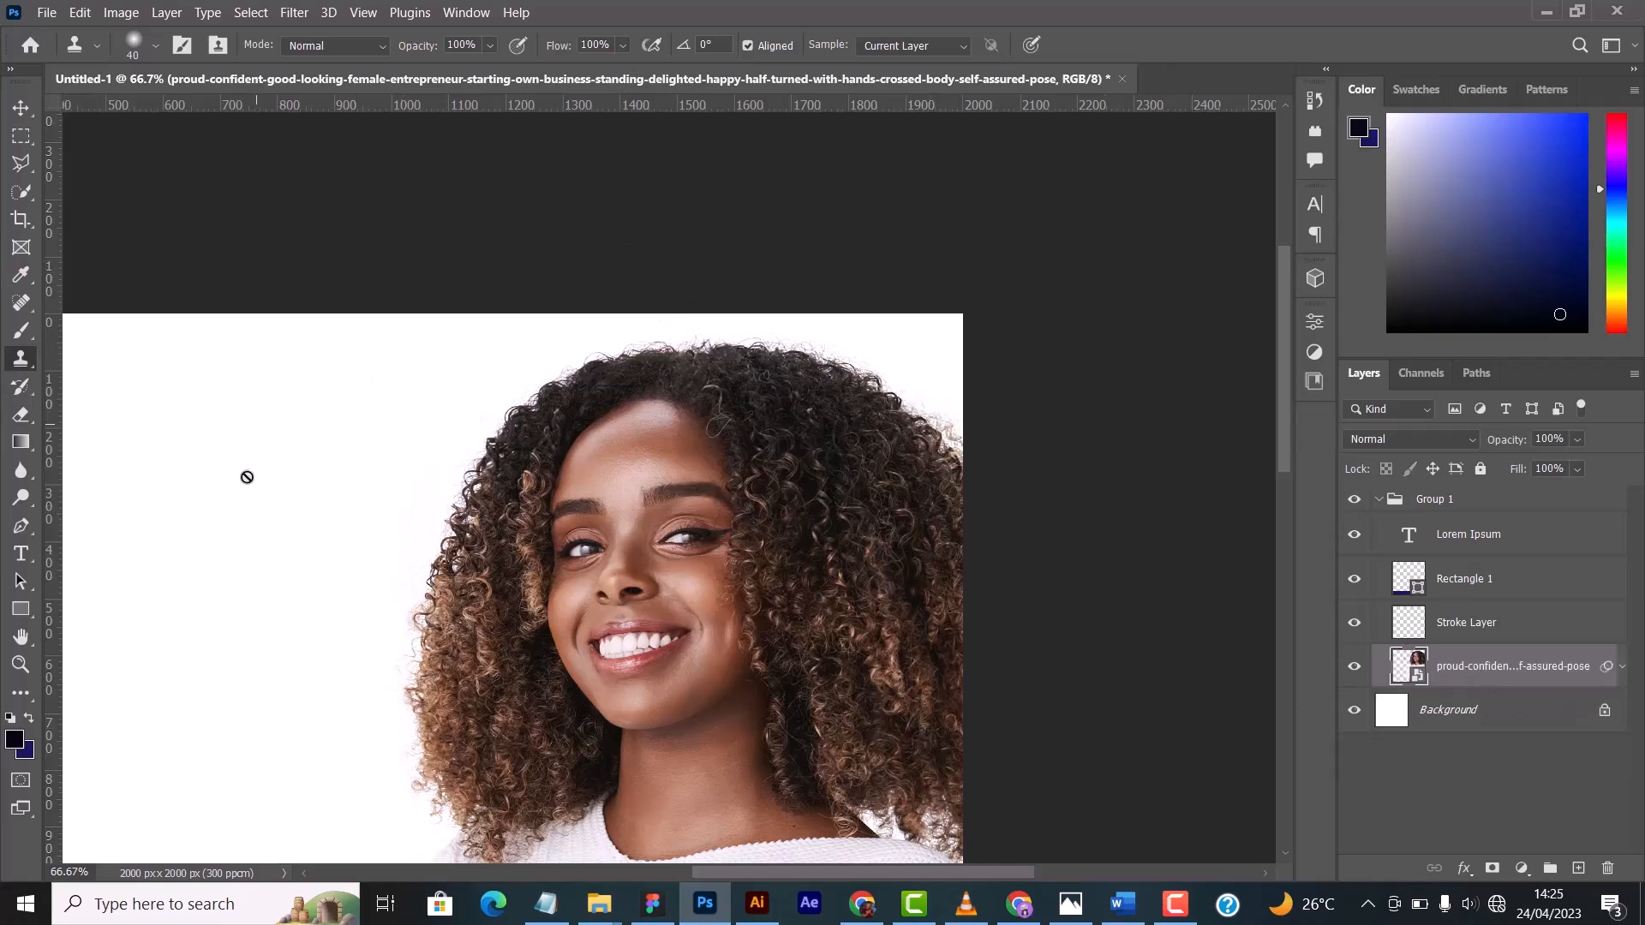
left_click(21, 390)
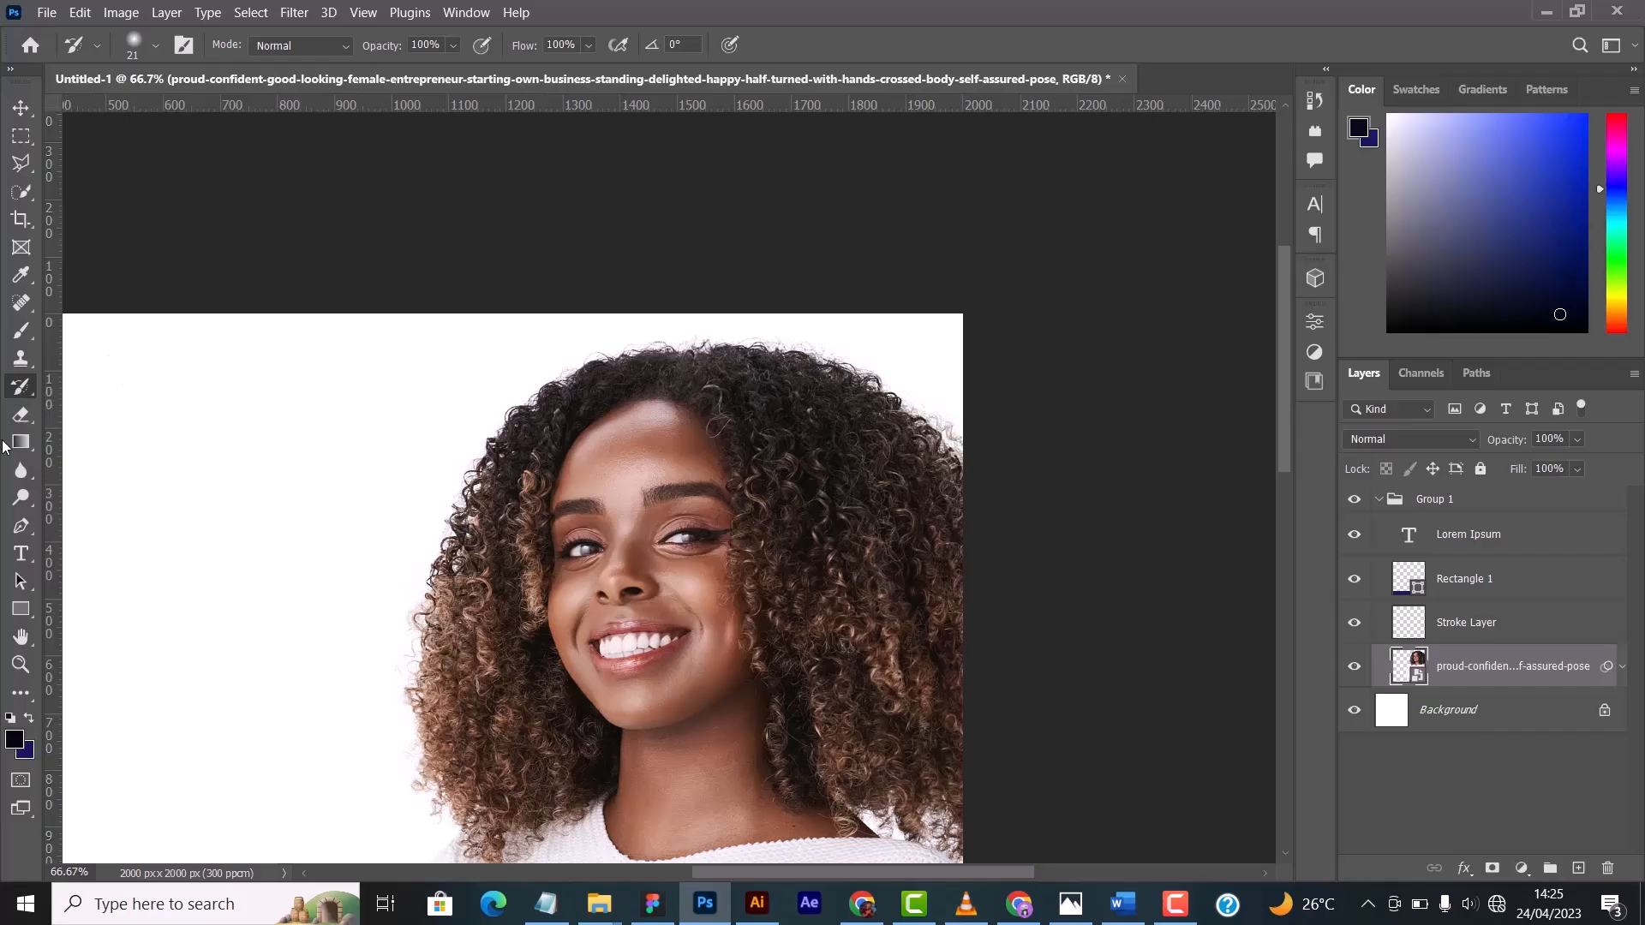
left_click(29, 416)
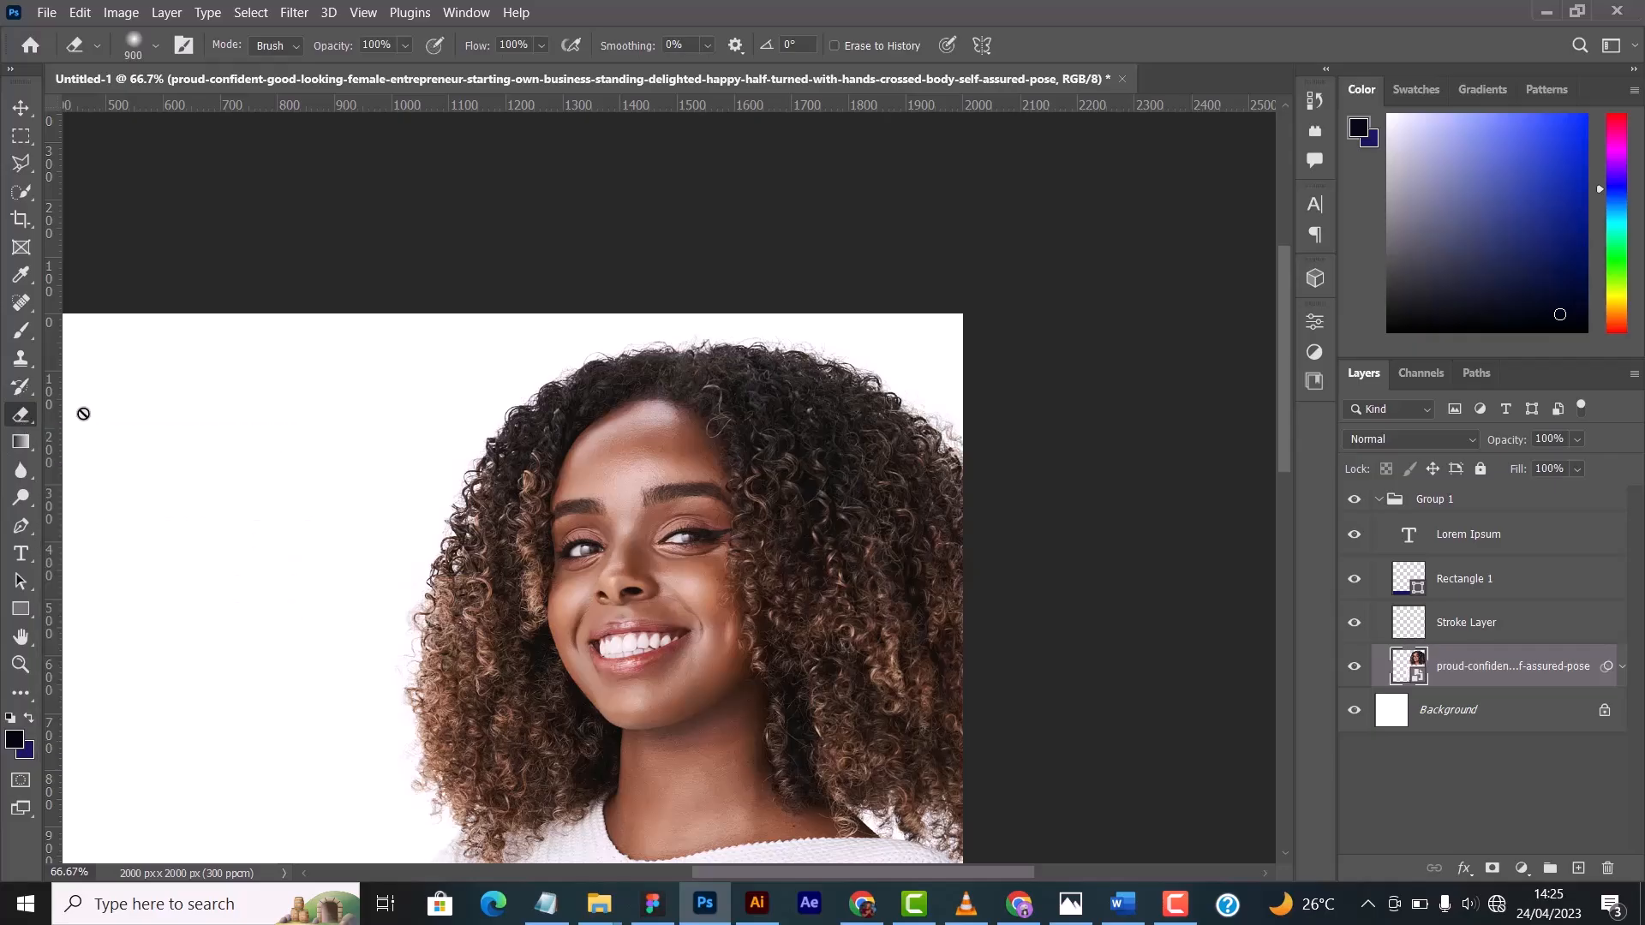
- Make Stroke Layer active and choose the Hard Round preset for the Brush Tool
left_click(1457, 621)
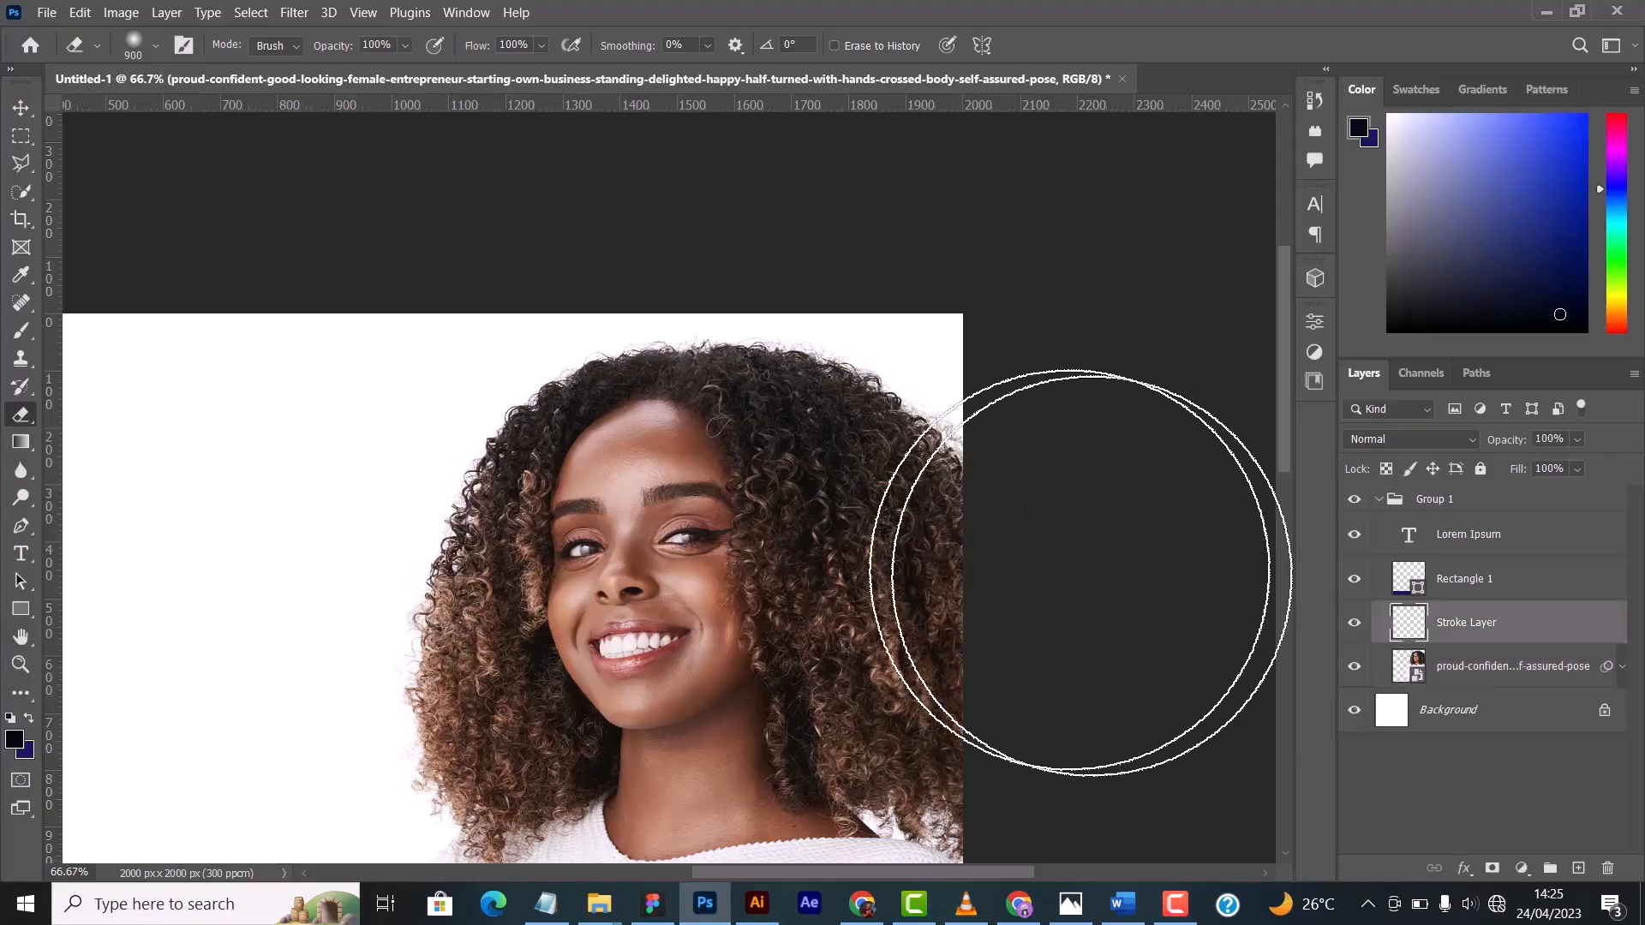
key("alt+bracketright")
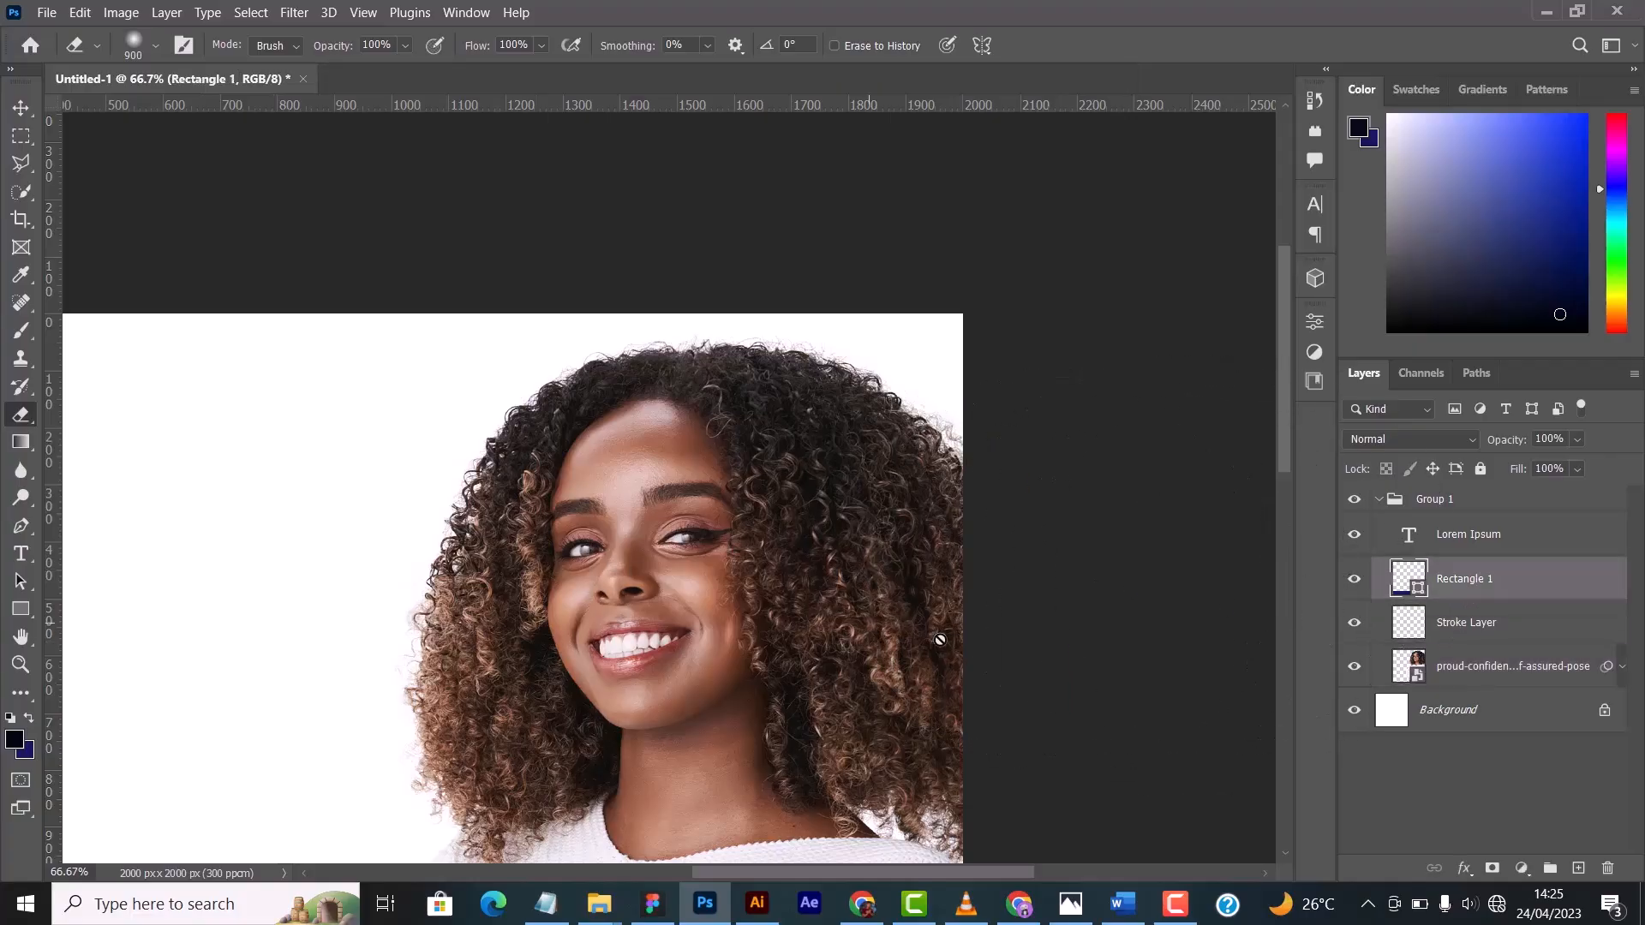
left_click(1461, 639)
left_click(1459, 669)
scroll(1167, 601, "down", 3)
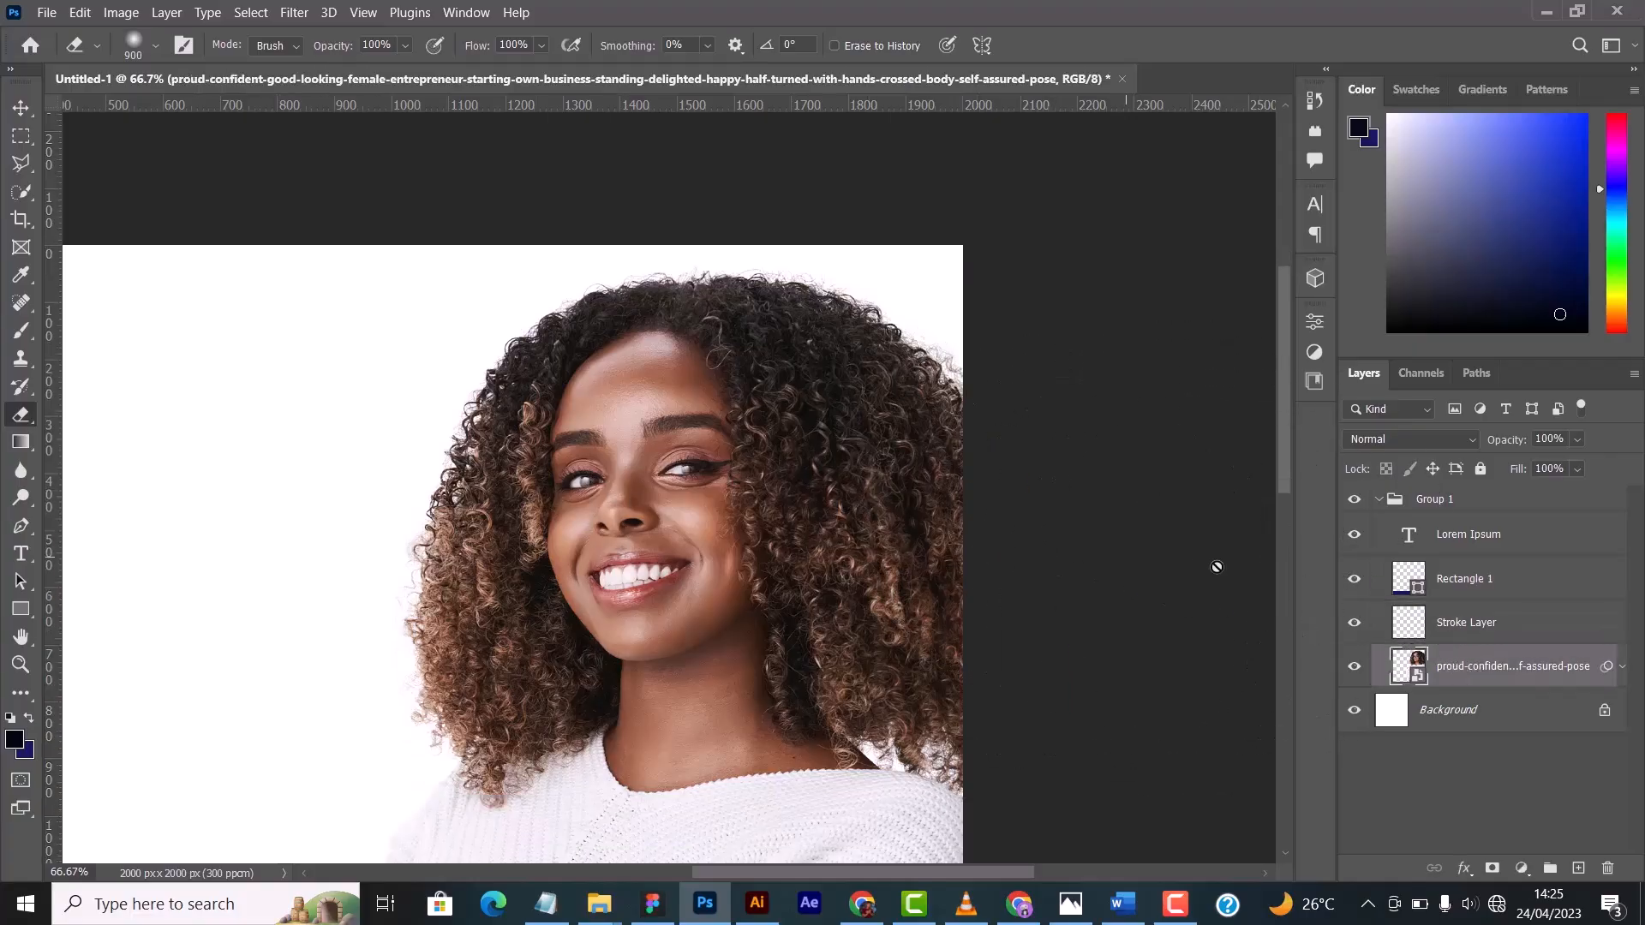
left_click(1473, 622)
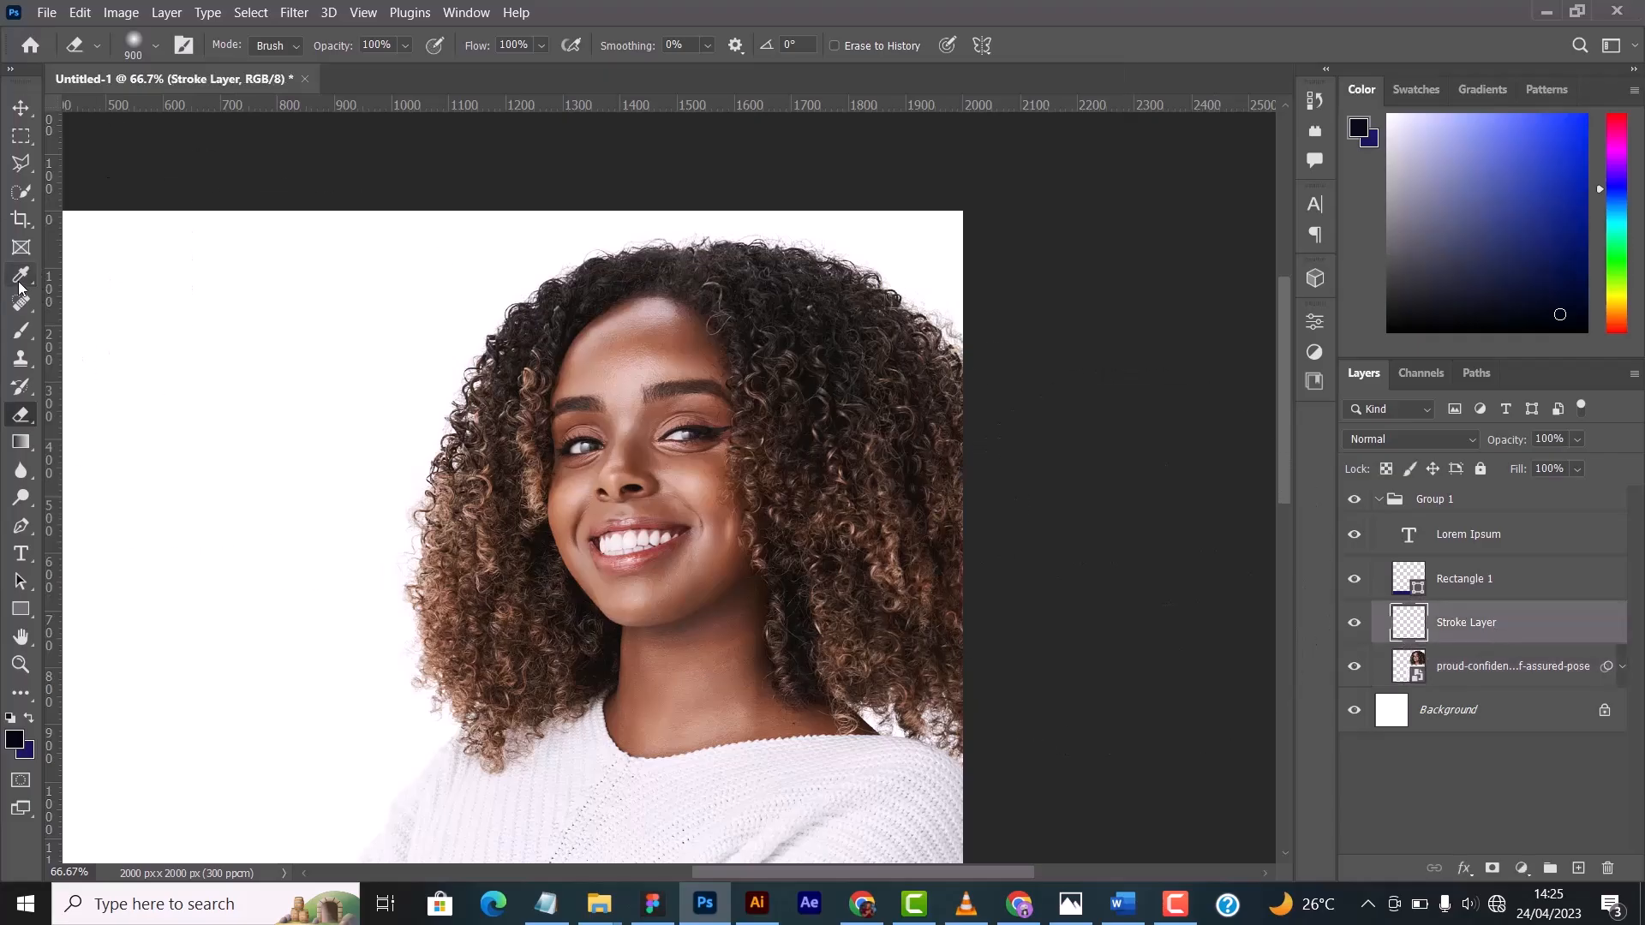
left_click(21, 331)
left_click(155, 44)
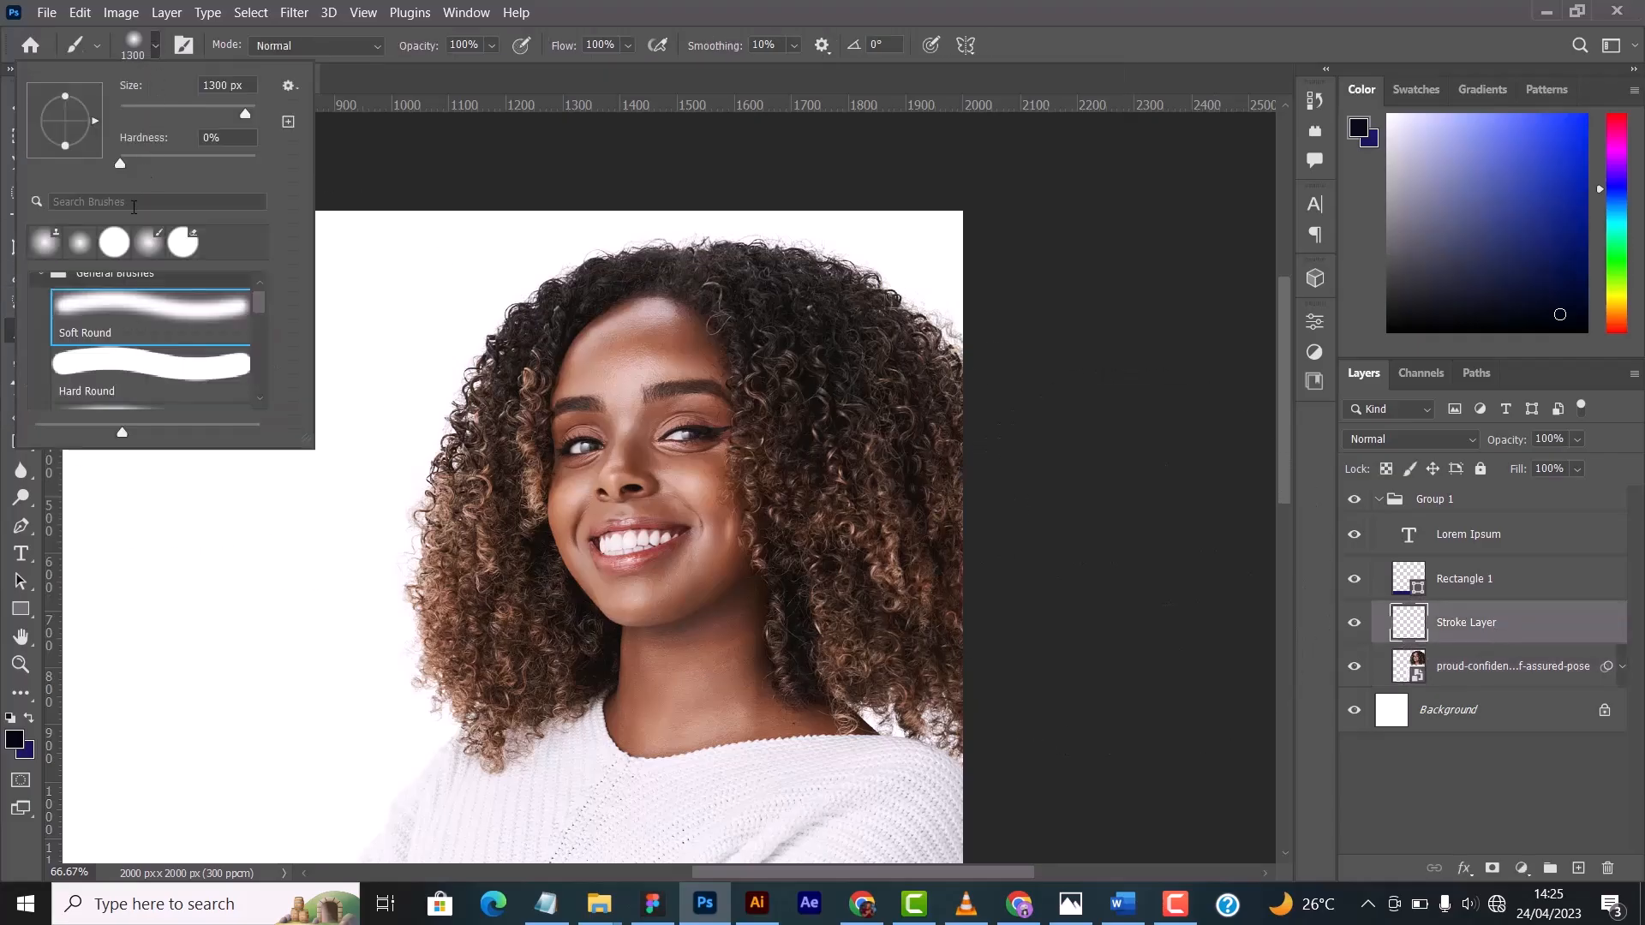
left_click(210, 374)
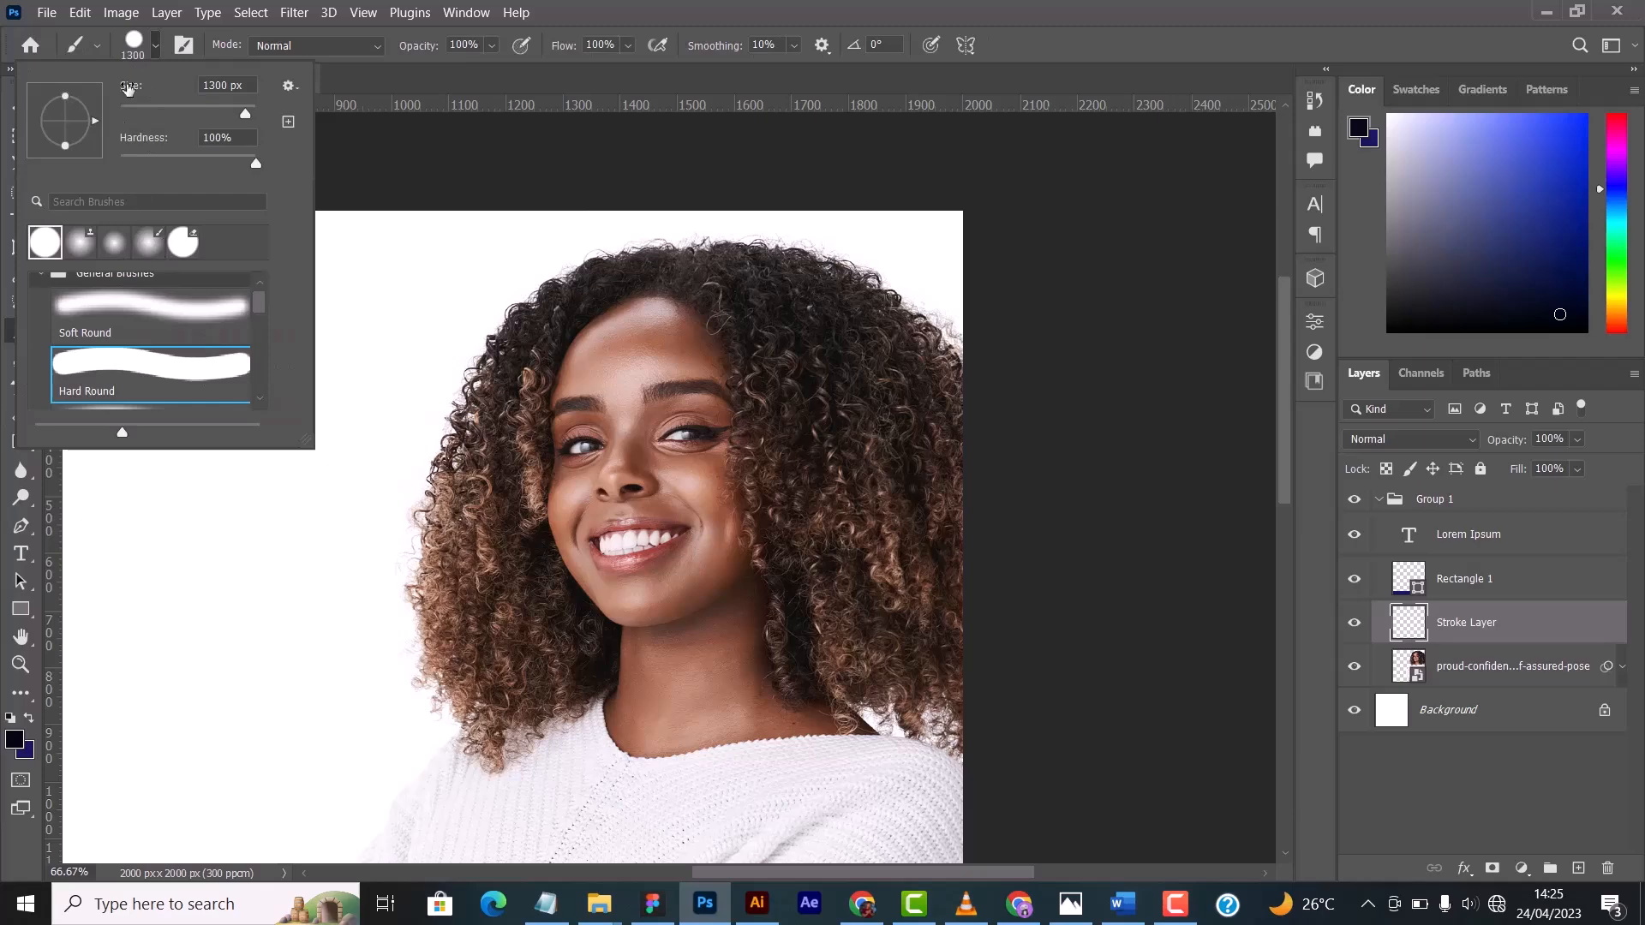
left_click(155, 45)
scroll(335, 514, "down", 2)
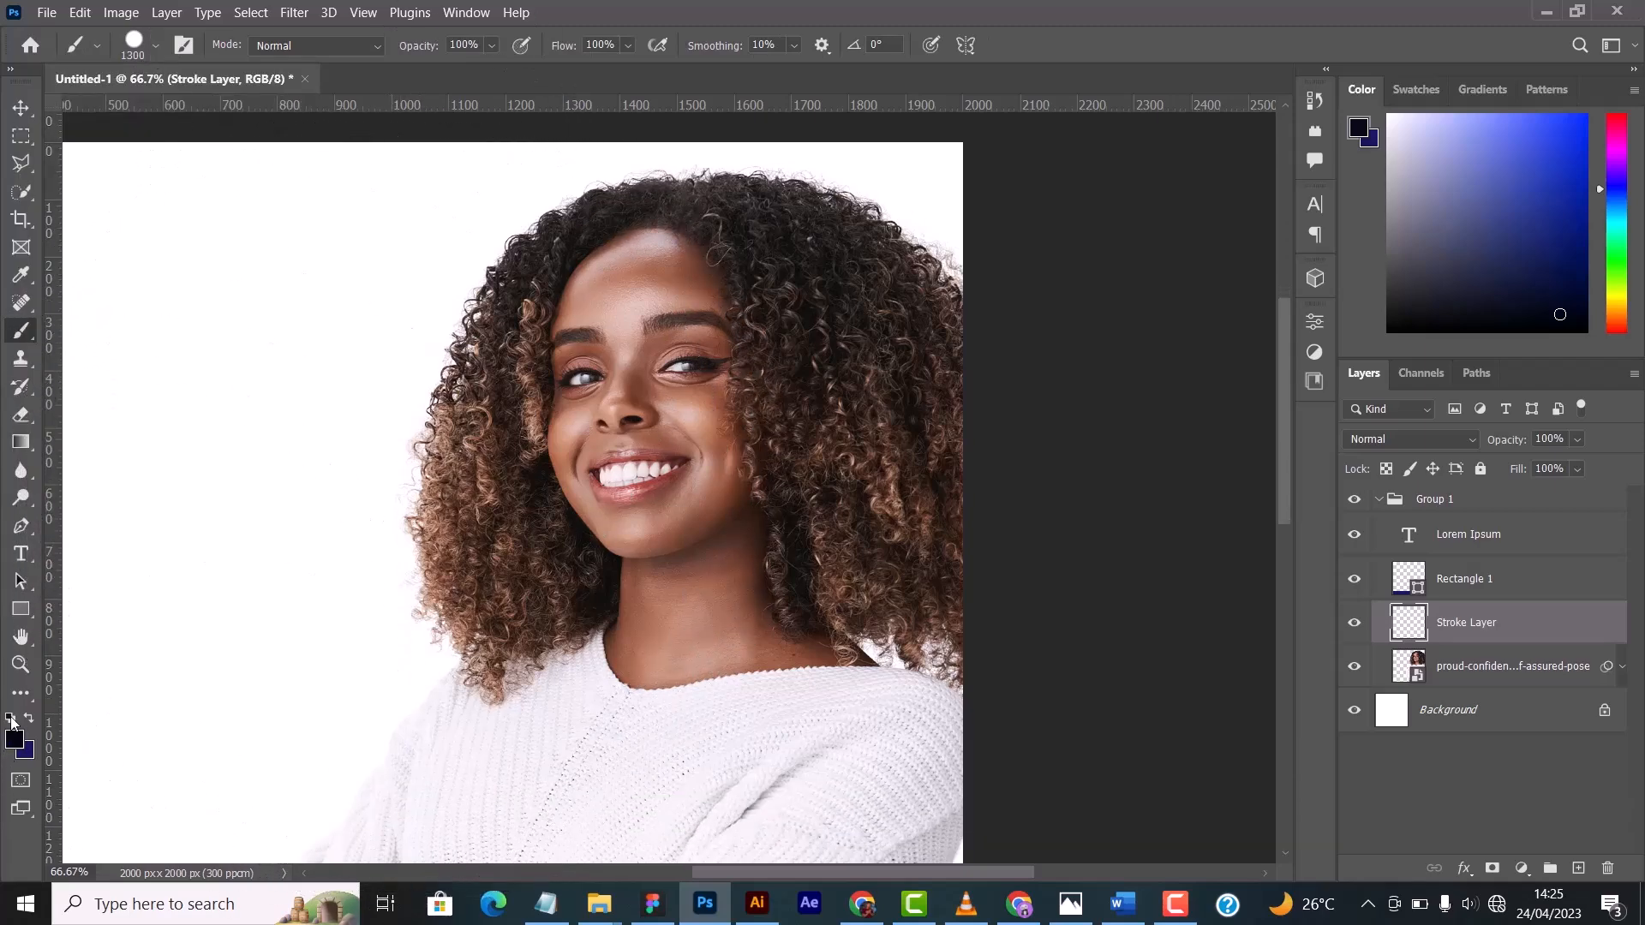
- Swap the foreground and background colours and reduce the brush size to 20 px
left_click(29, 719)
key("bracketleft")
key("bracketleft")
key("bracketleft")
key("bracketleft")
key("bracketleft")
key("bracketleft")
key("bracketleft")
key("bracketleft")
key("bracketleft")
key("bracketleft")
key("bracketleft")
key("bracketleft")
key("bracketleft")
key("bracketleft")
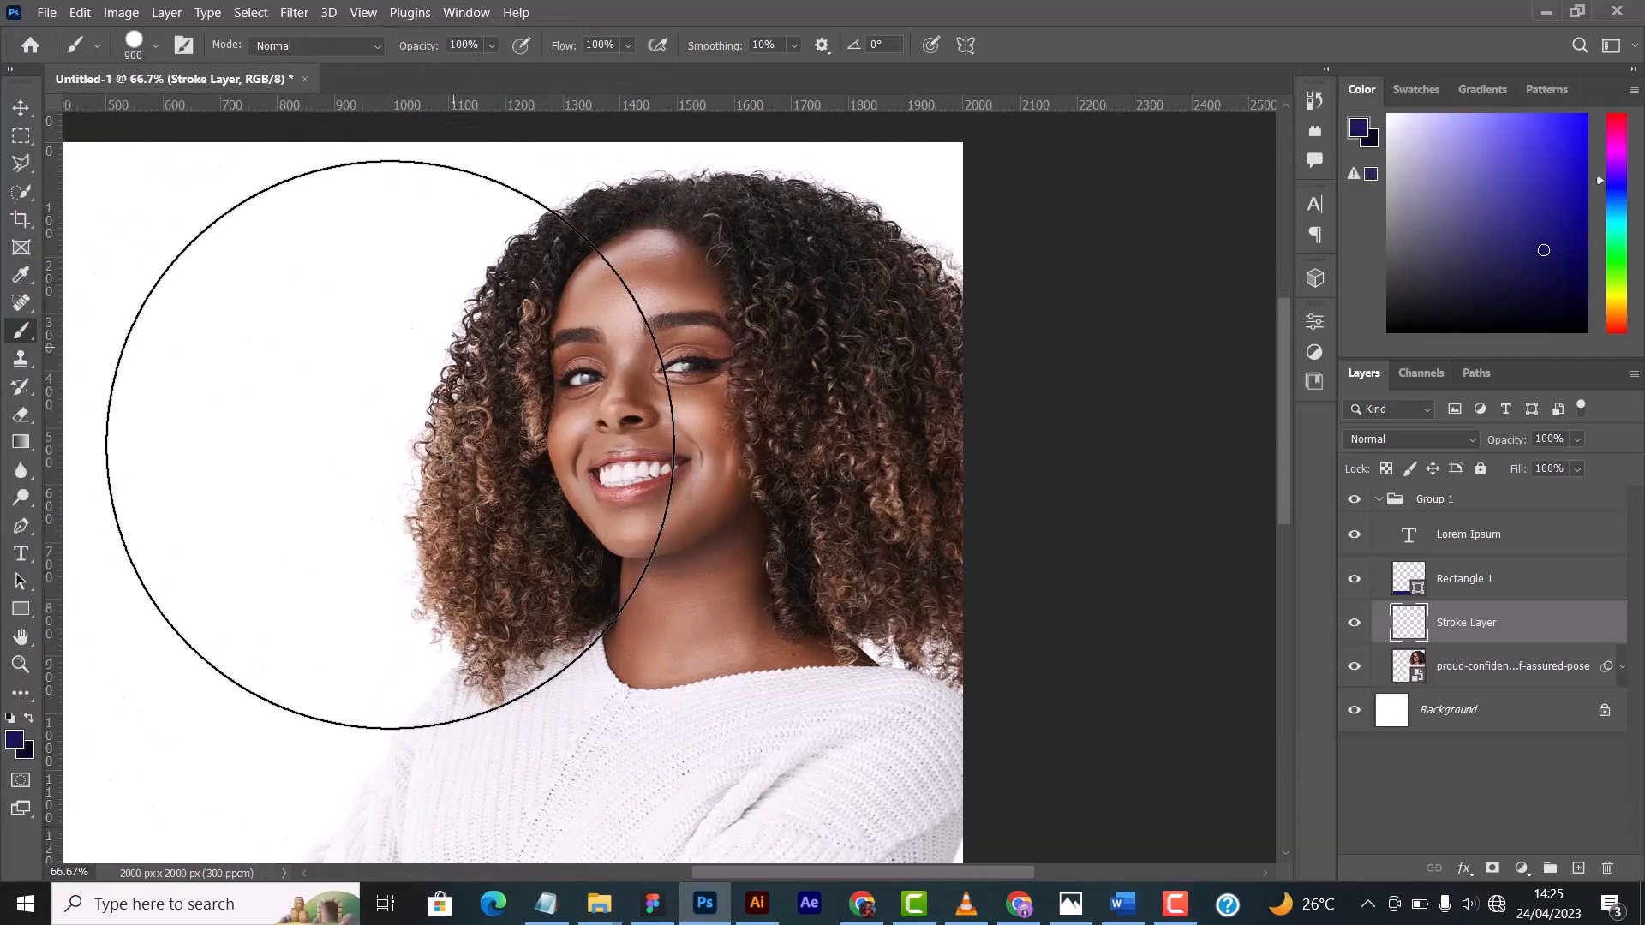
key("bracketleft")
key("bracketleft")
key("bracketleft")
key("bracketleft")
key("bracketleft")
key("bracketleft")
key("bracketleft")
key("bracketleft")
- Undo a trial stroke and paint a curved dark blue 9 px line beside the woman's hair down to her shoulder
left_click_drag(525, 193, 428, 326)
key("ctrl+z")
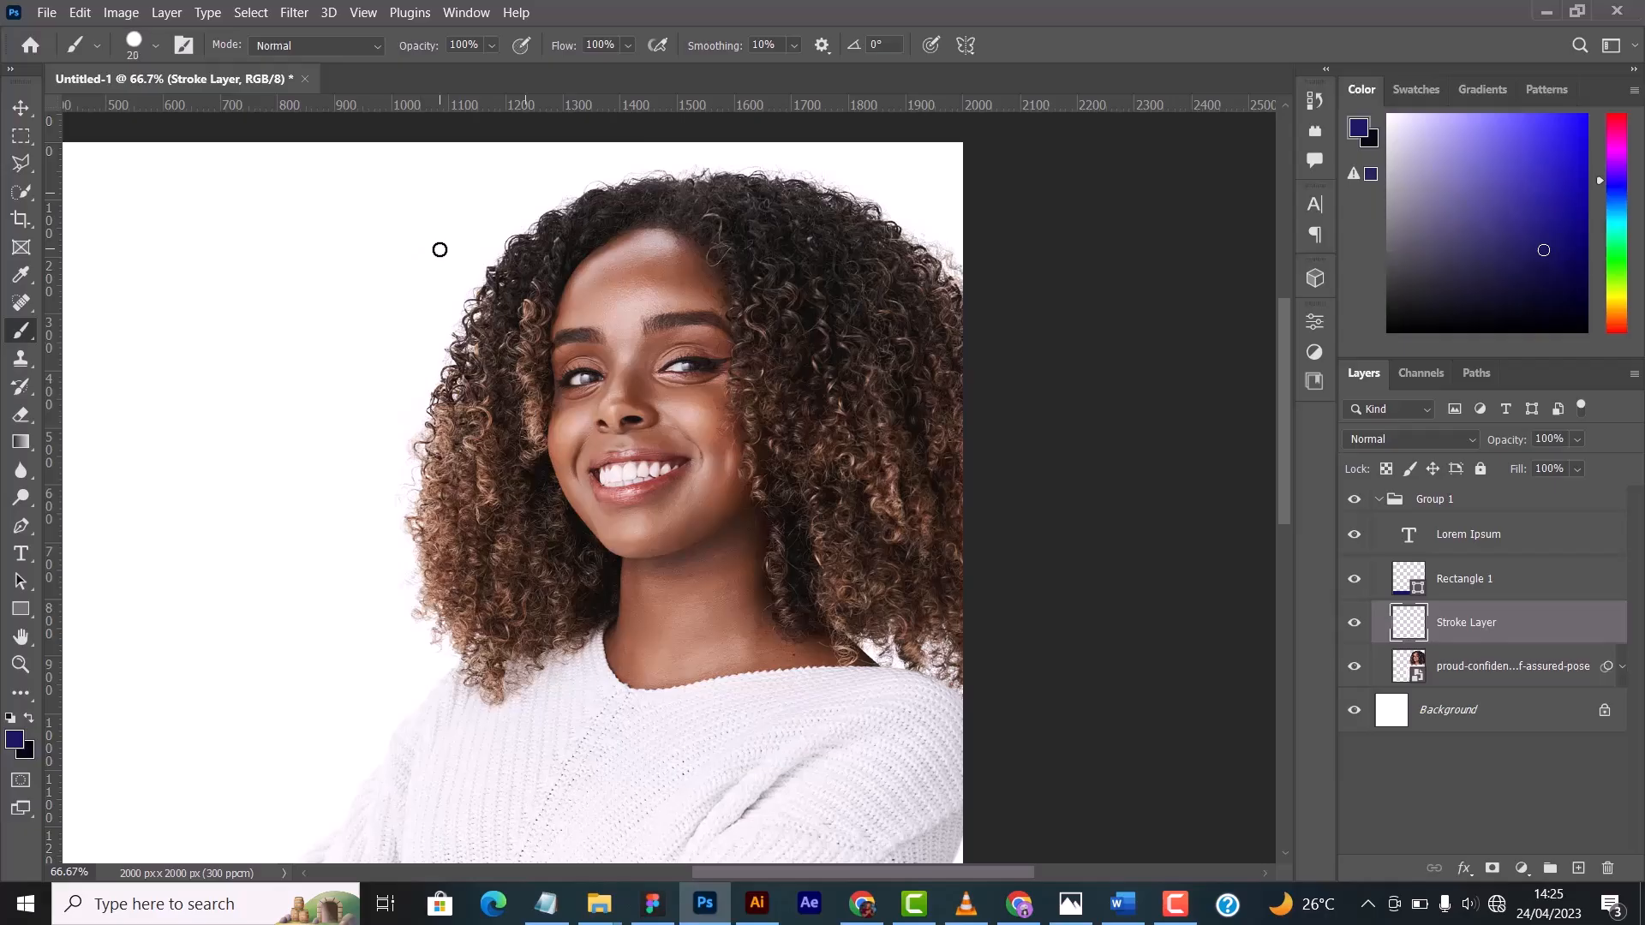
left_click_drag(376, 397, 346, 523)
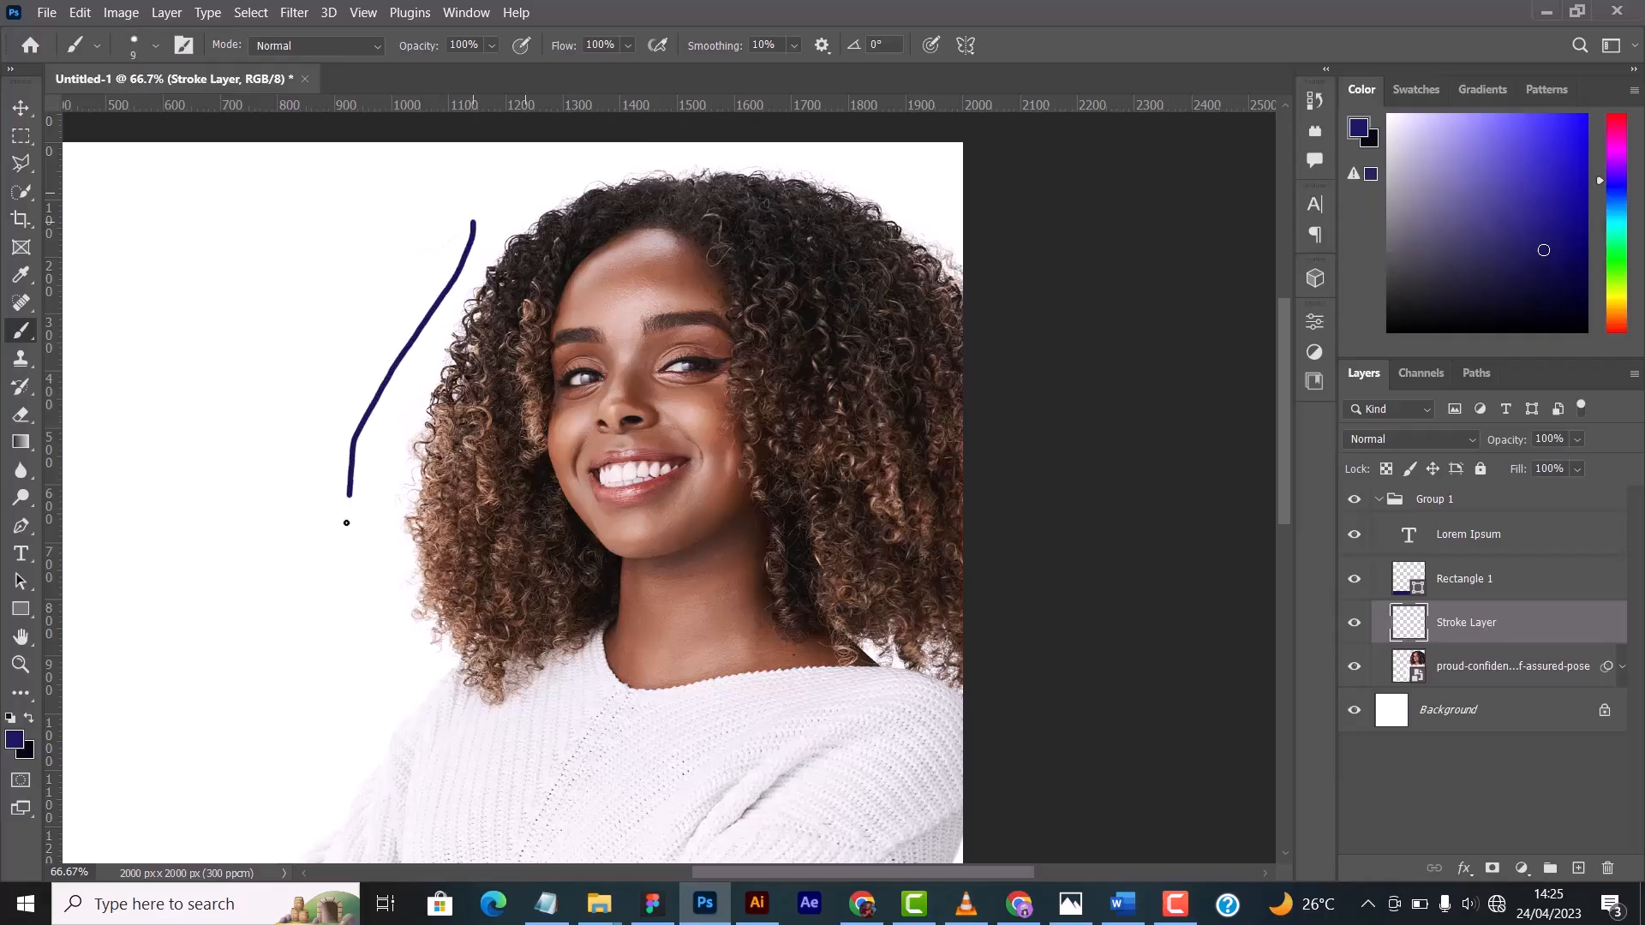
left_click_drag(374, 656, 394, 698)
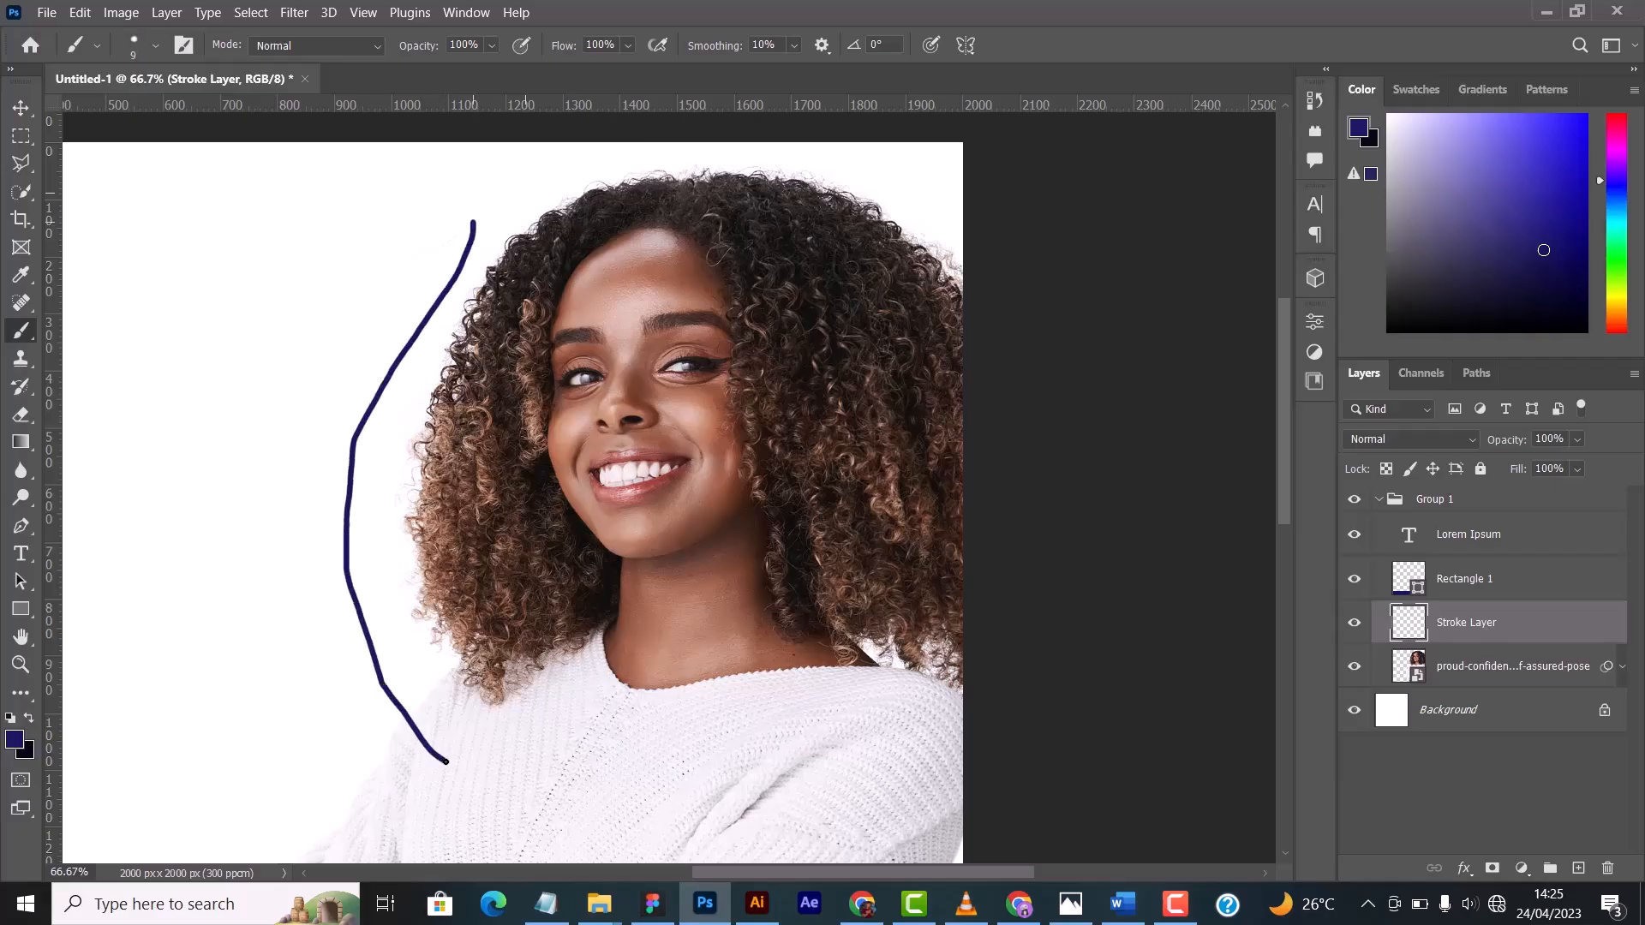
- Erase the lower end of the blue stroke over the sweater with a soft 90 px Eraser
left_click(21, 417)
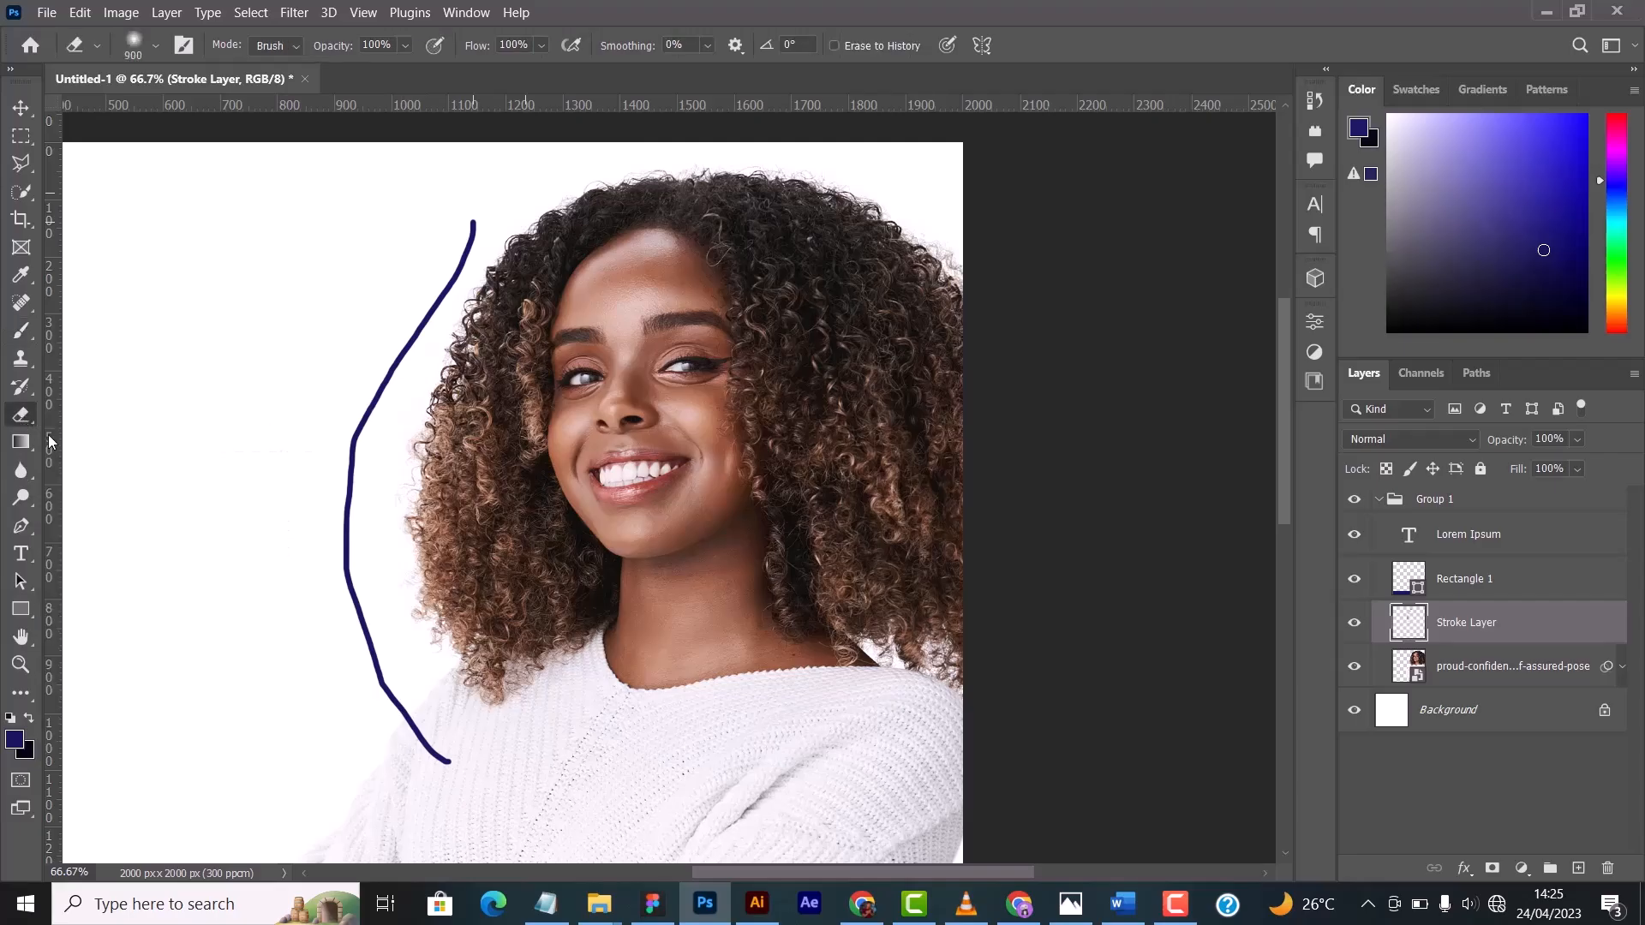
key("bracketleft")
key("bracketleft")
key("bracketleft")
key("bracketleft")
key("bracketleft")
key("bracketleft")
key("bracketleft")
key("bracketleft")
key("bracketleft")
key("bracketleft")
key("bracketleft")
key("bracketleft")
key("bracketleft")
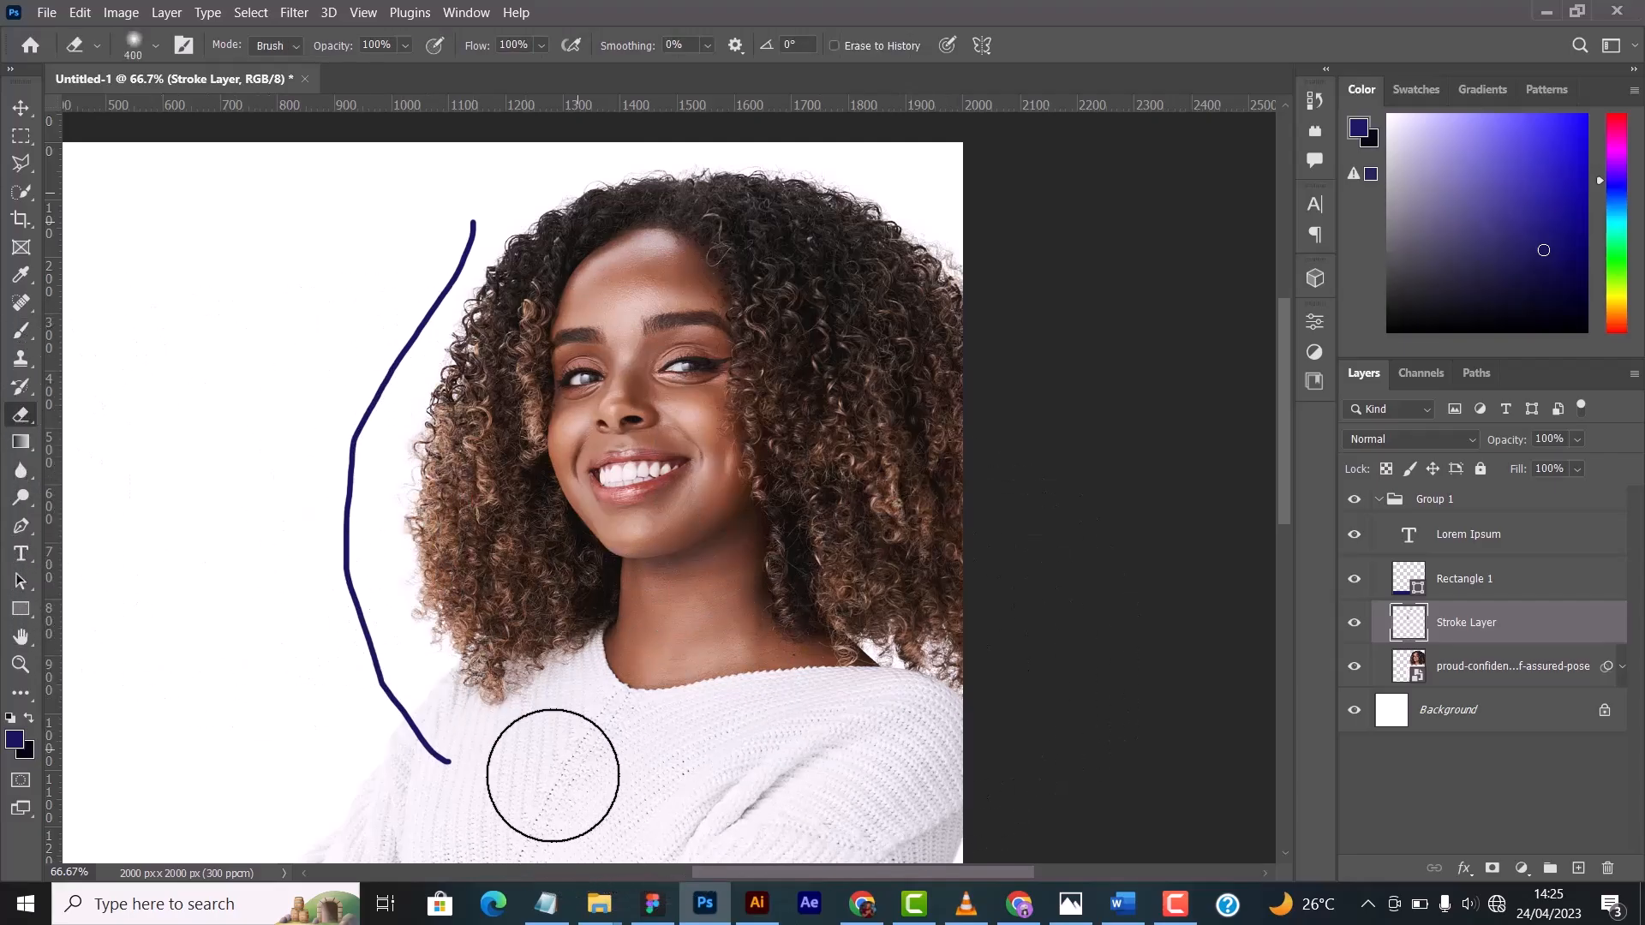
left_click_drag(462, 761, 419, 748)
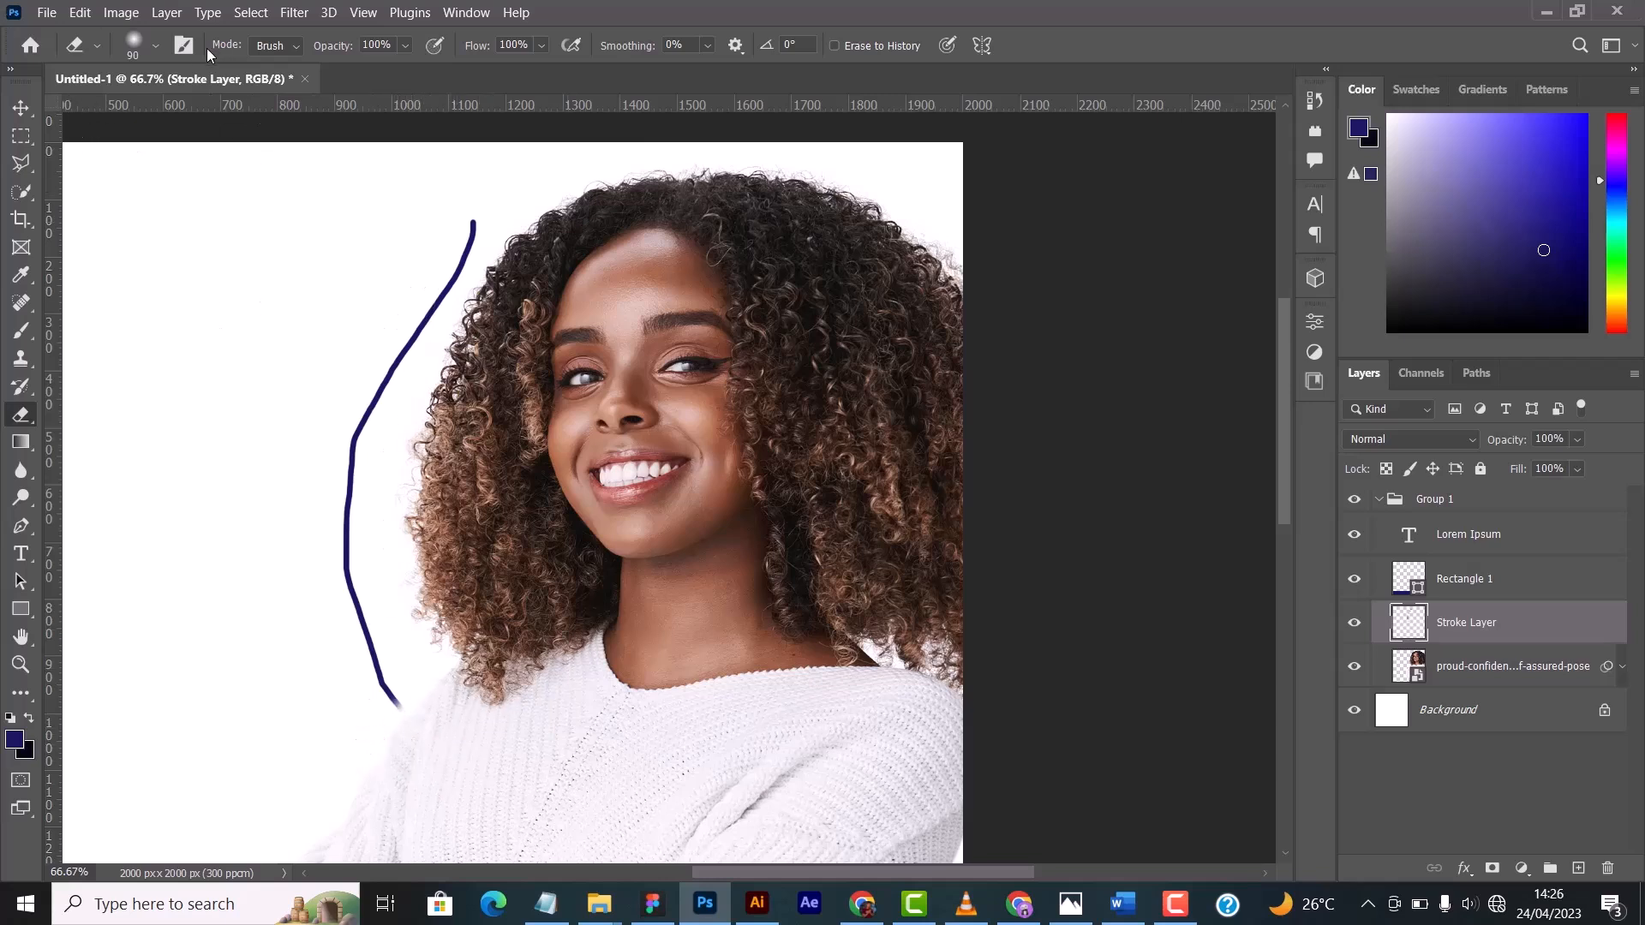
- Switch the Eraser to the Hard Round preset and trim the lower tip of the blue stroke
left_click(157, 46)
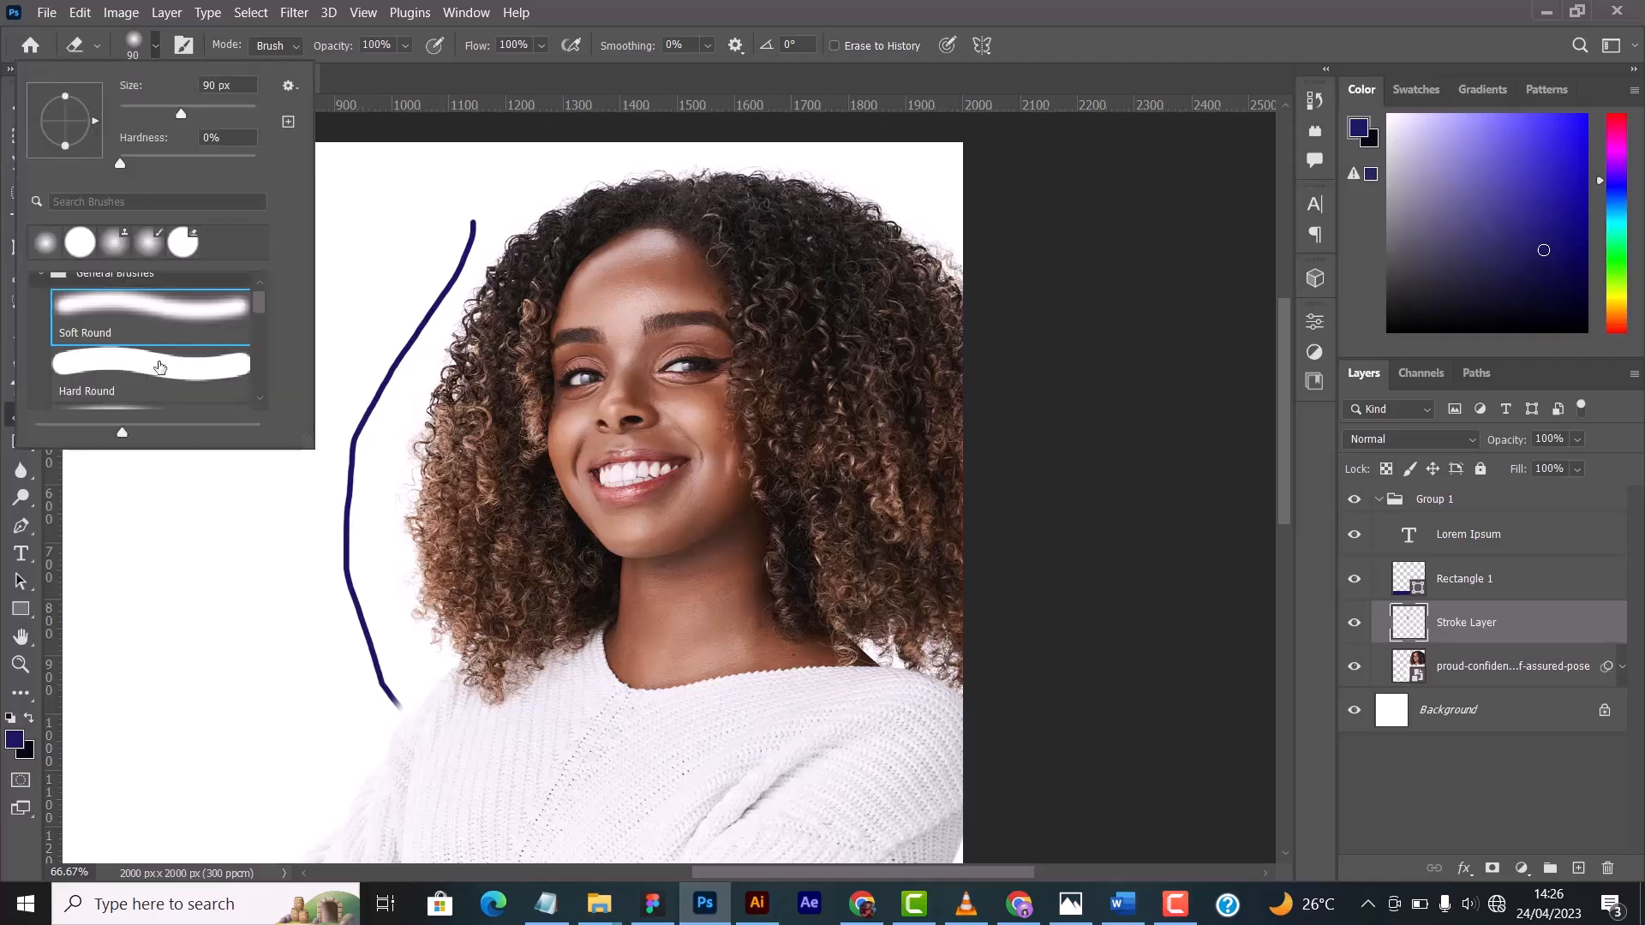
left_click(157, 47)
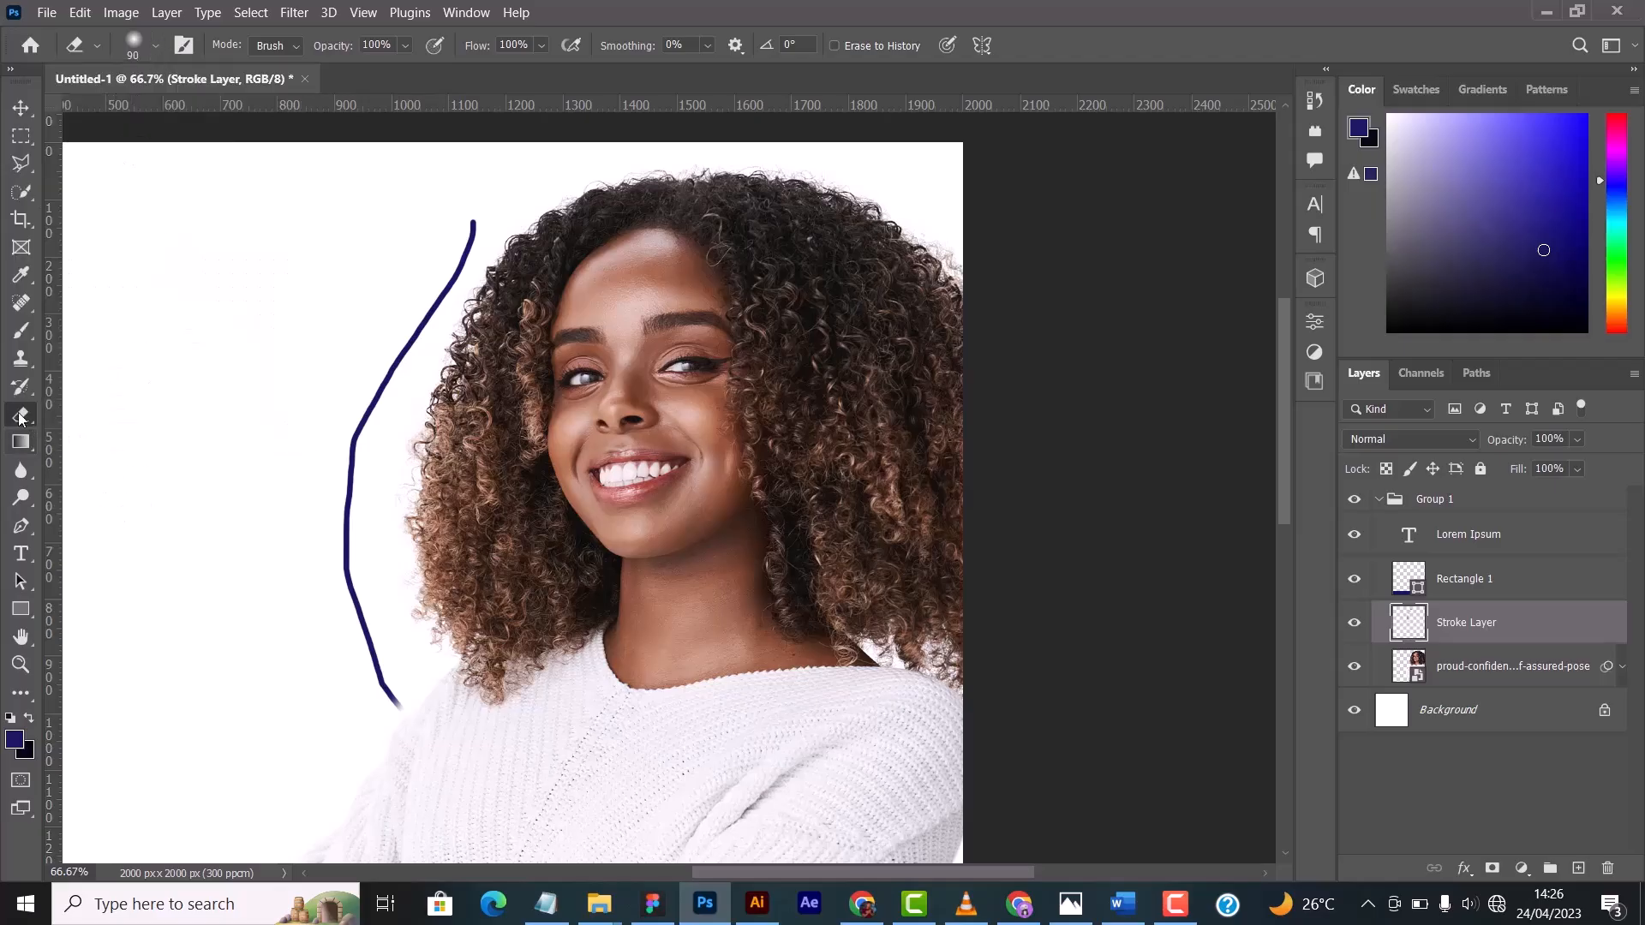
right_click(26, 425)
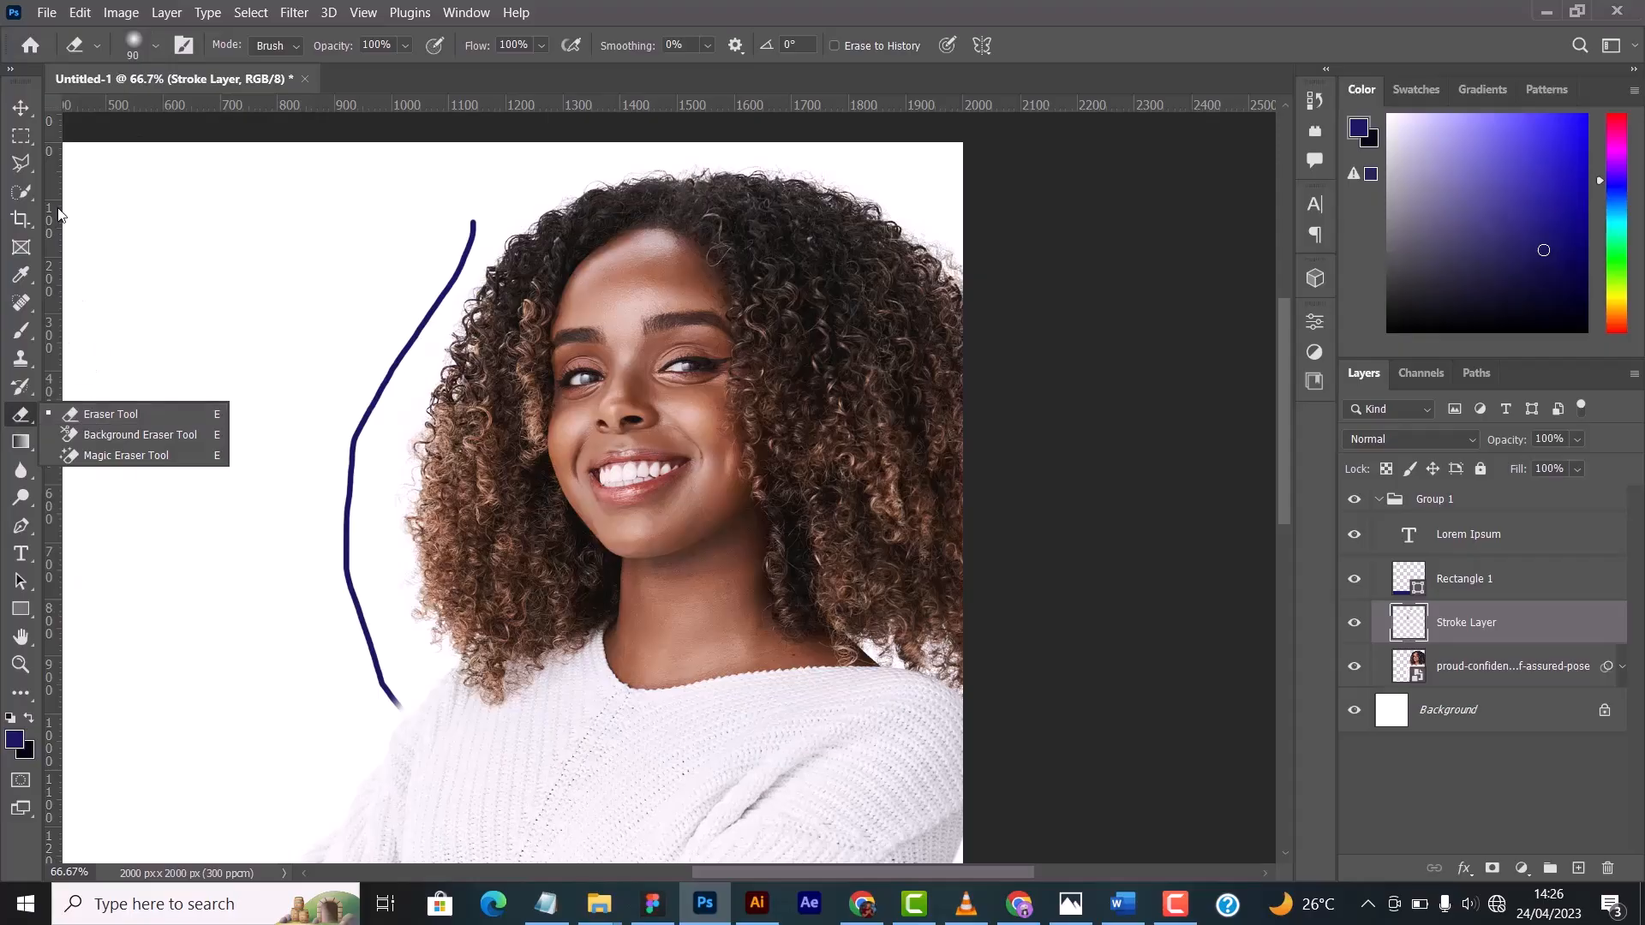
left_click(155, 47)
left_click(157, 48)
left_click(157, 50)
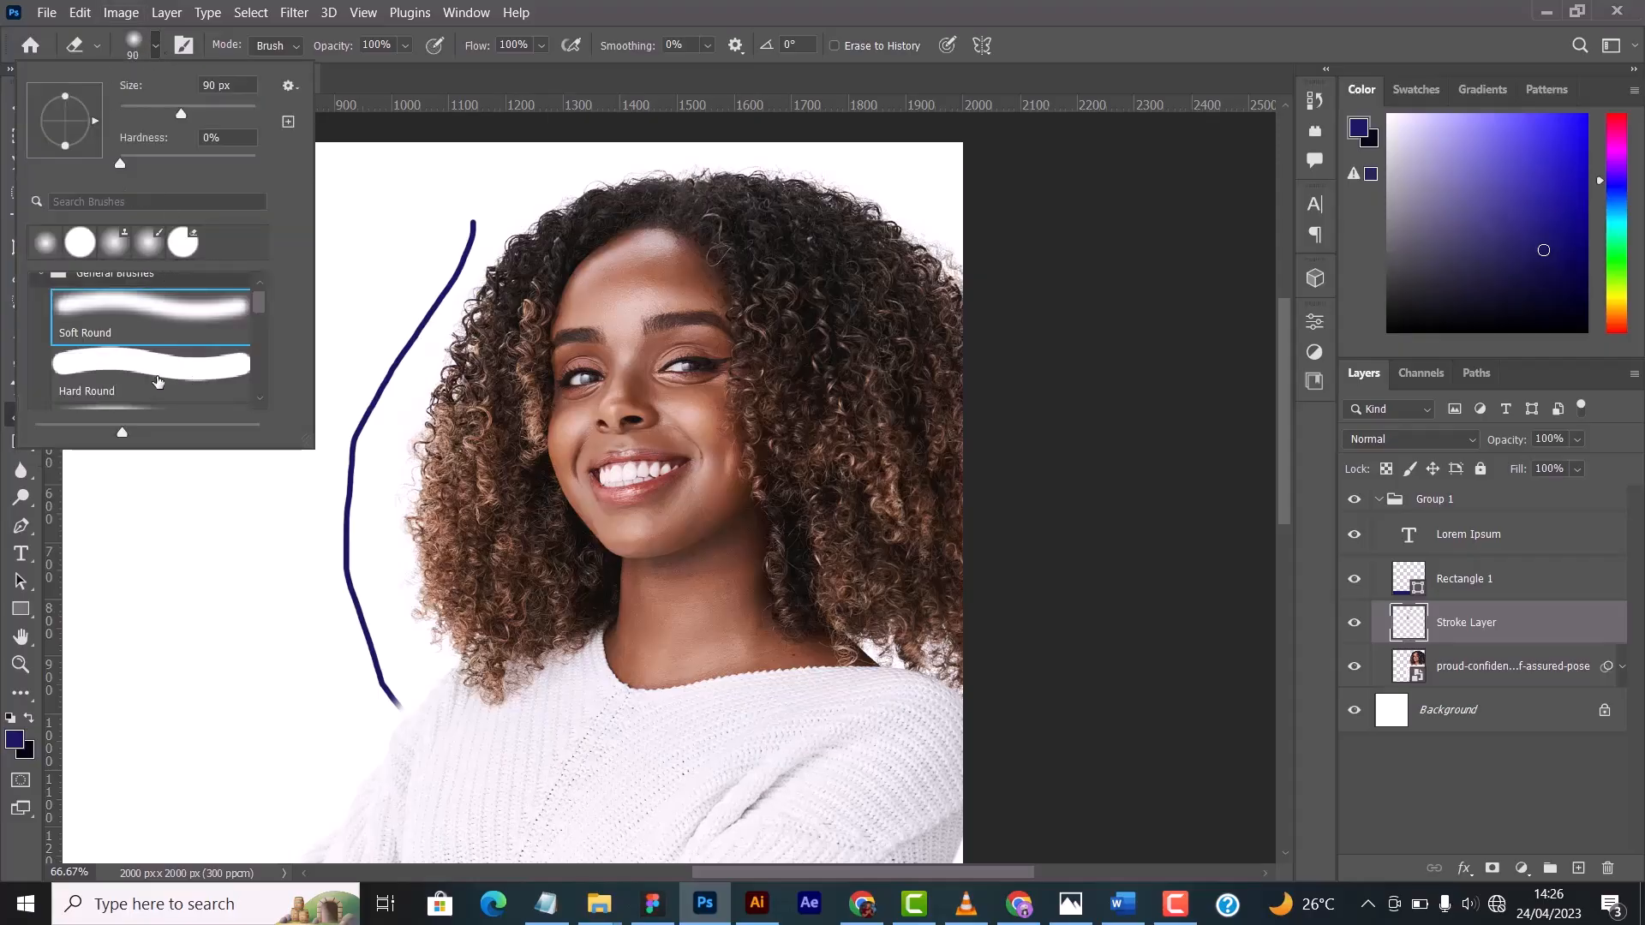
left_click(135, 386)
left_click(156, 48)
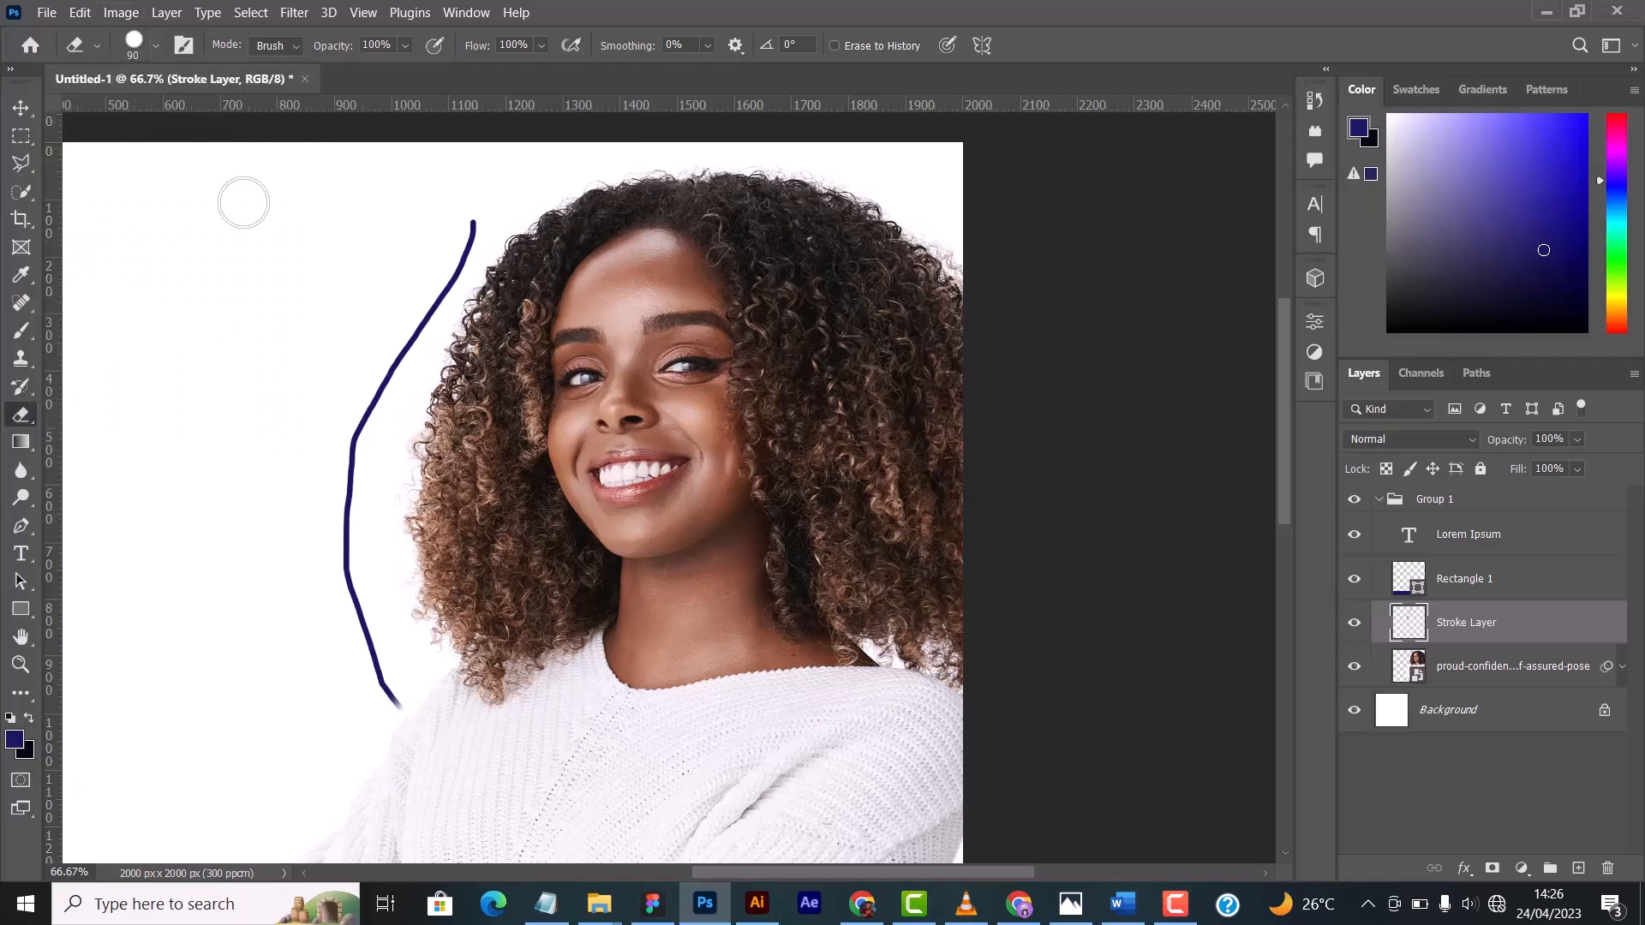
left_click_drag(419, 726, 411, 709)
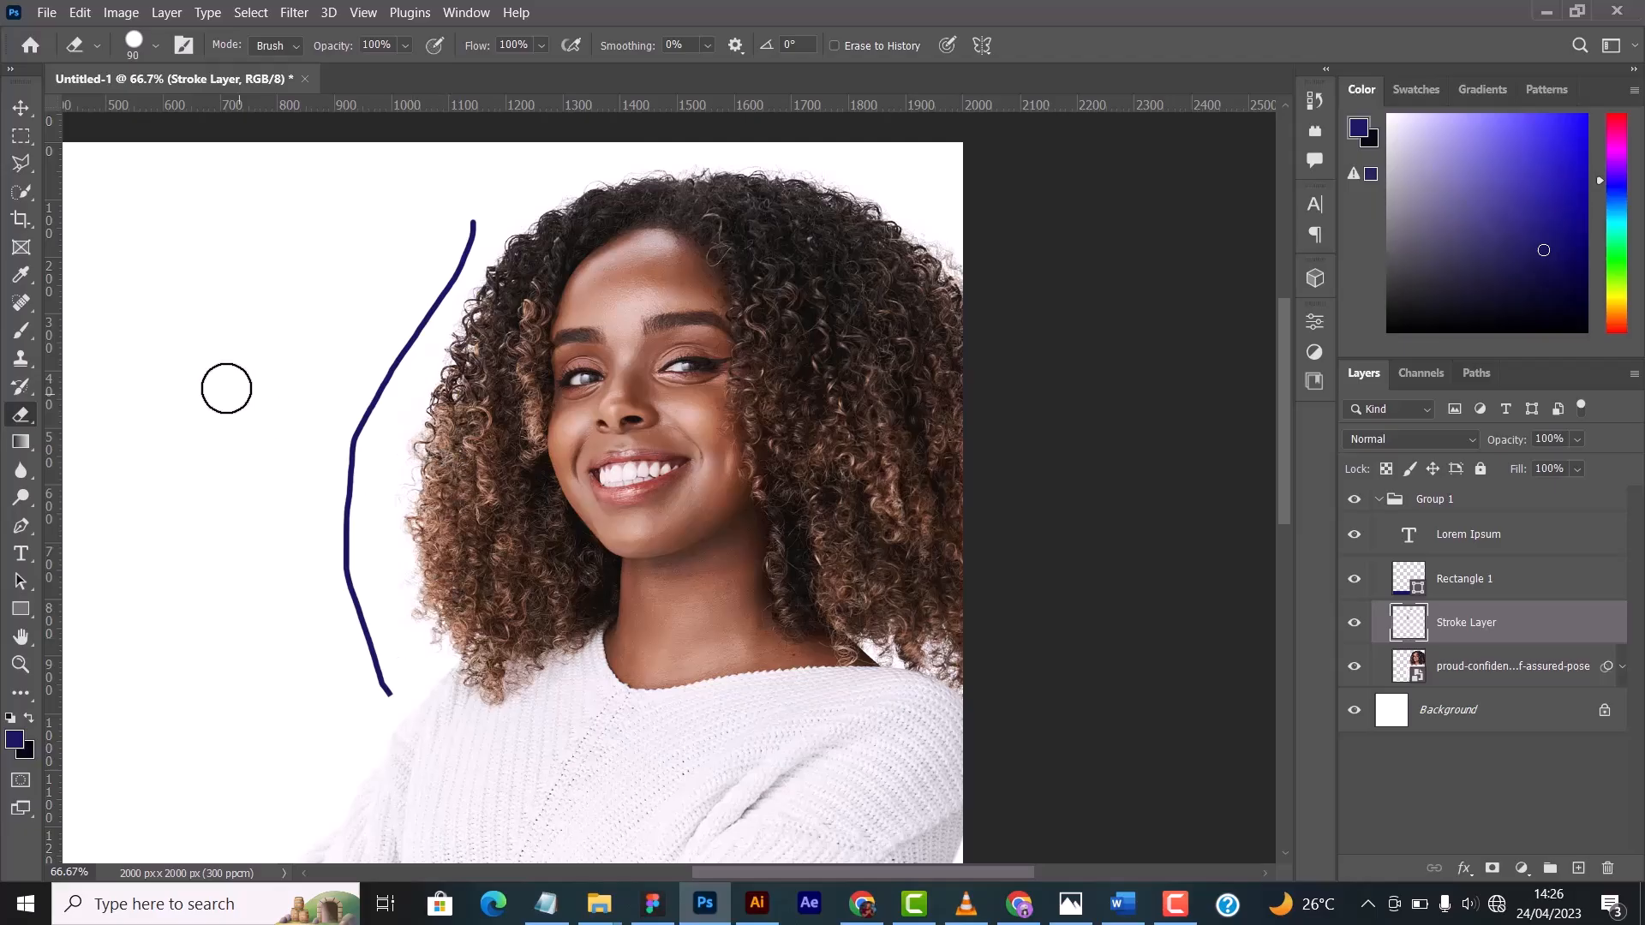
- Activate the Gradient Tool for the whole composition
left_click(34, 449)
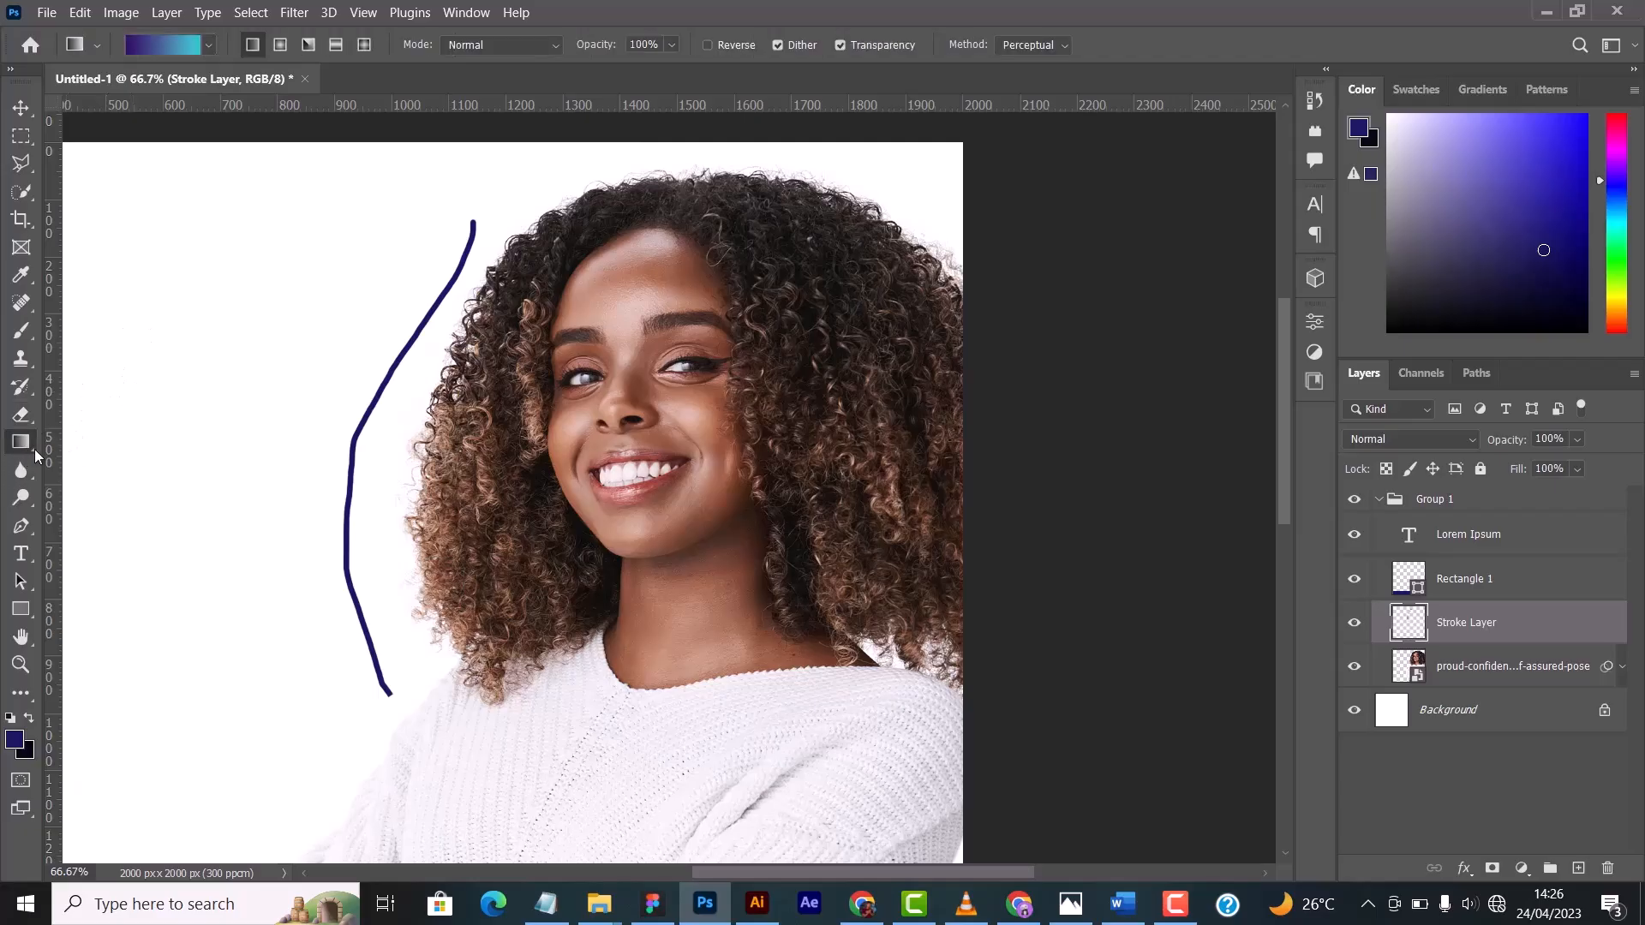
key("ctrl+minus")
key("ctrl+minus")
key("ctrl+minus")
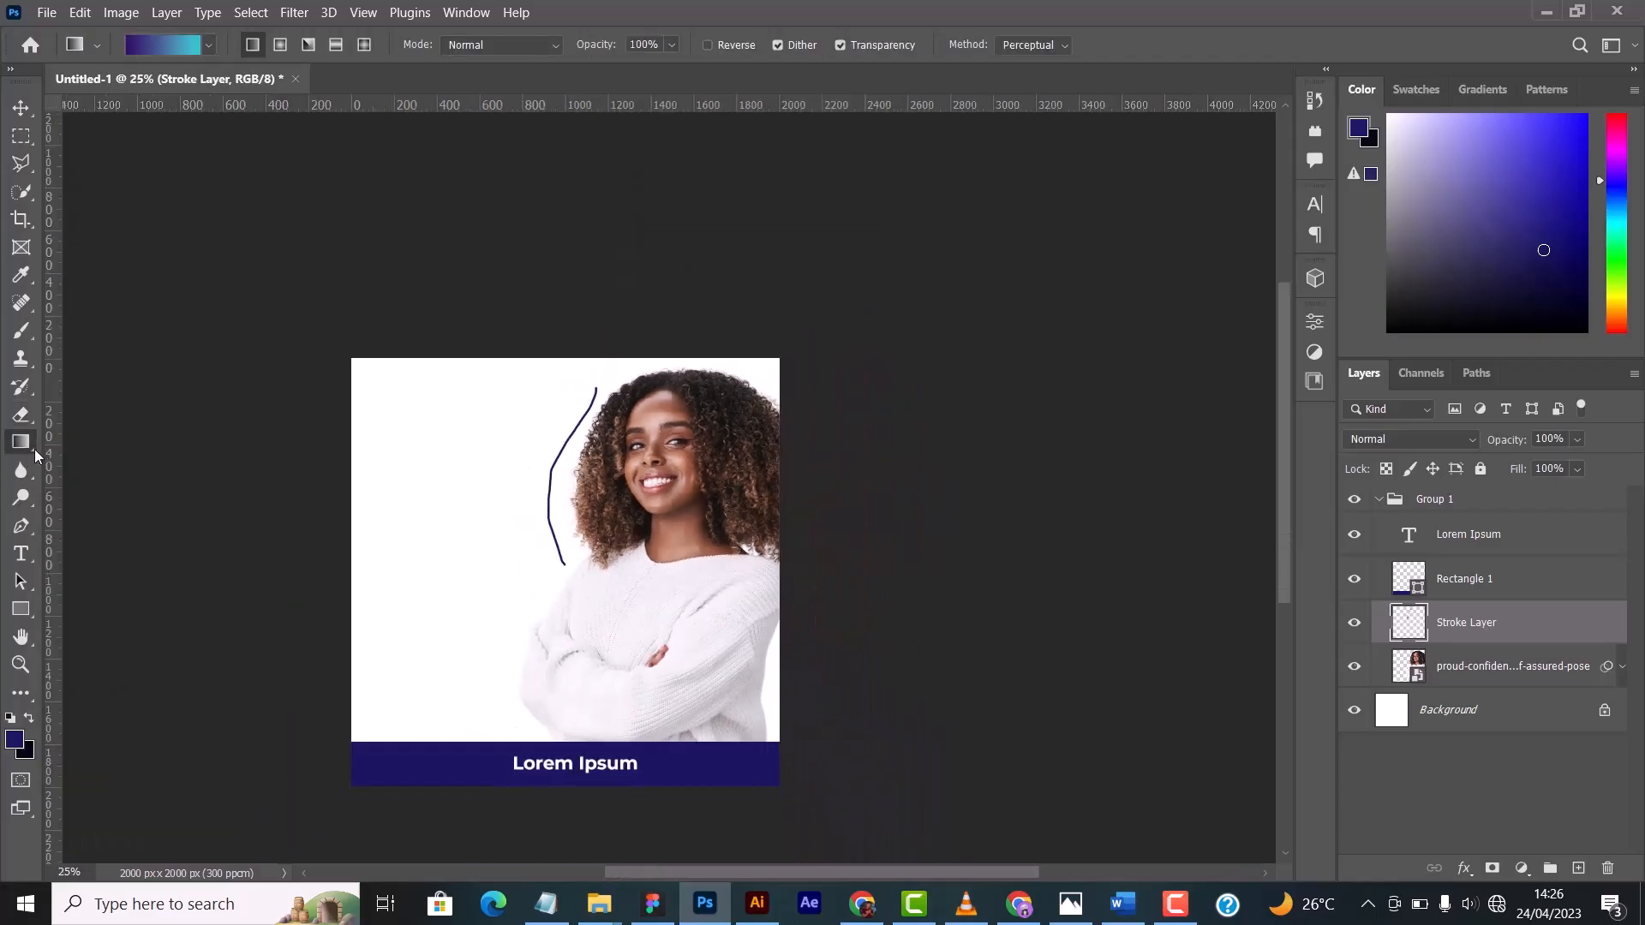
- Select Group 1 with the Move Tool active and collapse it in the layer stack
left_click(20, 109)
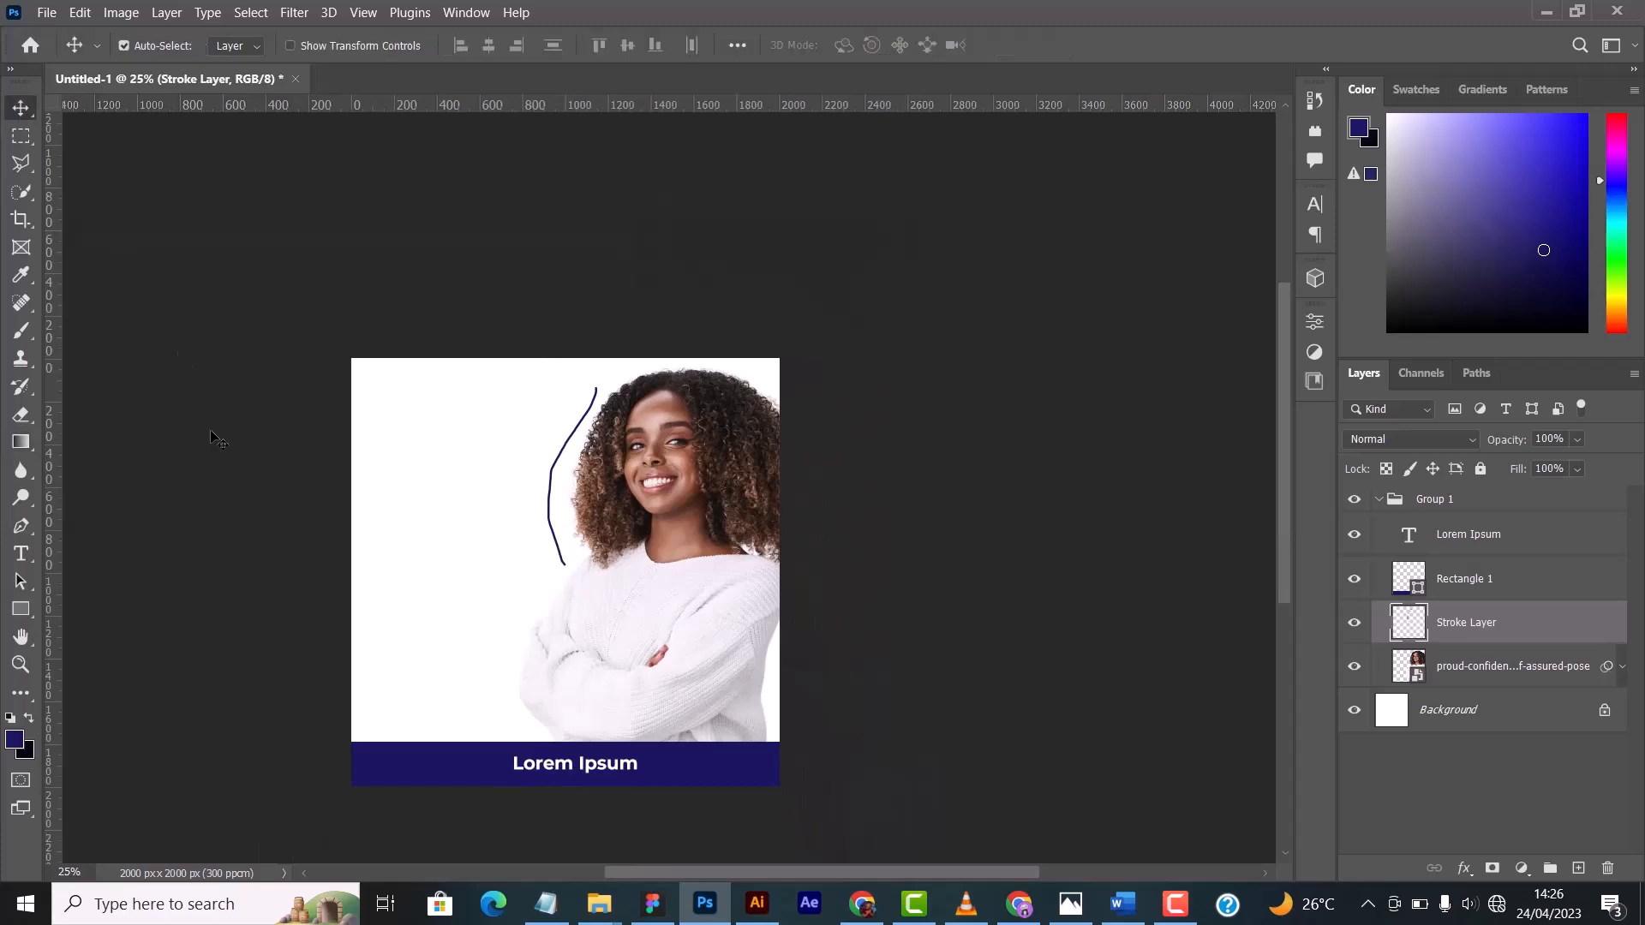
left_click(1392, 505)
left_click(1378, 498)
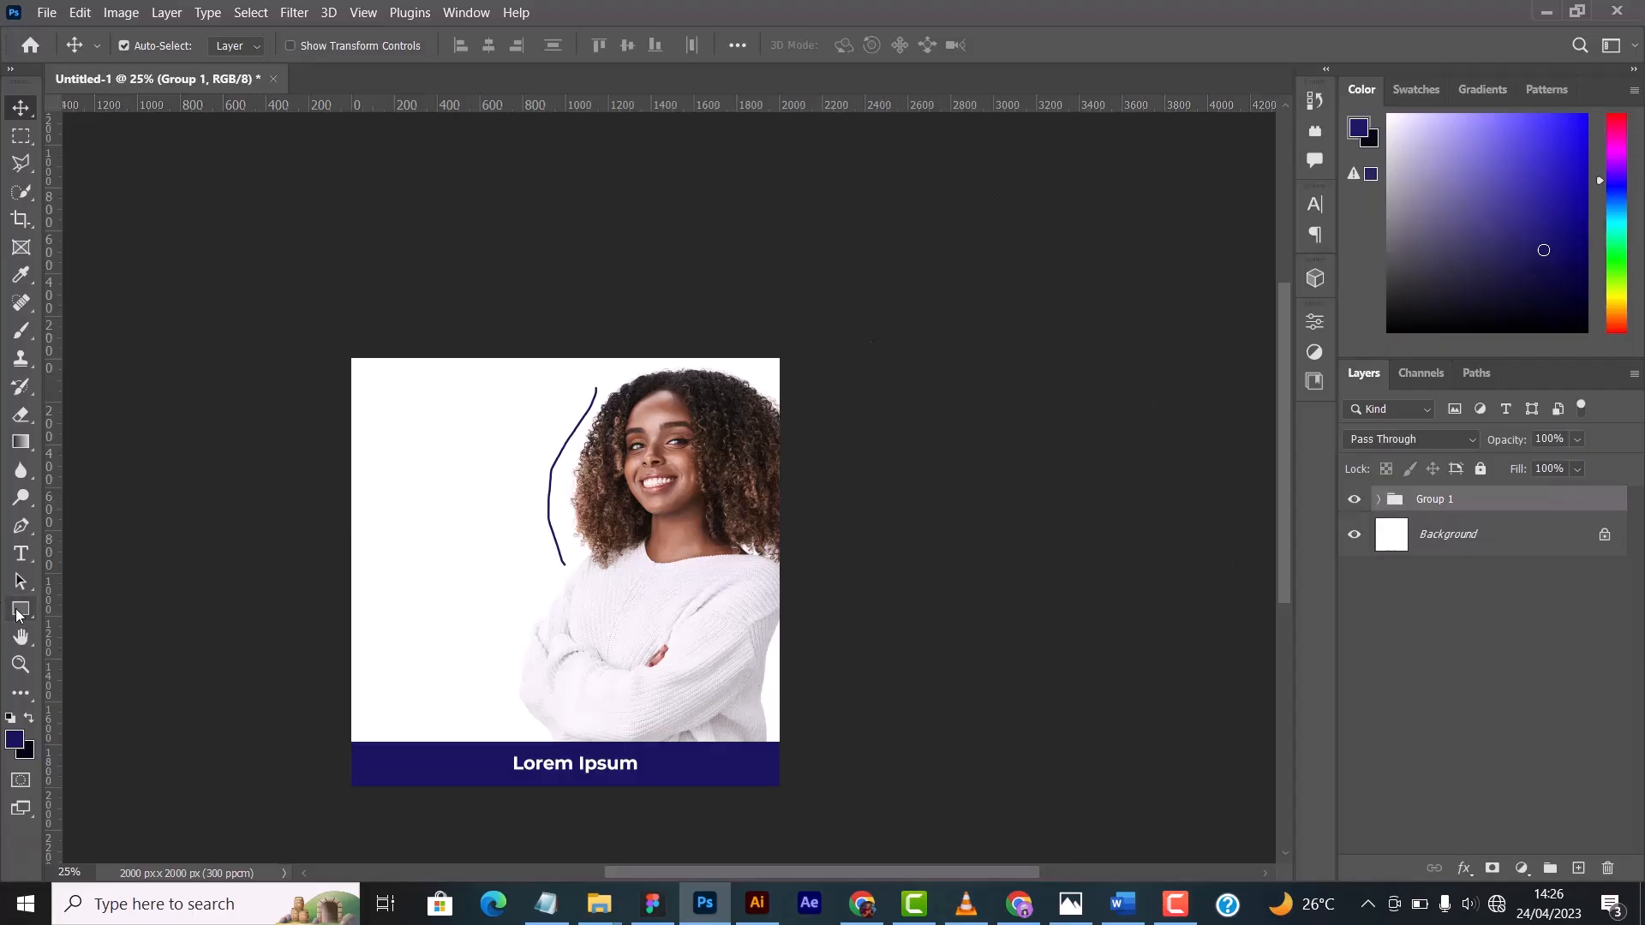
- Load a magenta-to-violet preset from the Purples folder as the Gradient Tool's gradient
left_click(20, 442)
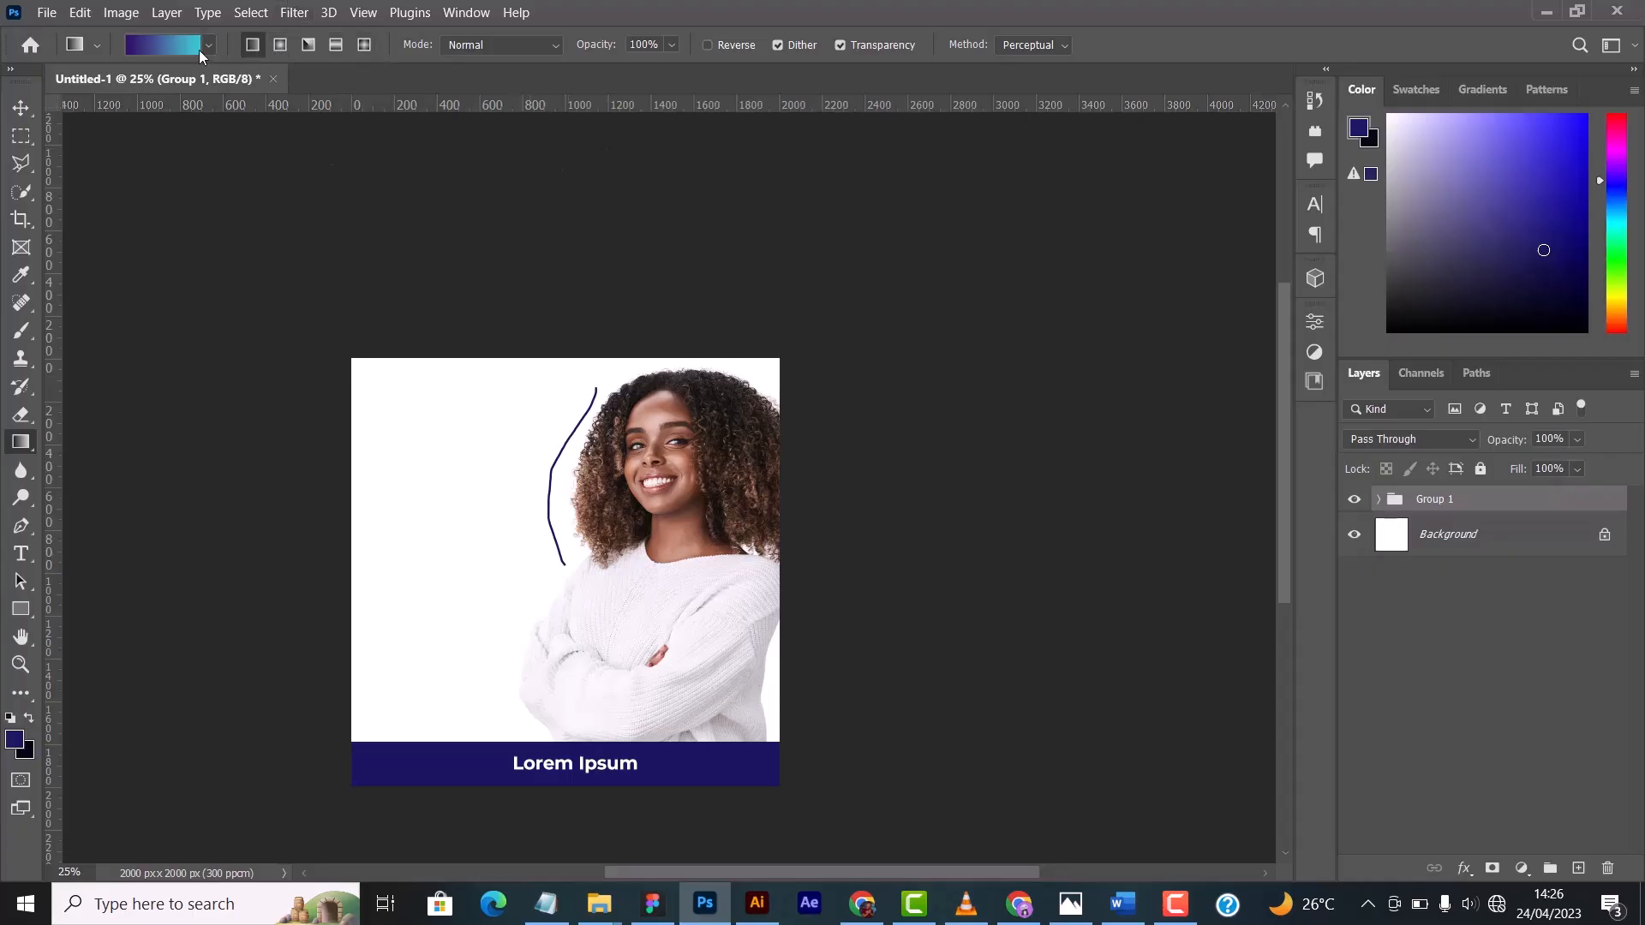
left_click(173, 48)
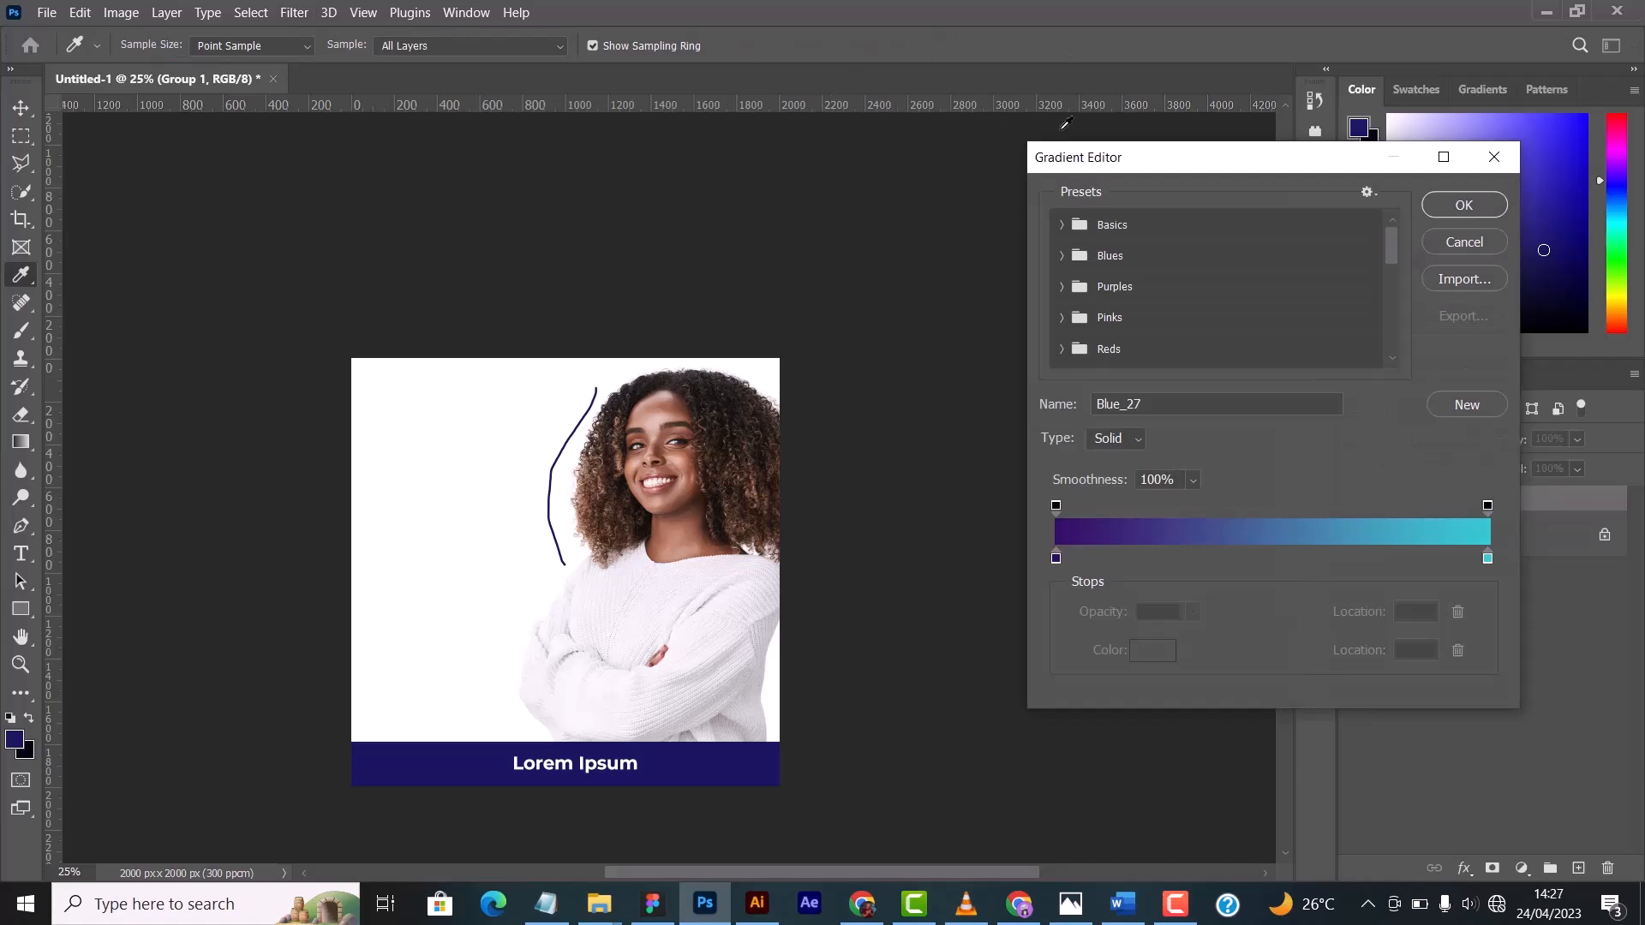
left_click_drag(1255, 161, 1146, 141)
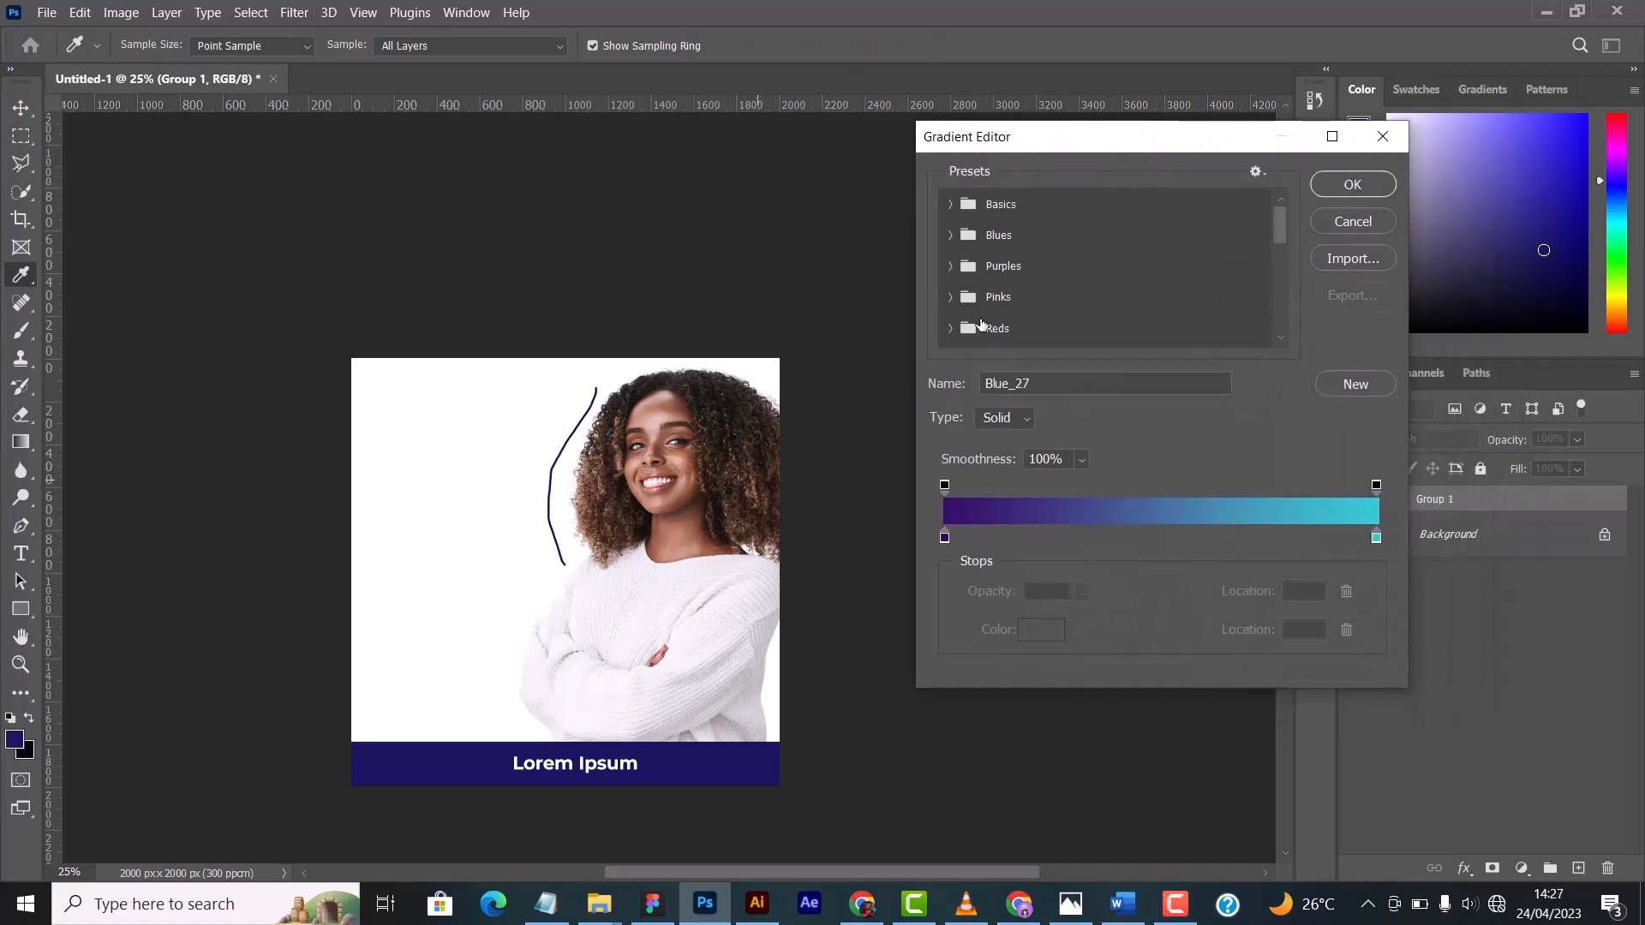
left_click(1352, 184)
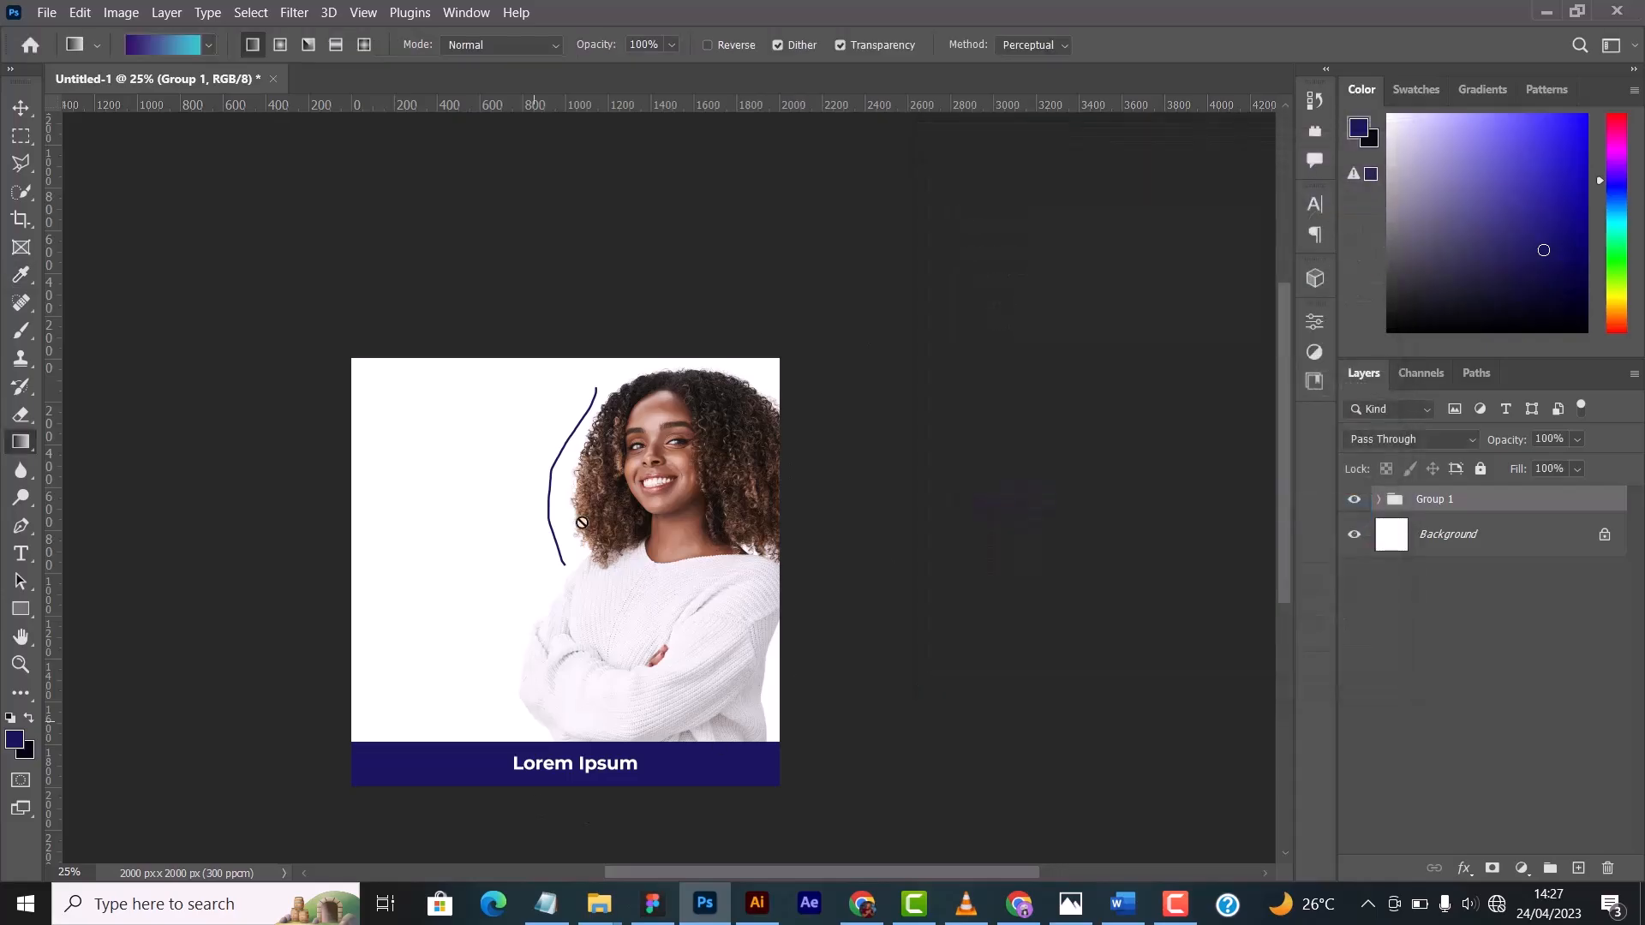
left_click(179, 53)
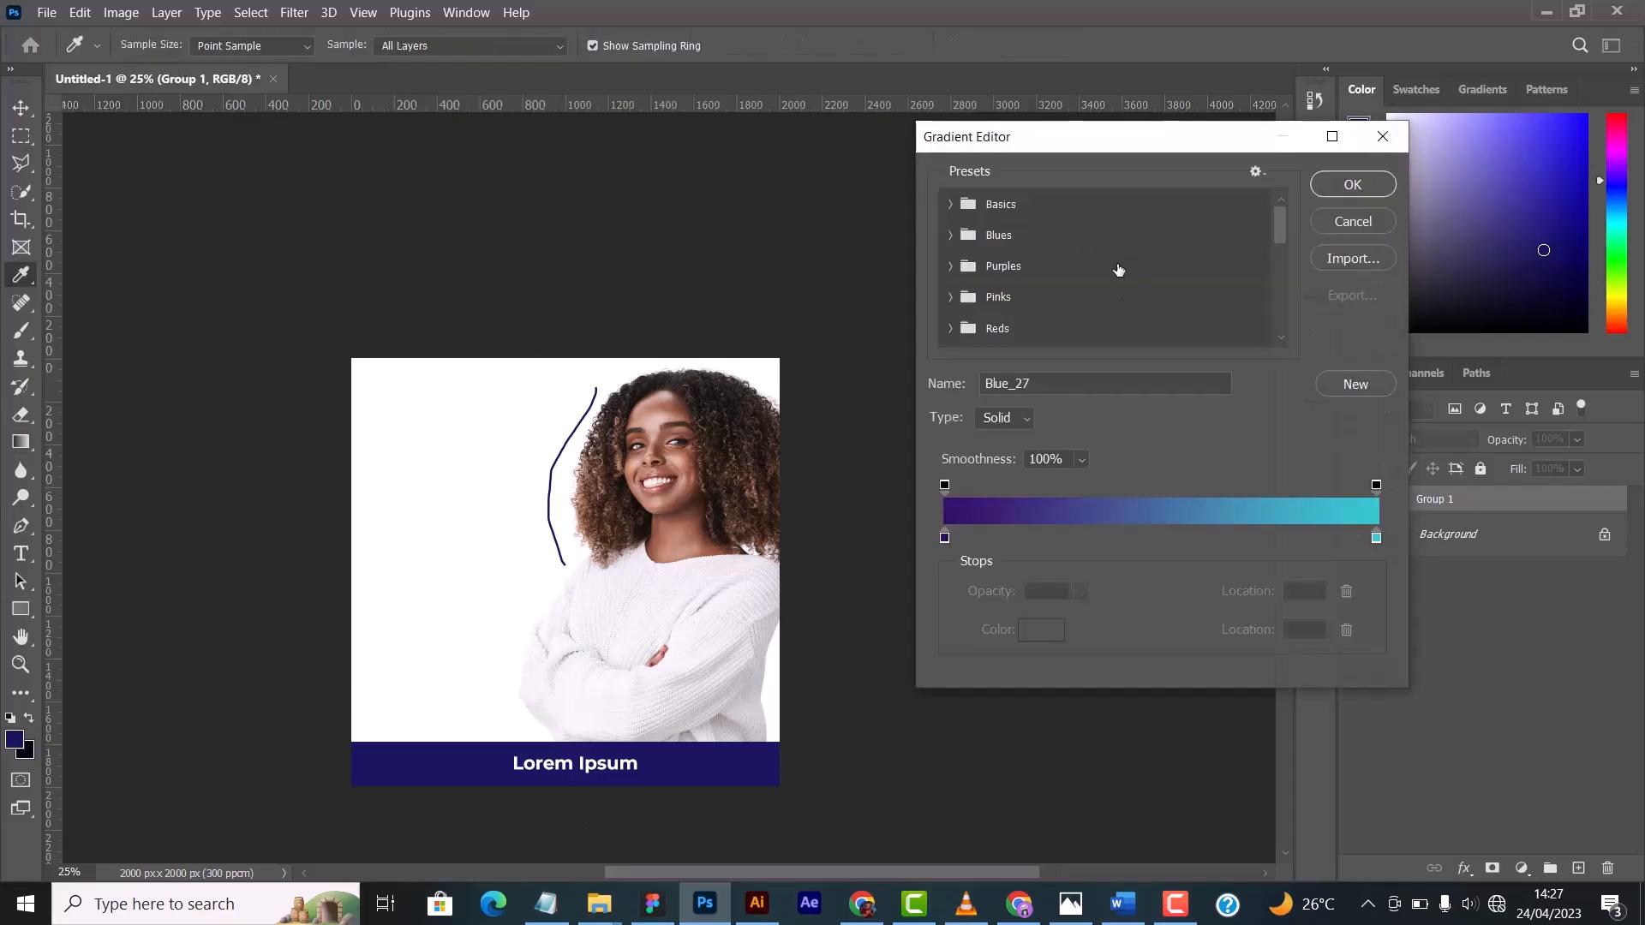
left_click(984, 262)
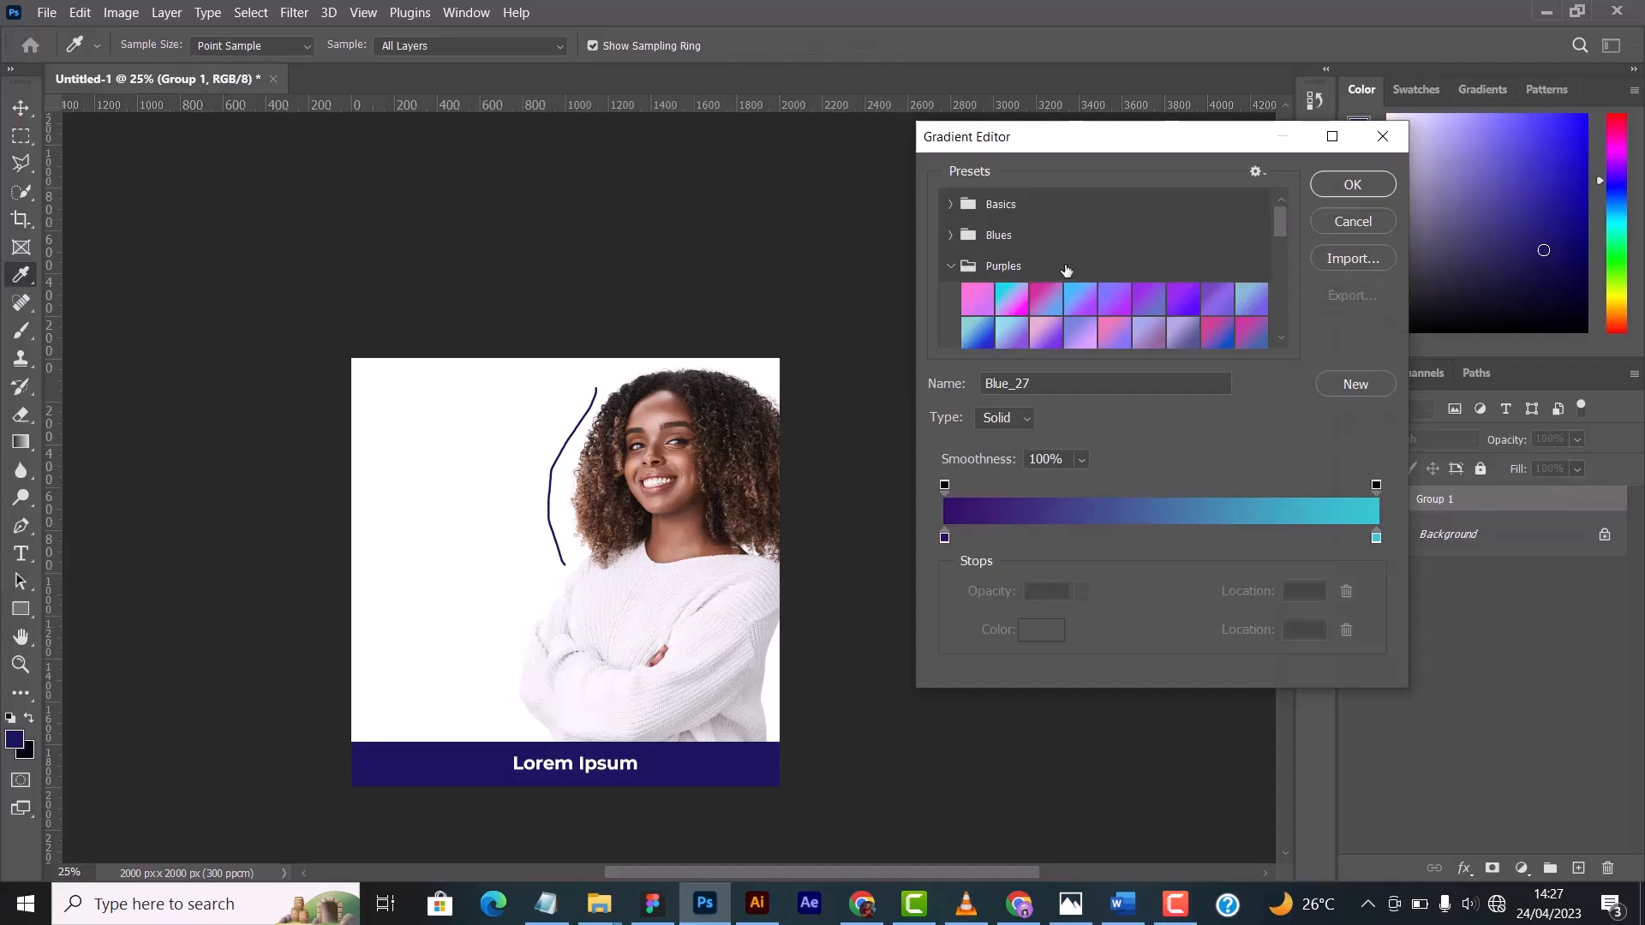
scroll(1076, 270, "down", 2)
left_click(1001, 262)
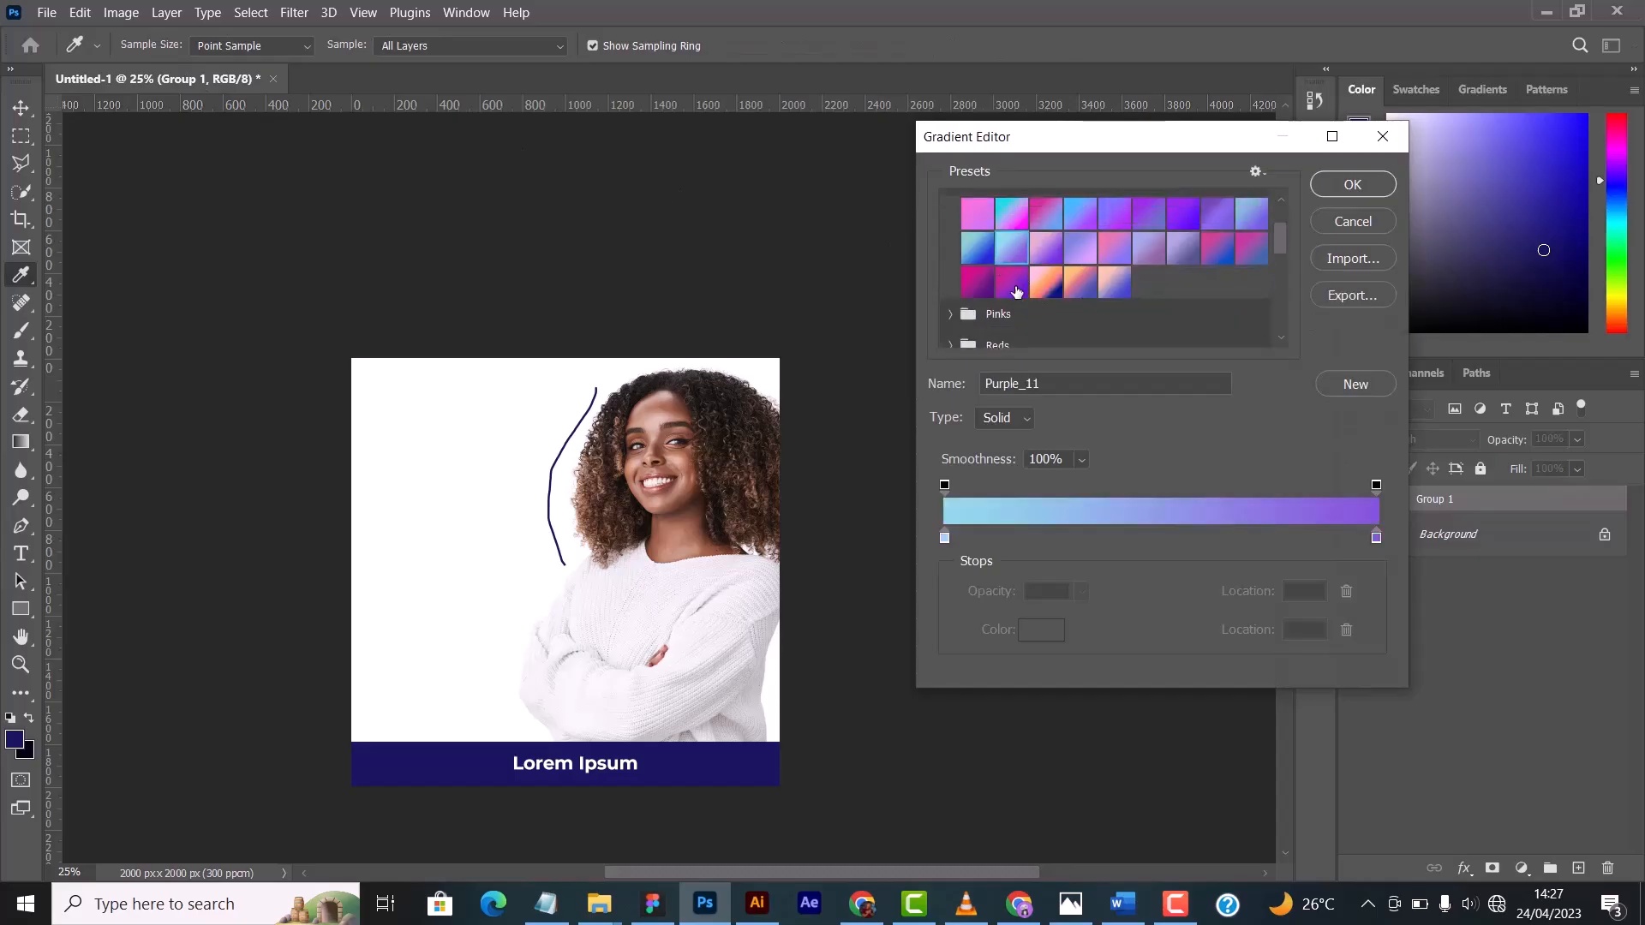
left_click(1010, 282)
left_click(1351, 186)
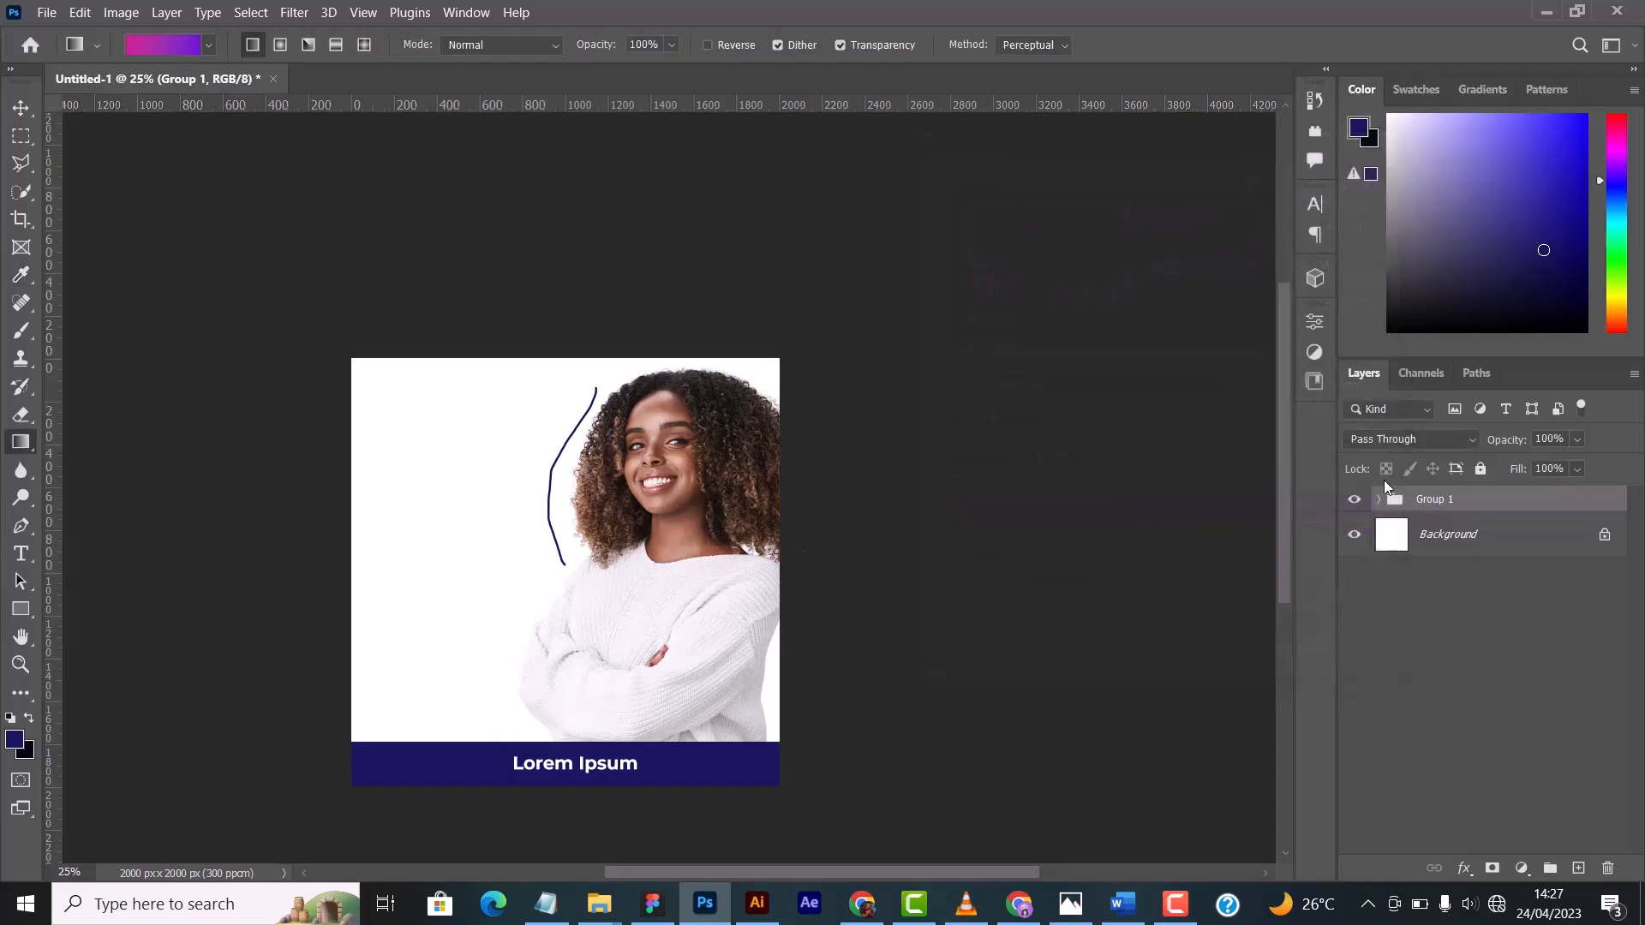
- Create a new layer above Group 1 and fill it with the gradient diagonally from the canvas's lower-left area past its right edge
key("ctrl+shift+n")
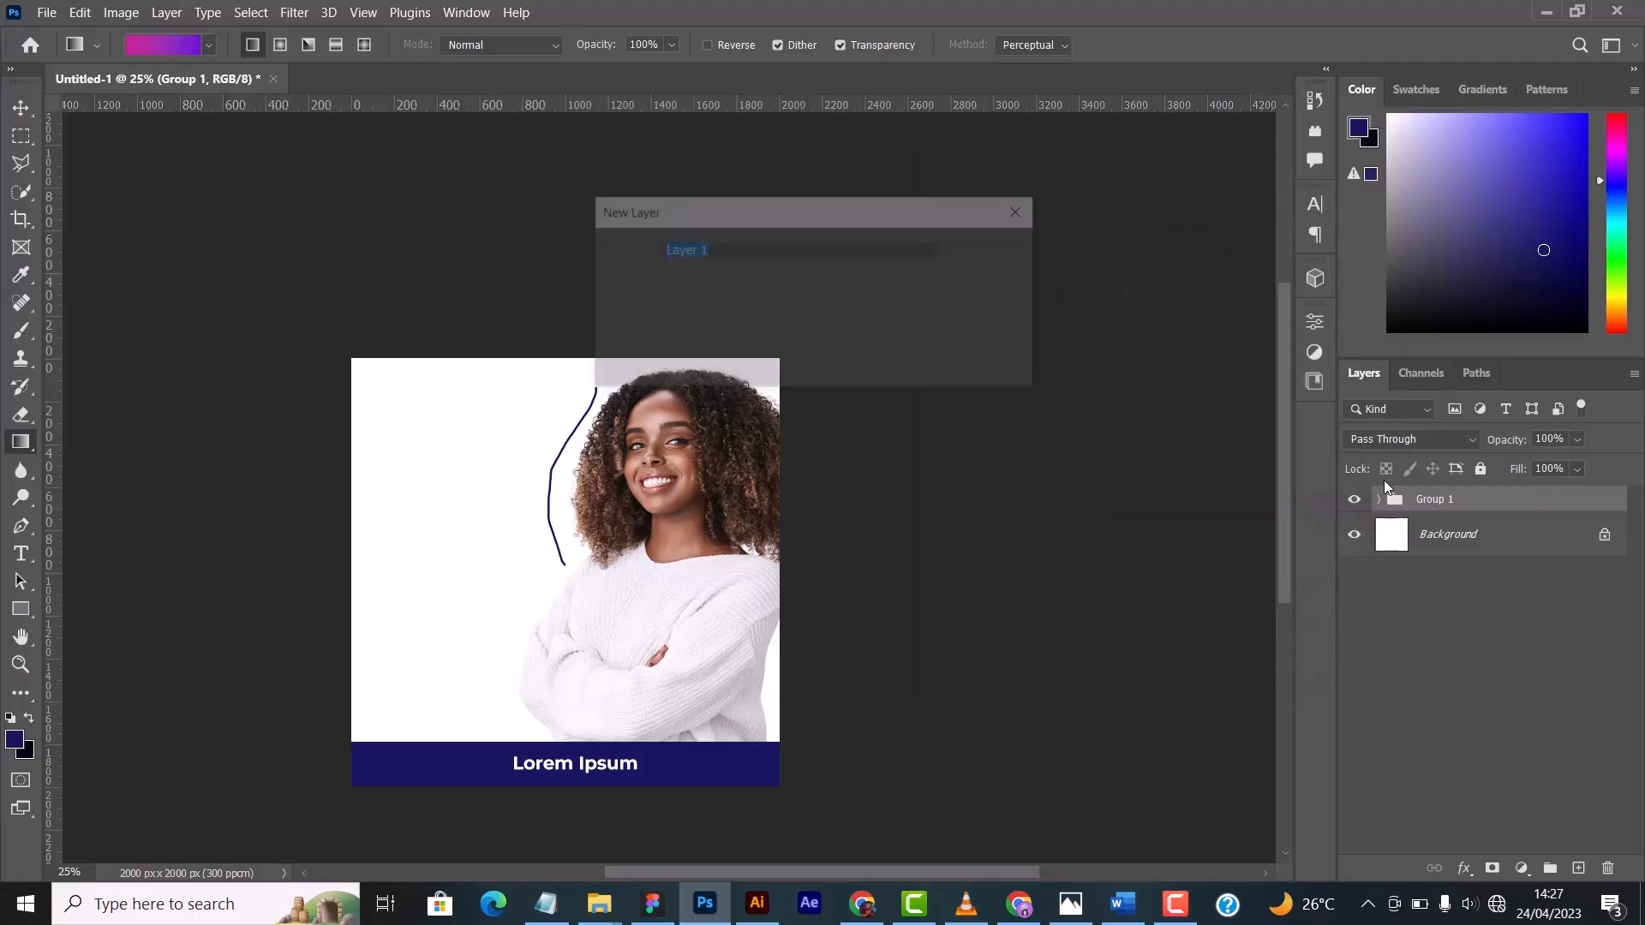
key("Return")
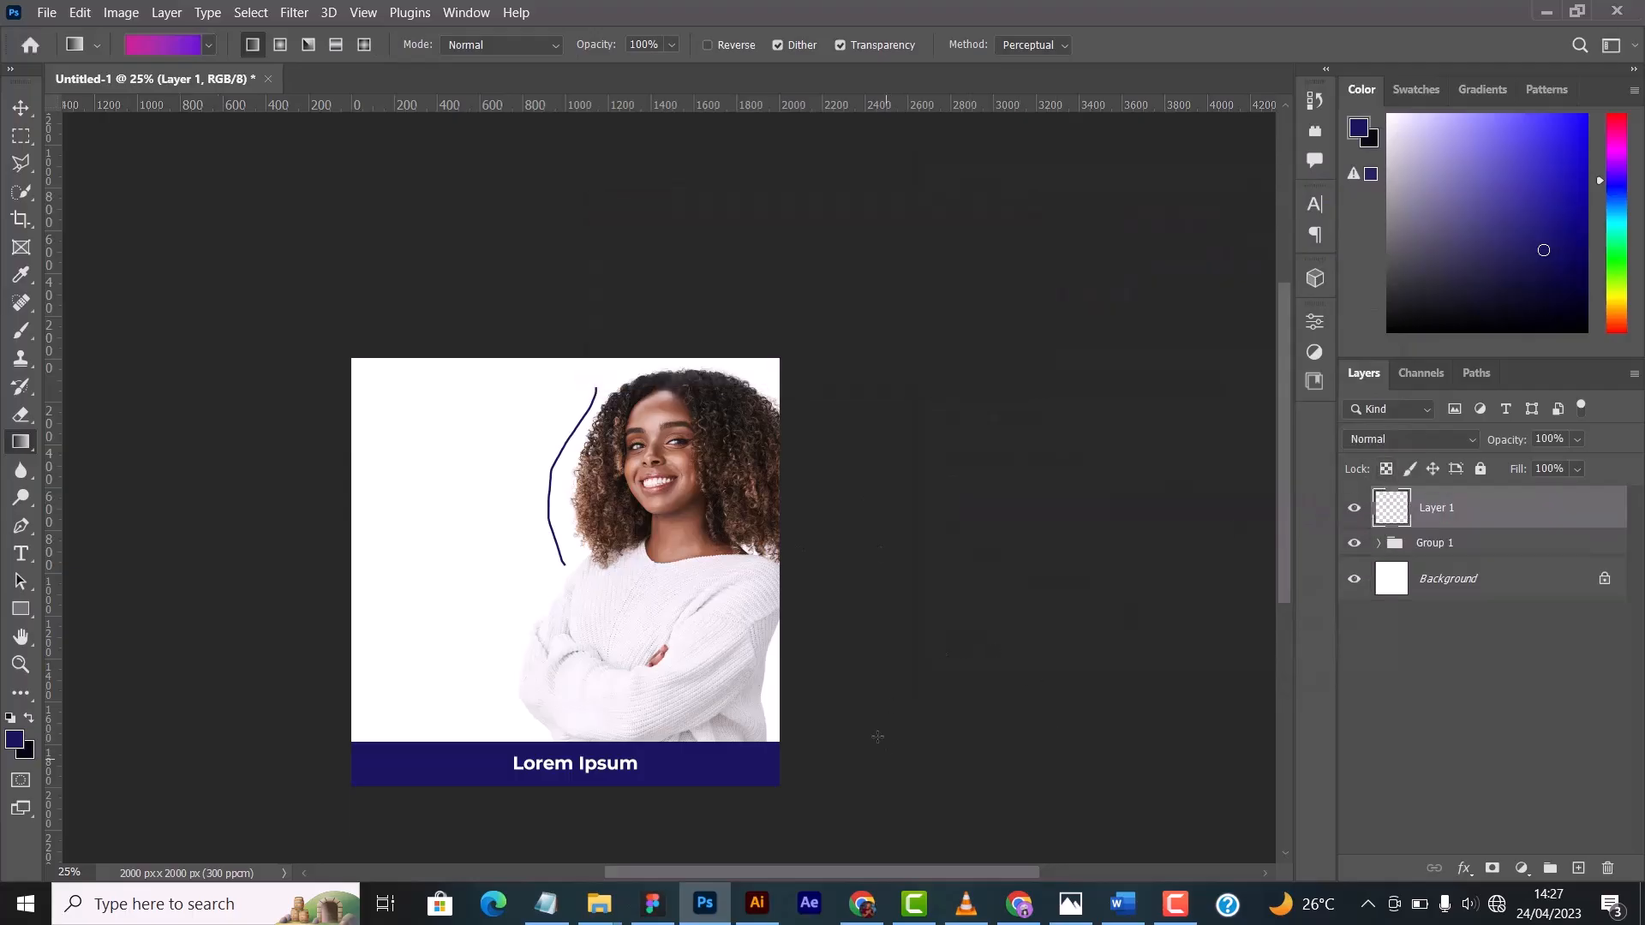
left_click_drag(402, 756, 825, 470)
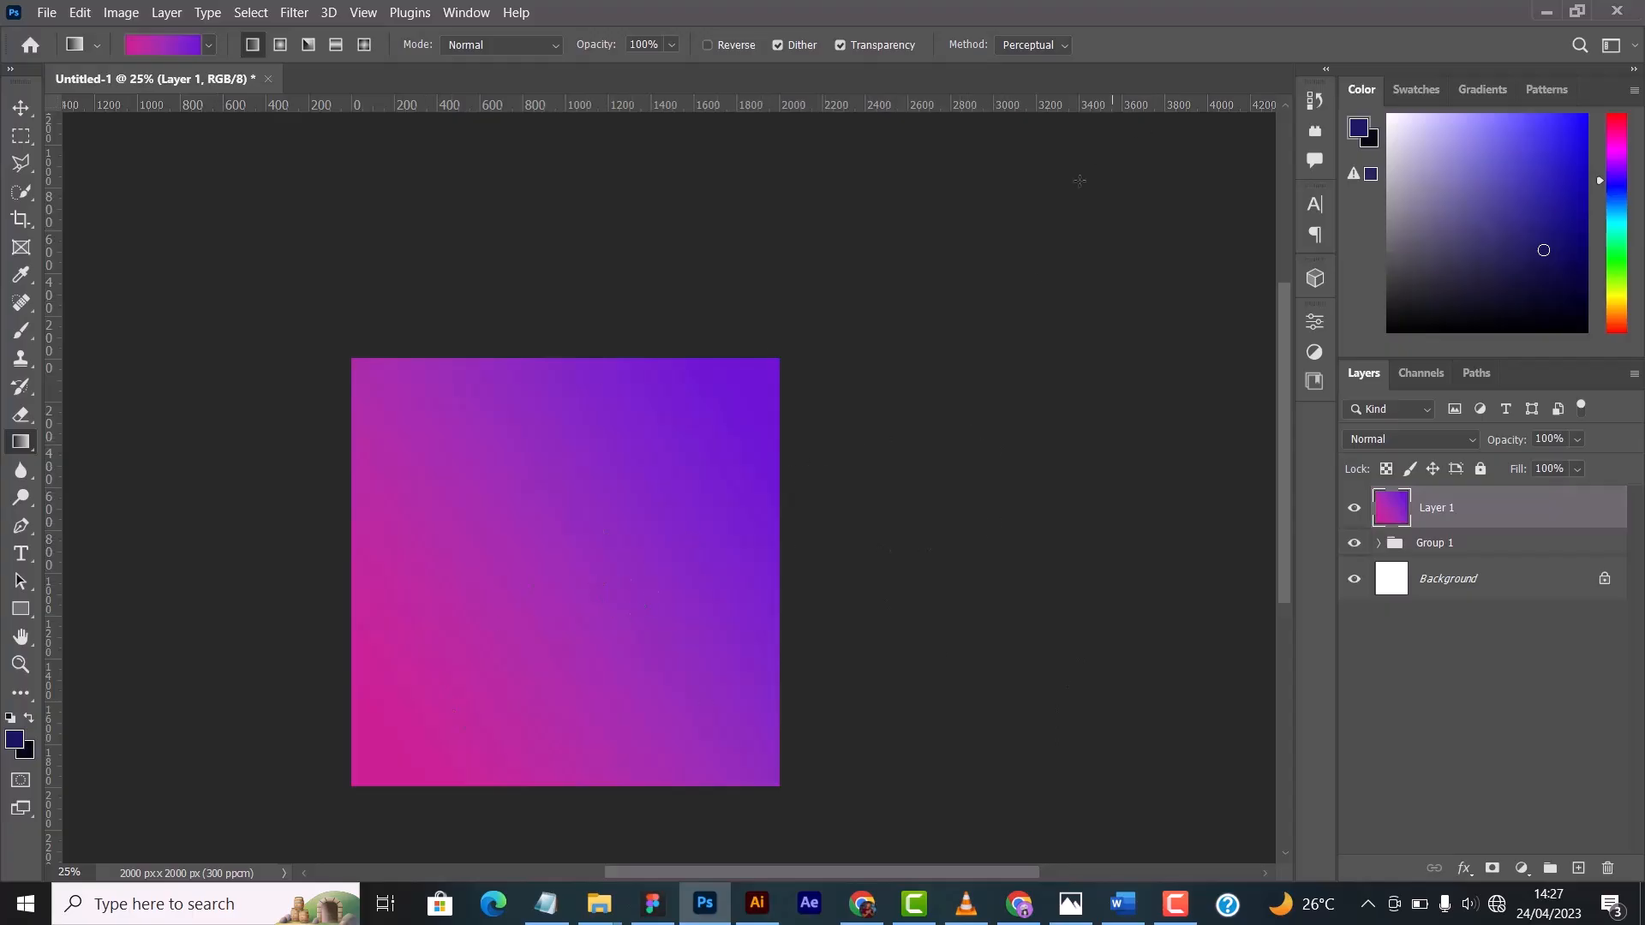
- Undo the diagonal gradient fill and return to the Move Tool
key("z")
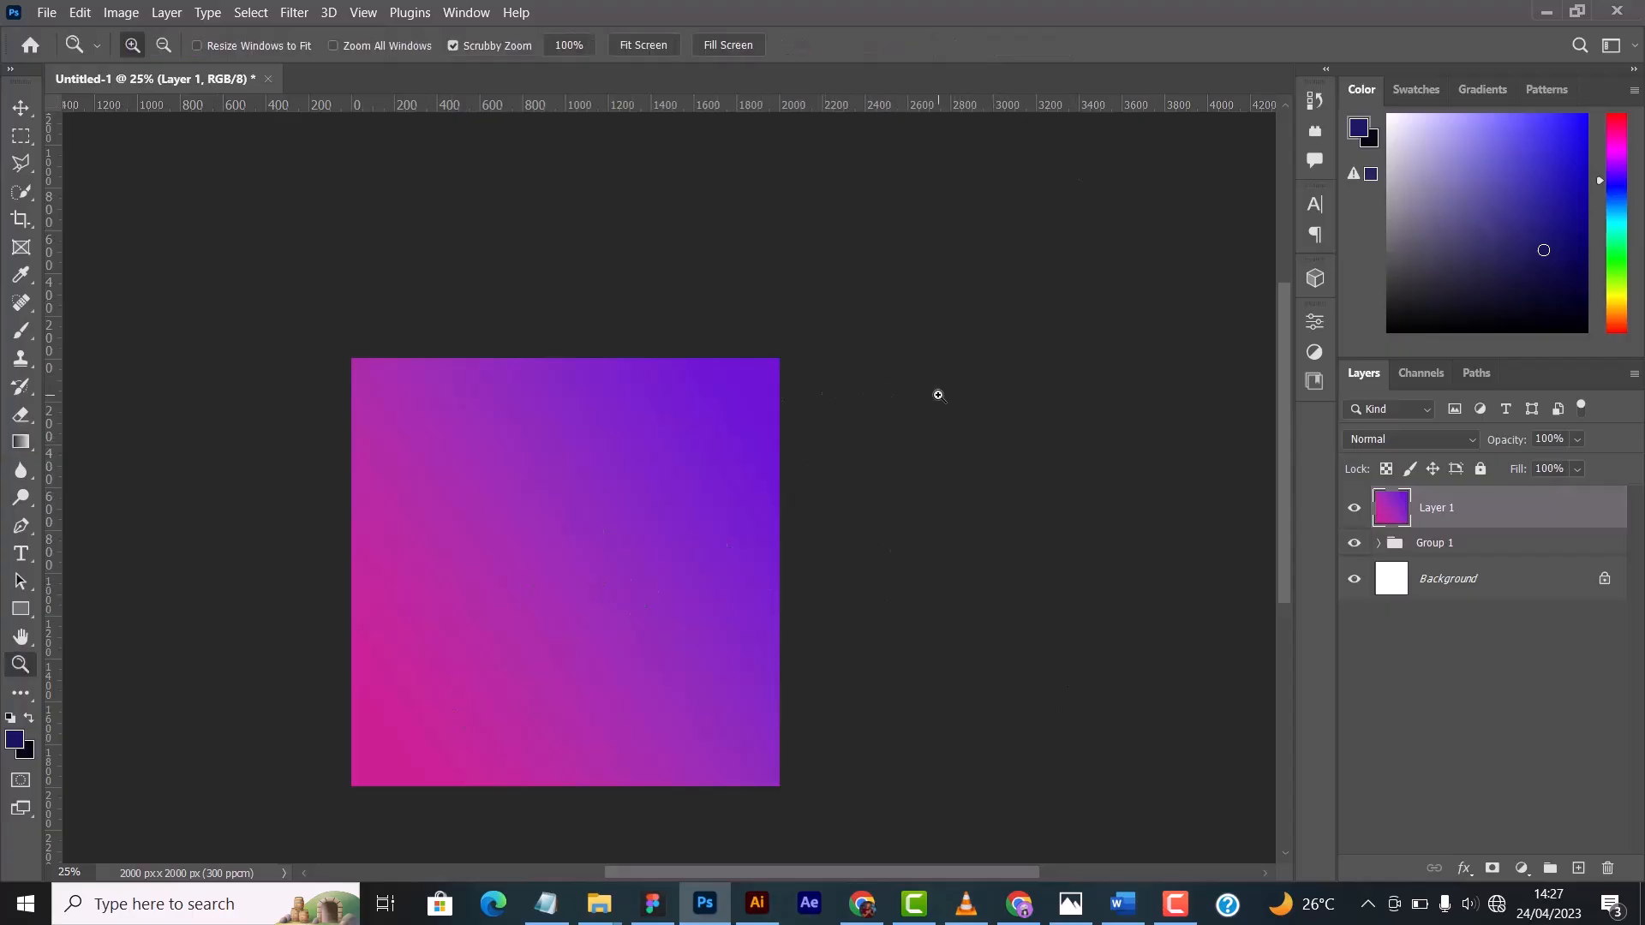
key("ctrl+z")
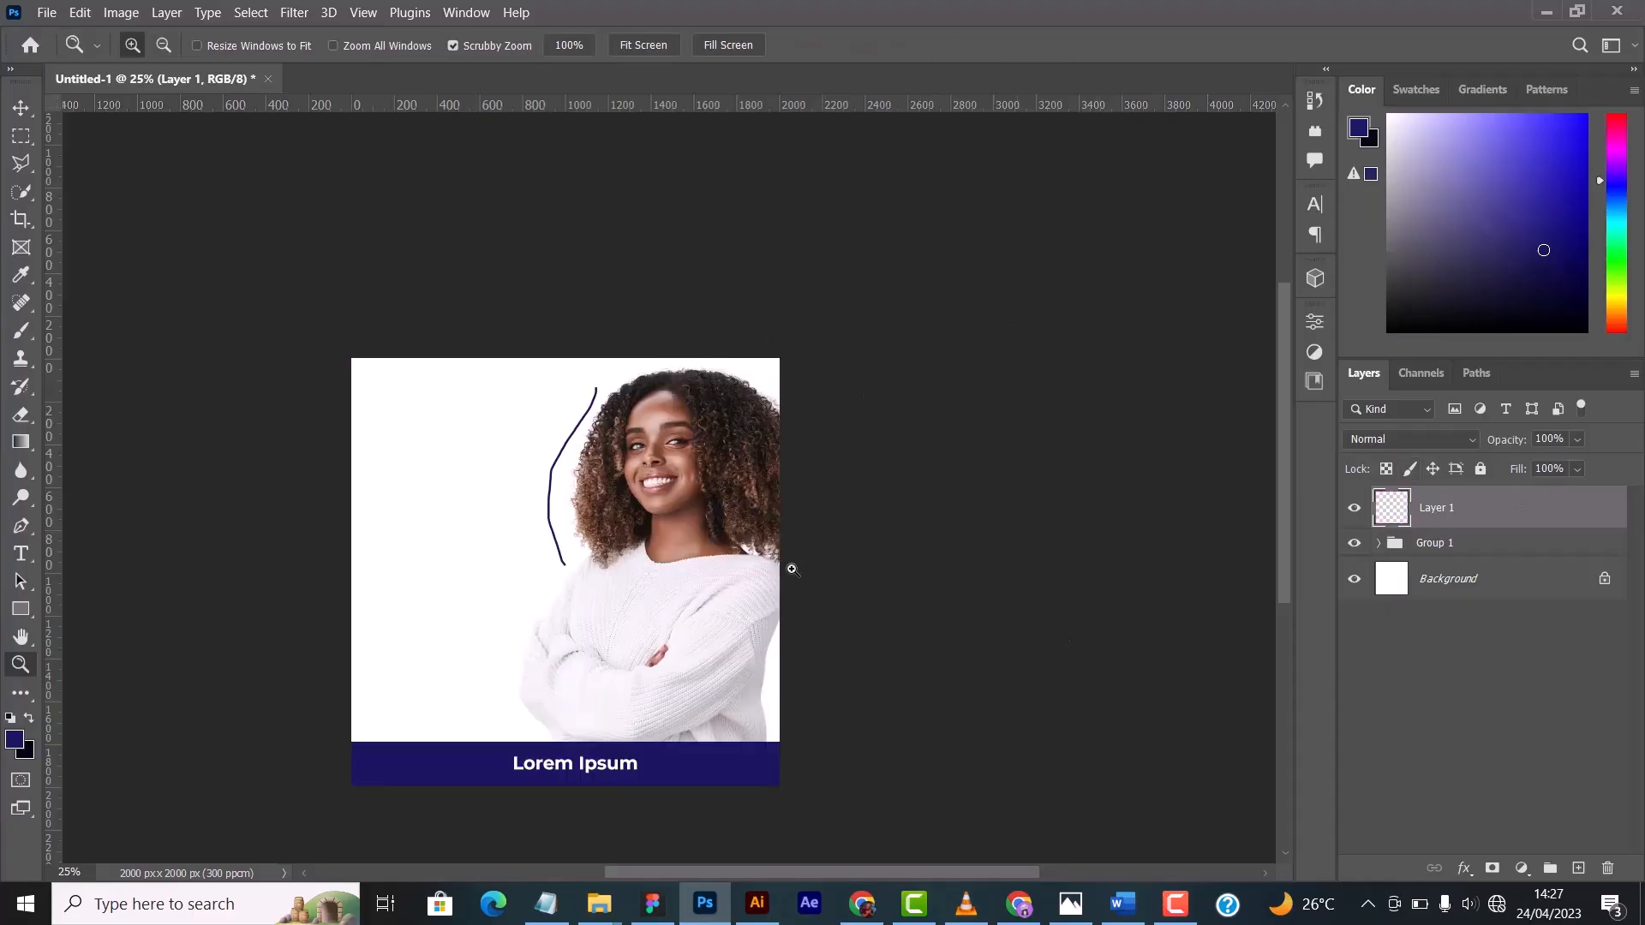
left_click(20, 108)
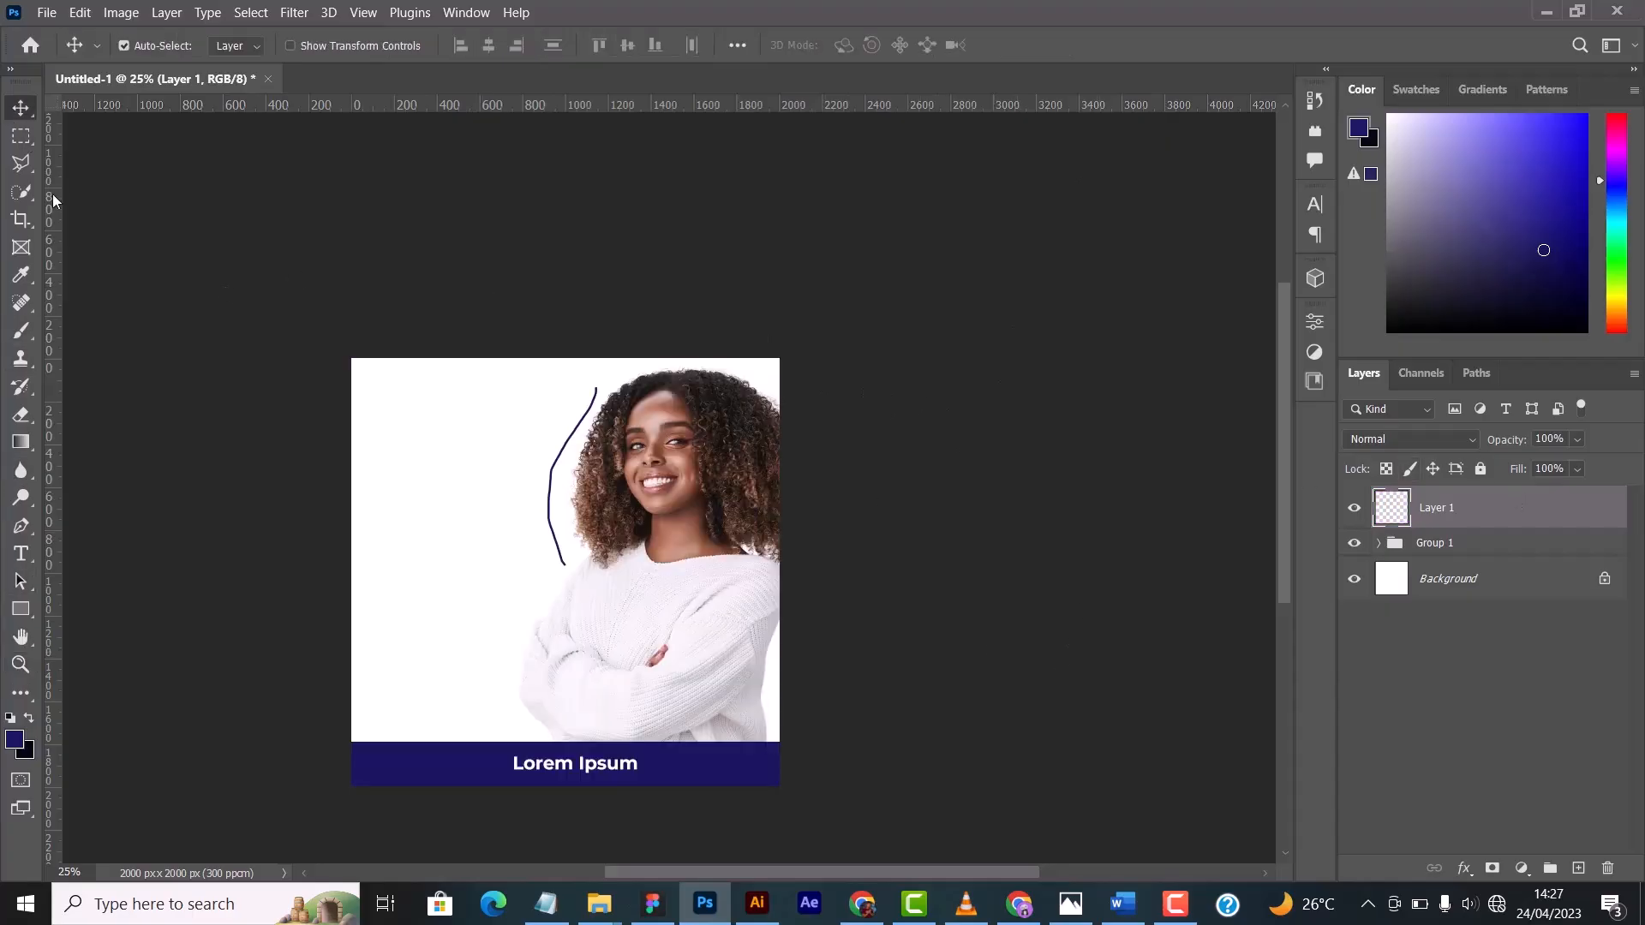
- Look through the Blur, Sharpen and Smudge tools and the Dodge, Burn and Sponge tools
left_click(21, 470)
right_click(20, 469)
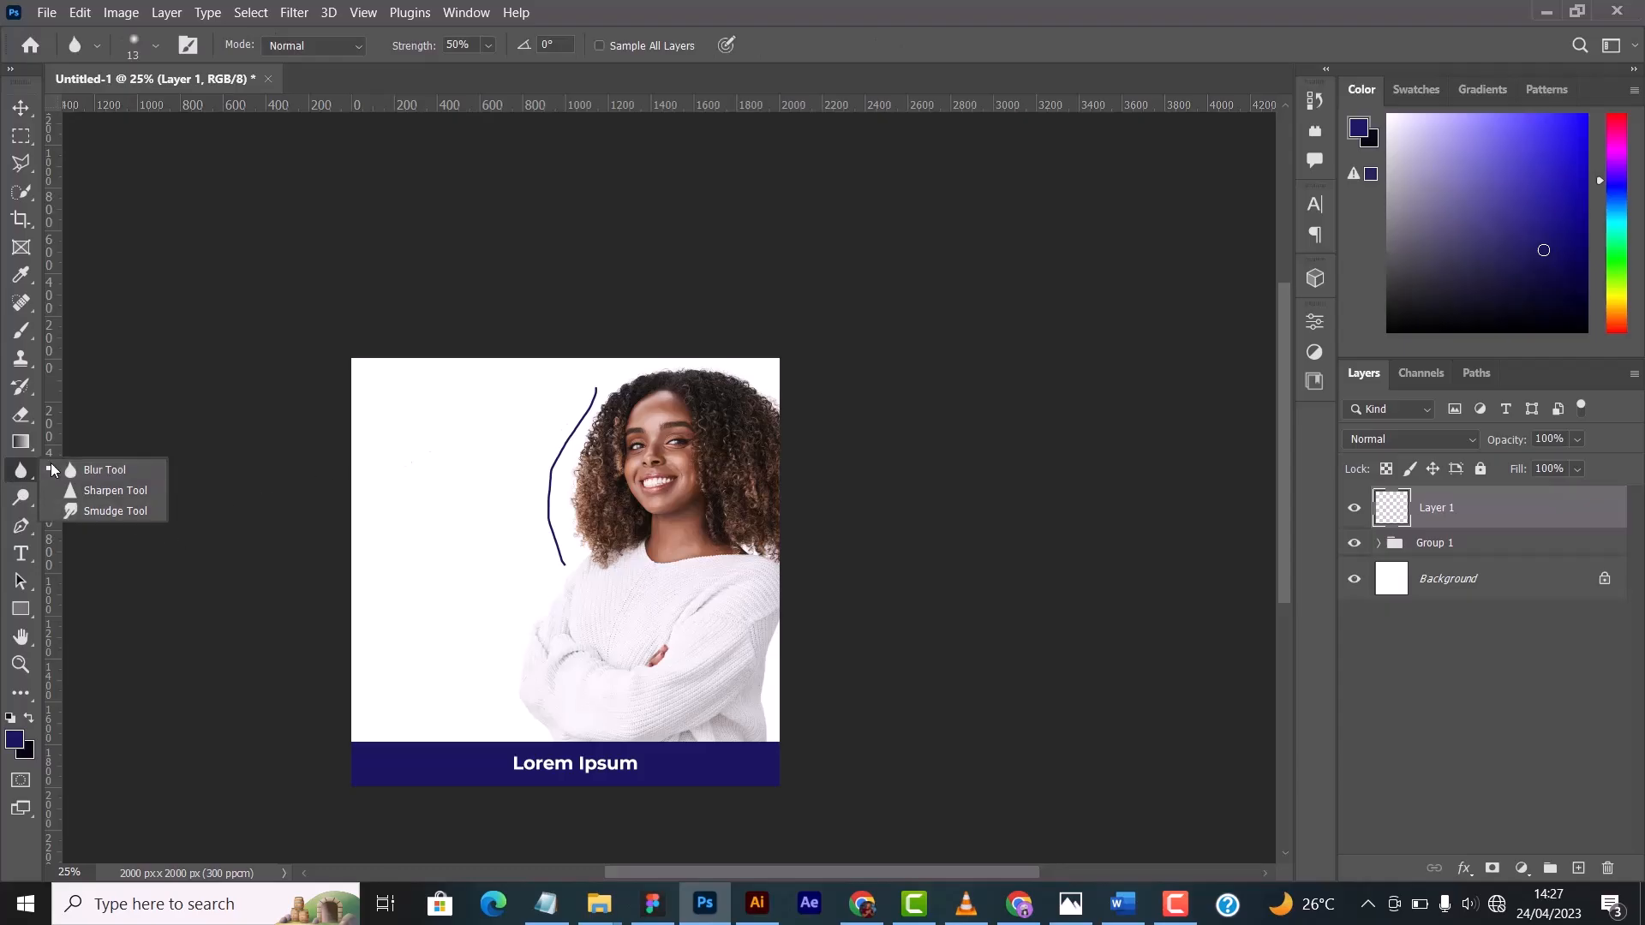
left_click(108, 511)
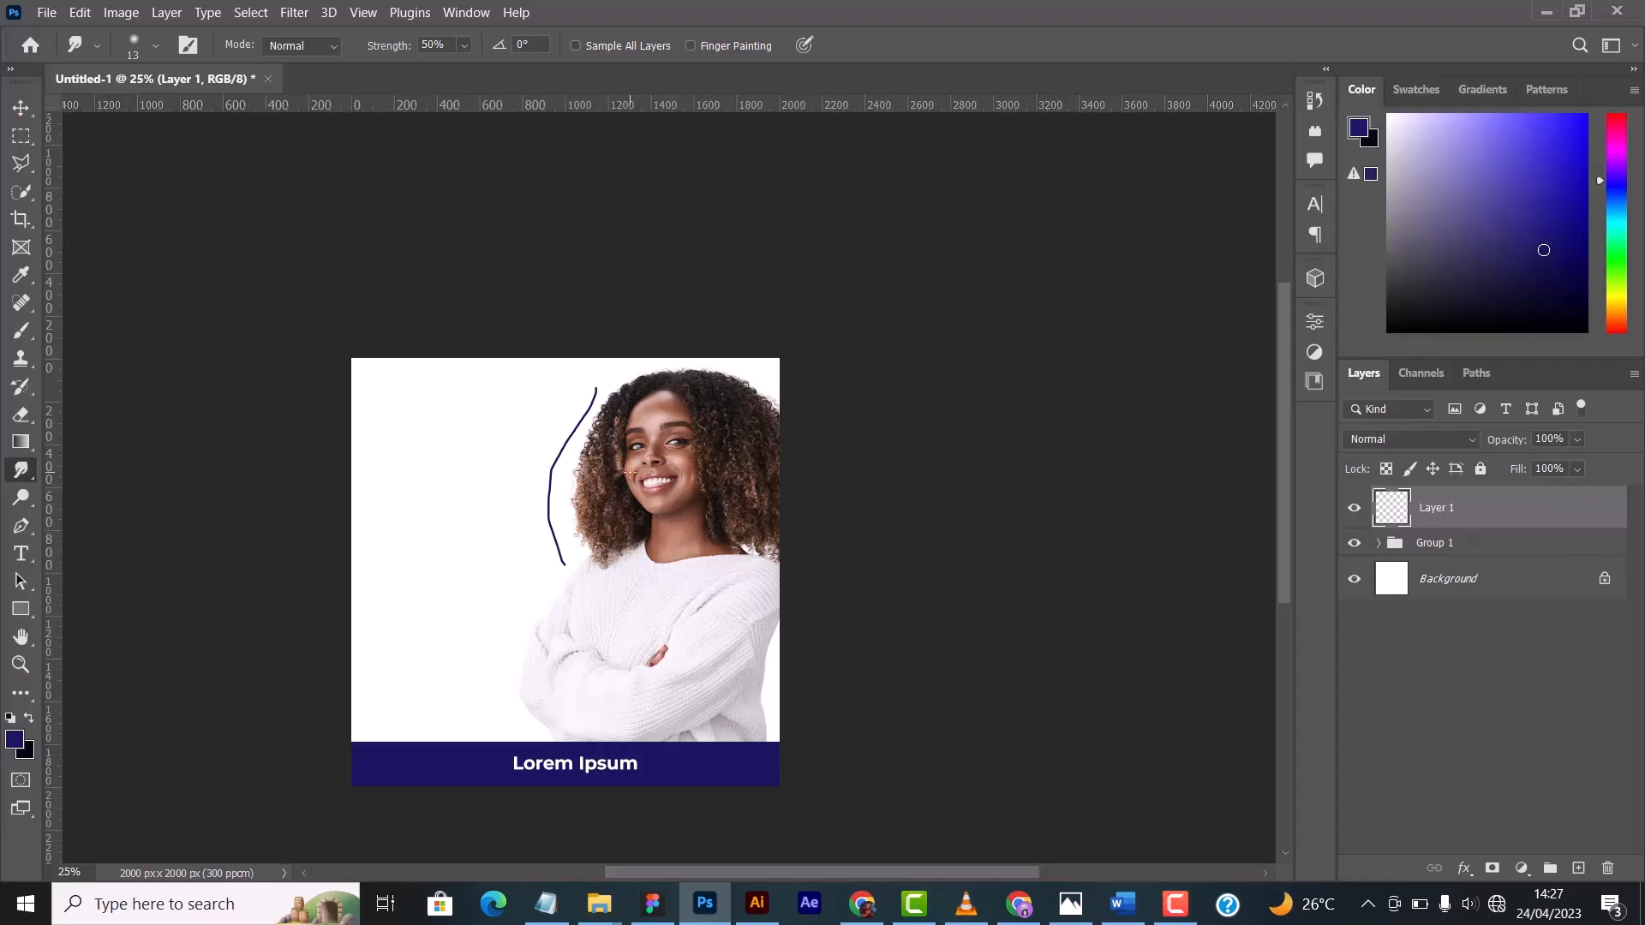
left_click(21, 497)
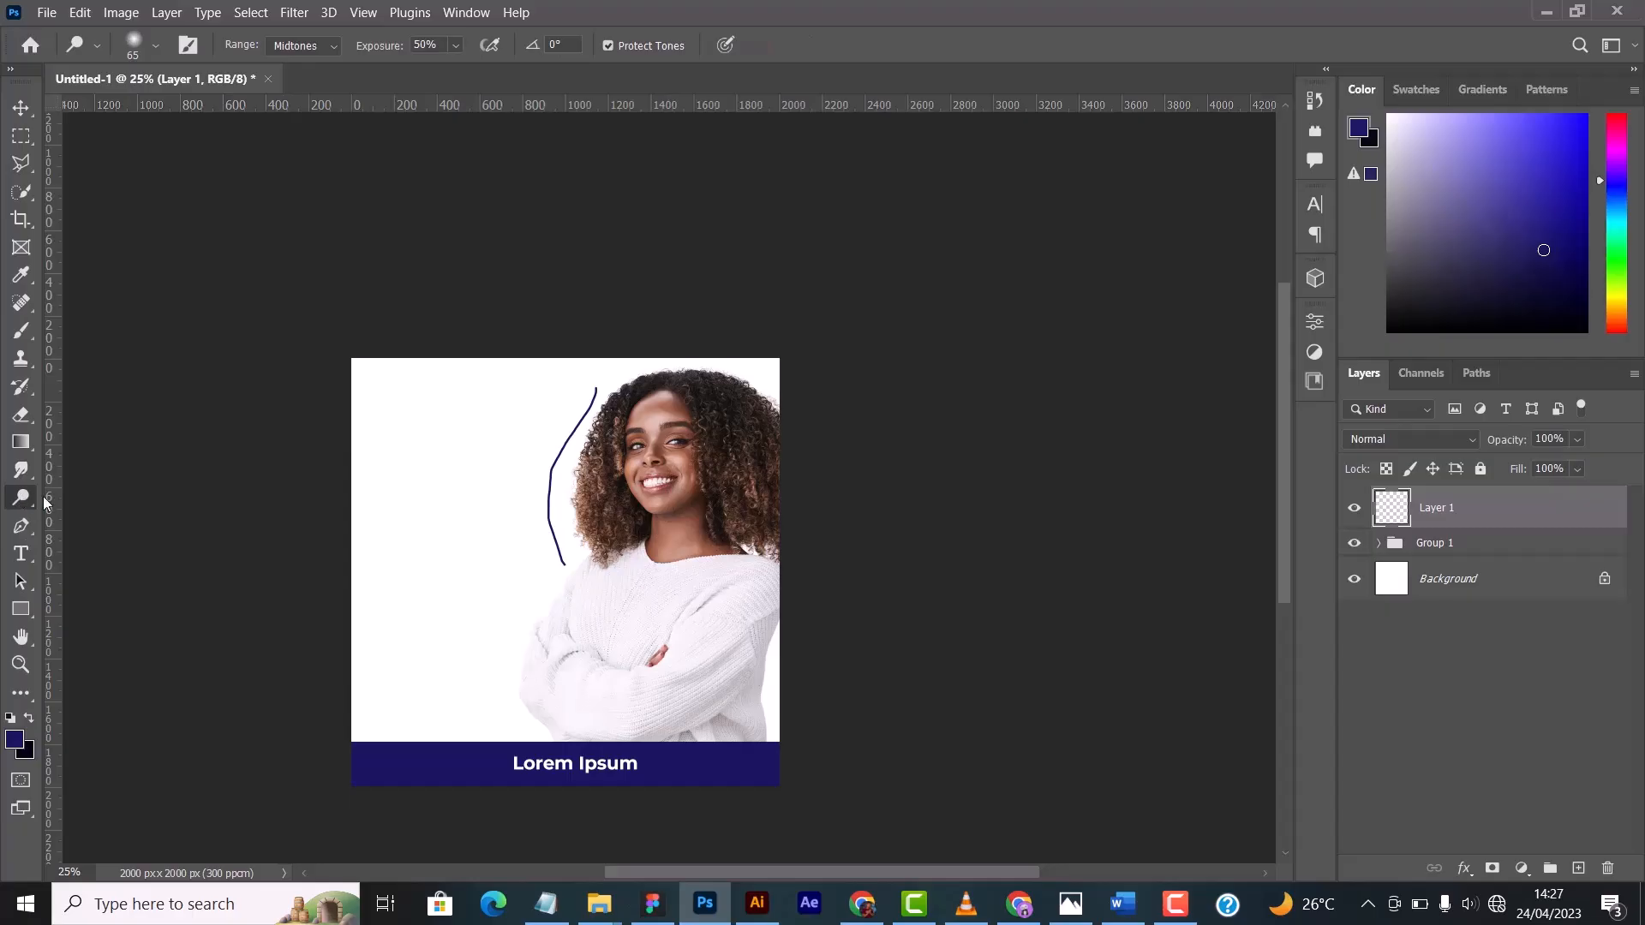
right_click(24, 509)
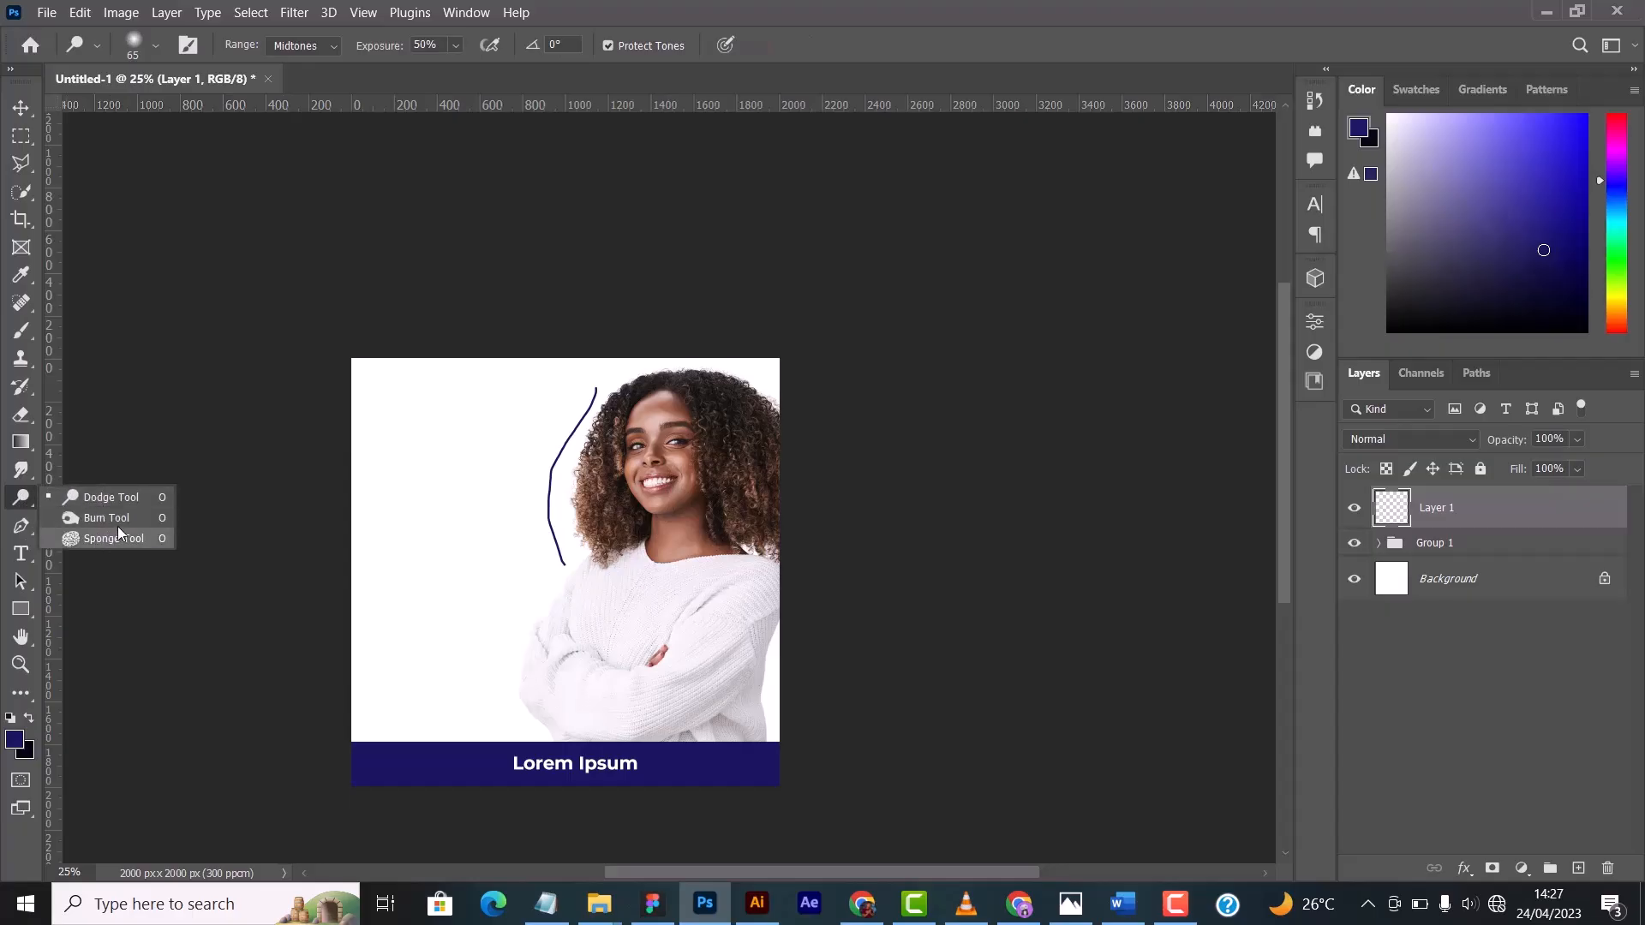
- Draw a closed slanted polygon path with the Pen Tool on the white area beside the blue line and view the Pen's drawing modes
left_click(28, 524)
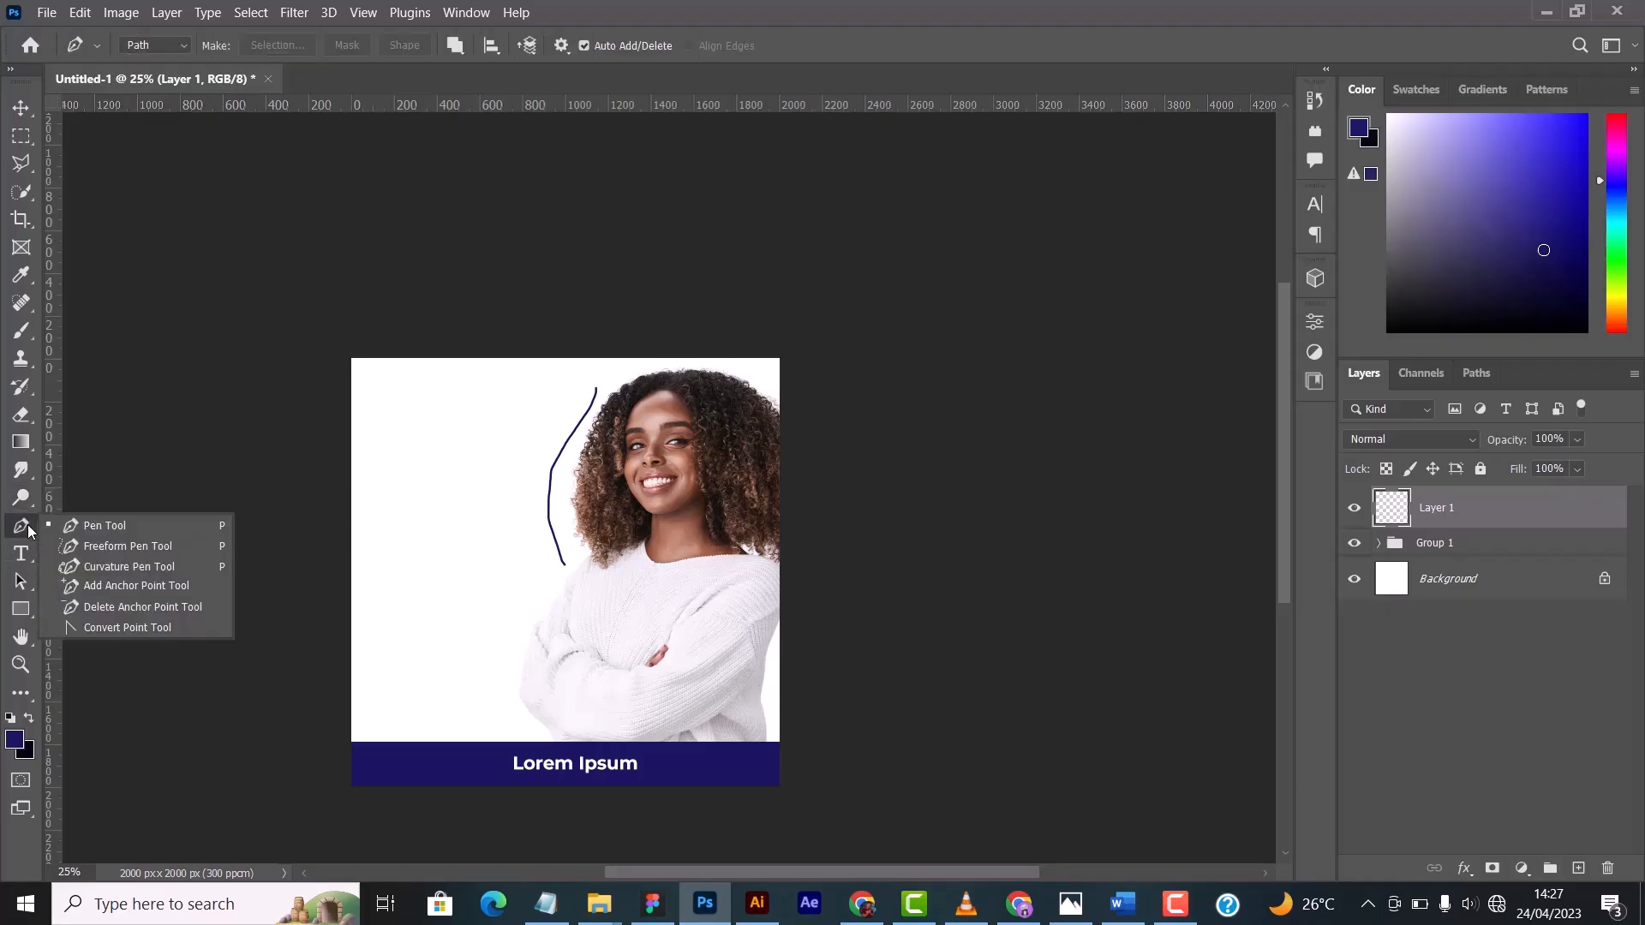
left_click(136, 522)
left_click(465, 434)
left_click(393, 542)
left_click(467, 573)
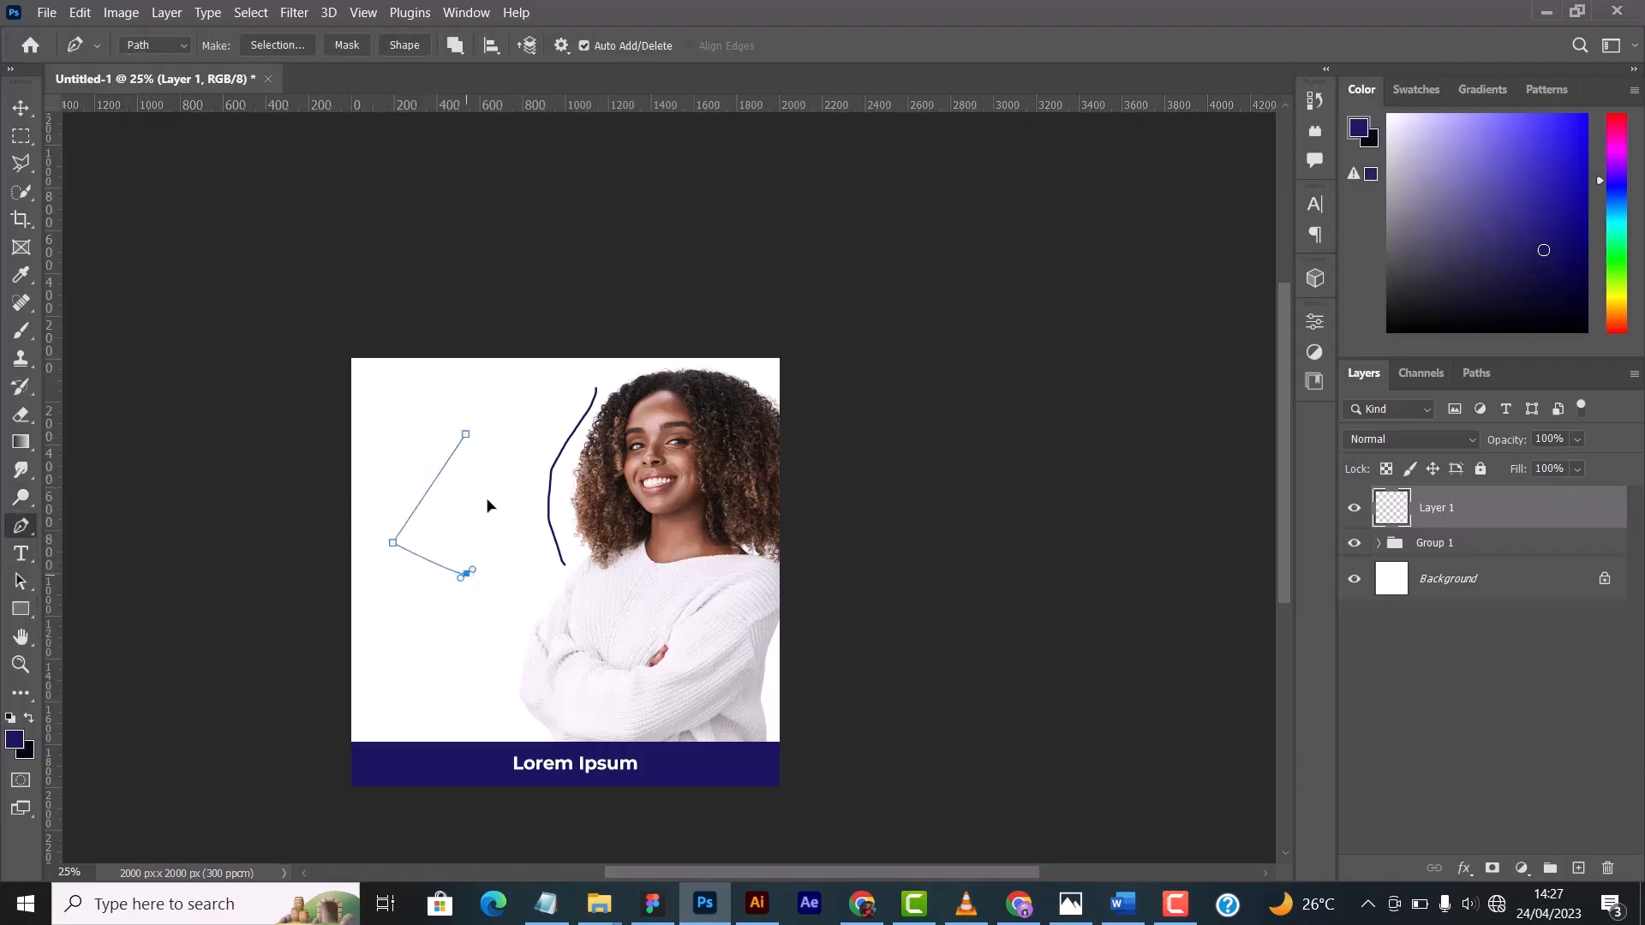
left_click(546, 451)
left_click(507, 417)
left_click(470, 431)
left_click(185, 47)
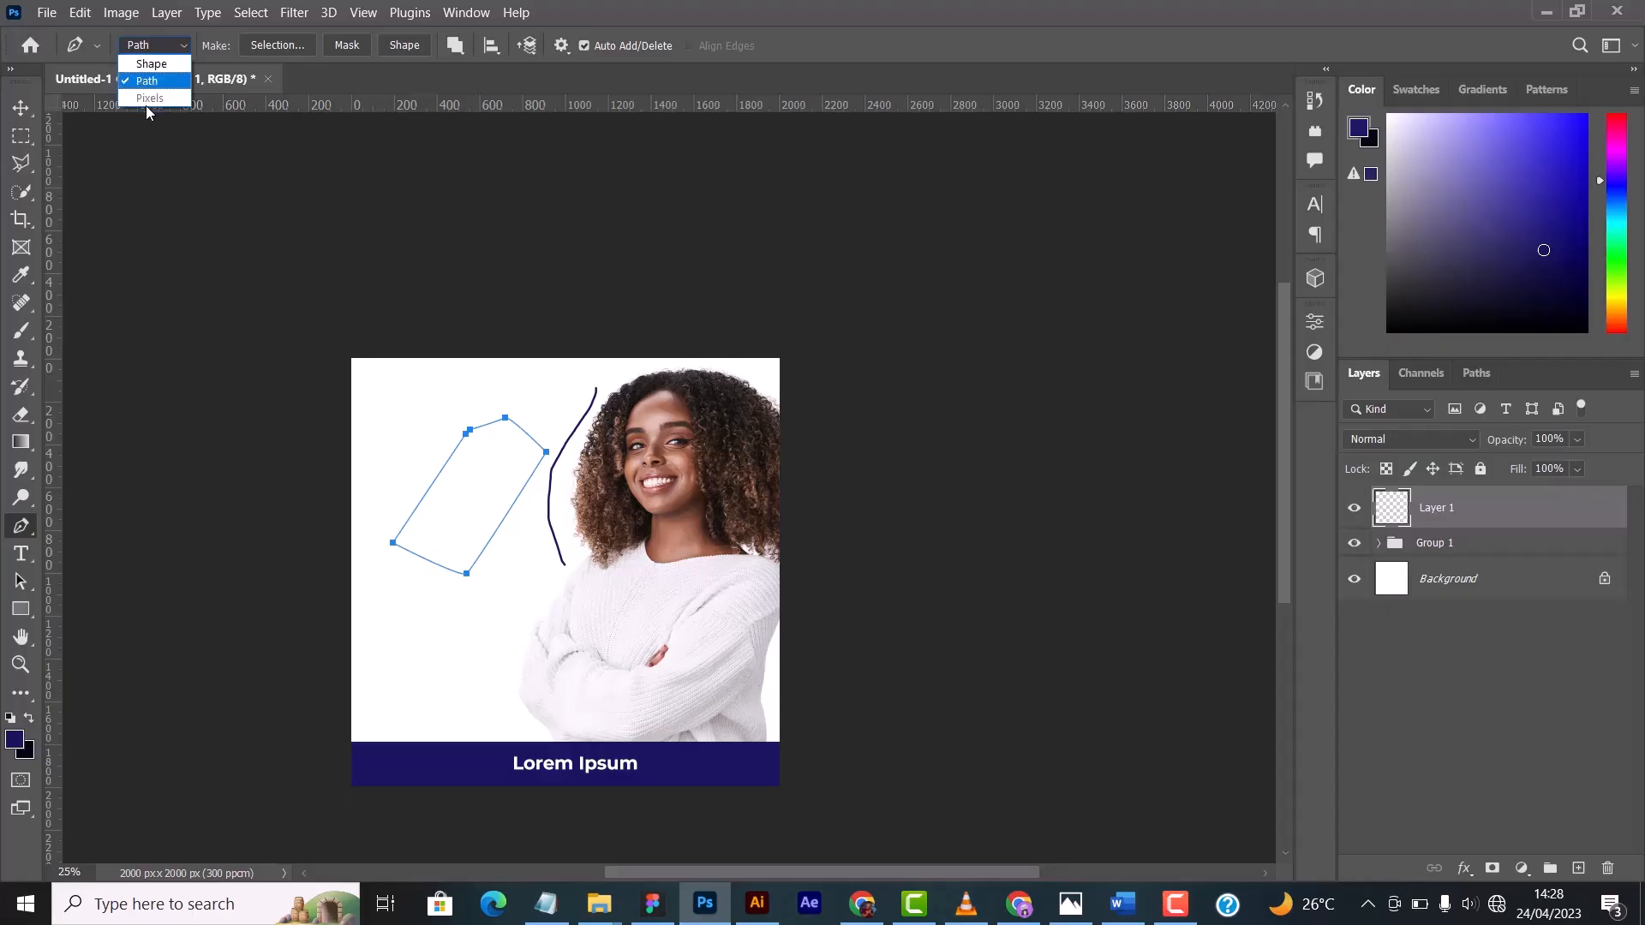
left_click(166, 48)
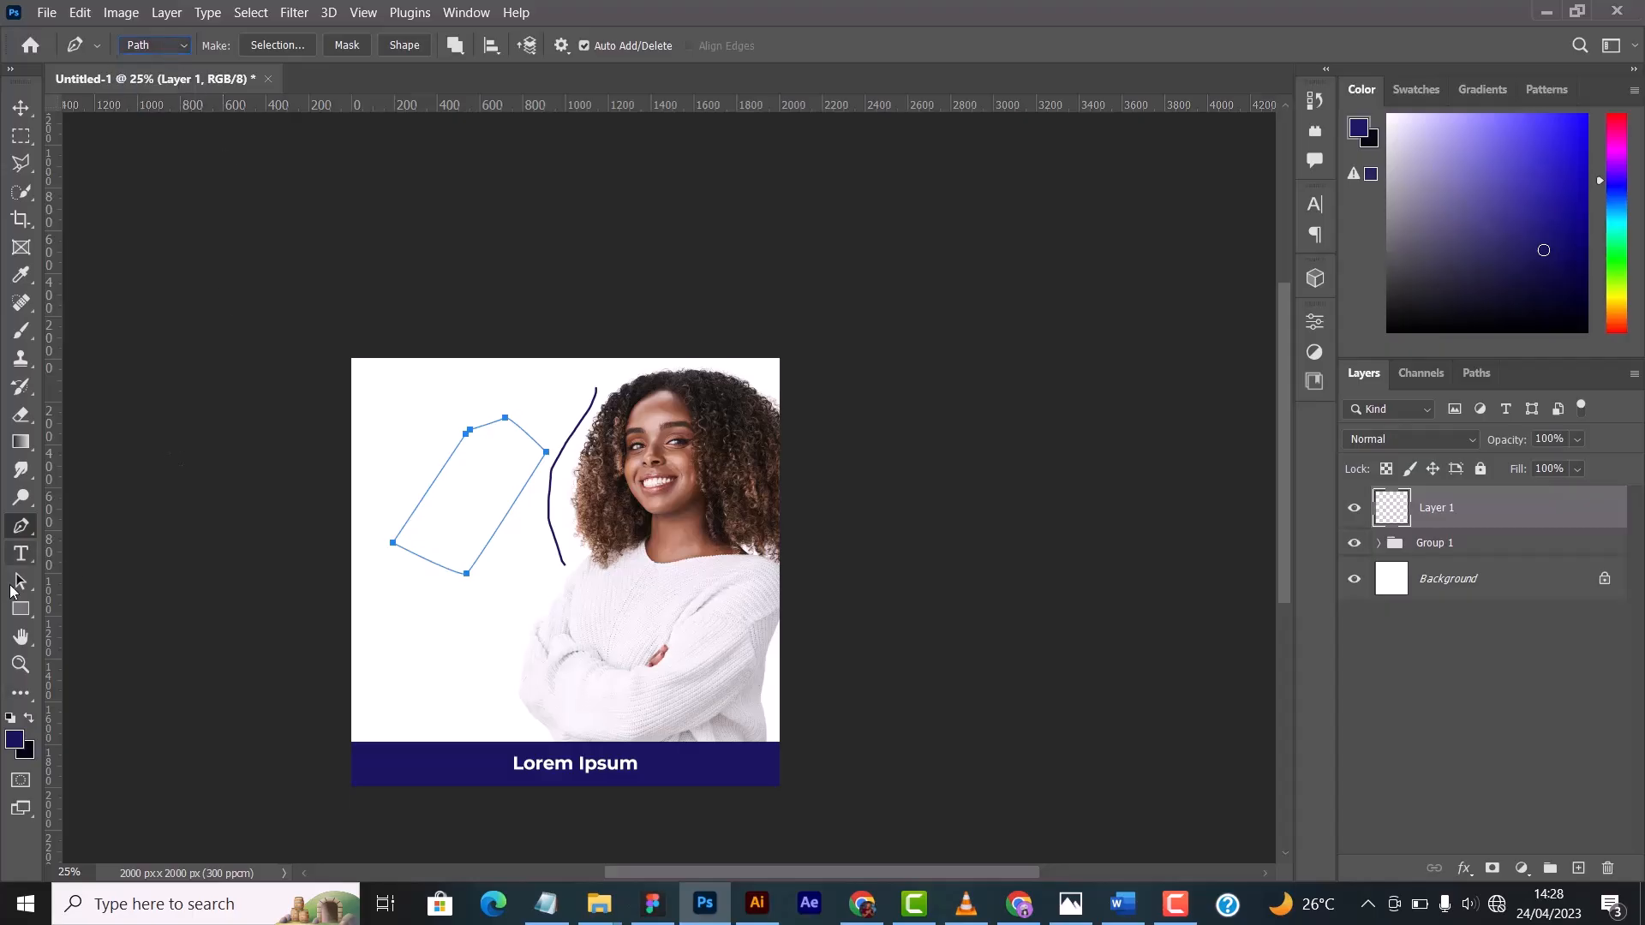
- Undo the pen path and the creation of the empty layer, with the Type Tool active
left_click(22, 555)
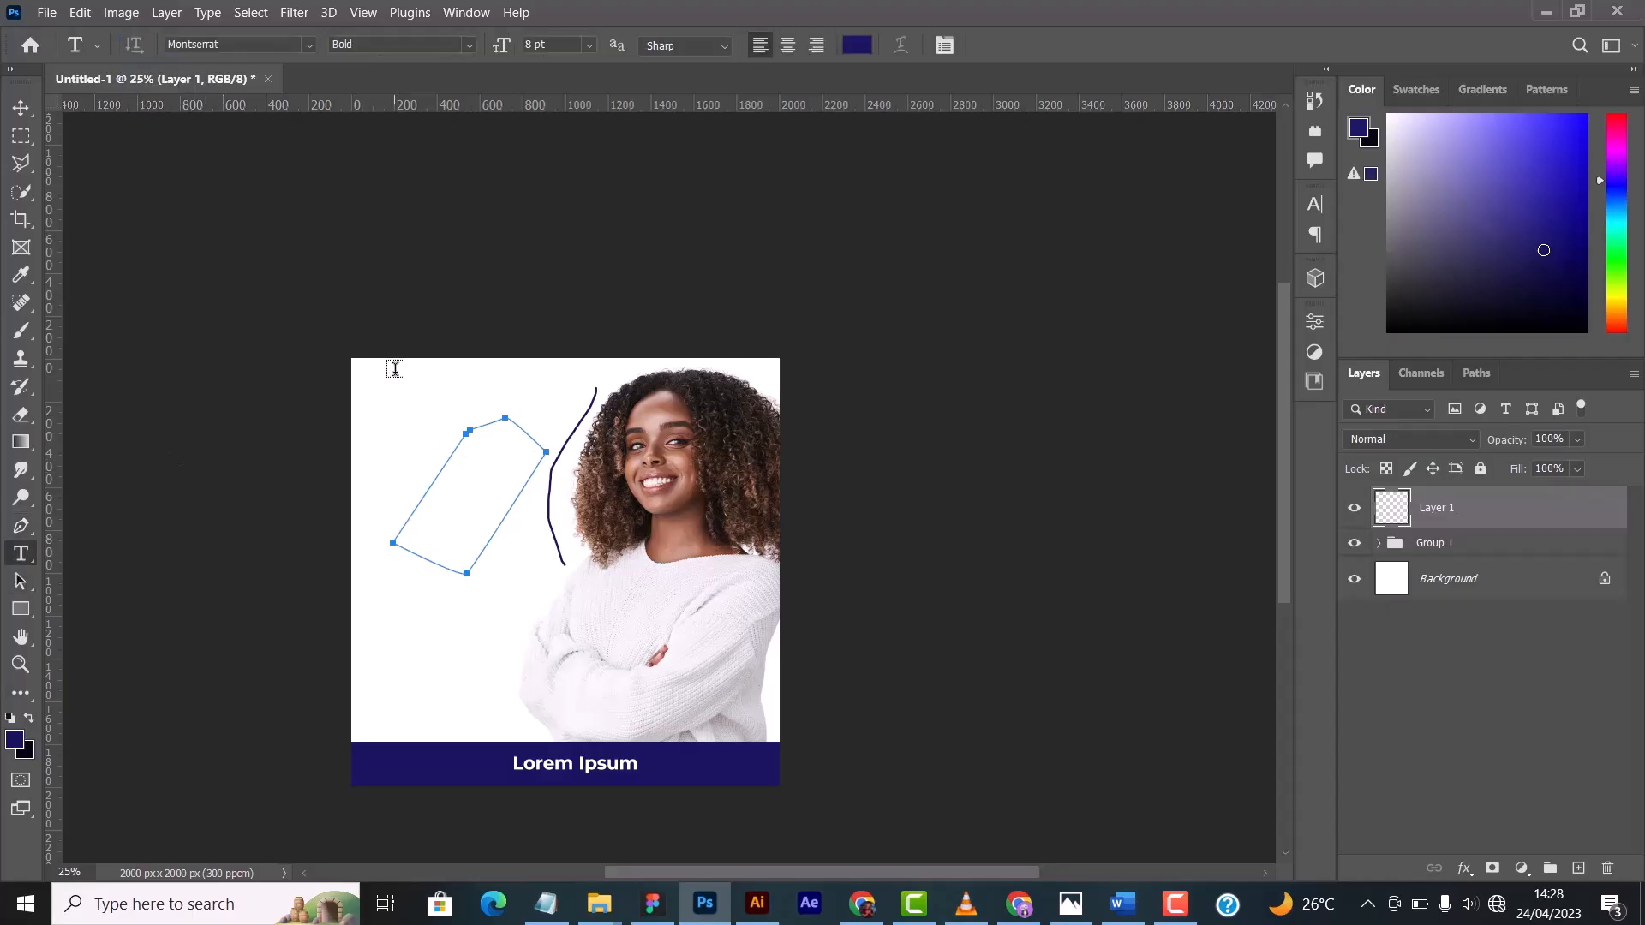
key("ctrl+z")
key("ctrl+z")
key("ctrl+z")
key("ctrl+z")
key("ctrl+z")
key("ctrl+z")
key("ctrl+z")
key("ctrl+z")
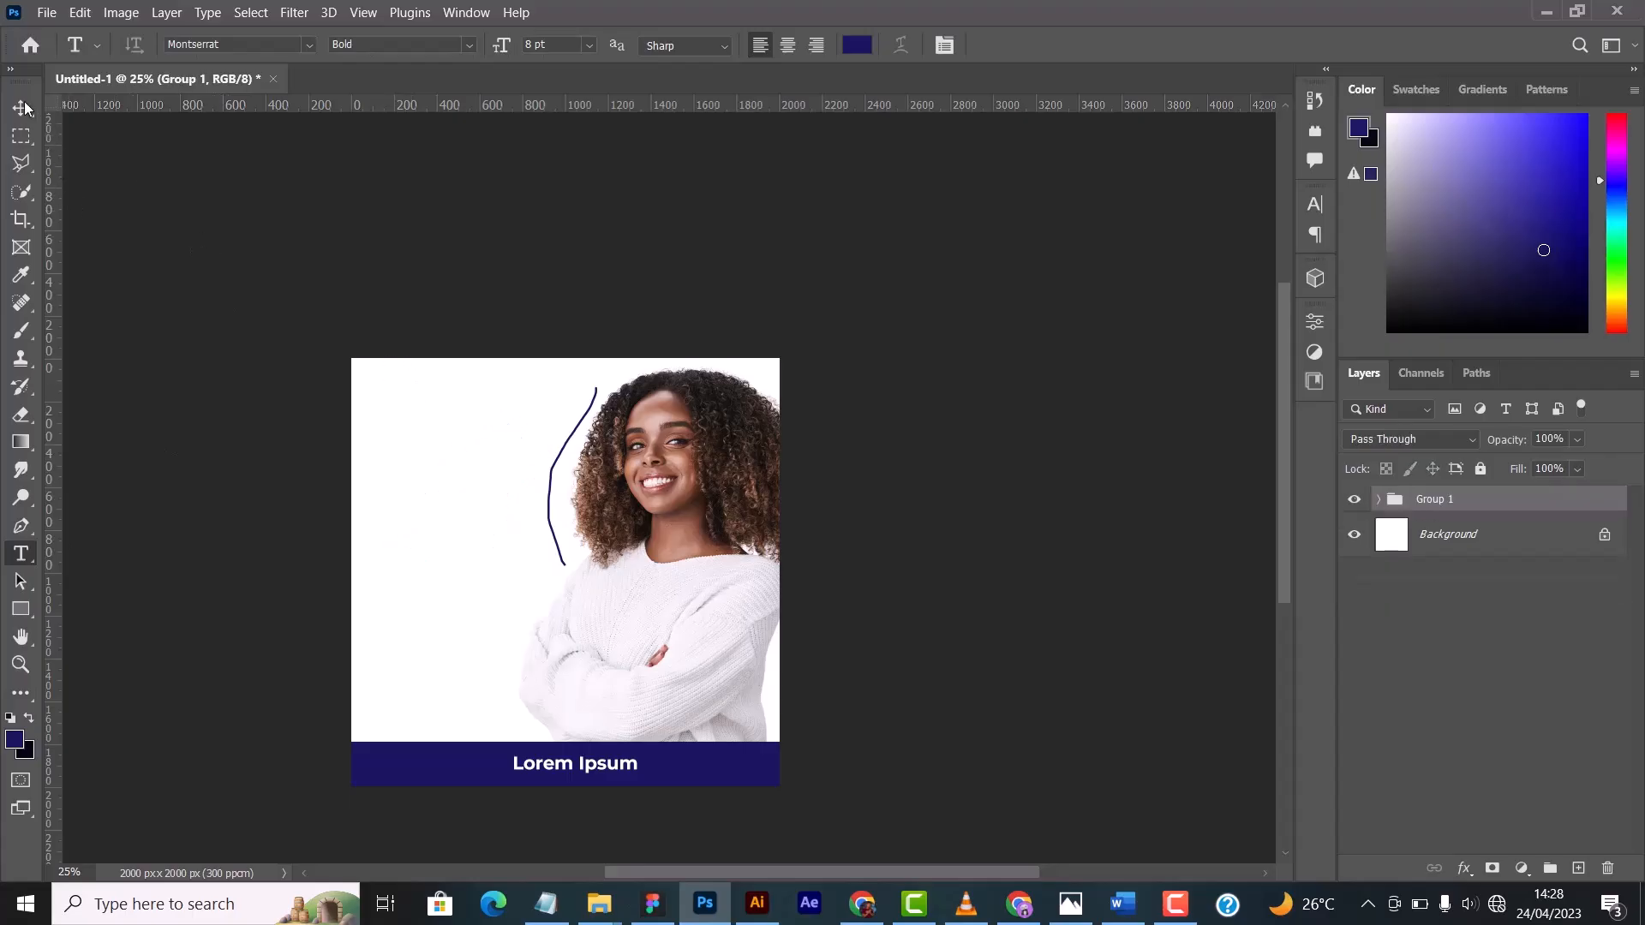
- Place a horizontal "Lorem Ipsum" text in dark blue Montserrat Bold 8 pt on the white area in the canvas's upper left
left_click(25, 108)
key("t")
left_click(388, 451)
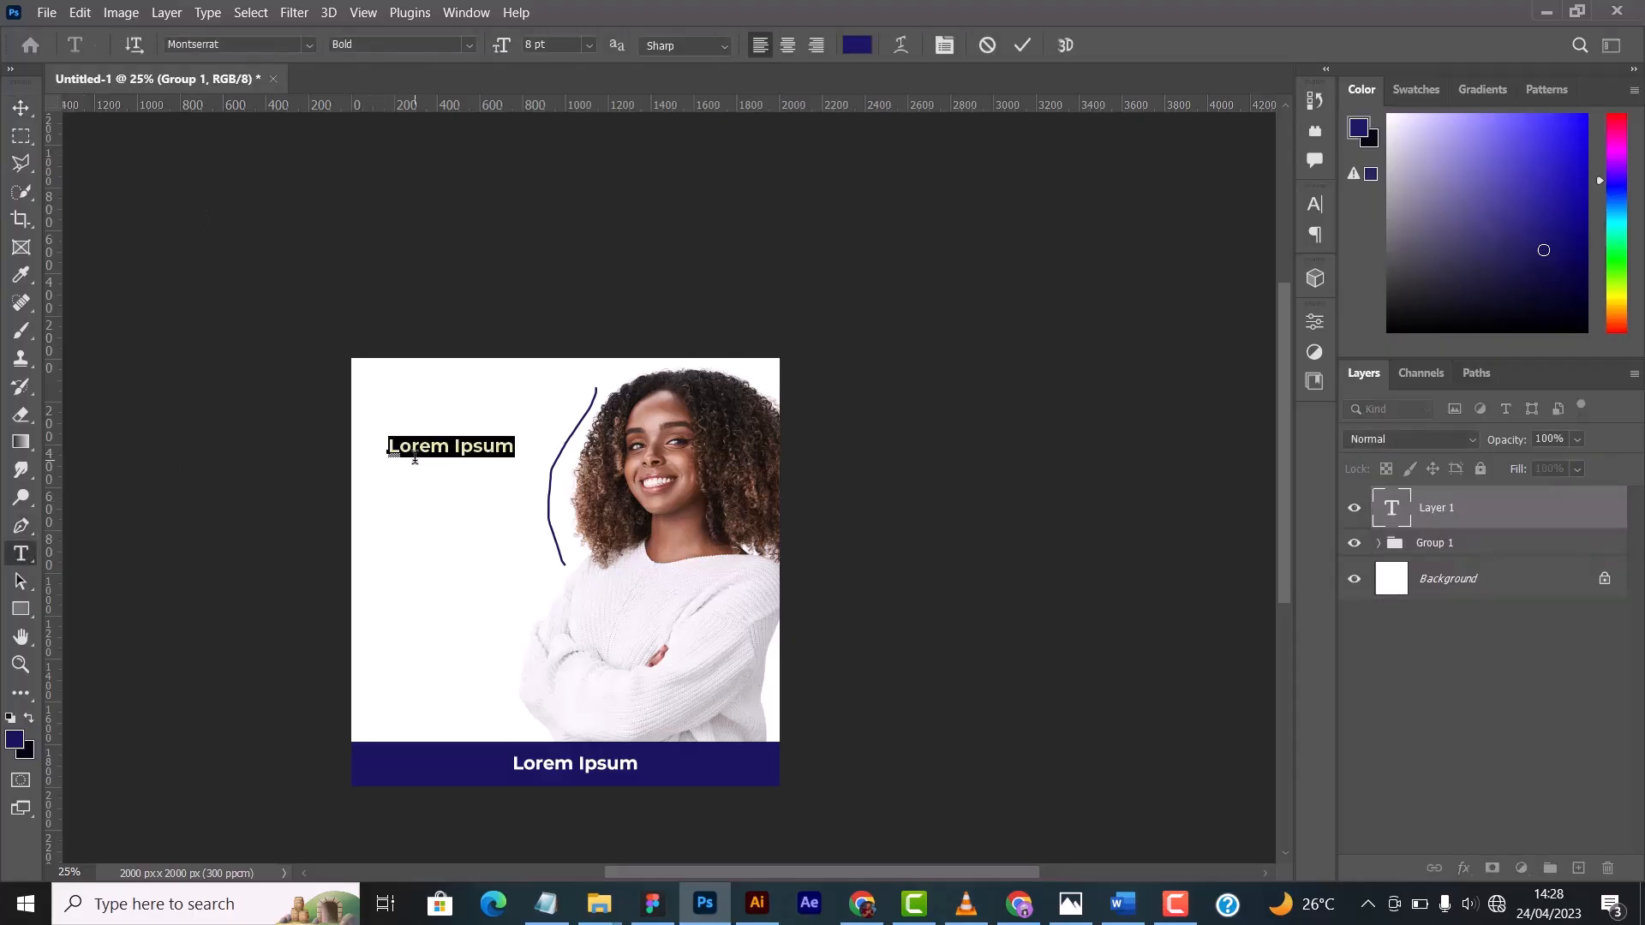
left_click(514, 459)
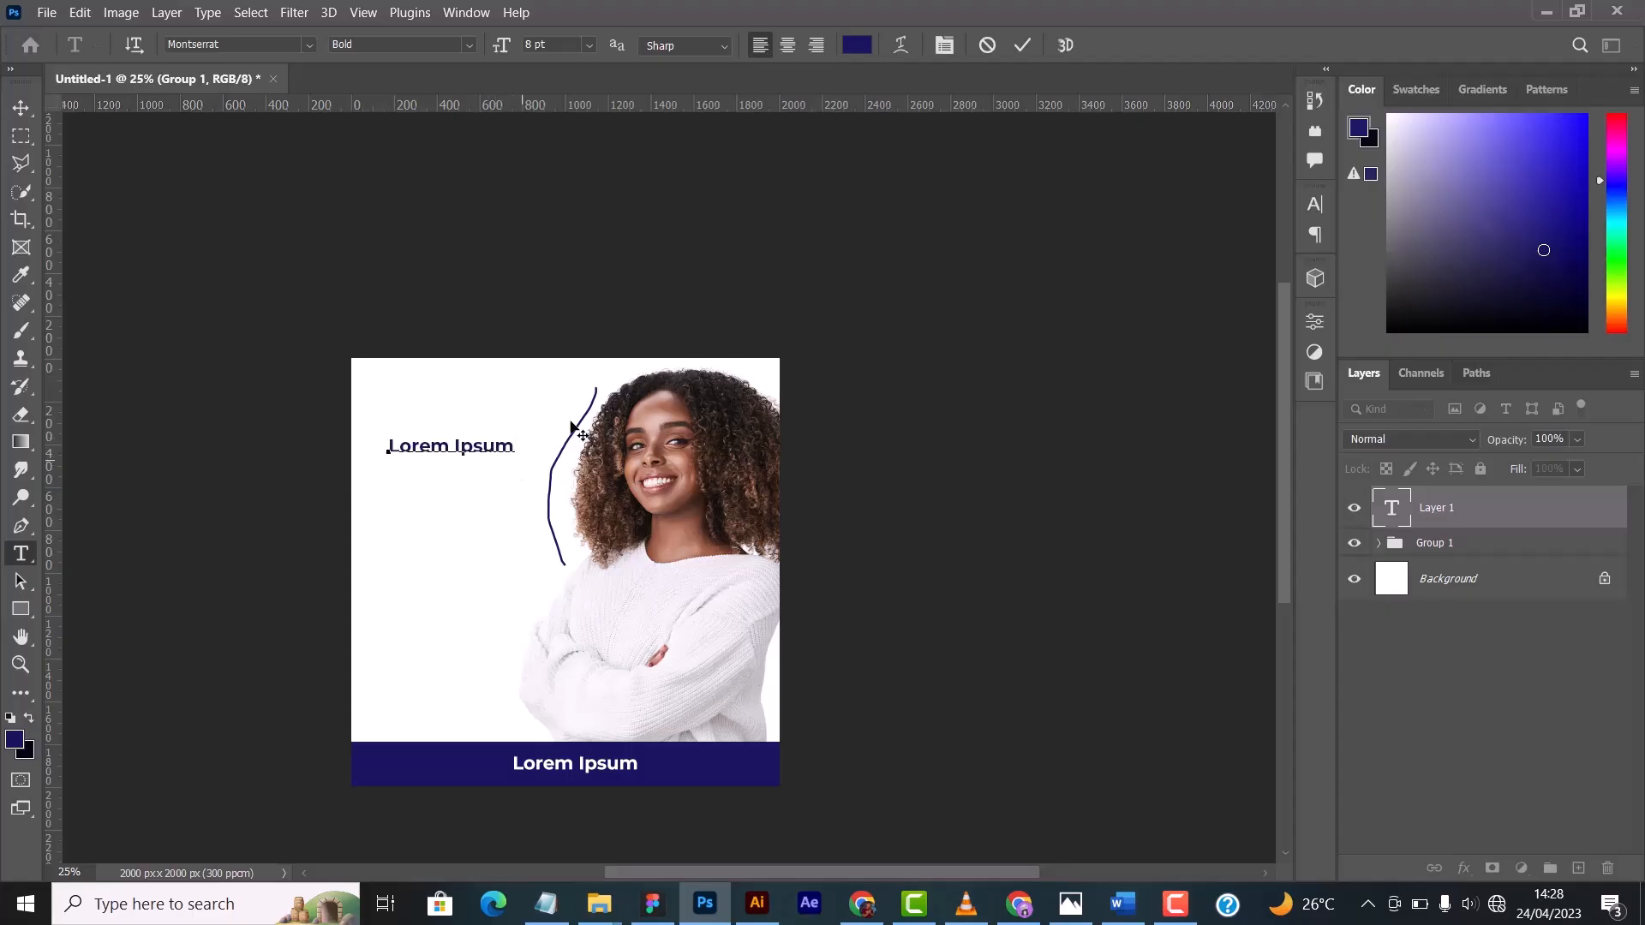
left_click(1022, 45)
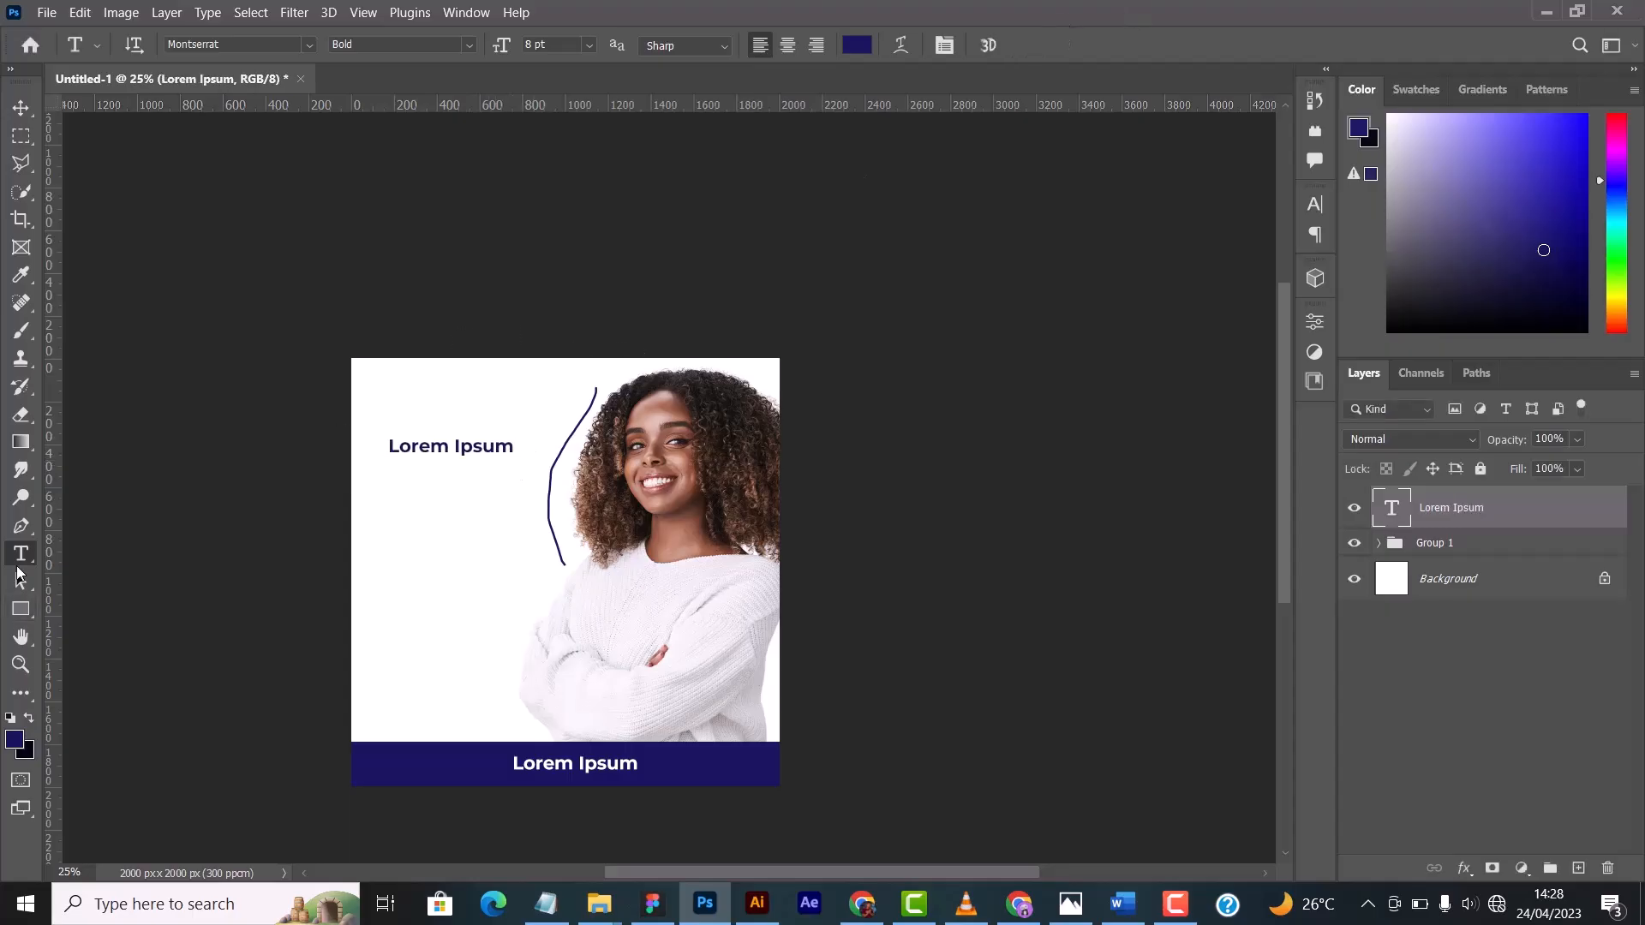
- Add a vertical "Lorem Ipsum" text with the Vertical Type Tool and move it beneath the start of the horizontal text
right_click(18, 559)
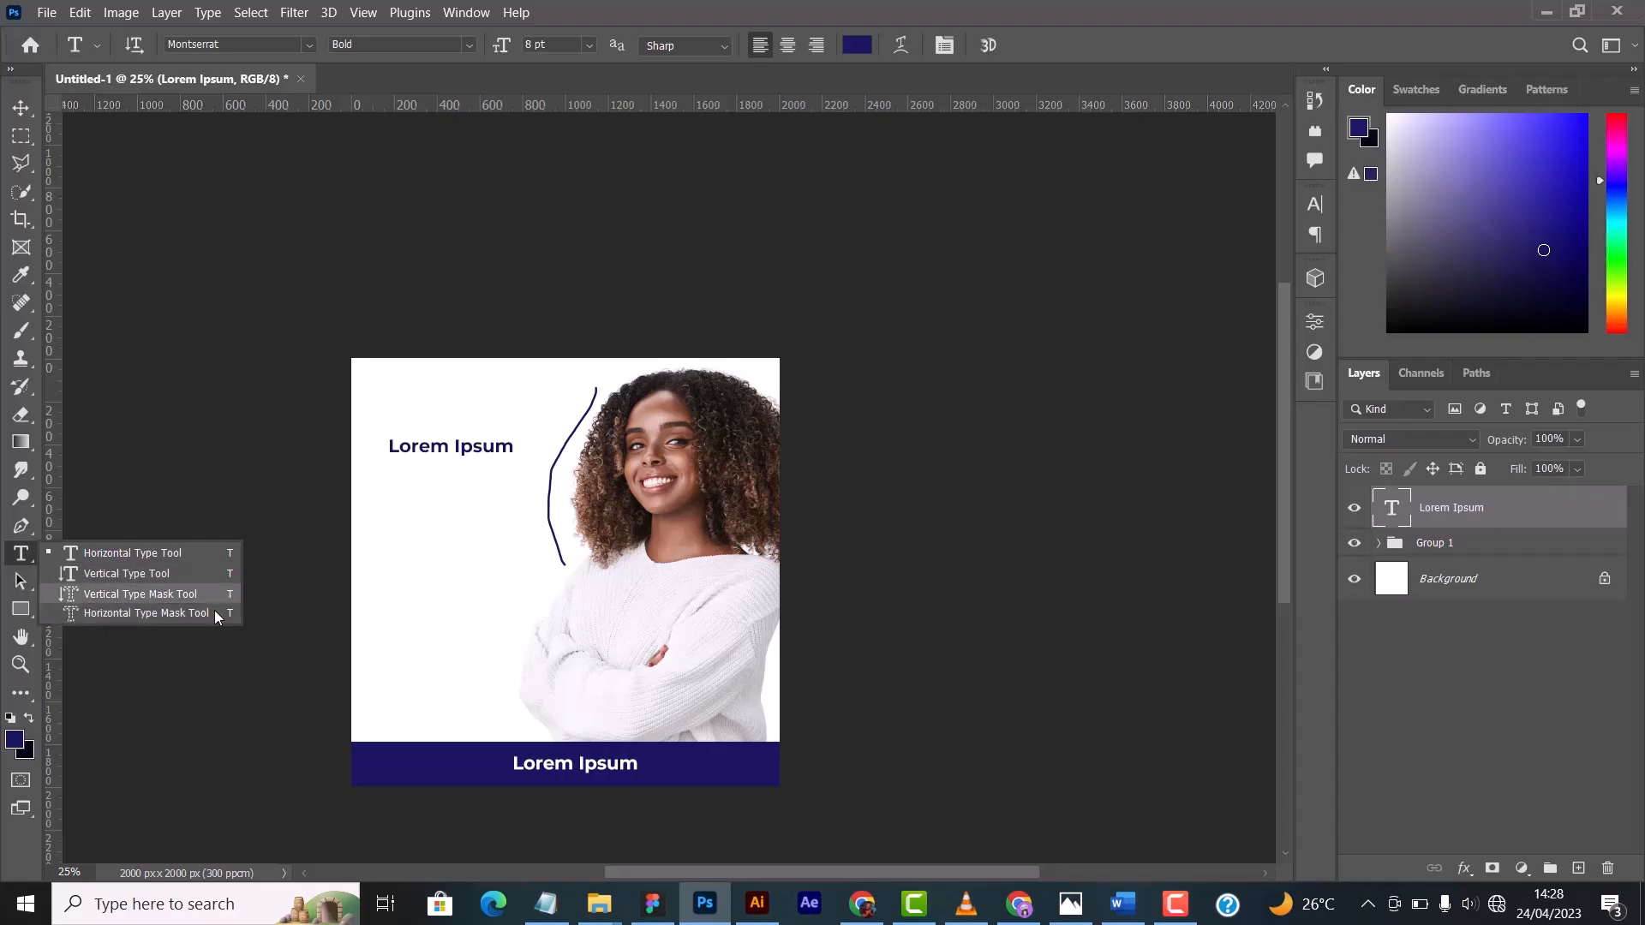
left_click(141, 581)
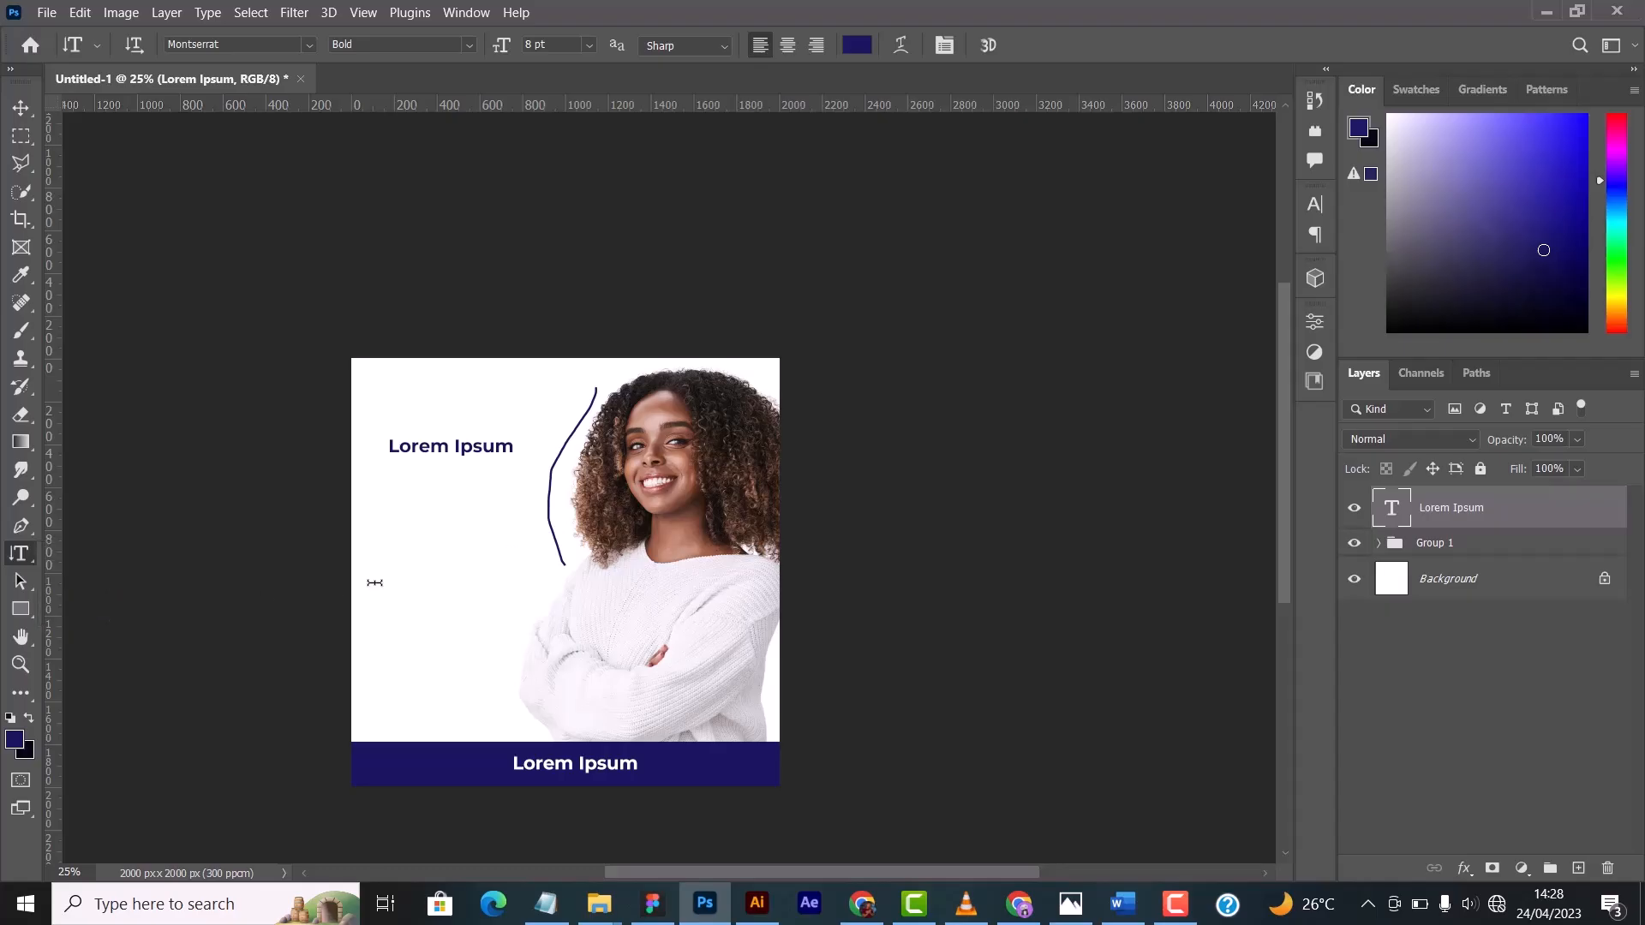
left_click(449, 526)
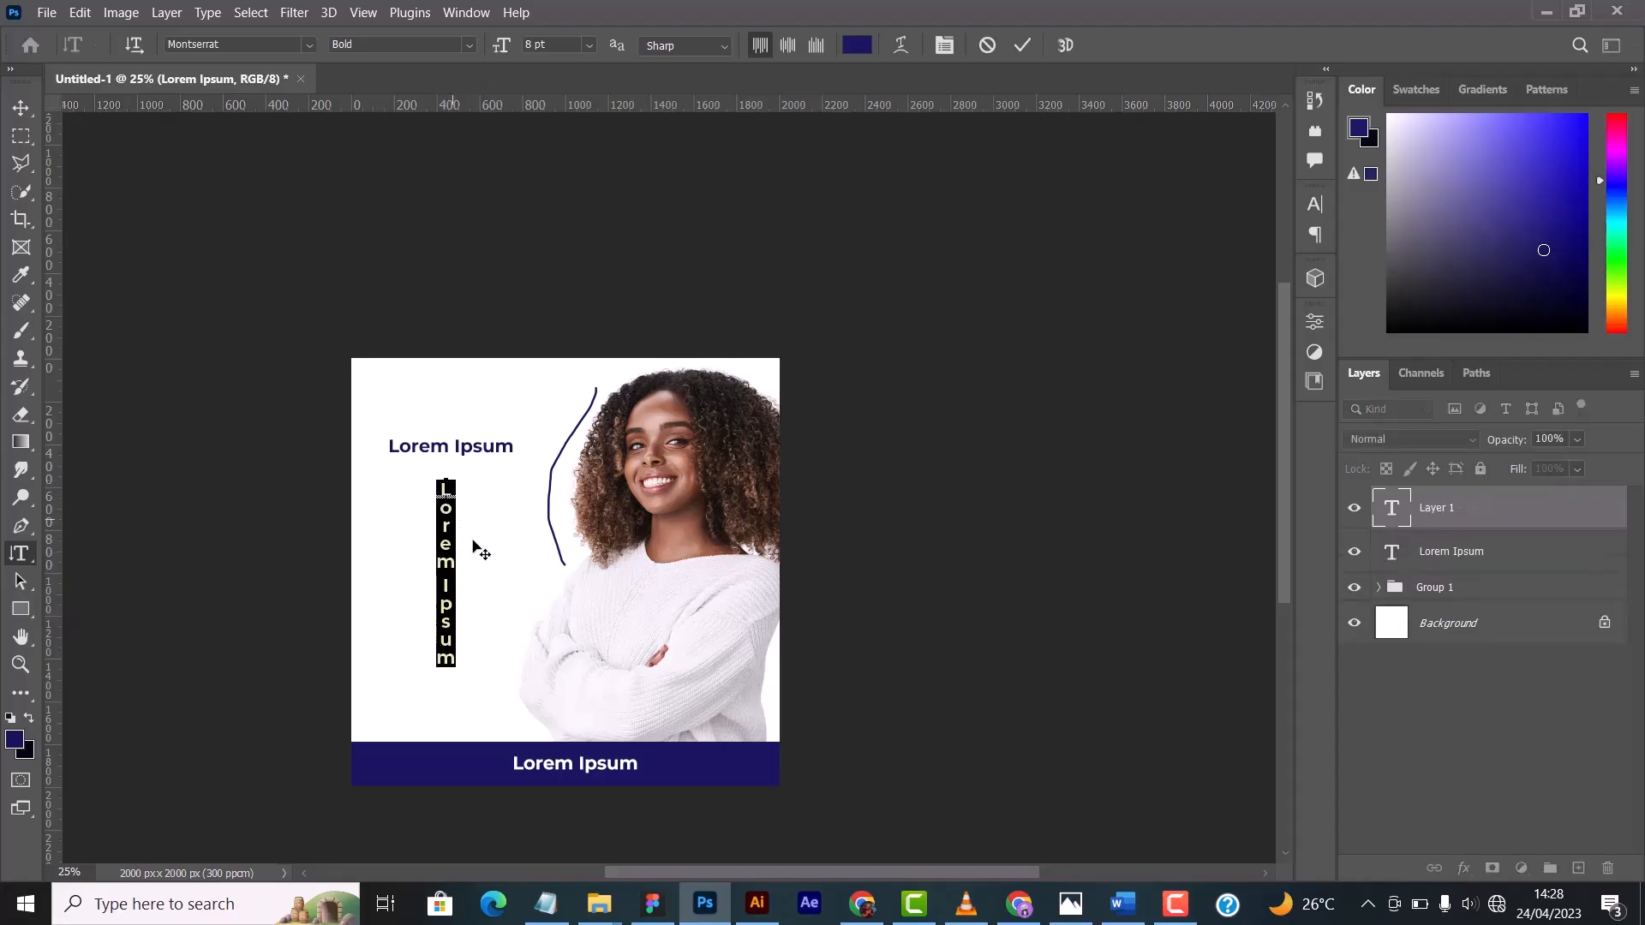
left_click(1021, 46)
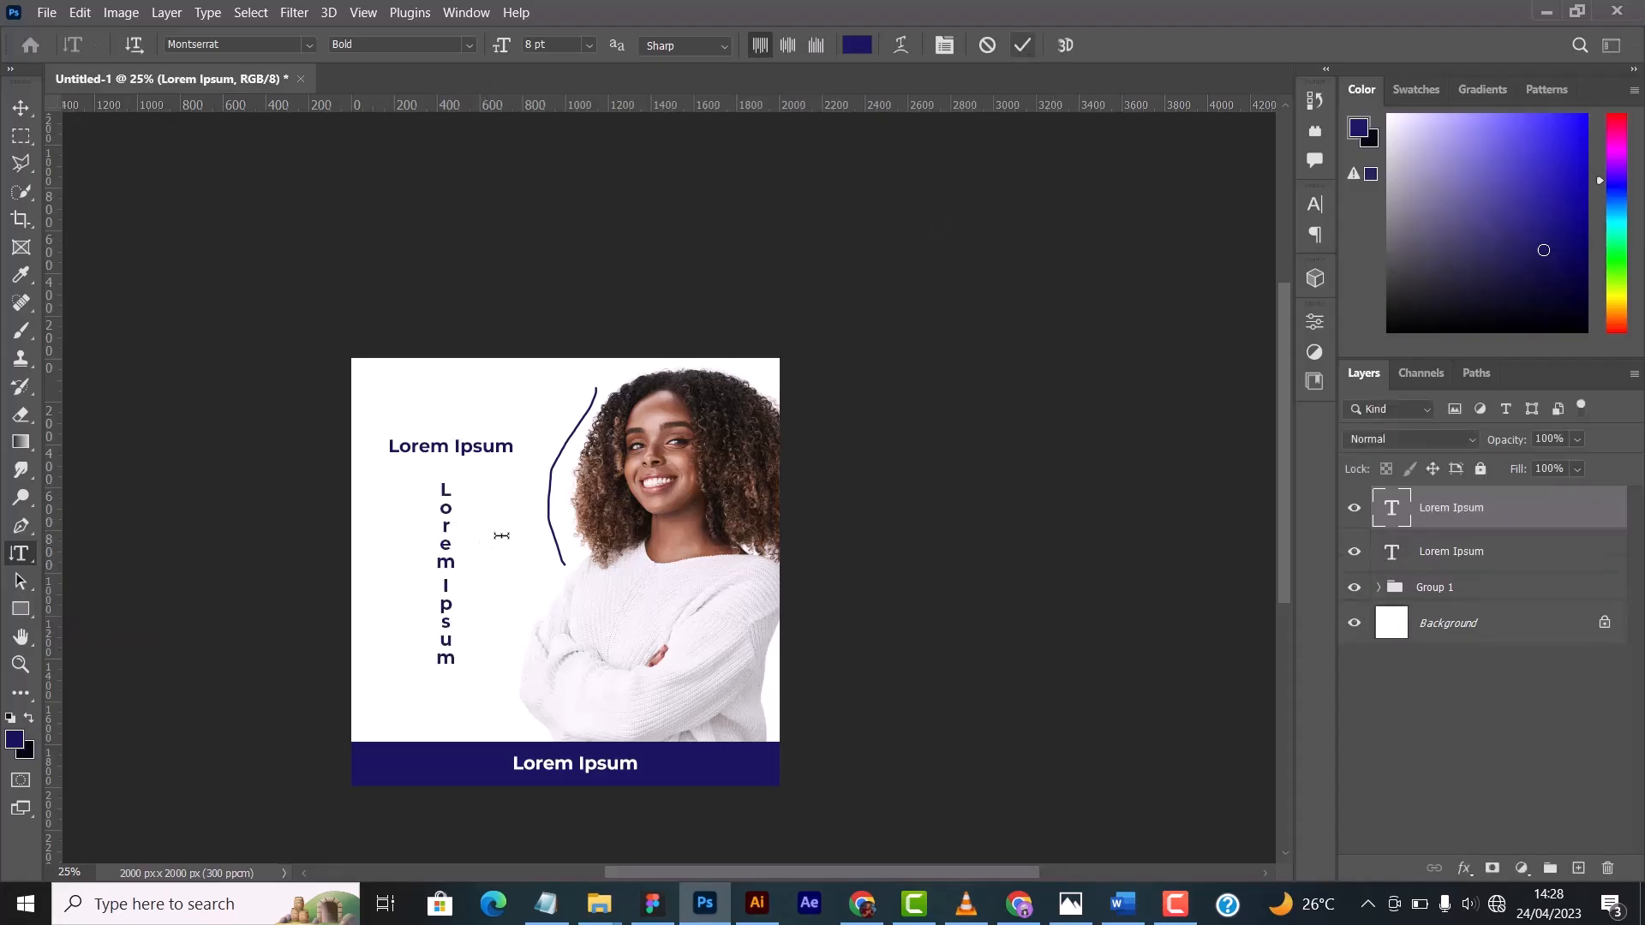
left_click(21, 108)
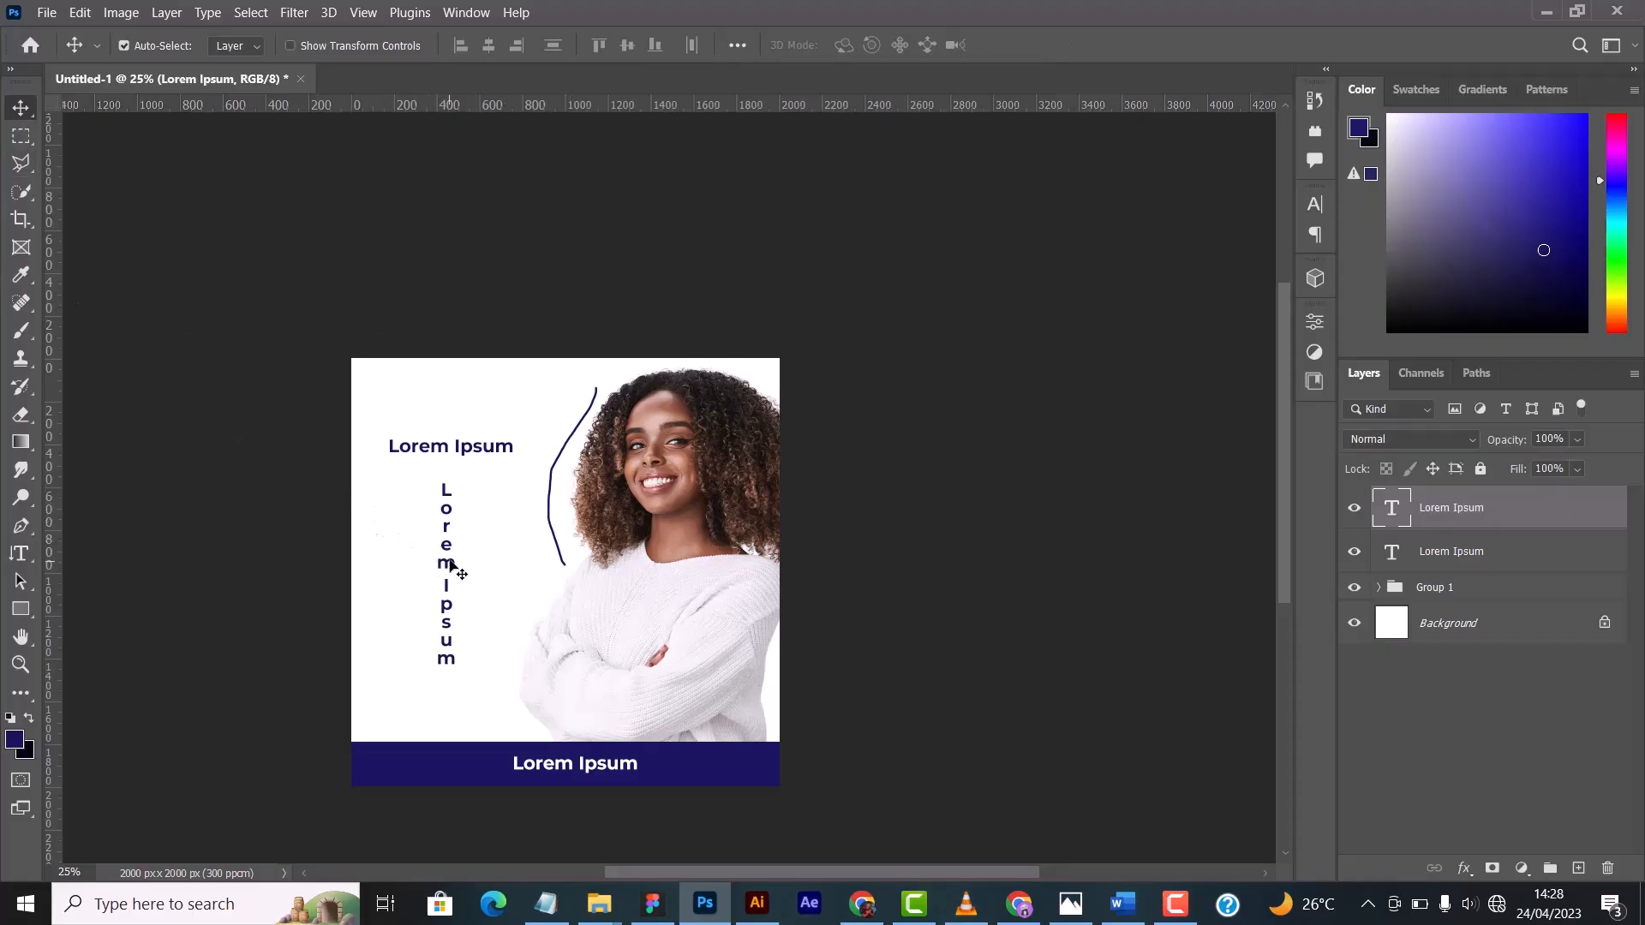
left_click_drag(448, 565, 399, 557)
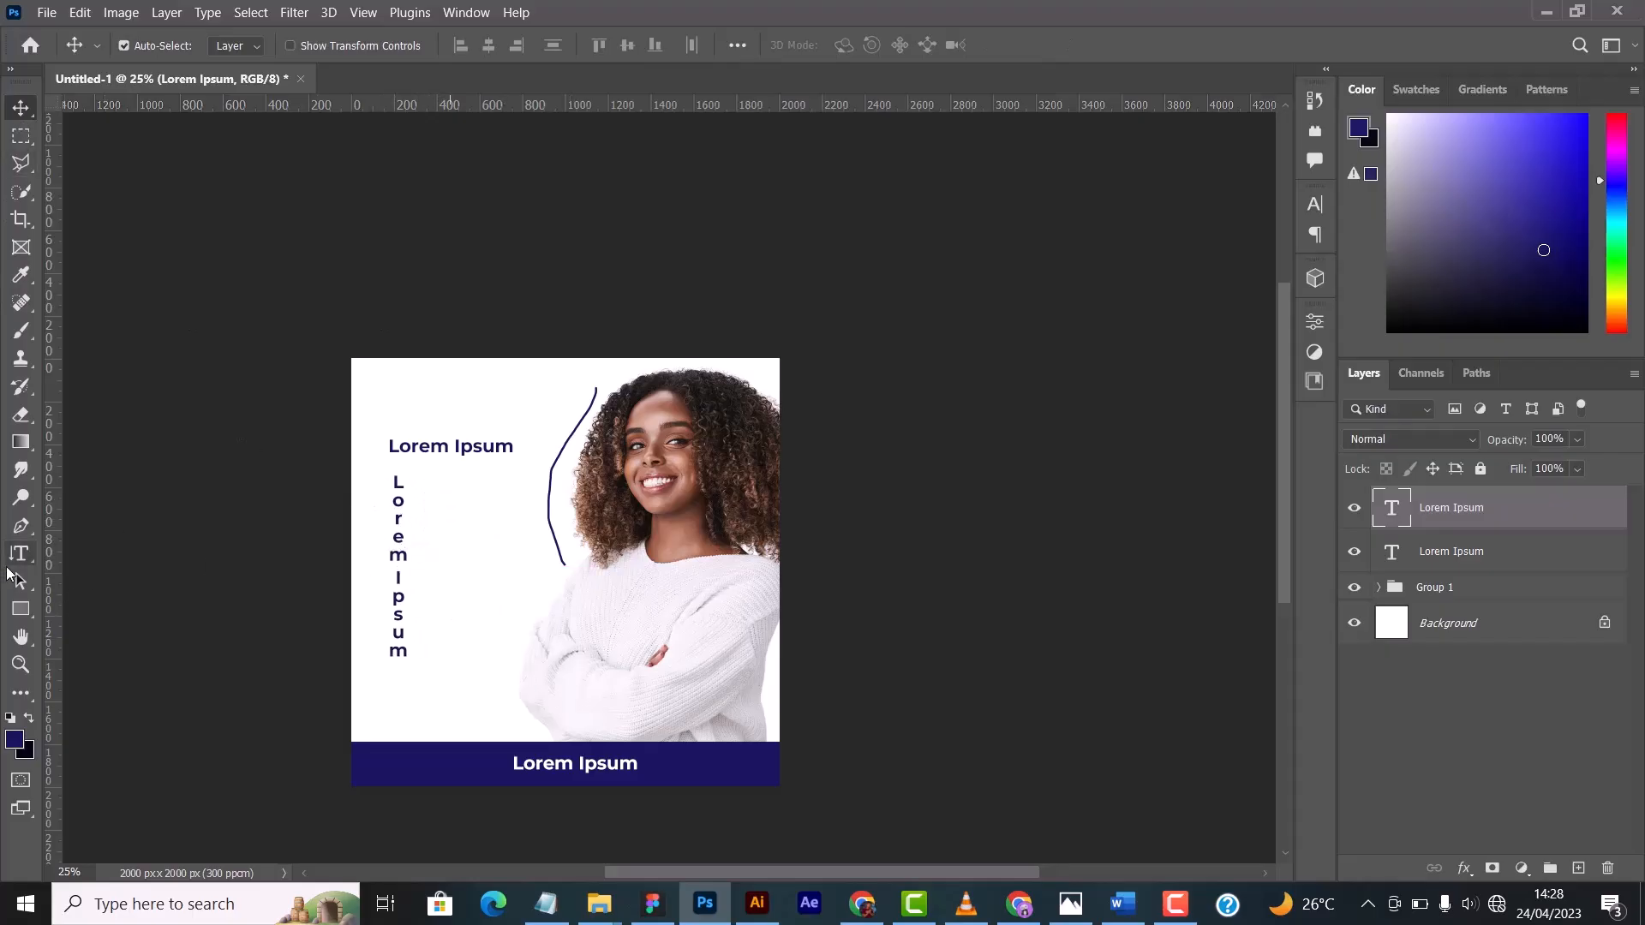
- Try the Direct Selection Tool on the vertical Lorem Ipsum text and switch back to the Path Selection Tool
left_click(21, 587)
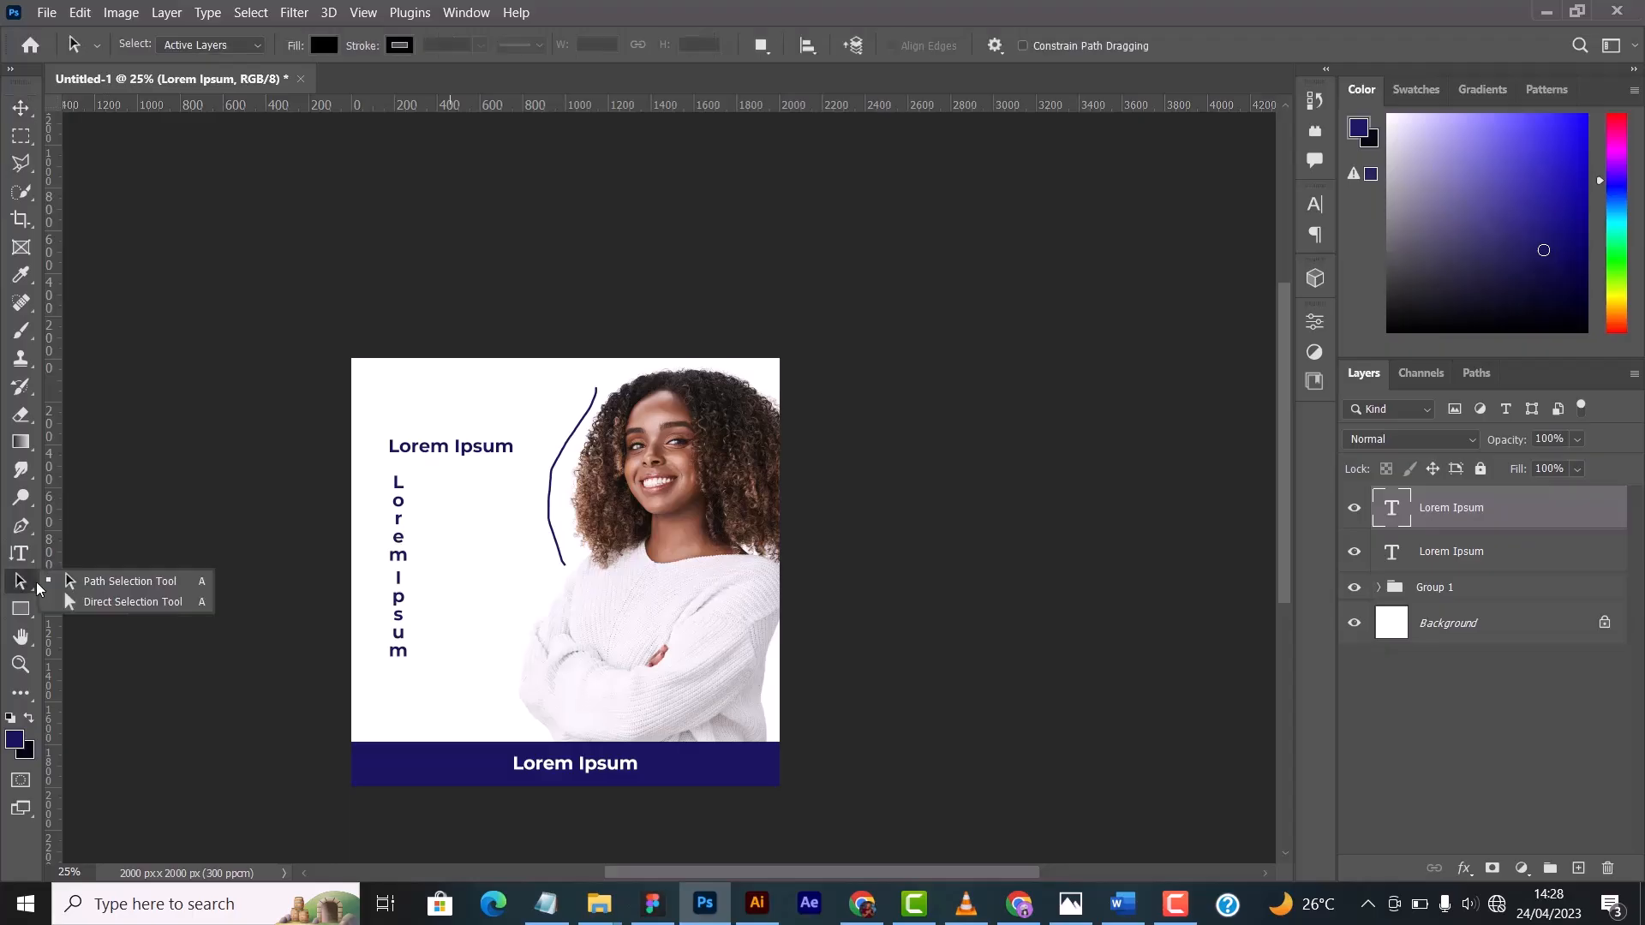
left_click(141, 603)
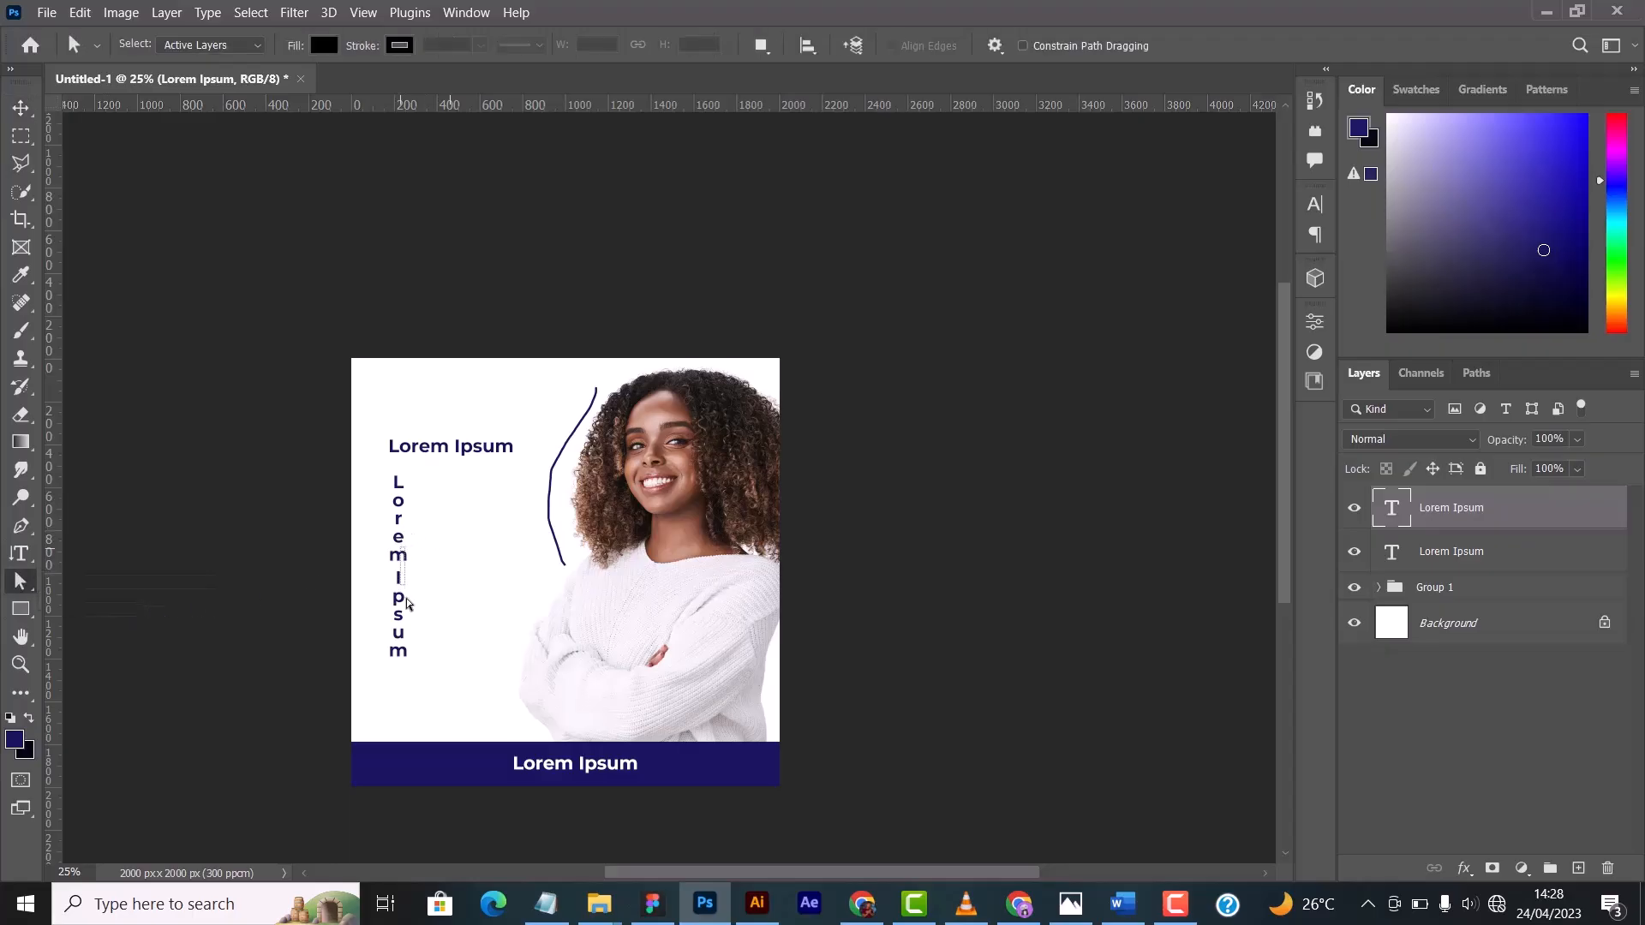
left_click_drag(400, 546, 452, 575)
right_click(21, 582)
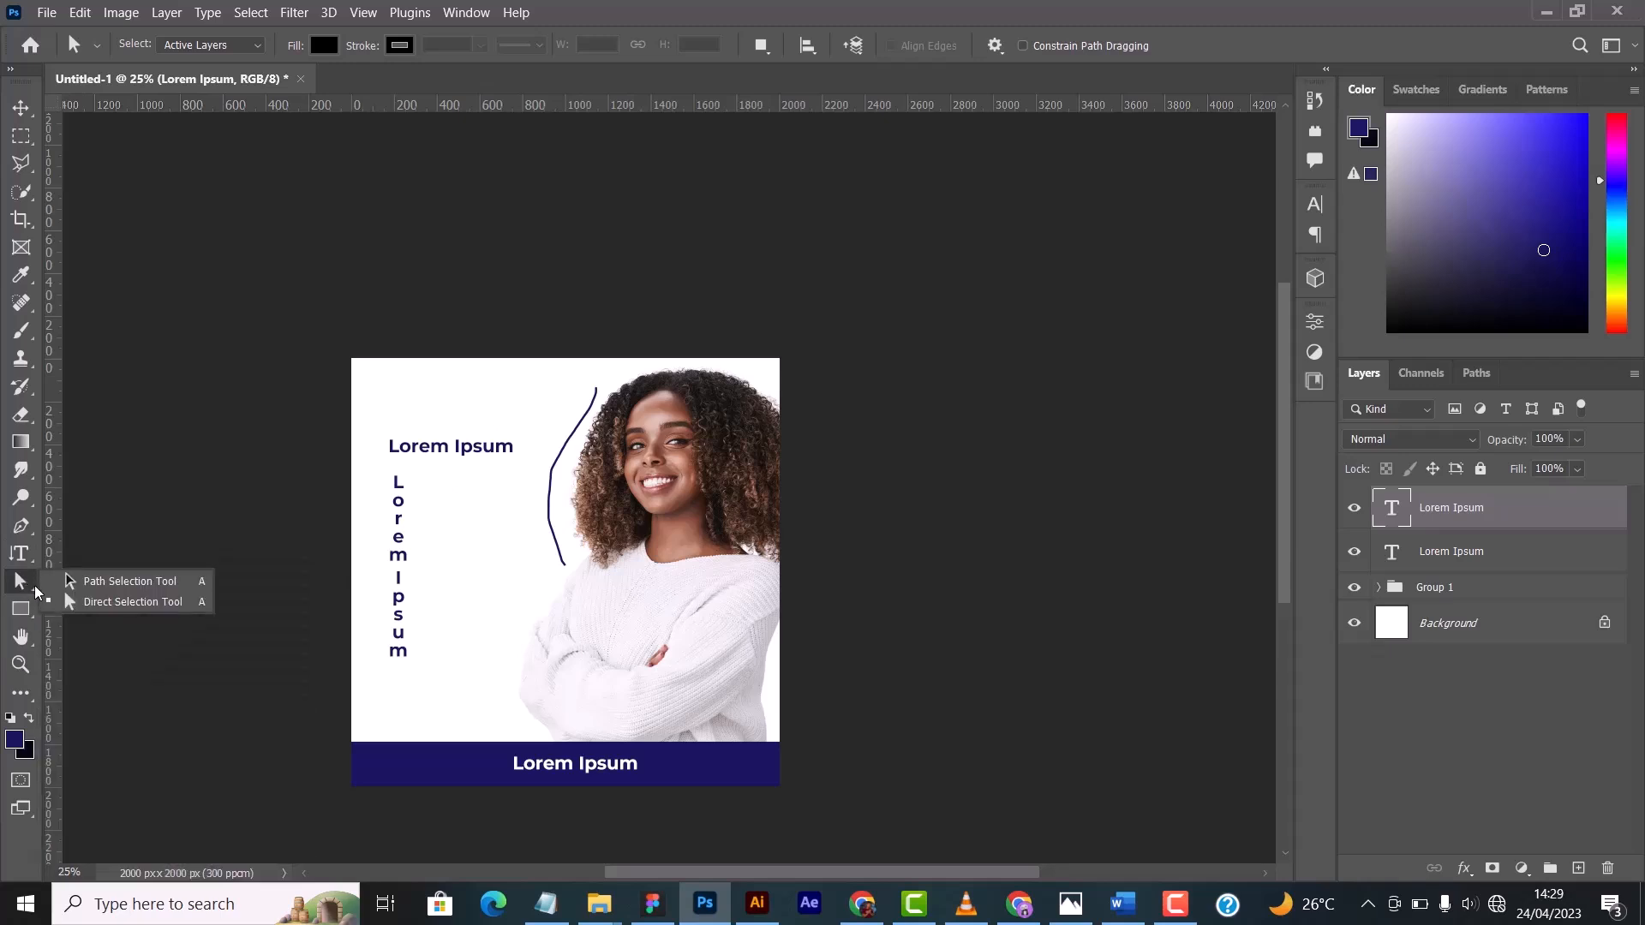
left_click(86, 584)
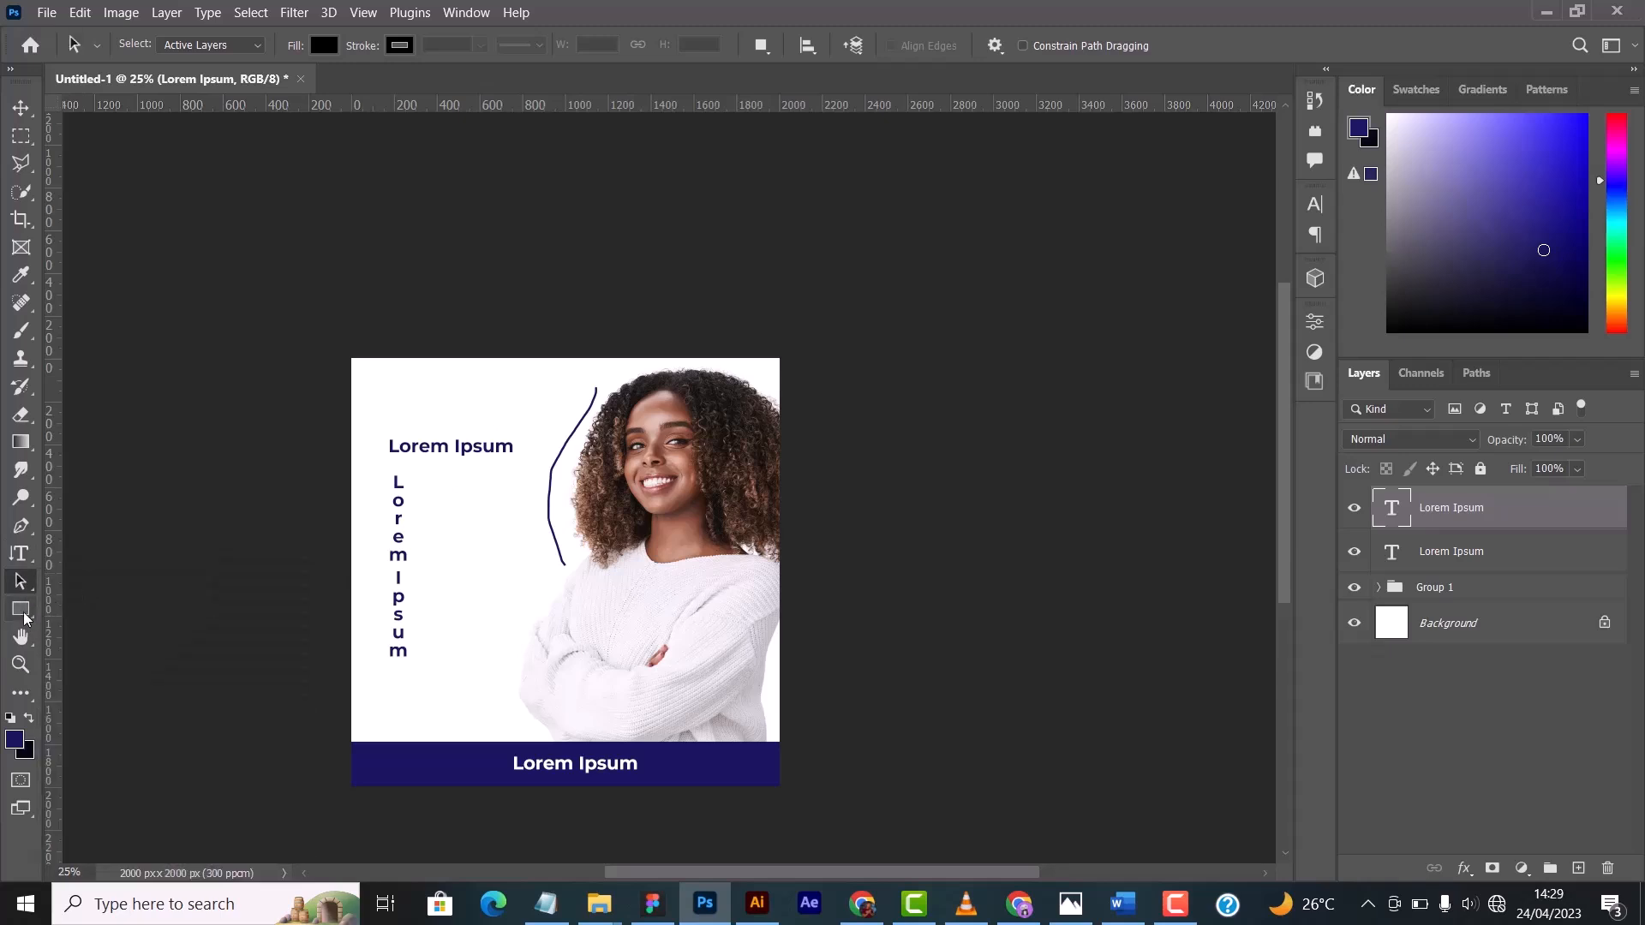
- Look through the available shape tools, activating the Rectangle, Ellipse and Triangle Tools in turn
left_click(23, 611)
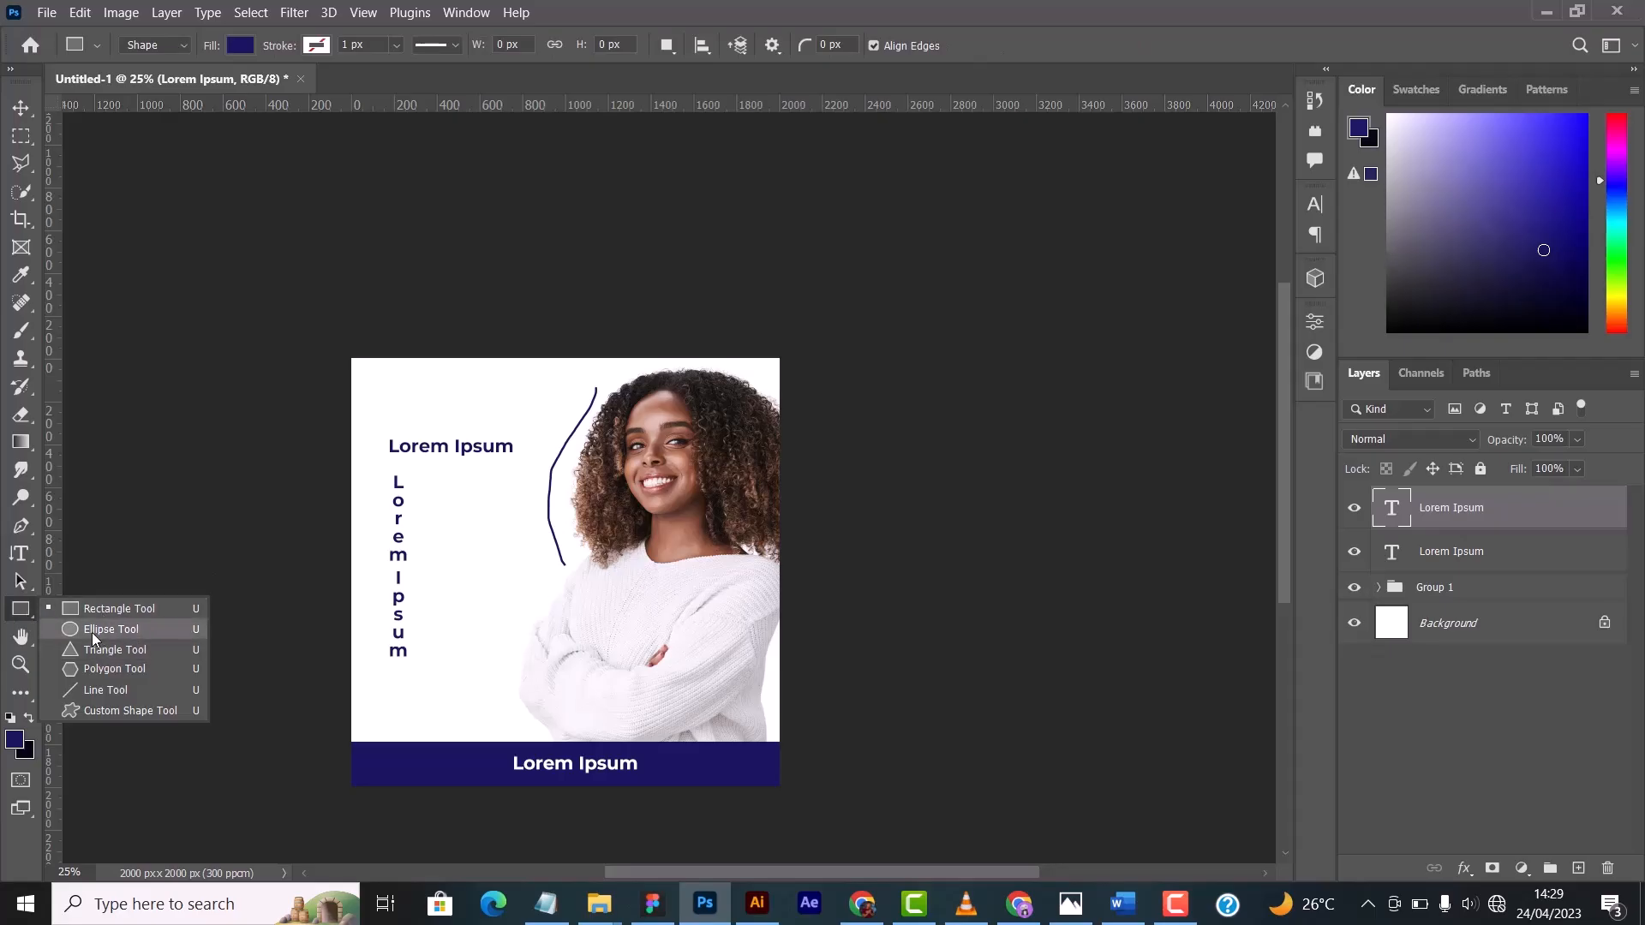
left_click(107, 610)
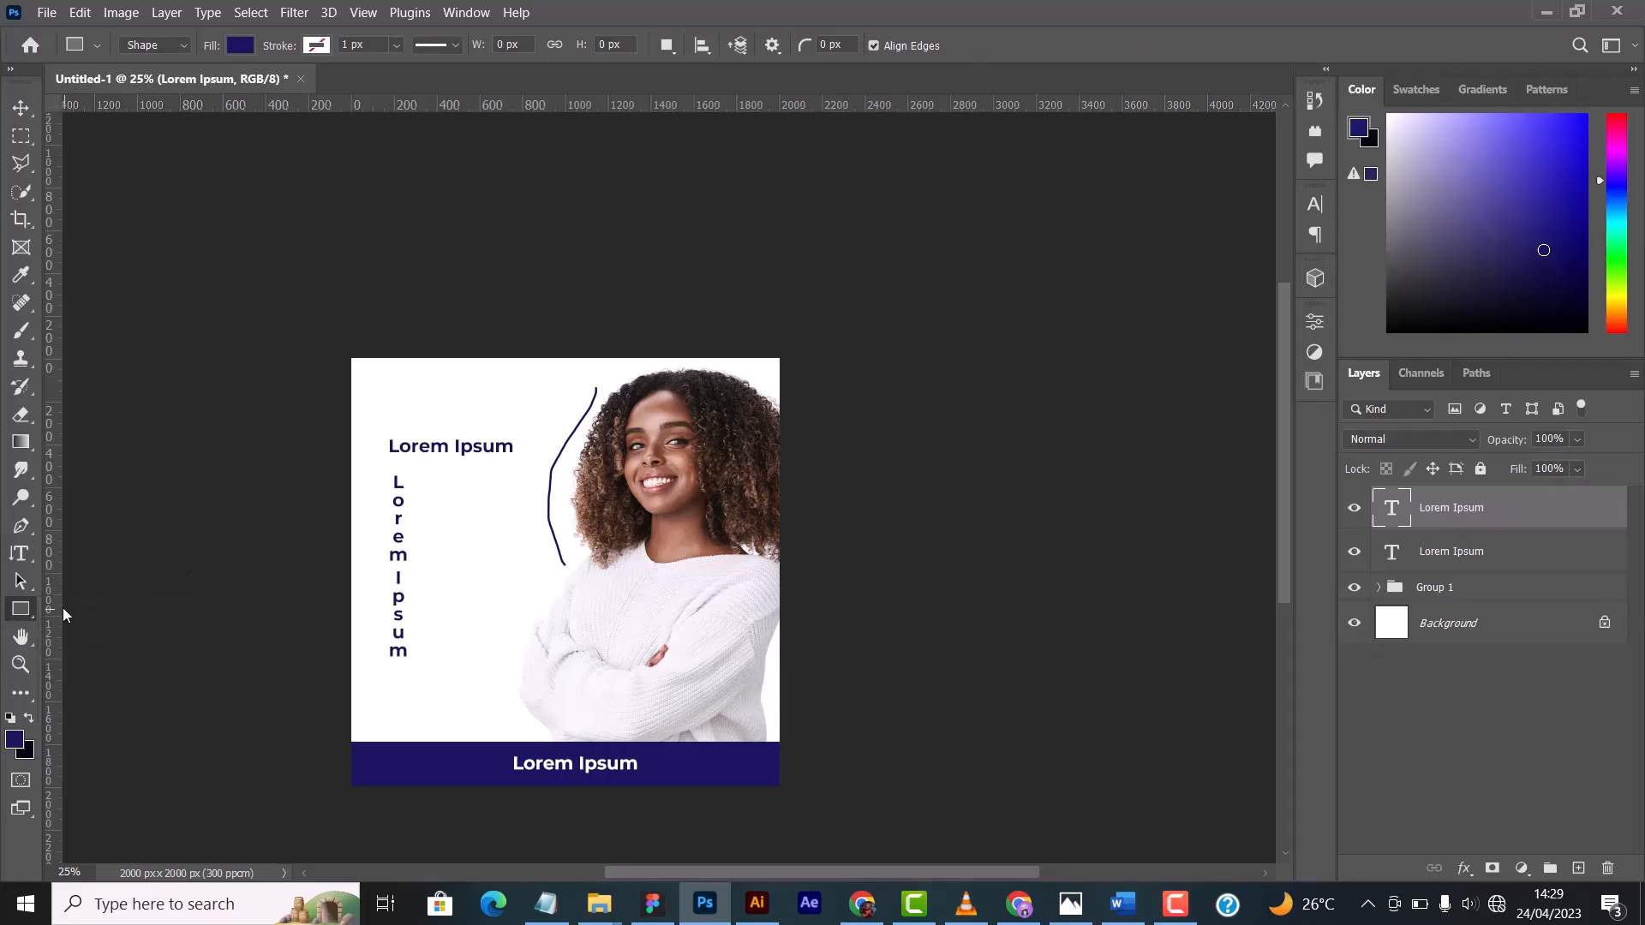
left_click(22, 611)
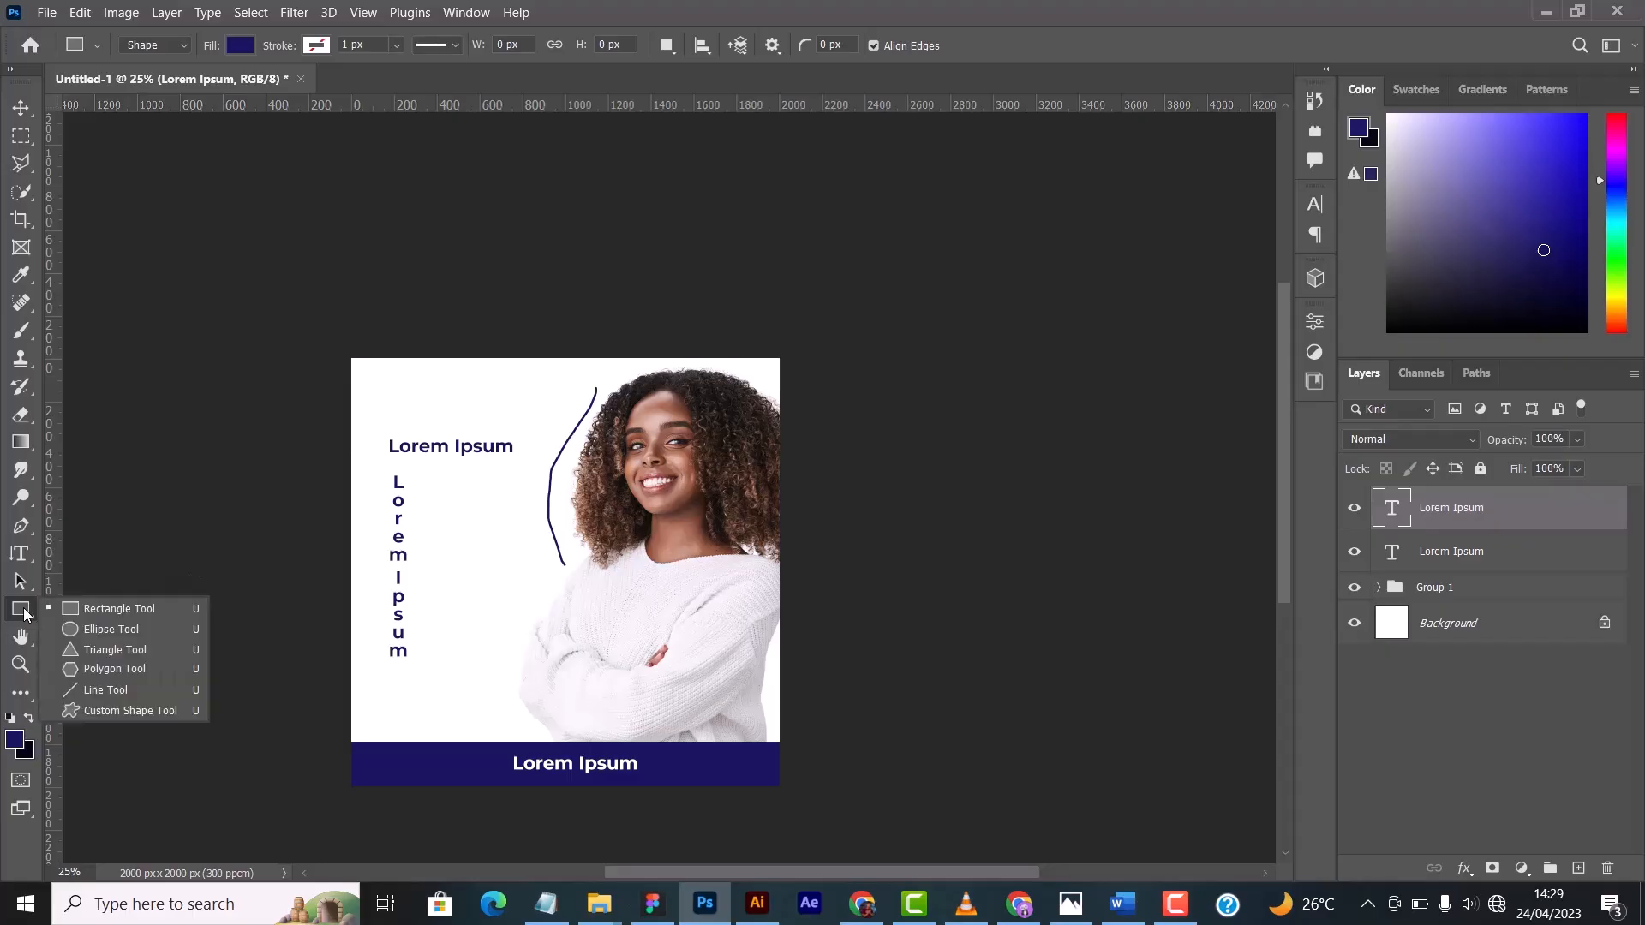
left_click(101, 634)
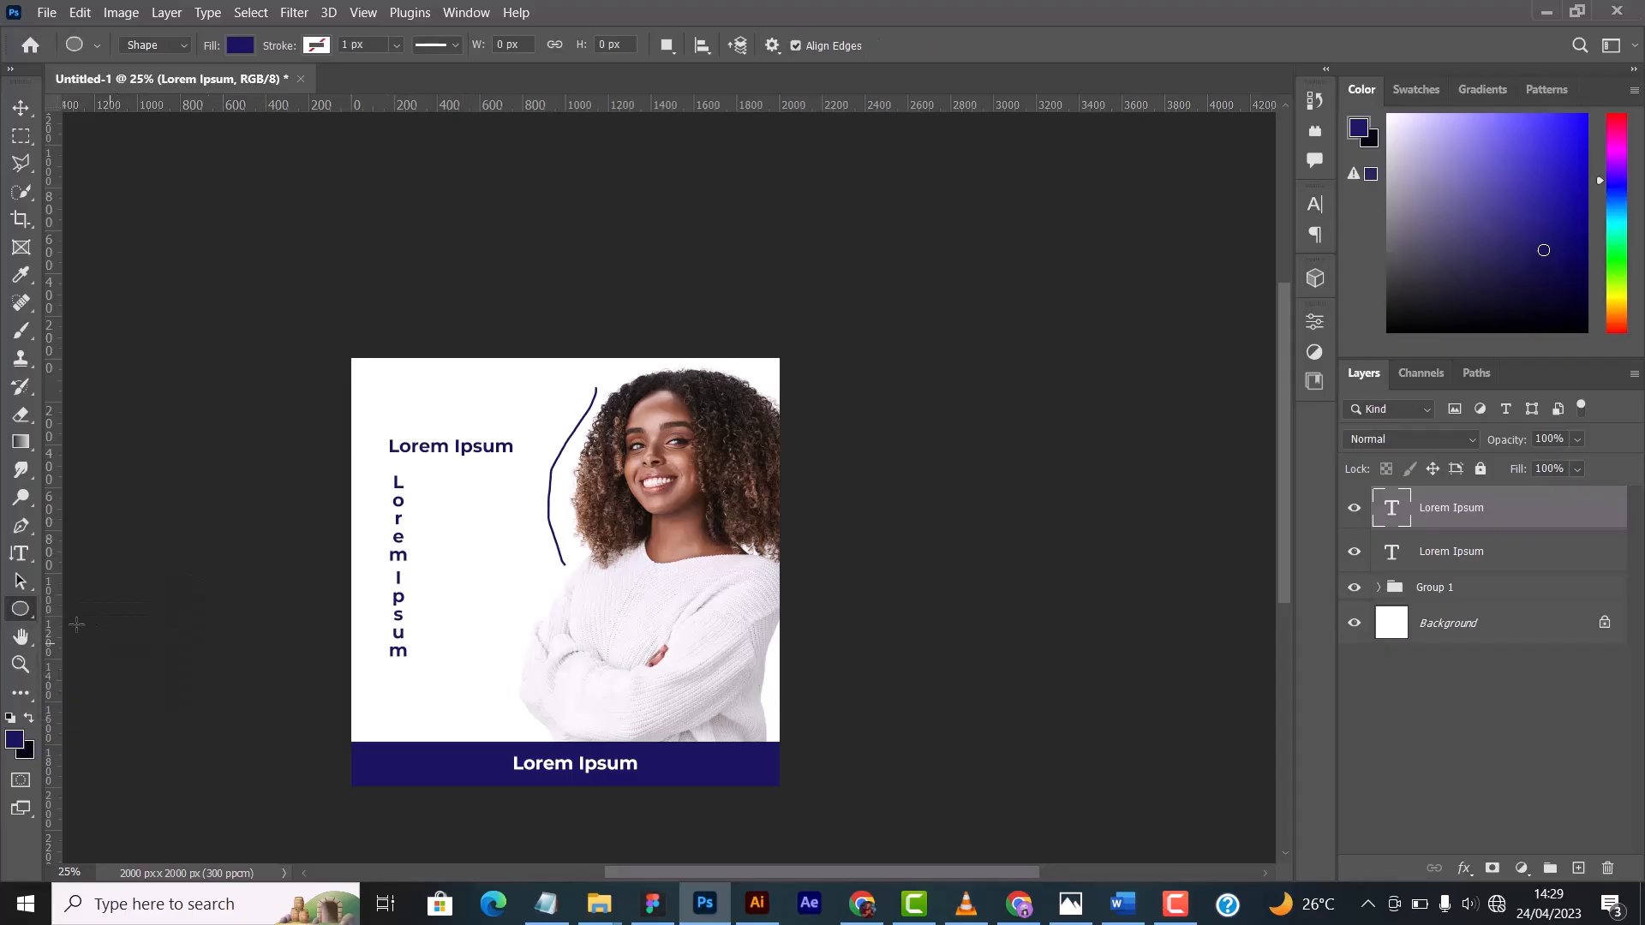
left_click(24, 612)
left_click(79, 647)
- Draw a dark blue circle about 788 px across with the Ellipse Tool and move it beneath the upper horizontal text
right_click(19, 610)
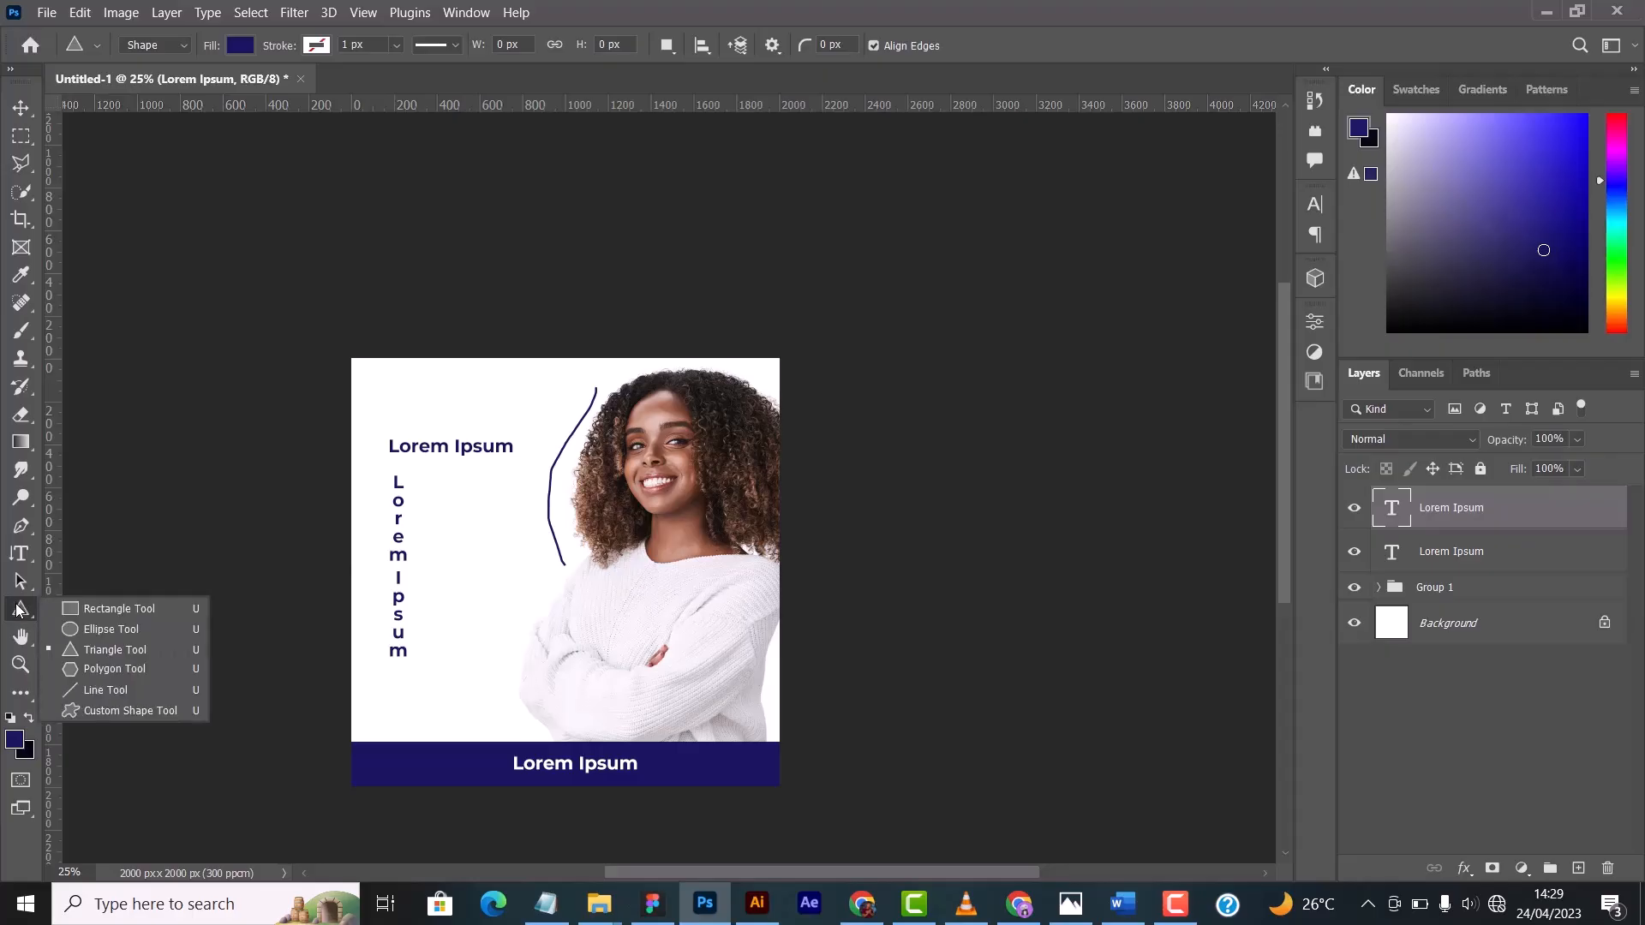
left_click(112, 629)
left_click_drag(464, 481, 746, 649)
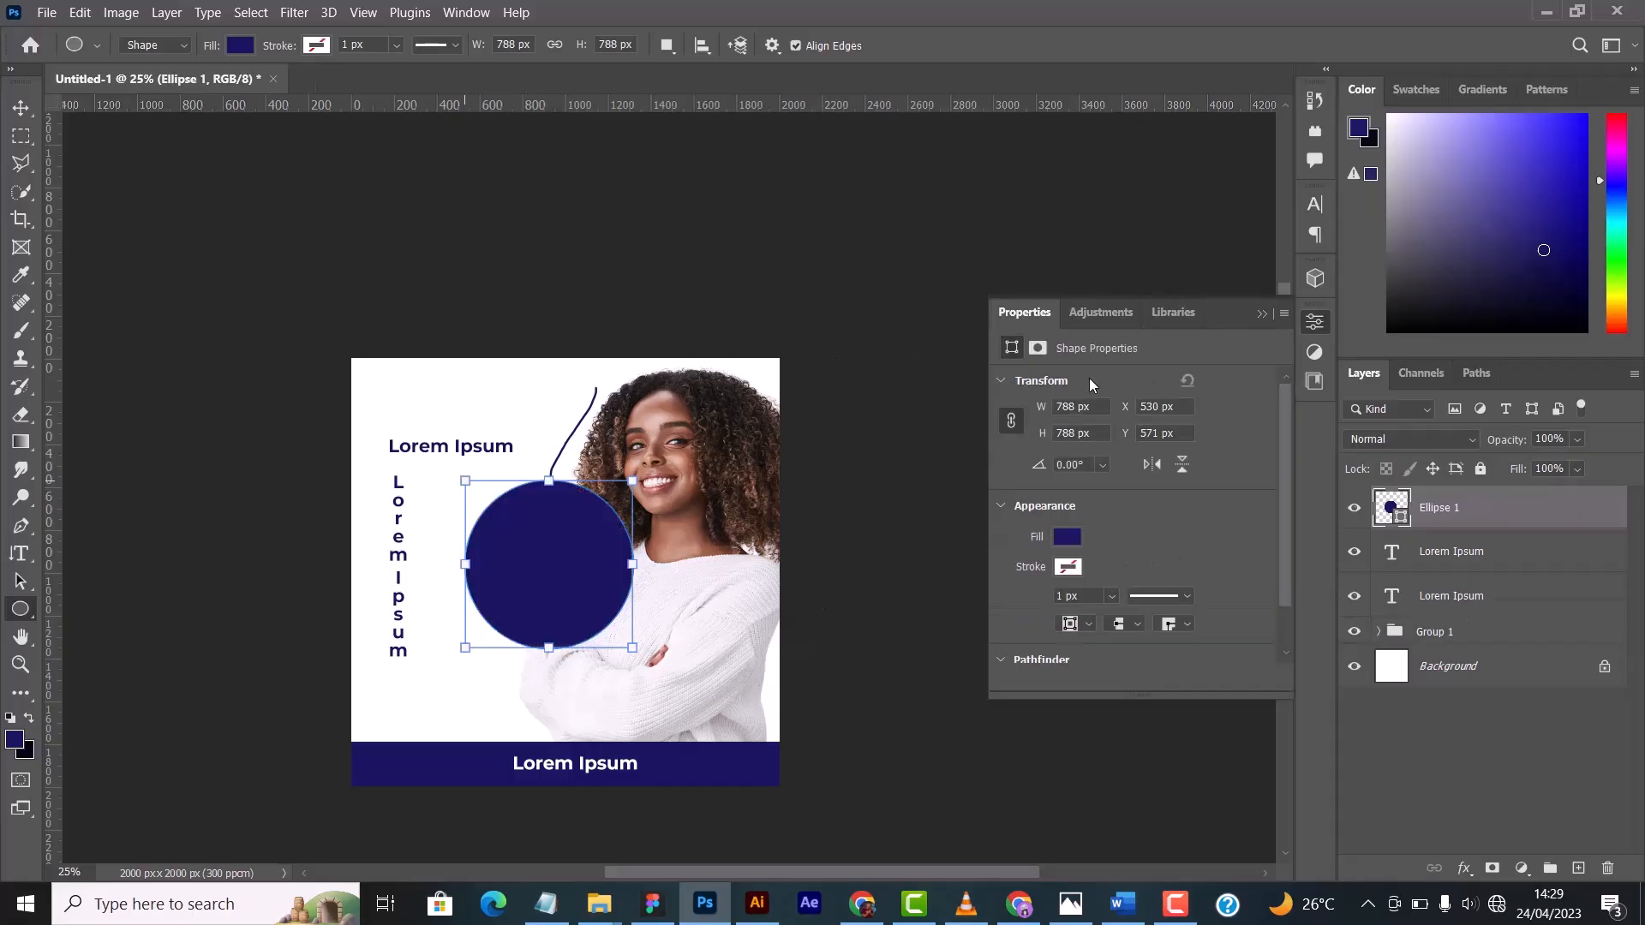
left_click(1263, 314)
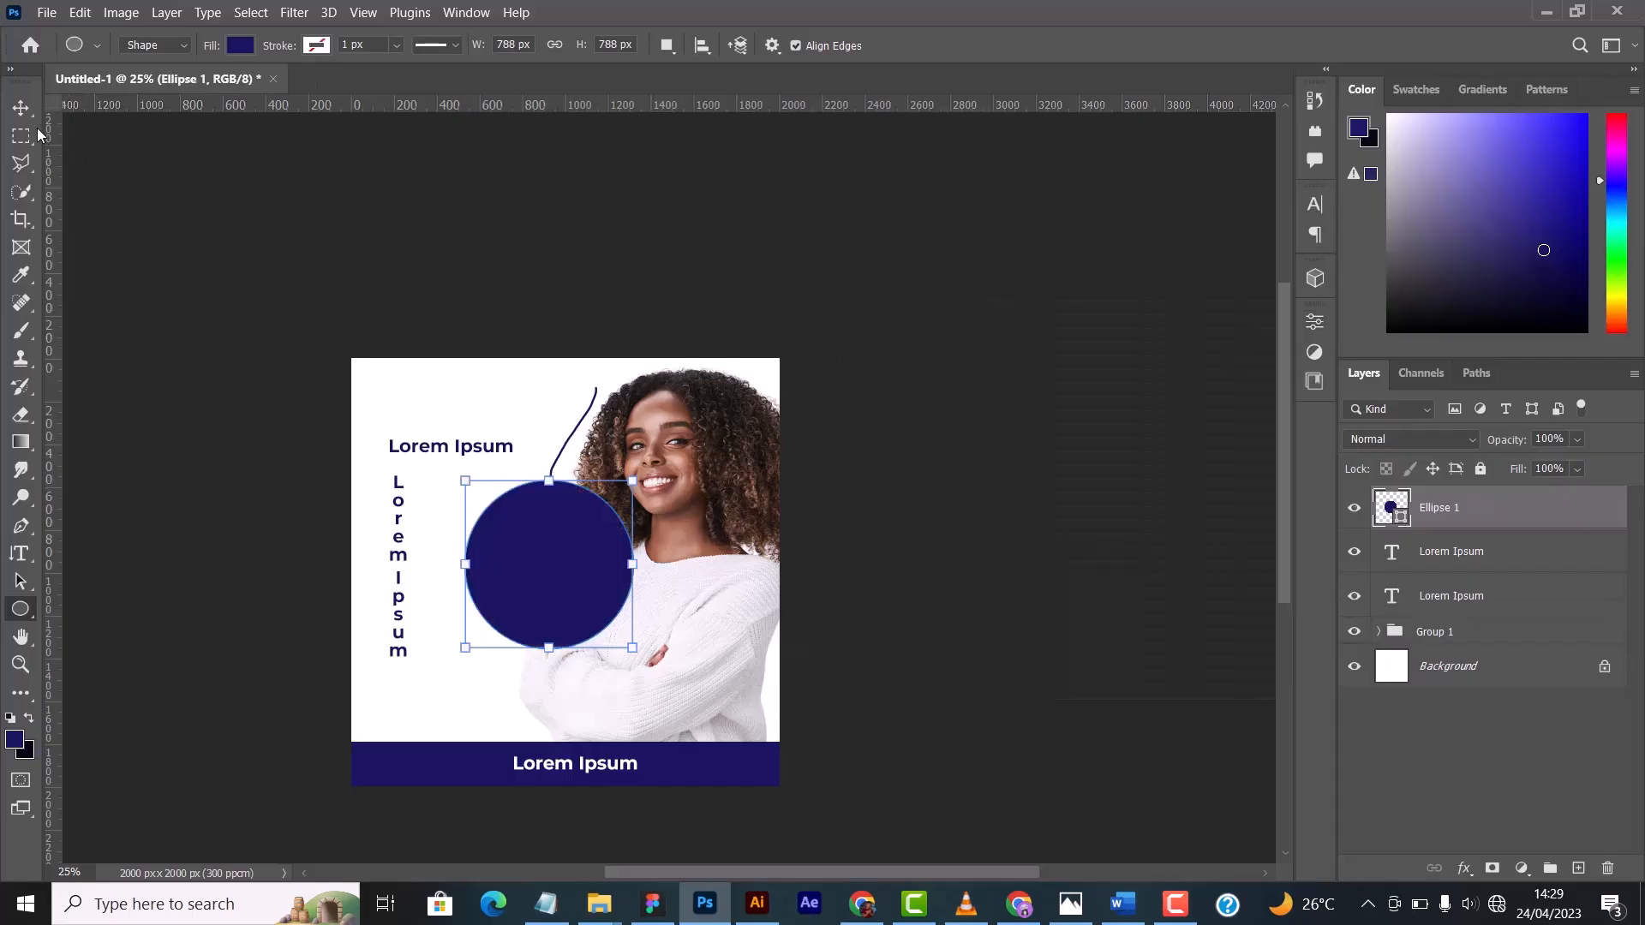
left_click(20, 107)
left_click_drag(576, 587, 495, 552)
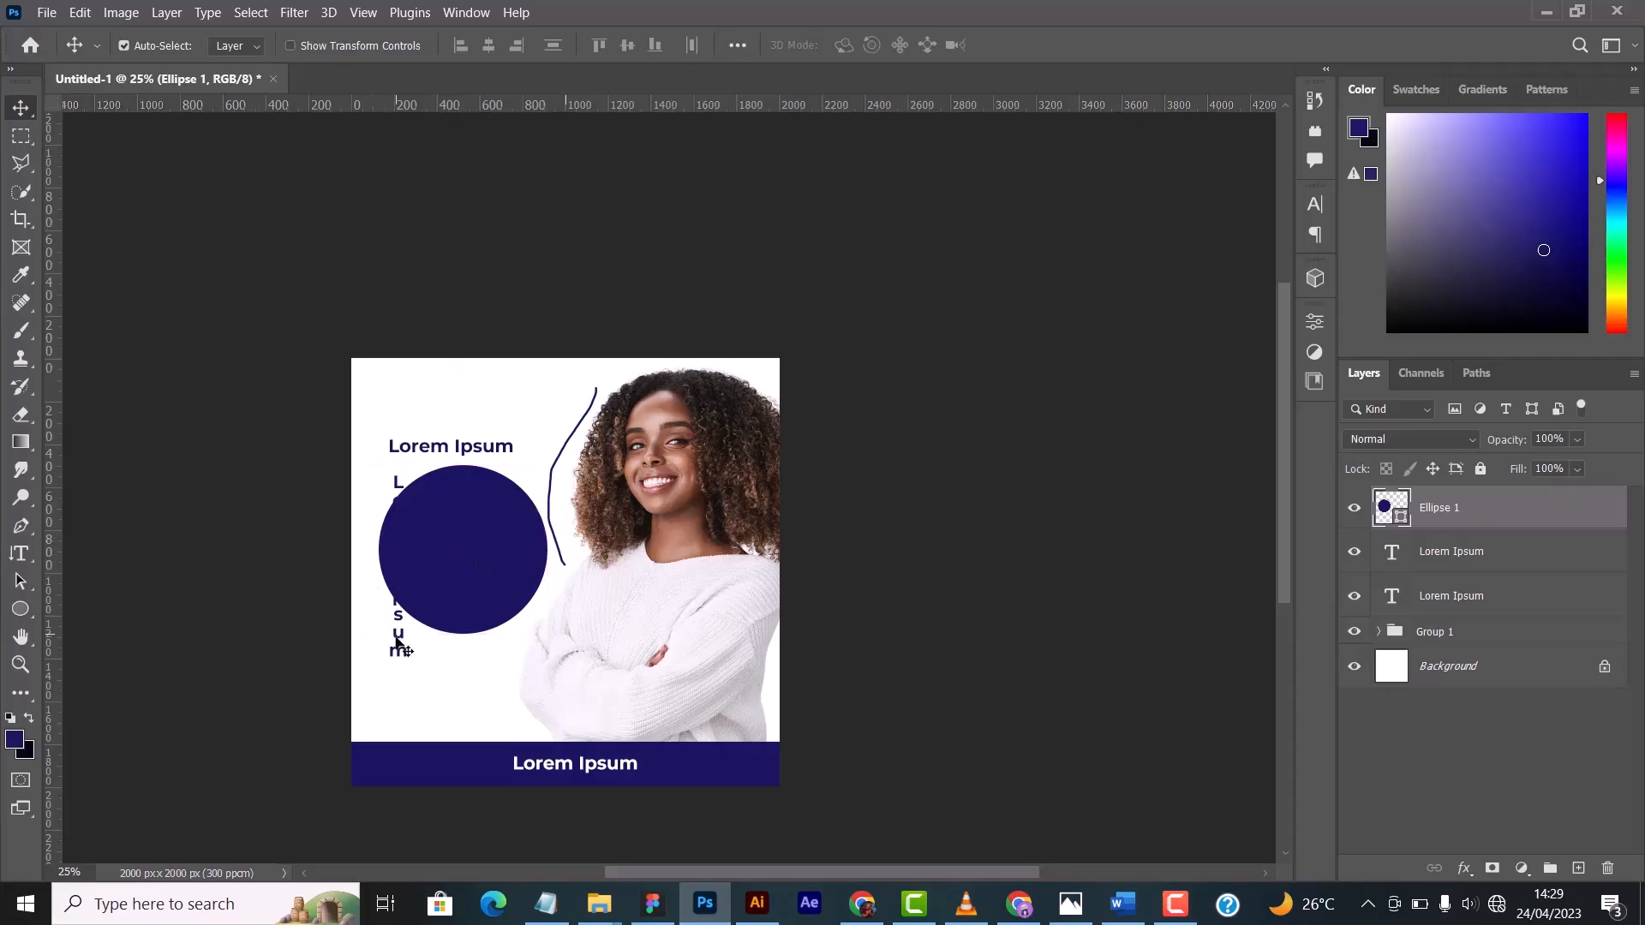
- Delete the vertical Lorem Ipsum text and adjust the layout, moving the horizontal text slightly up and the circle slightly left
left_click_drag(396, 651, 378, 667)
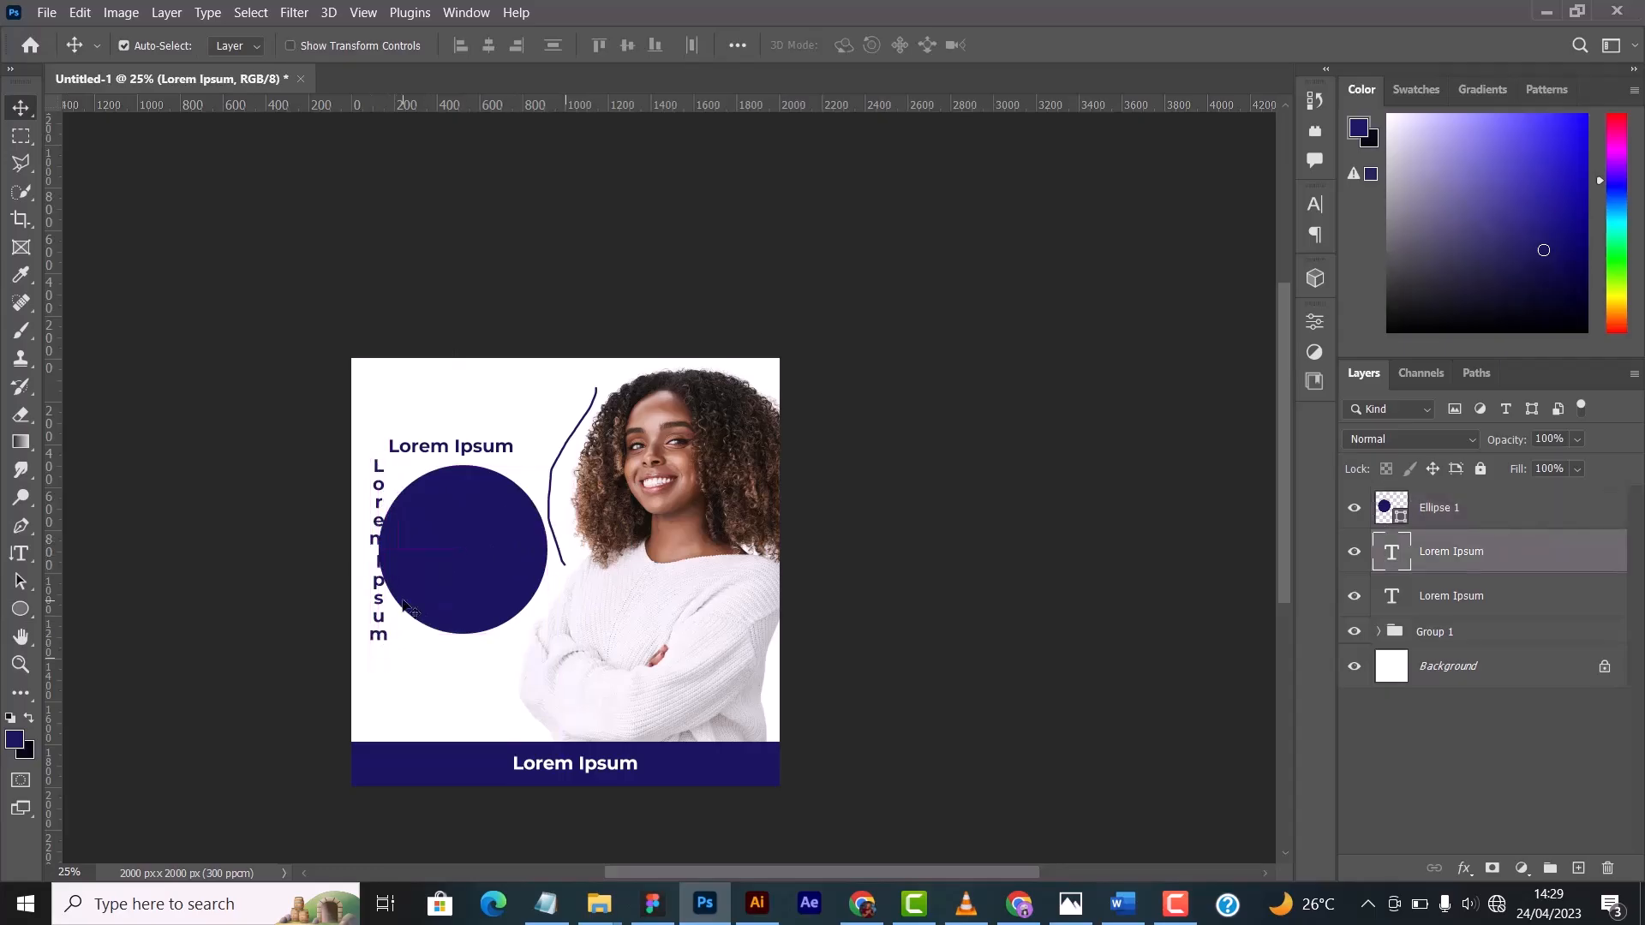
key("Delete")
left_click_drag(450, 432, 451, 421)
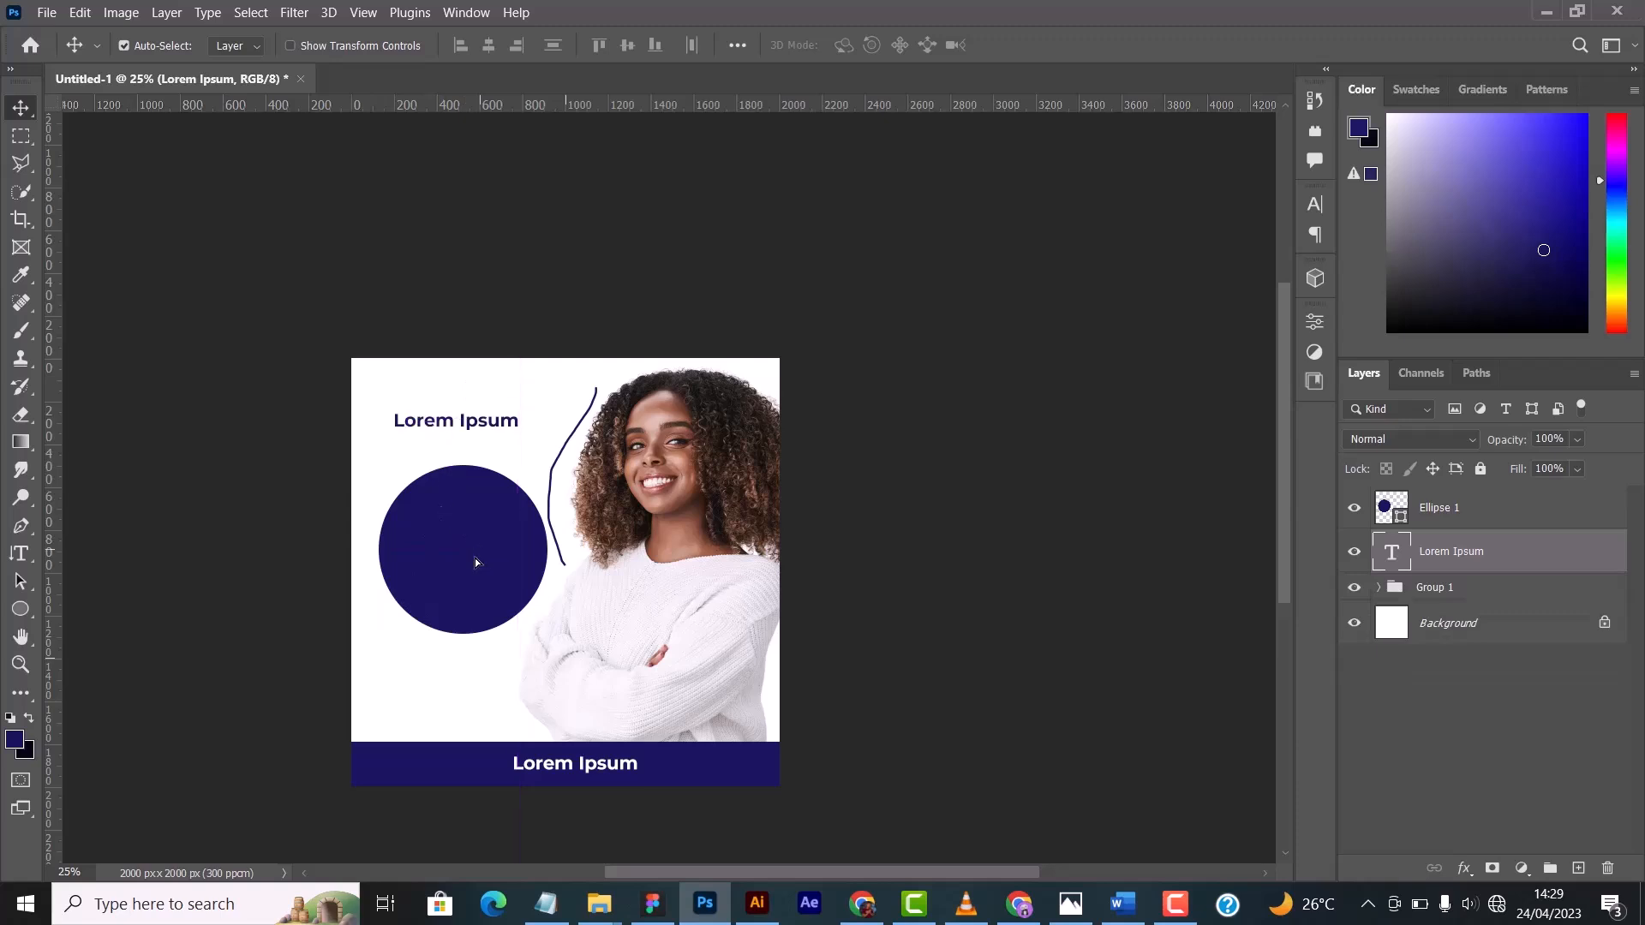
left_click_drag(477, 558, 470, 558)
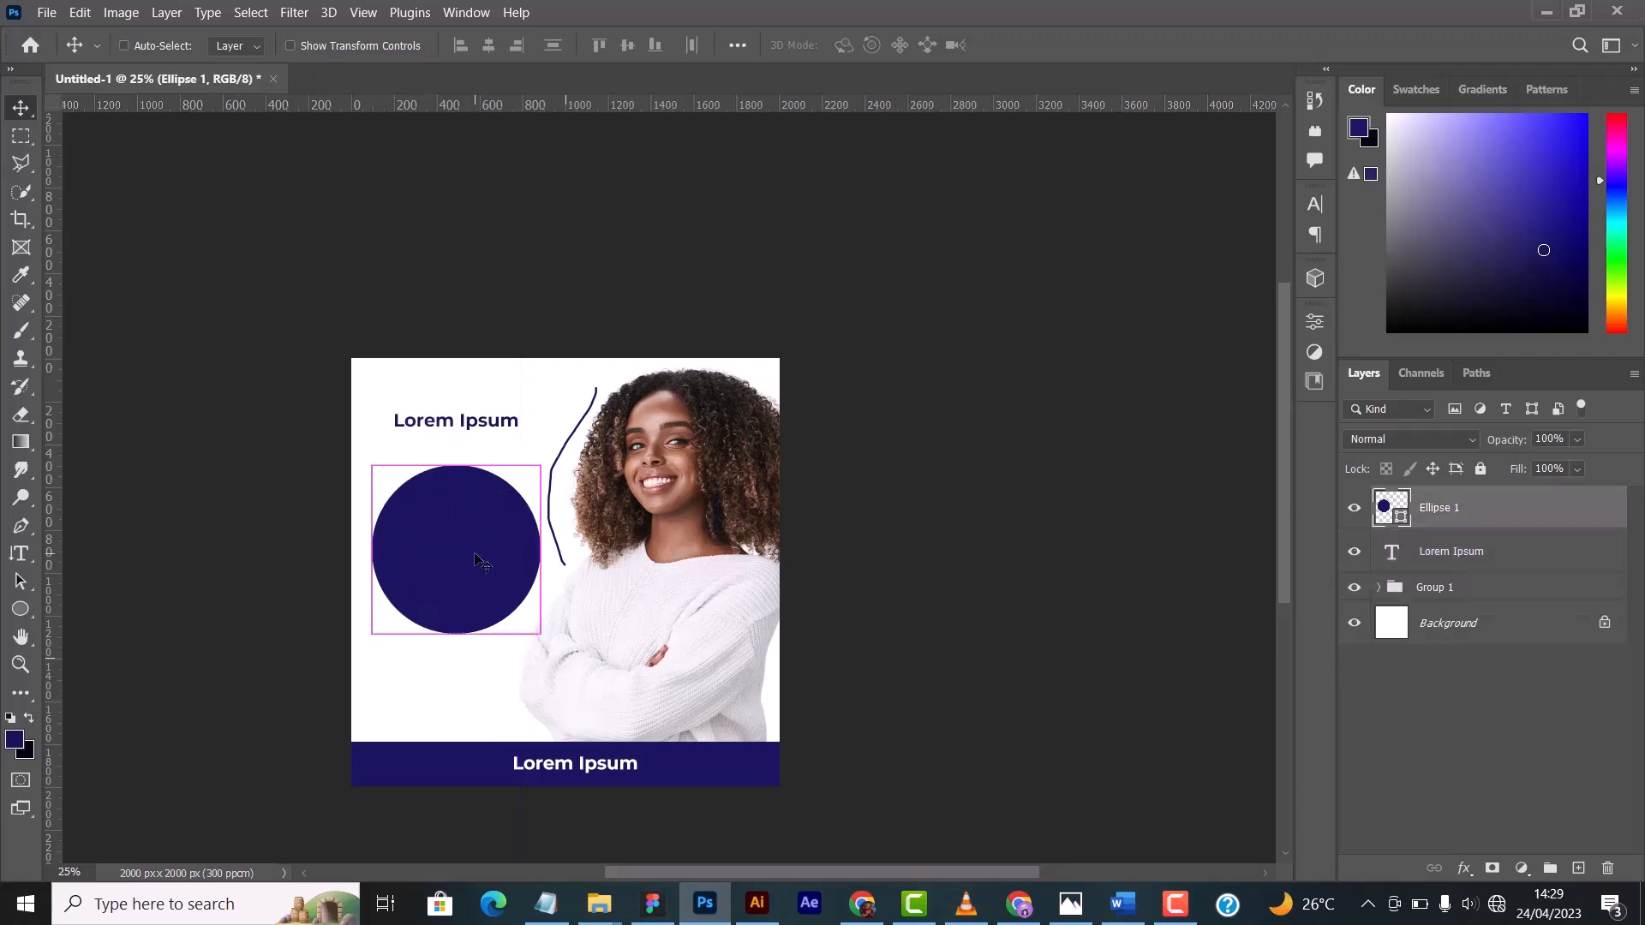
key("ctrl+t")
left_click_drag(455, 489, 457, 536)
left_click_drag(476, 593, 453, 500)
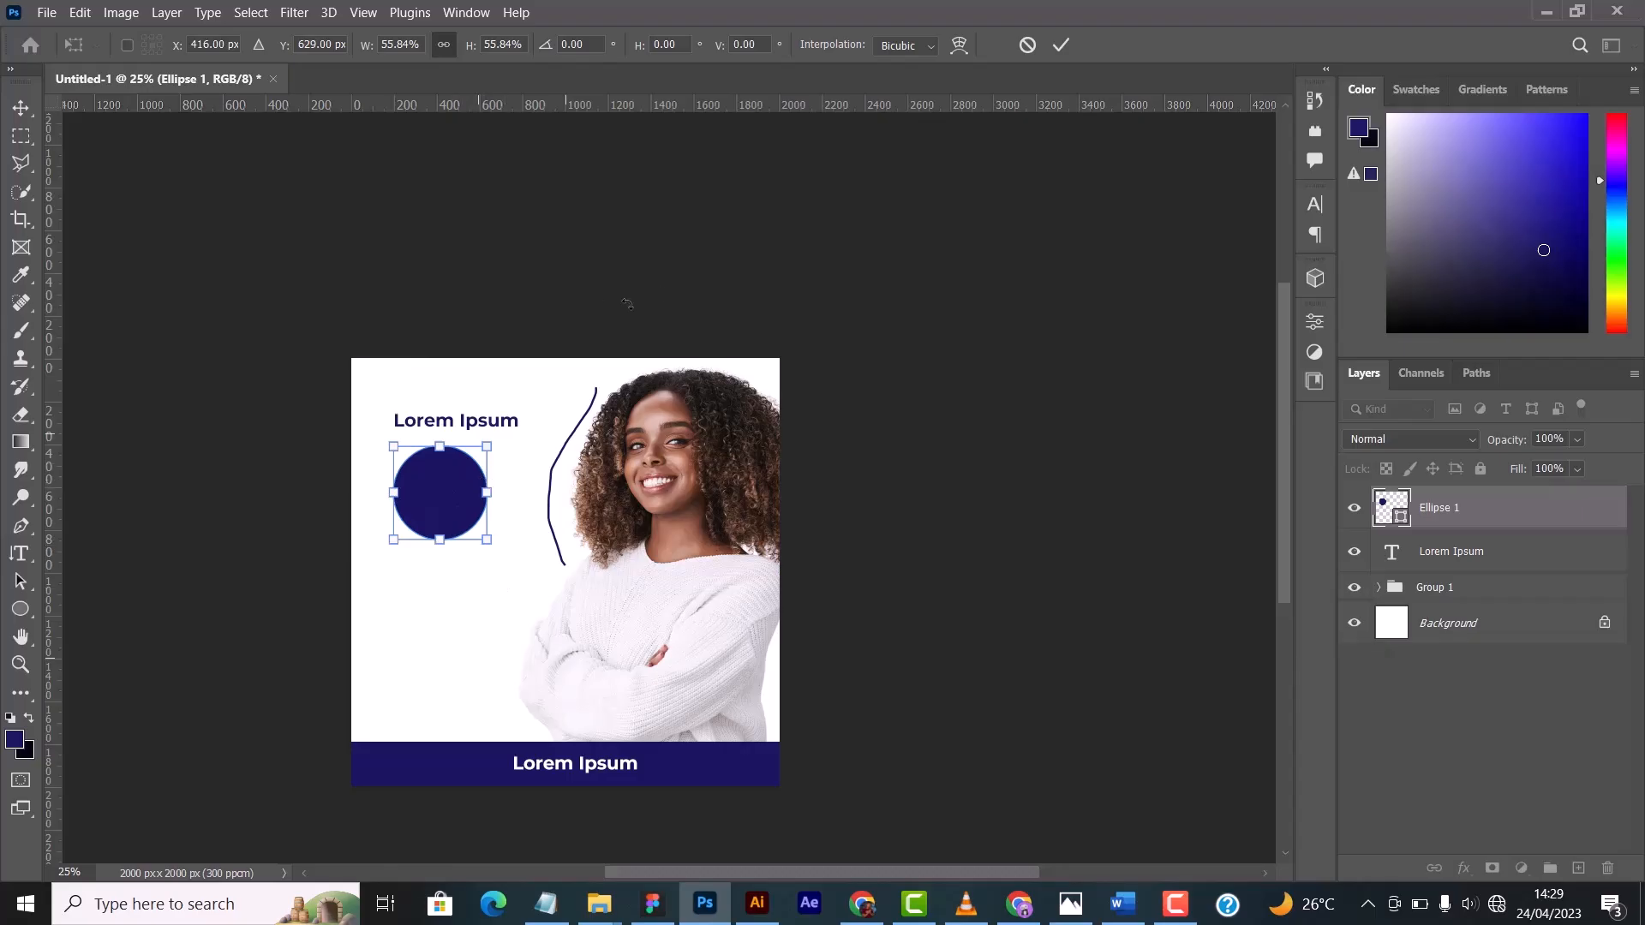
left_click(1028, 46)
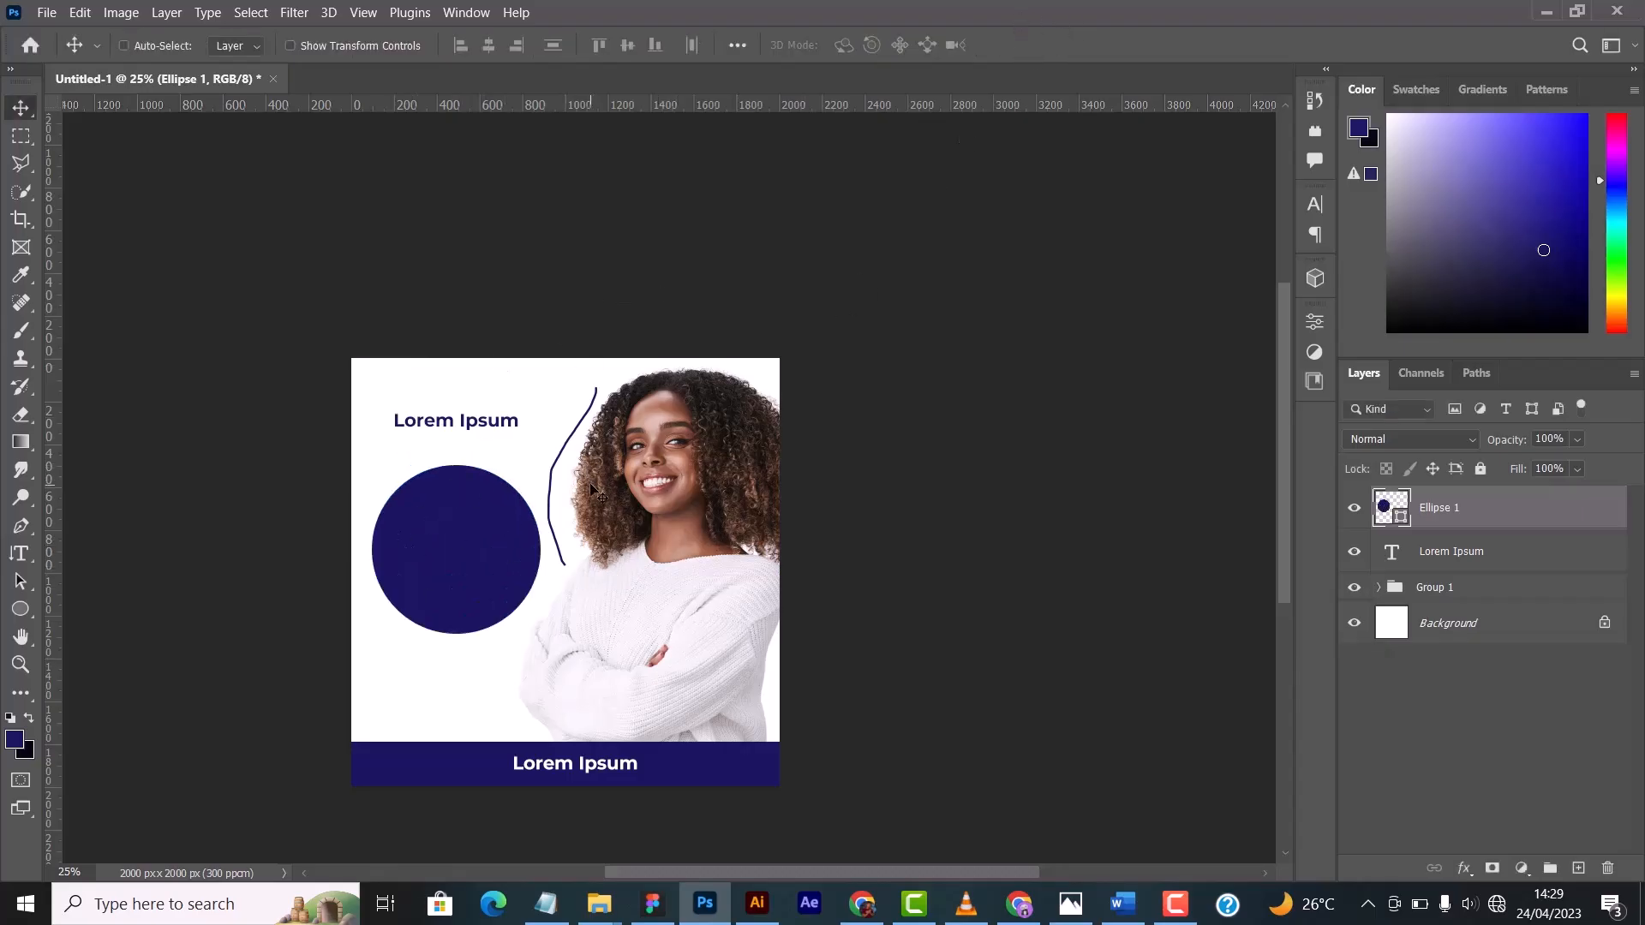
- Scale the circle down to about 282 px across and place it directly beneath the start of the horizontal text
key("ctrl")
key("ctrl+t")
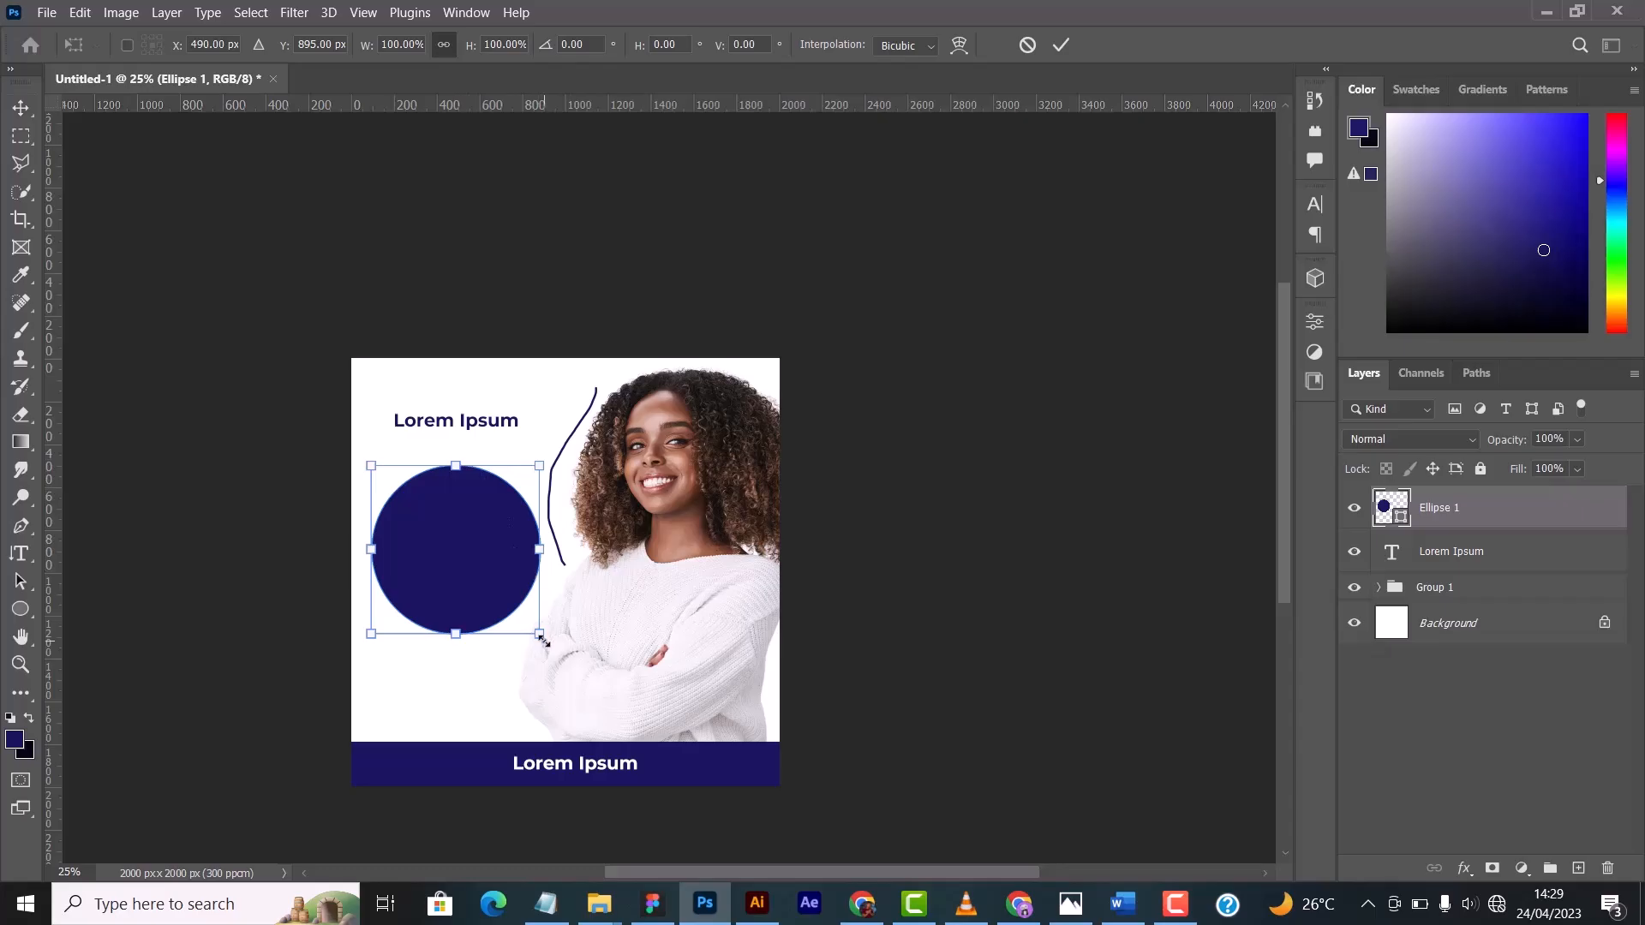
left_click_drag(541, 639, 431, 508)
left_click(1061, 44)
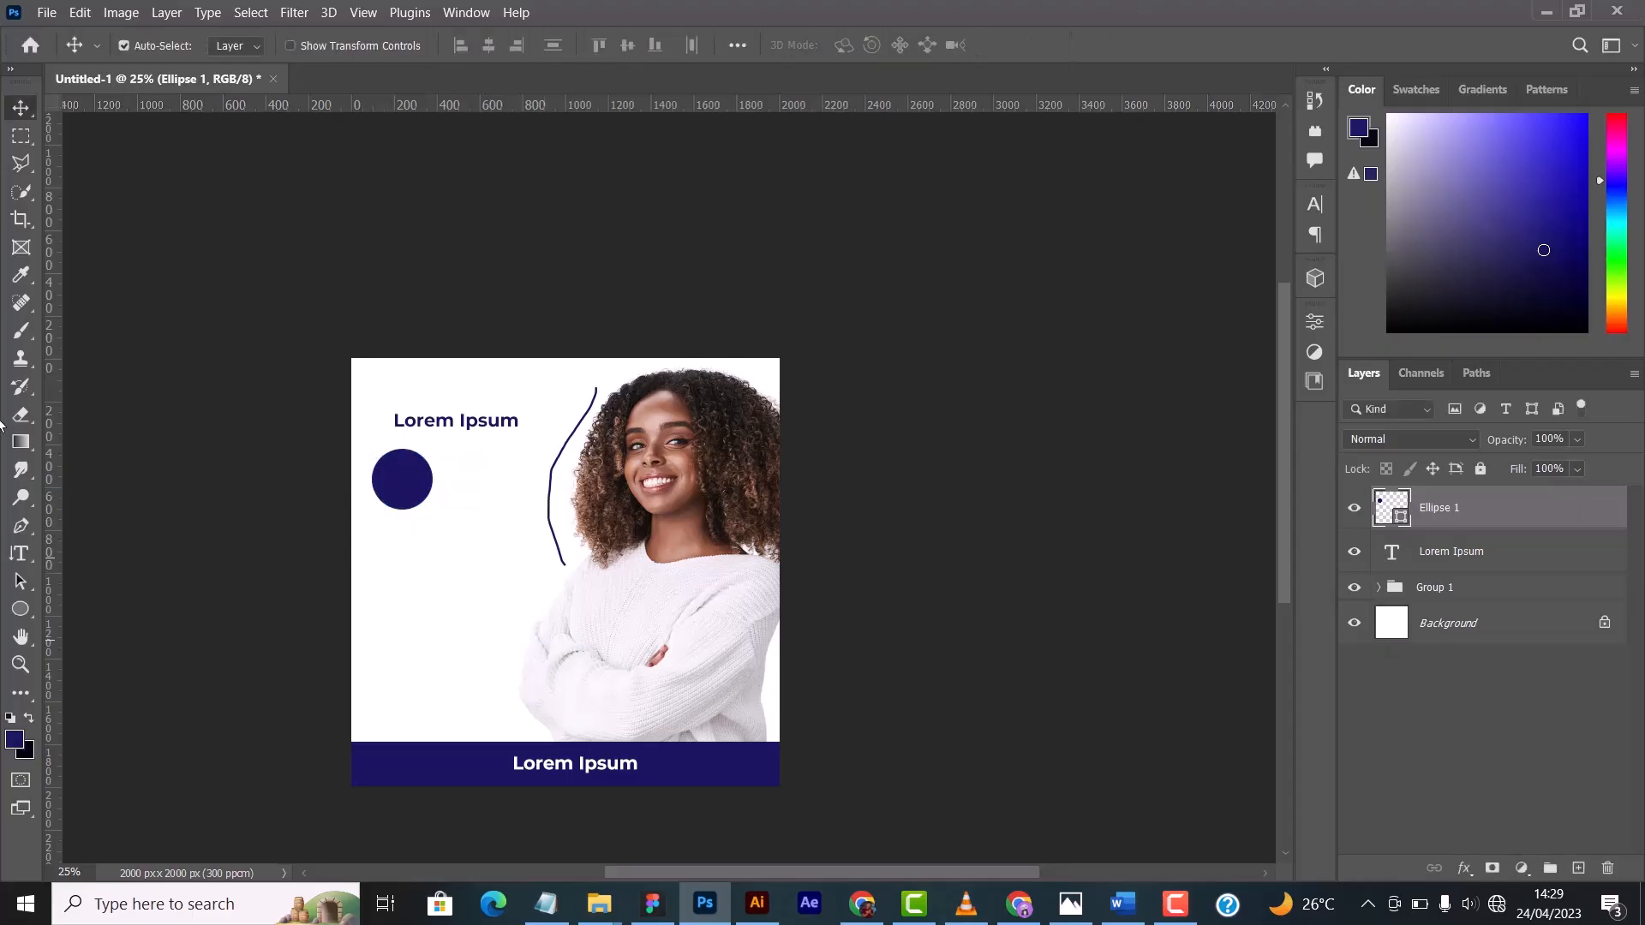
left_click_drag(421, 470, 442, 468)
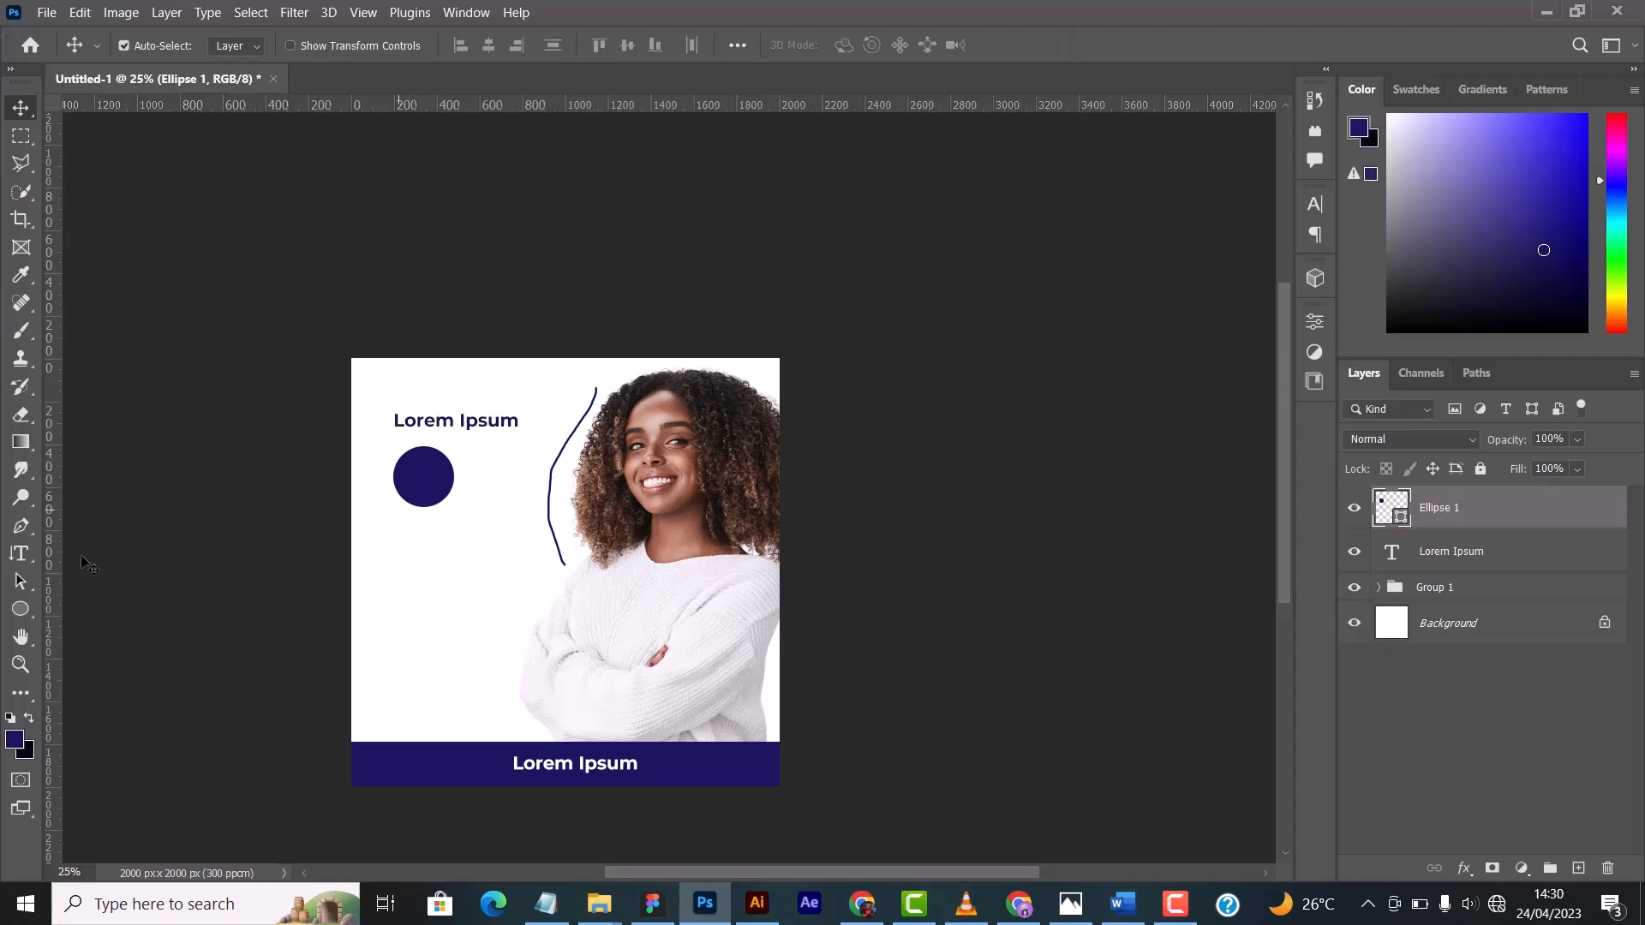
- Draw a small dark blue triangle about 180 x 156 px beneath the circle with the Triangle Tool
left_click(18, 613)
left_click(105, 632)
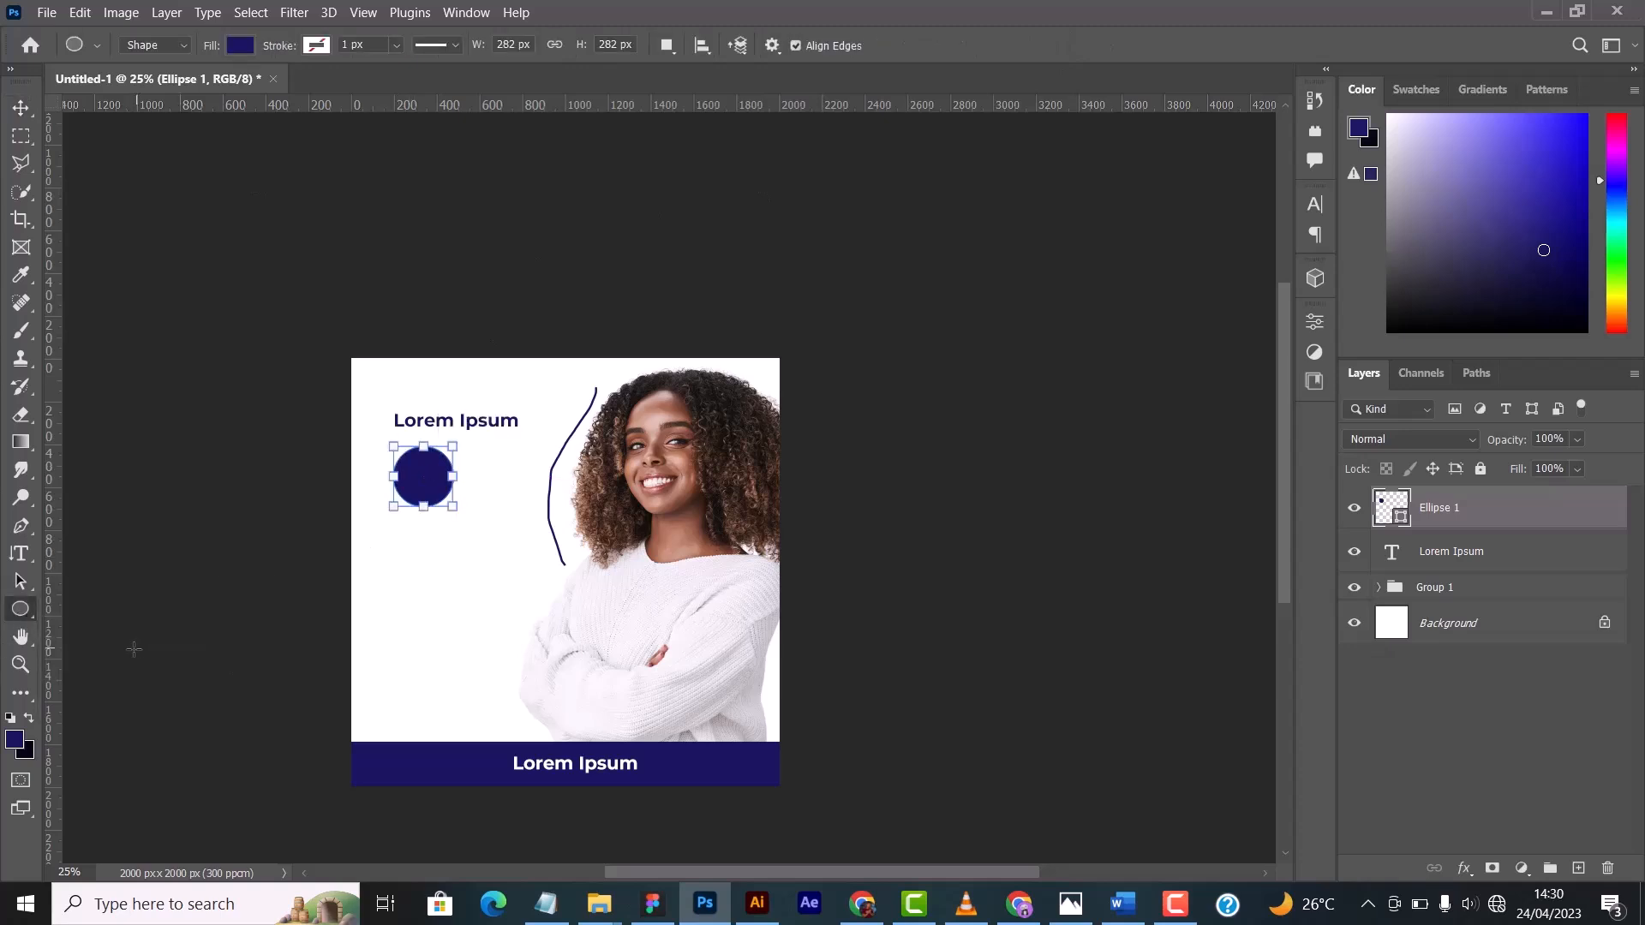
left_click(18, 610)
left_click(95, 649)
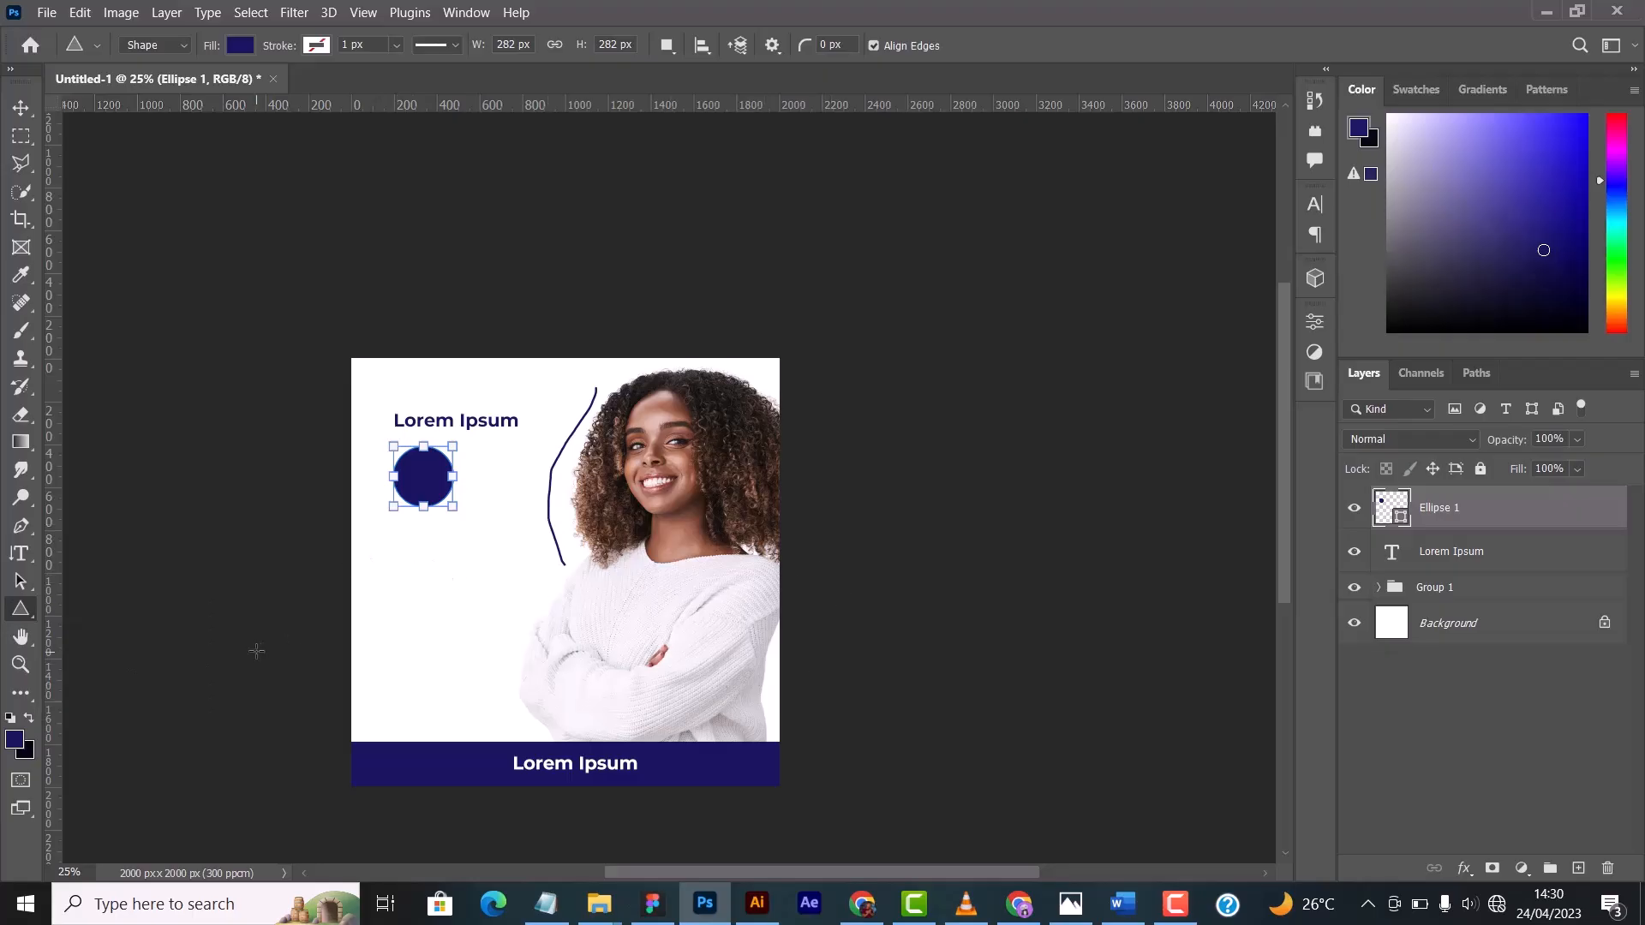
left_click_drag(409, 569, 449, 602)
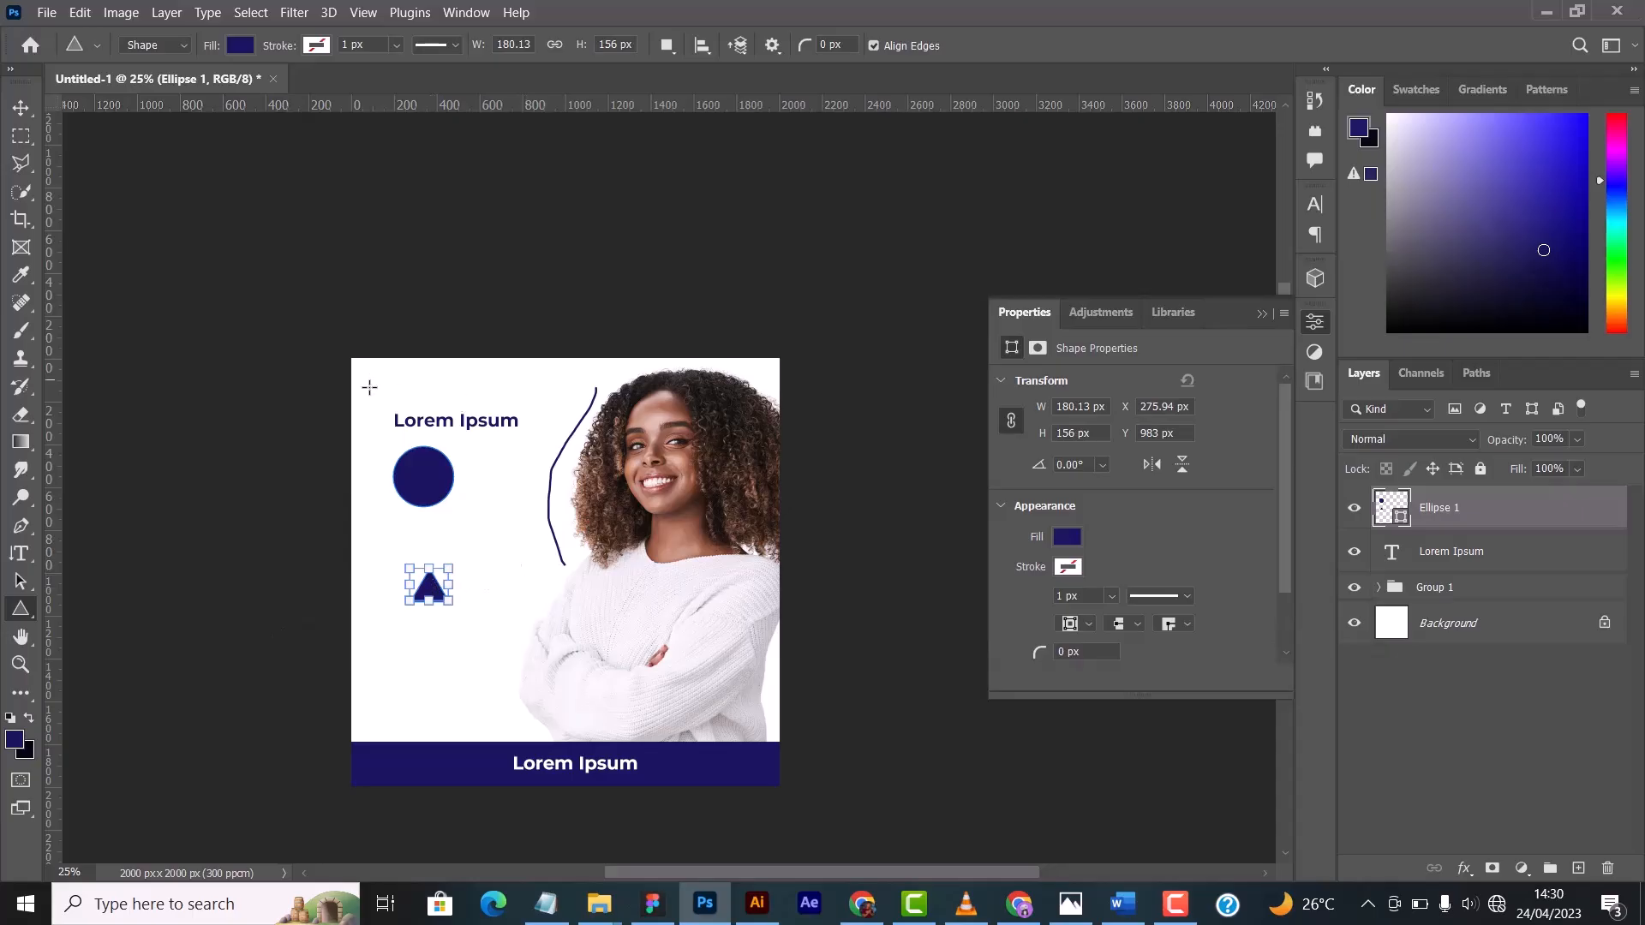
left_click(20, 108)
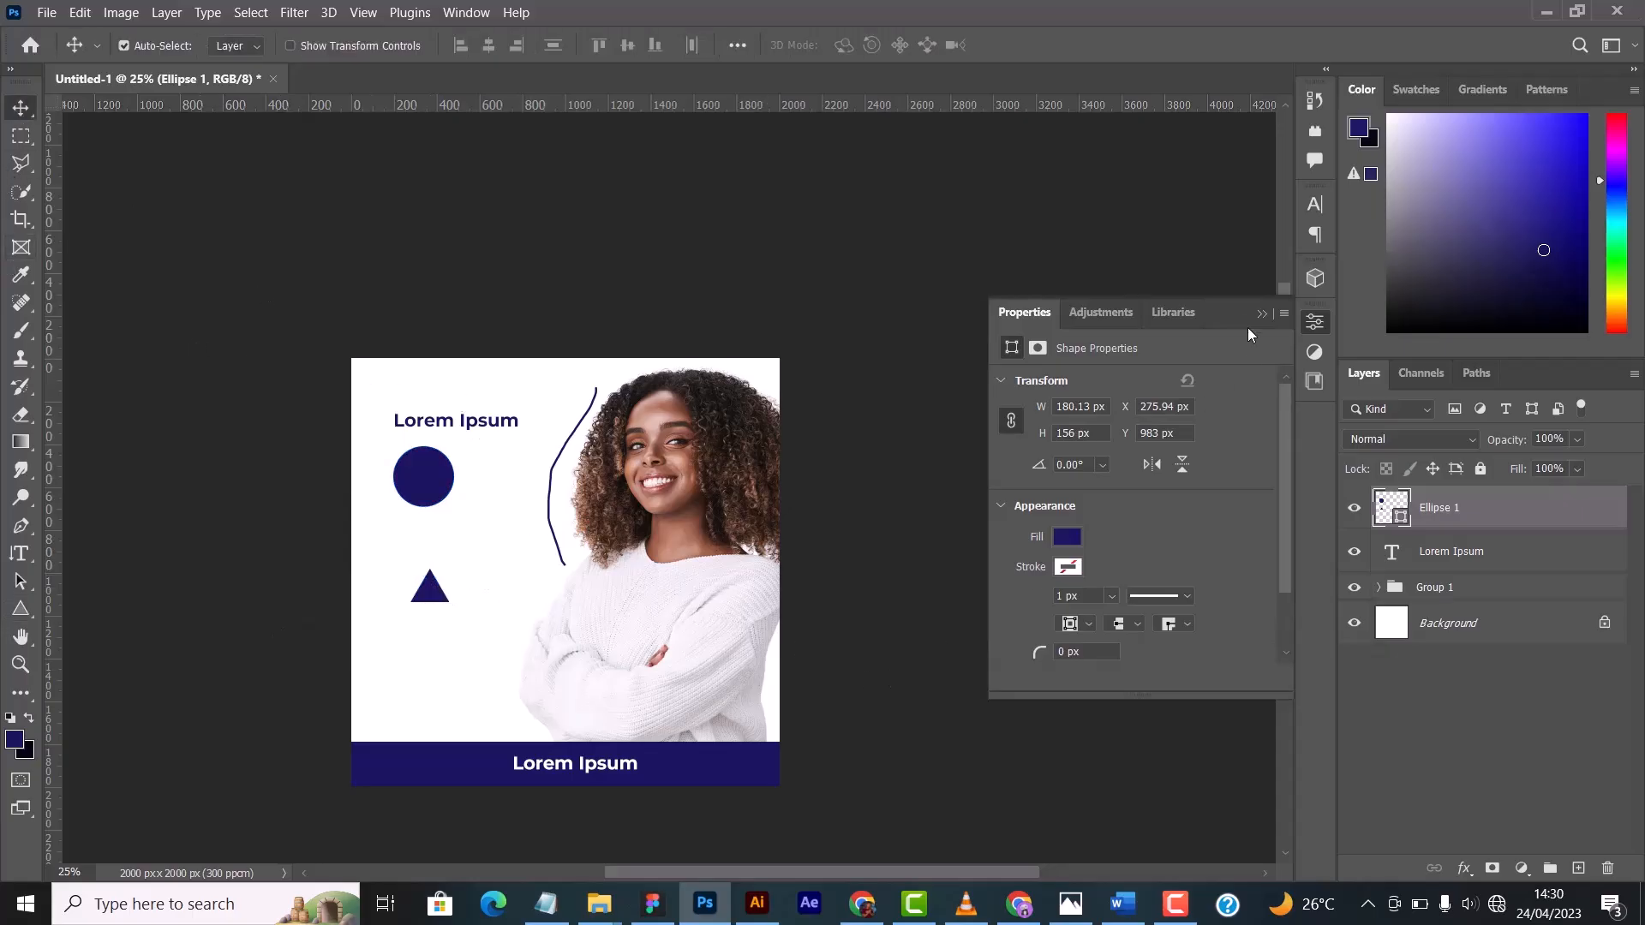
- Draw a five-sided dark blue polygon about 342 x 326 px between the circle and the triangle, offset to their right
left_click(21, 608)
left_click(115, 668)
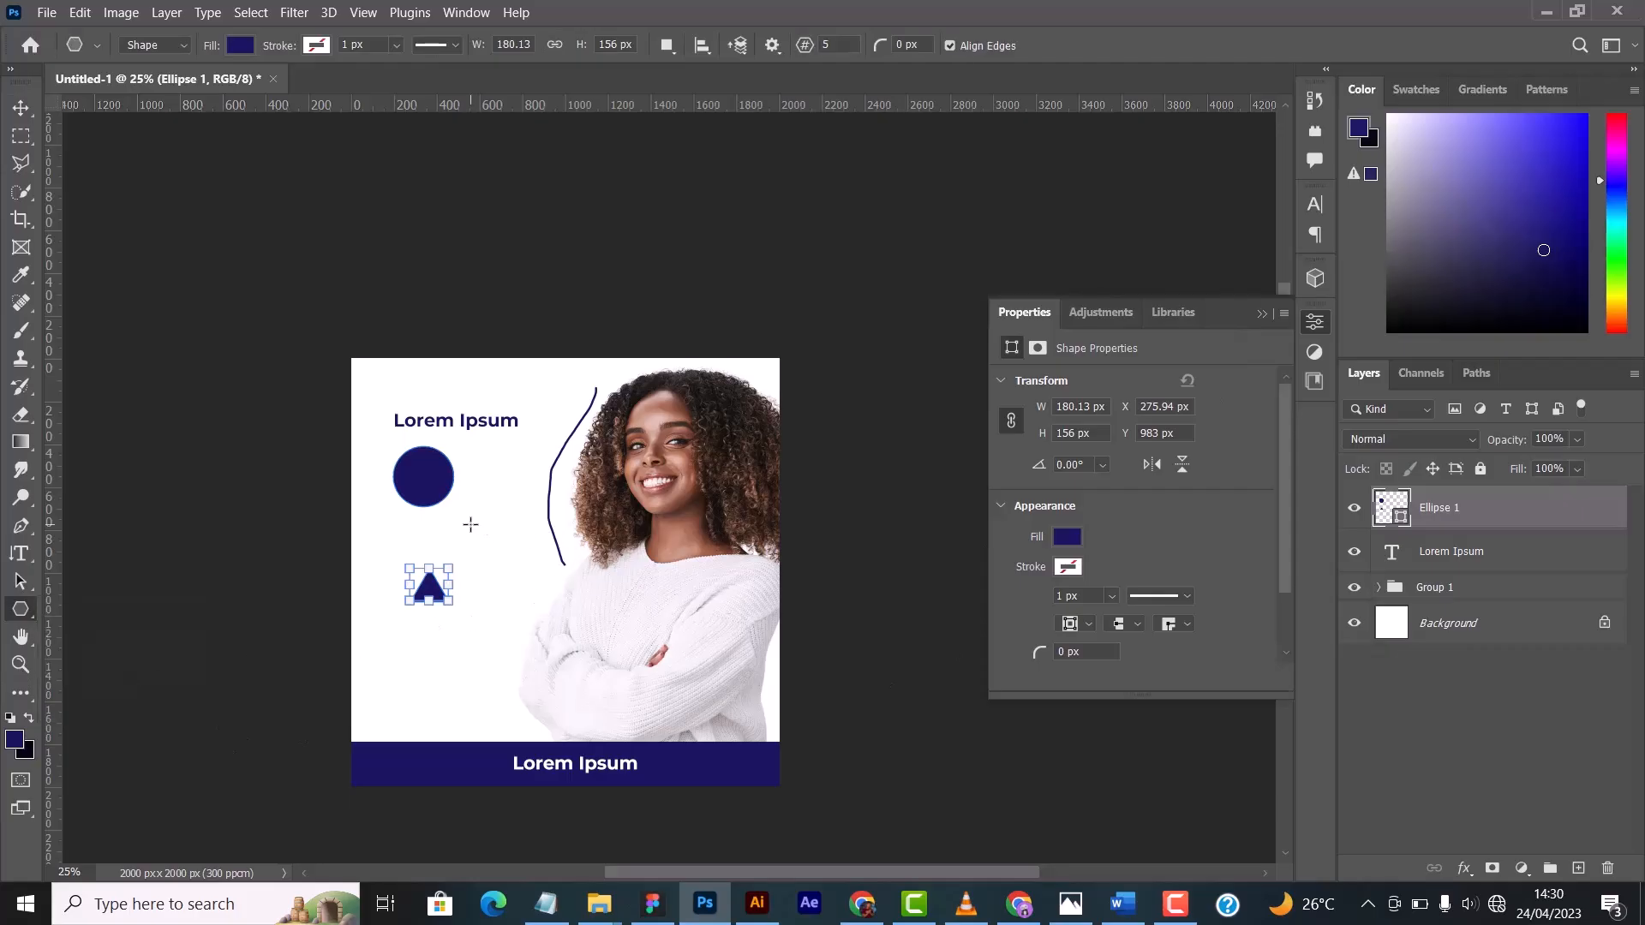
left_click(1261, 313)
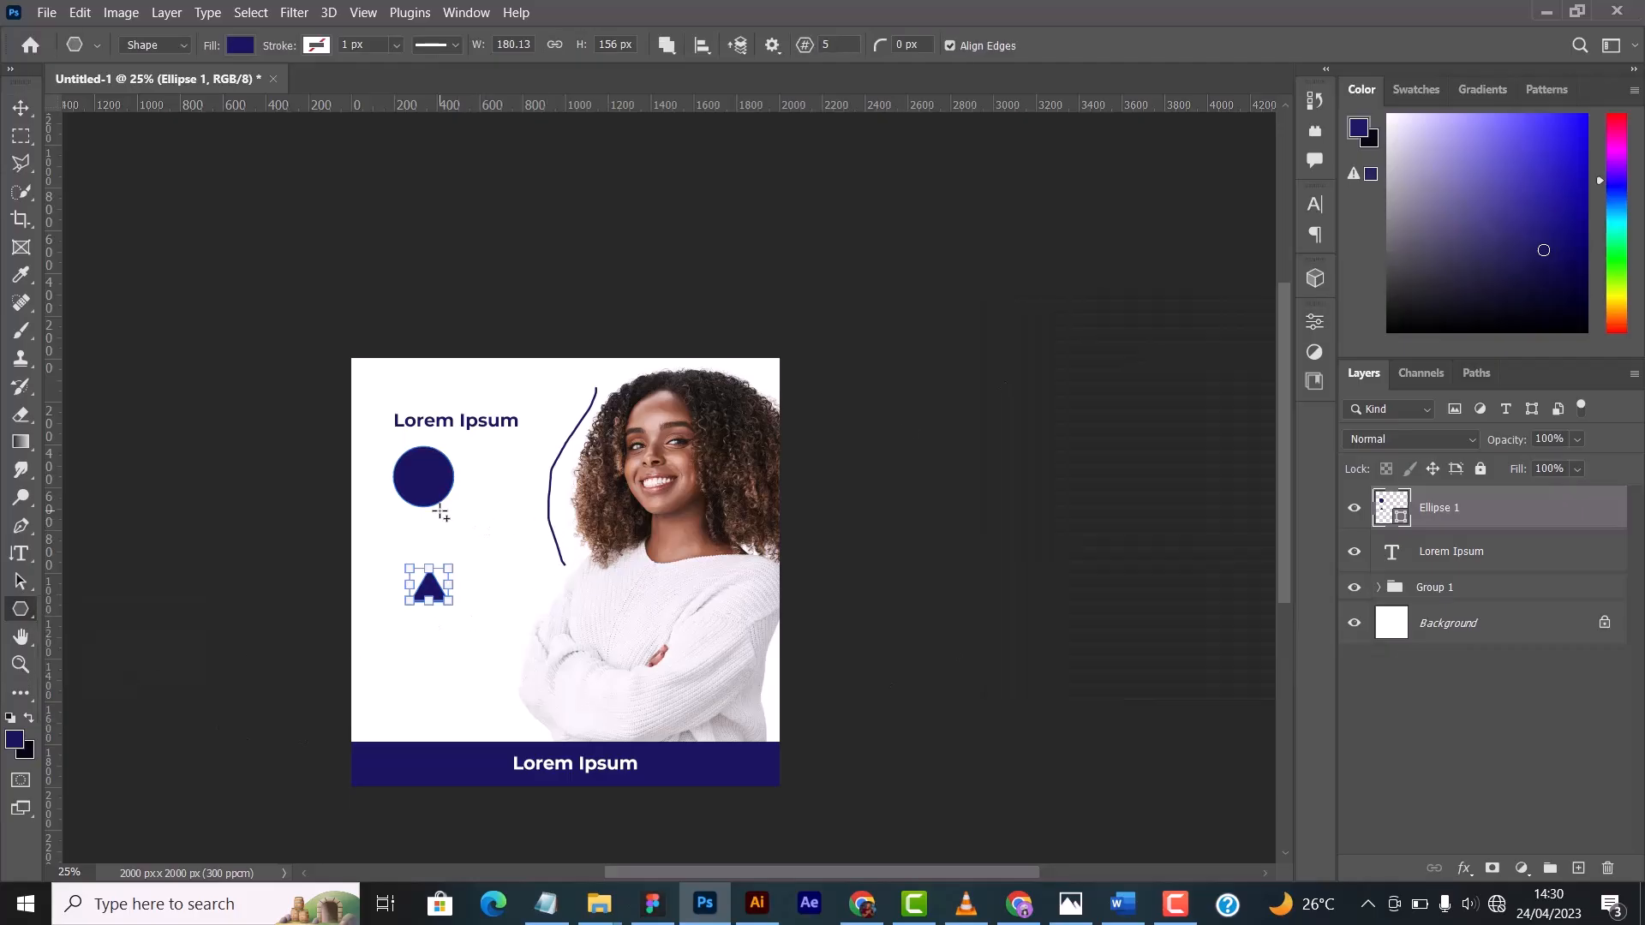
left_click_drag(442, 509, 516, 580)
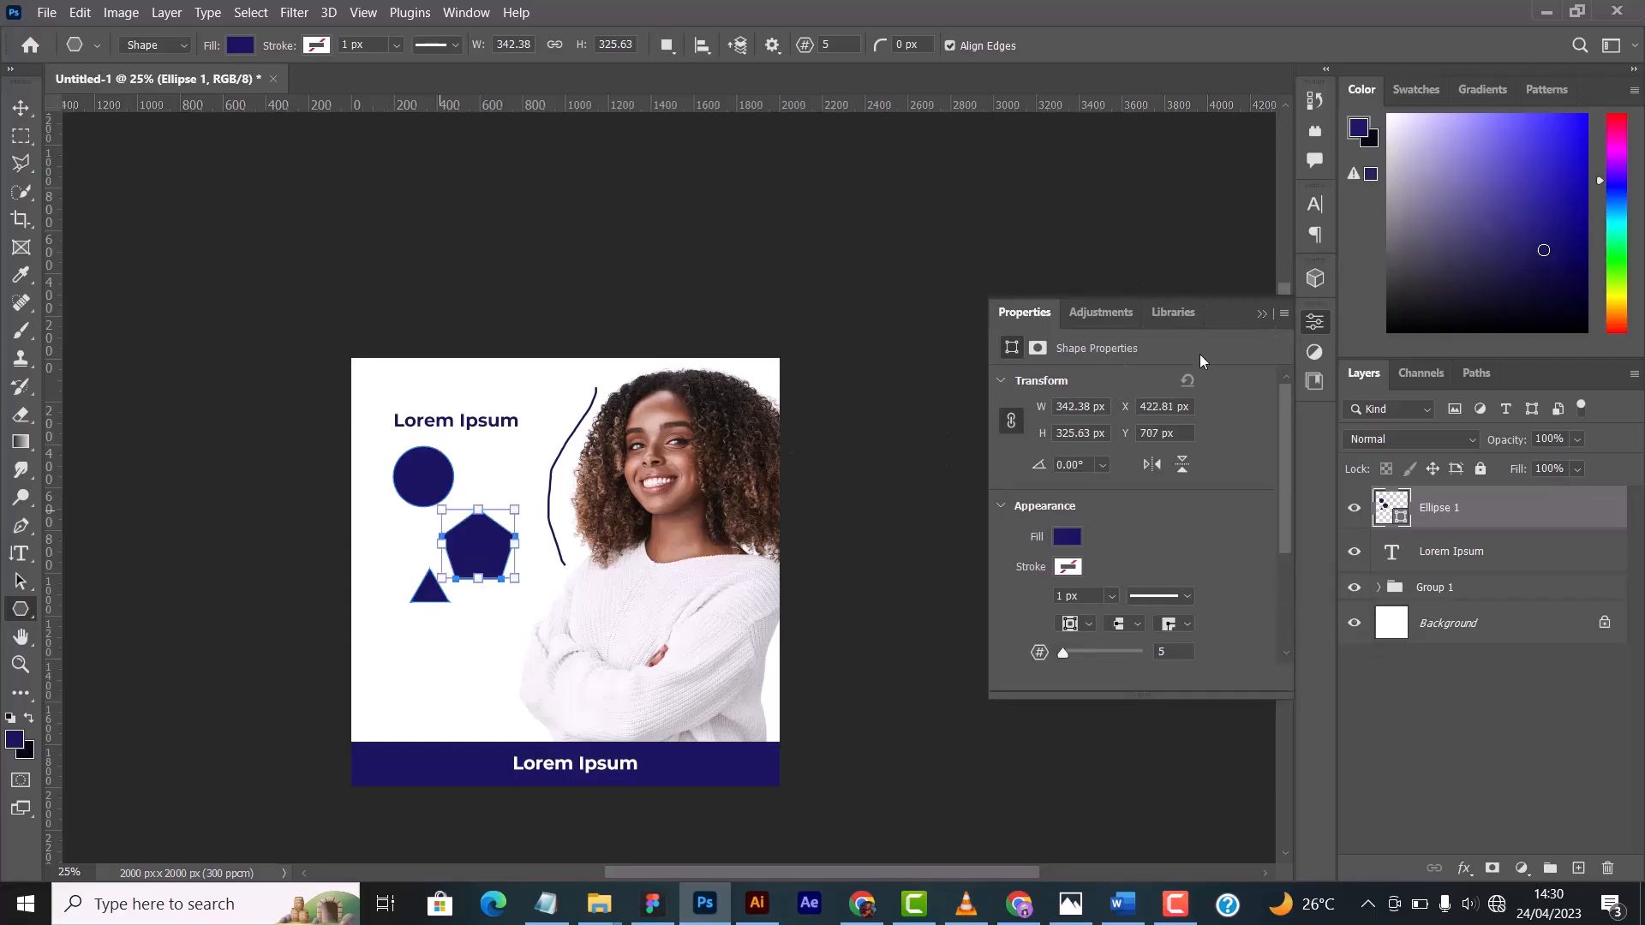
left_click(21, 107)
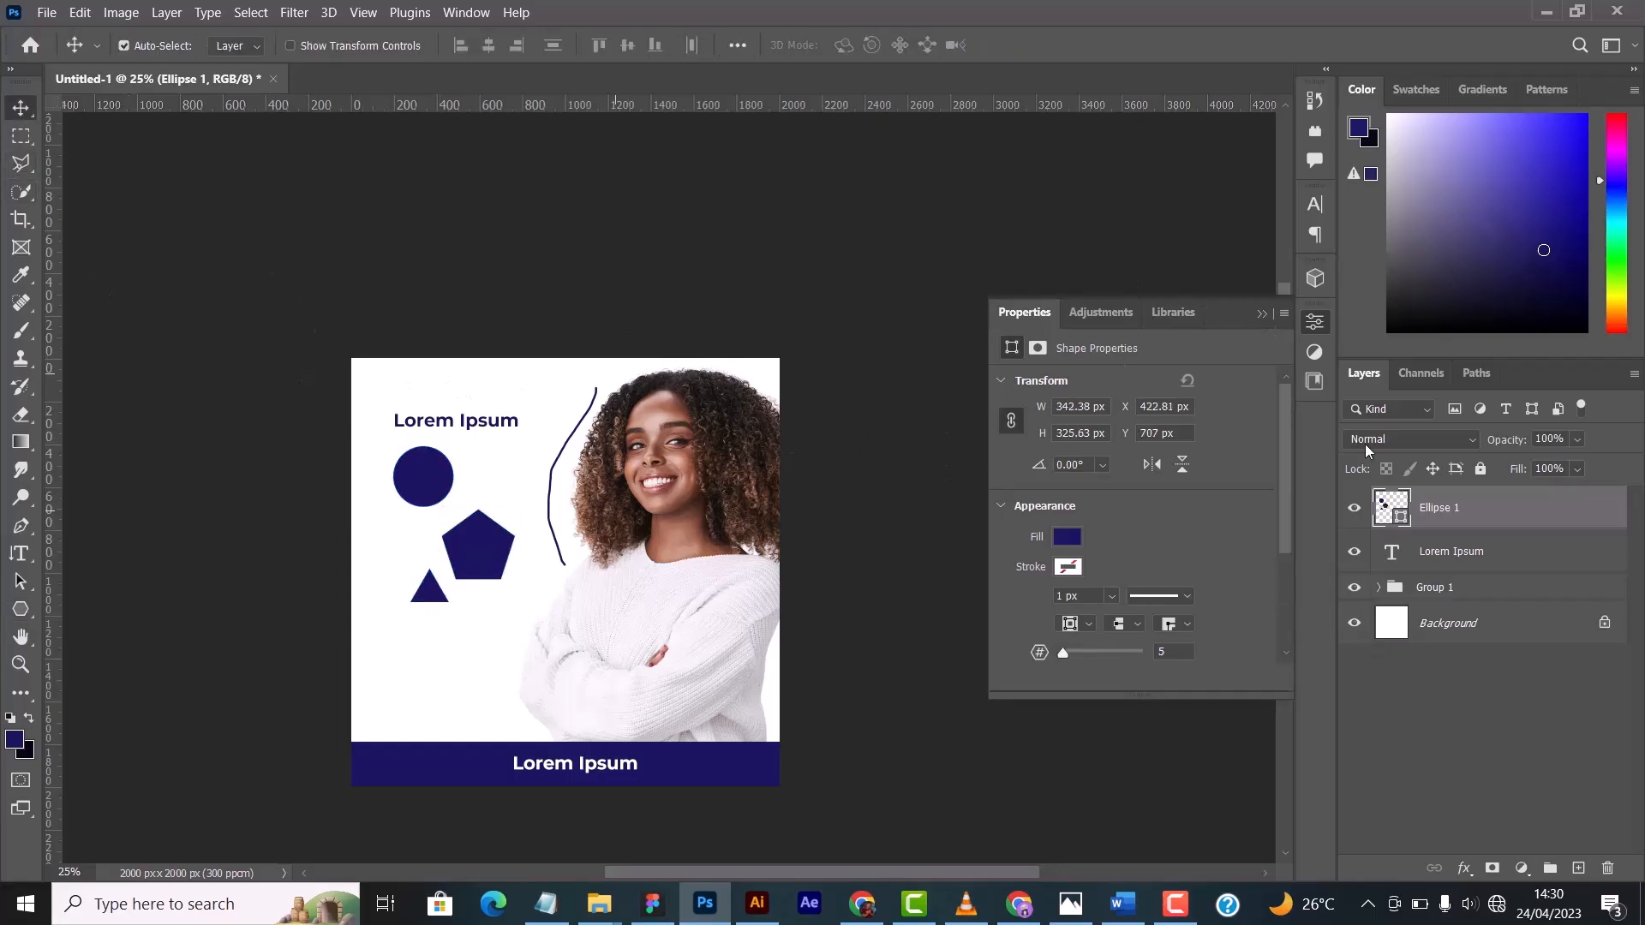
left_click(1261, 315)
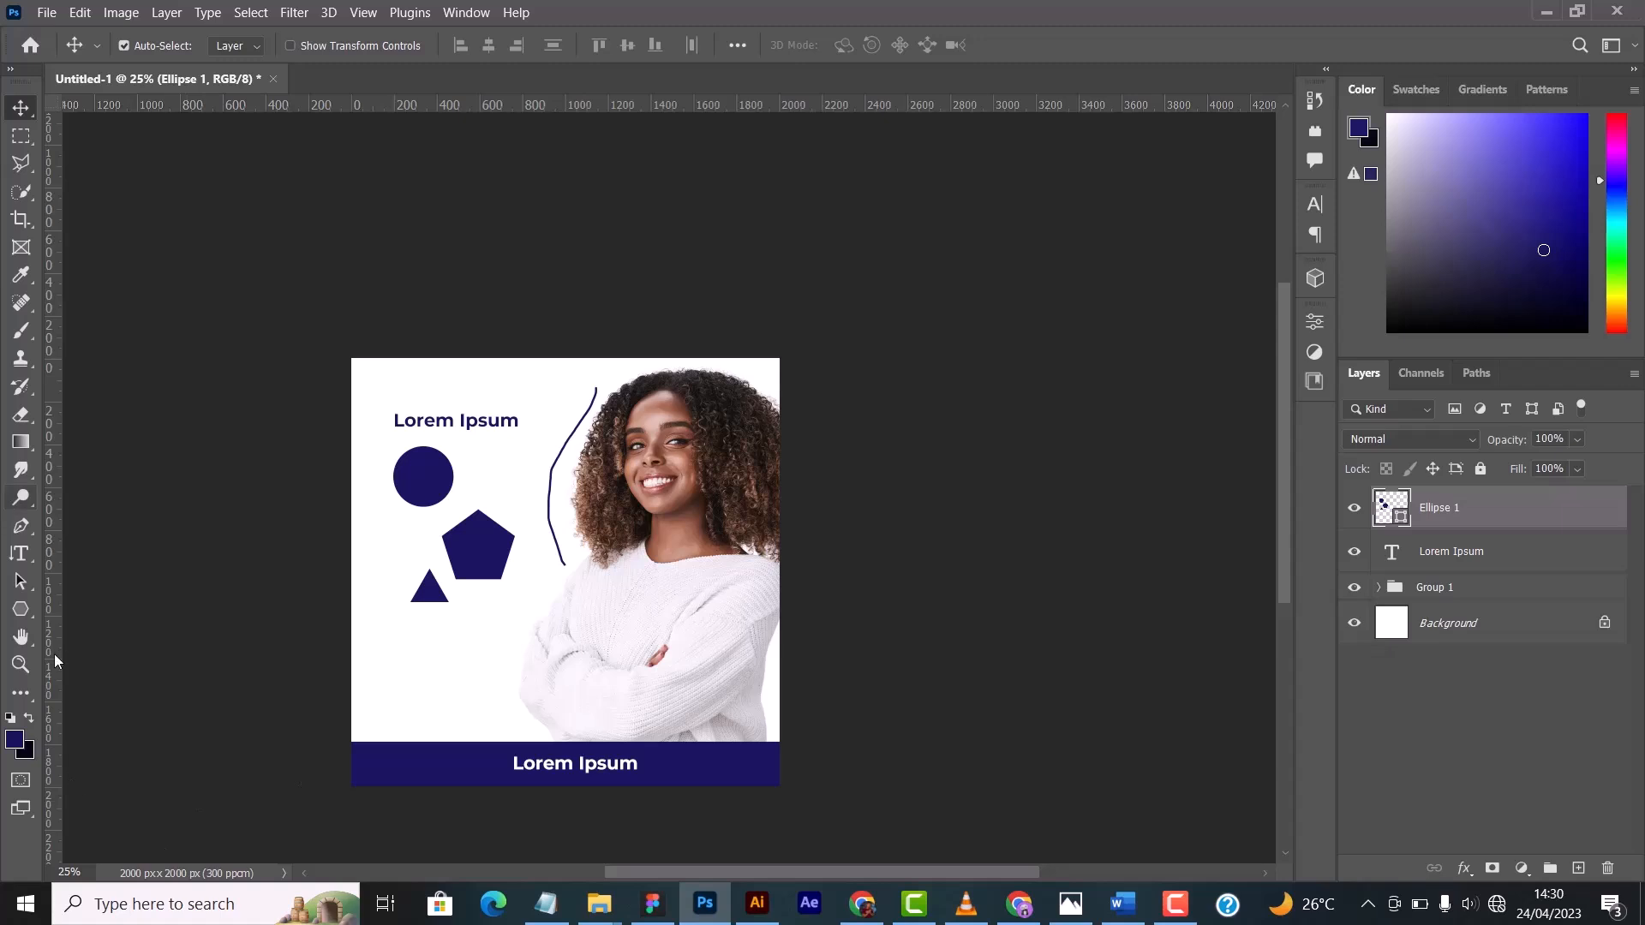
- Pan the canvas around the workspace with the Hand Tool, and once more with the Move Tool active
left_click(16, 641)
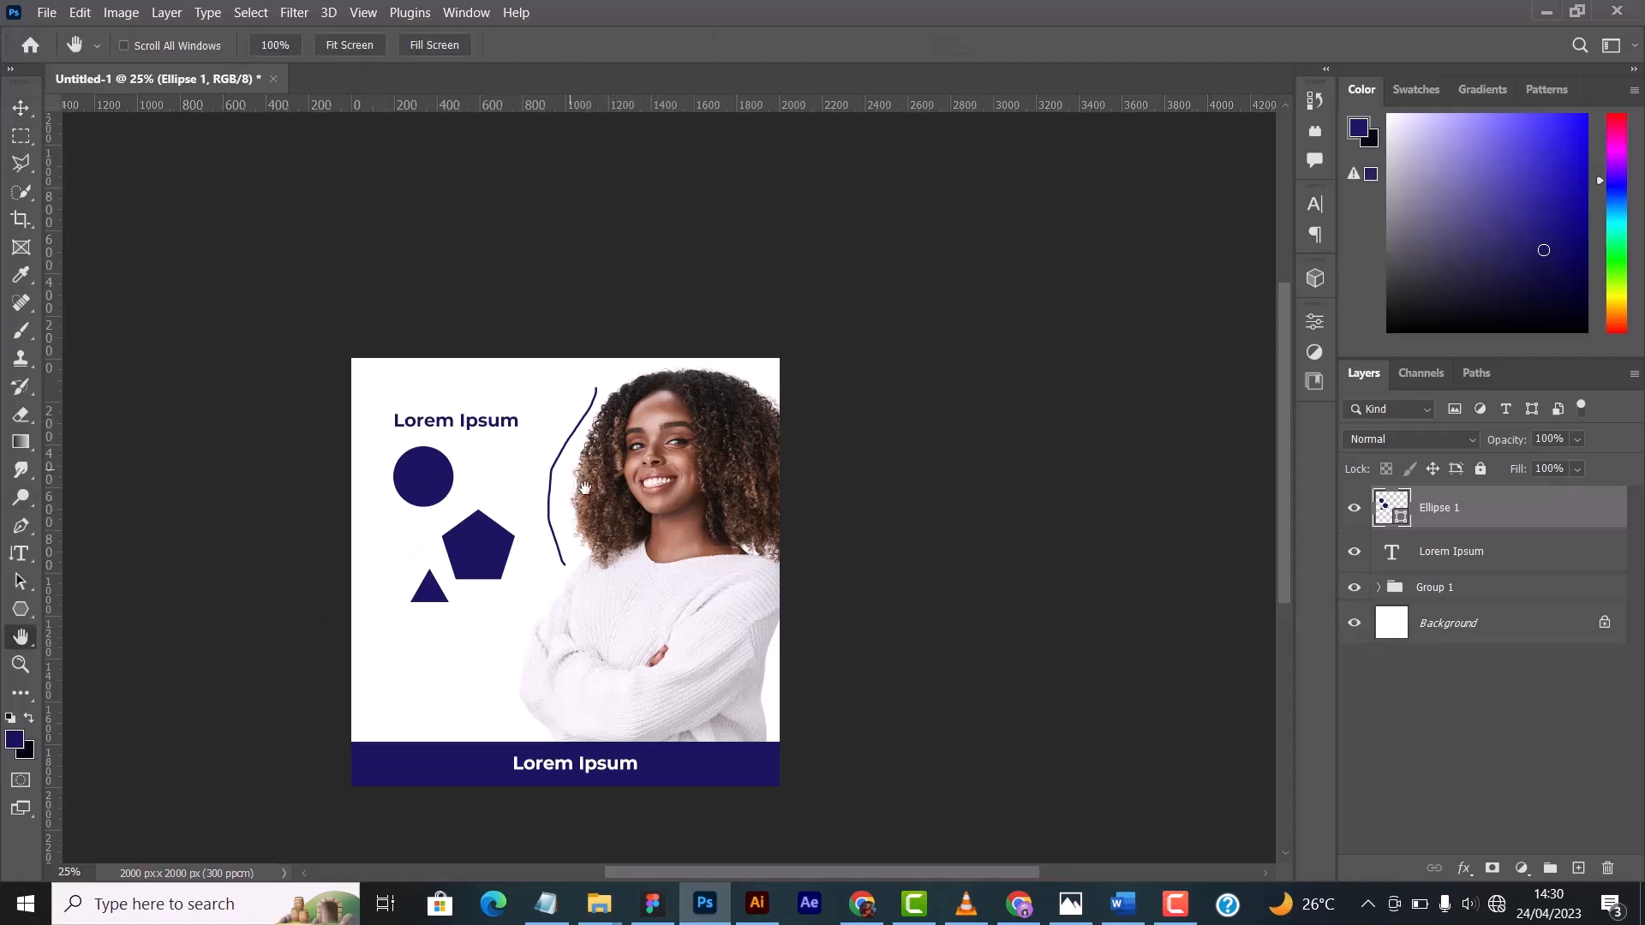
left_click_drag(606, 500, 736, 440)
left_click_drag(580, 472, 483, 457)
left_click_drag(643, 446, 613, 467)
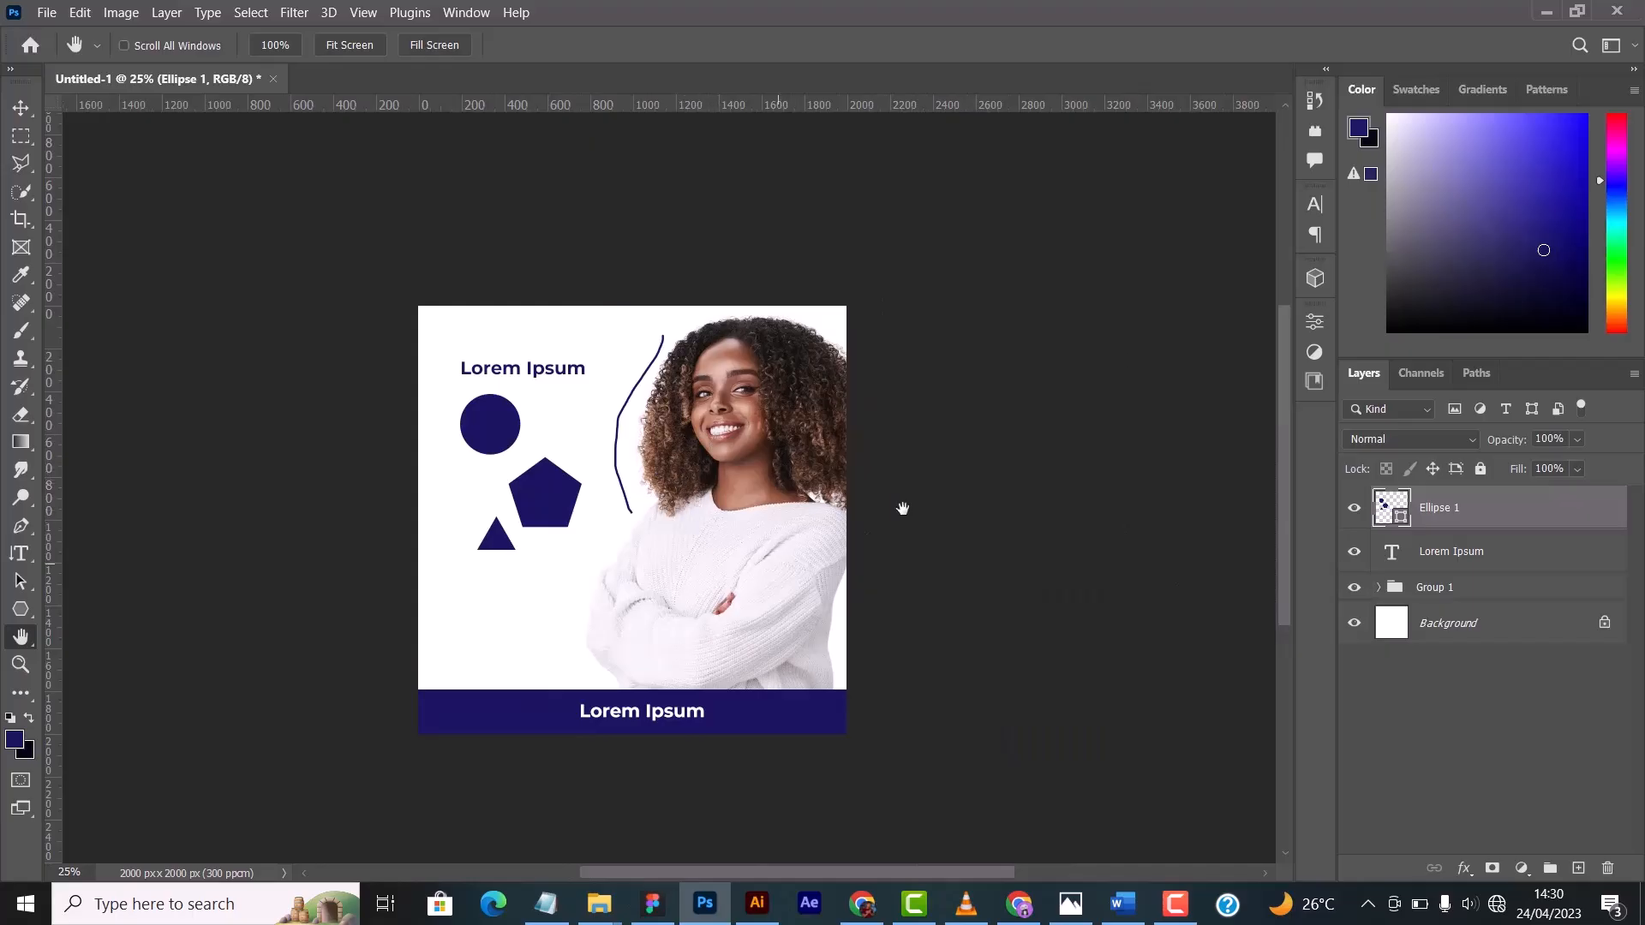
left_click(20, 108)
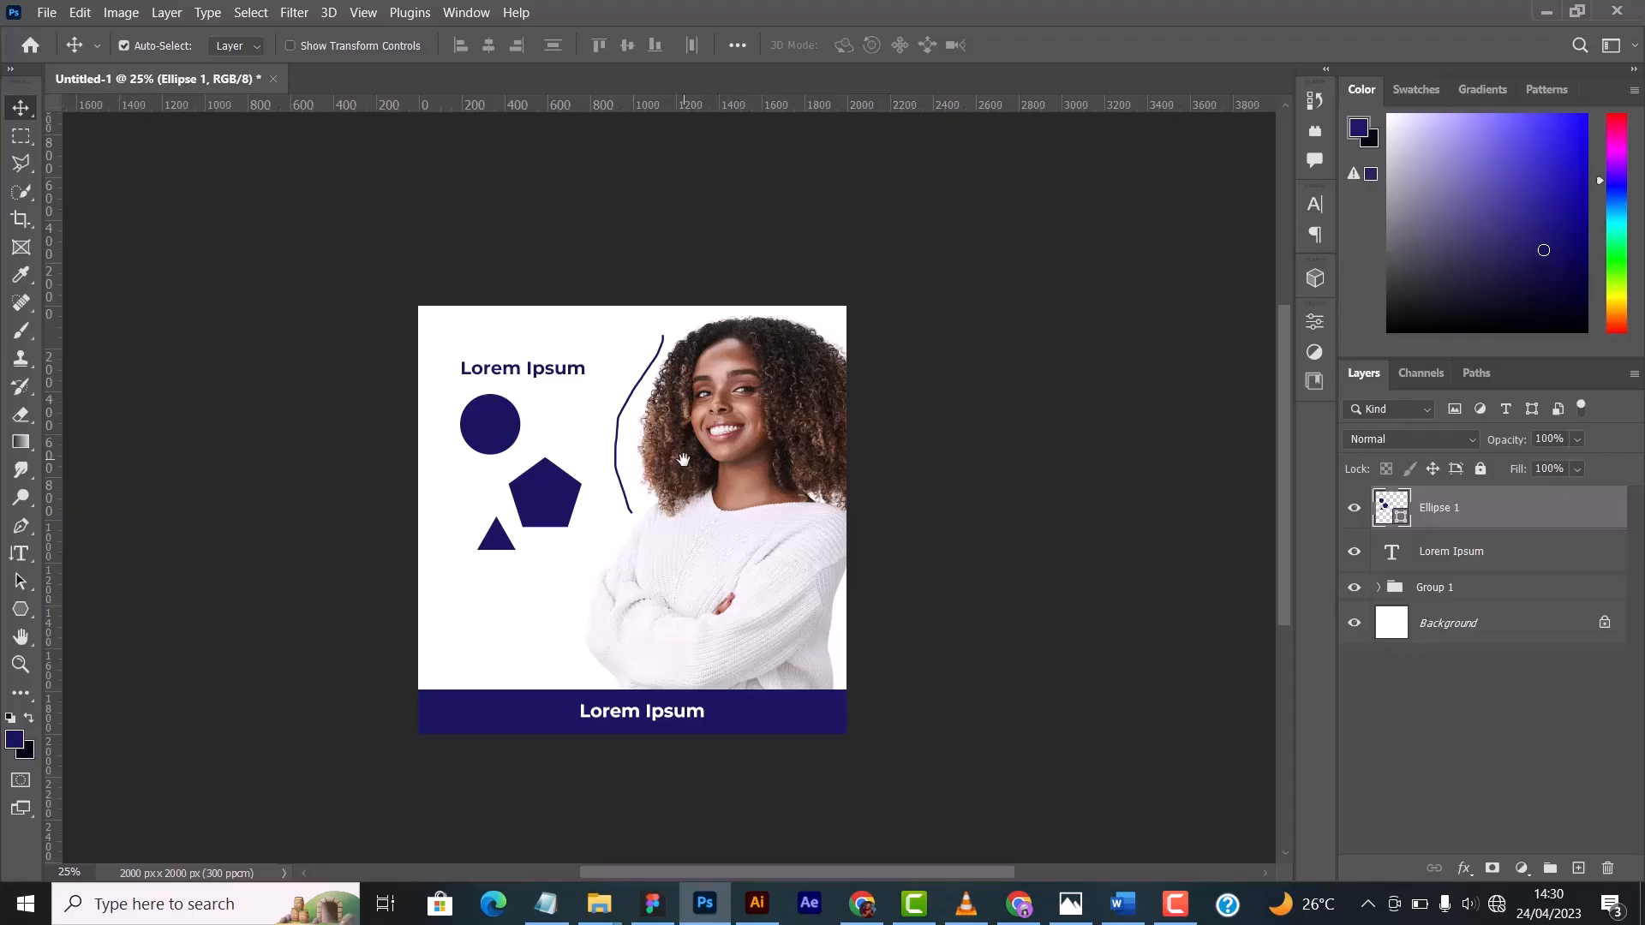
left_click_drag(612, 478, 741, 510)
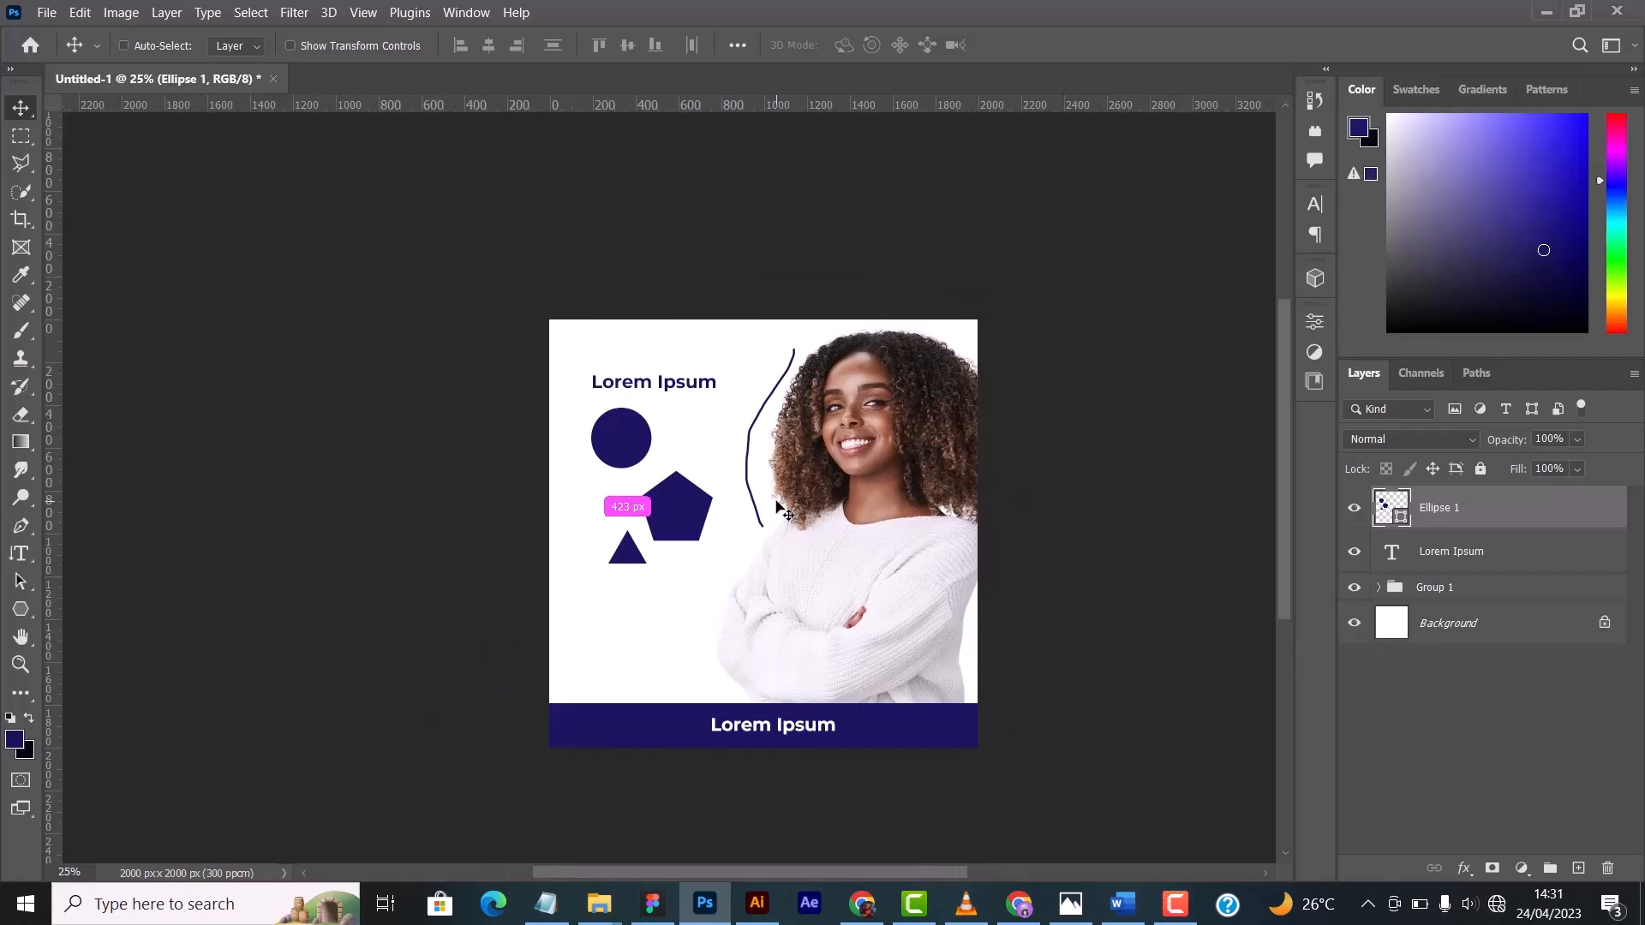
- Zoom in to 100% and inspect the woman's face, sweater and the dark blue shapes up close
key("ctrl+plus")
key("ctrl+plus")
key("ctrl+plus")
key("ctrl+plus")
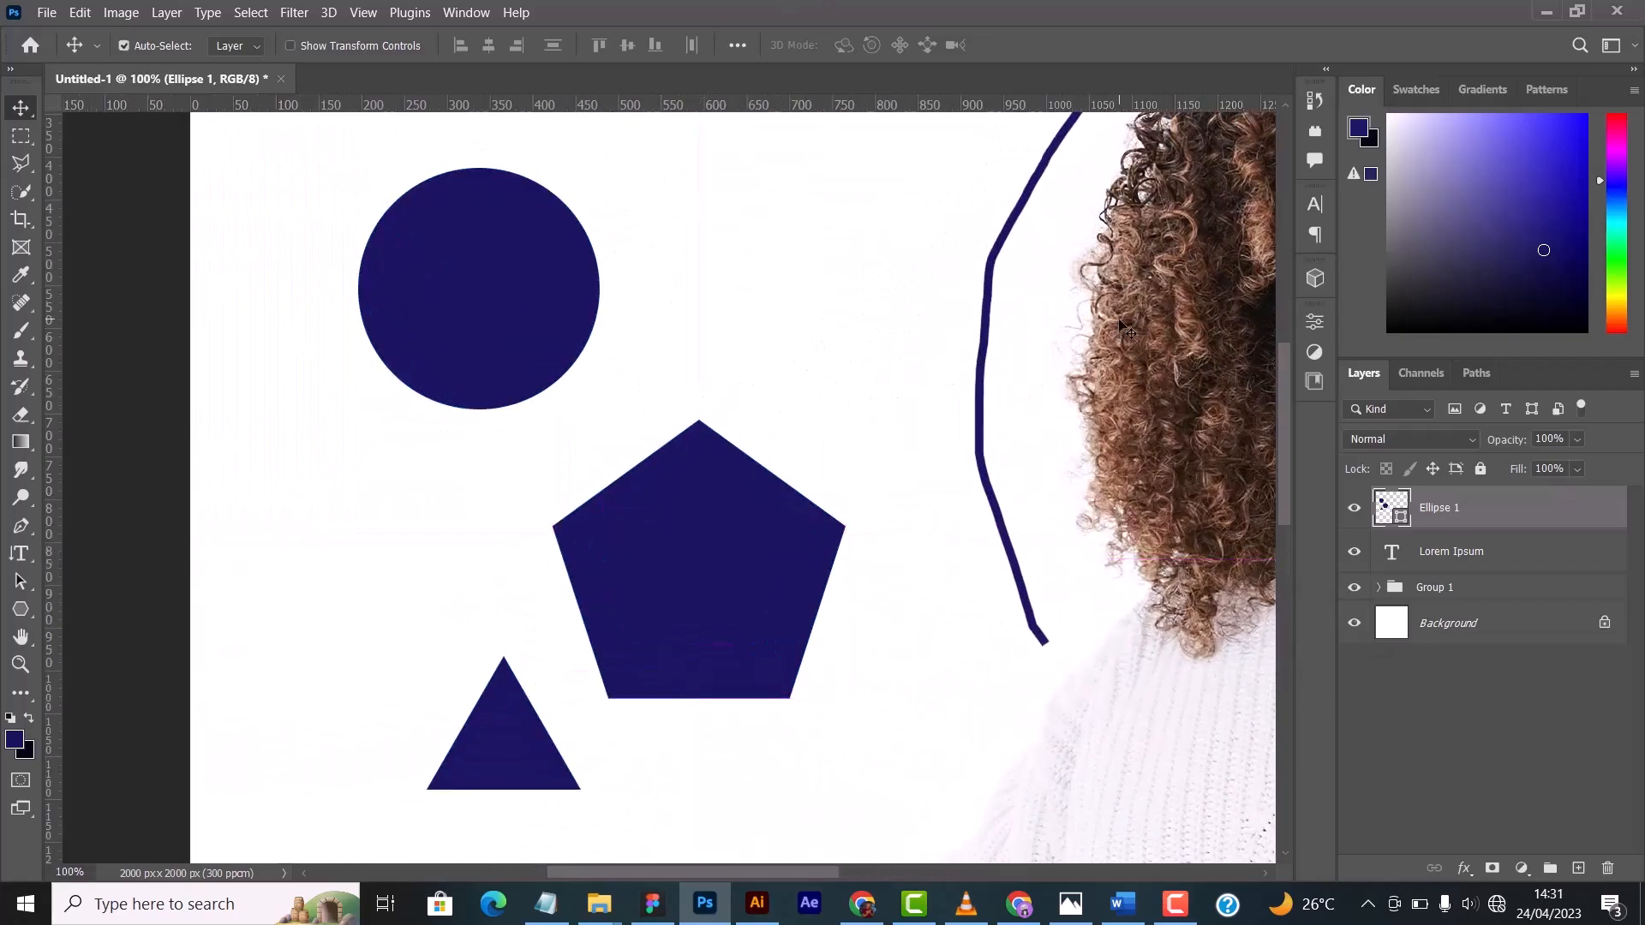
left_click_drag(1178, 322, 716, 452)
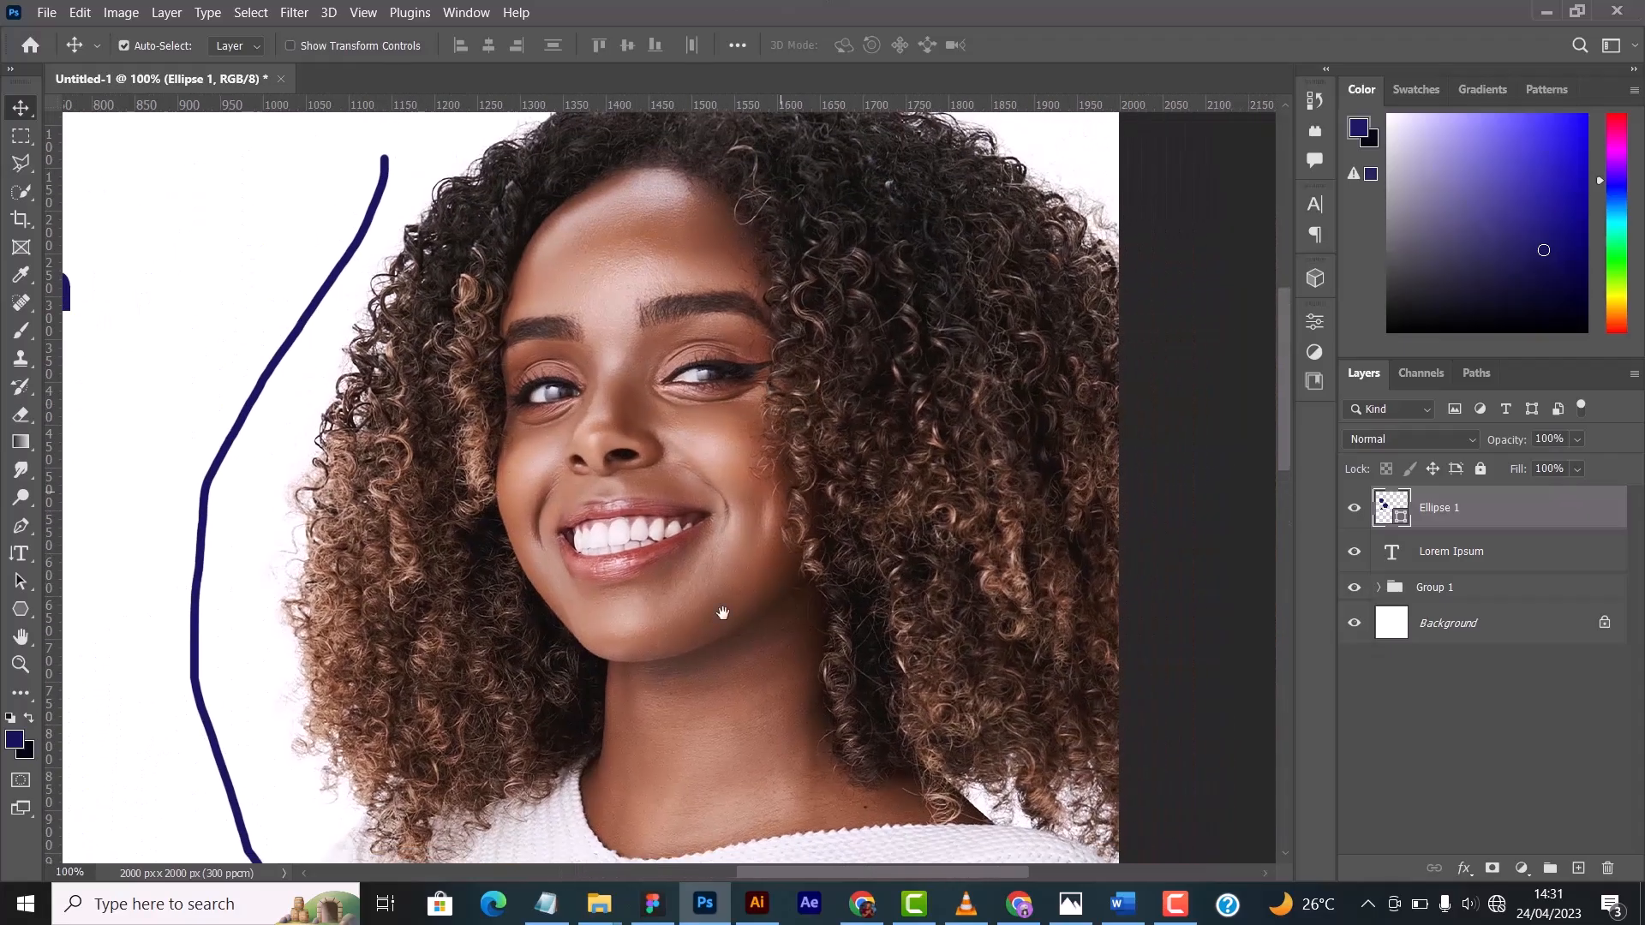
left_click_drag(720, 613, 712, 282)
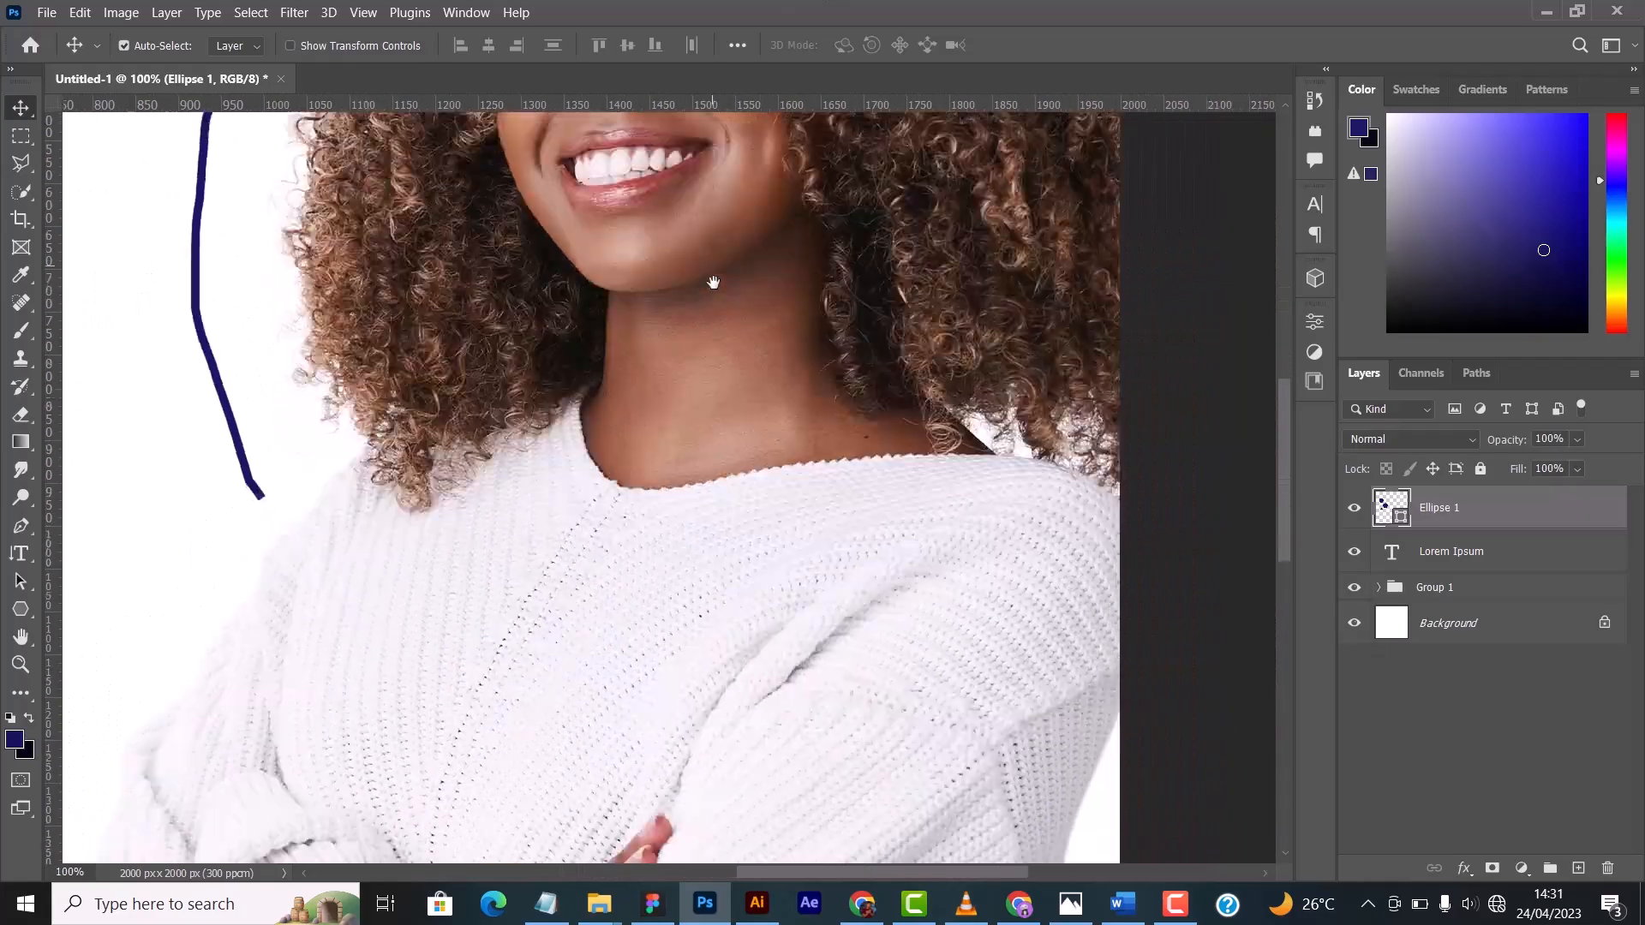
left_click_drag(595, 788, 612, 516)
left_click_drag(318, 570, 580, 859)
left_click_drag(618, 526, 594, 719)
left_click_drag(201, 620, 191, 693)
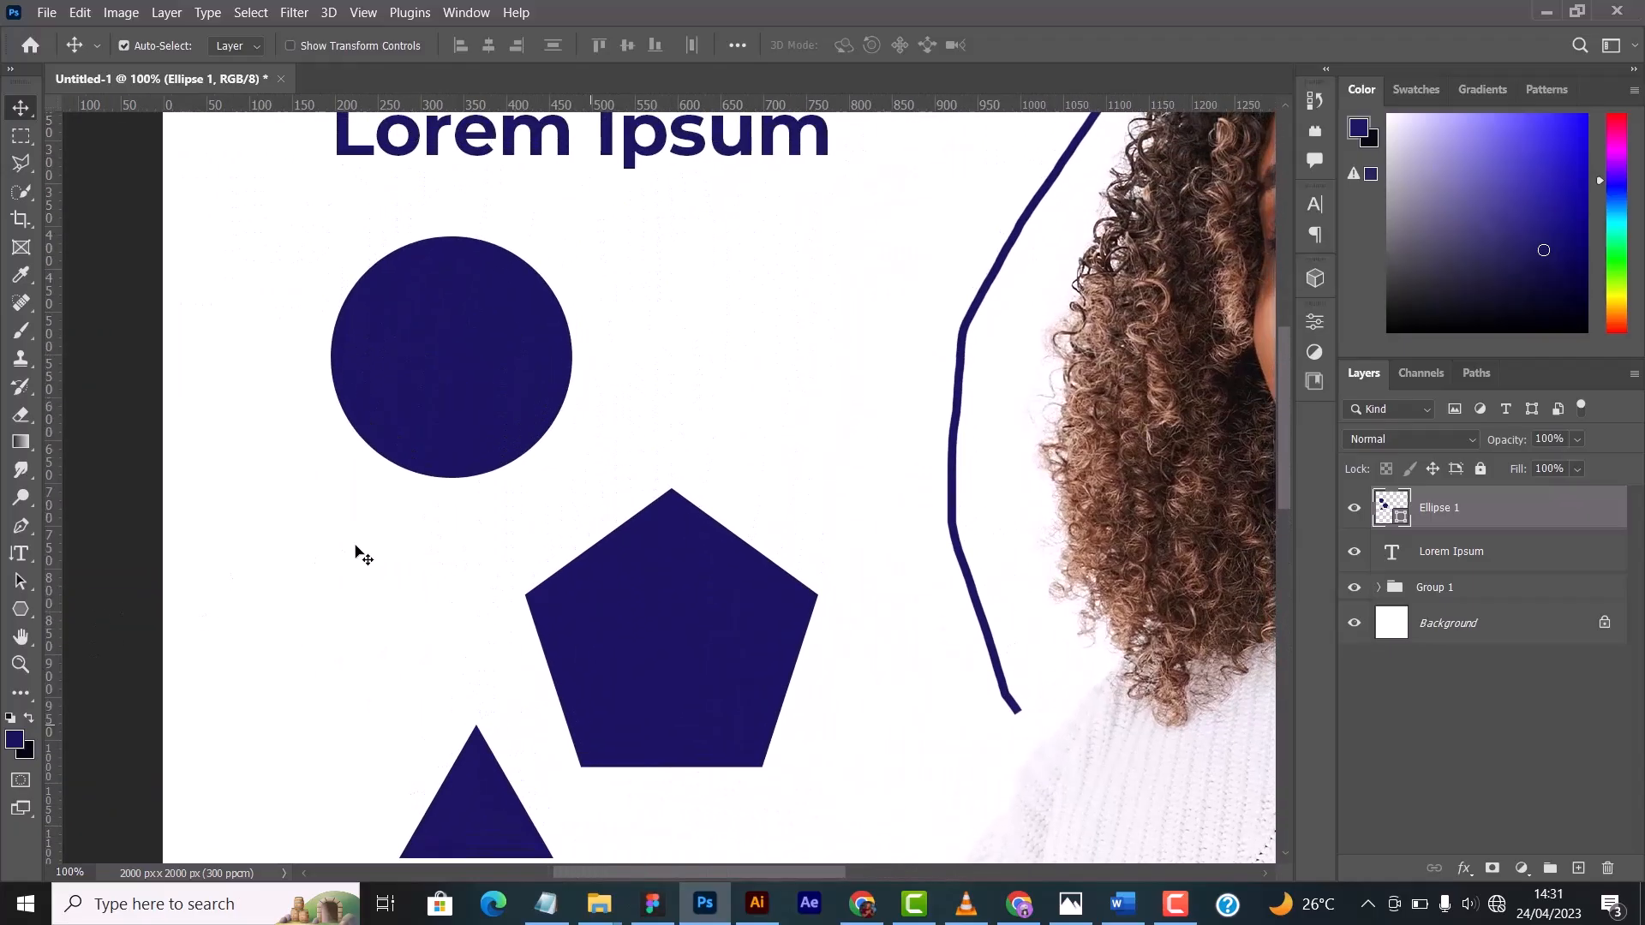
- Fit the whole document on screen and zoom out one level to 33.3%
key("ctrl")
key("ctrl+0")
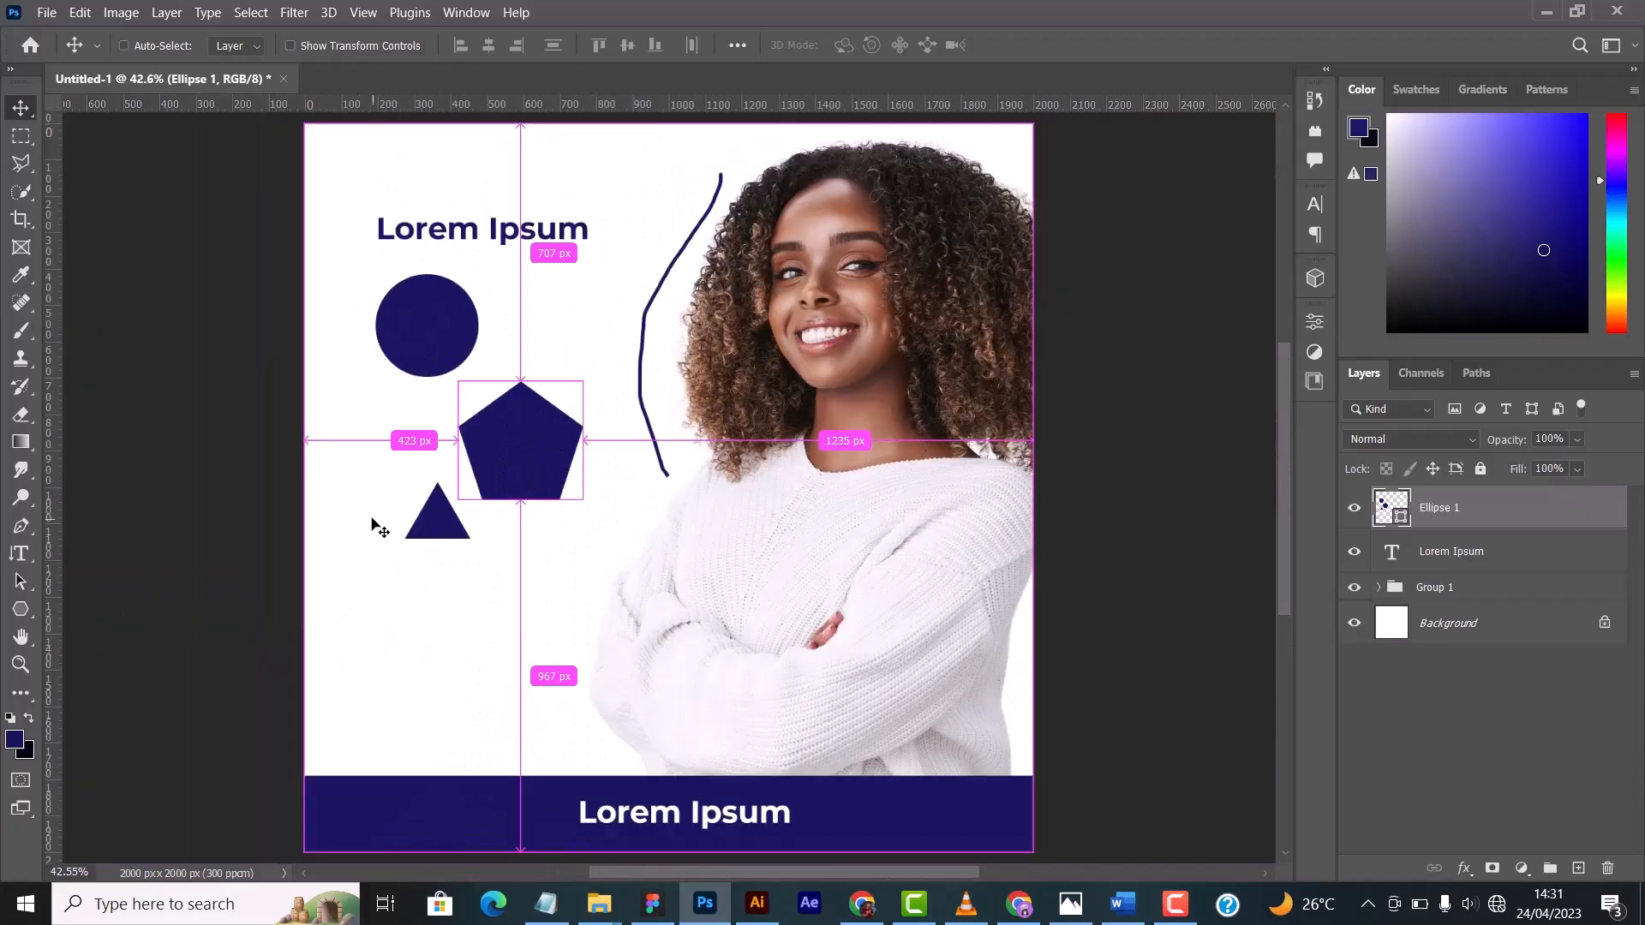
key("ctrl+minus")
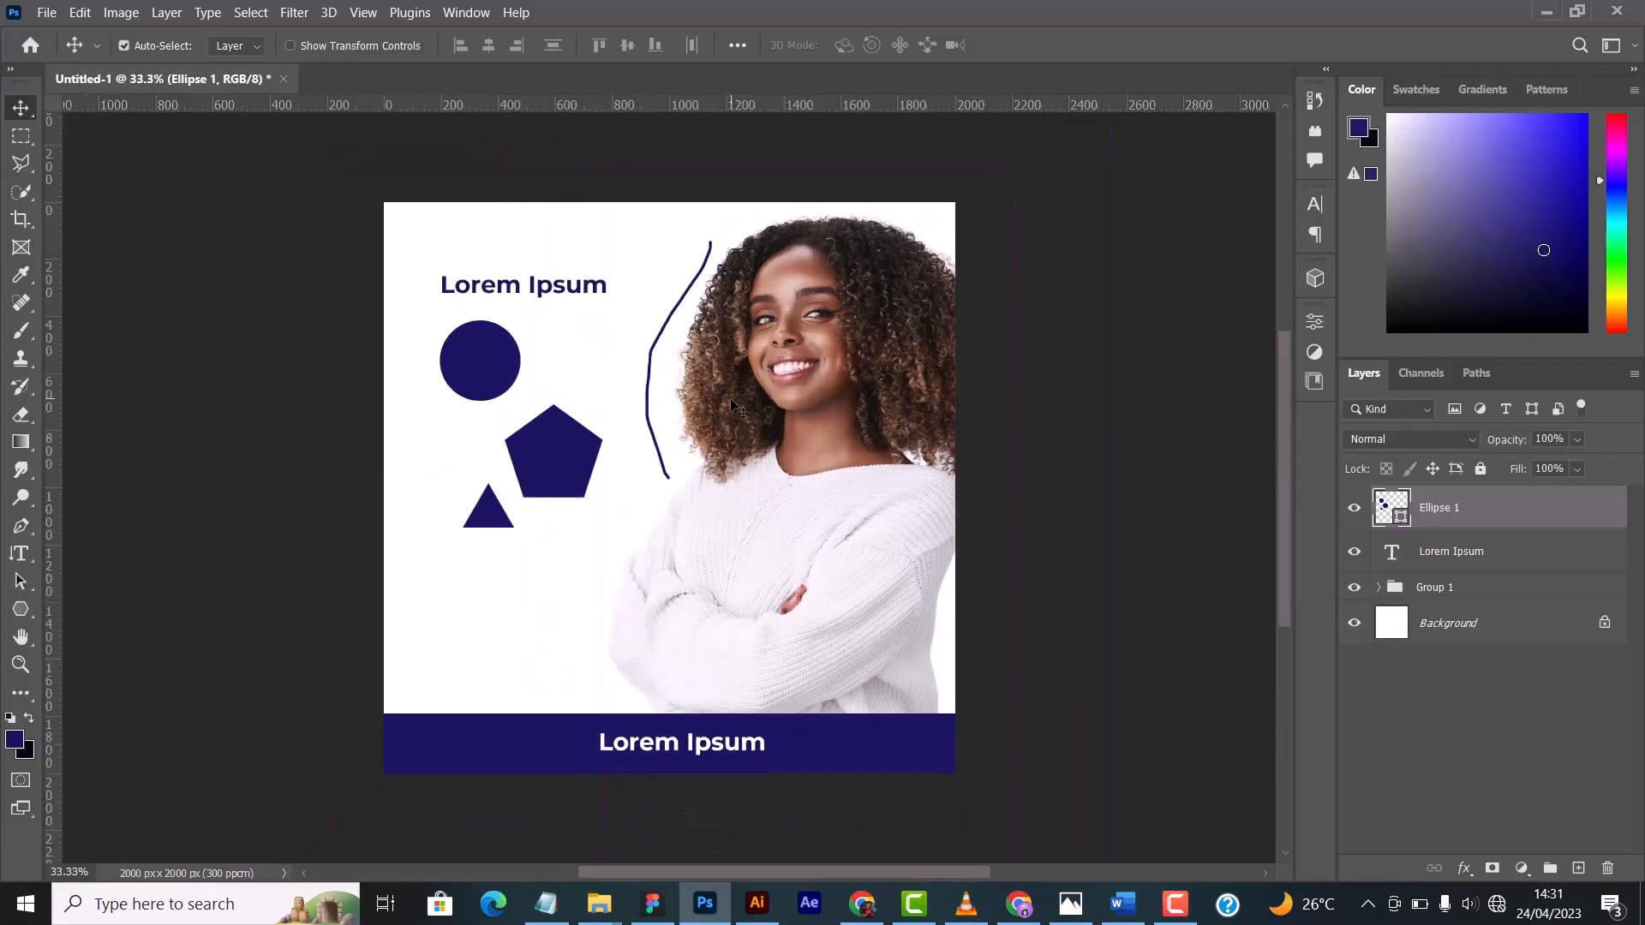